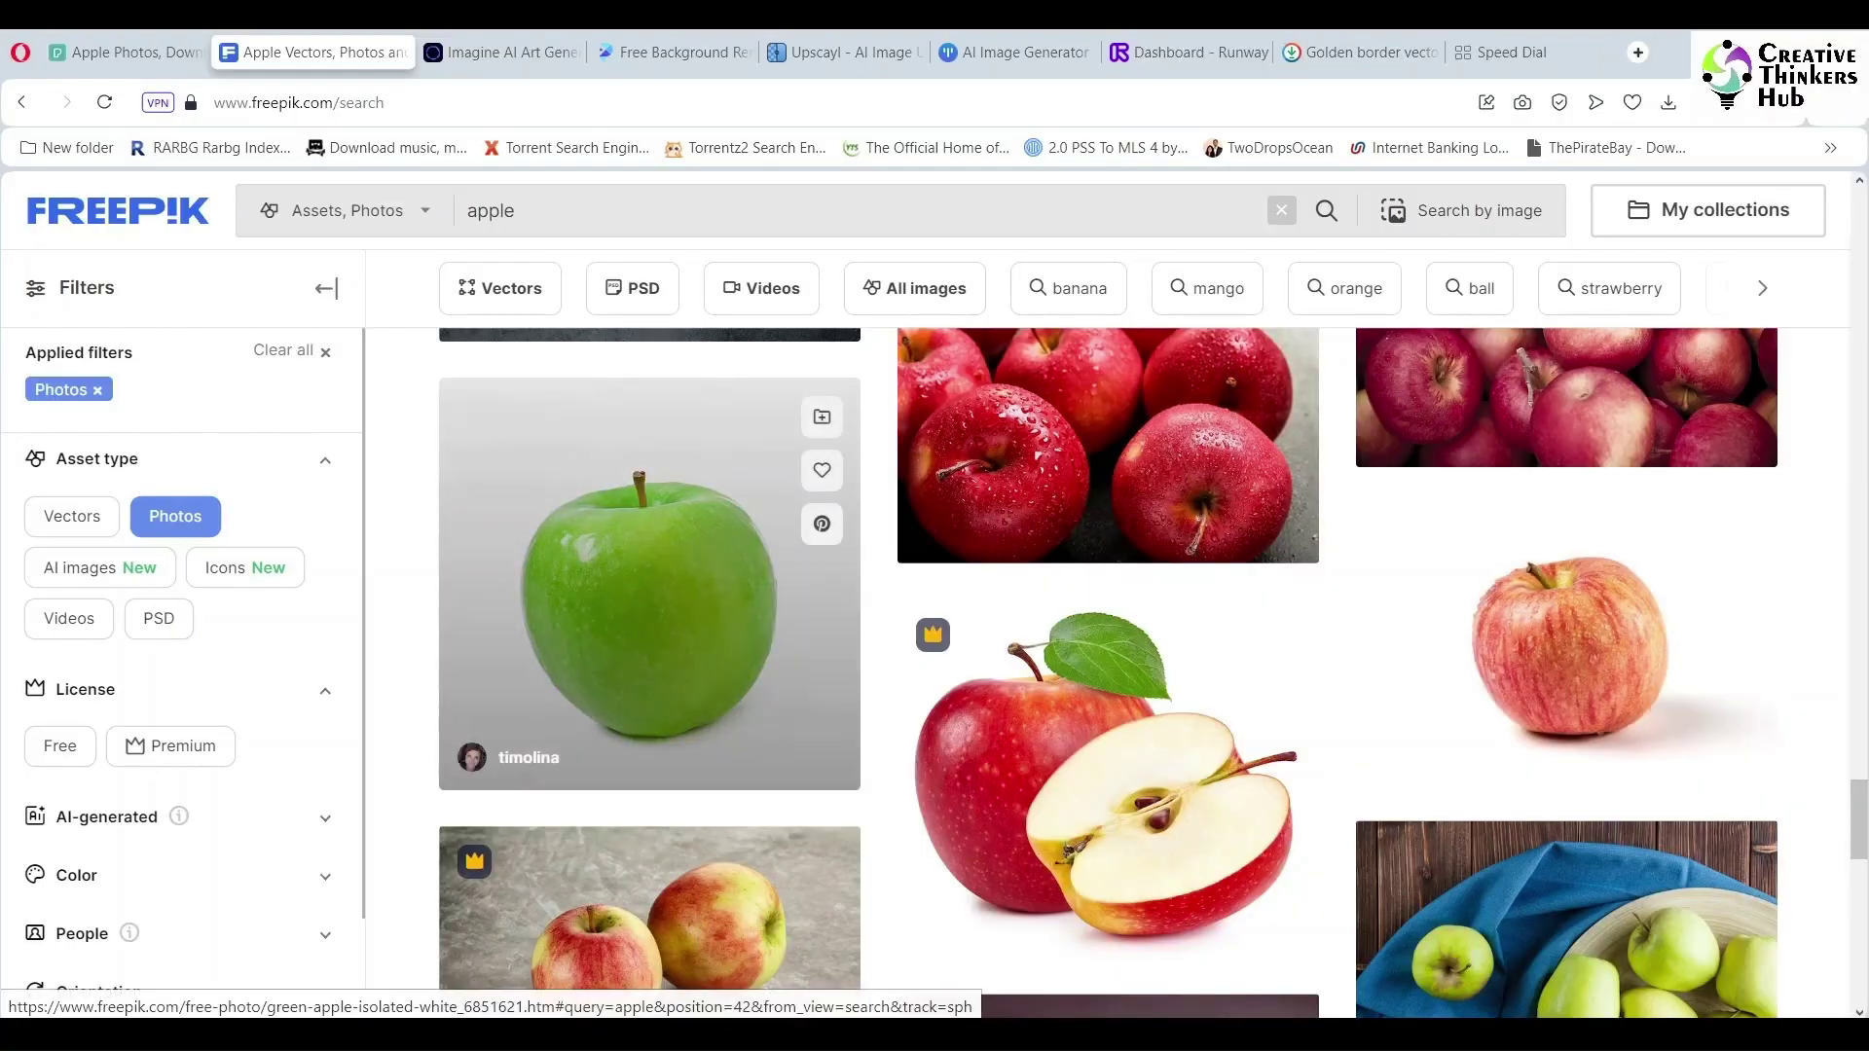
- Download the free photo of the isolated green apple and the glossy red lips photo with ripped paper background
left_click(650, 584)
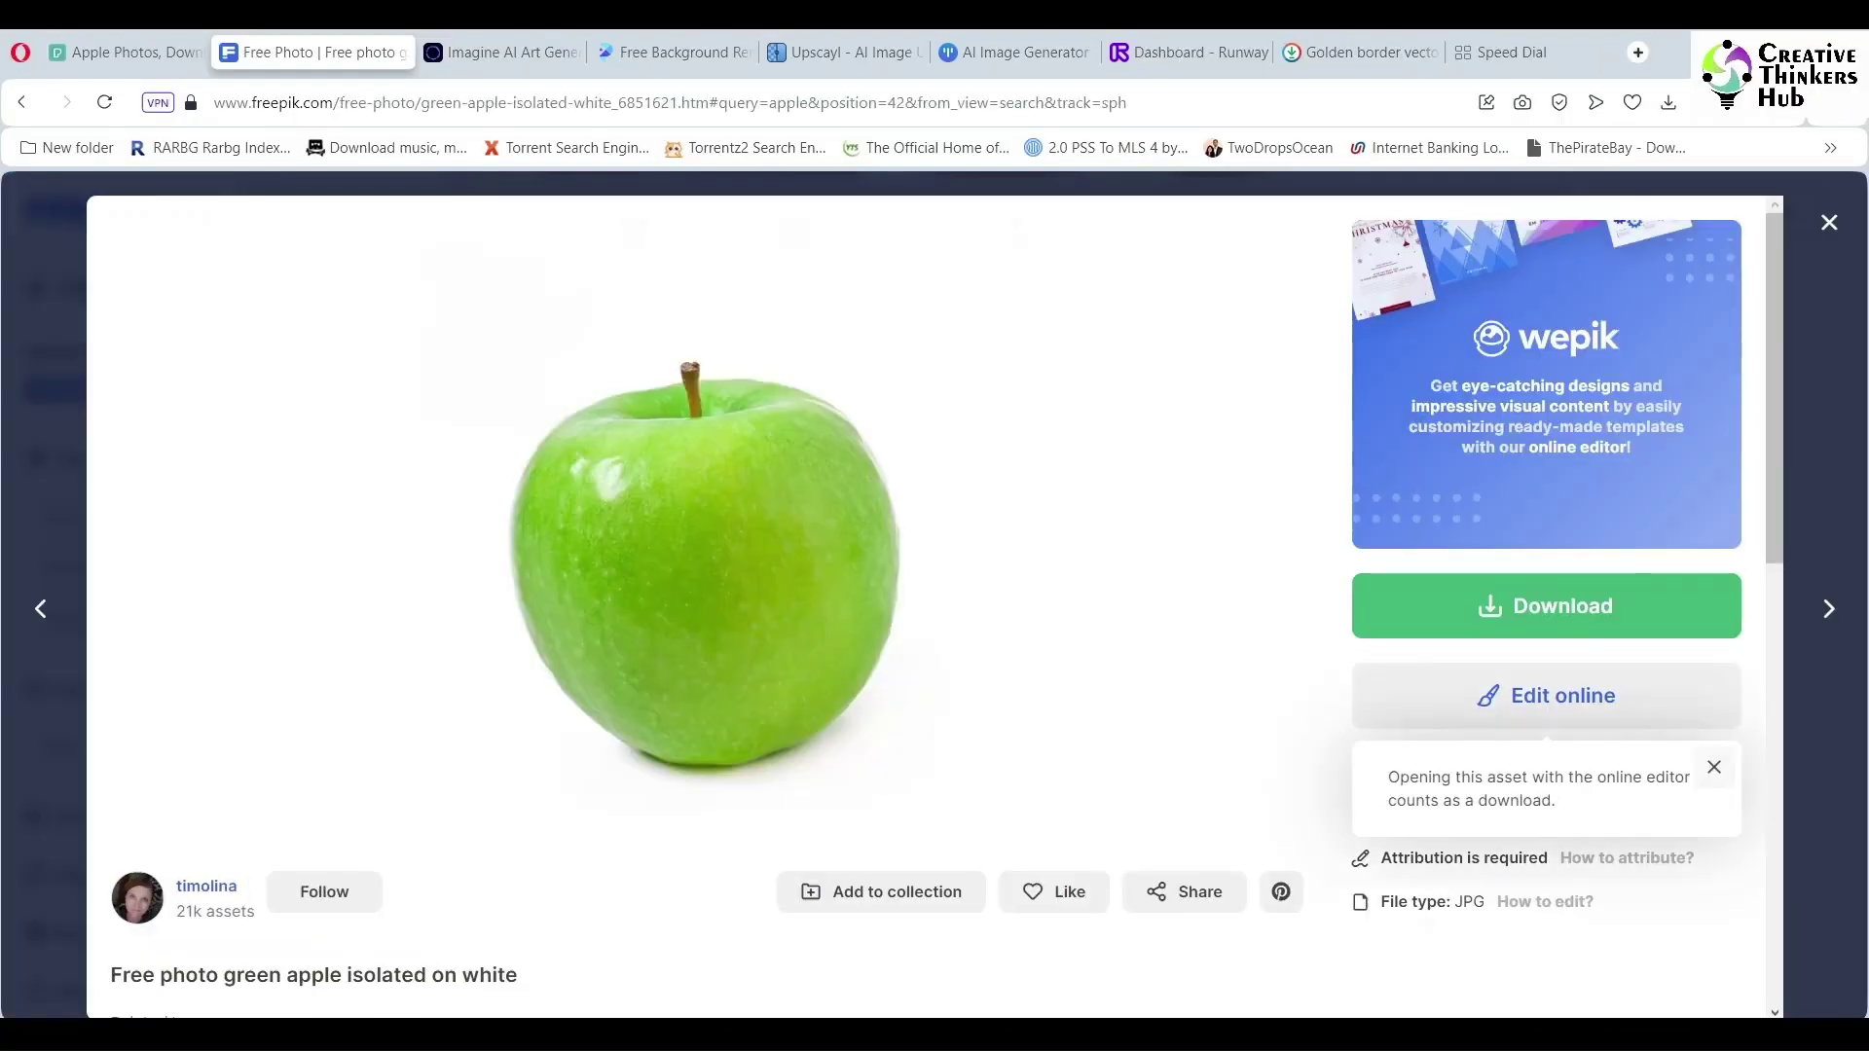
left_click(1546, 606)
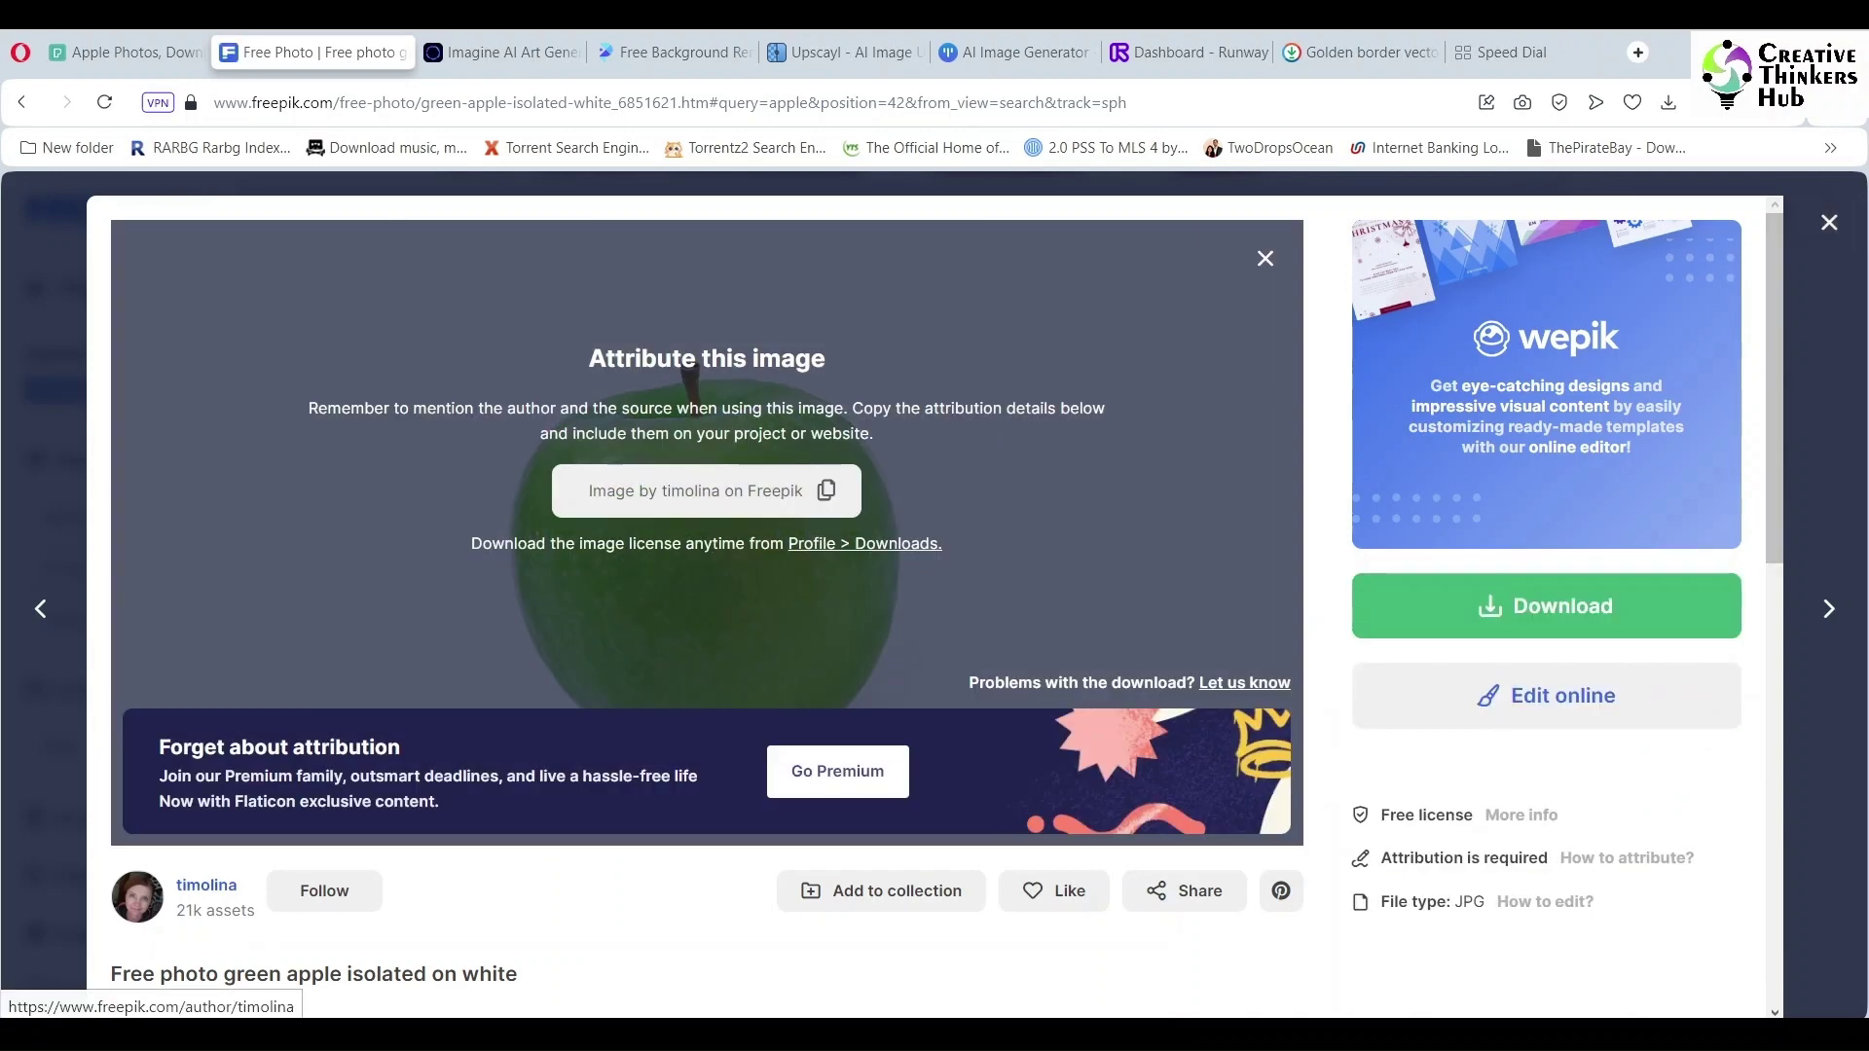
left_click(1829, 222)
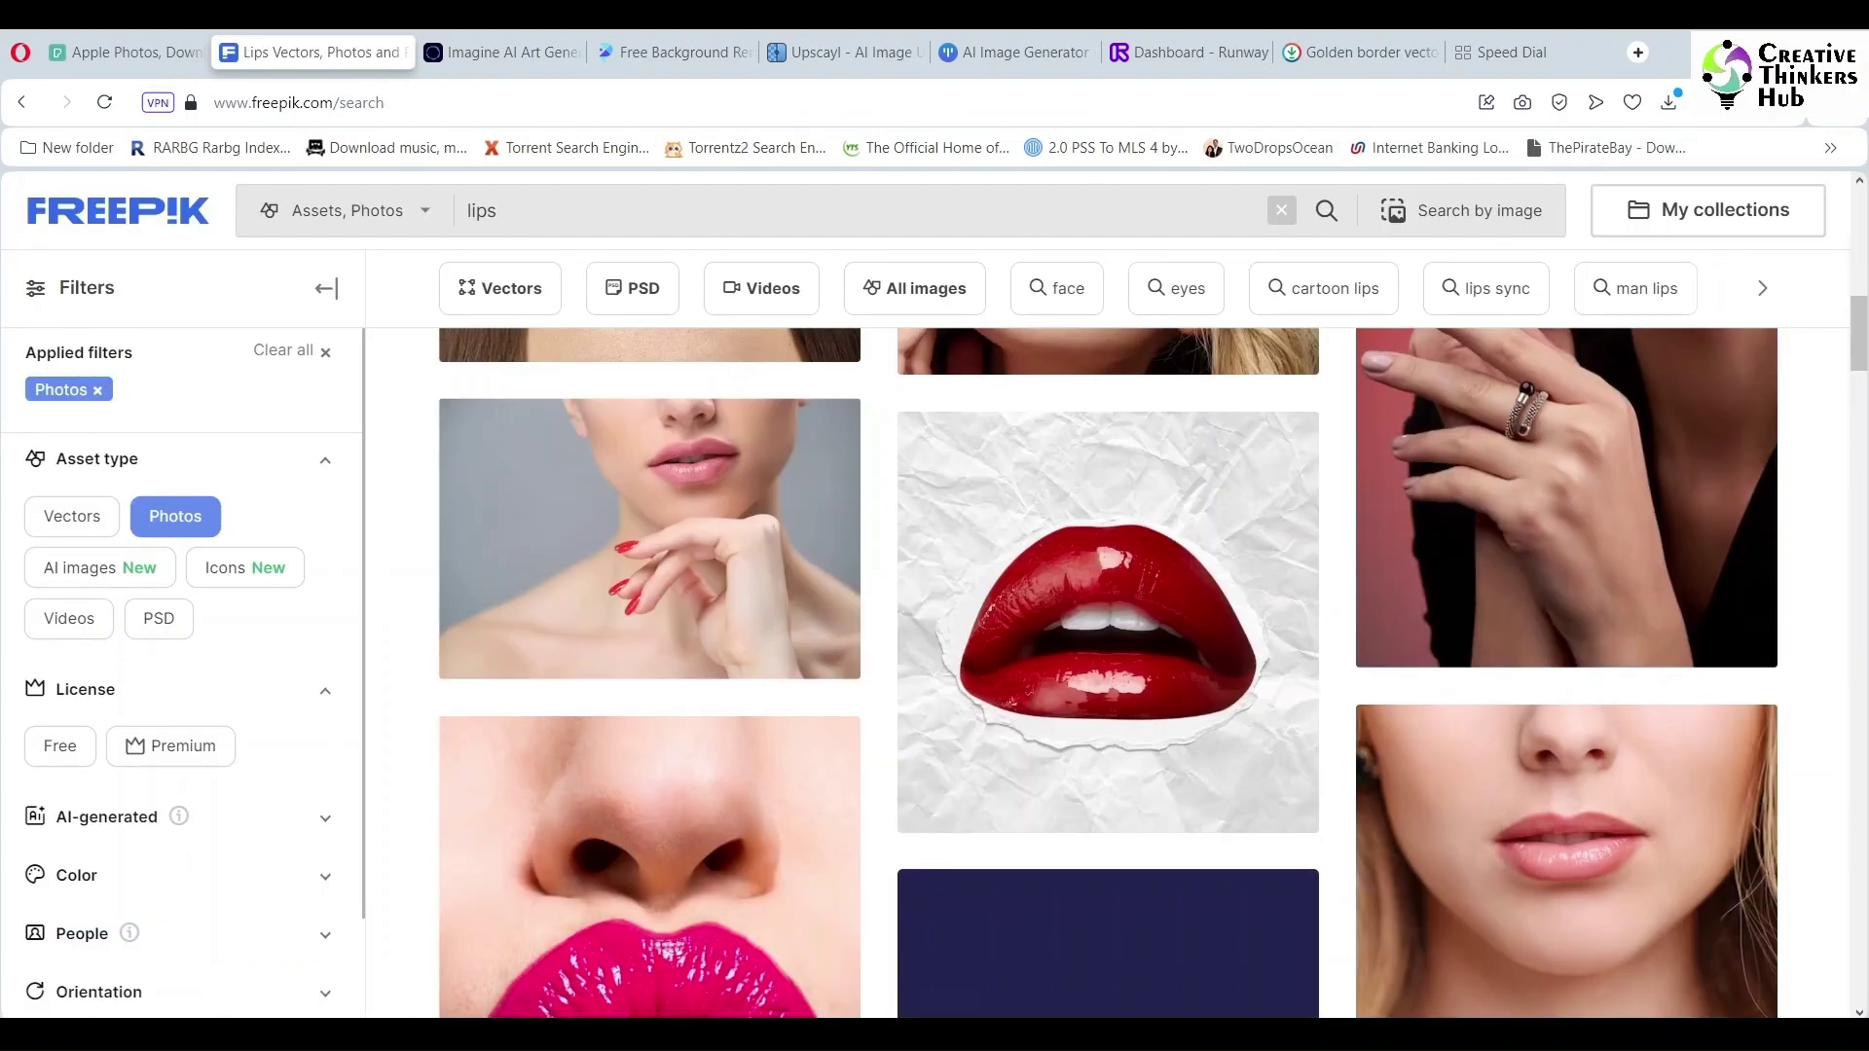
left_click(1108, 623)
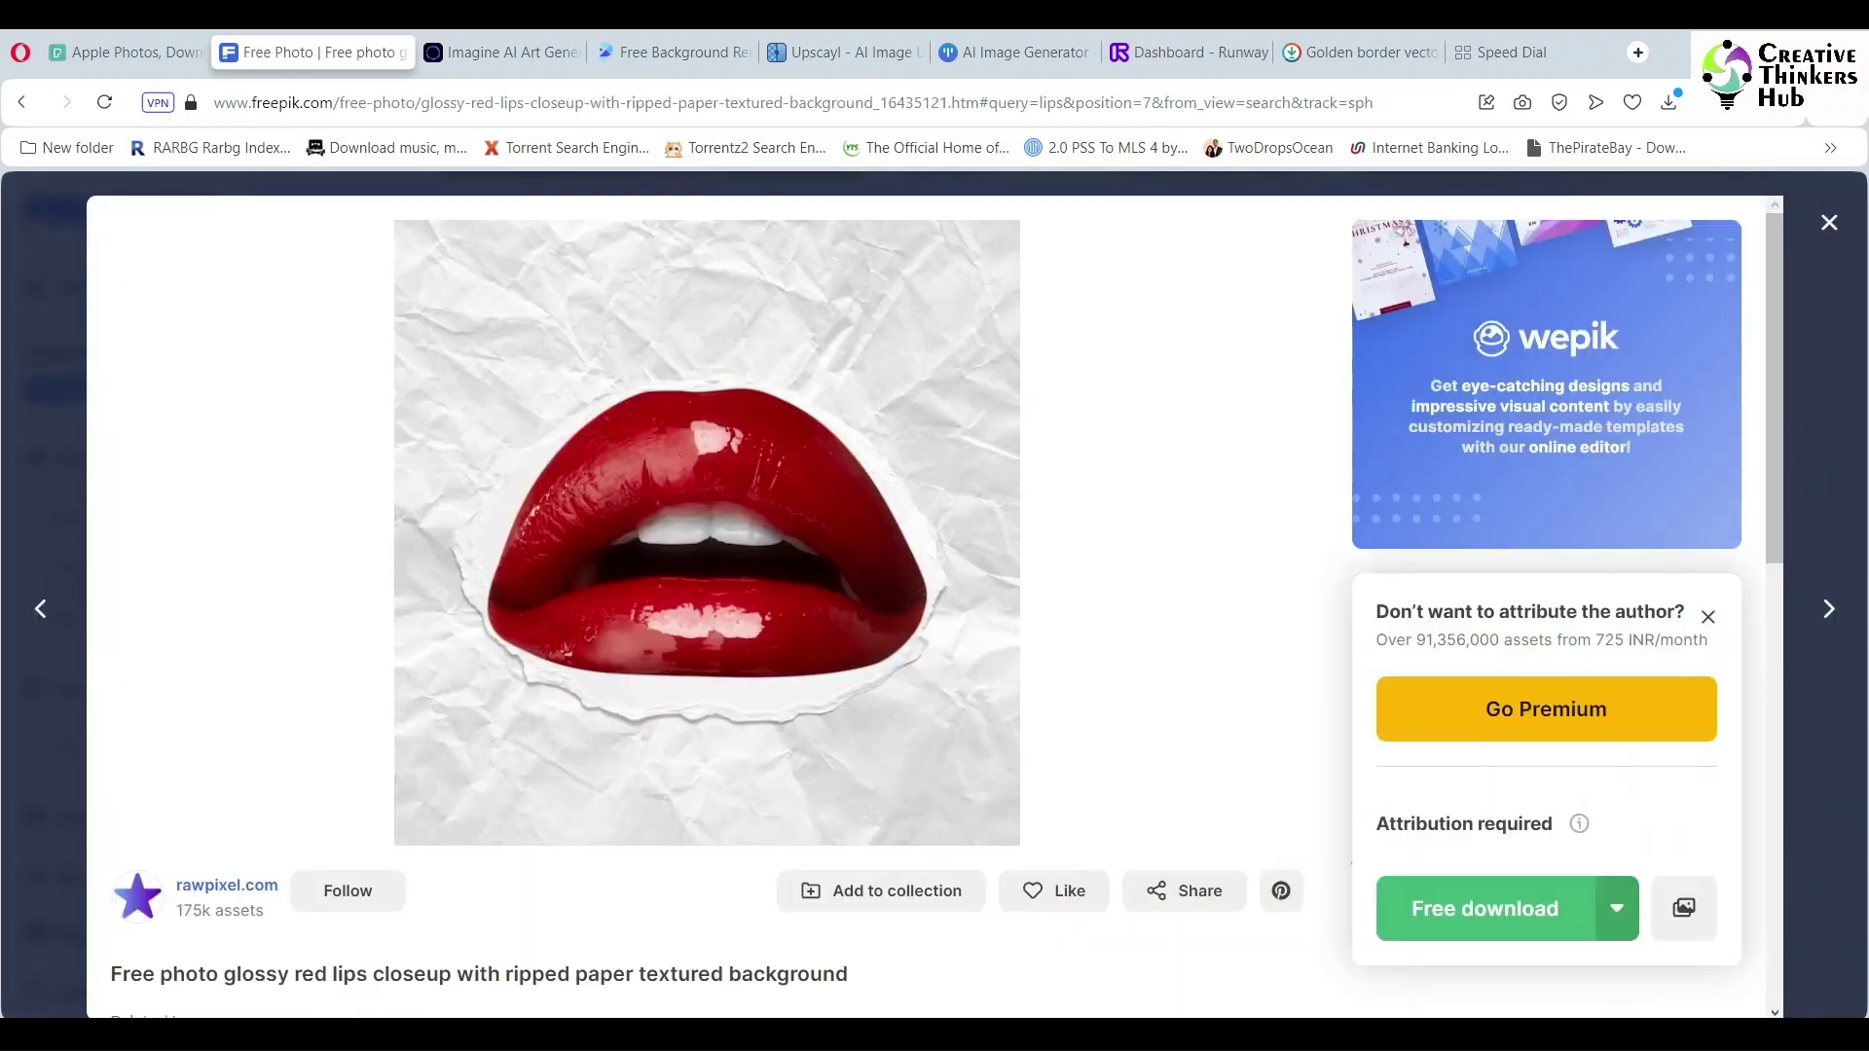
left_click(1484, 909)
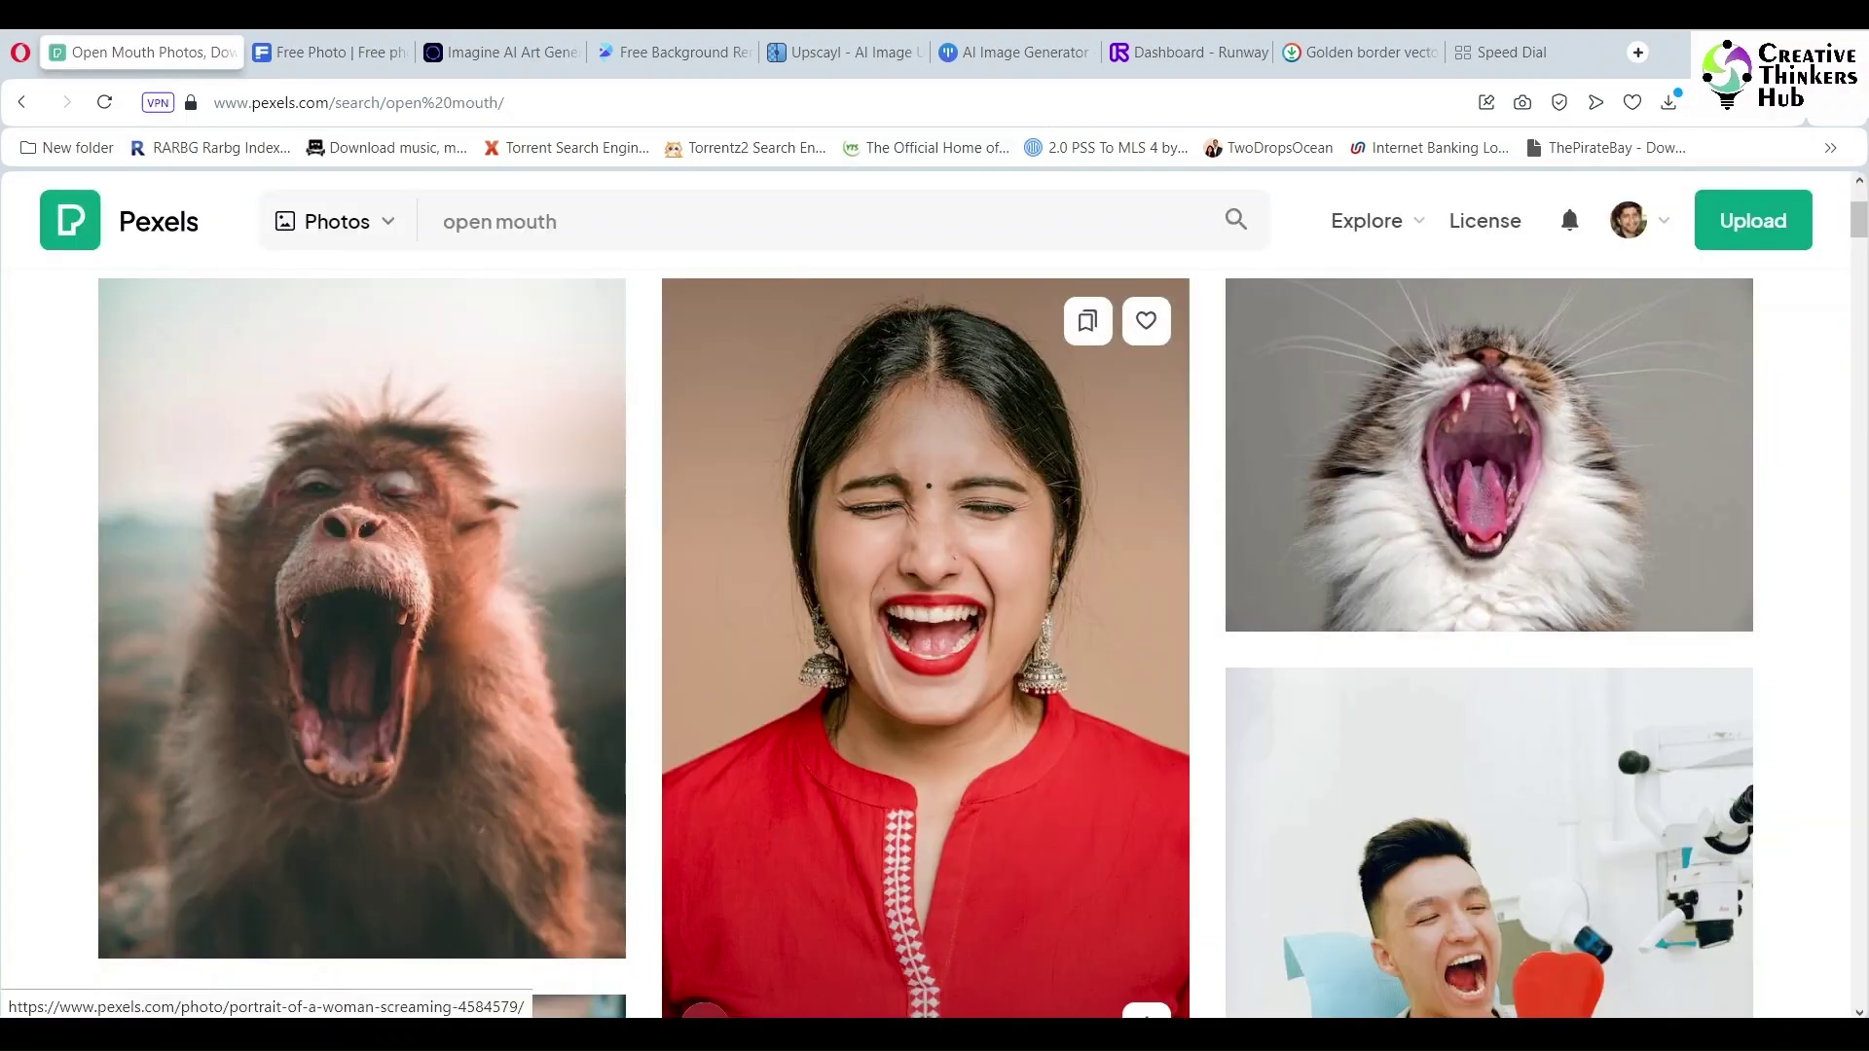
- Download the Pexels portrait of the screaming woman and the photo of the woman with braided hair and a red top
left_click(888, 624)
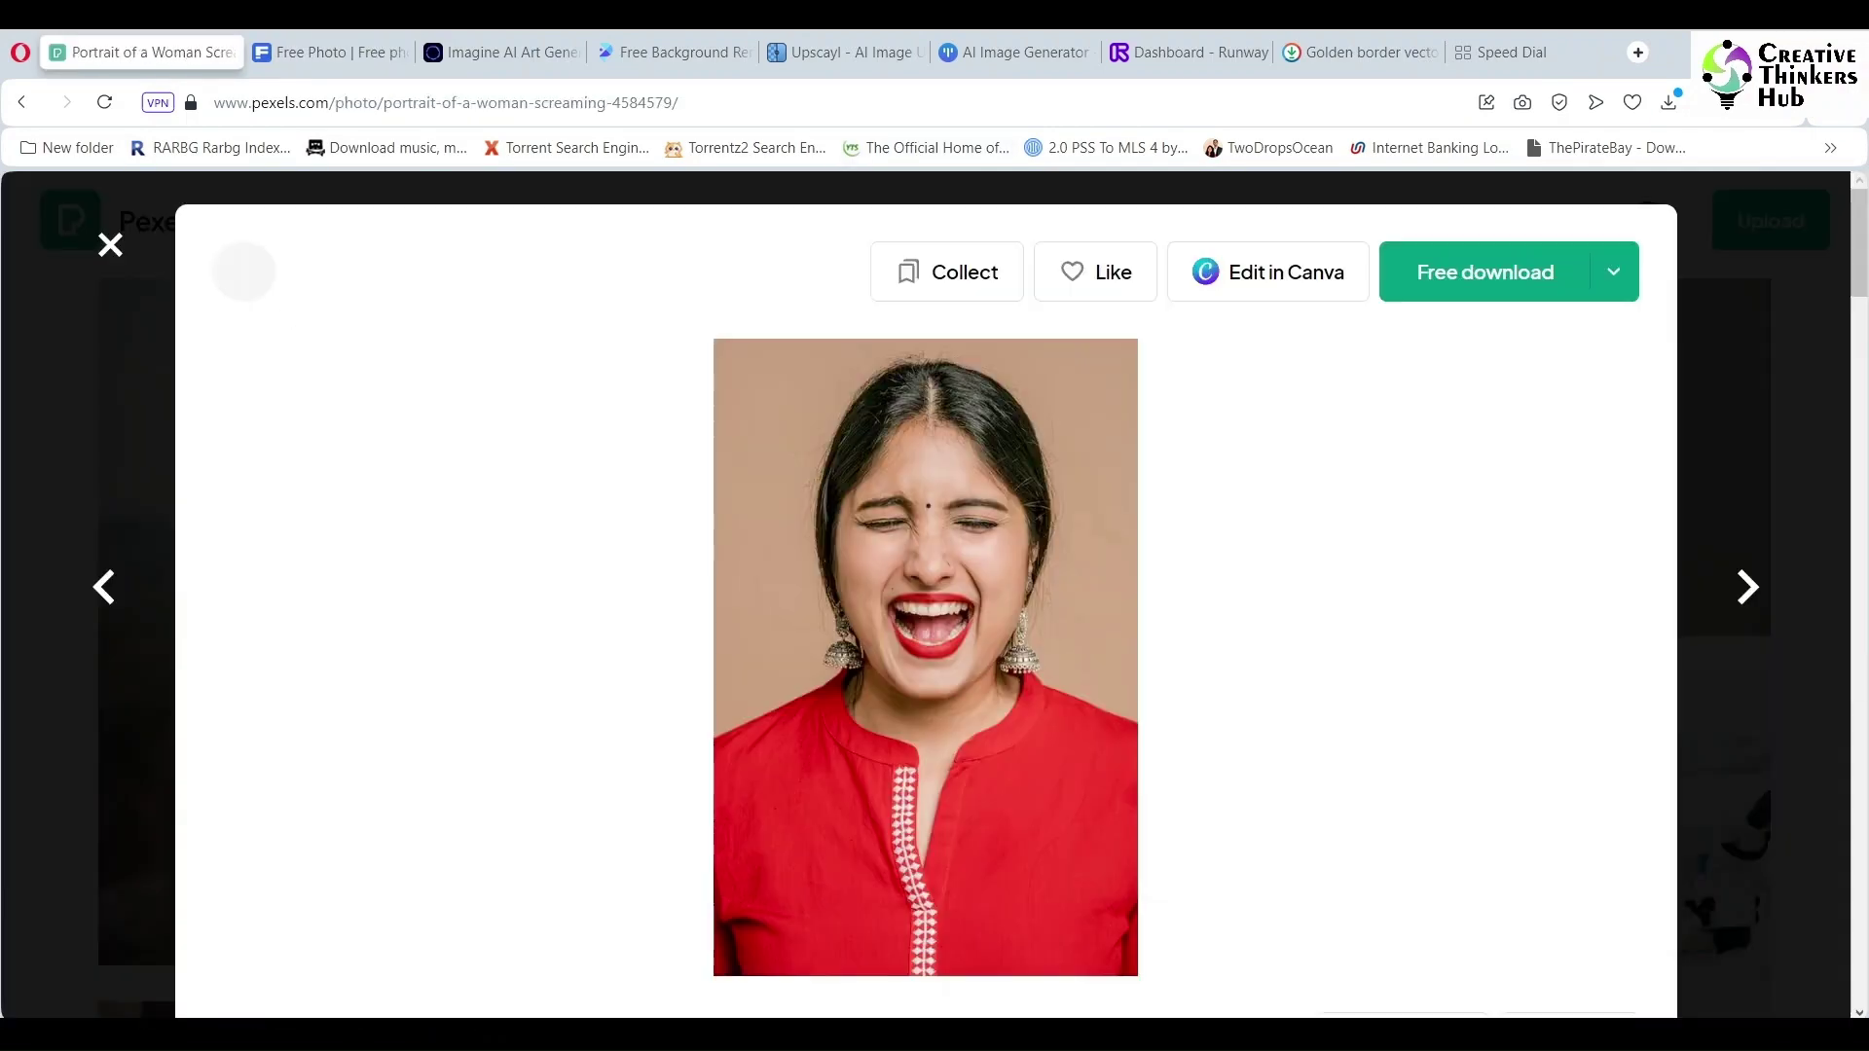
left_click(1485, 271)
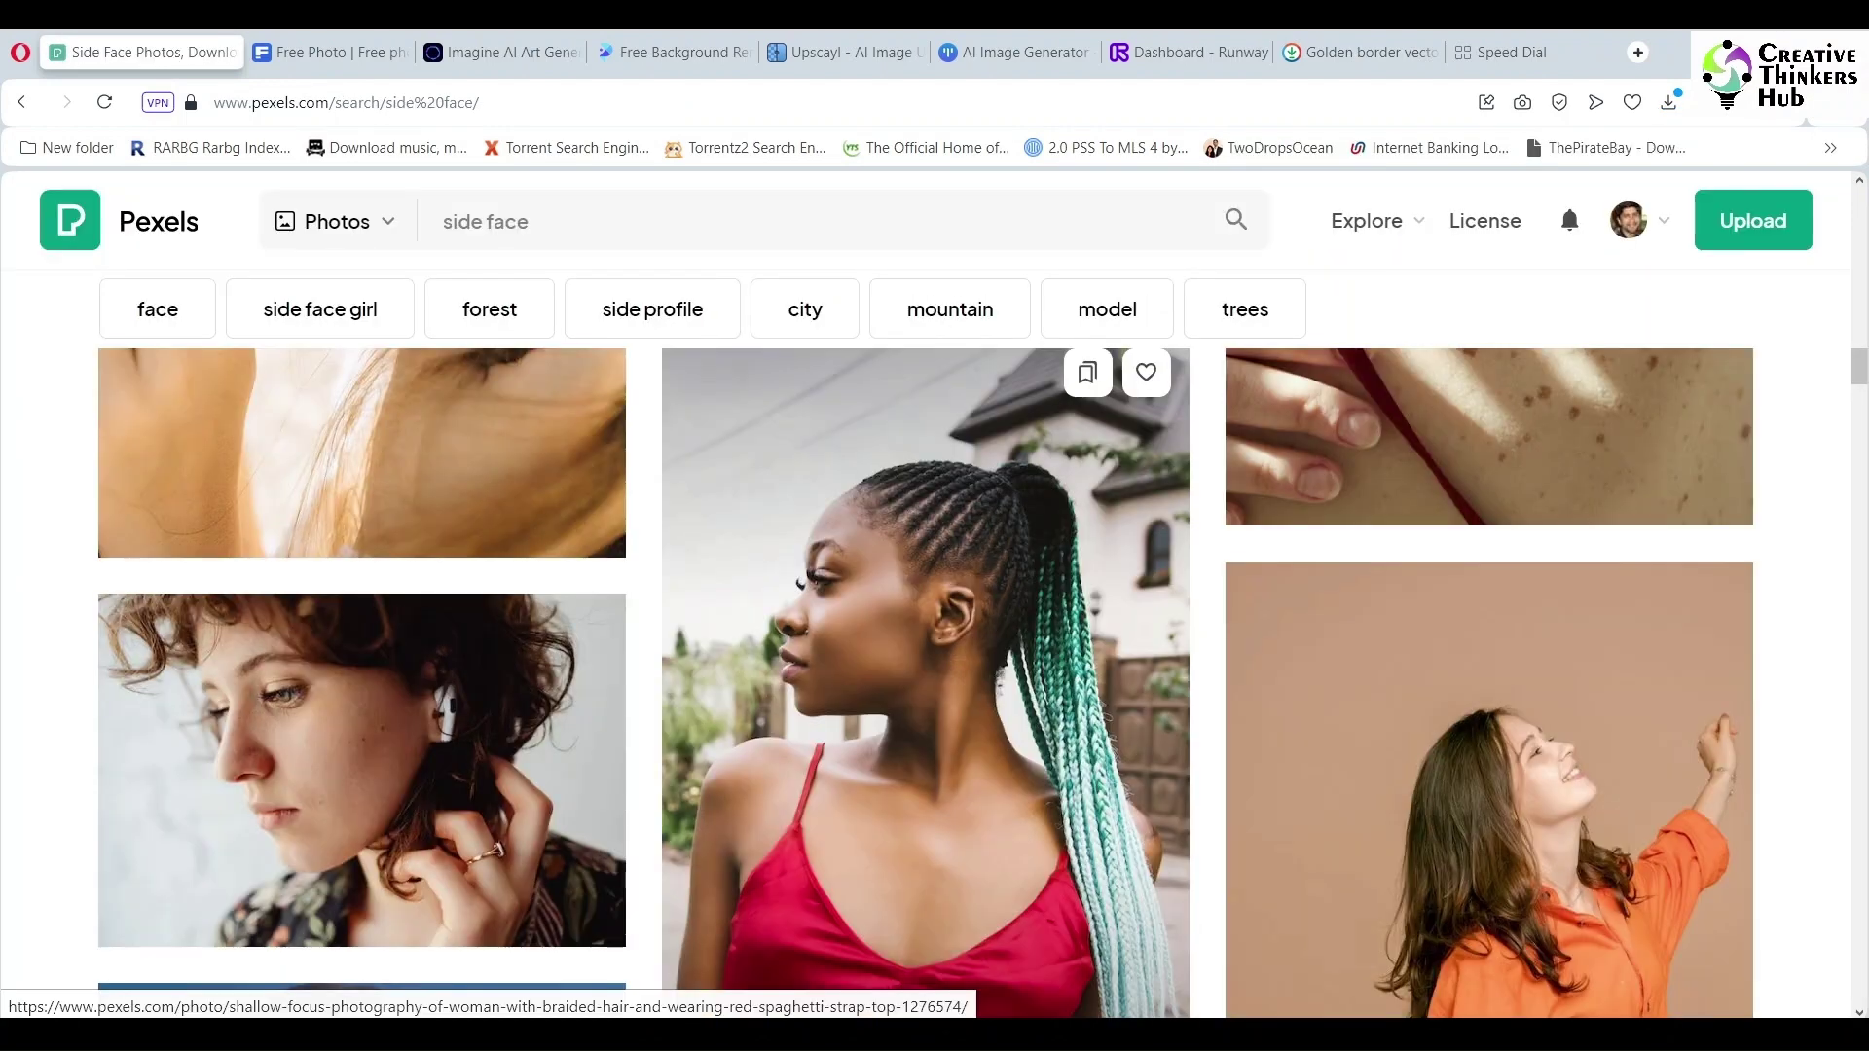
left_click(925, 681)
left_click(1485, 276)
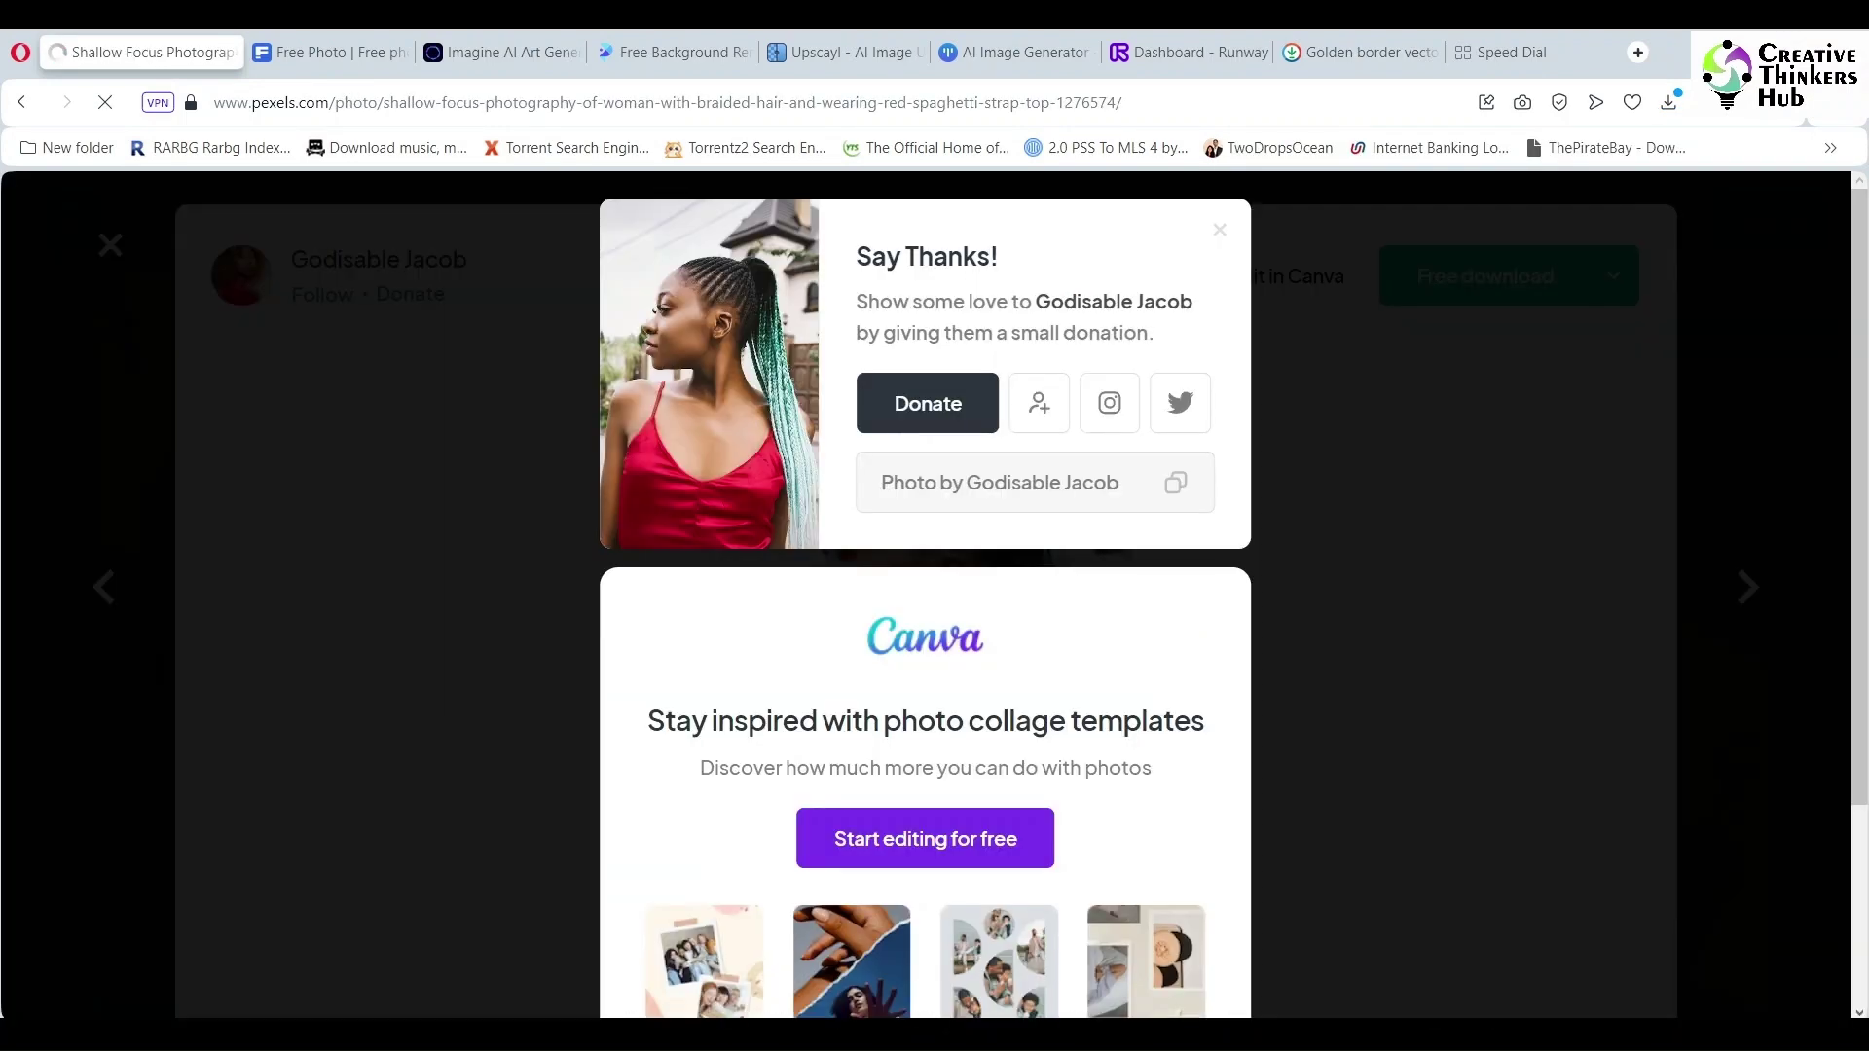
- Download the Freepik simple concrete wall background and the golden shopping cart in golden glitter photo
left_click(1565, 801)
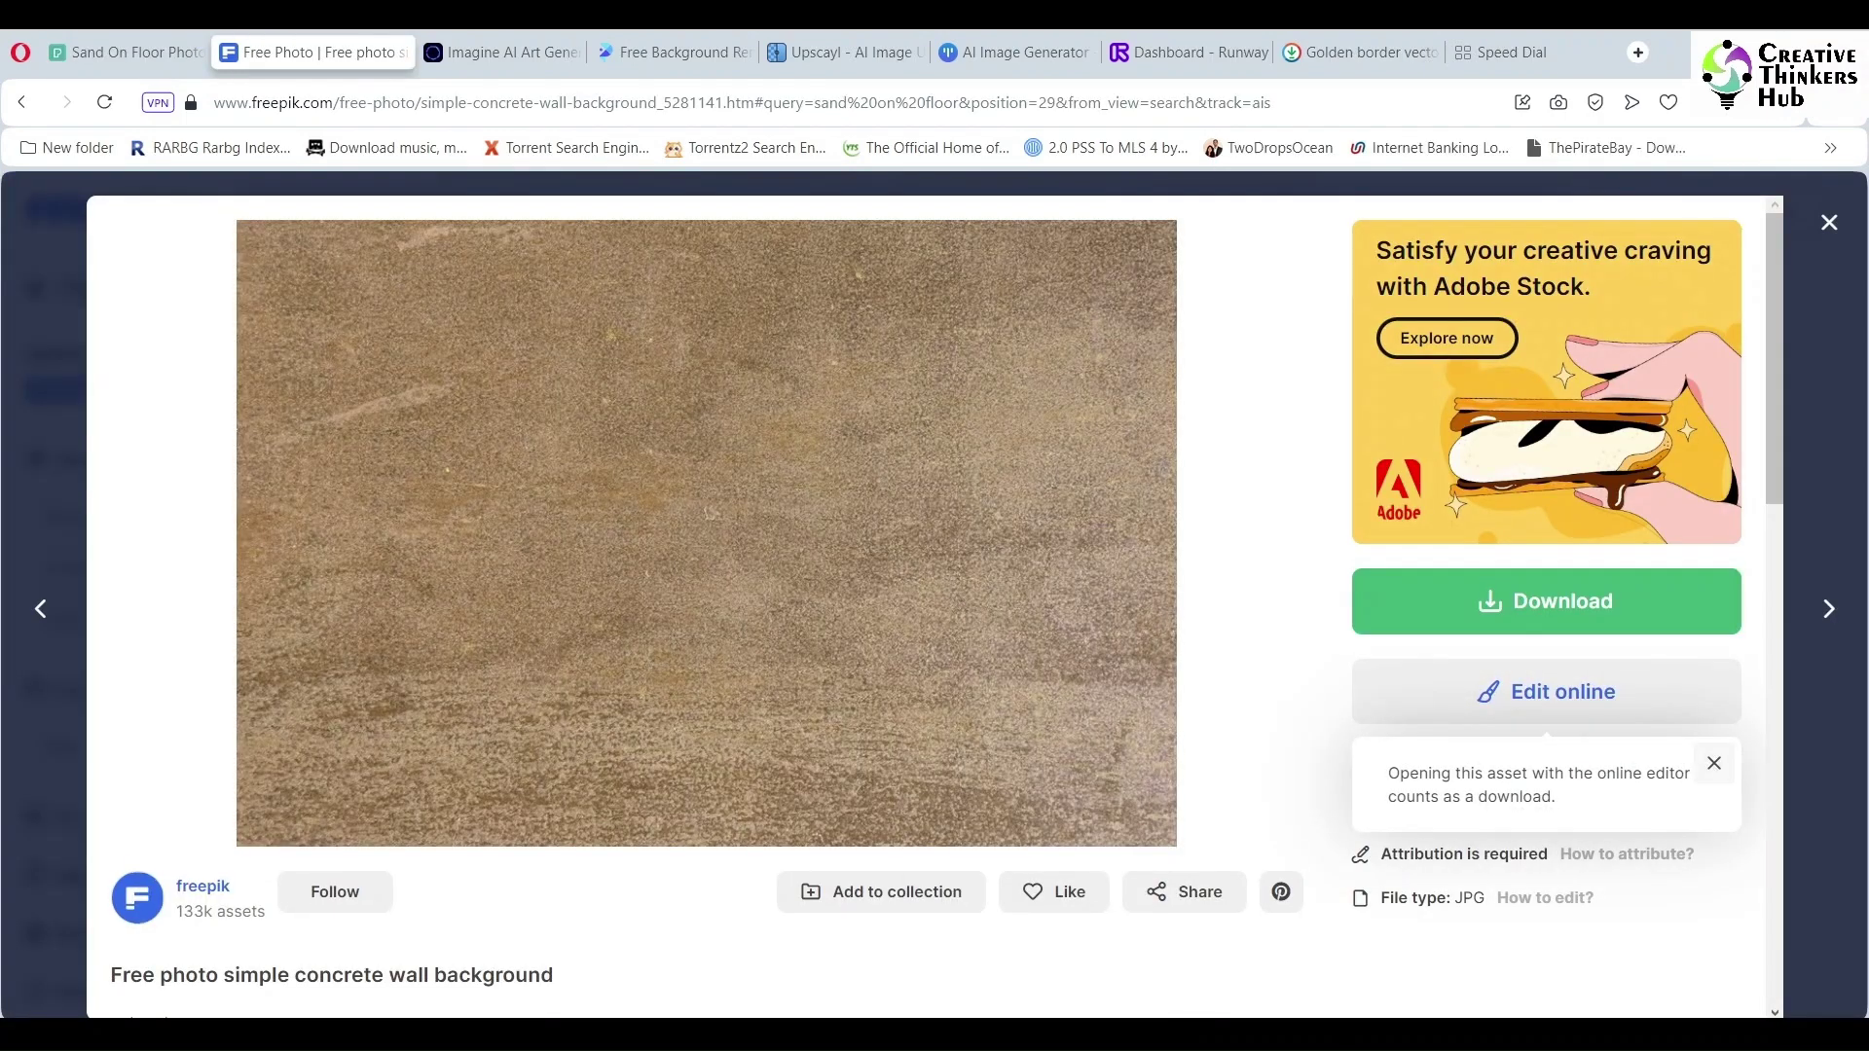
left_click(1485, 905)
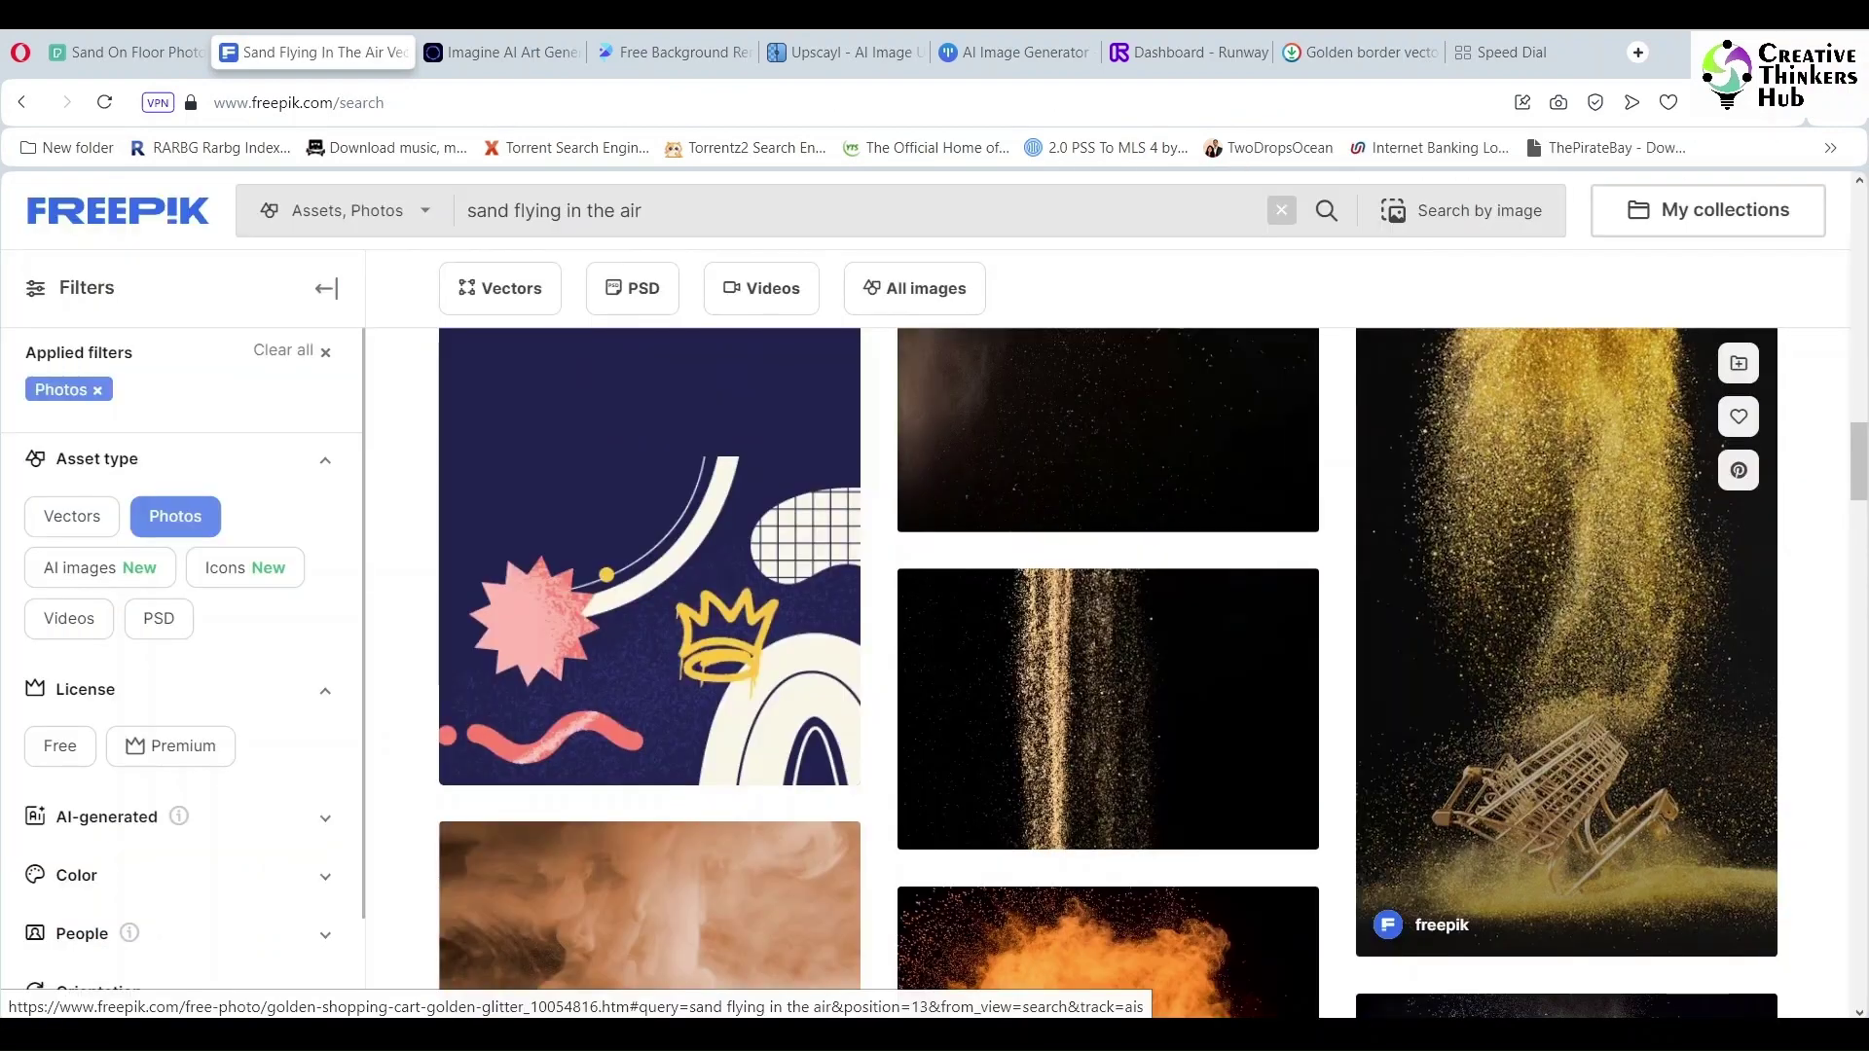
left_click(1564, 681)
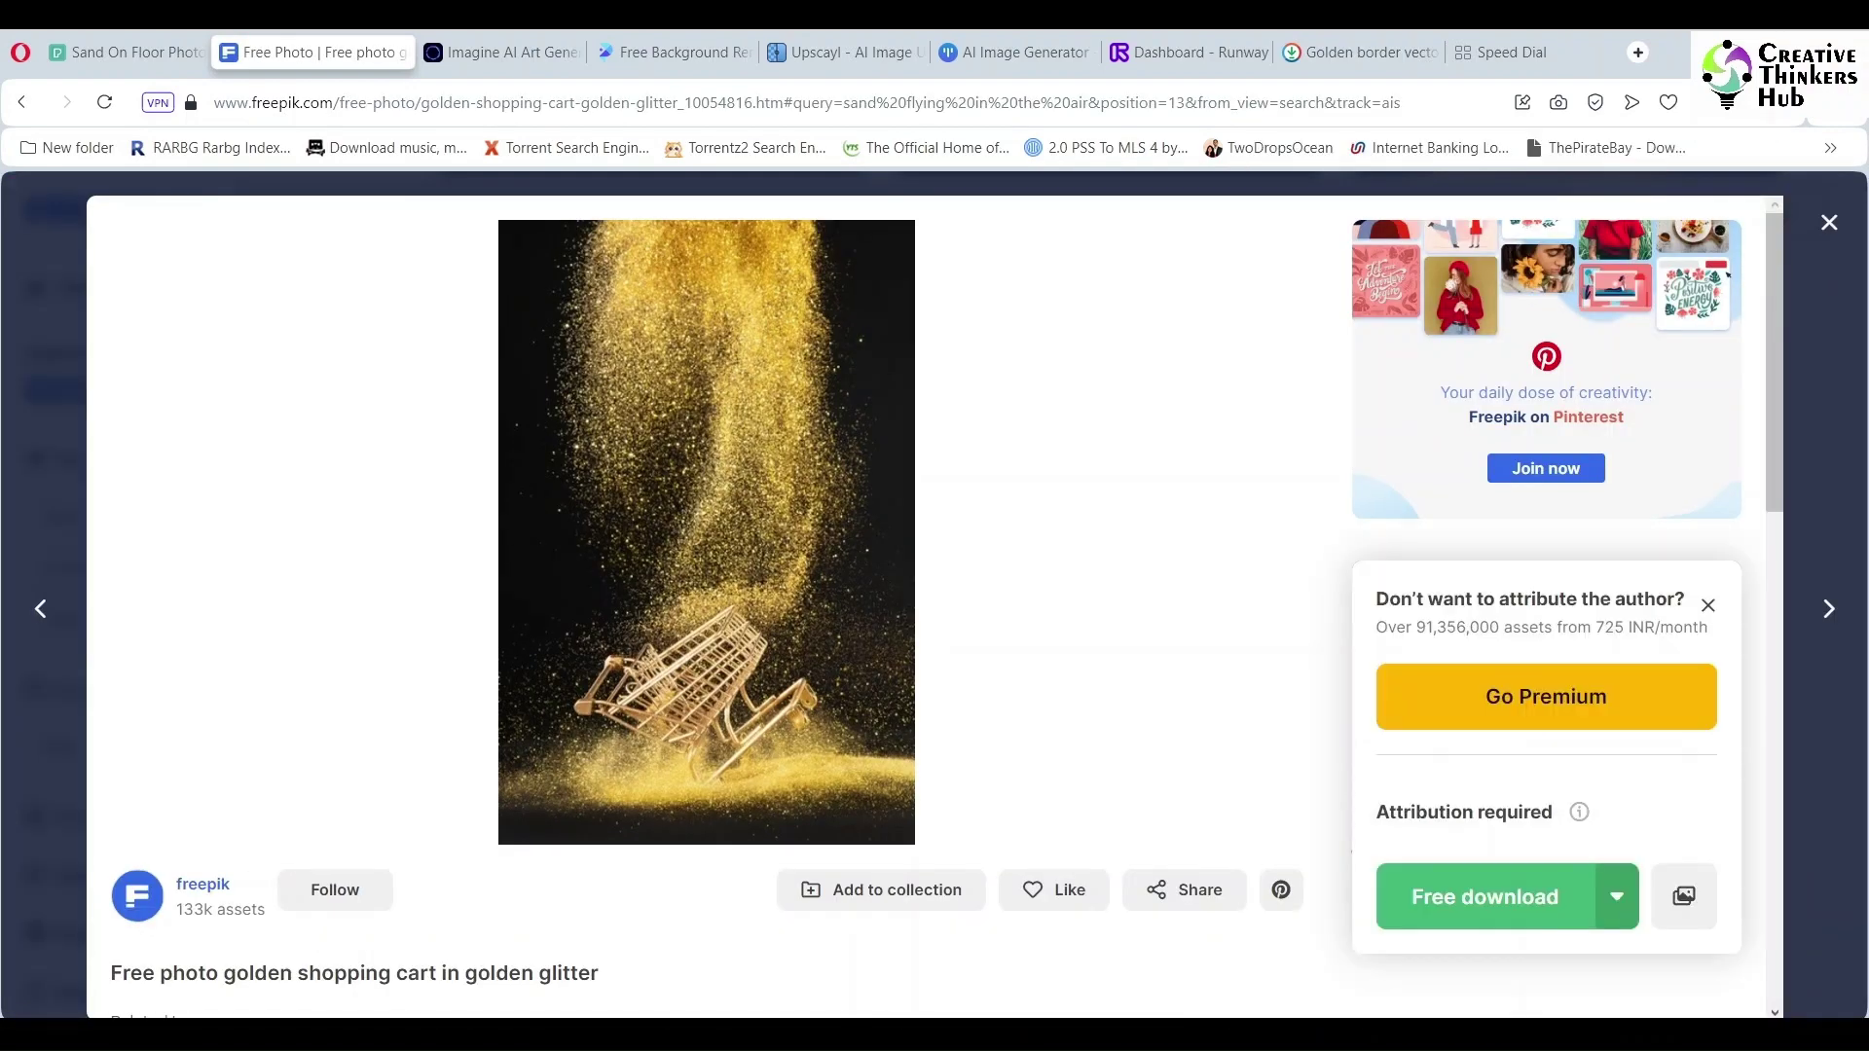
left_click(1485, 893)
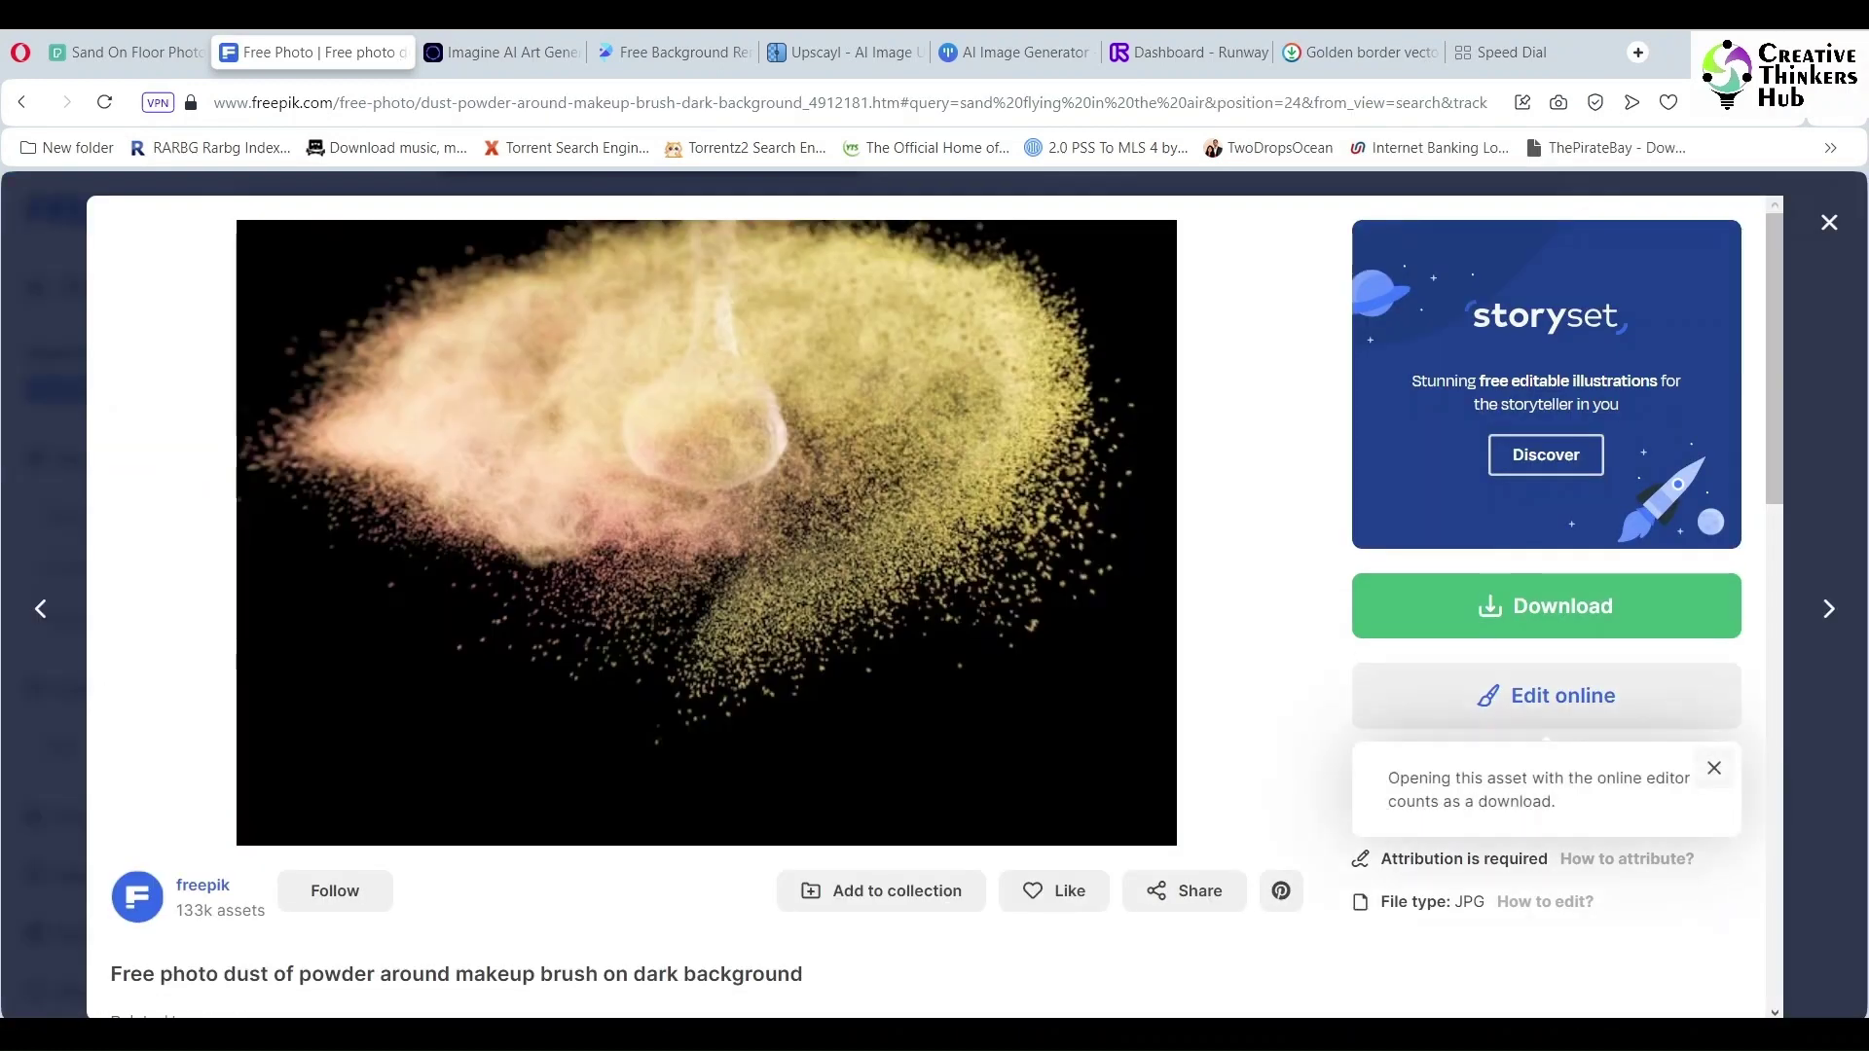
- Download the photo of powder dust around a makeup brush on a dark background and close its preview
left_click(1545, 605)
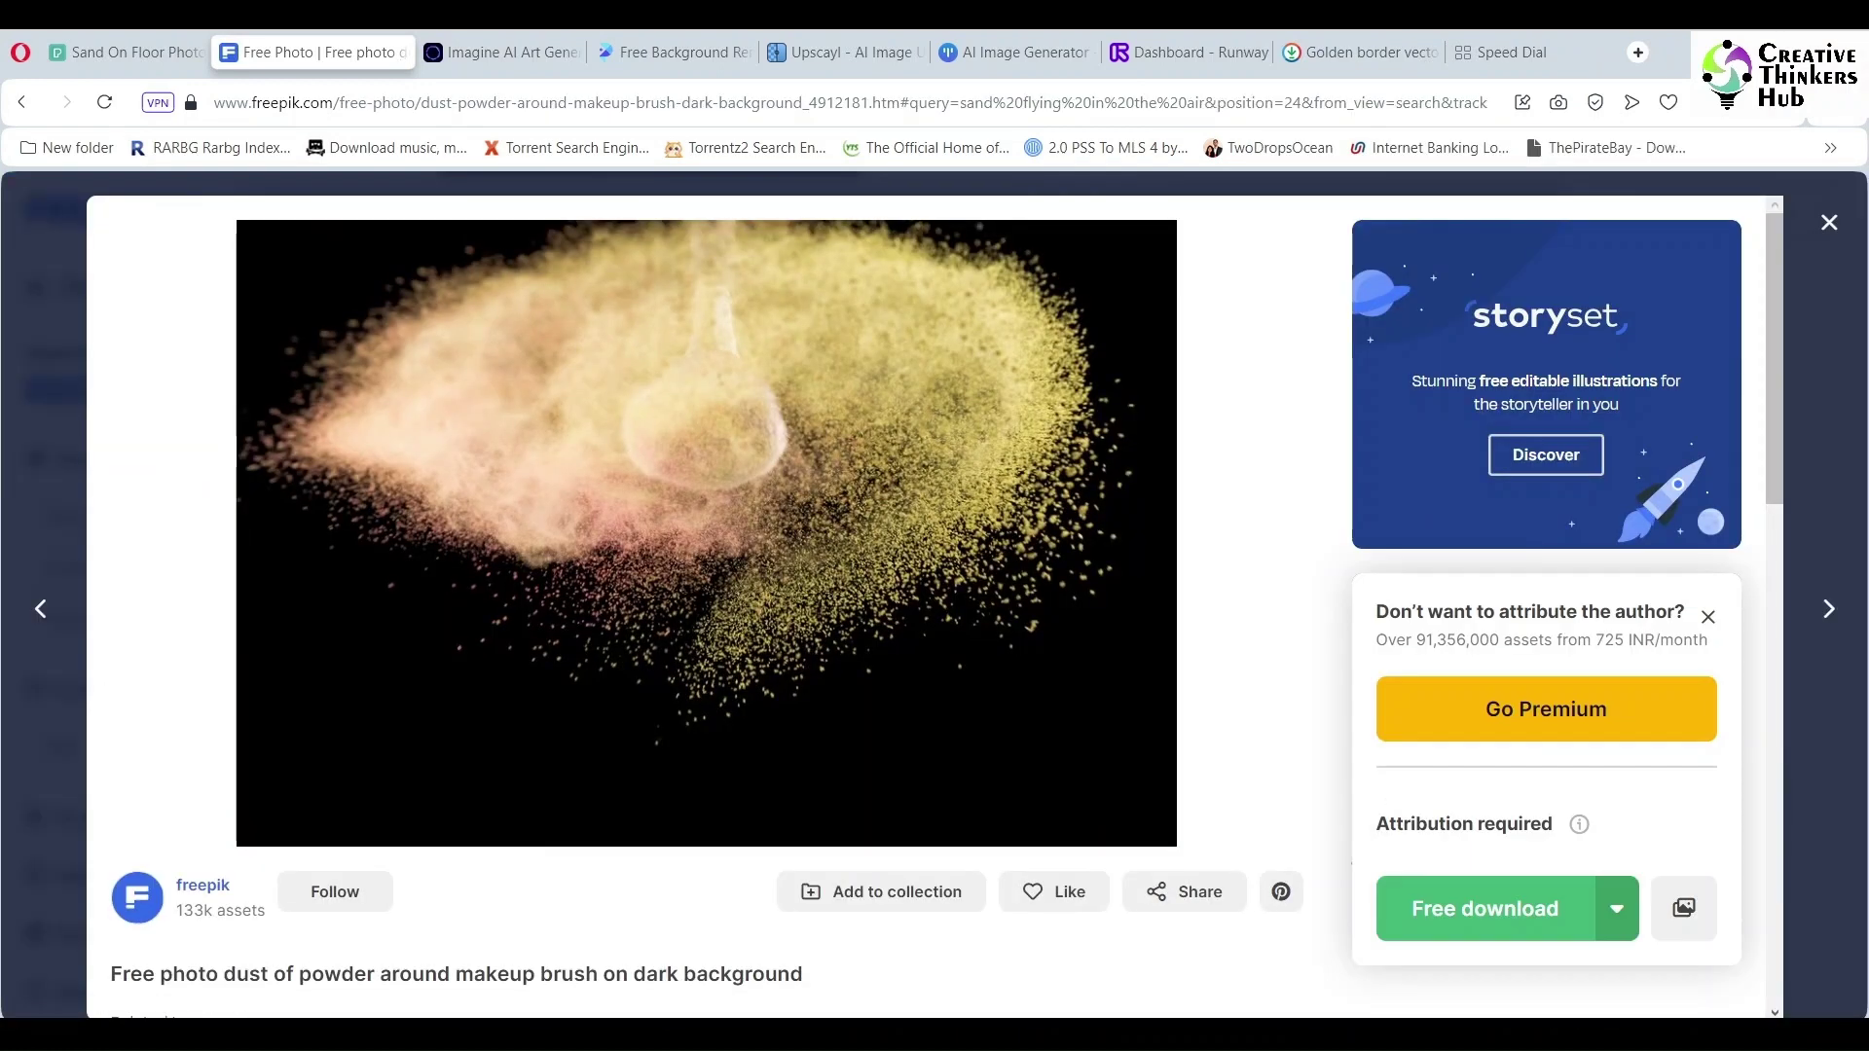
left_click(1485, 908)
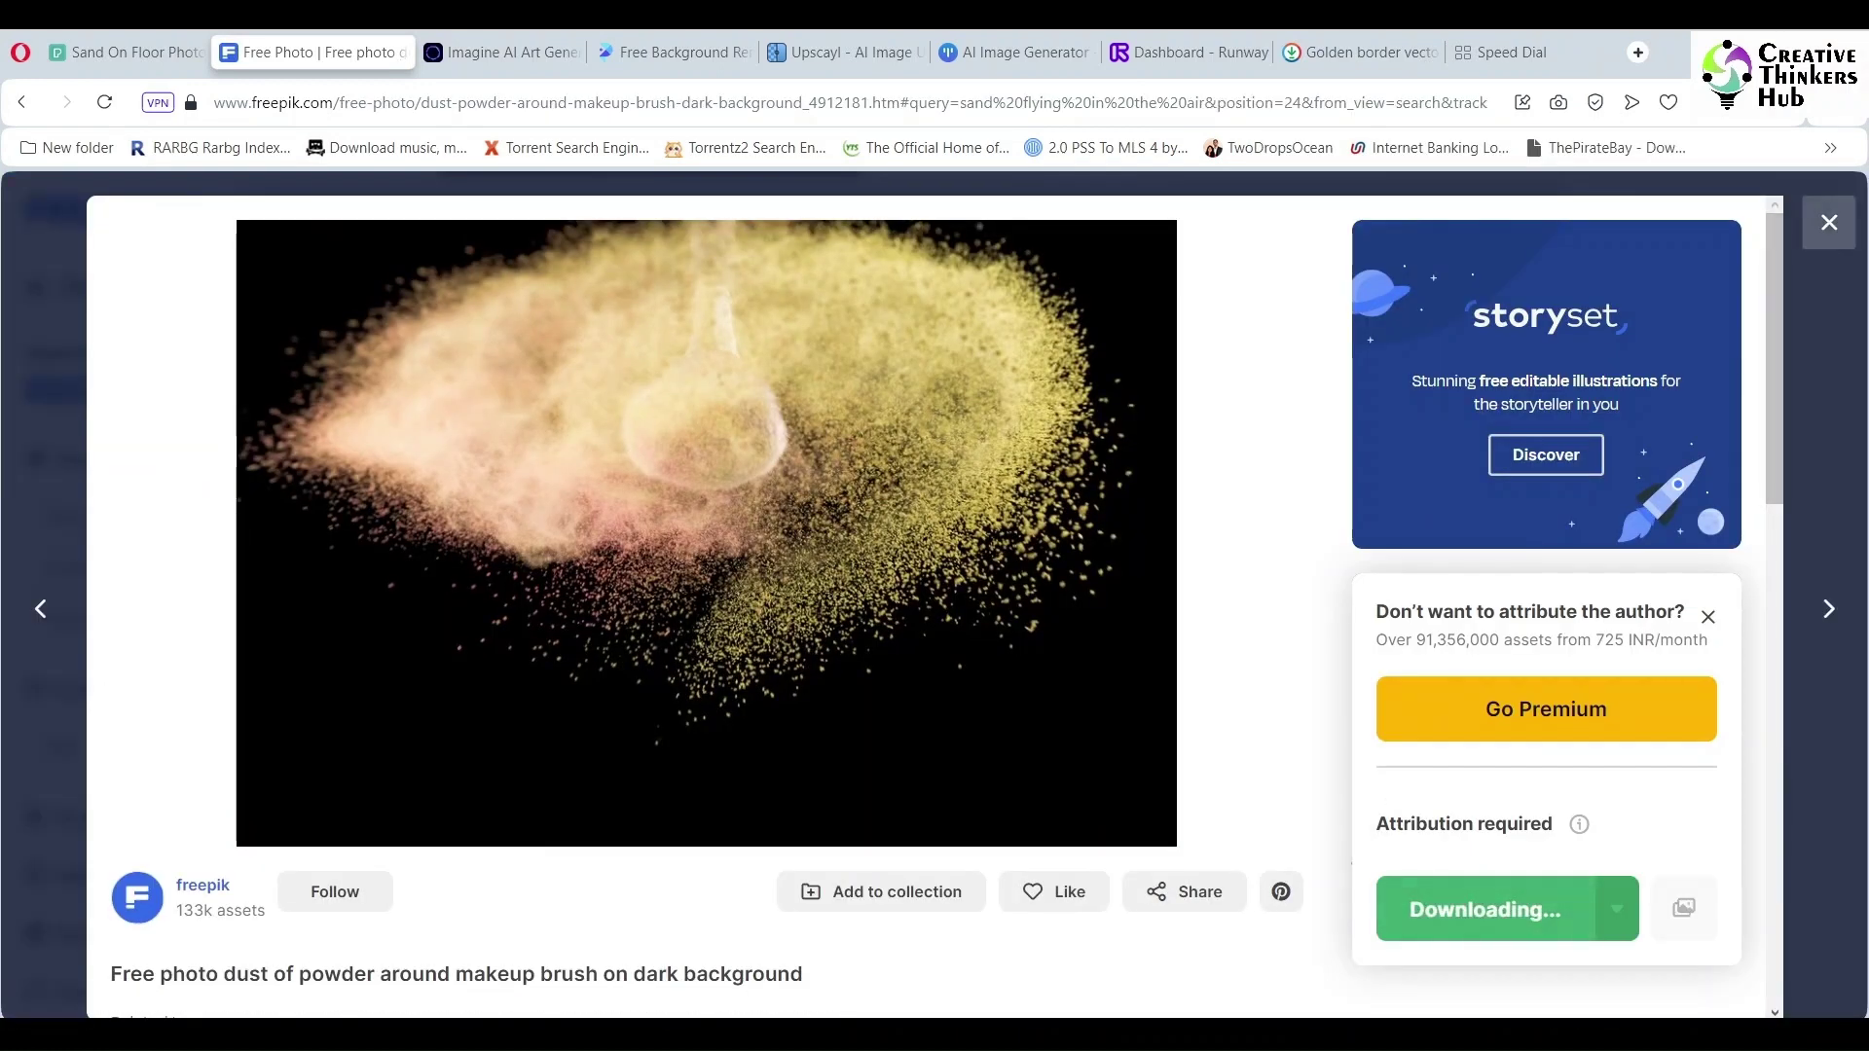
left_click(1828, 222)
- Download the splashing dust powder photo and the photo of a water splash isolated on a white background
left_click(649, 633)
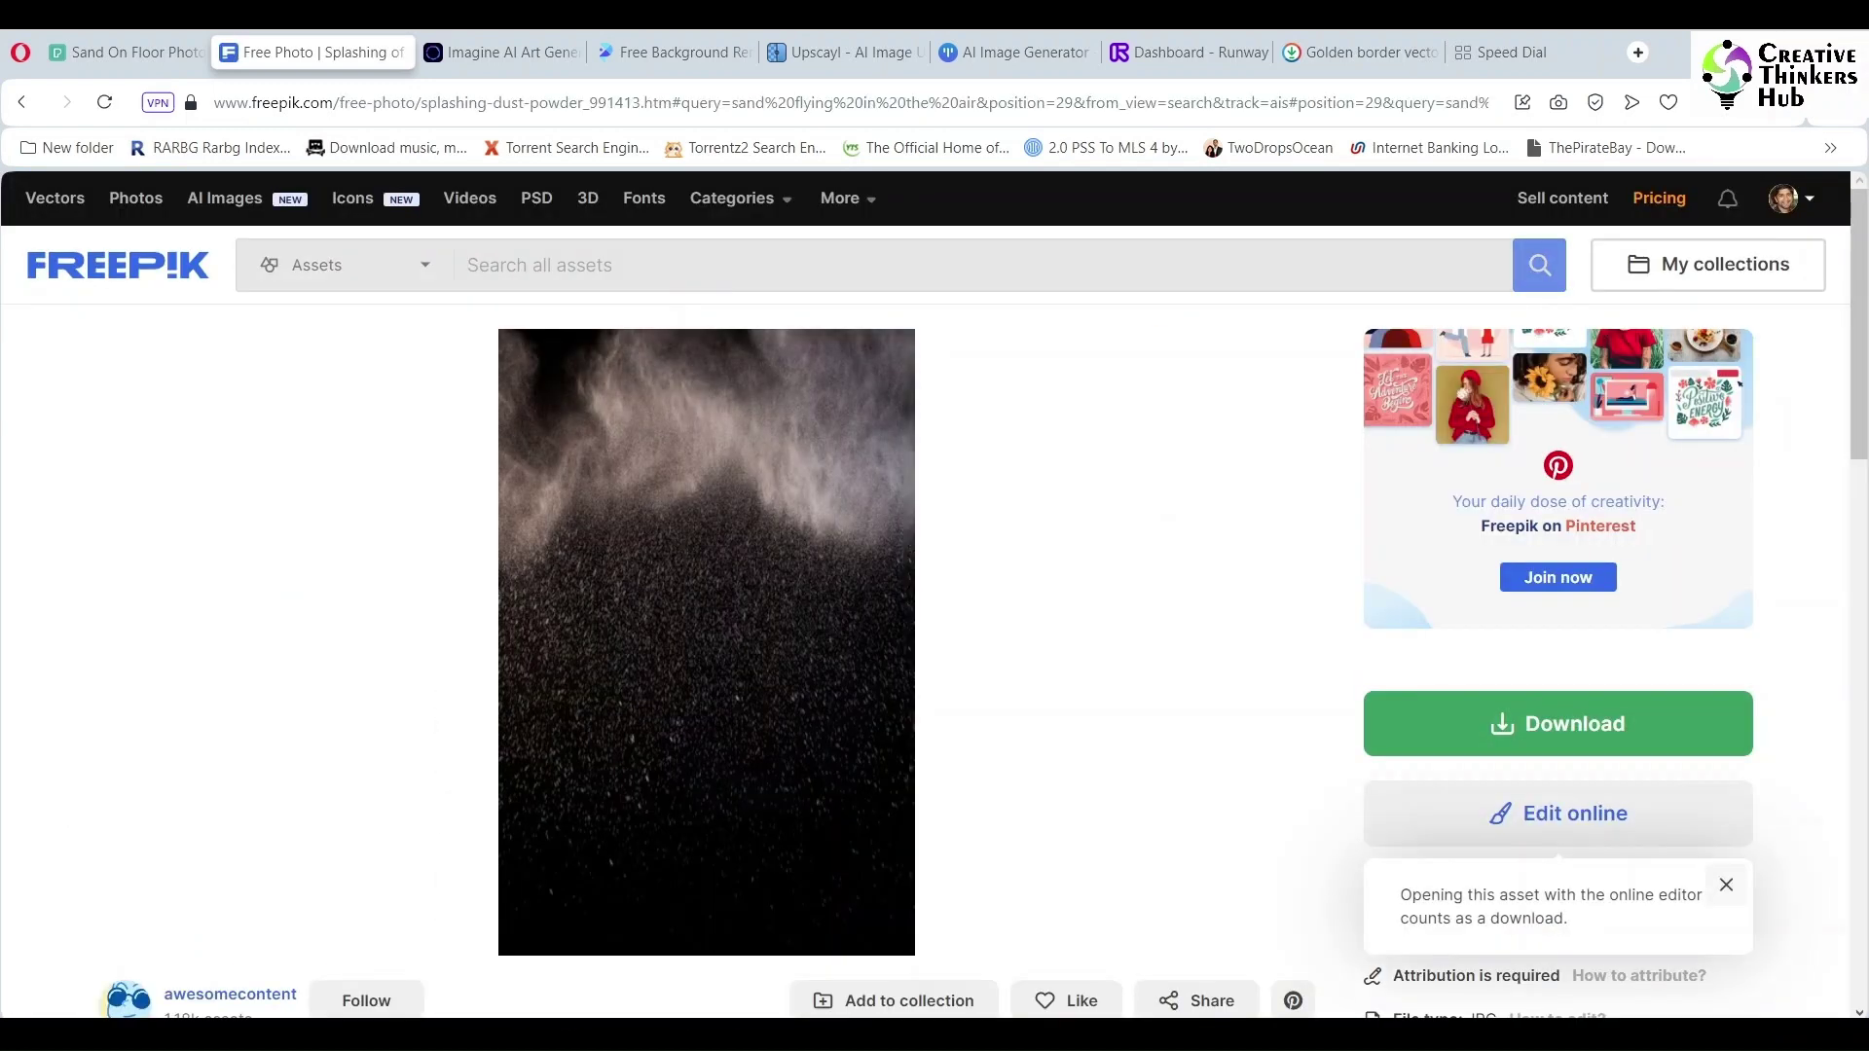
left_click(1557, 723)
scroll(934, 599, "down", 2)
left_click(1496, 782)
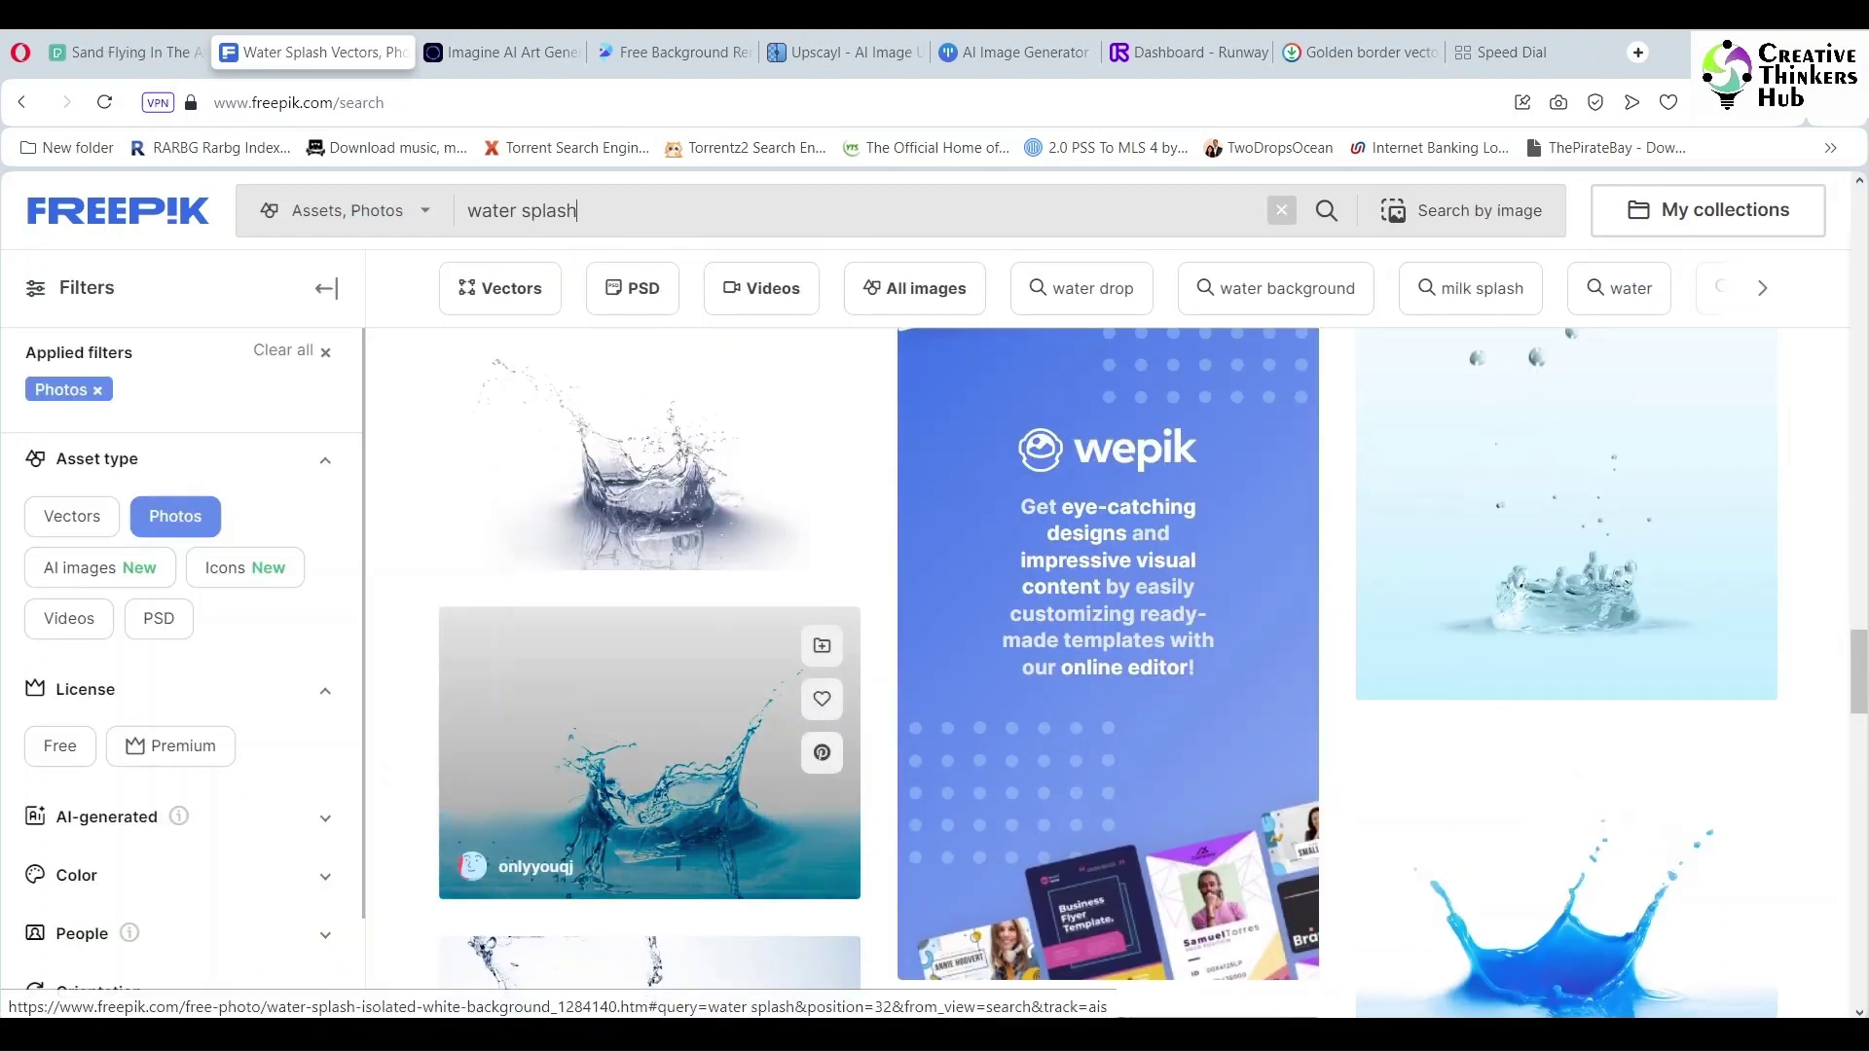
left_click(649, 750)
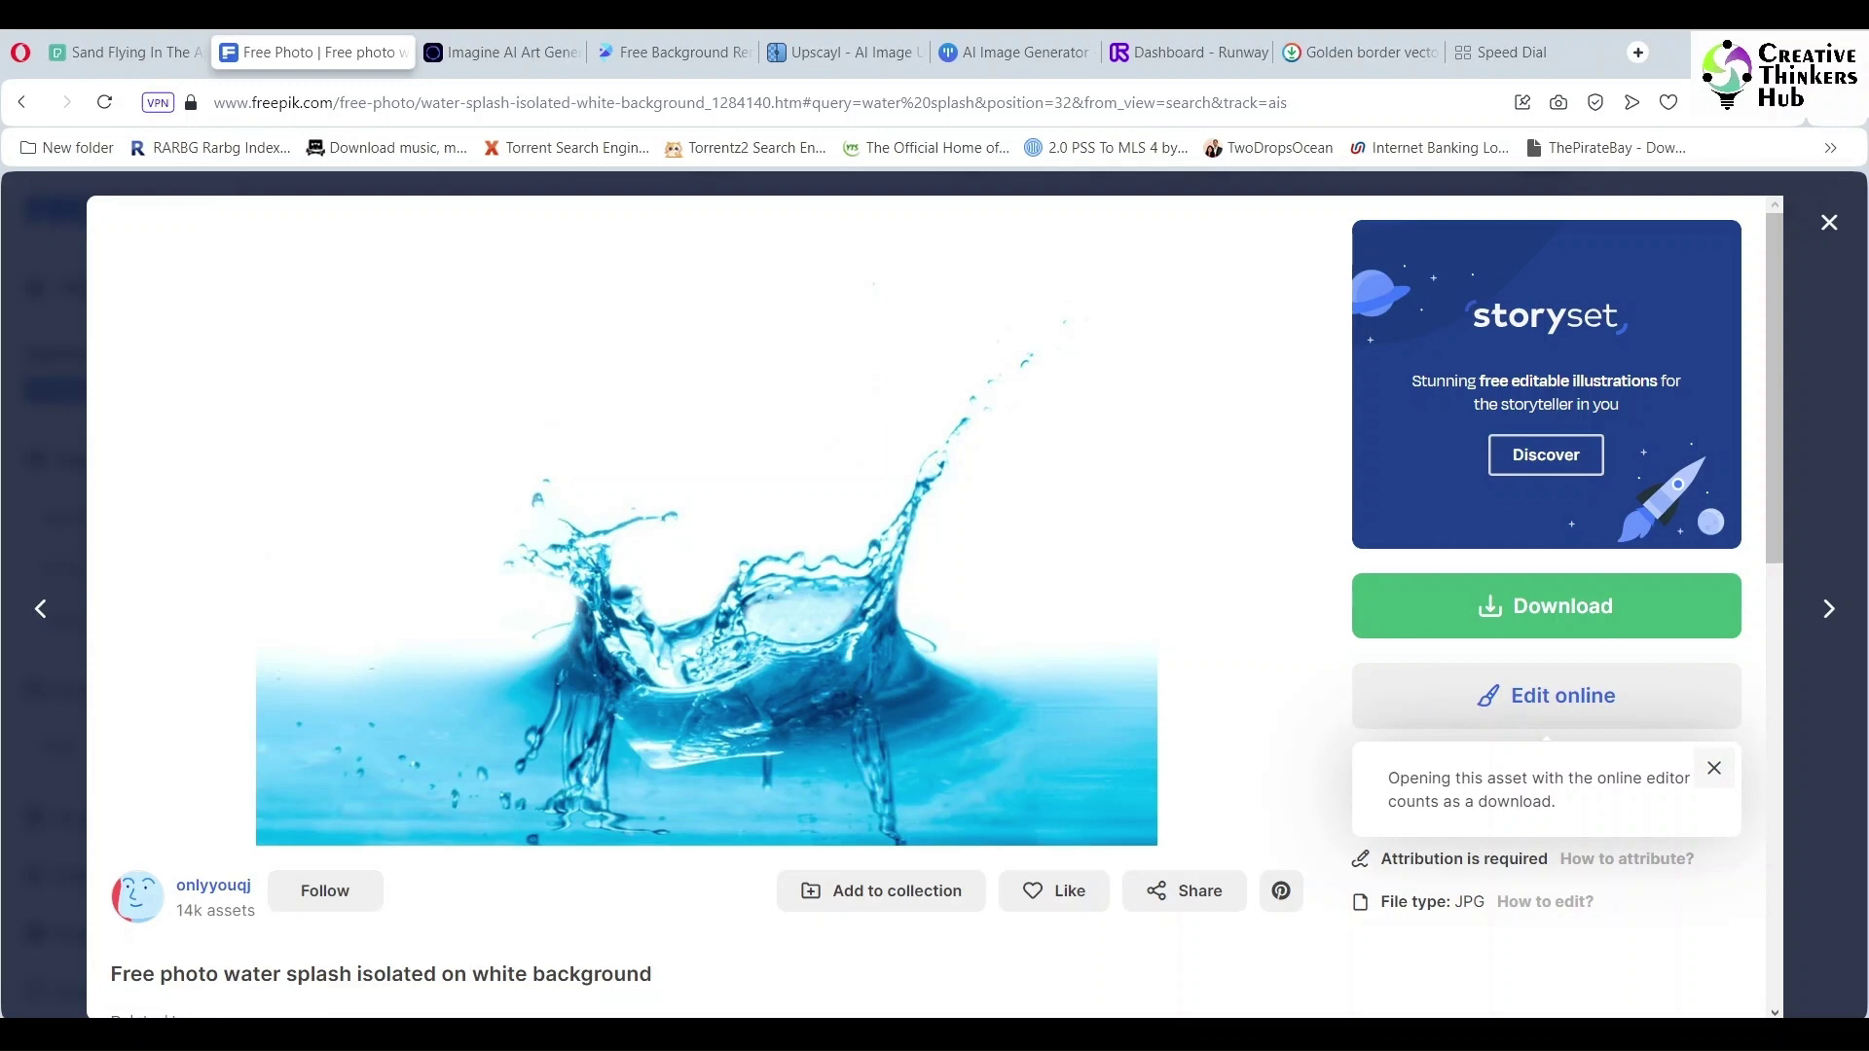
left_click(1486, 908)
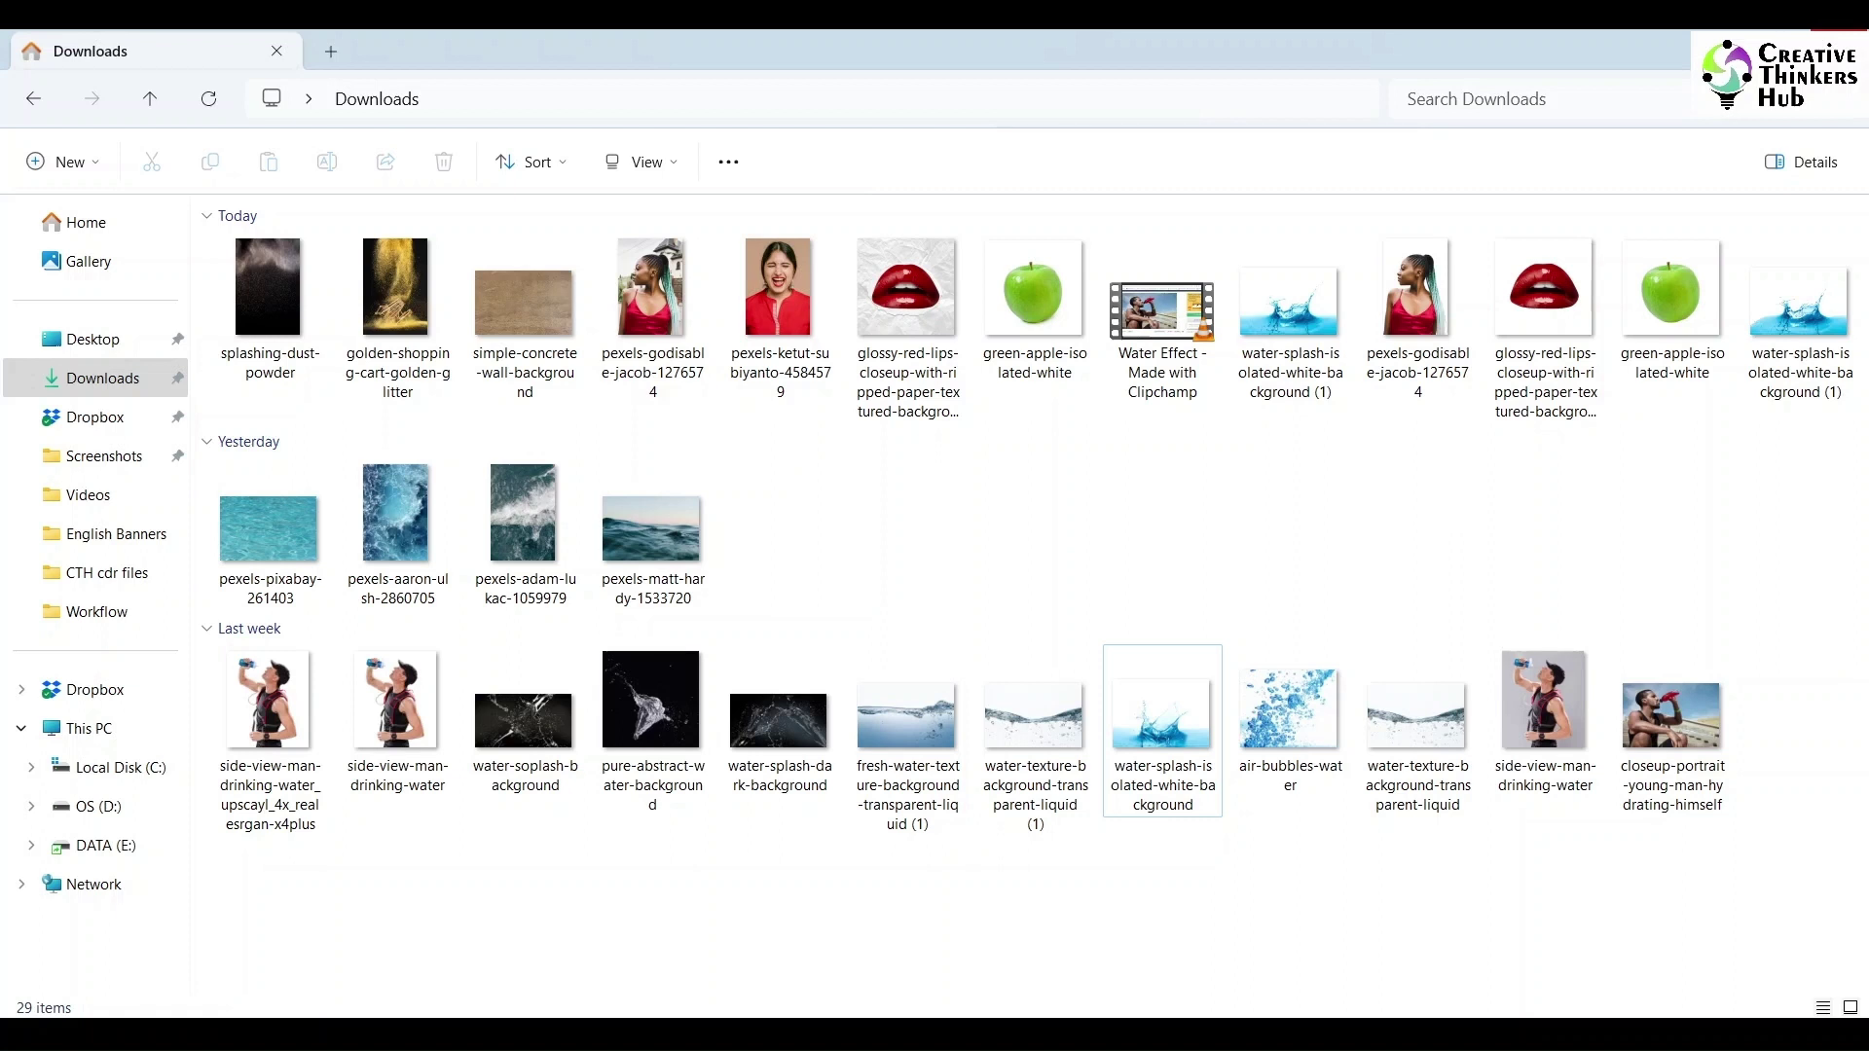
- Bring the red lips image into a CorelDRAW document and place the green apple centred behind the lips
key("alt+Tab")
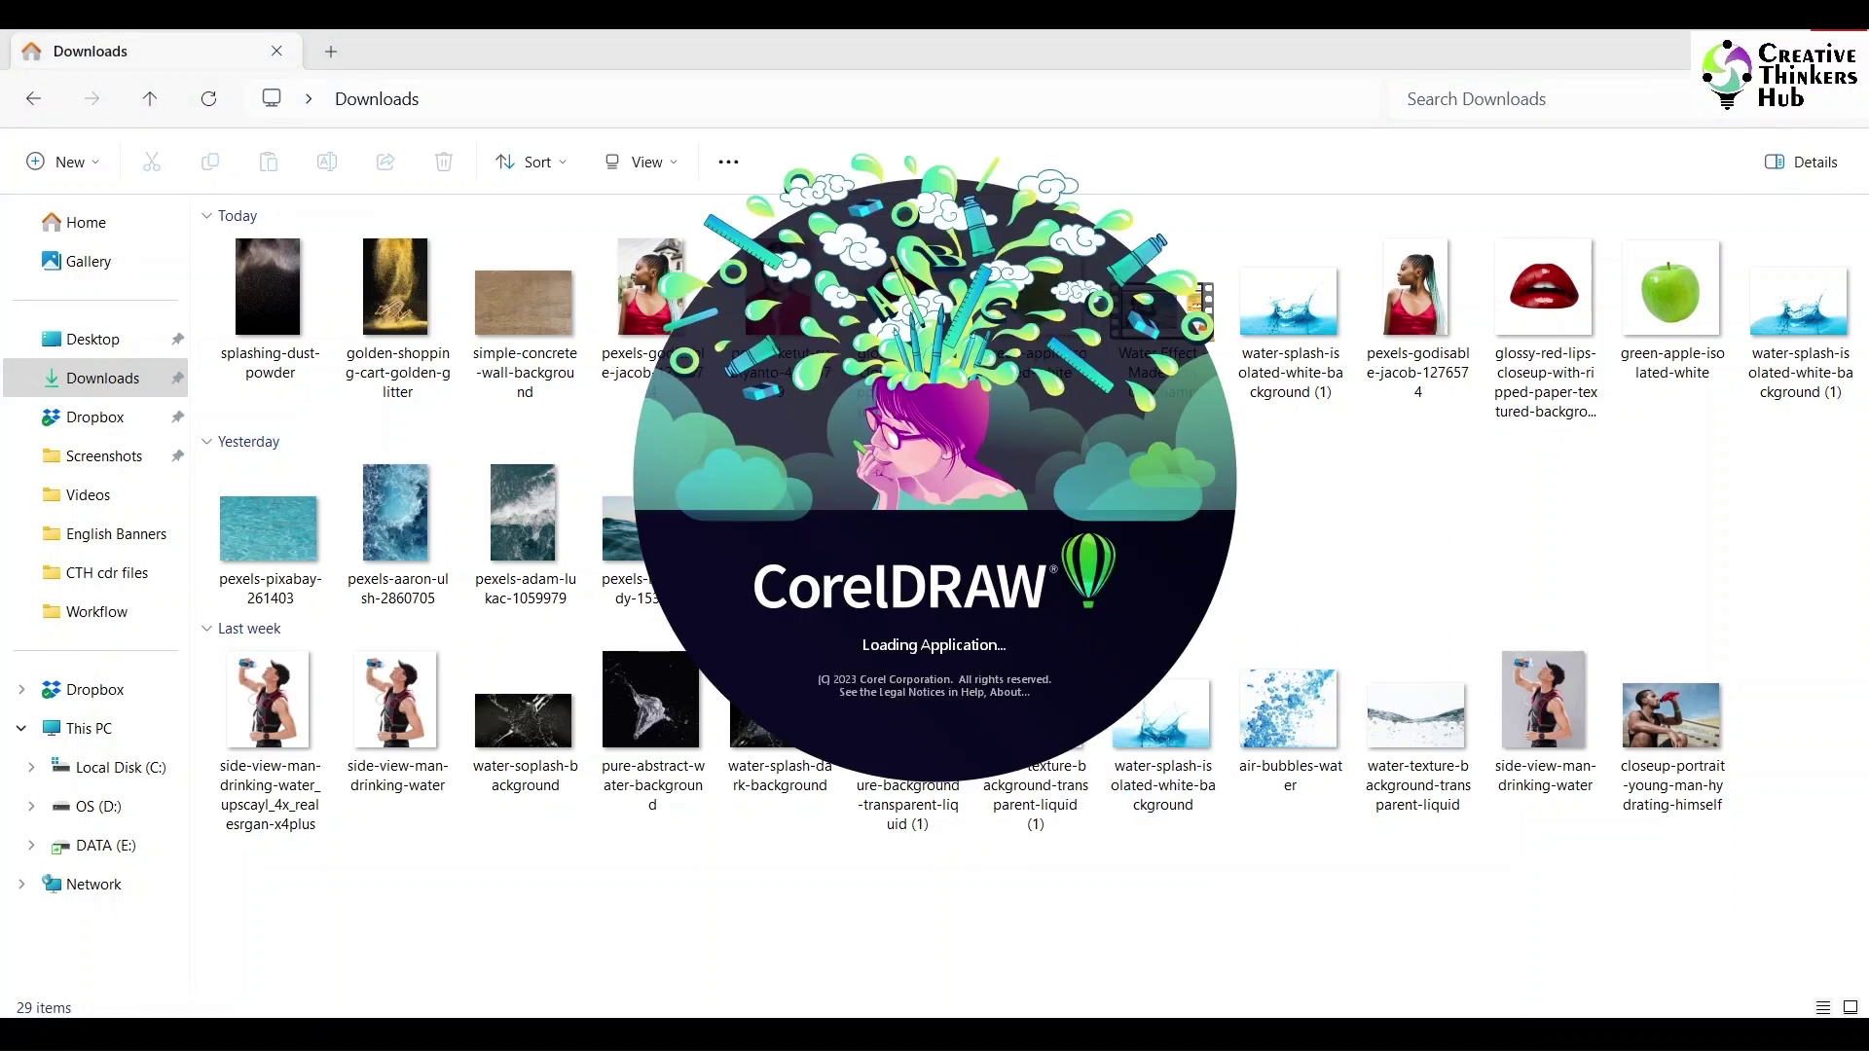
left_click_drag(1538, 302, 973, 1032)
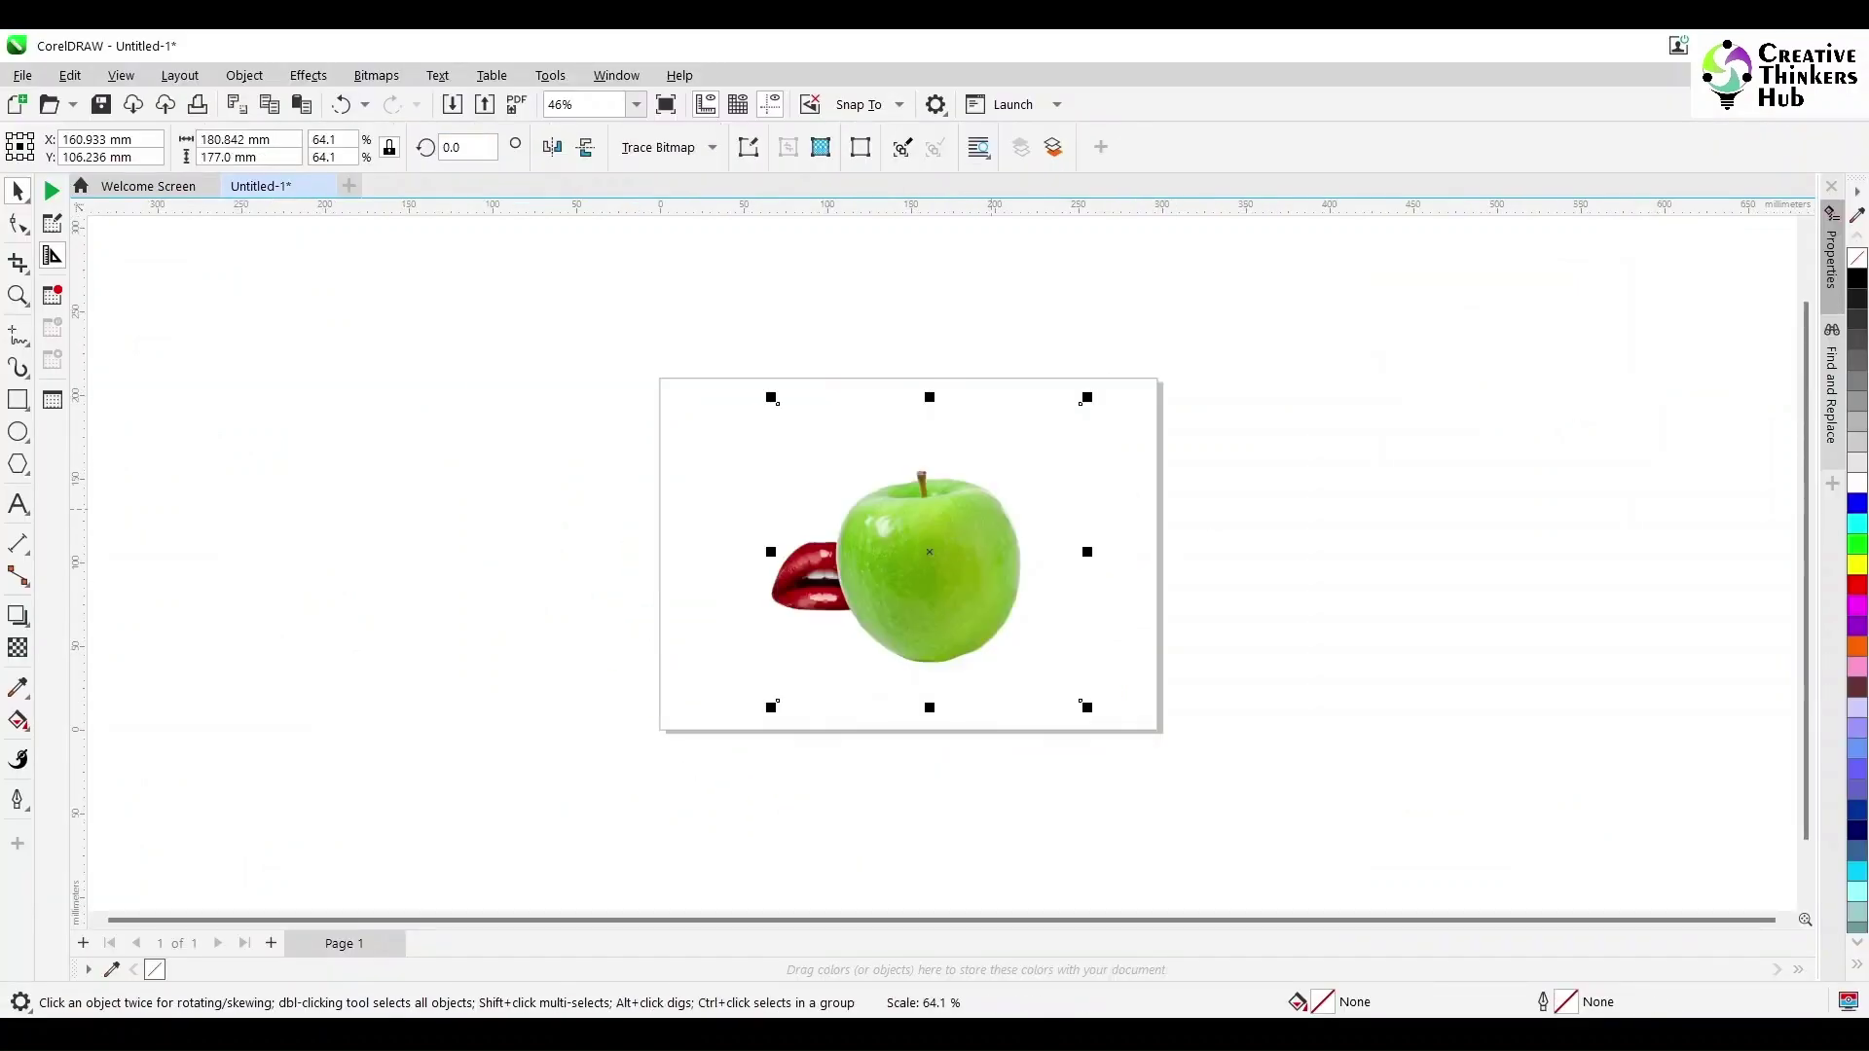
left_click_drag(930, 552, 823, 549)
key("shift+Page_Down")
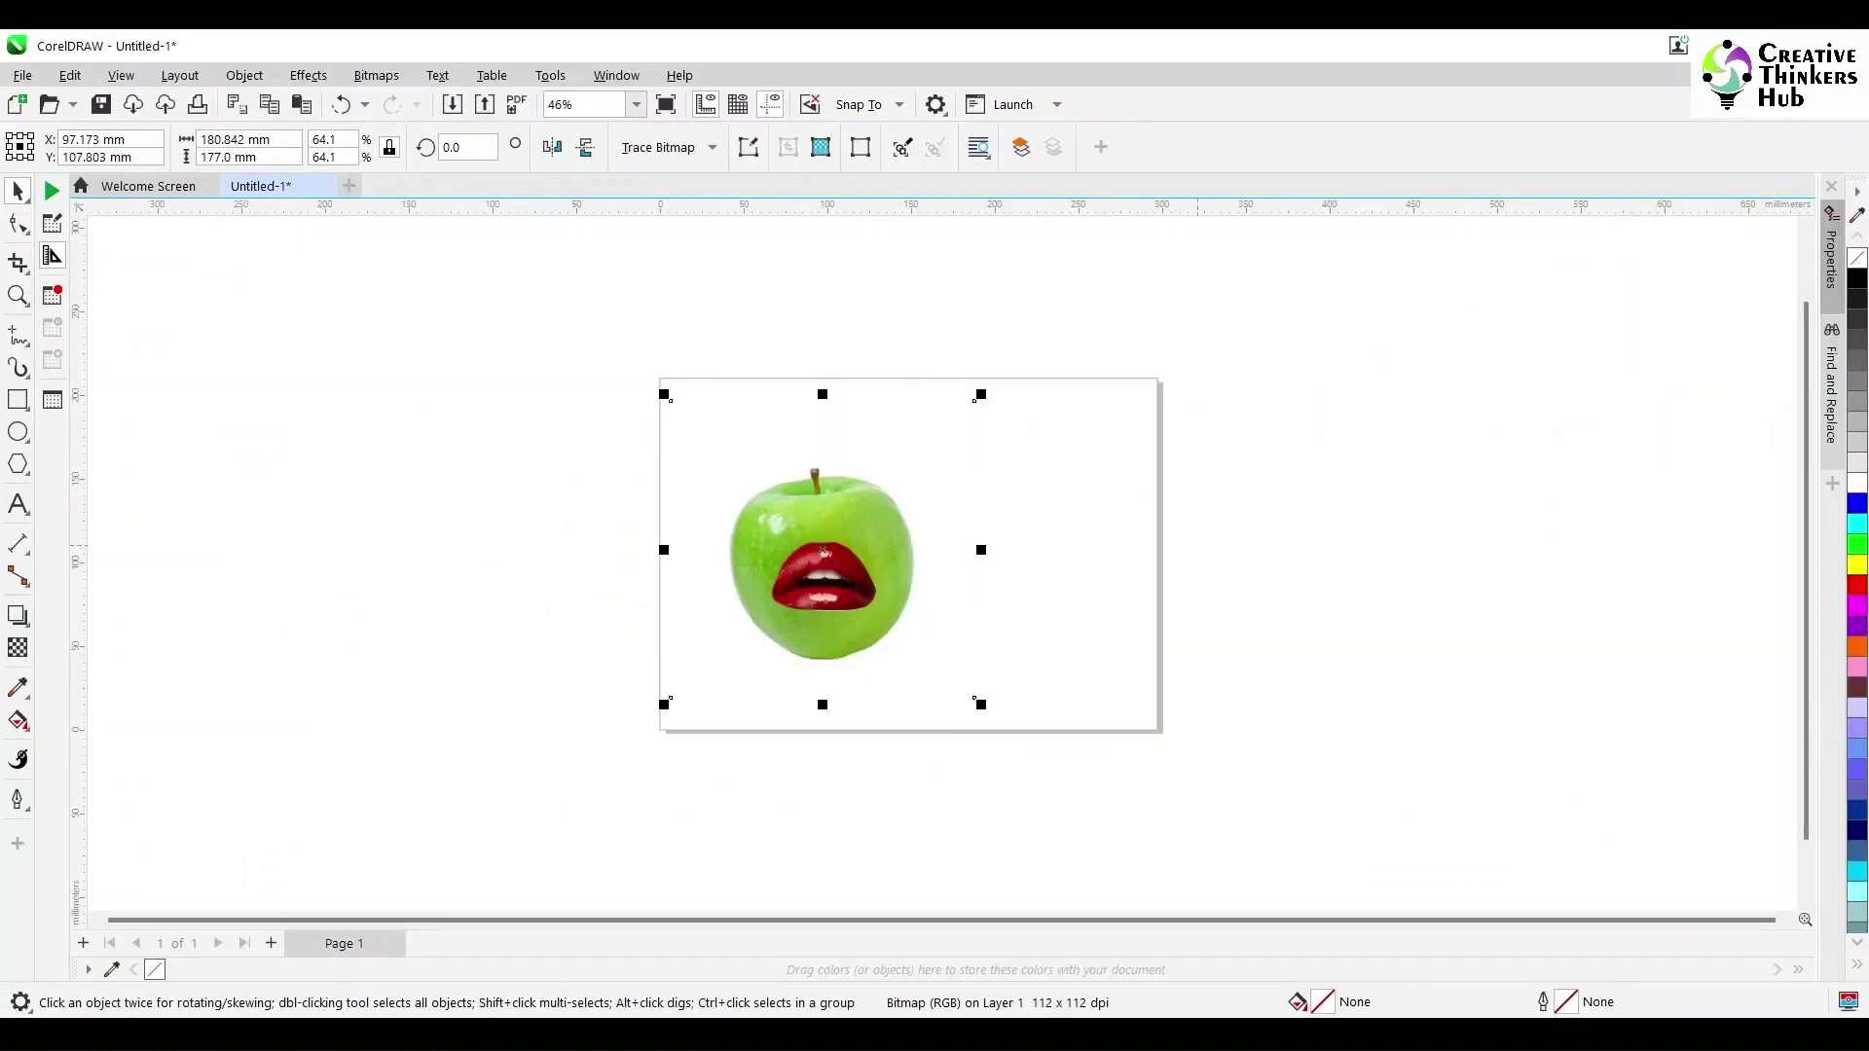
- Crop the lips bitmap tightly around the mouth, to about 63 by 44 mm
left_click(698, 549)
left_click(822, 577)
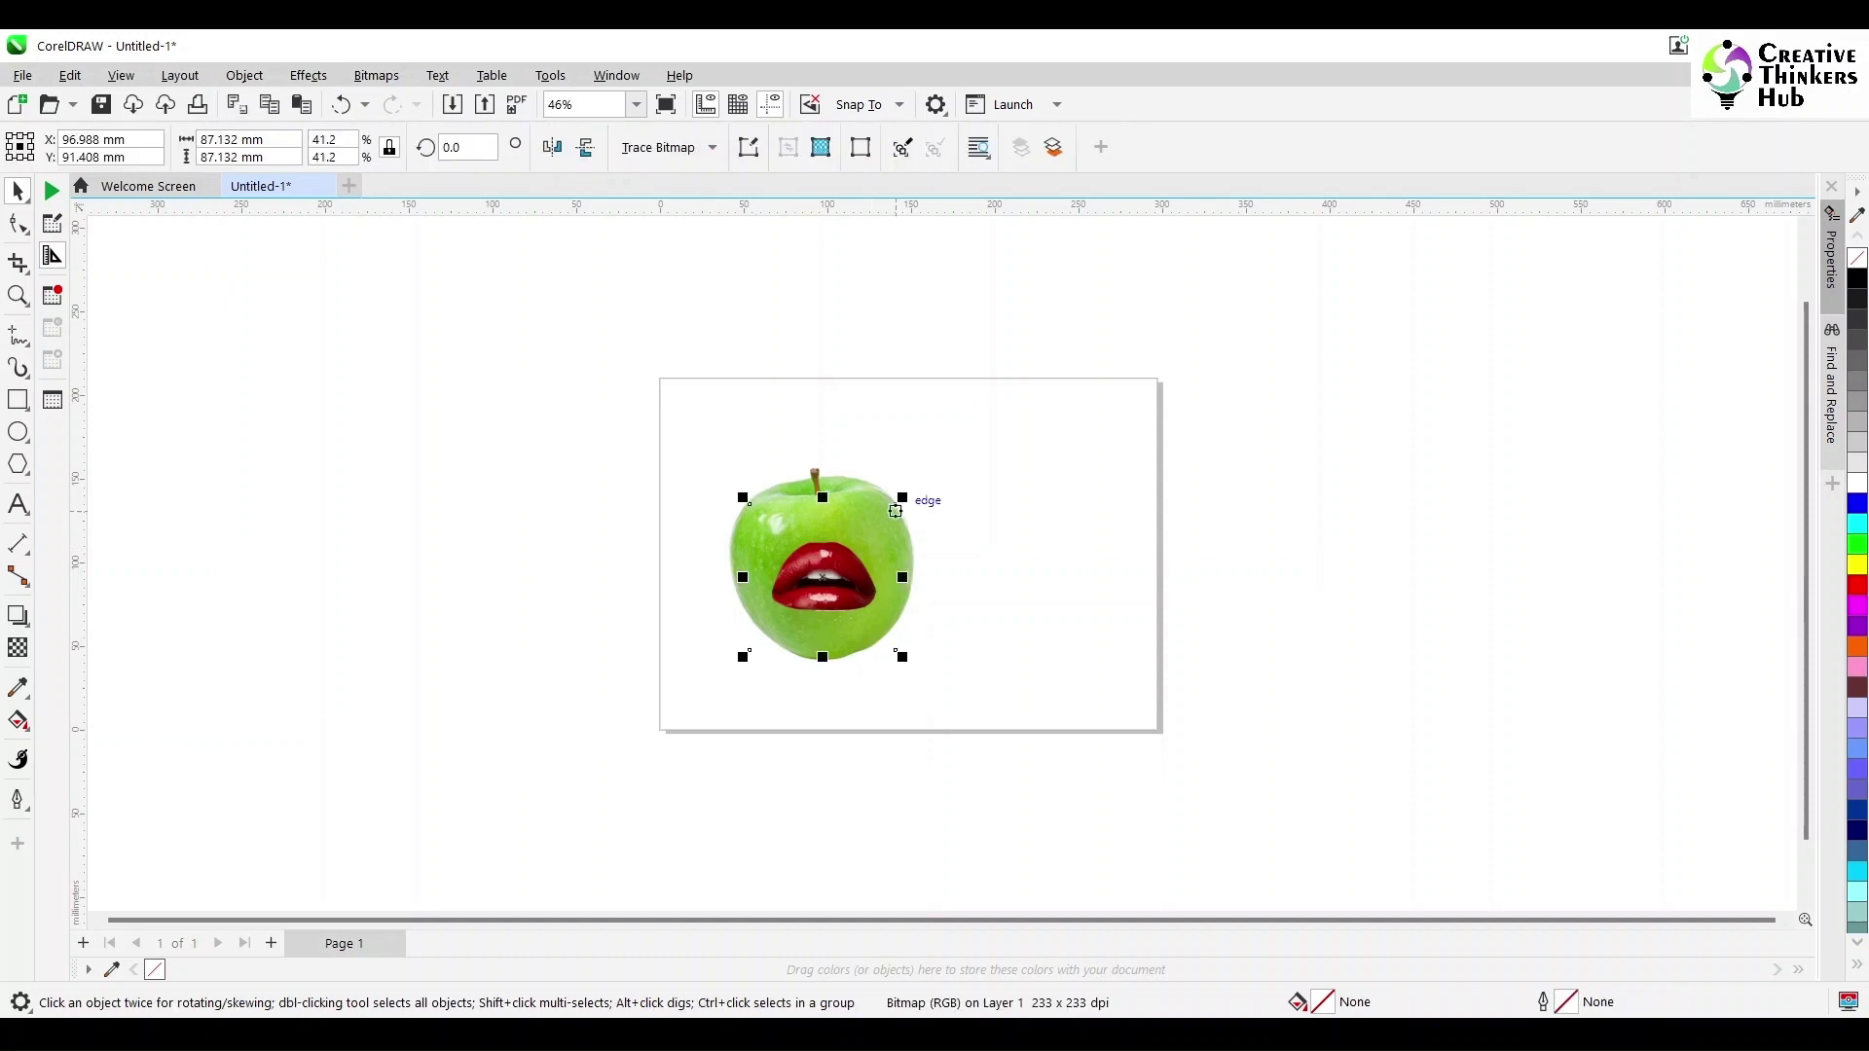
key("z")
left_click_drag(719, 496, 876, 617)
left_click(17, 191)
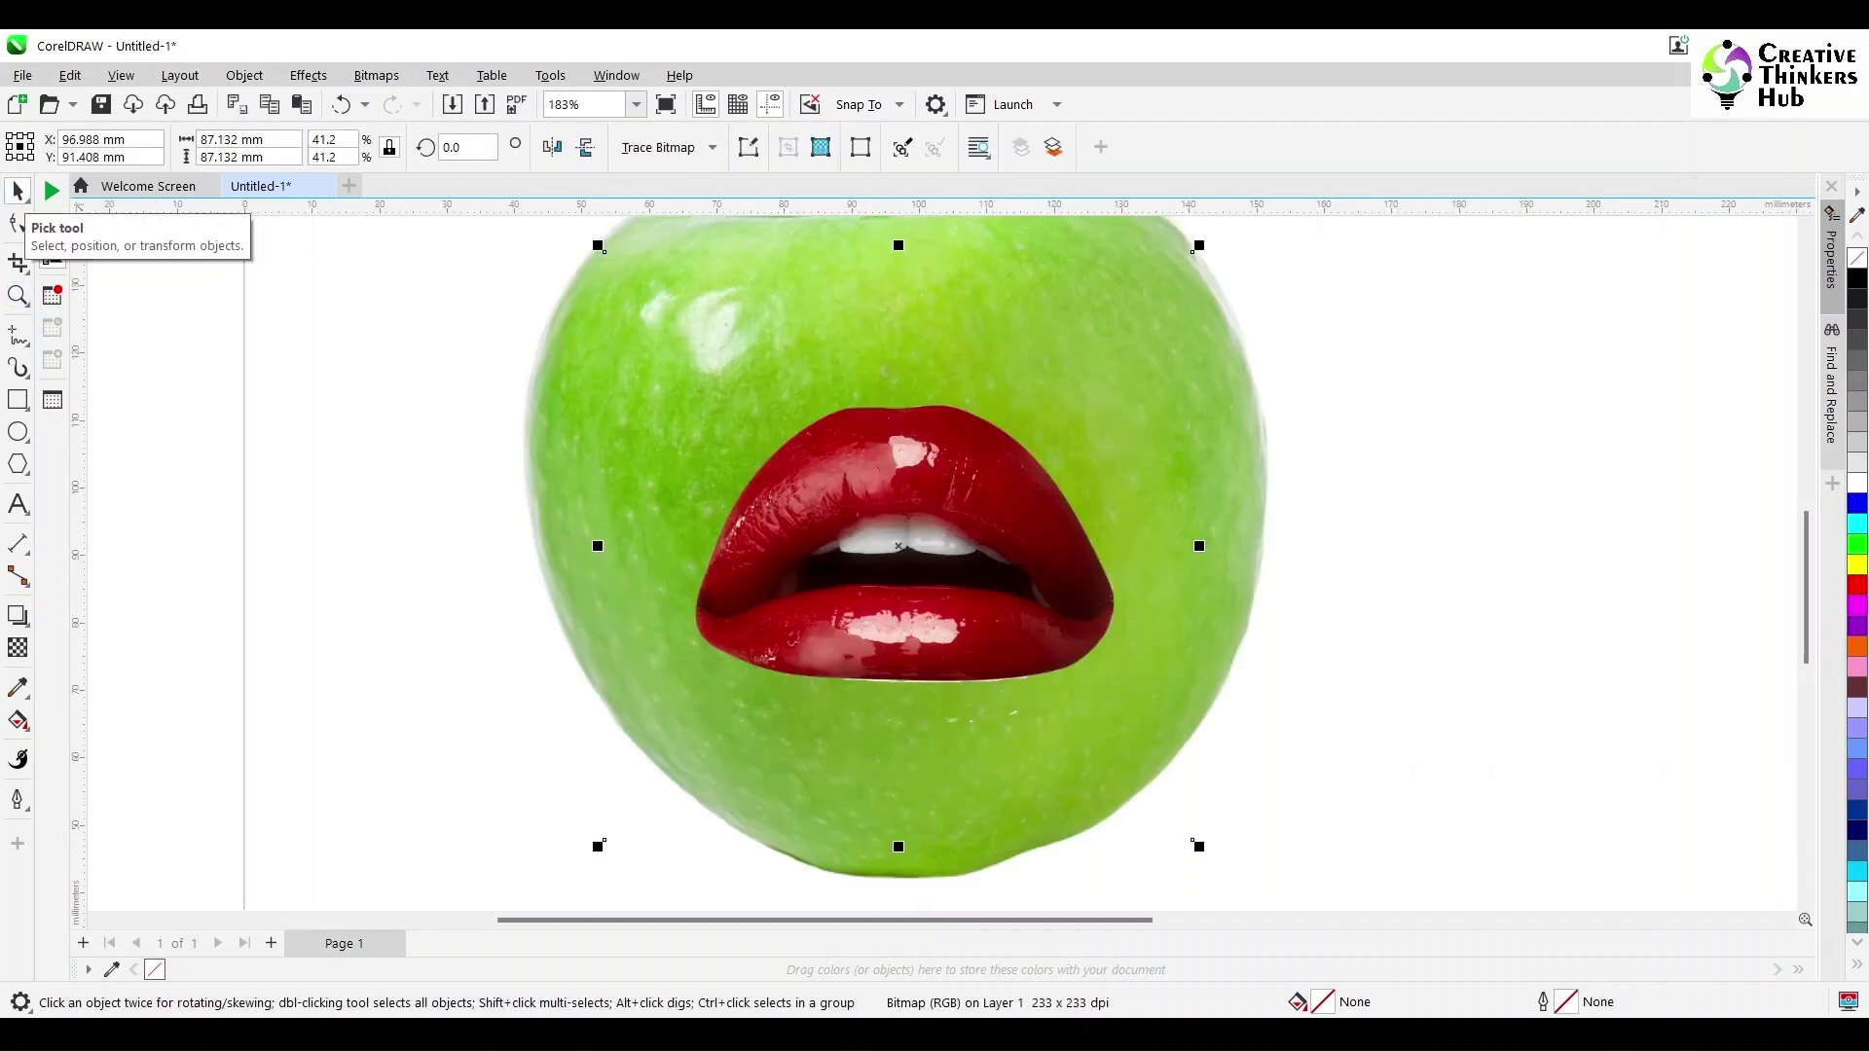
left_click(17, 263)
left_click_drag(675, 396, 1122, 689)
left_click_drag(675, 542, 691, 542)
left_click_drag(1122, 546, 1118, 546)
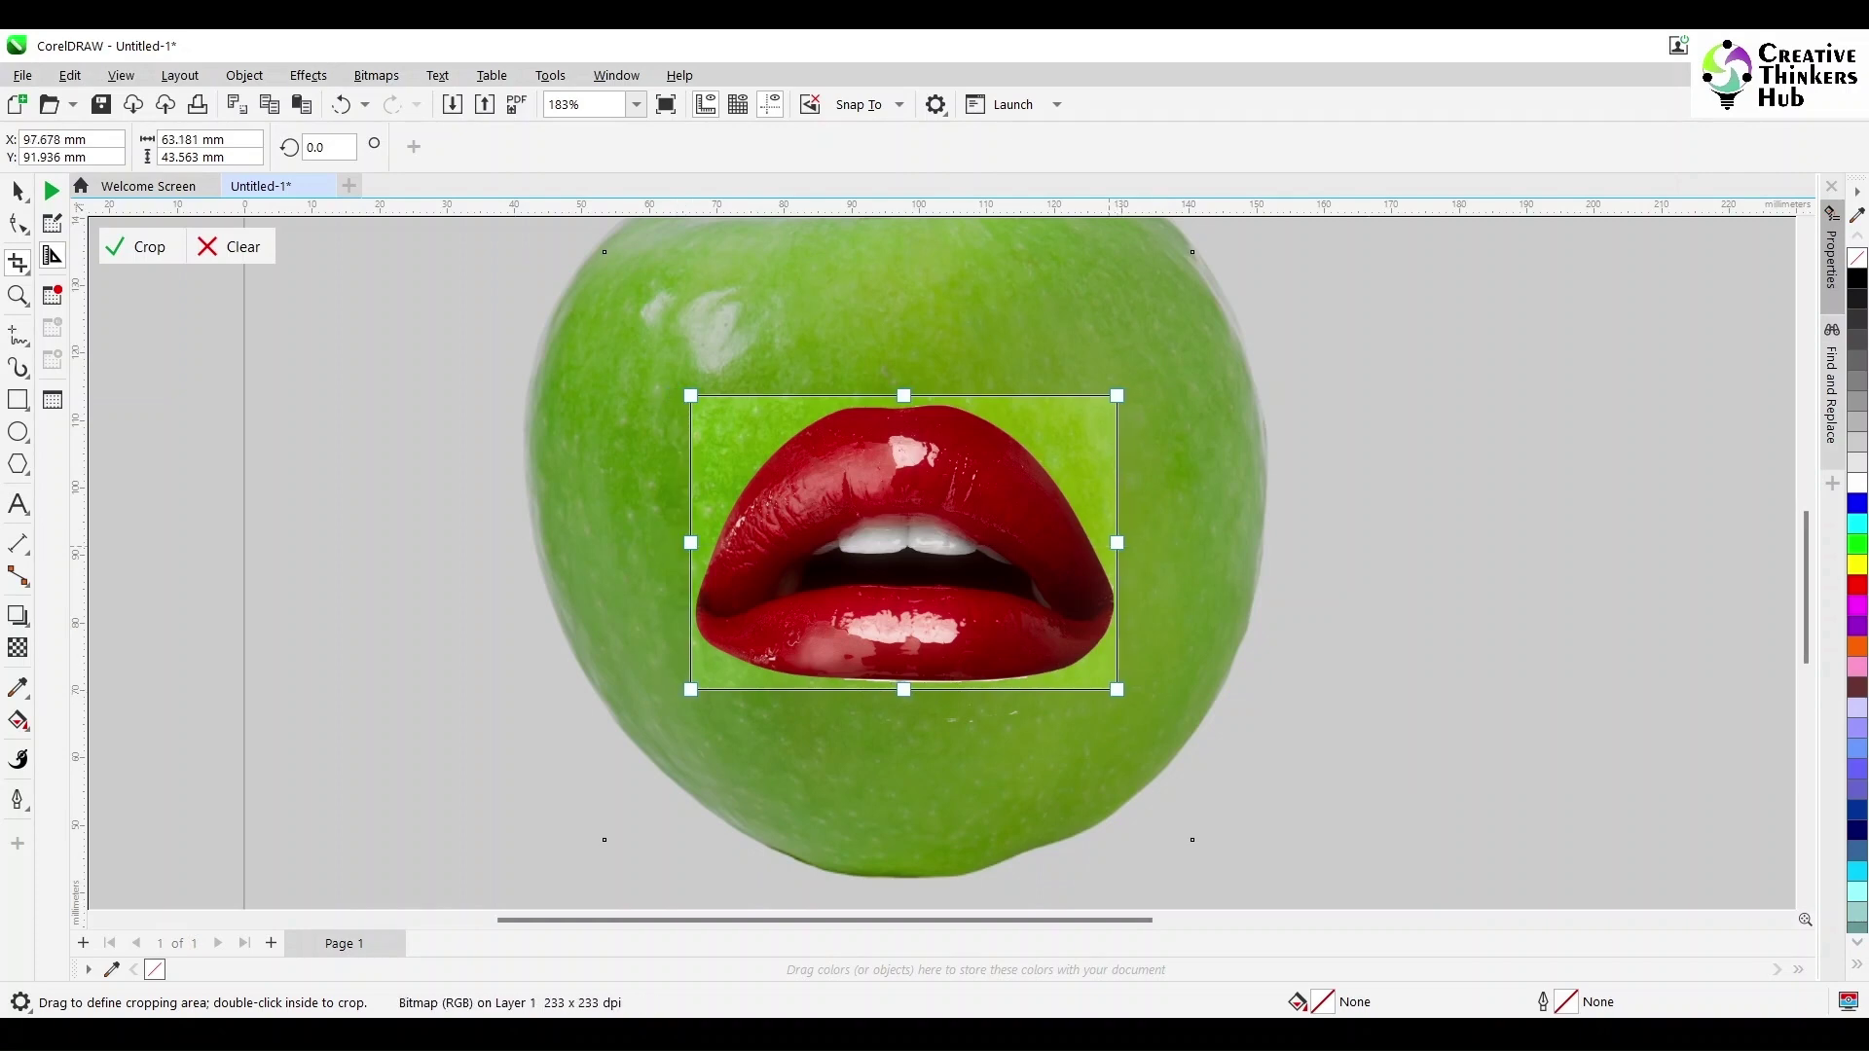
left_click(136, 247)
- Crop the apple bitmap closely around the fruit and stem, to about 116 by 123 mm
scroll(557, 421, "down", 1)
left_click(17, 191)
left_click(604, 506)
left_click_drag(532, 247, 918, 659)
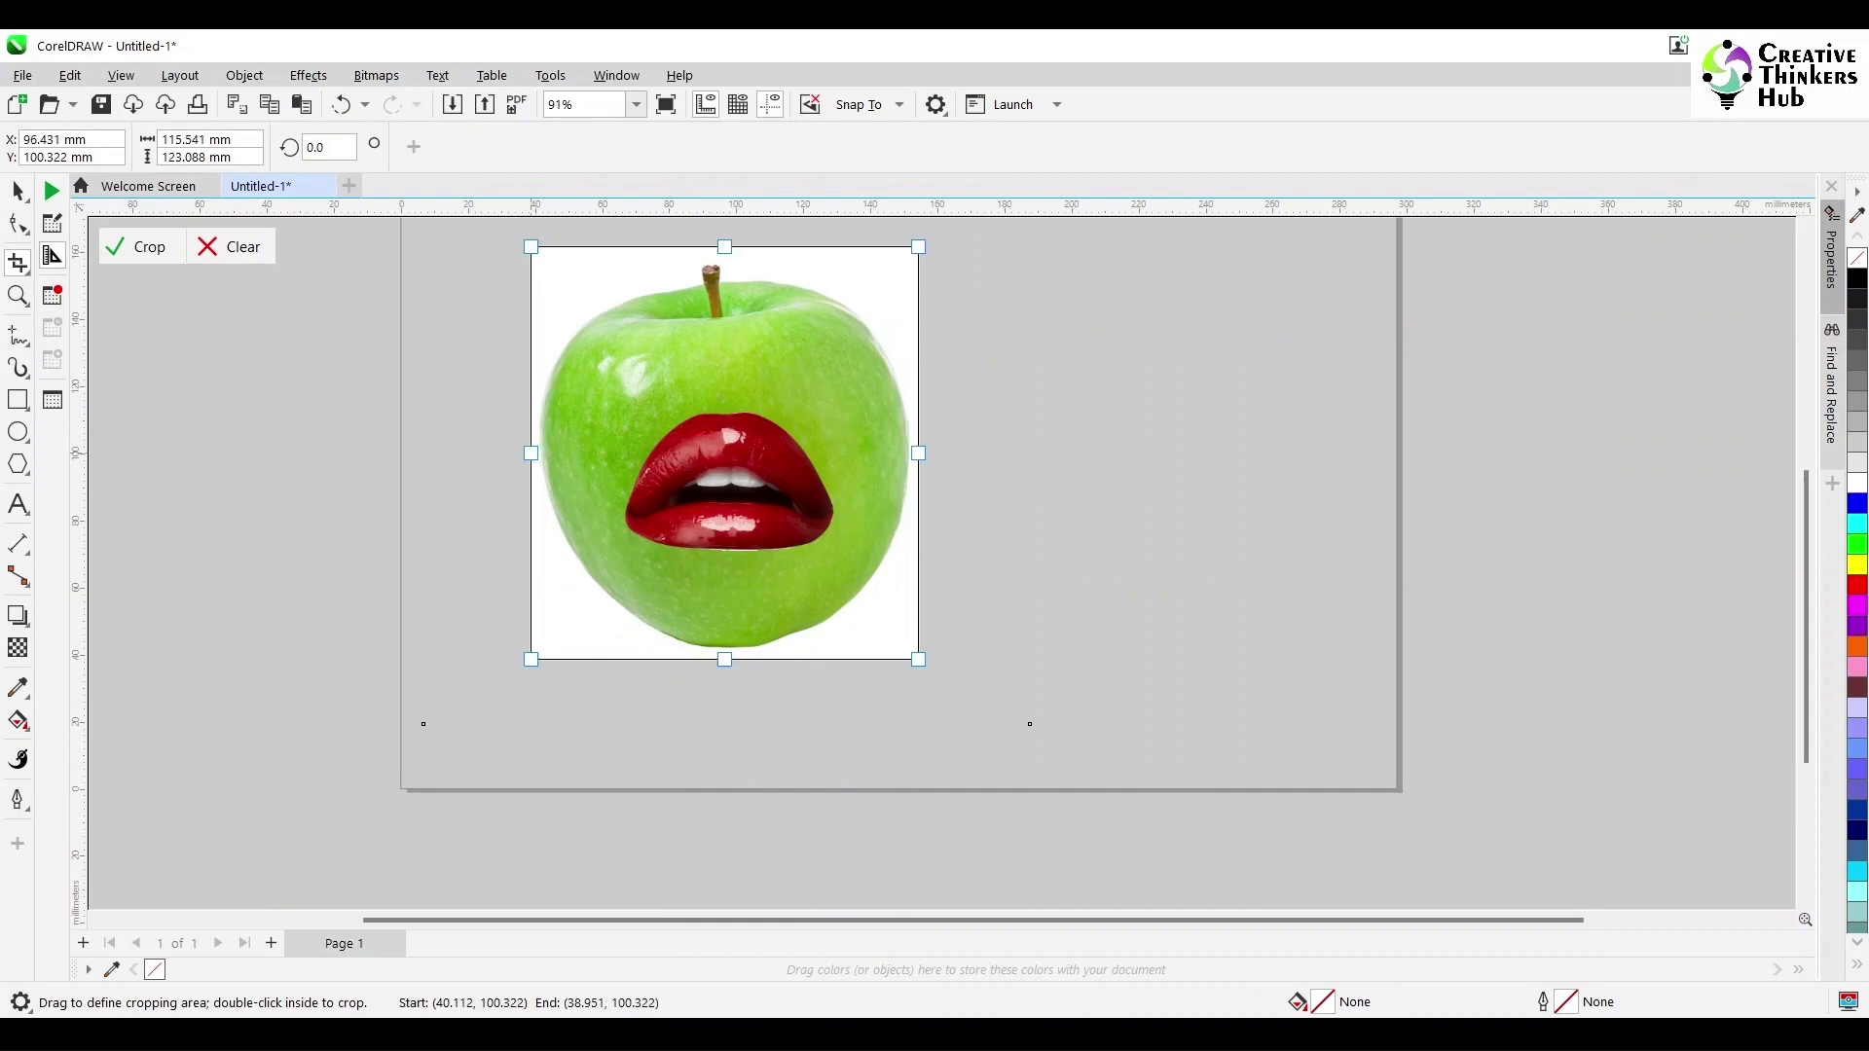
left_click(121, 253)
key("space")
scroll(363, 268, "up", 1)
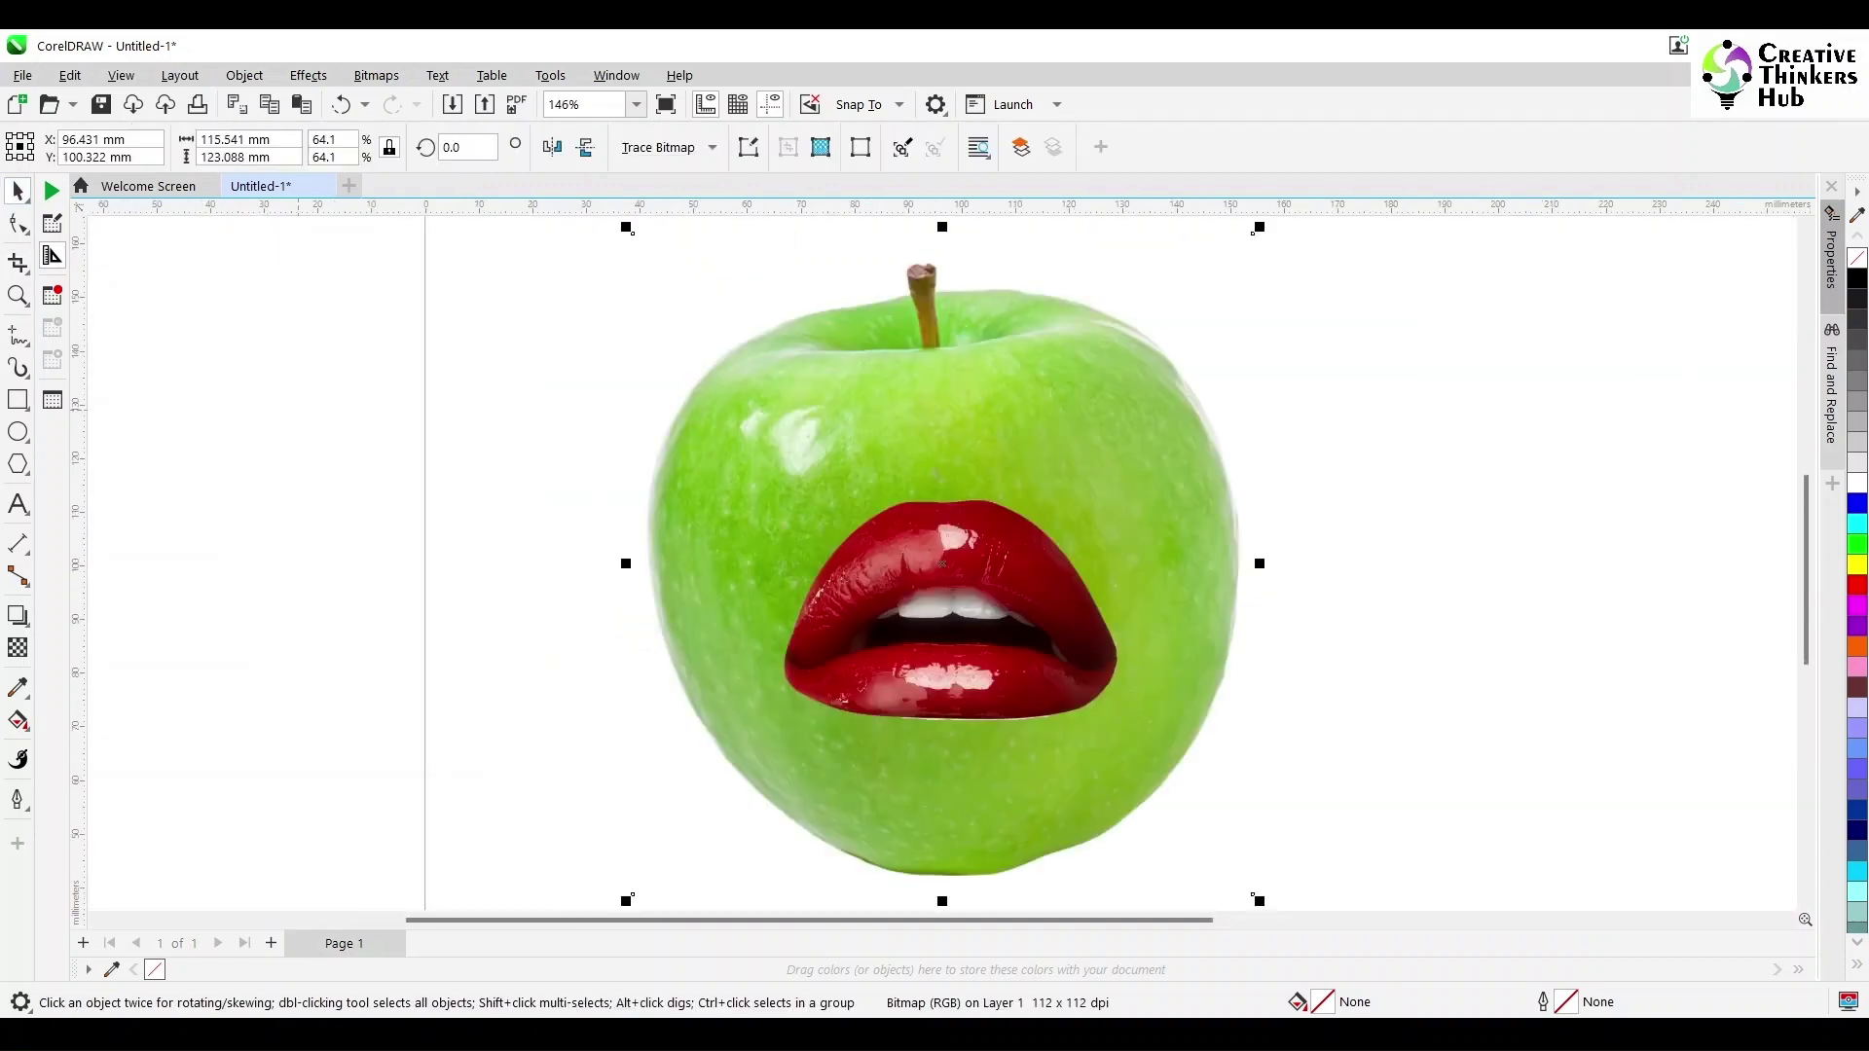
- Open the Hue/Saturation/Lightness adjustment for the apple bitmap and reset its values
left_click(298, 410)
left_click(806, 423)
left_click(376, 75)
mouse_move(308, 75)
mouse_move(332, 159)
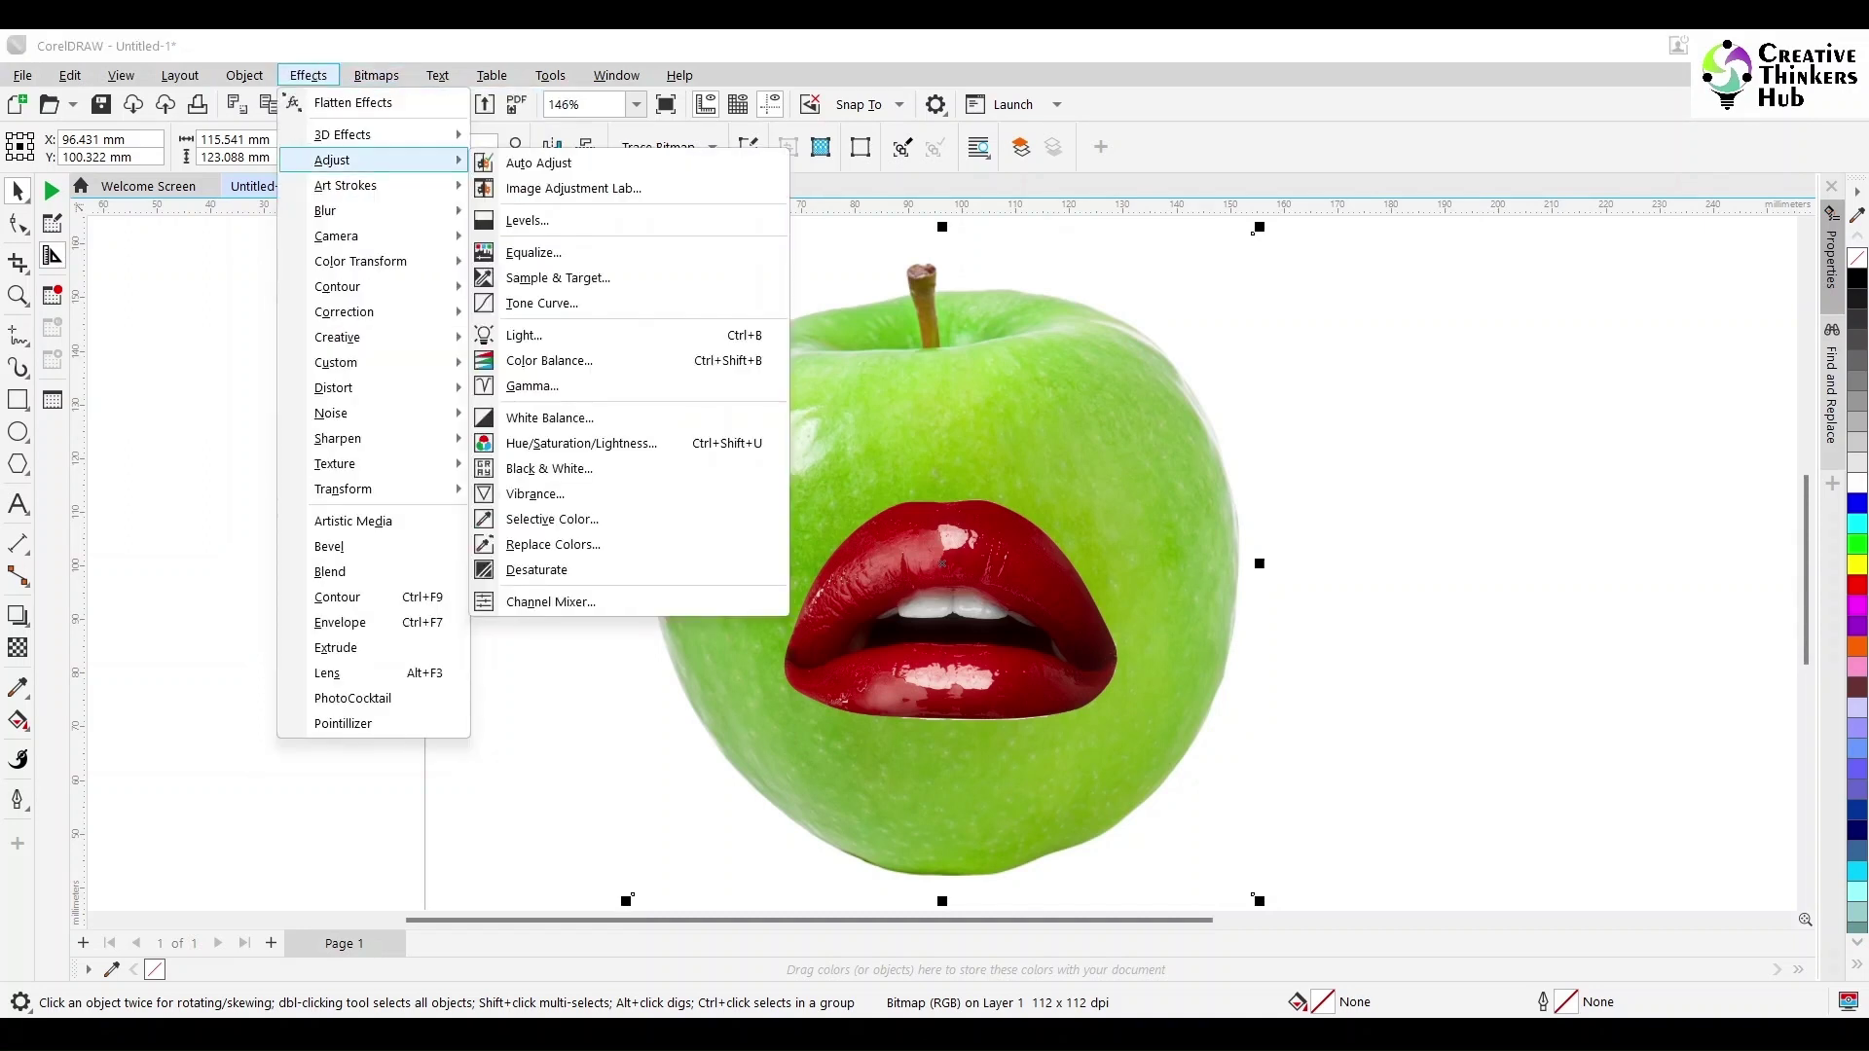
left_click(581, 443)
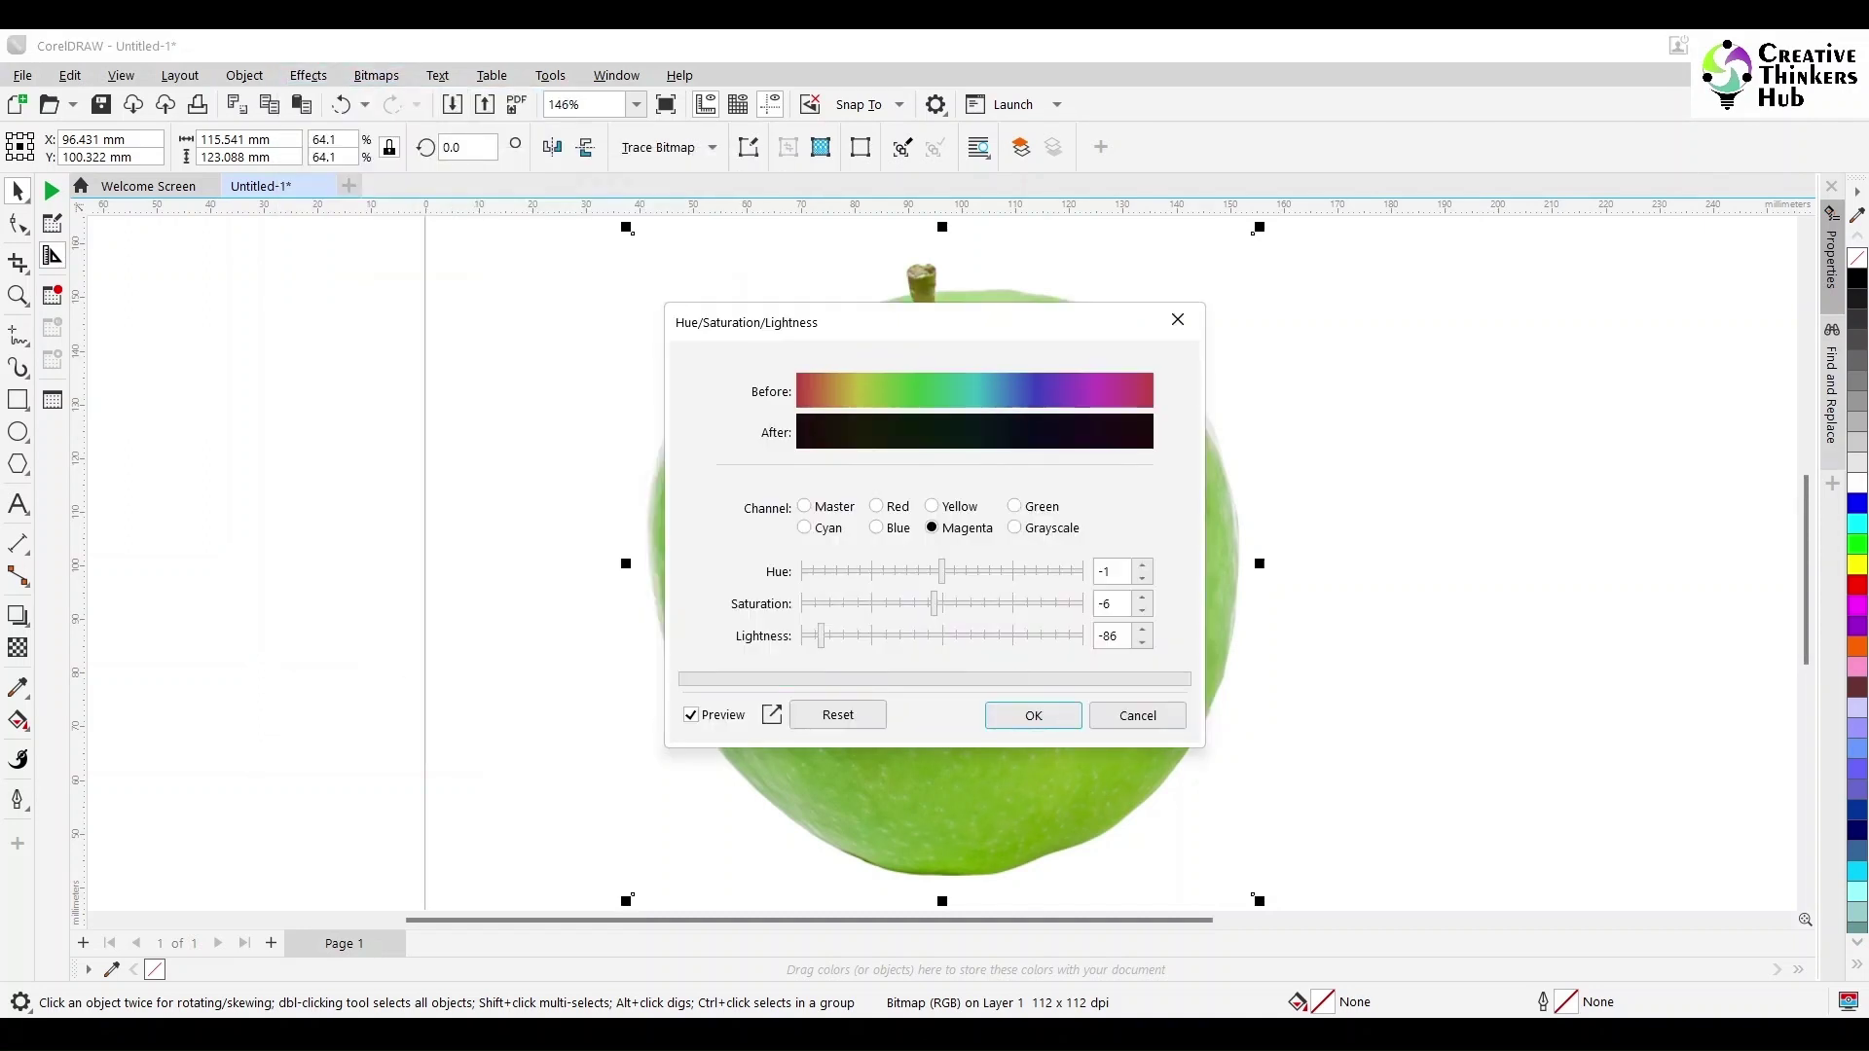
left_click_drag(1017, 320, 516, 276)
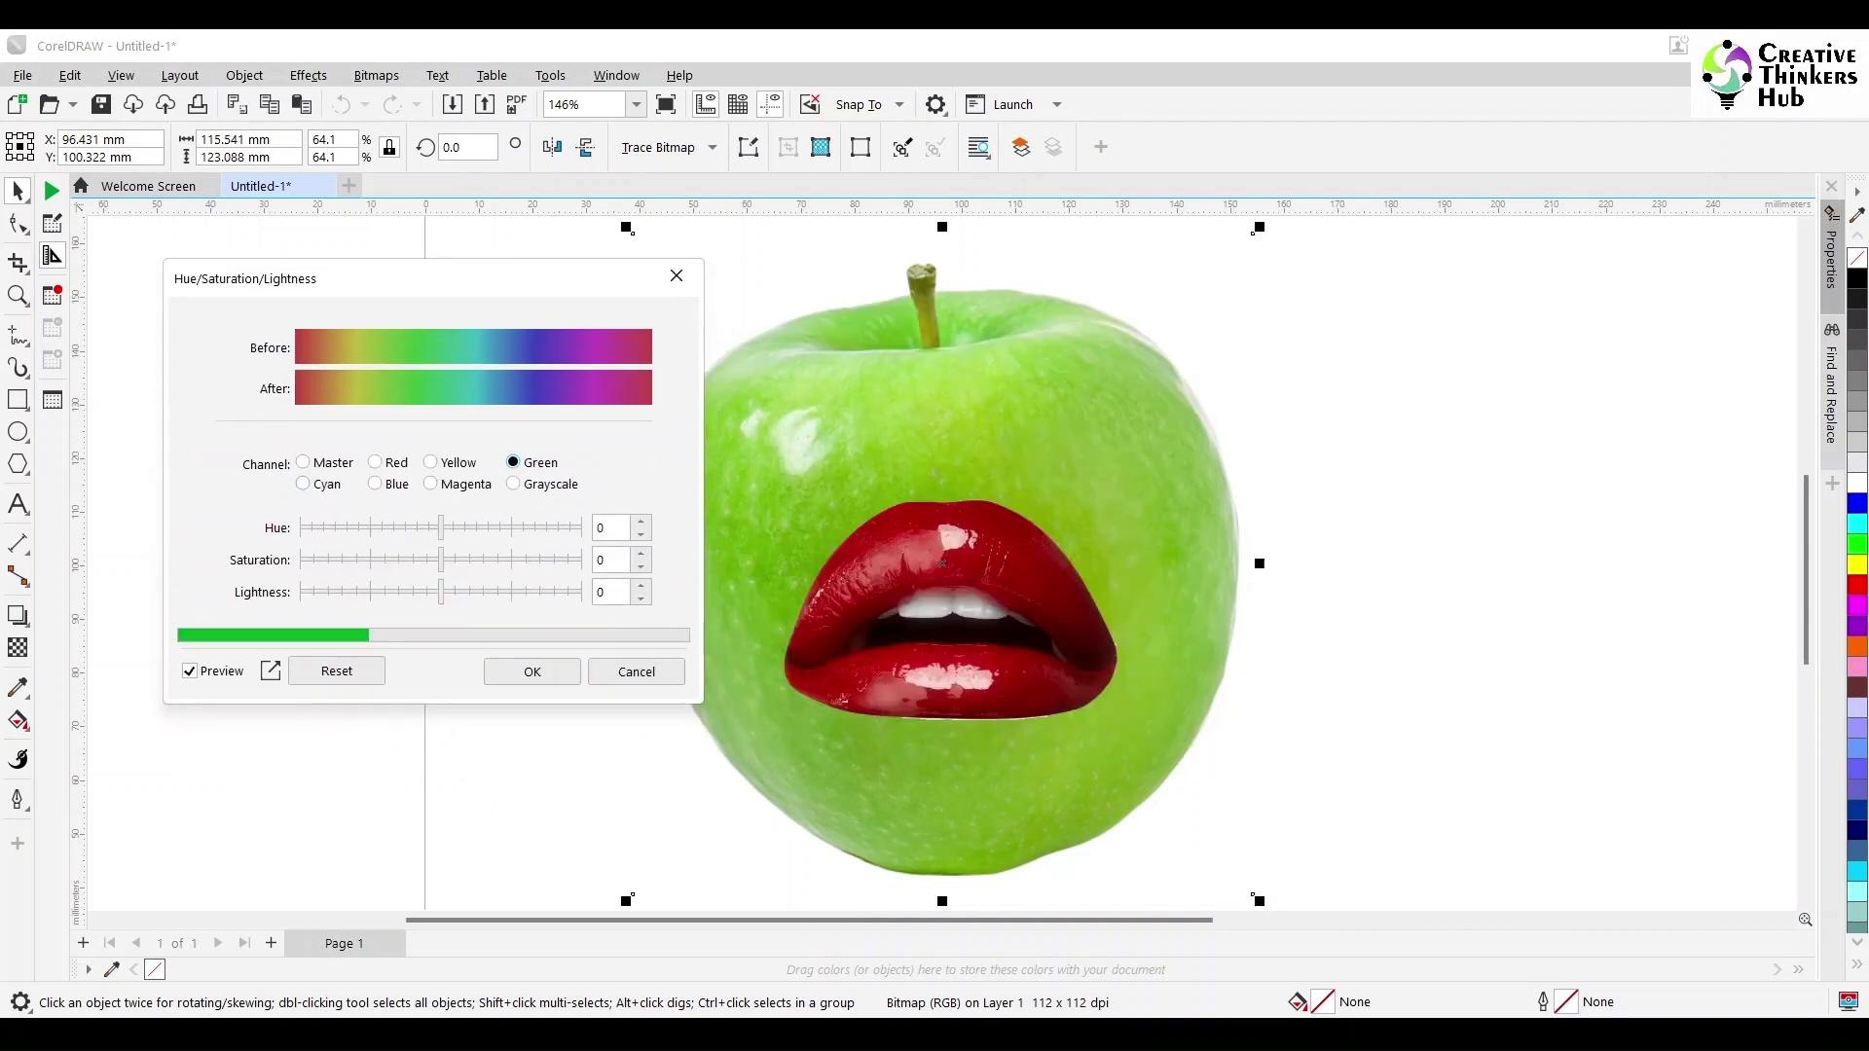
left_click(336, 671)
- Shift the Green channel hue until the apple turns yellow-green, and lower the Master channel hue
left_click(514, 462)
left_click_drag(441, 527, 582, 528)
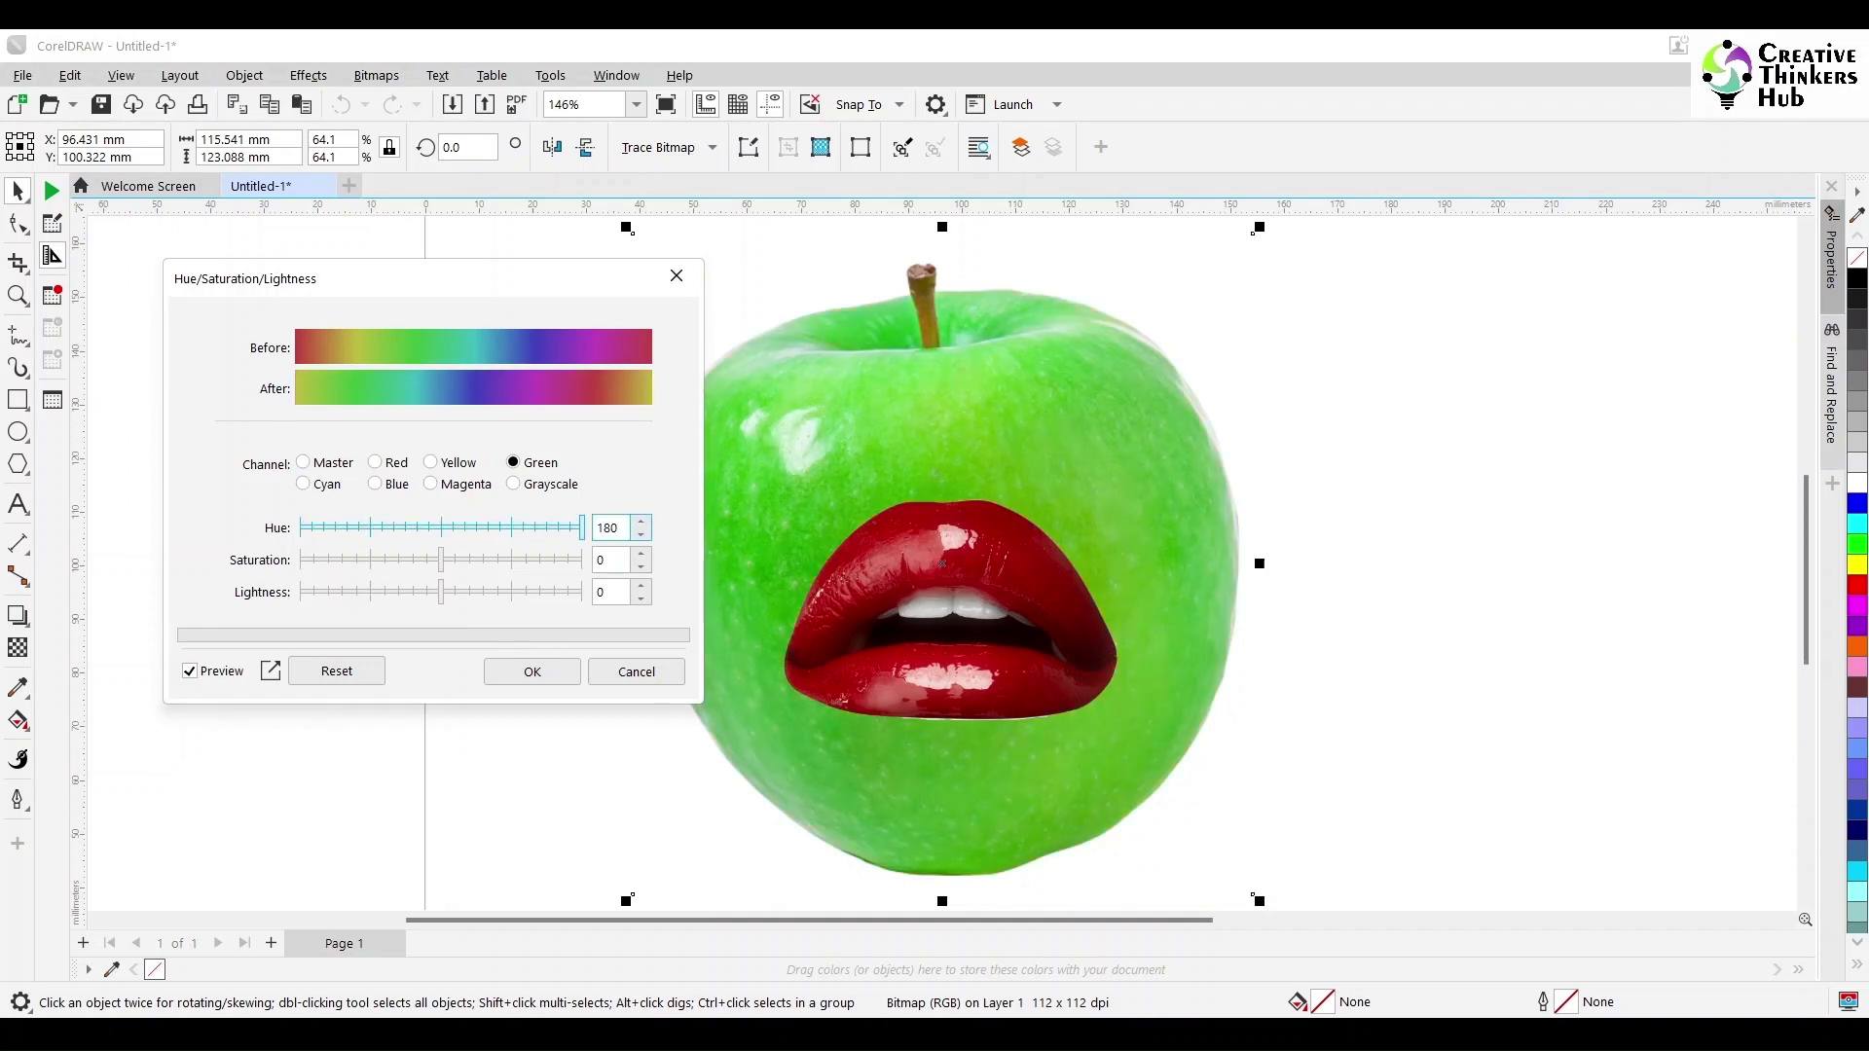
left_click_drag(583, 527, 300, 527)
left_click_drag(441, 560, 582, 527)
left_click(375, 463)
left_click(302, 462)
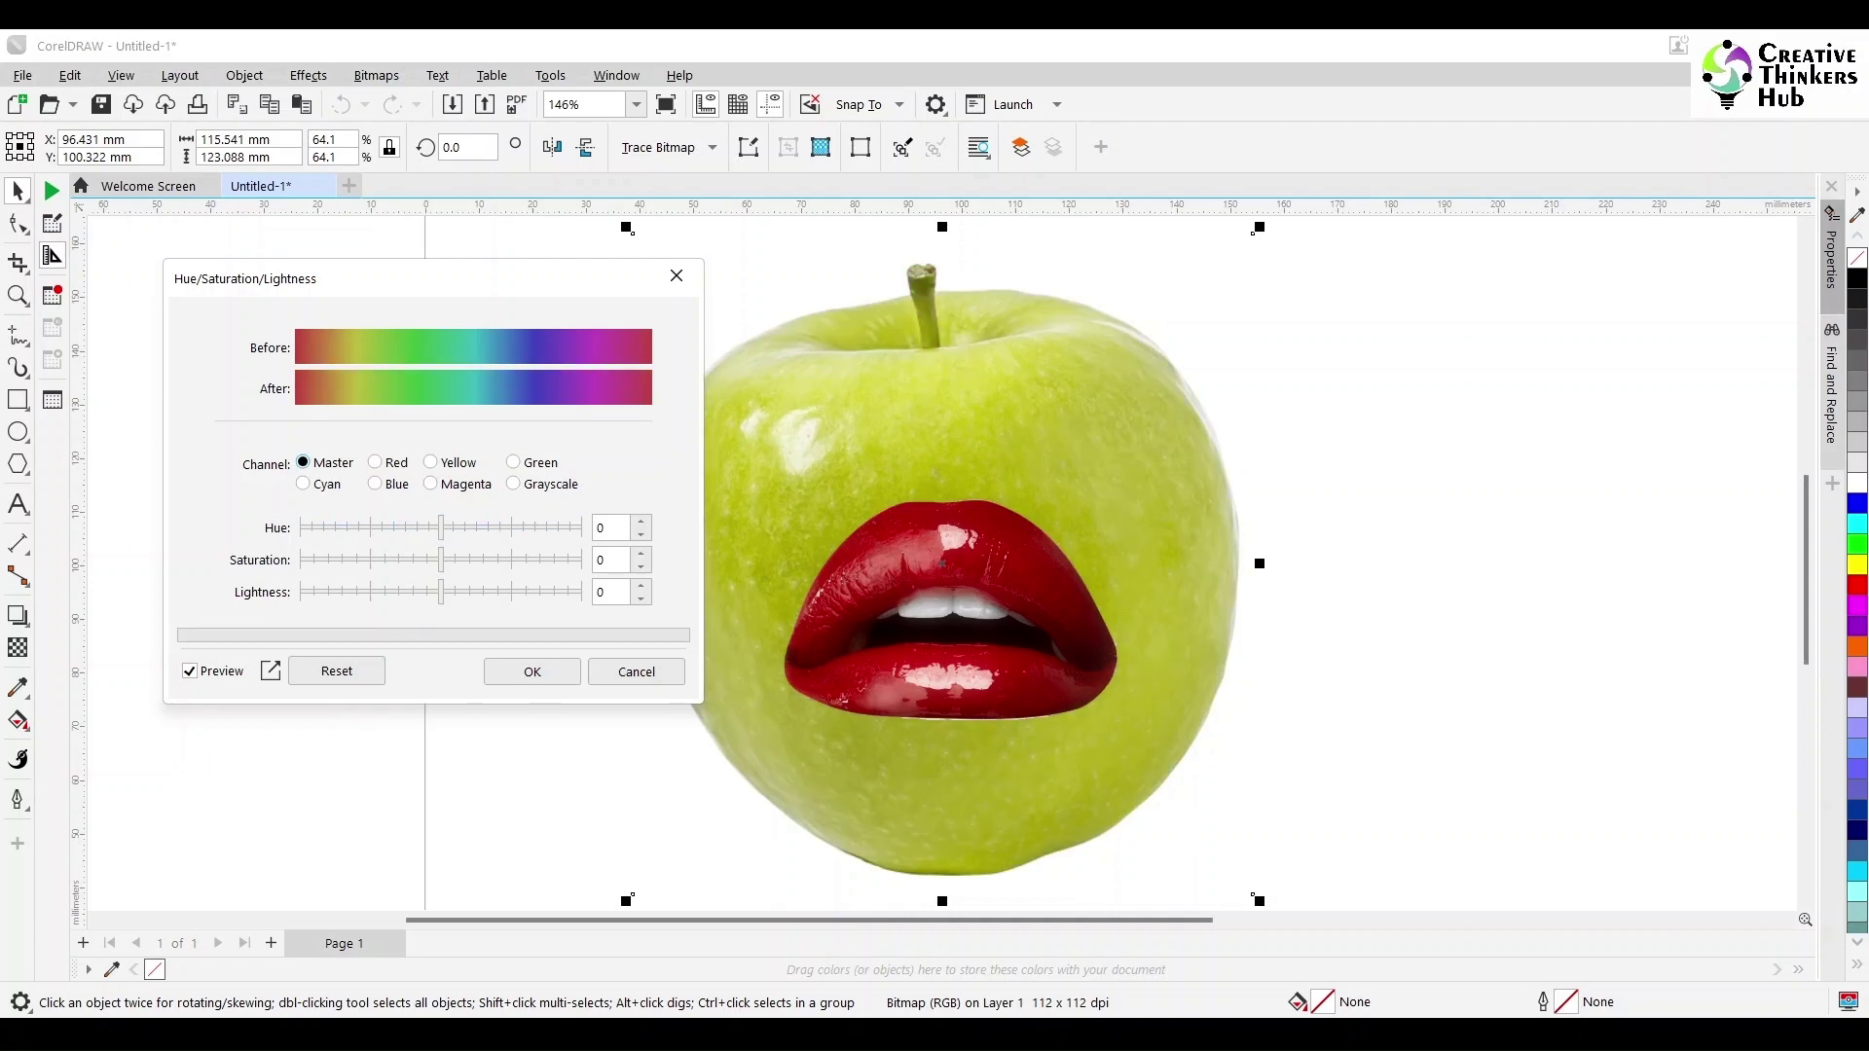
left_click_drag(441, 528, 368, 528)
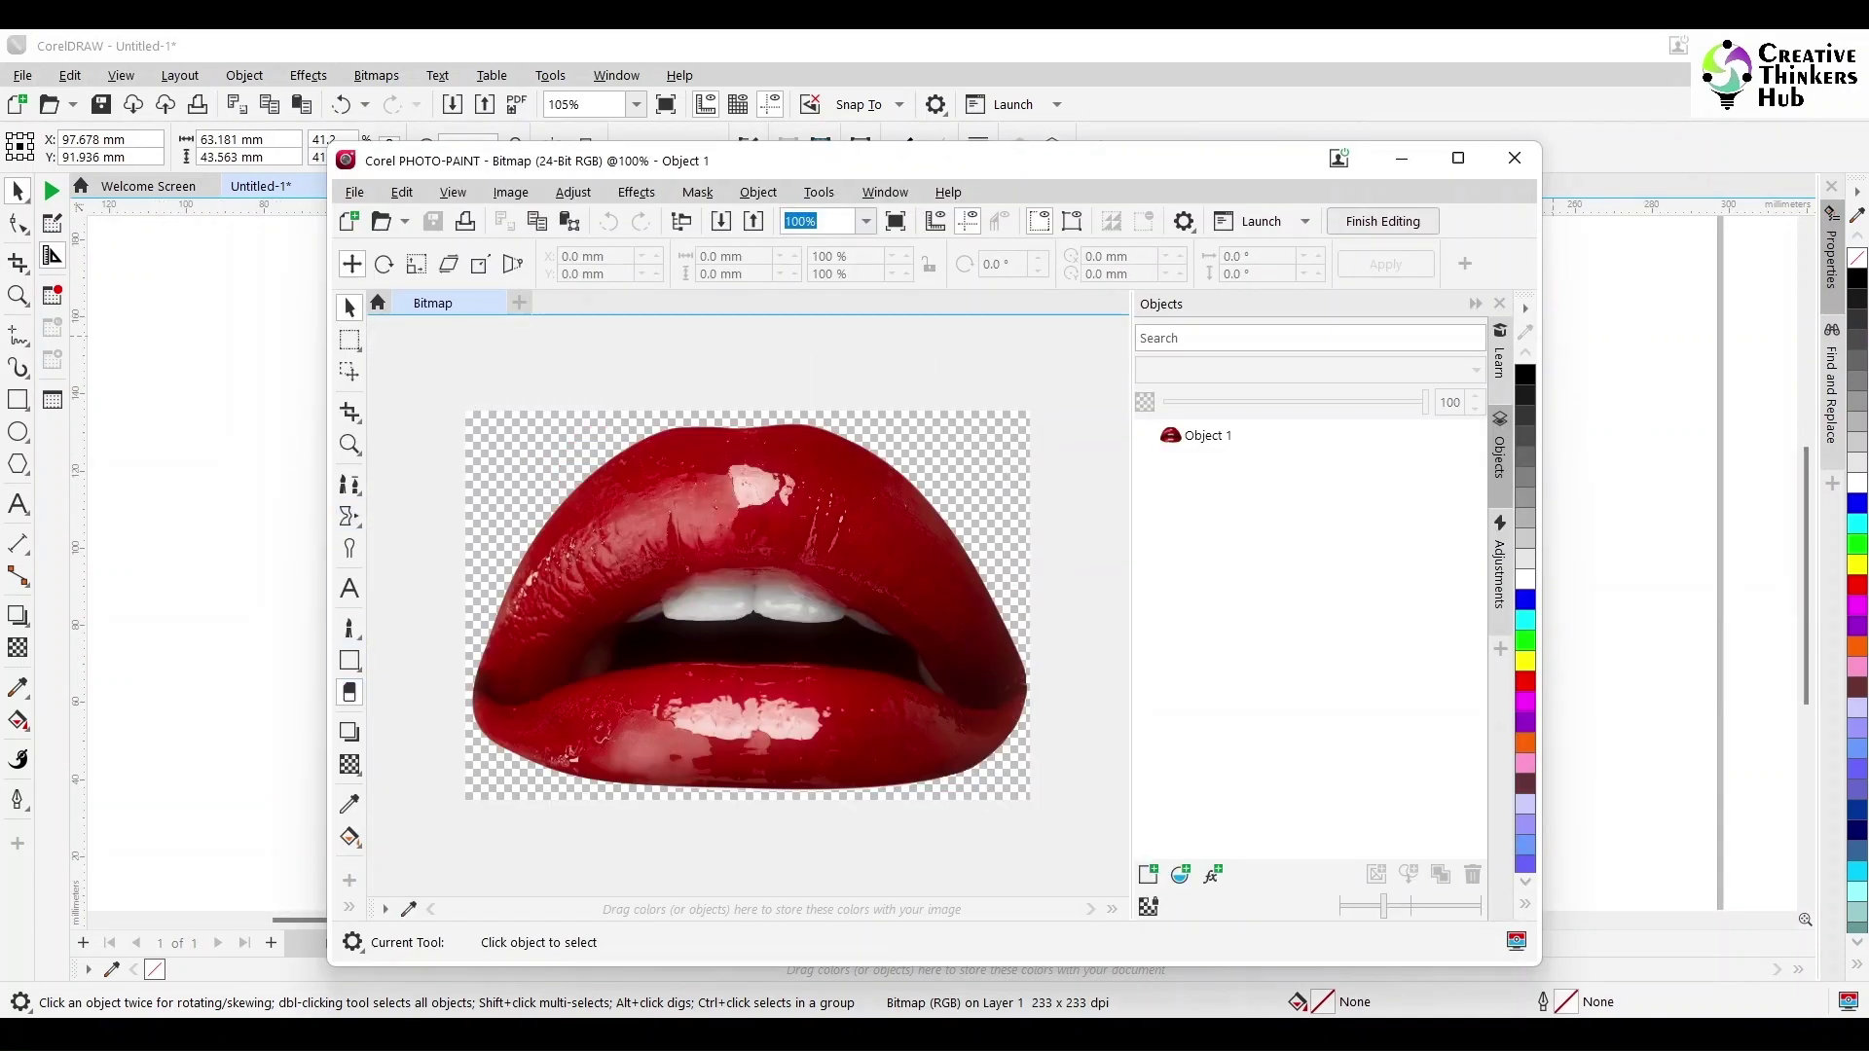
- Soften the outer edges of the lips with a soft eraser at size 57 and finish the bitmap editing
left_click(349, 692)
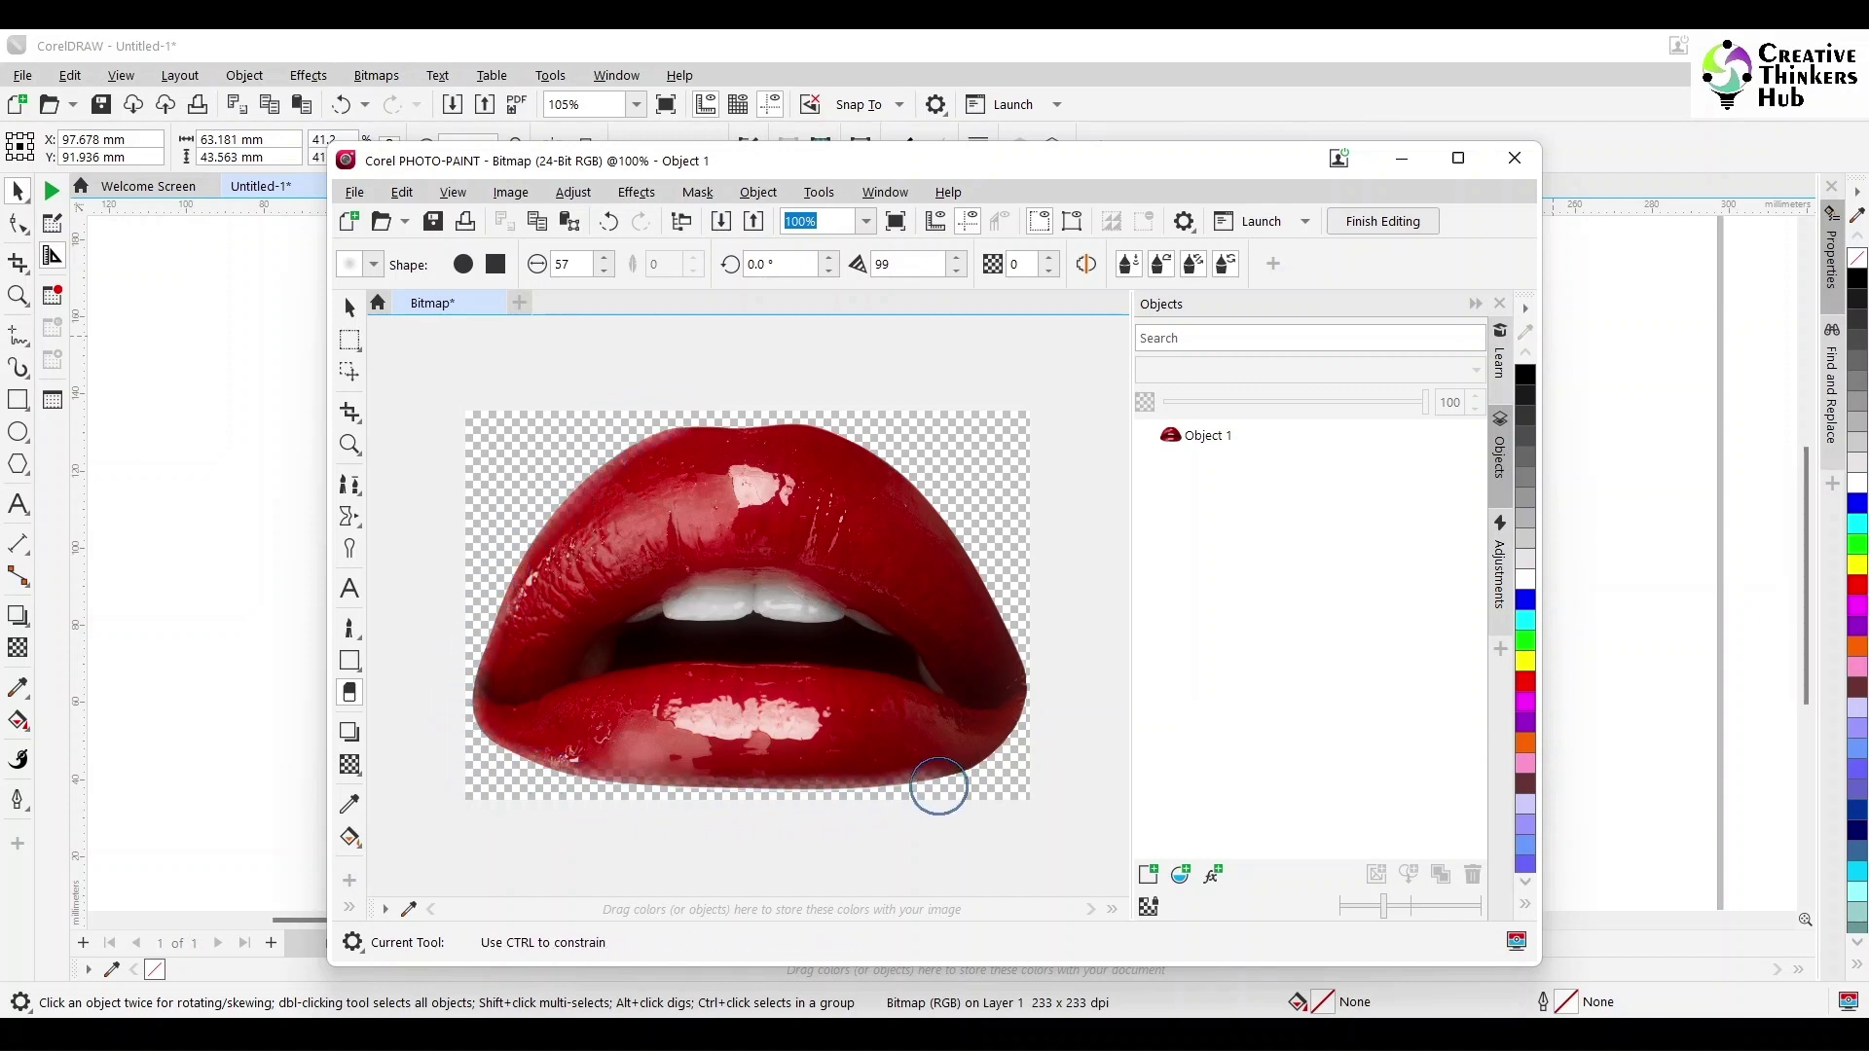
left_click_drag(1004, 746, 1082, 611)
left_click(373, 264)
left_click(869, 366)
left_click_drag(629, 431, 725, 411)
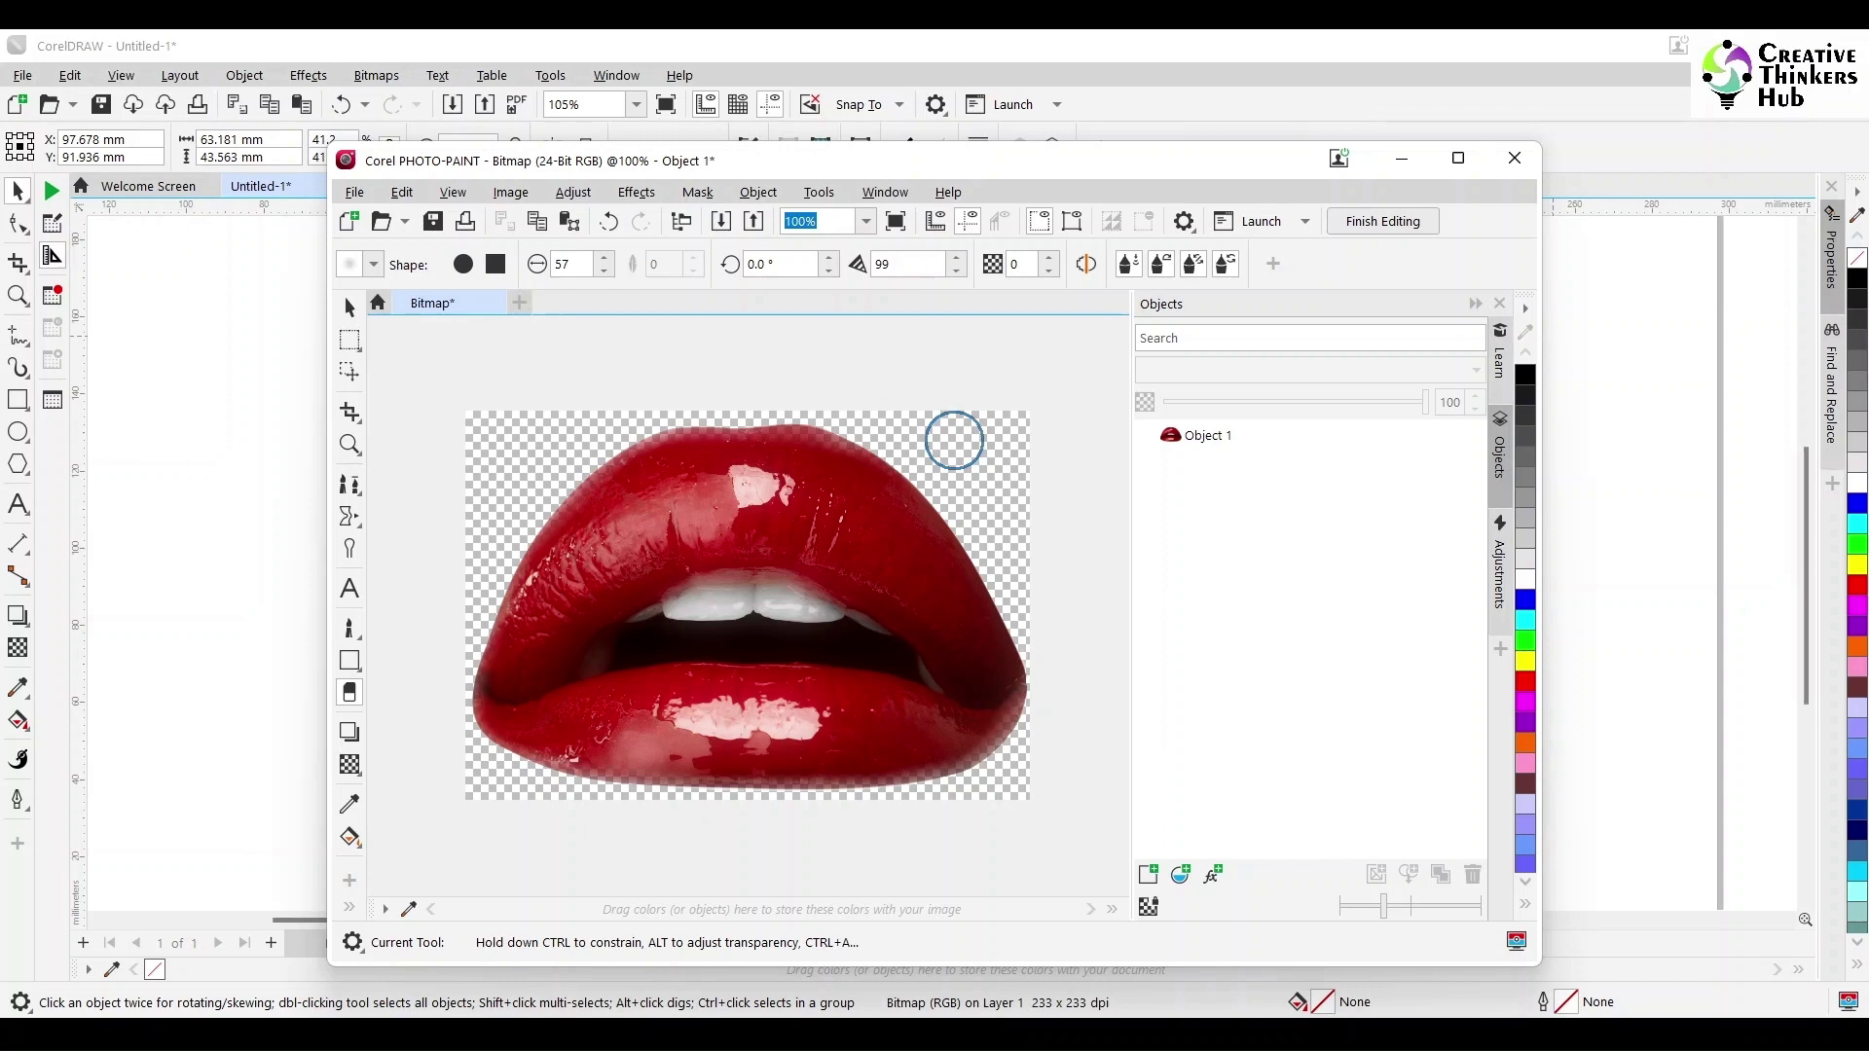
mouse_move(847, 444)
left_mouse_down()
mouse_move(949, 505)
mouse_move(1029, 660)
mouse_move(961, 532)
left_mouse_up()
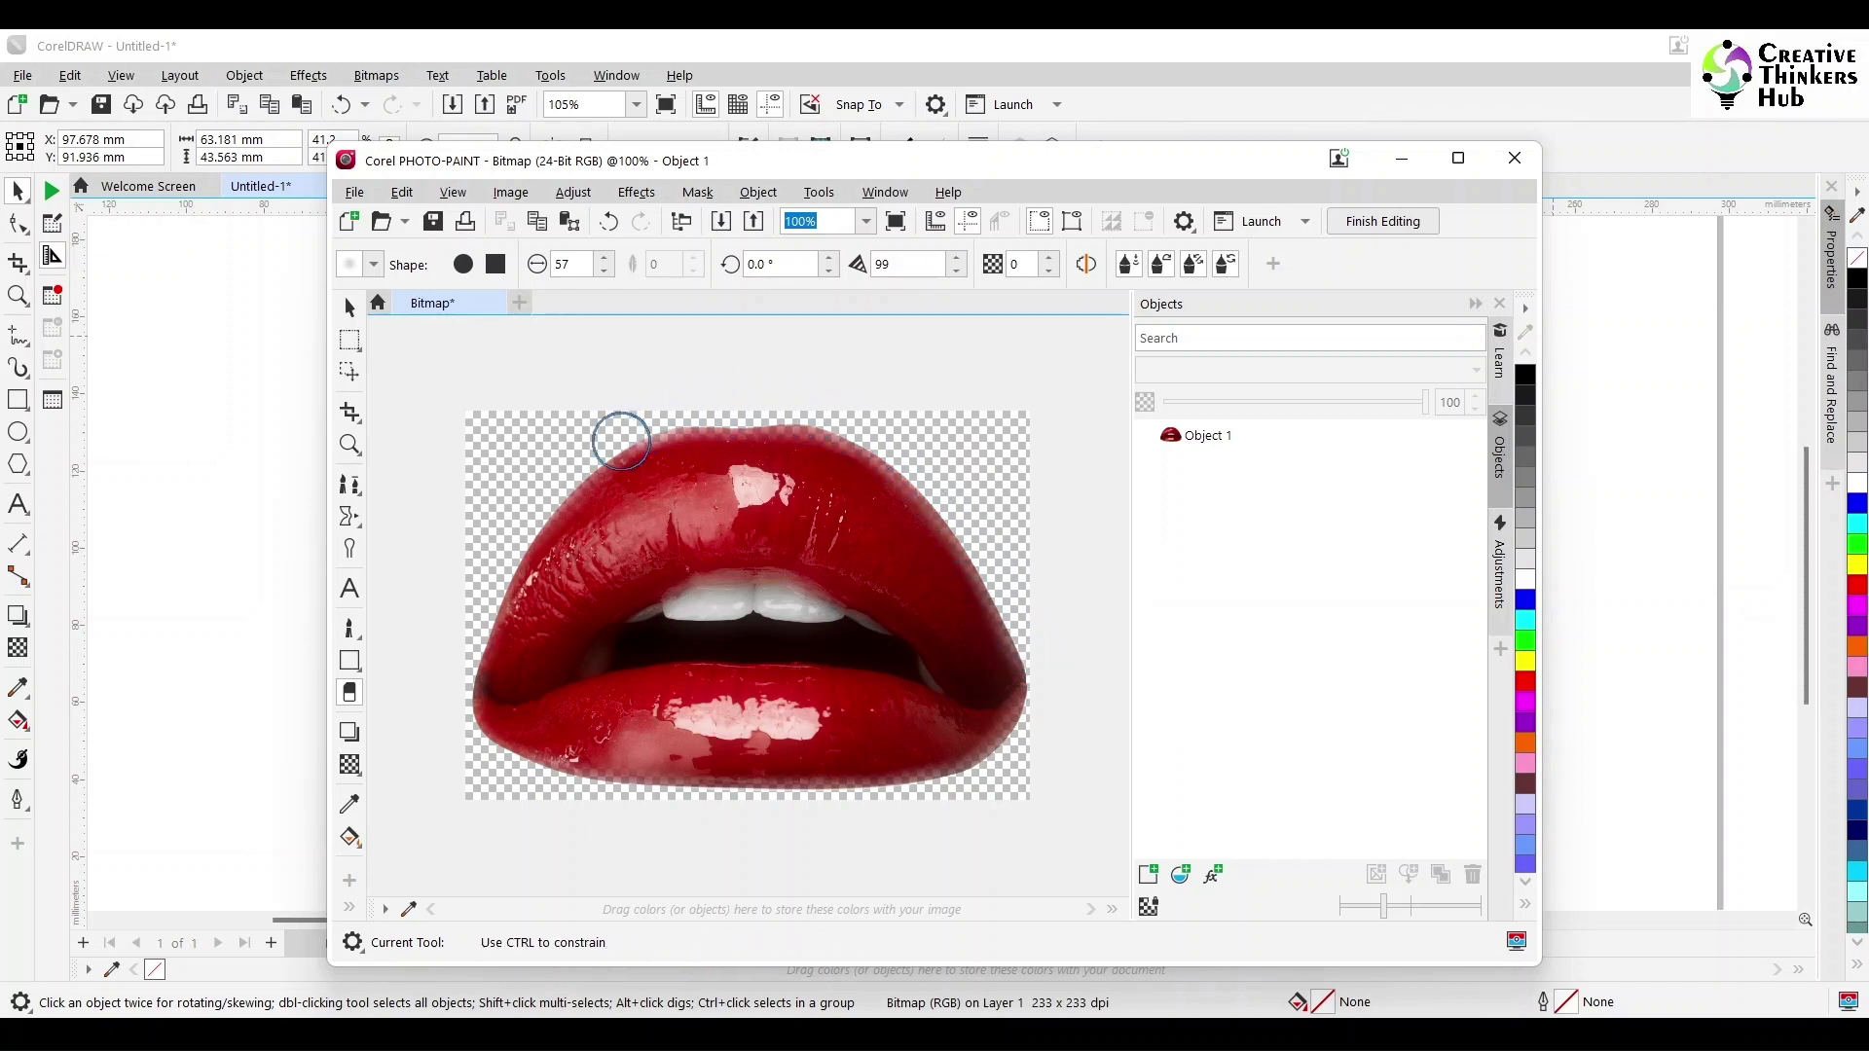
mouse_move(609, 448)
left_mouse_down()
mouse_move(515, 542)
mouse_move(539, 532)
mouse_move(464, 709)
mouse_move(500, 764)
mouse_move(484, 748)
mouse_move(667, 810)
mouse_move(542, 774)
mouse_move(923, 801)
mouse_move(882, 798)
mouse_move(984, 774)
mouse_move(1040, 680)
mouse_move(990, 551)
mouse_move(1003, 605)
mouse_move(922, 474)
mouse_move(668, 417)
left_mouse_up()
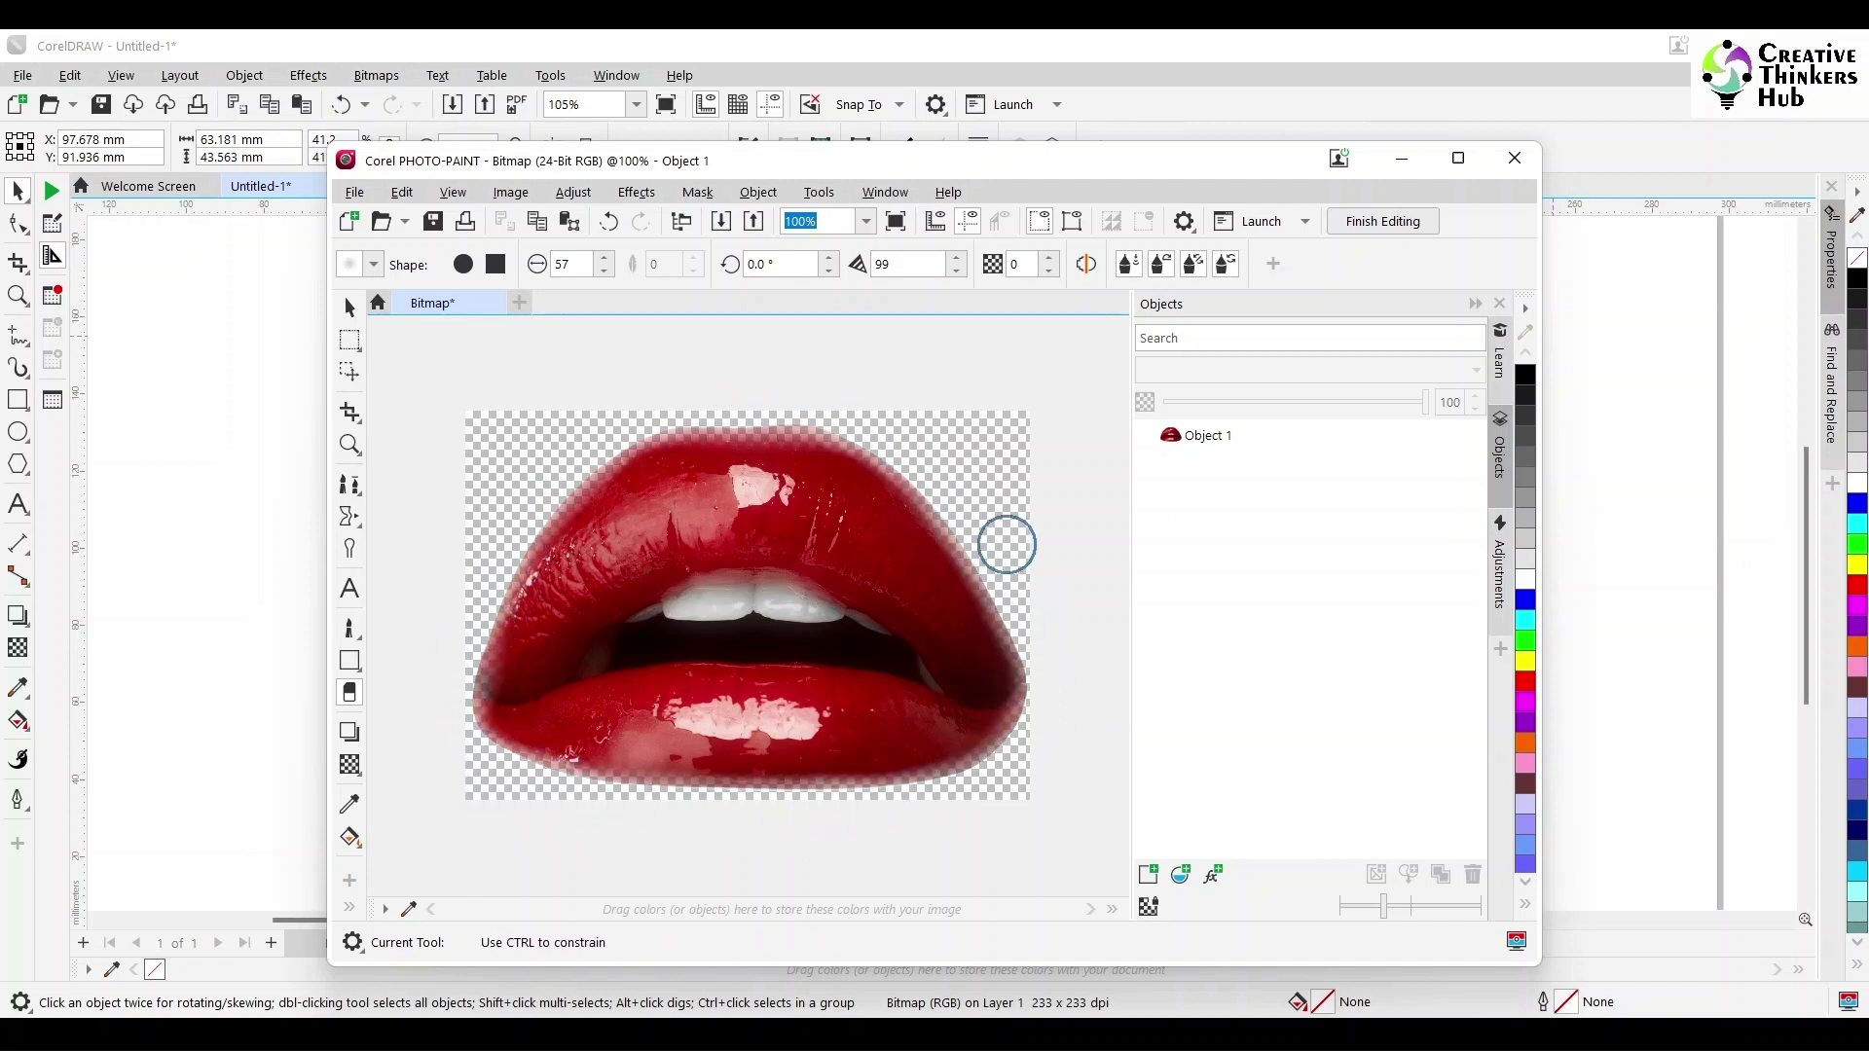
left_click(1383, 221)
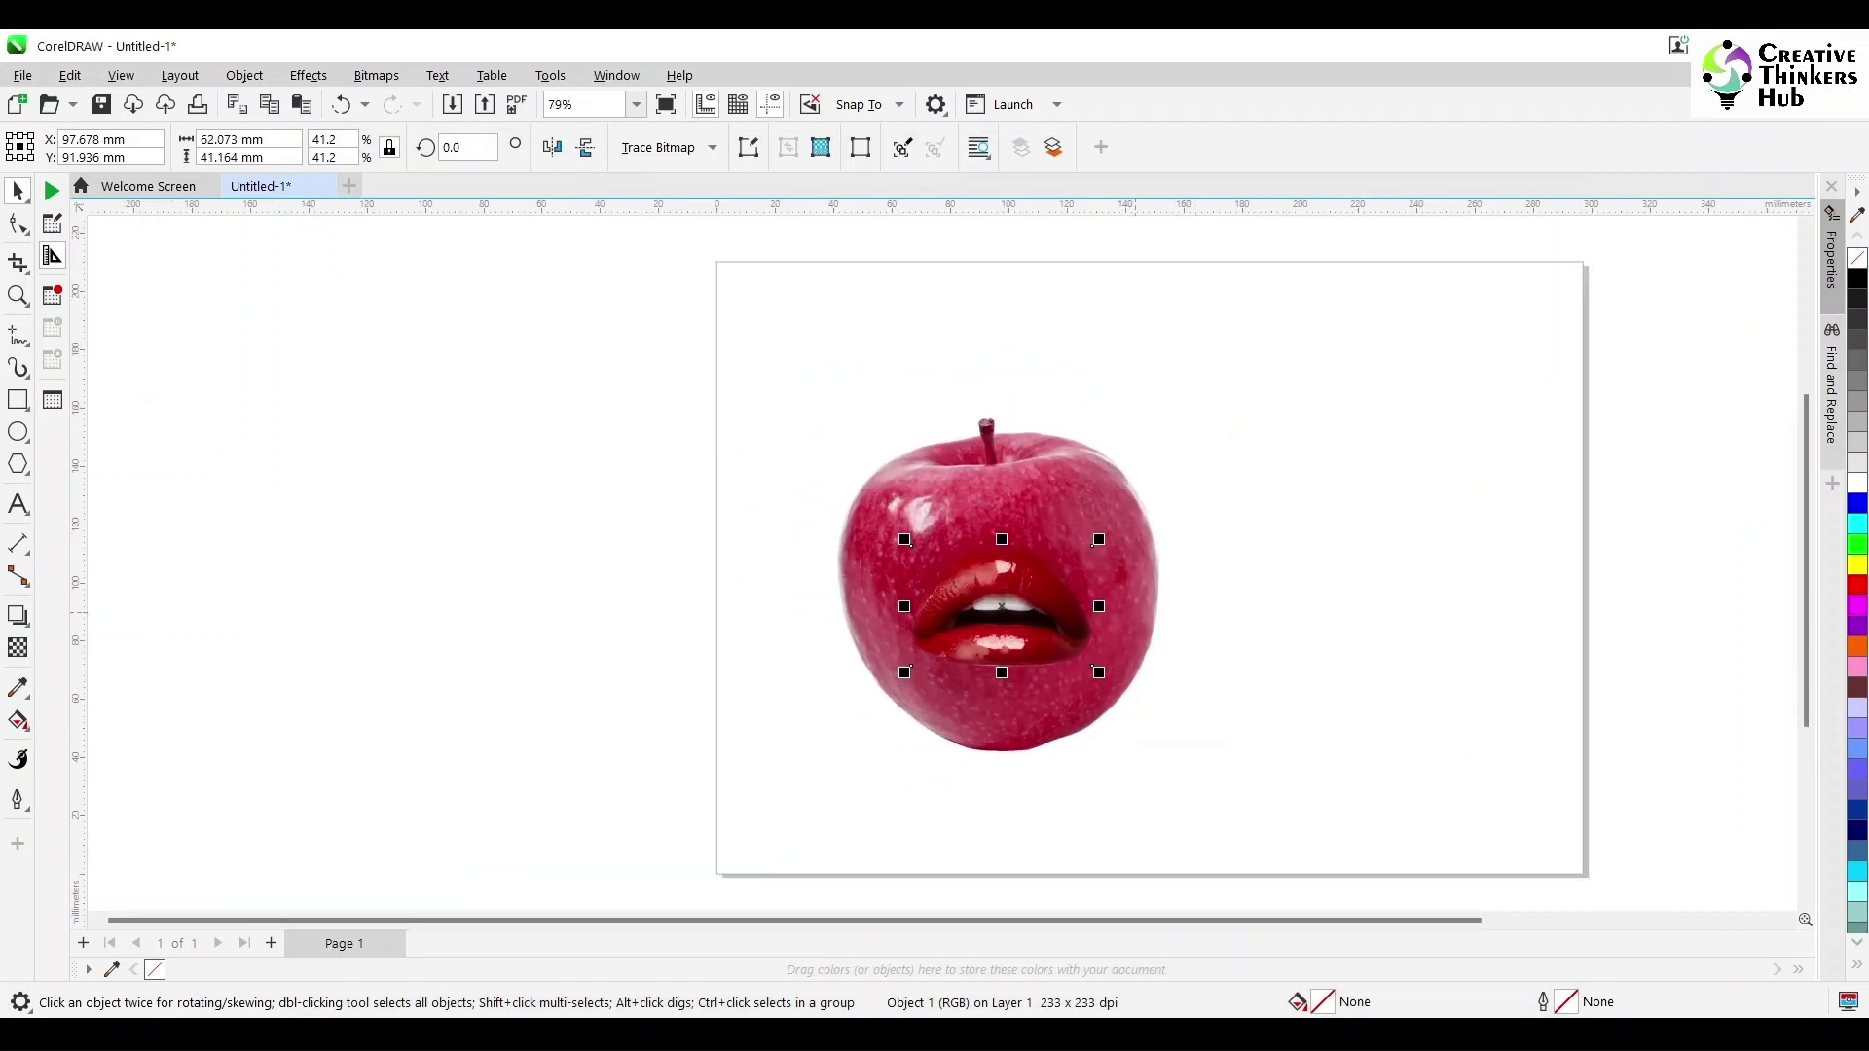
- Move the apple with the lips close to the page's left edge, beside the plain apple
left_click(1155, 769)
left_click(1154, 772)
left_click_drag(1187, 782, 1179, 786)
left_click(1284, 716)
scroll(1284, 715, "down", 3)
left_click_drag(1141, 655, 1319, 555)
left_click(1083, 602, "shift")
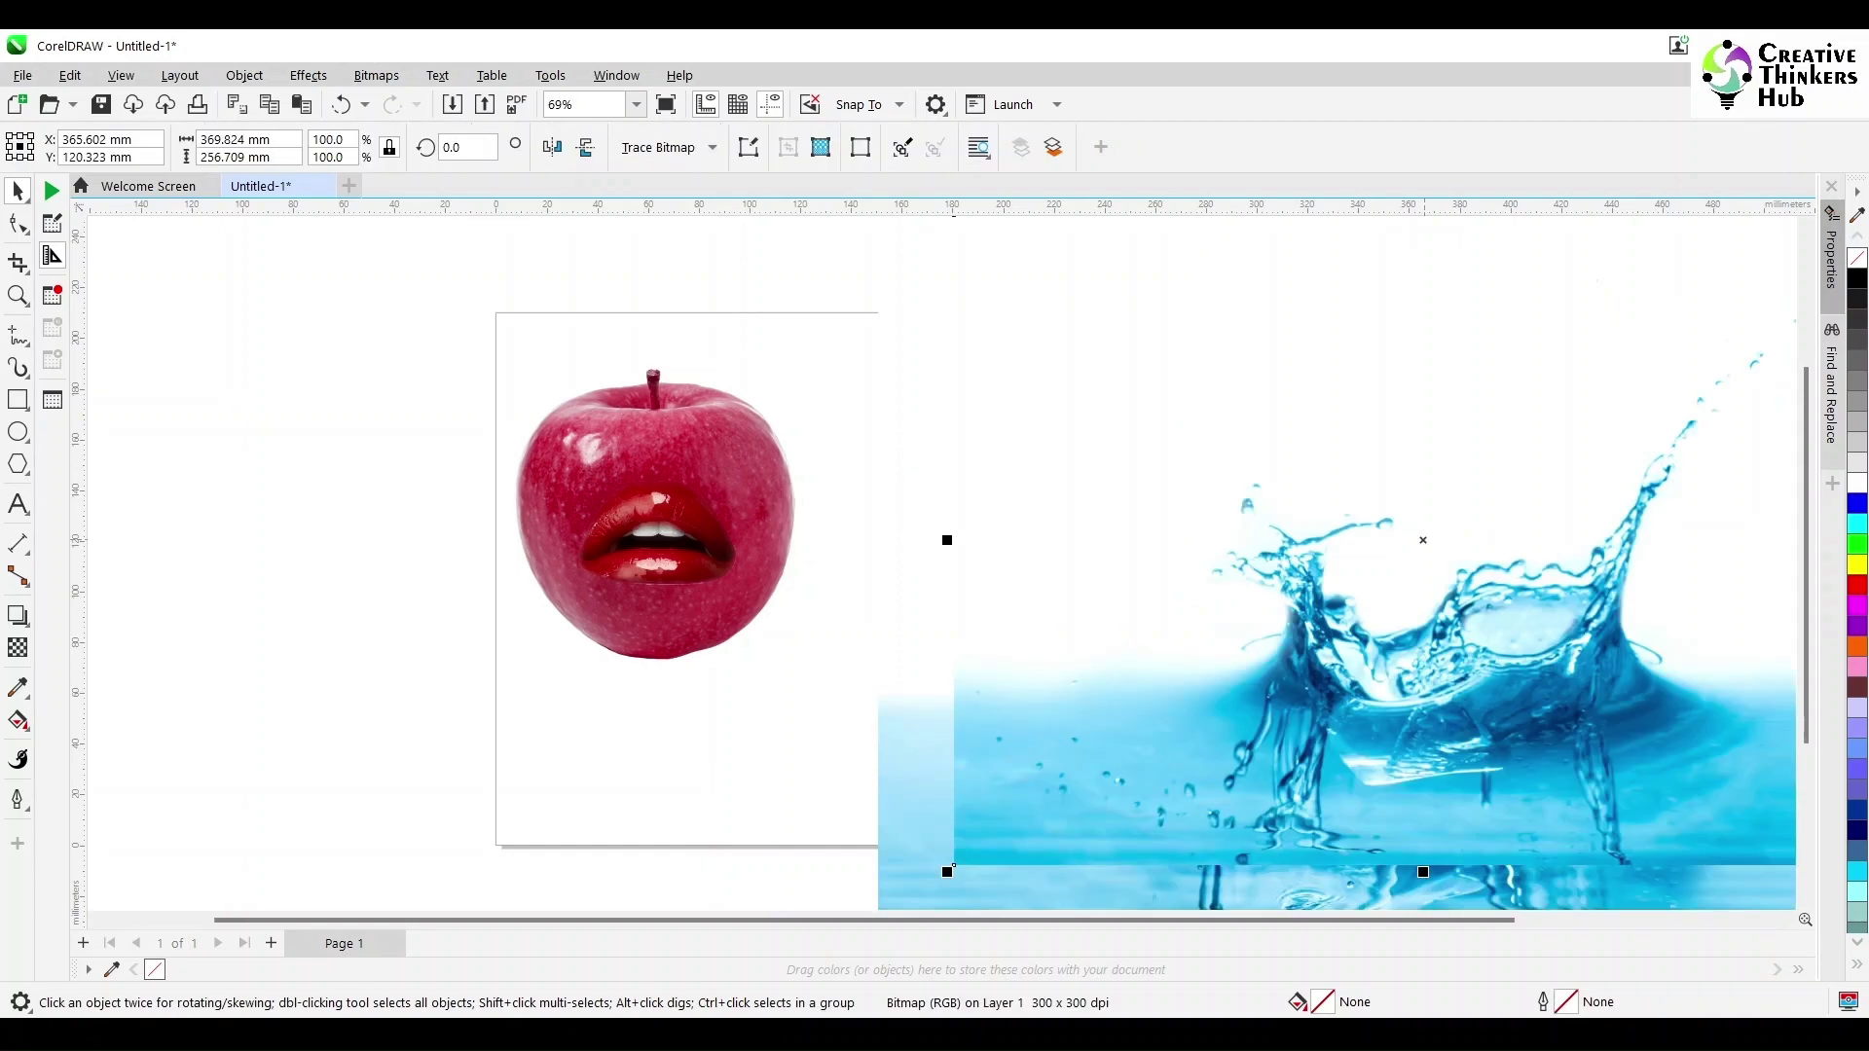
- Spread the two water splash bitmaps apart, one well left of the page and the other at its right edge
scroll(1423, 540, "down", 5)
left_click_drag(1423, 541, 783, 645)
left_click_drag(1531, 584, 1597, 506)
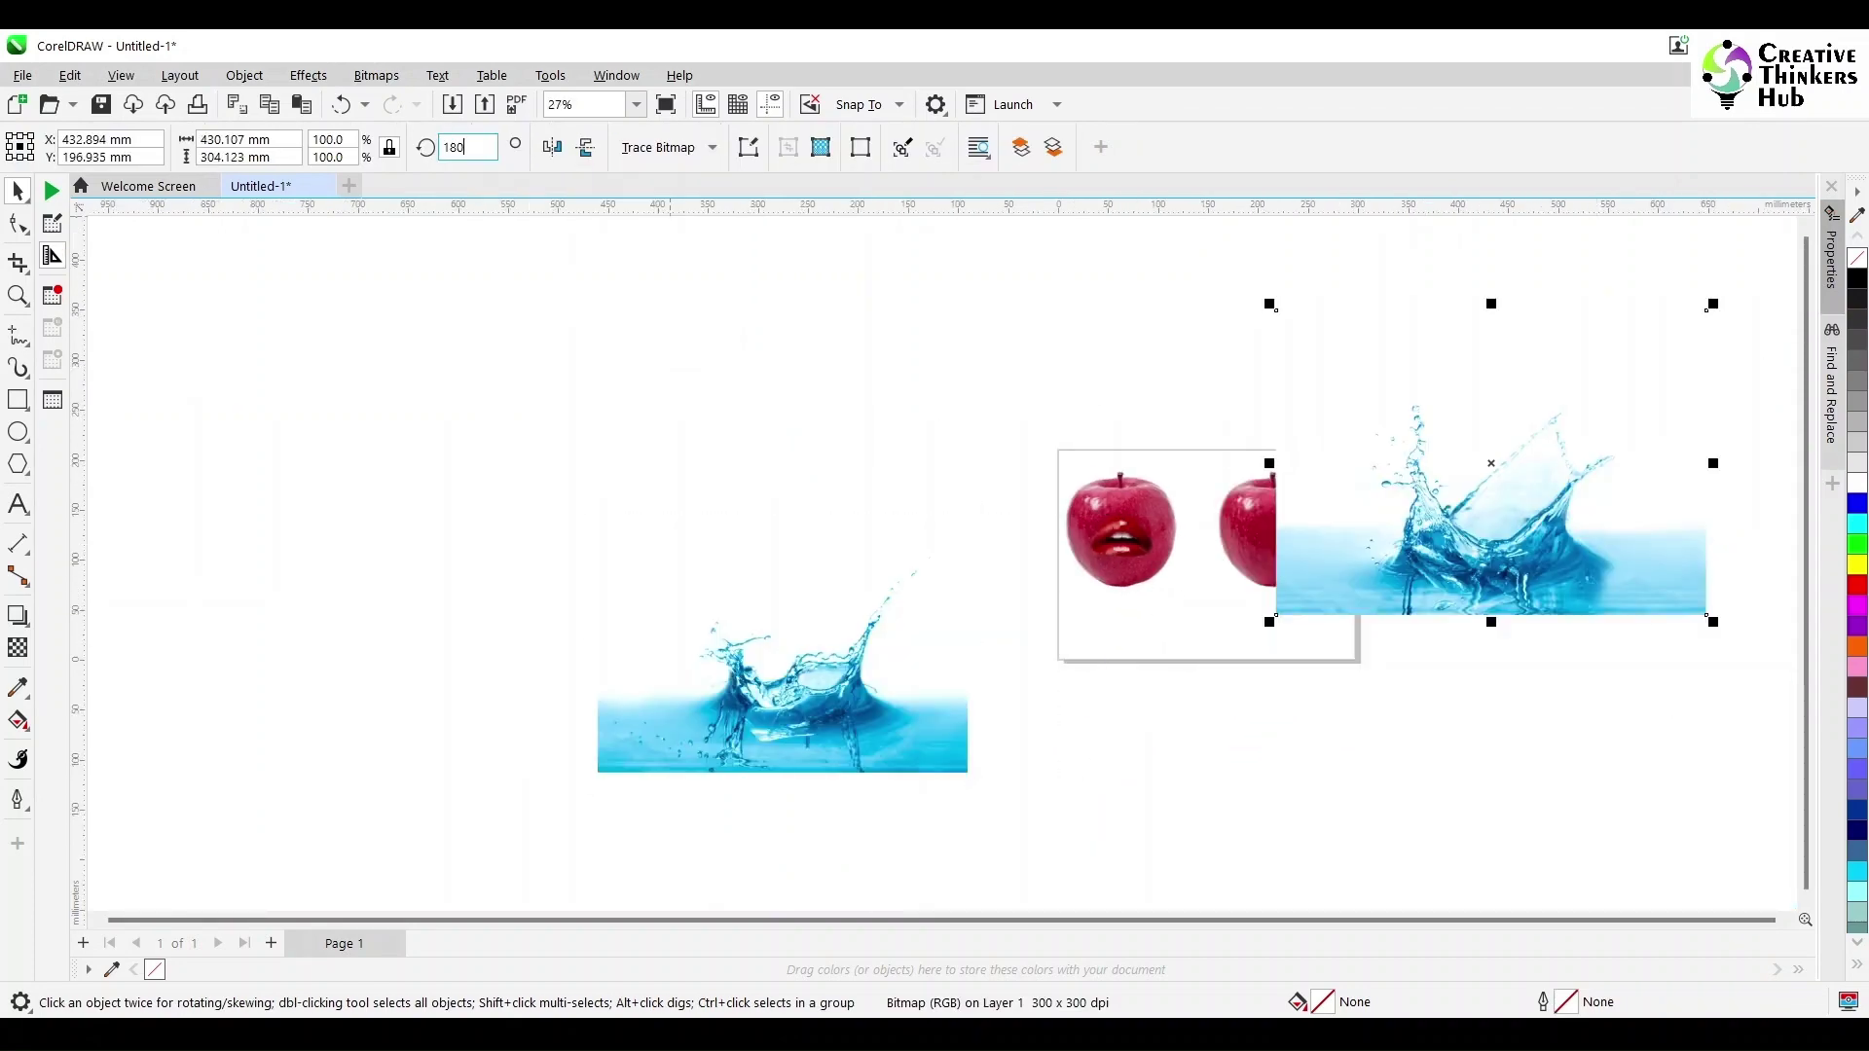
- Rotate both water splash bitmaps to 180° and lower the one beside the page beneath the plain apple
left_click(468, 147)
type("180")
key("Return")
left_click(764, 694)
key("ctrl+r")
left_click_drag(1531, 375, 1390, 623)
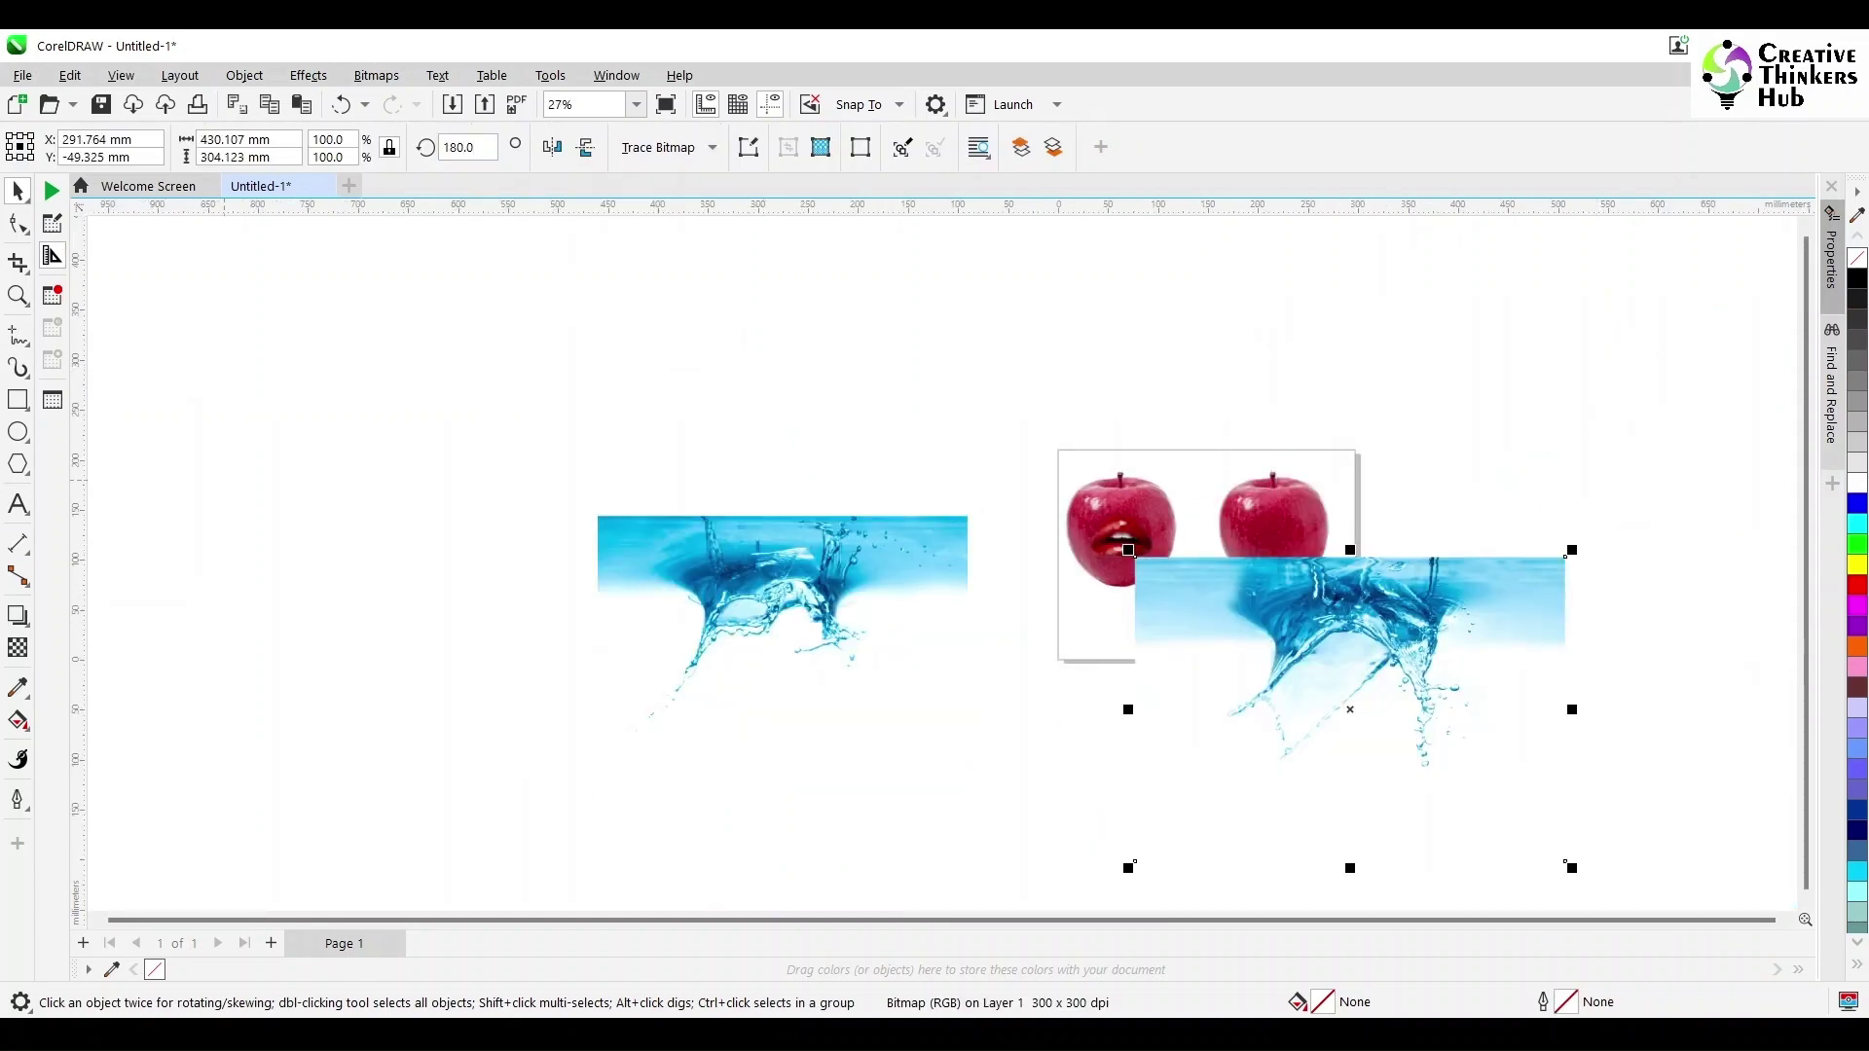
- Apply a uniform transparency of 50 to both splash bitmaps and move the nearer one over the plain apple
left_click(18, 647)
left_click(52, 147)
left_click(782, 584)
key("ctrl+r")
key("space")
key("Escape")
left_click_drag(1422, 629, 1332, 588)
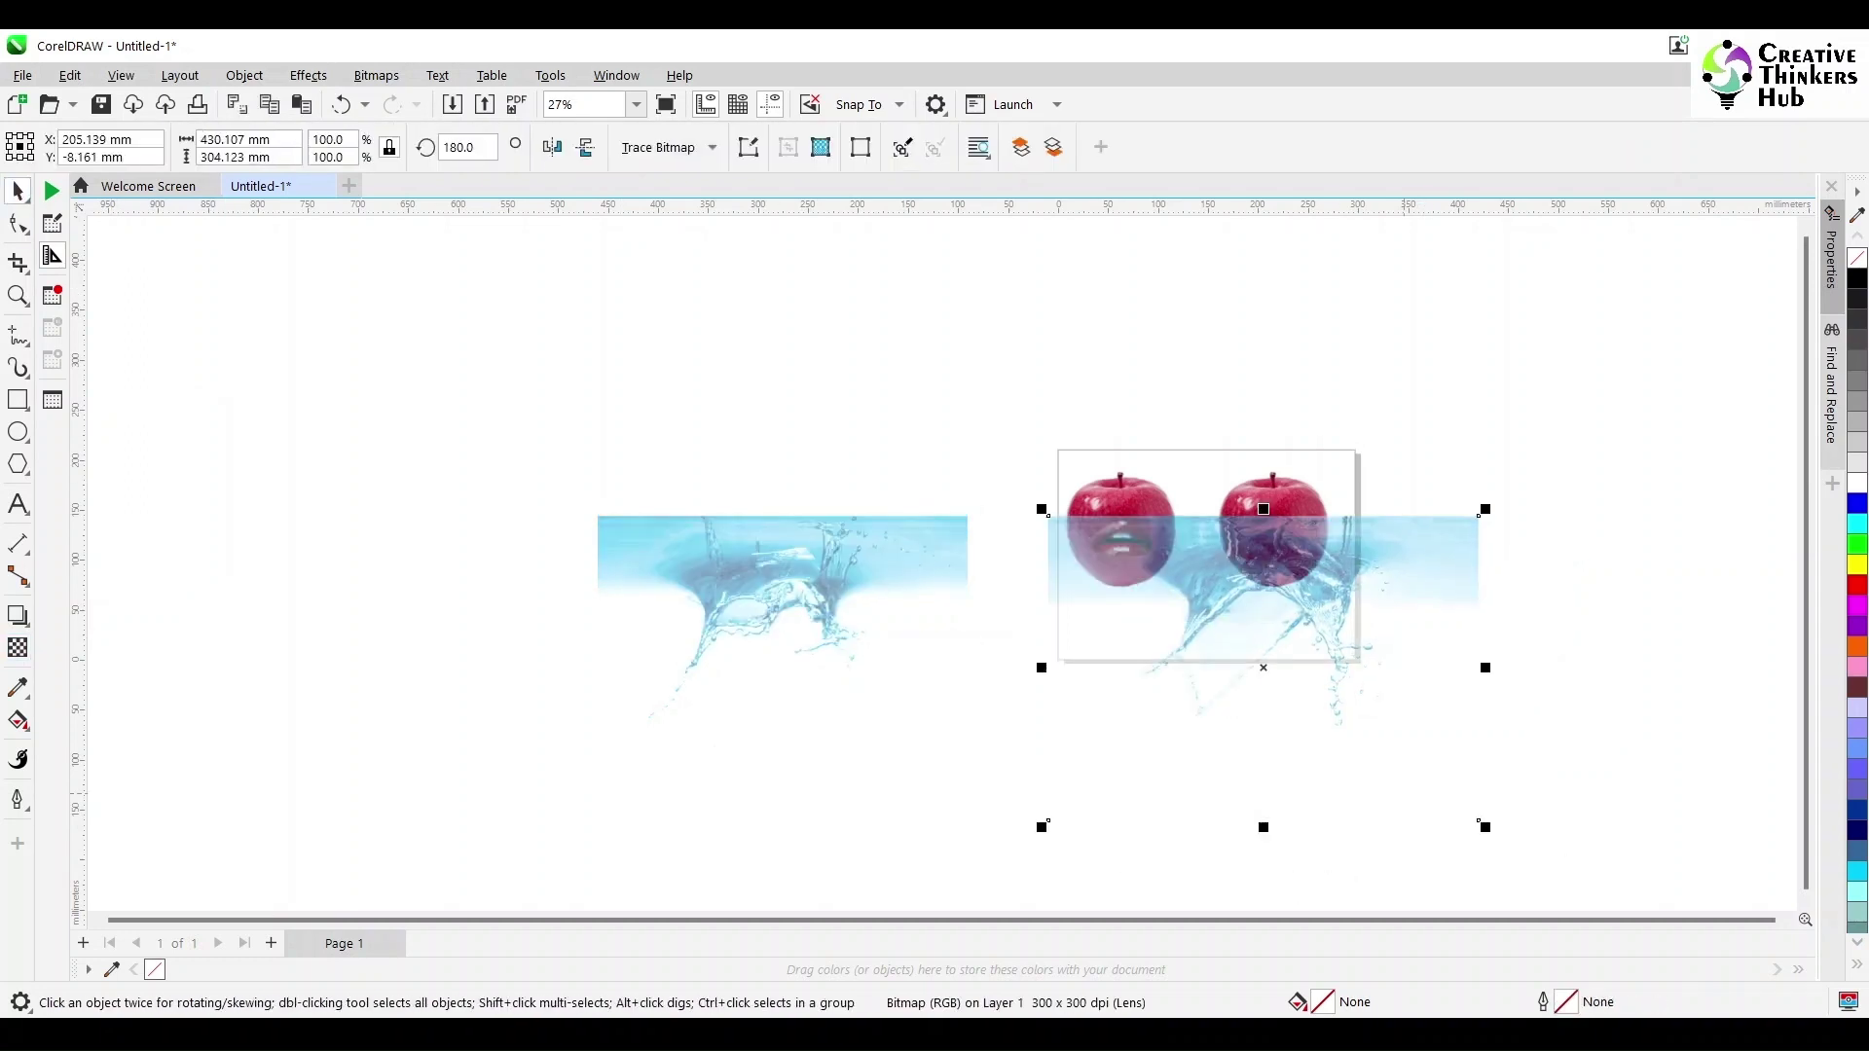
- Scale the splash down to about 167 by 118 mm and position it over the plain apple's lower half
left_click_drag(1484, 512, 1390, 578)
left_click_drag(1343, 655, 1343, 589)
scroll(1344, 589, "up", 3)
left_click_drag(1237, 526, 1268, 574)
left_click_drag(1502, 410, 1423, 467)
left_click_drag(1276, 575, 1280, 544)
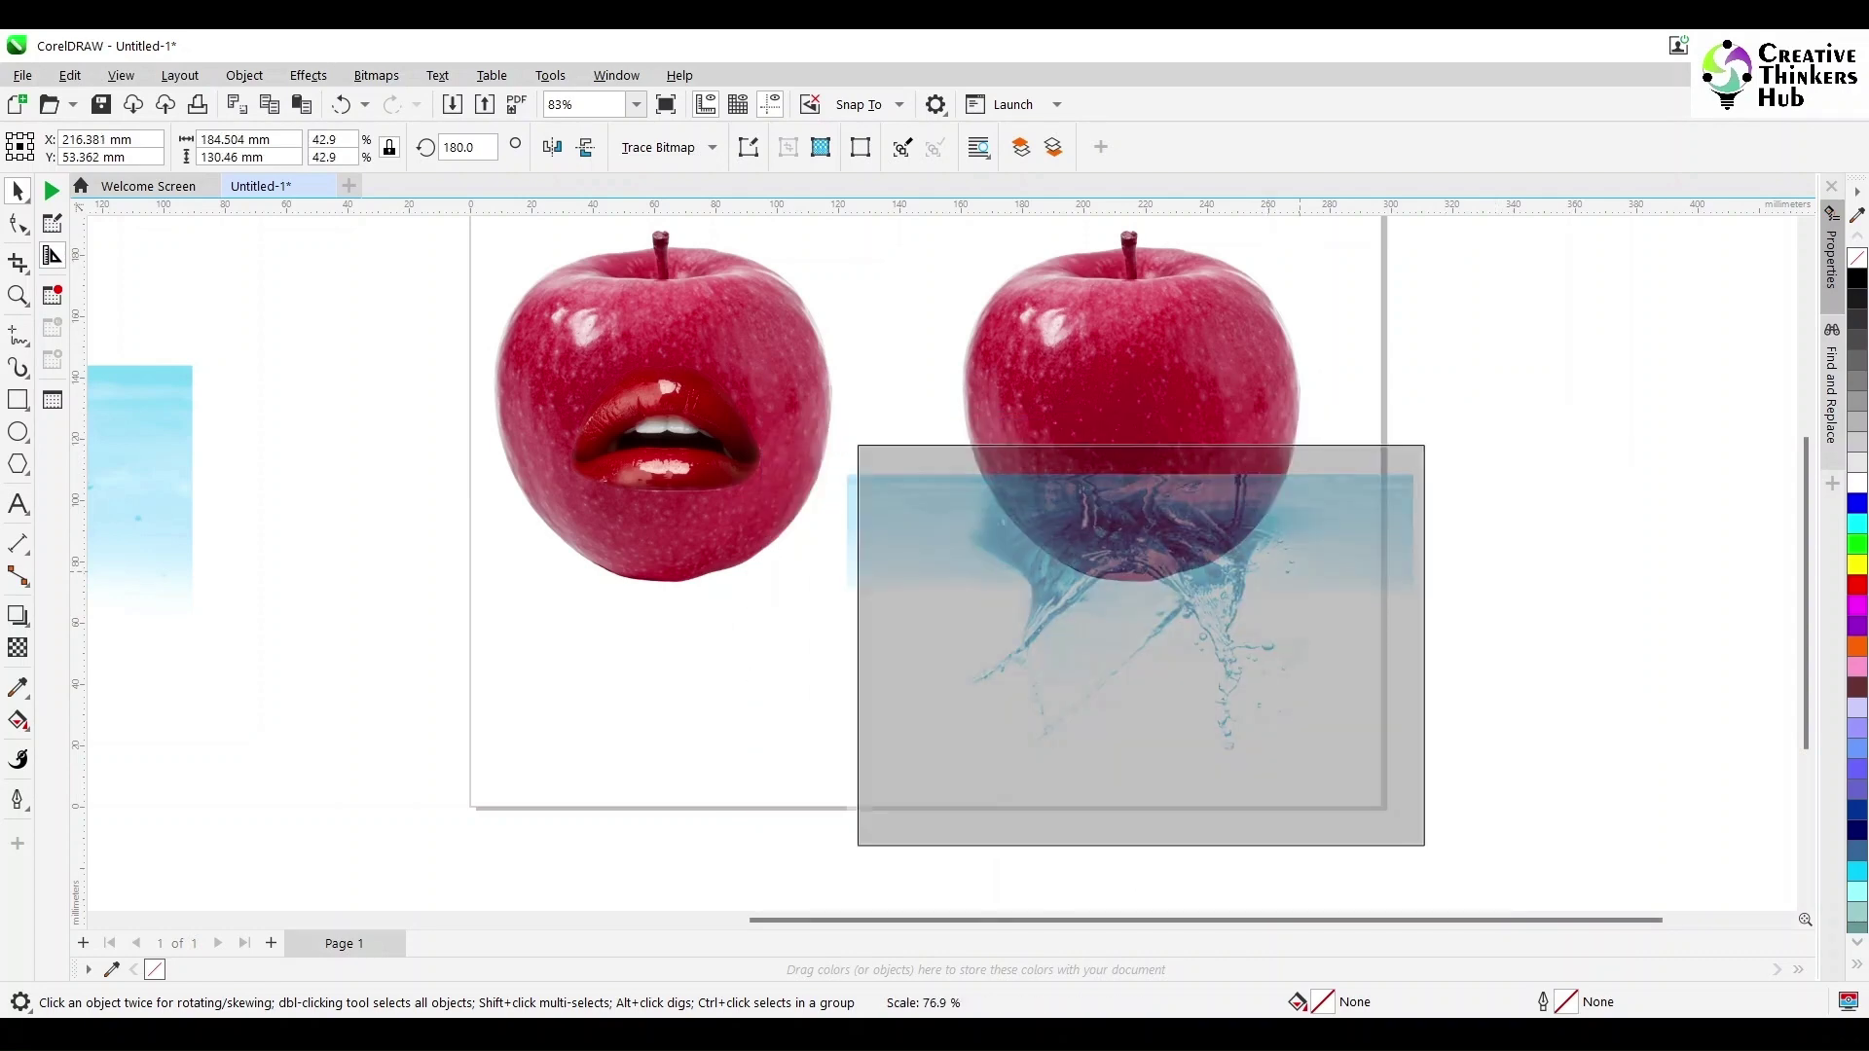
left_click_drag(1424, 438, 1401, 454)
mouse_move(1316, 541)
left_mouse_down()
mouse_move(1316, 564)
mouse_move(1312, 544)
left_mouse_up()
left_click_drag(863, 452, 885, 468)
left_click_drag(1329, 611, 1329, 594)
scroll(1329, 594, "down", 2)
left_click_drag(1386, 767, 1392, 770)
- Remove the transparency from the splash placed over the plain apple
left_click(17, 648)
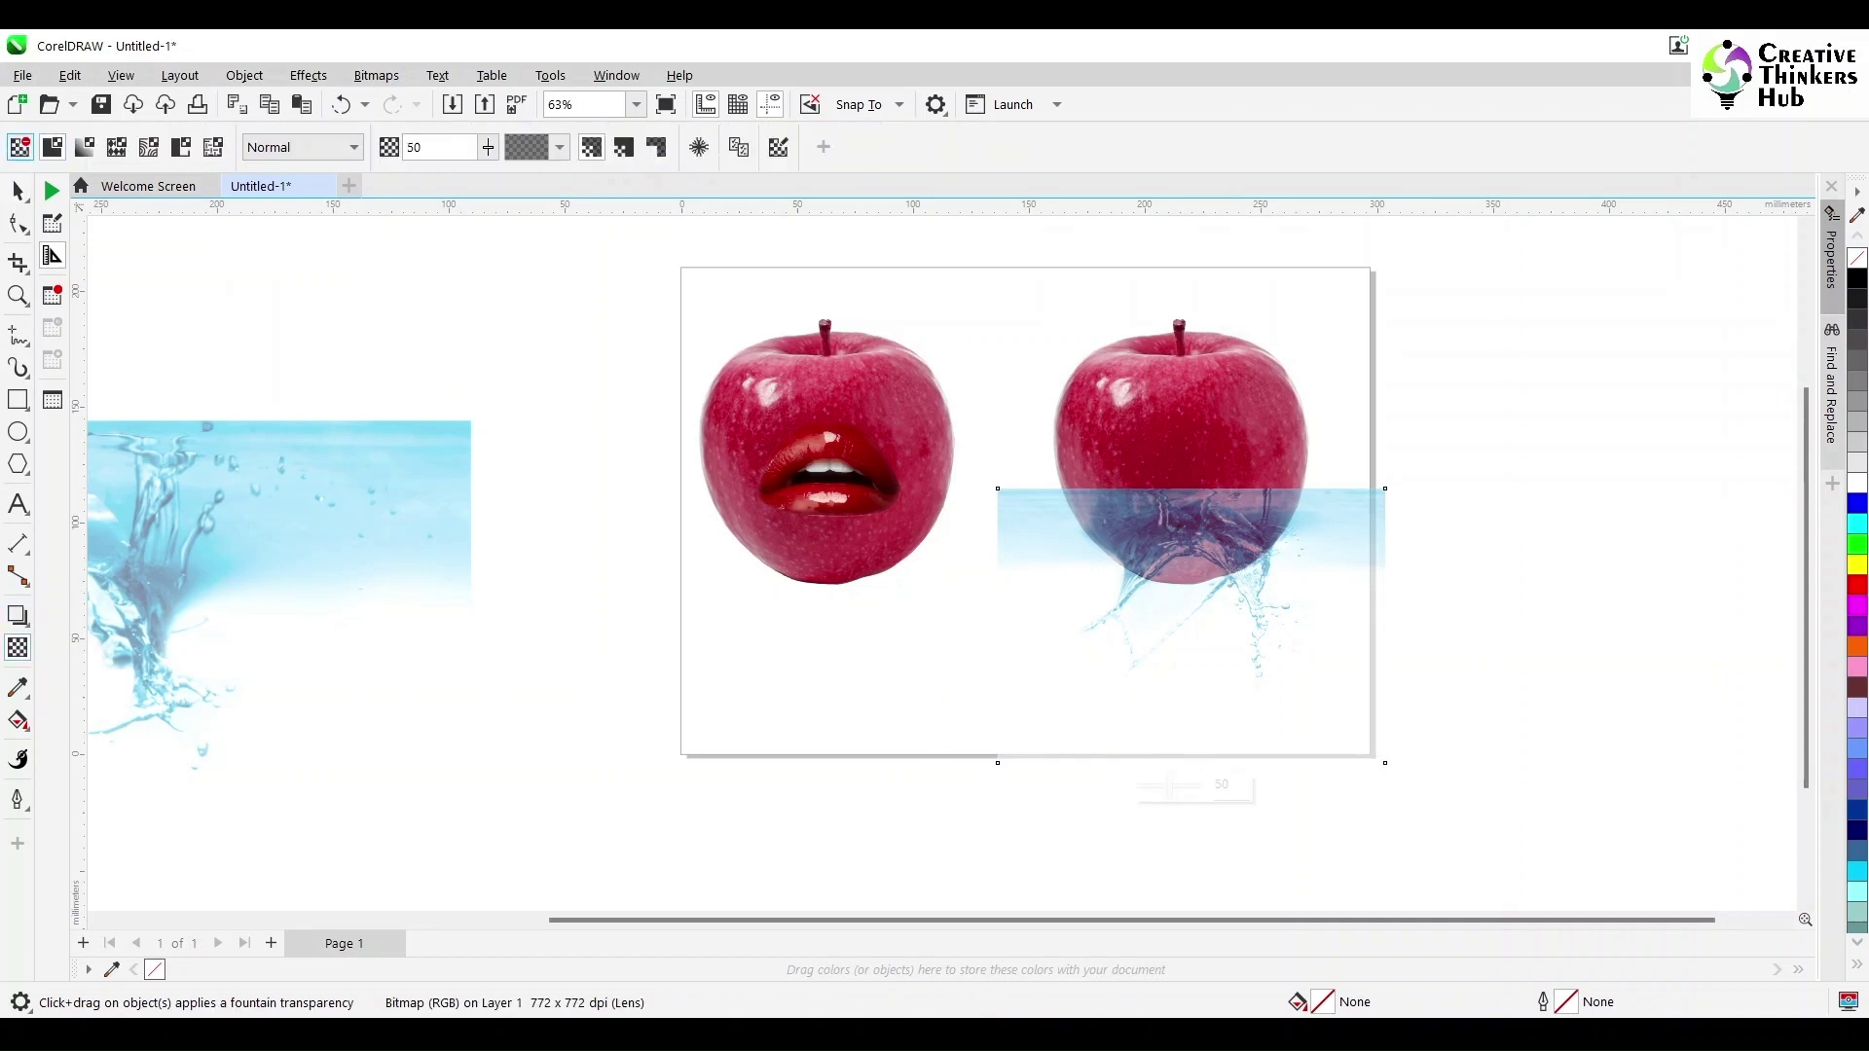
left_click(20, 147)
key("space")
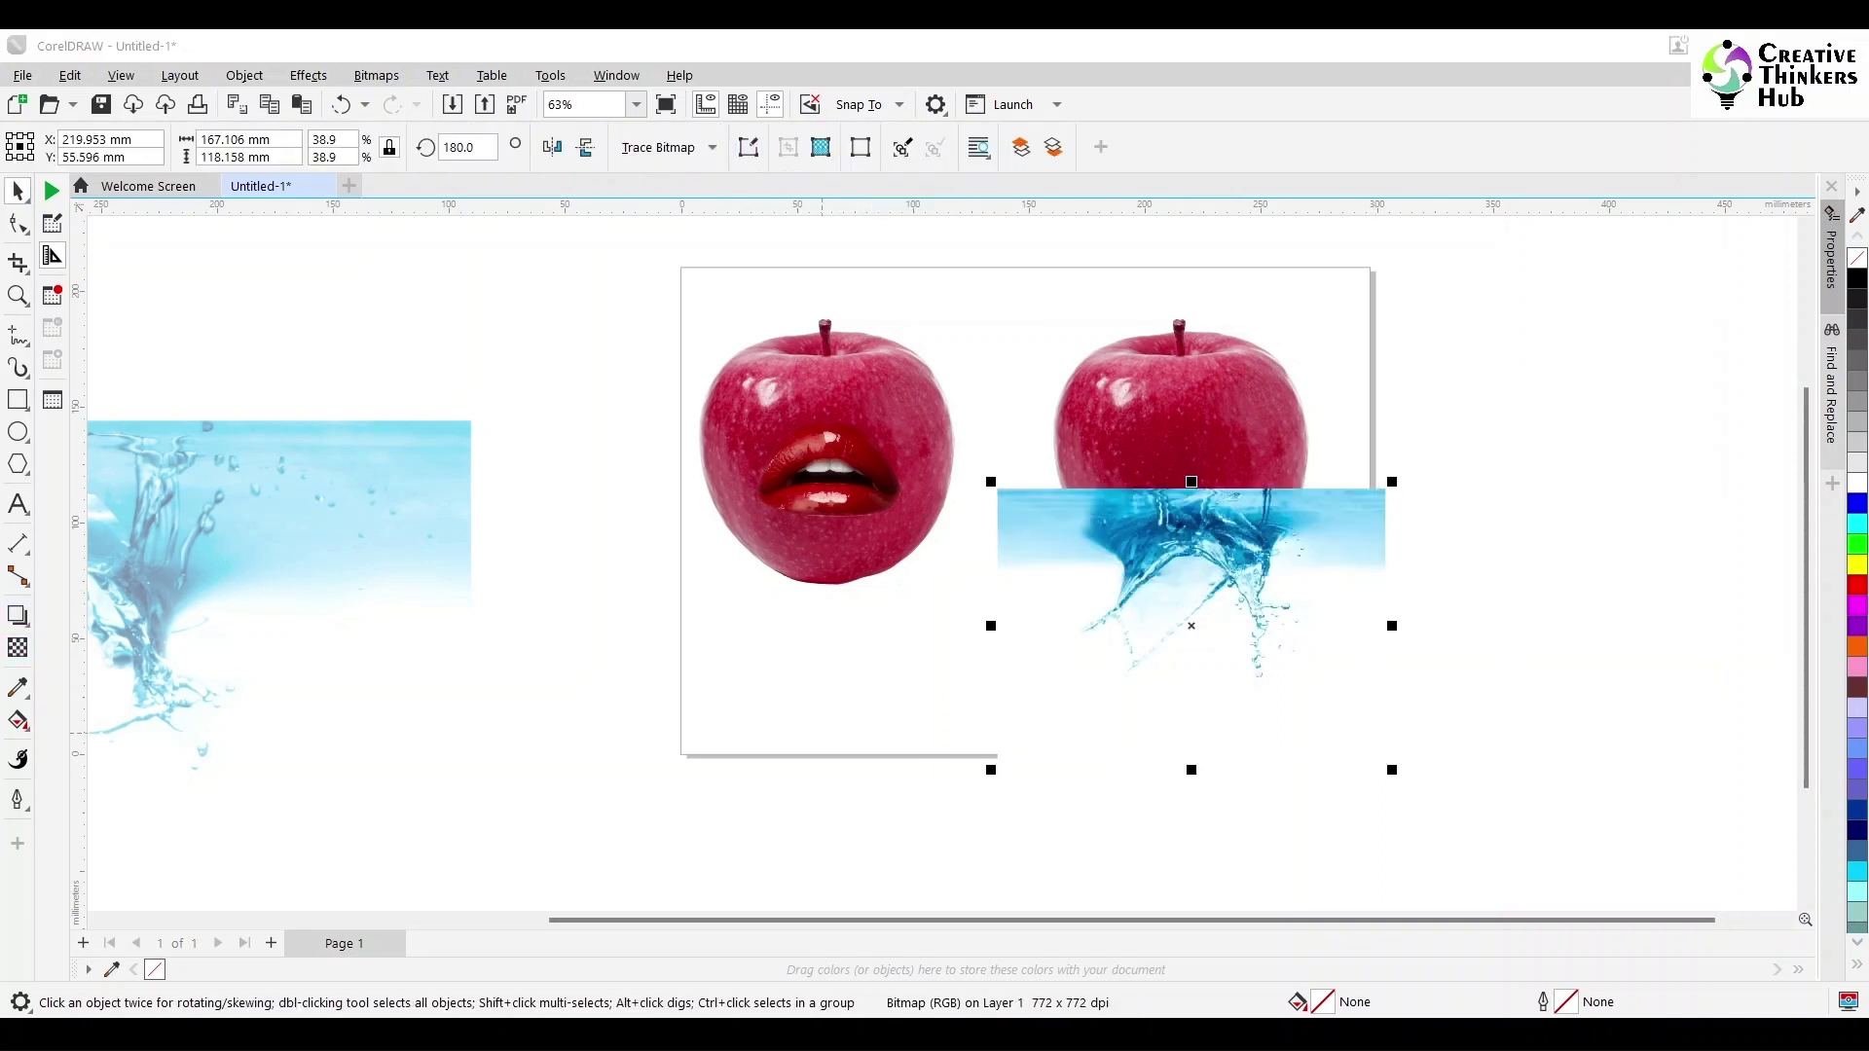
- Move the opaque splash off to the right of the plain apple and bring the other splash over that apple
left_click_drag(821, 920, 605, 920)
left_click(509, 562)
left_click_drag(1412, 562, 1749, 562)
left_click(509, 562)
left_click_drag(509, 561, 1522, 563)
- Scale the semi-transparent splash down and align it over the lower half of the plain apple
left_click_drag(937, 414, 1326, 685)
left_click_drag(1516, 737, 1478, 510)
left_click_drag(1478, 510, 1472, 492)
left_click_drag(1281, 447, 1292, 454)
left_click_drag(1751, 455, 1712, 481)
left_click_drag(1542, 508, 1554, 507)
left_click_drag(1306, 481, 1307, 473)
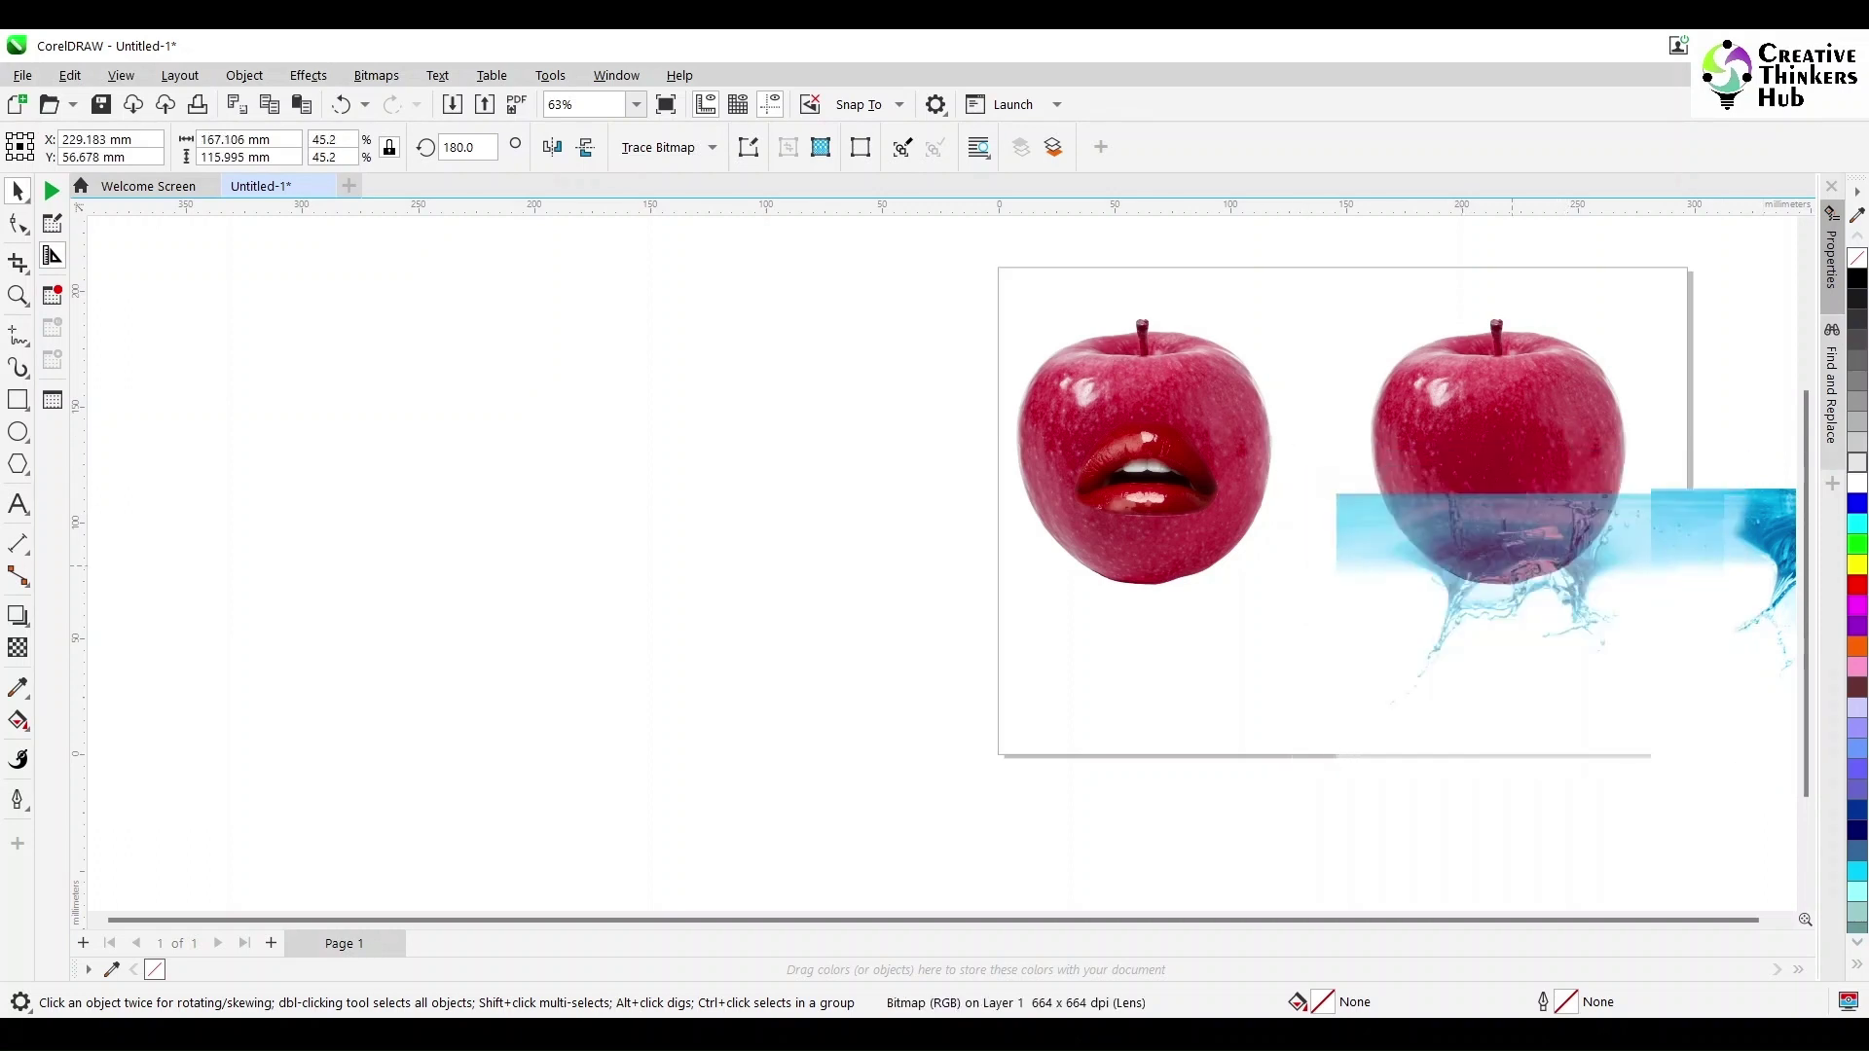
left_click_drag(1512, 566, 1510, 546)
left_click_drag(1510, 546, 1491, 554)
left_click_drag(1713, 472, 1704, 478)
left_click_drag(1591, 526, 1598, 519)
- Remove the transparency from the second splash and fit the view to all objects
left_click(17, 647)
left_click(20, 147)
key("F4")
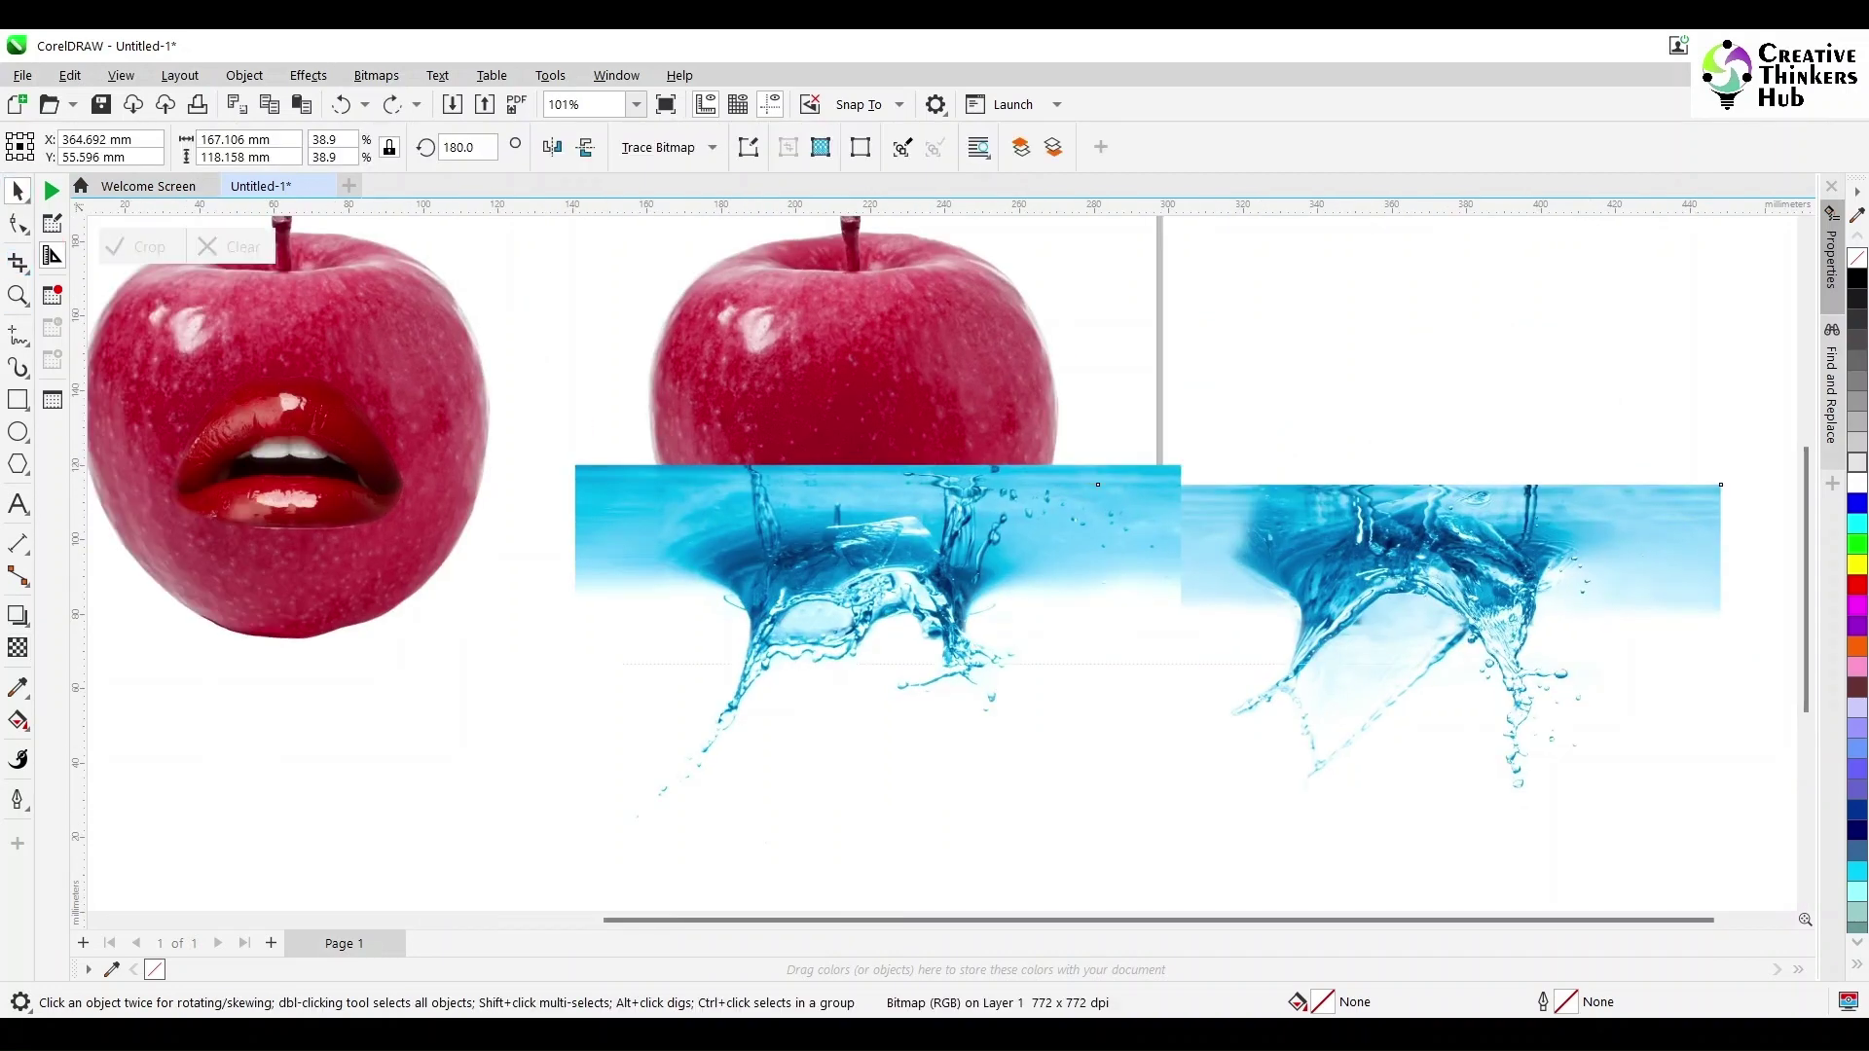
- Crop the splash to the right of the apple closely around its water strands, about 111 mm wide
left_click_drag(1215, 484, 1628, 808)
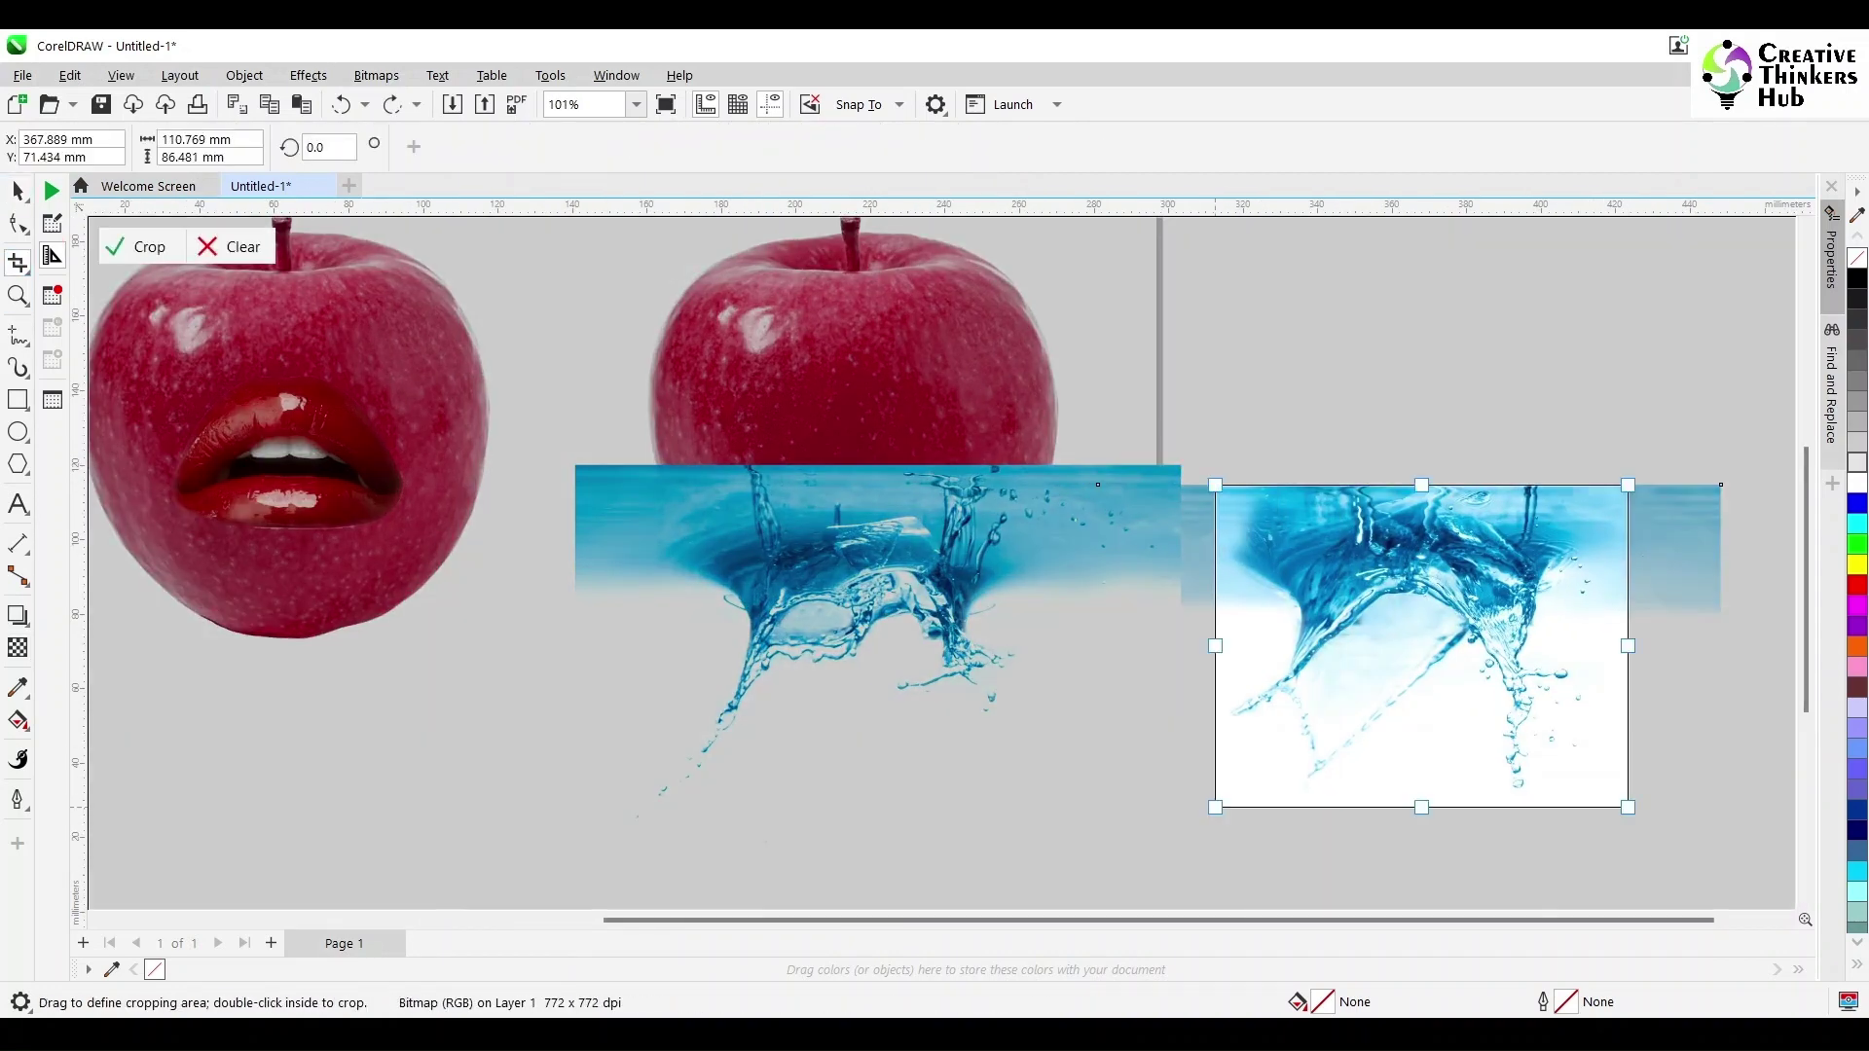
left_click_drag(1422, 485, 1421, 503)
key("Return")
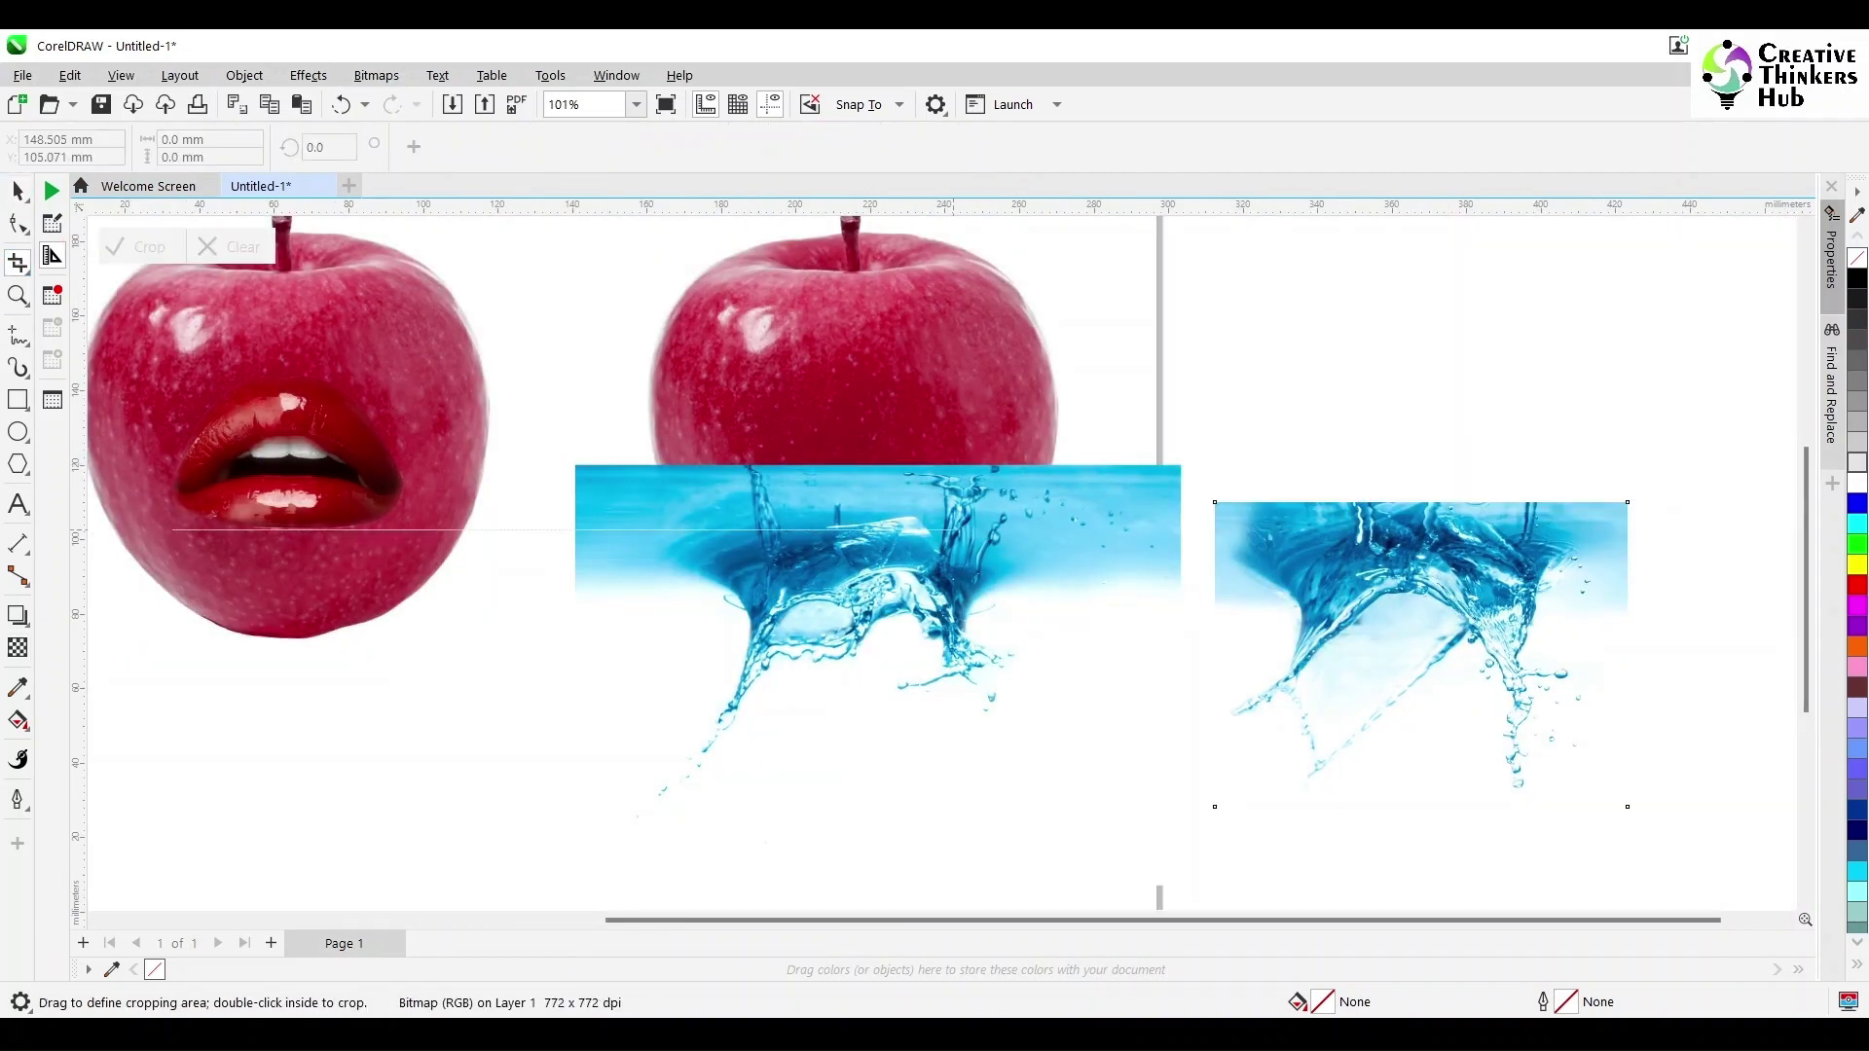
- Crop the splash over the plain apple around its water strands, about 107 mm wide
key("space")
left_click(952, 530)
left_click(17, 262)
left_click_drag(678, 465, 1043, 807)
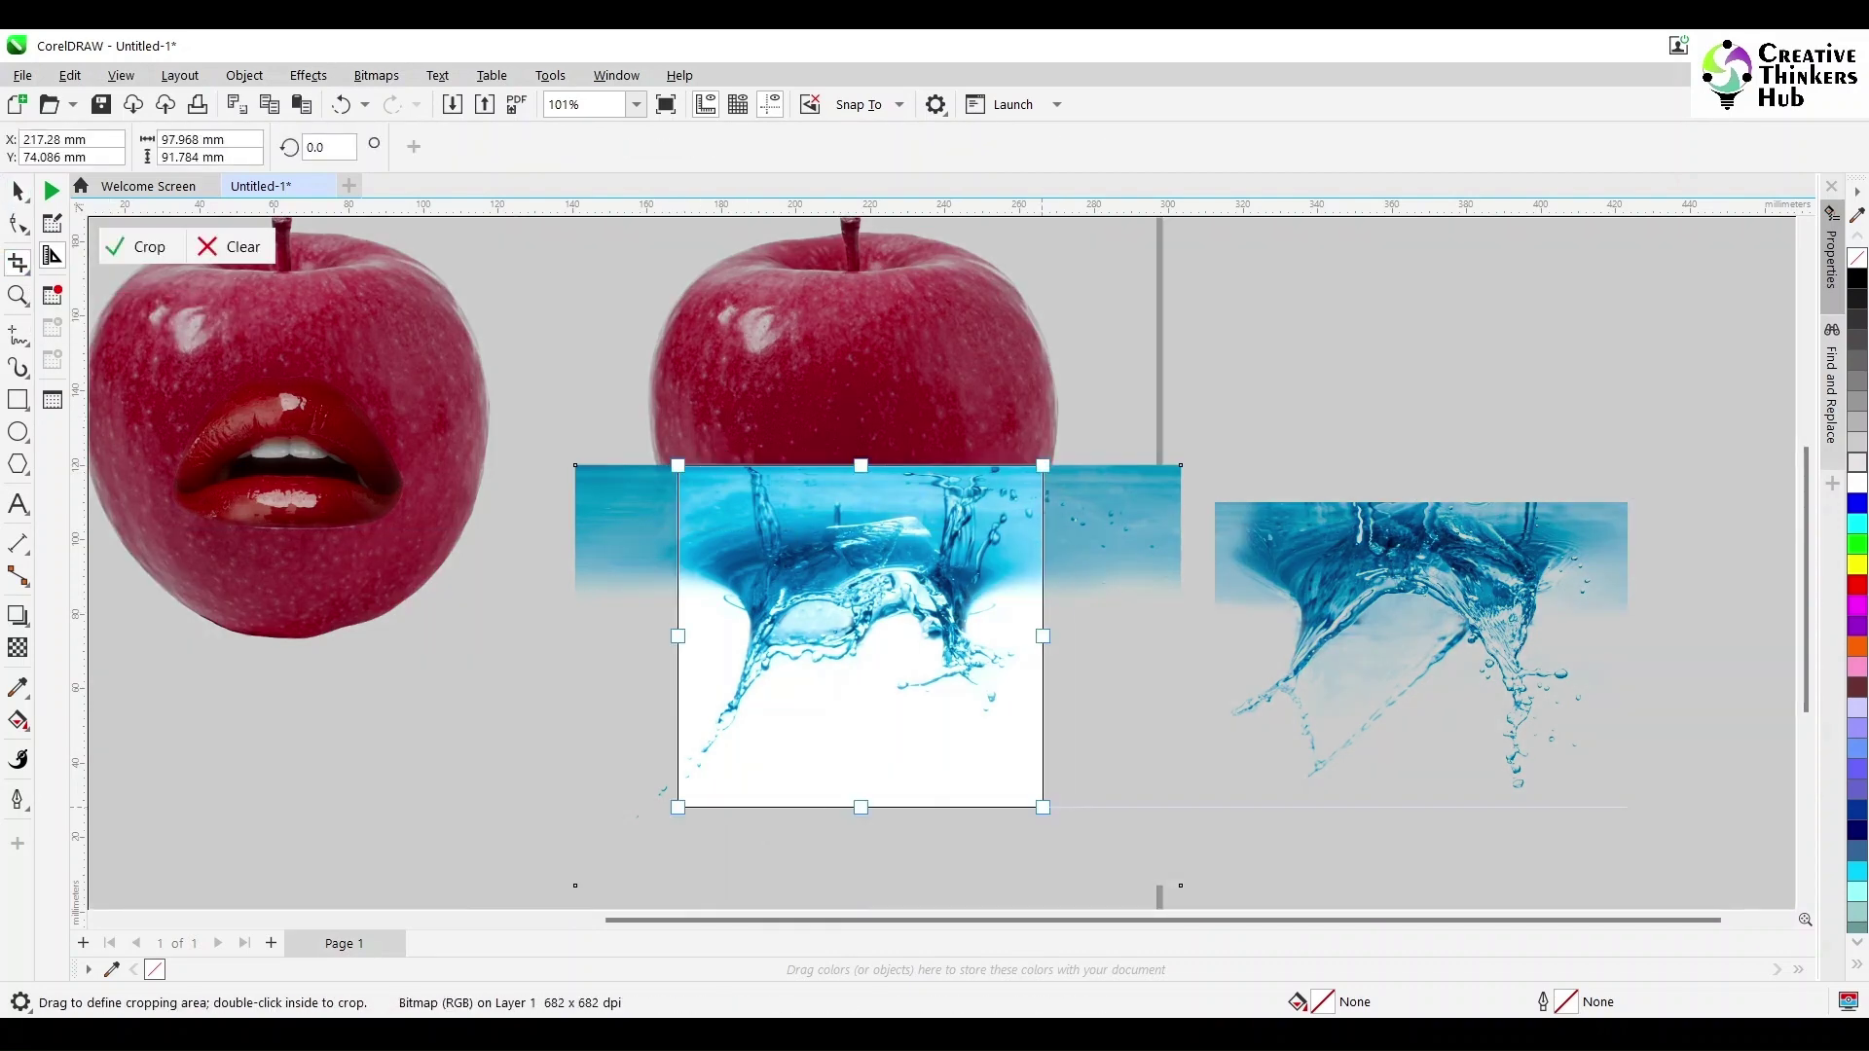
left_click_drag(678, 636, 644, 636)
double_click(843, 597)
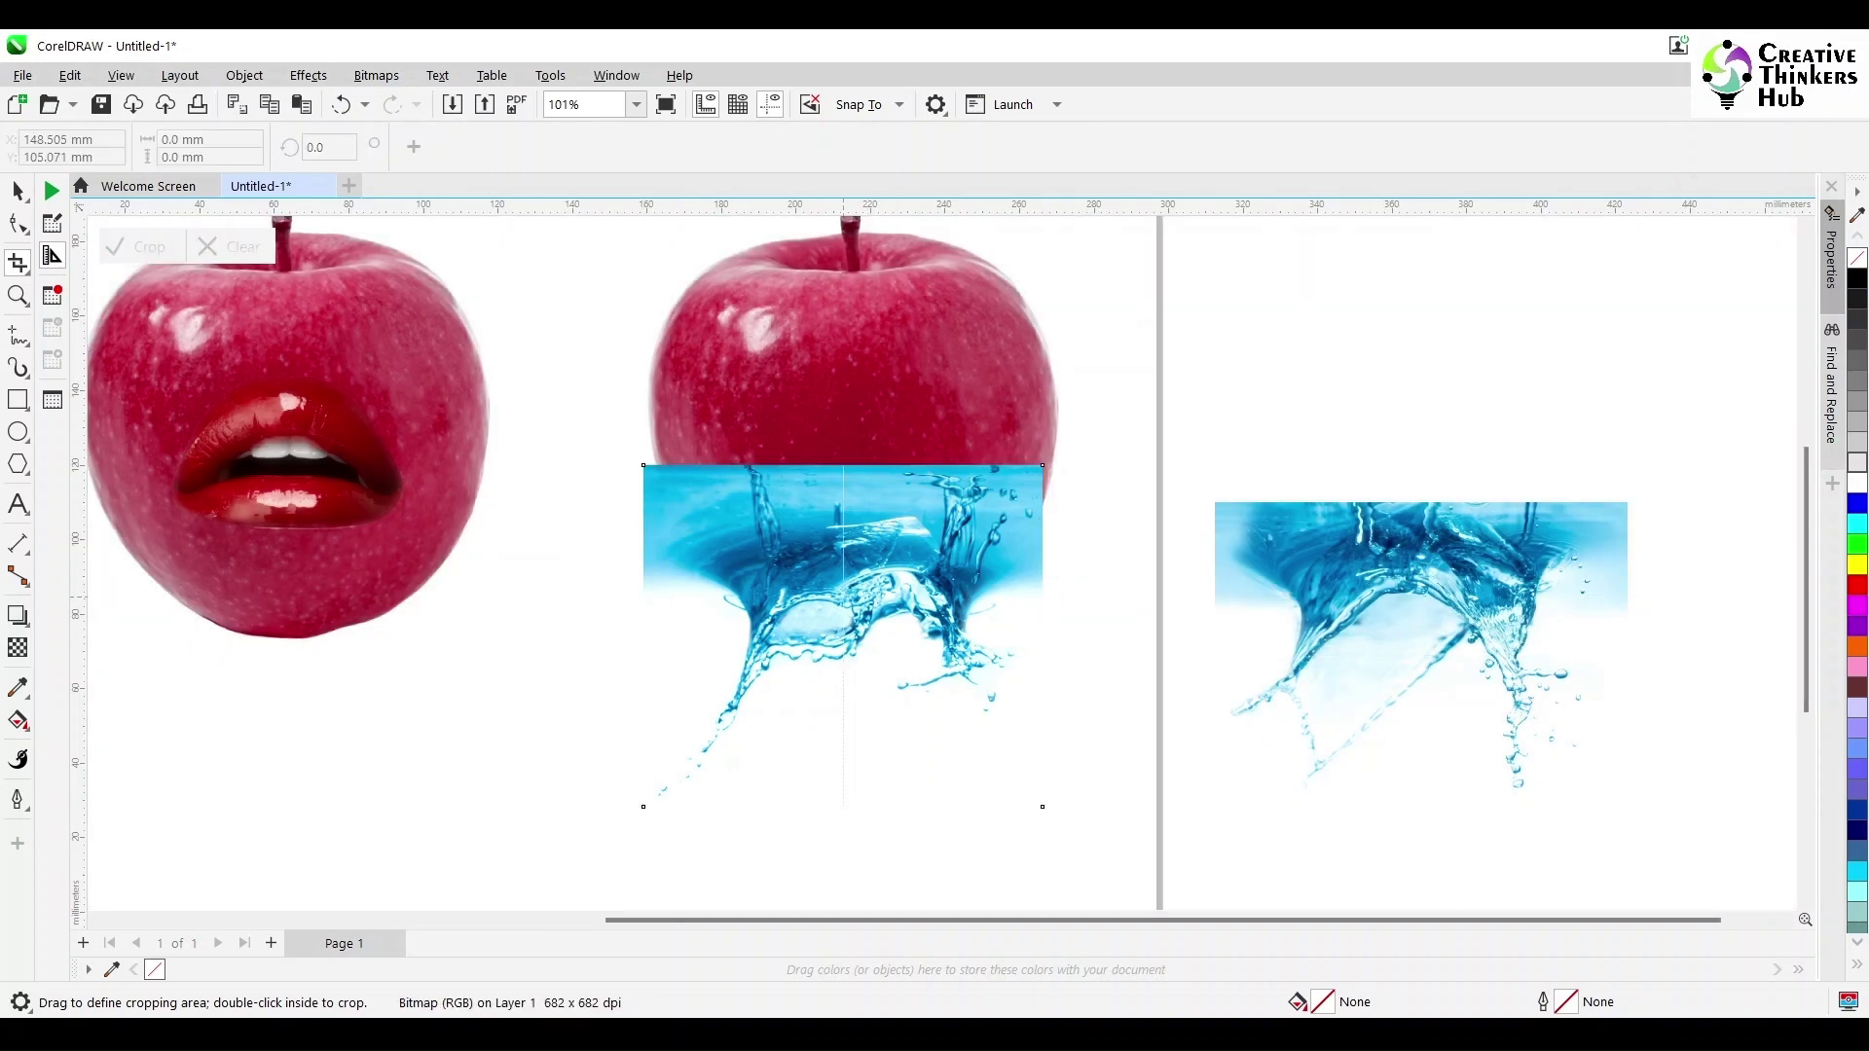
- Shift the cropped splash to the right and crop away the bottom of the plain apple
key("space")
left_click(843, 409)
left_click_drag(843, 545, 1053, 545)
left_click(779, 535)
key("space")
key("space")
scroll(653, 317, "up", 2)
left_click_drag(652, 316, 1065, 705)
left_click_drag(653, 511, 639, 510)
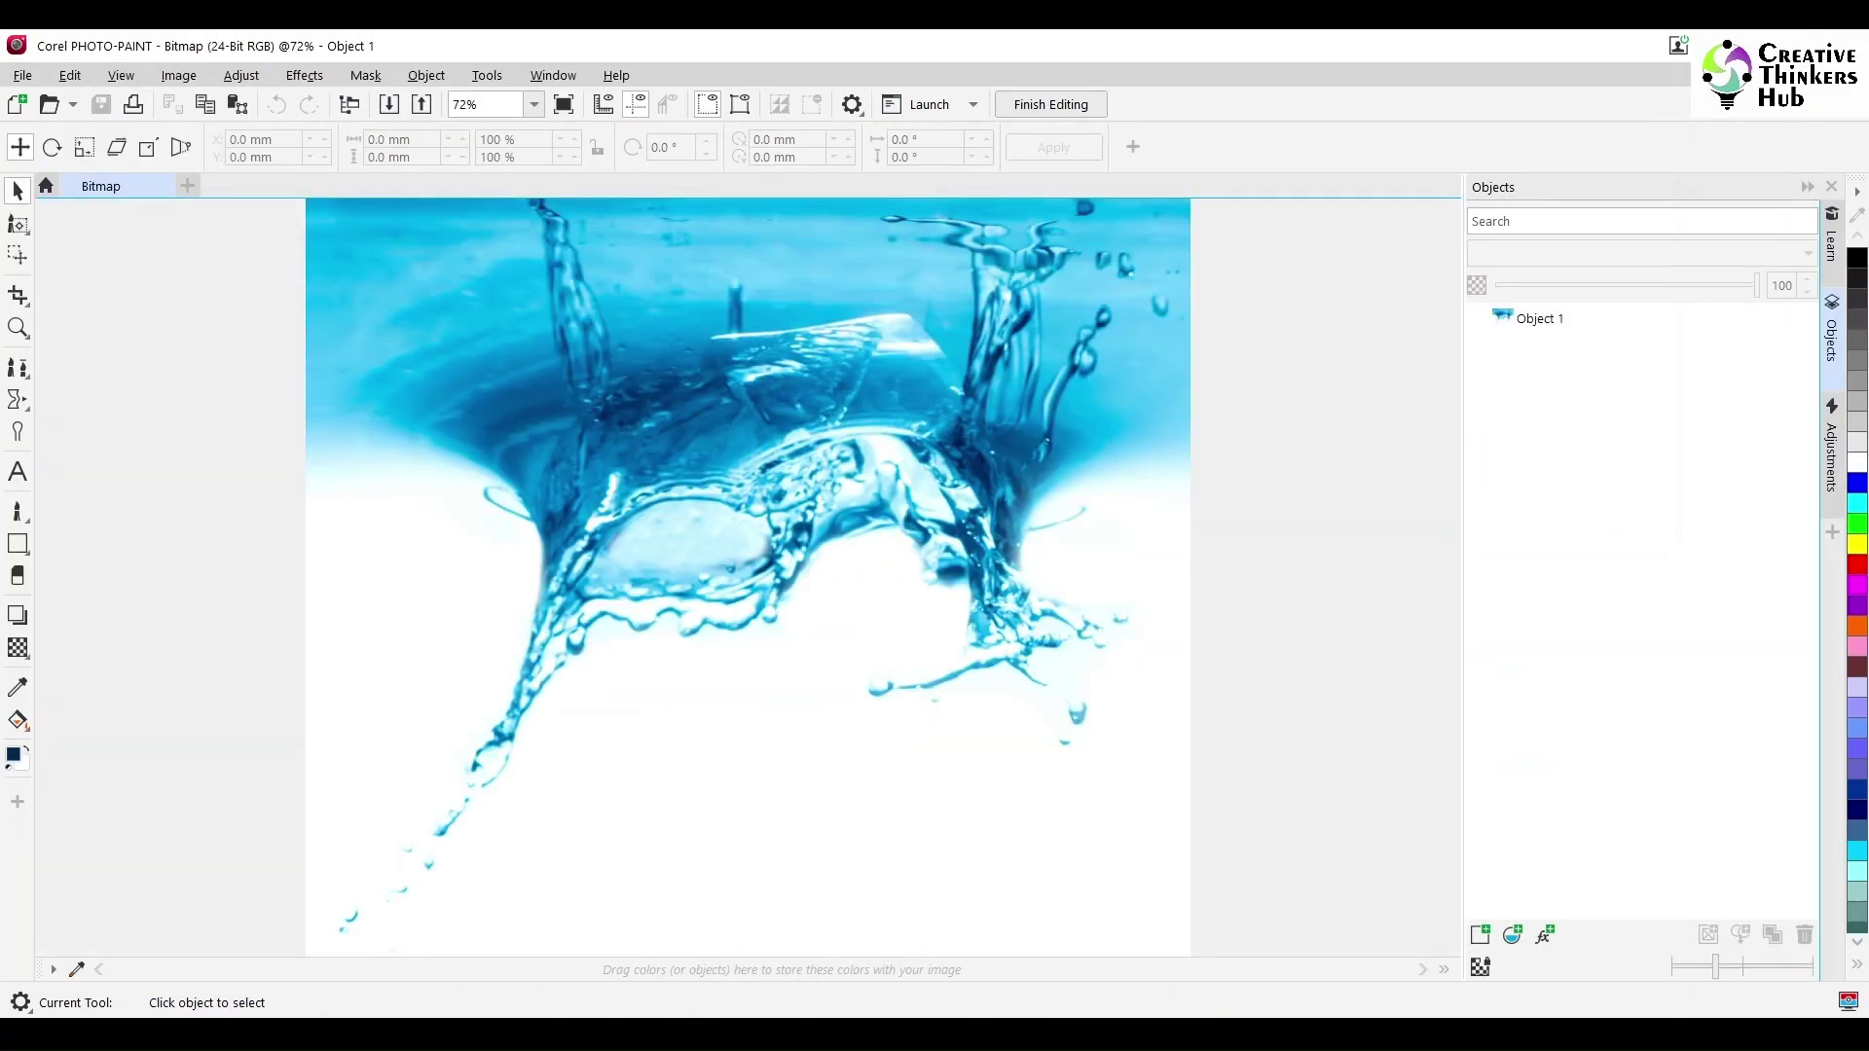
- Erase the white background around the splash bitmap with a hard round eraser at size 100
left_click(17, 575)
mouse_move(617, 671)
left_mouse_down()
mouse_move(577, 763)
mouse_move(579, 704)
mouse_move(427, 929)
mouse_move(601, 902)
mouse_move(478, 955)
mouse_move(811, 902)
mouse_move(576, 778)
mouse_move(614, 657)
mouse_move(555, 737)
mouse_move(670, 701)
mouse_move(662, 664)
mouse_move(766, 660)
mouse_move(860, 569)
mouse_move(884, 563)
mouse_move(875, 585)
mouse_move(933, 616)
mouse_move(920, 644)
mouse_move(835, 667)
mouse_move(851, 869)
mouse_move(764, 855)
mouse_move(660, 773)
mouse_move(722, 847)
left_mouse_up()
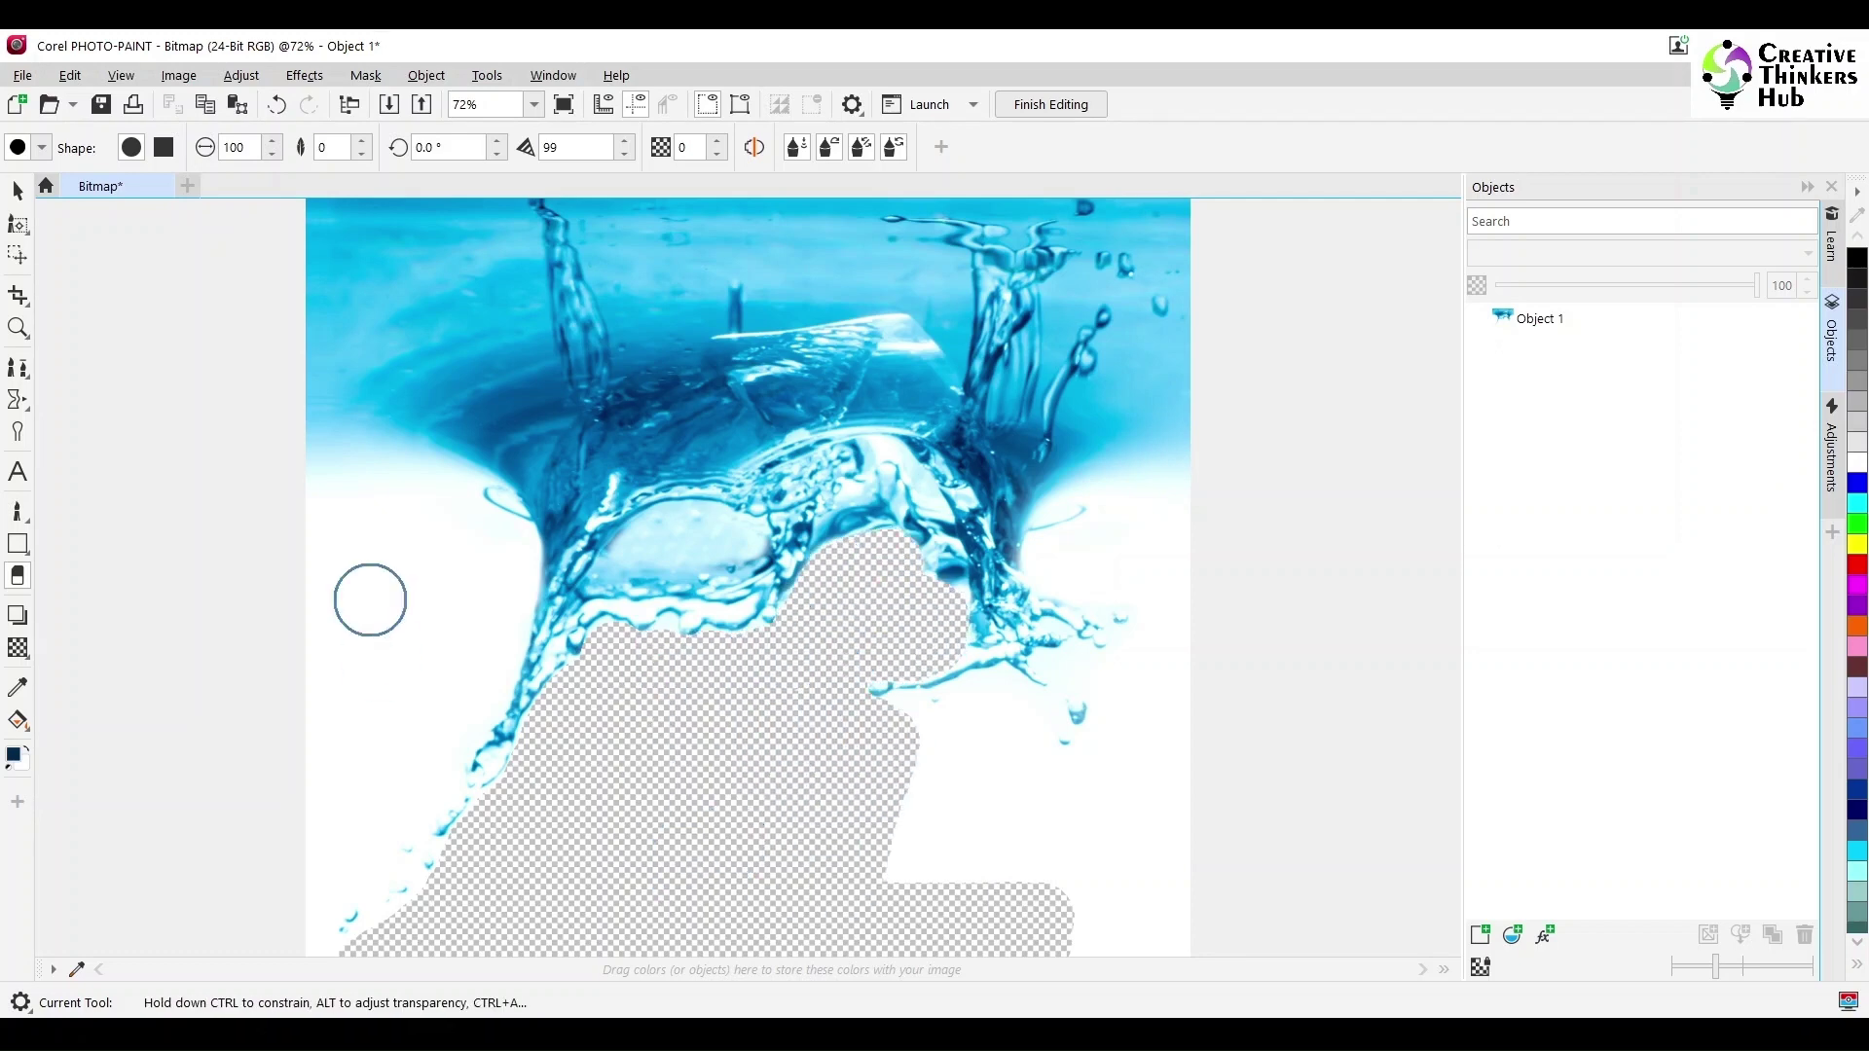
mouse_move(354, 517)
left_mouse_down()
mouse_move(450, 503)
mouse_move(506, 555)
mouse_move(463, 705)
mouse_move(331, 888)
mouse_move(451, 643)
mouse_move(330, 580)
mouse_move(289, 935)
left_mouse_up()
scroll(459, 857, "down", 1)
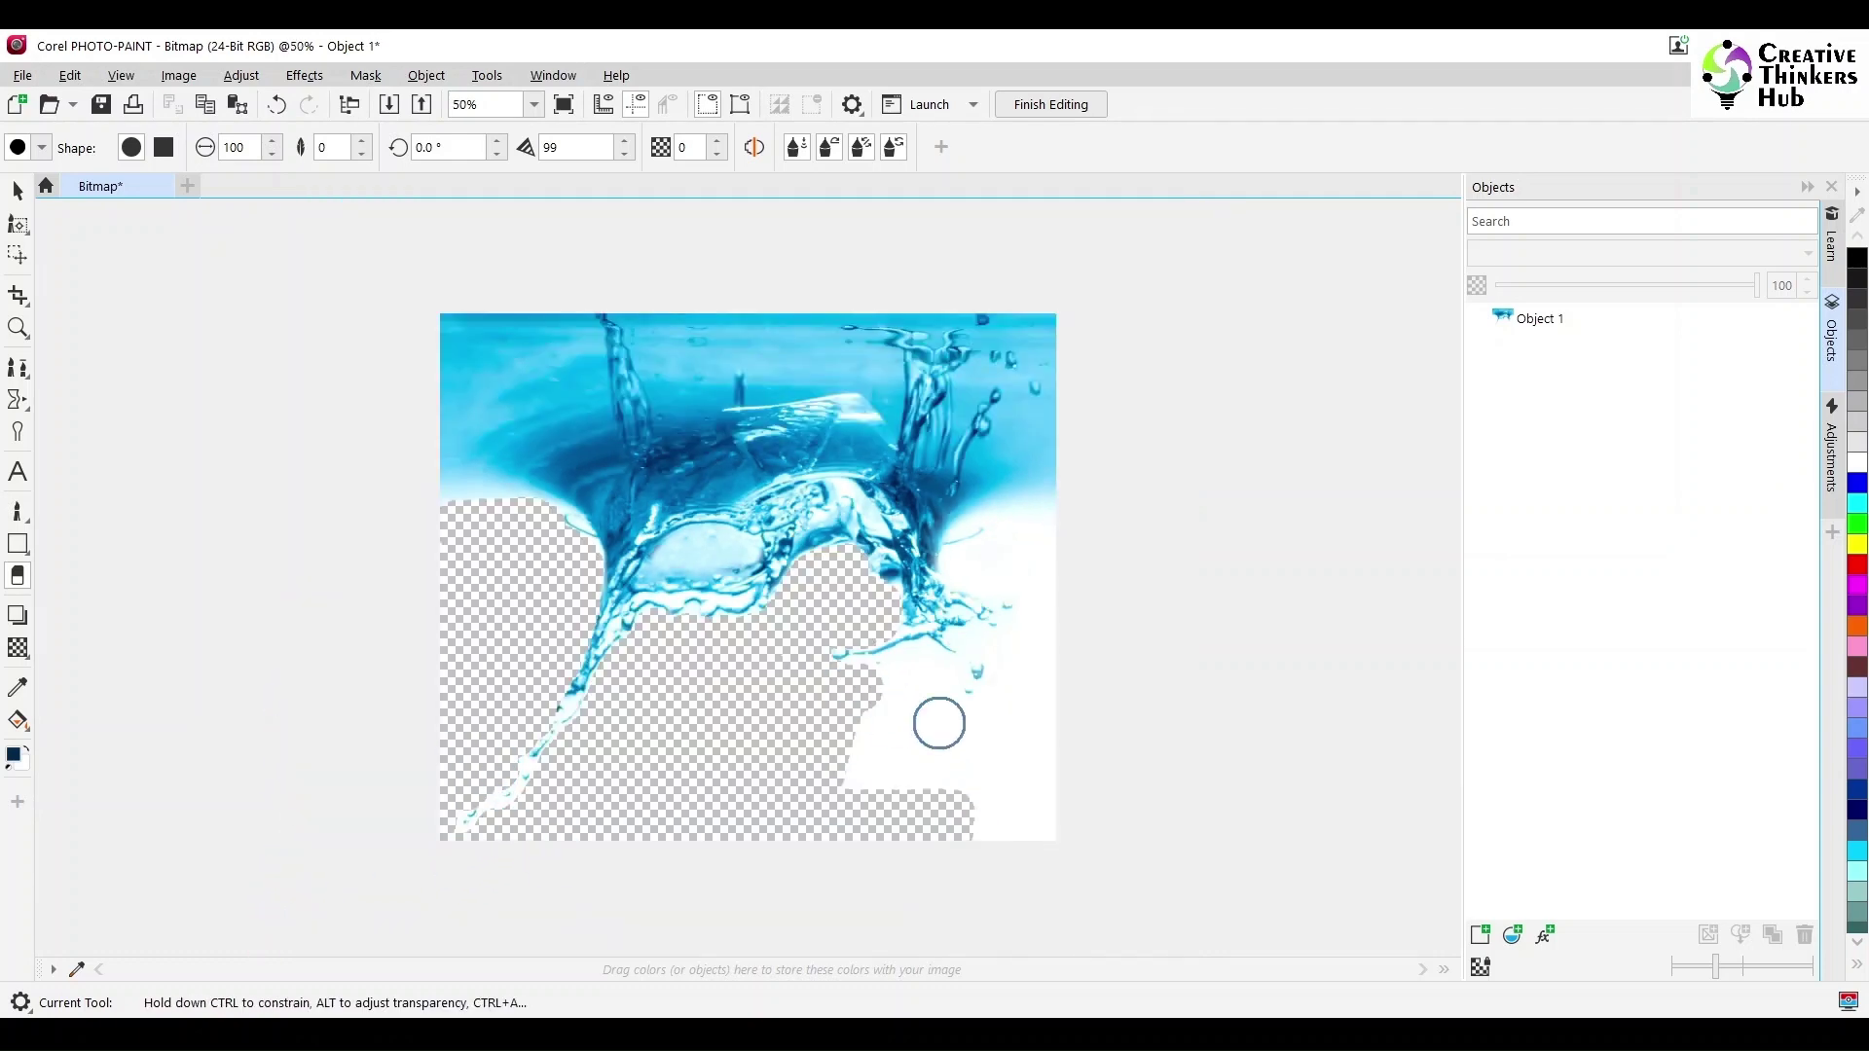
scroll(947, 743, "up", 2)
mouse_move(960, 647)
left_mouse_down()
mouse_move(1086, 602)
mouse_move(992, 860)
mouse_move(949, 824)
mouse_move(1263, 836)
mouse_move(1398, 919)
mouse_move(1336, 526)
mouse_move(1267, 480)
mouse_move(1219, 736)
mouse_move(1246, 763)
left_mouse_up()
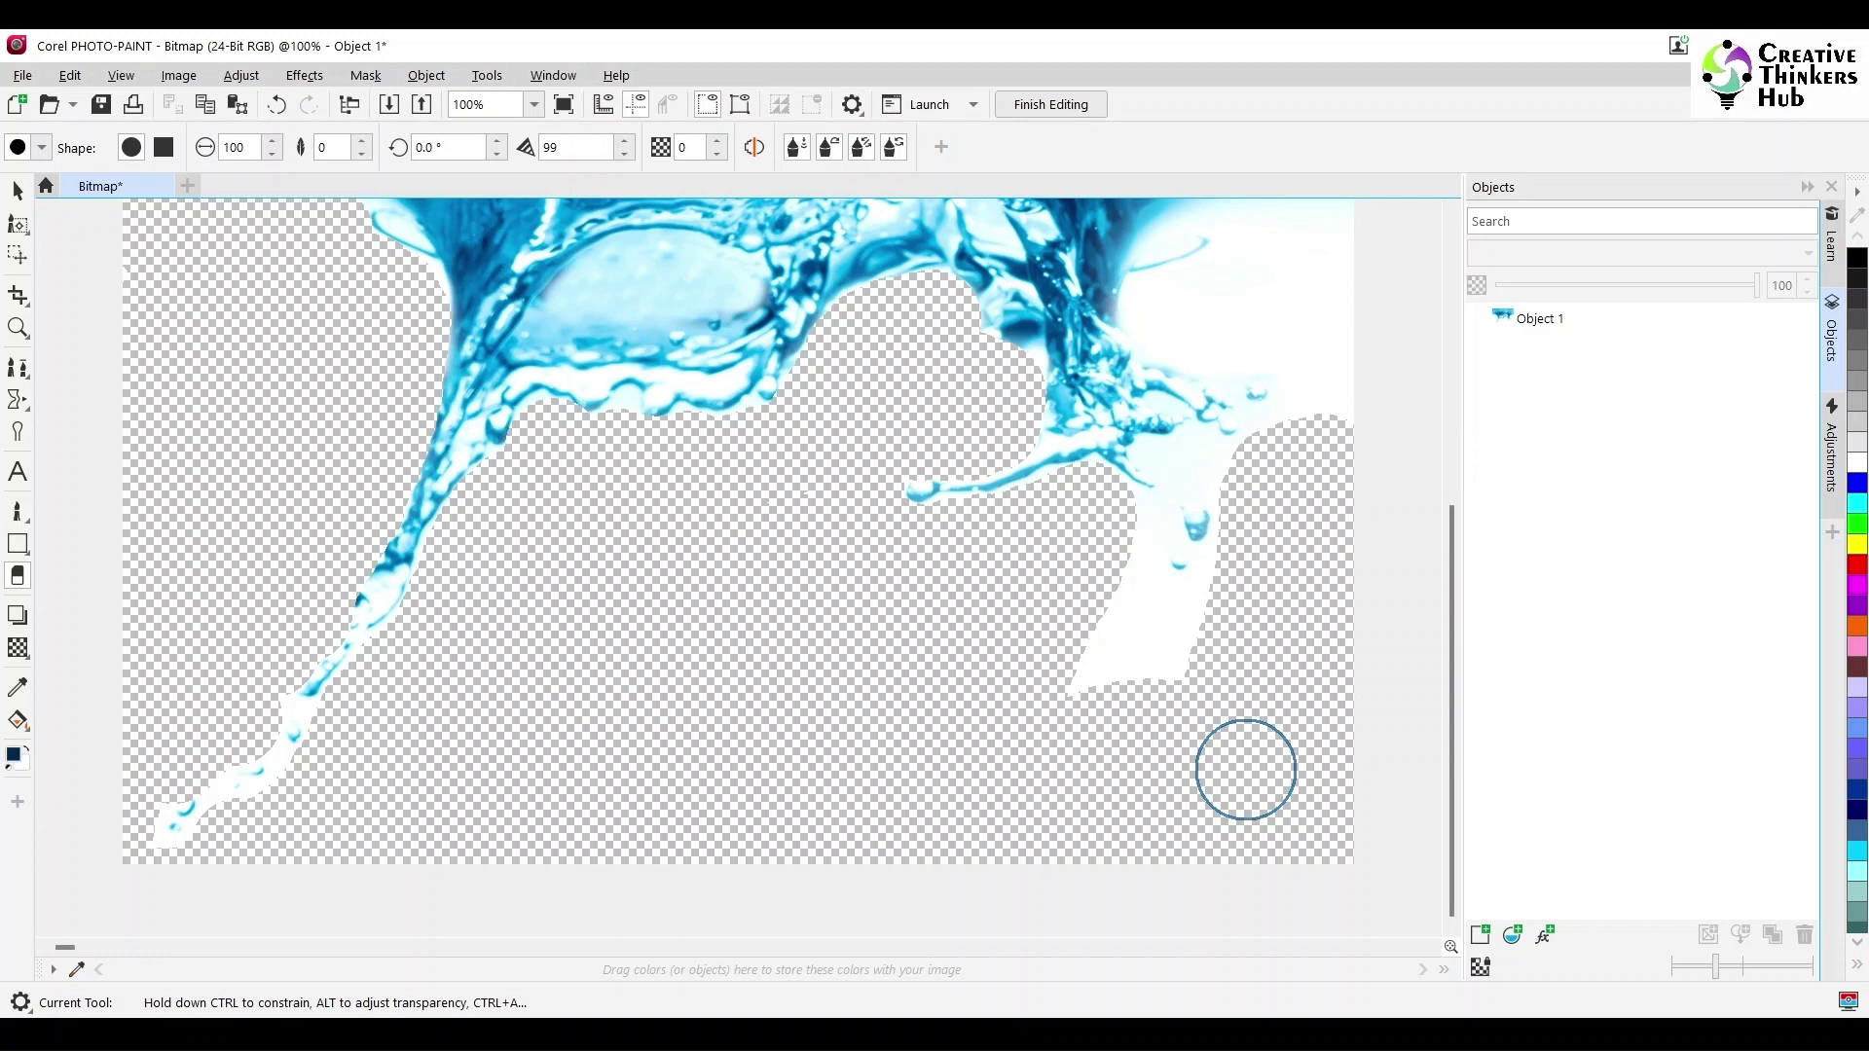
mouse_move(1139, 634)
left_mouse_down()
mouse_move(1120, 536)
mouse_move(1142, 670)
mouse_move(1234, 608)
mouse_move(1272, 509)
left_mouse_up()
scroll(1374, 435, "up", 3)
mouse_move(1373, 434)
left_mouse_down()
mouse_move(1295, 448)
mouse_move(1179, 530)
mouse_move(1345, 535)
mouse_move(1330, 645)
mouse_move(1280, 662)
mouse_move(1325, 701)
left_mouse_up()
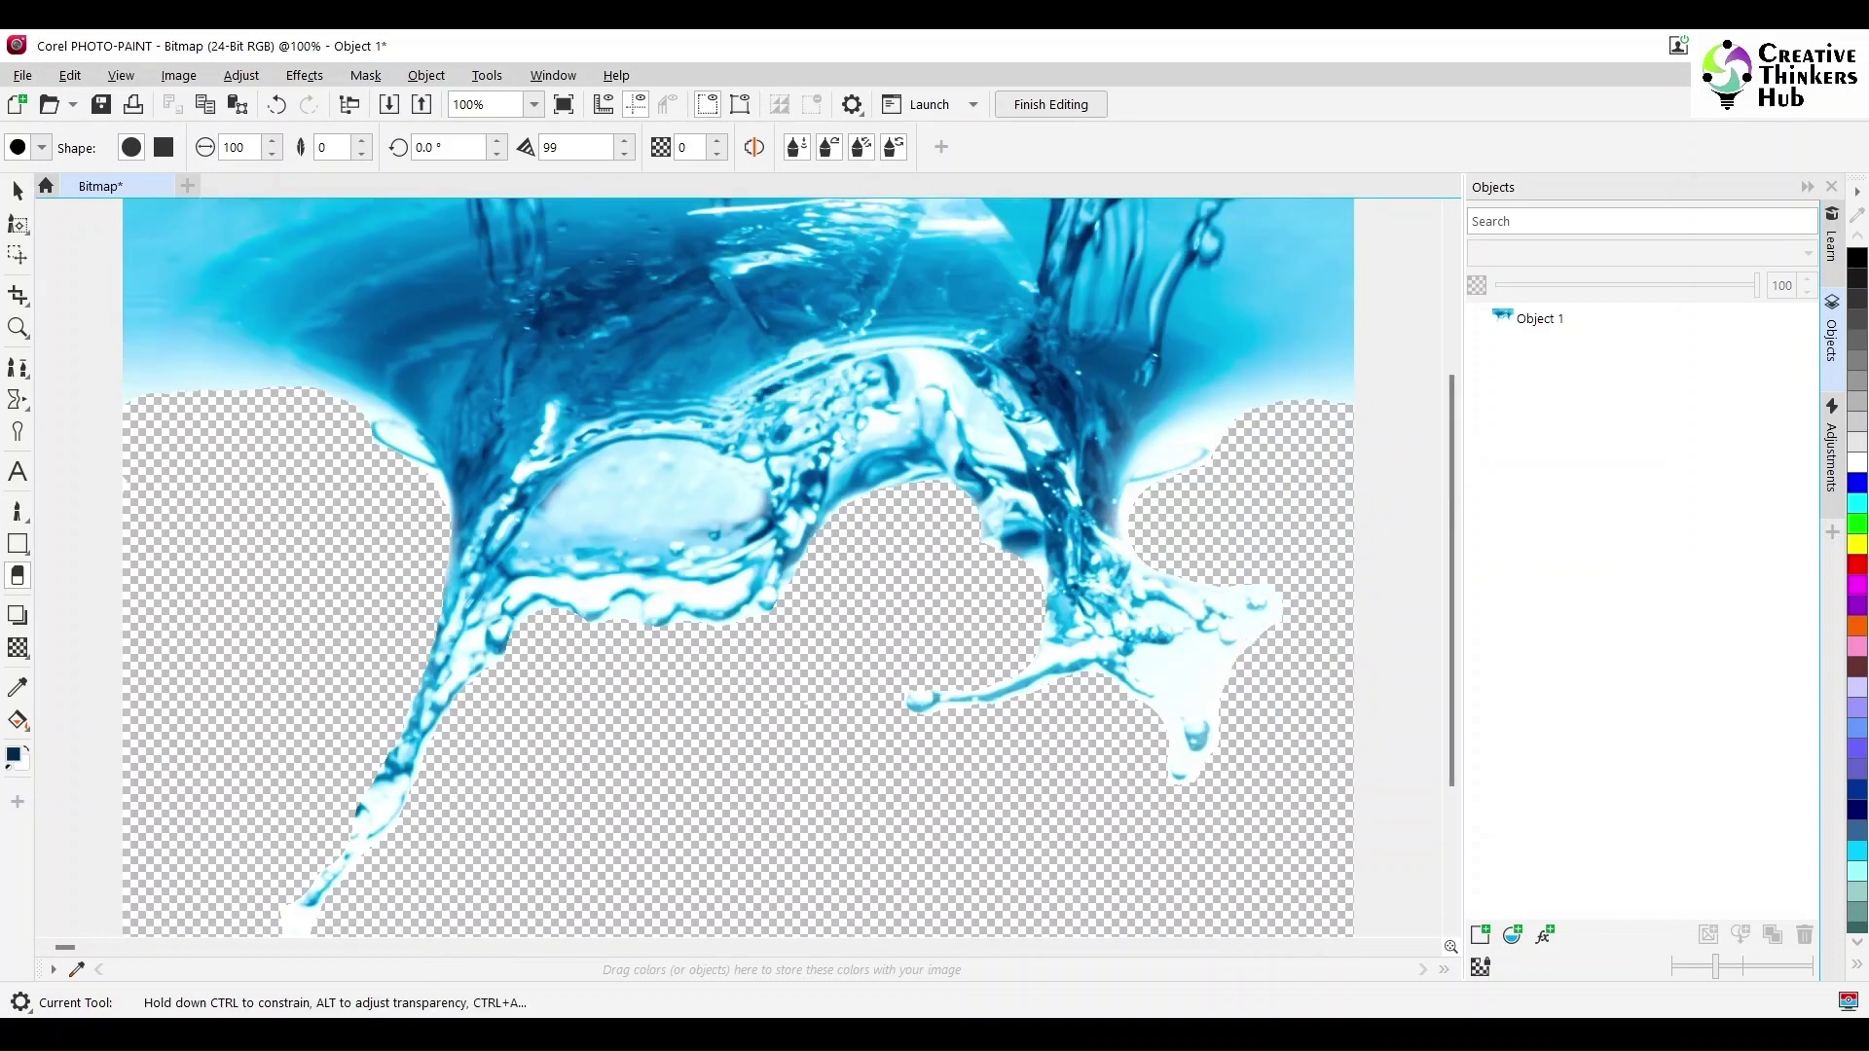
- Erase the white fringe along the splash's strands and droplets with a feathered eraser at size 50
left_click(41, 147)
left_click(152, 190)
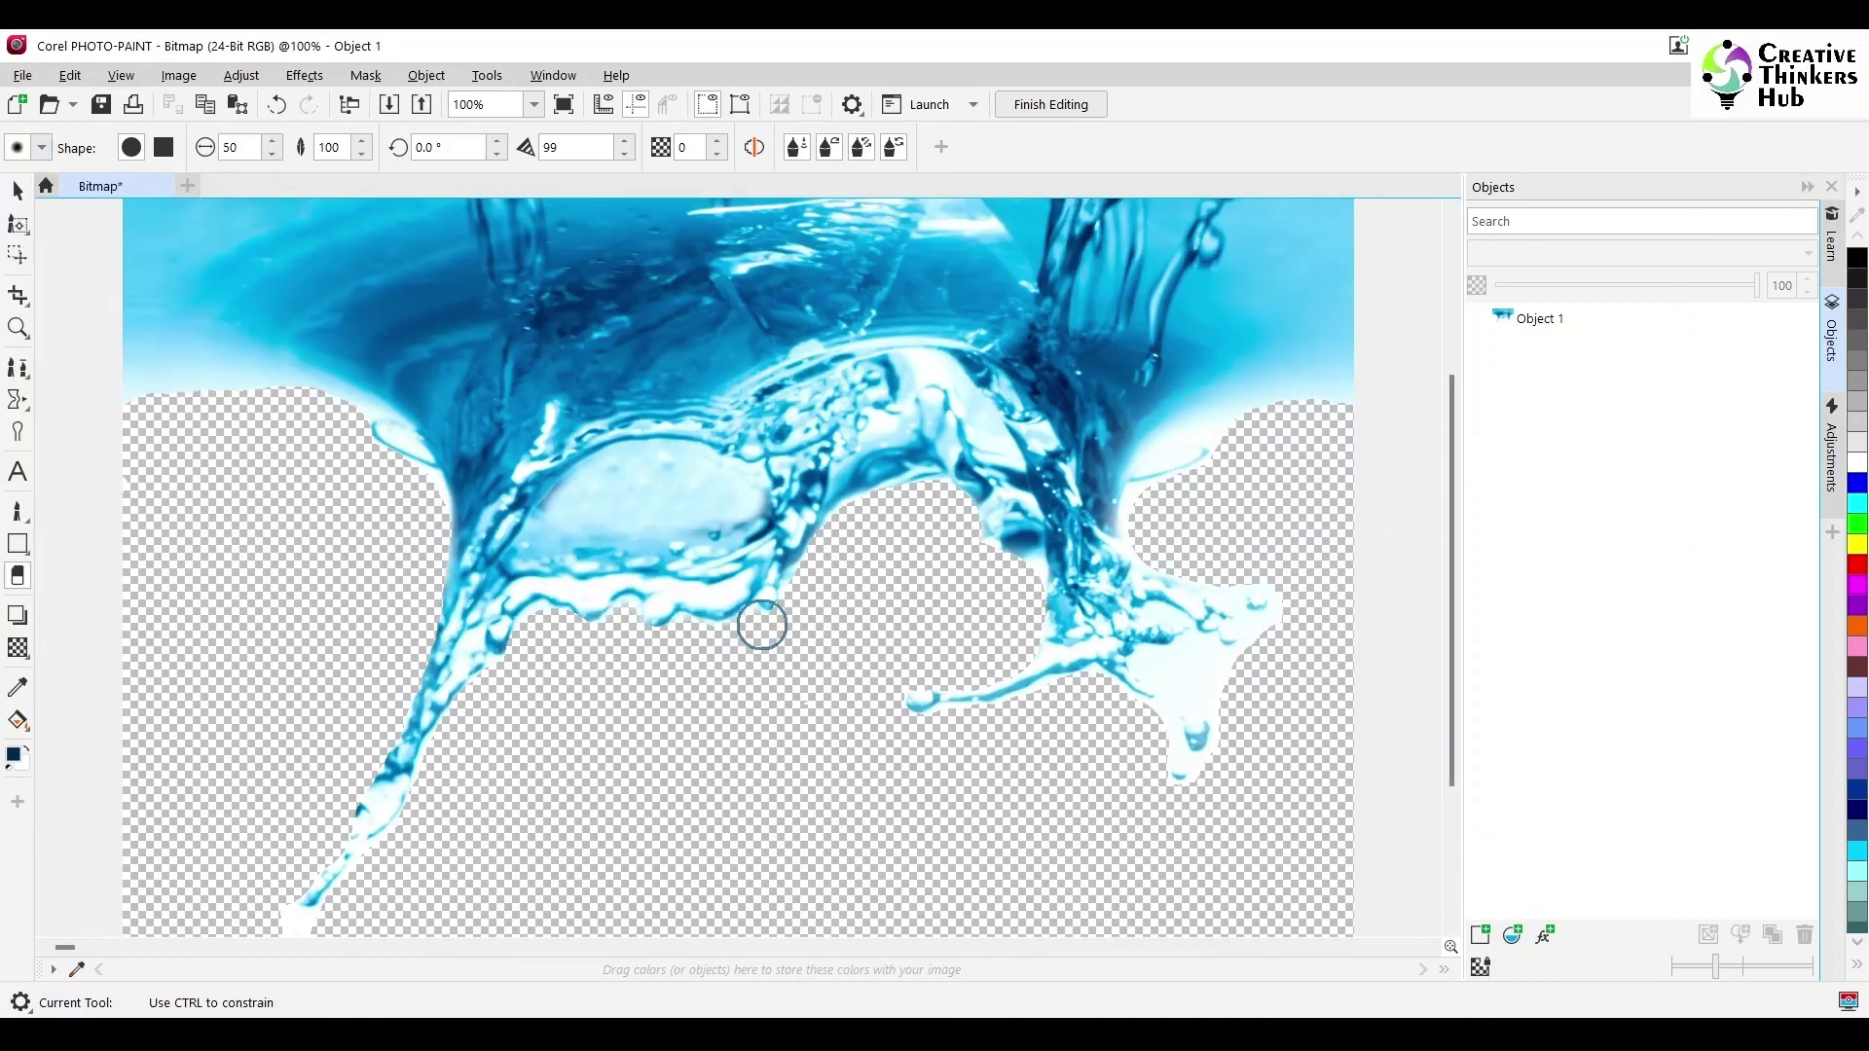
mouse_move(362, 417)
left_mouse_down()
mouse_move(293, 395)
mouse_move(141, 402)
mouse_move(347, 434)
left_mouse_up()
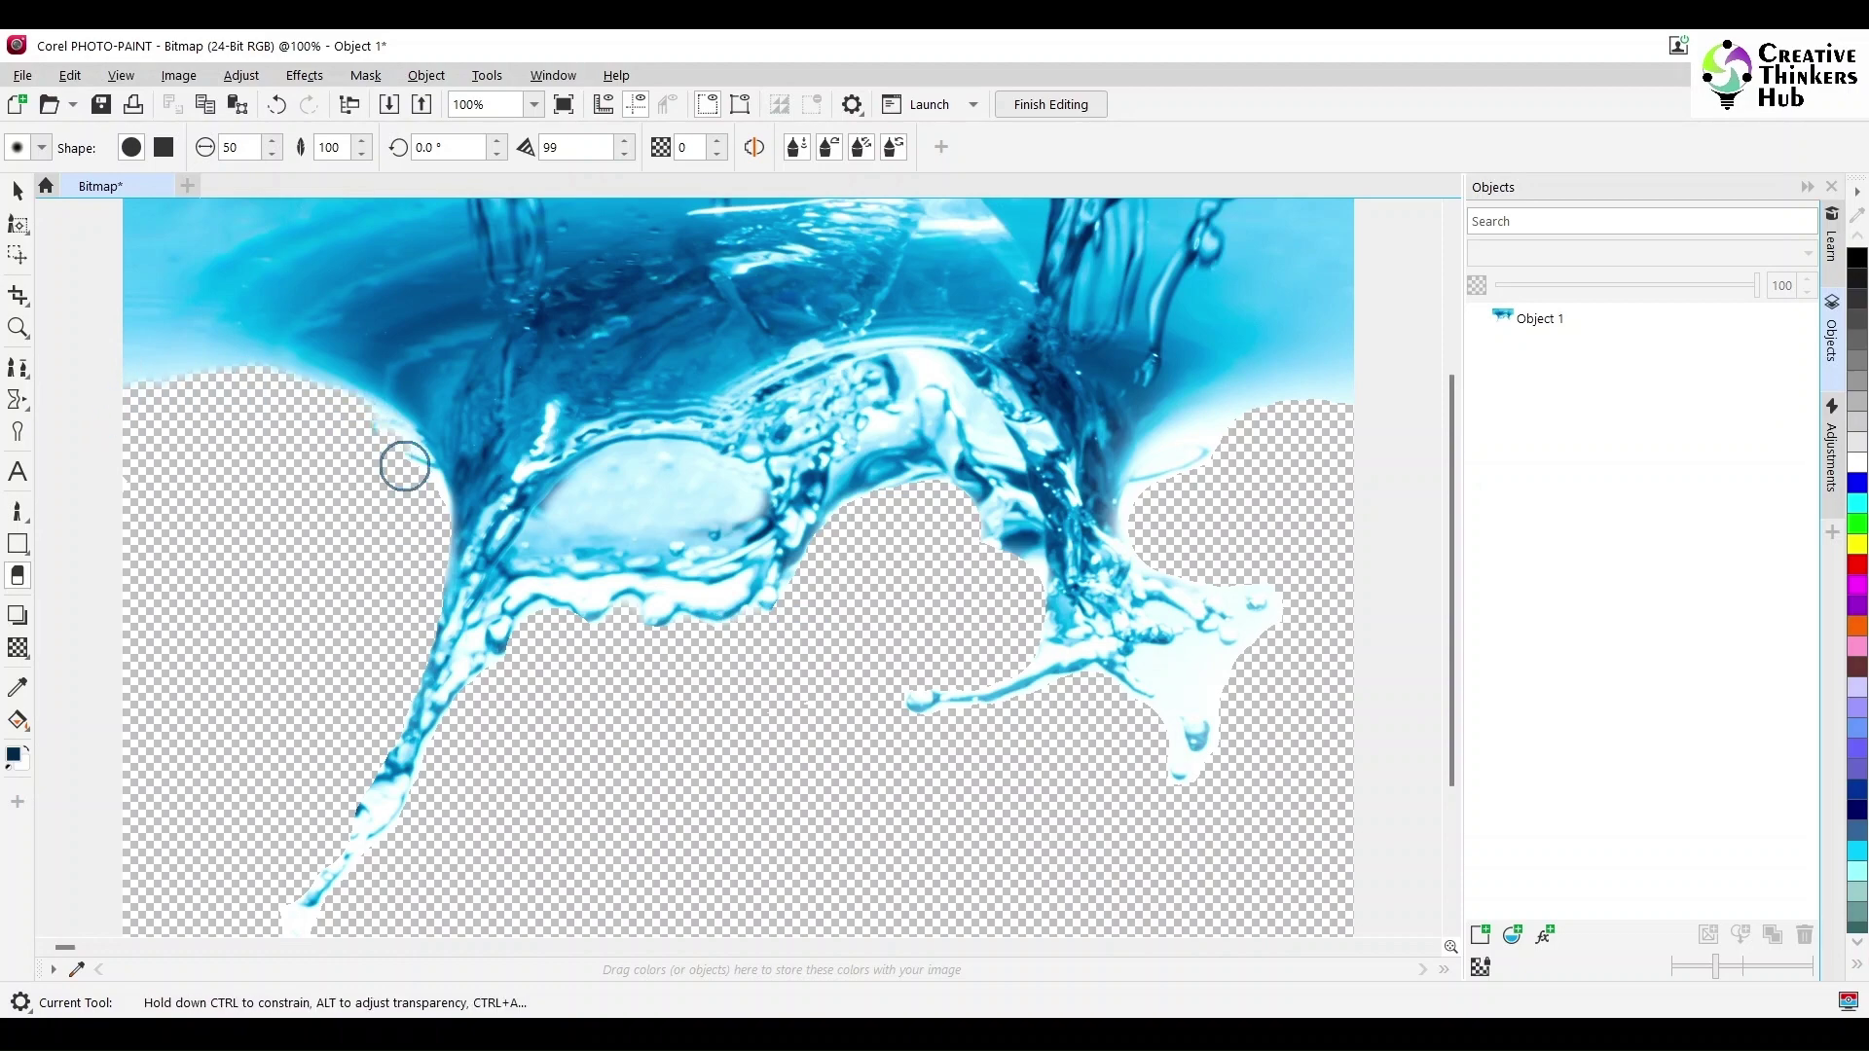
mouse_move(440, 504)
left_mouse_down()
mouse_move(391, 707)
mouse_move(277, 921)
mouse_move(513, 900)
mouse_move(232, 919)
mouse_move(285, 877)
mouse_move(220, 892)
mouse_move(268, 921)
mouse_move(330, 844)
left_mouse_up()
scroll(275, 925, "down", 1)
scroll(161, 923, "down", 1)
left_click_drag(162, 933, 172, 900)
mouse_move(172, 899)
left_mouse_down()
mouse_move(209, 861)
mouse_move(159, 853)
left_mouse_up()
left_click_drag(316, 769, 368, 704)
mouse_move(368, 704)
left_mouse_down()
mouse_move(380, 718)
mouse_move(385, 675)
mouse_move(352, 684)
left_mouse_up()
scroll(665, 613, "up", 1)
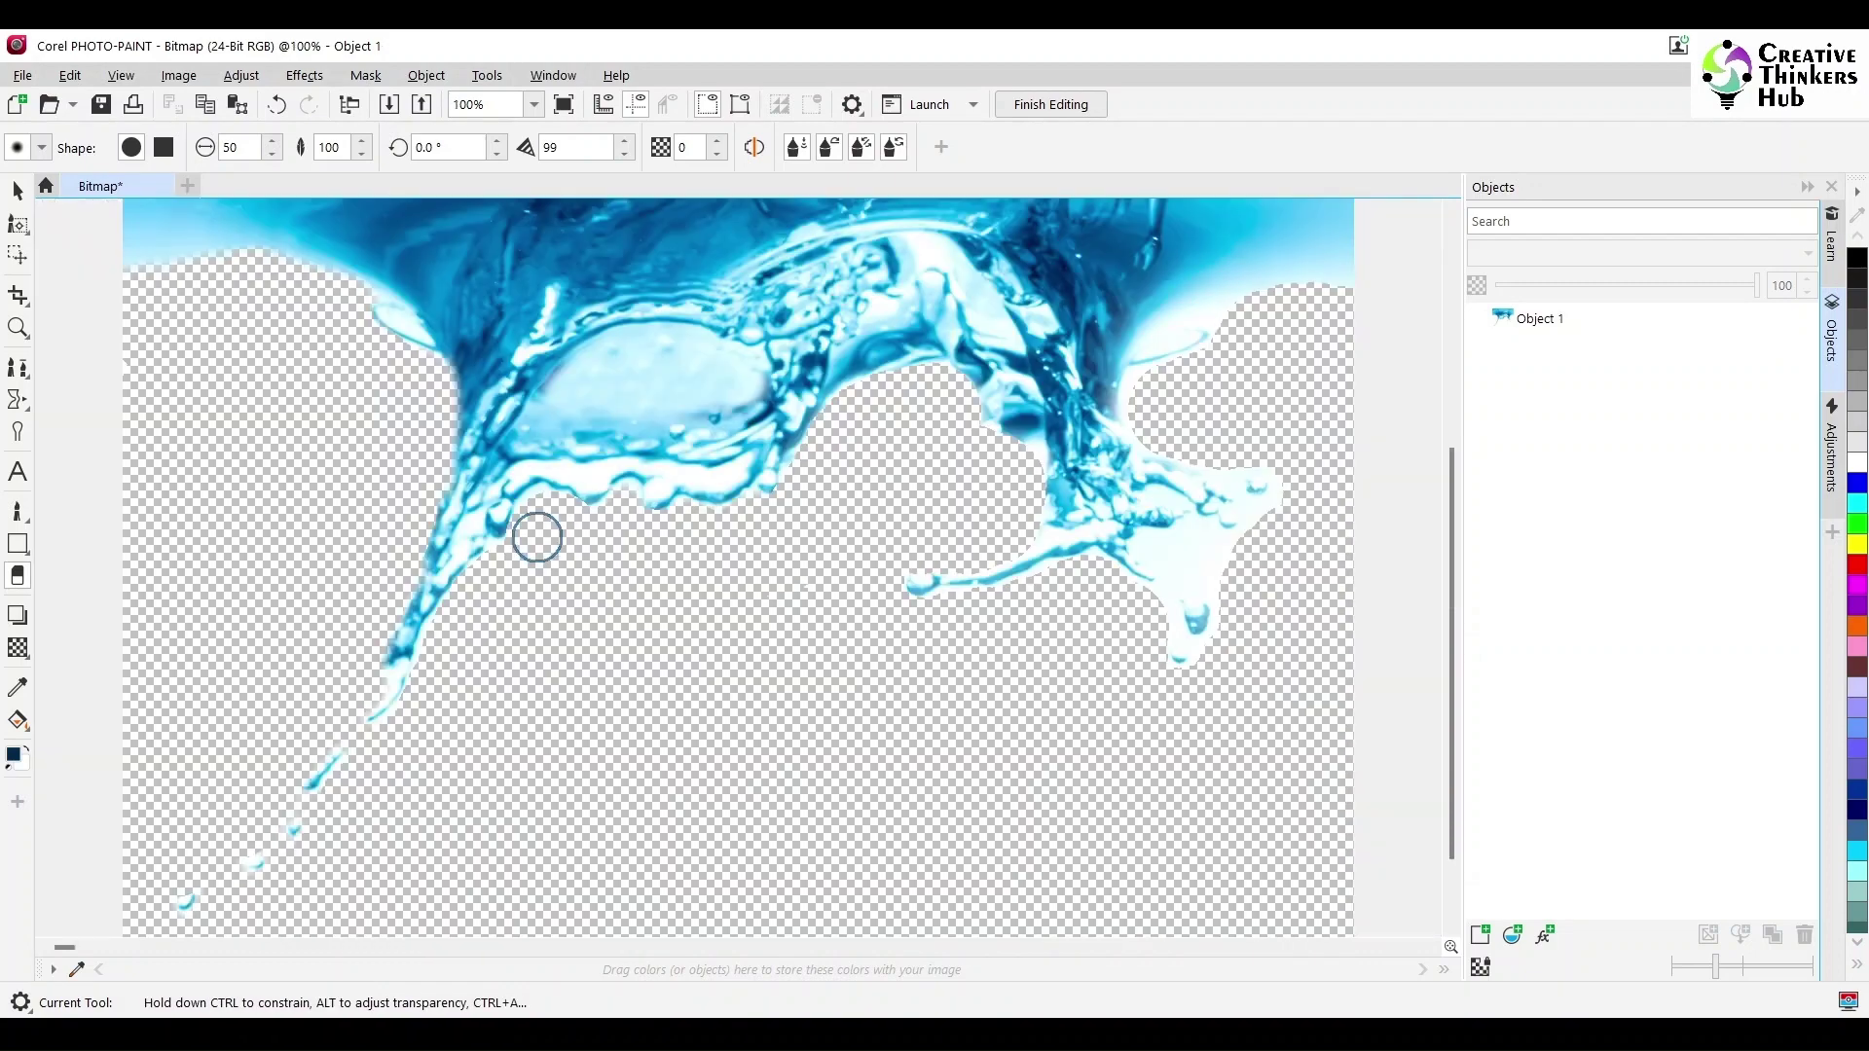
mouse_move(450, 598)
left_mouse_down()
mouse_move(517, 536)
mouse_move(684, 557)
left_mouse_up()
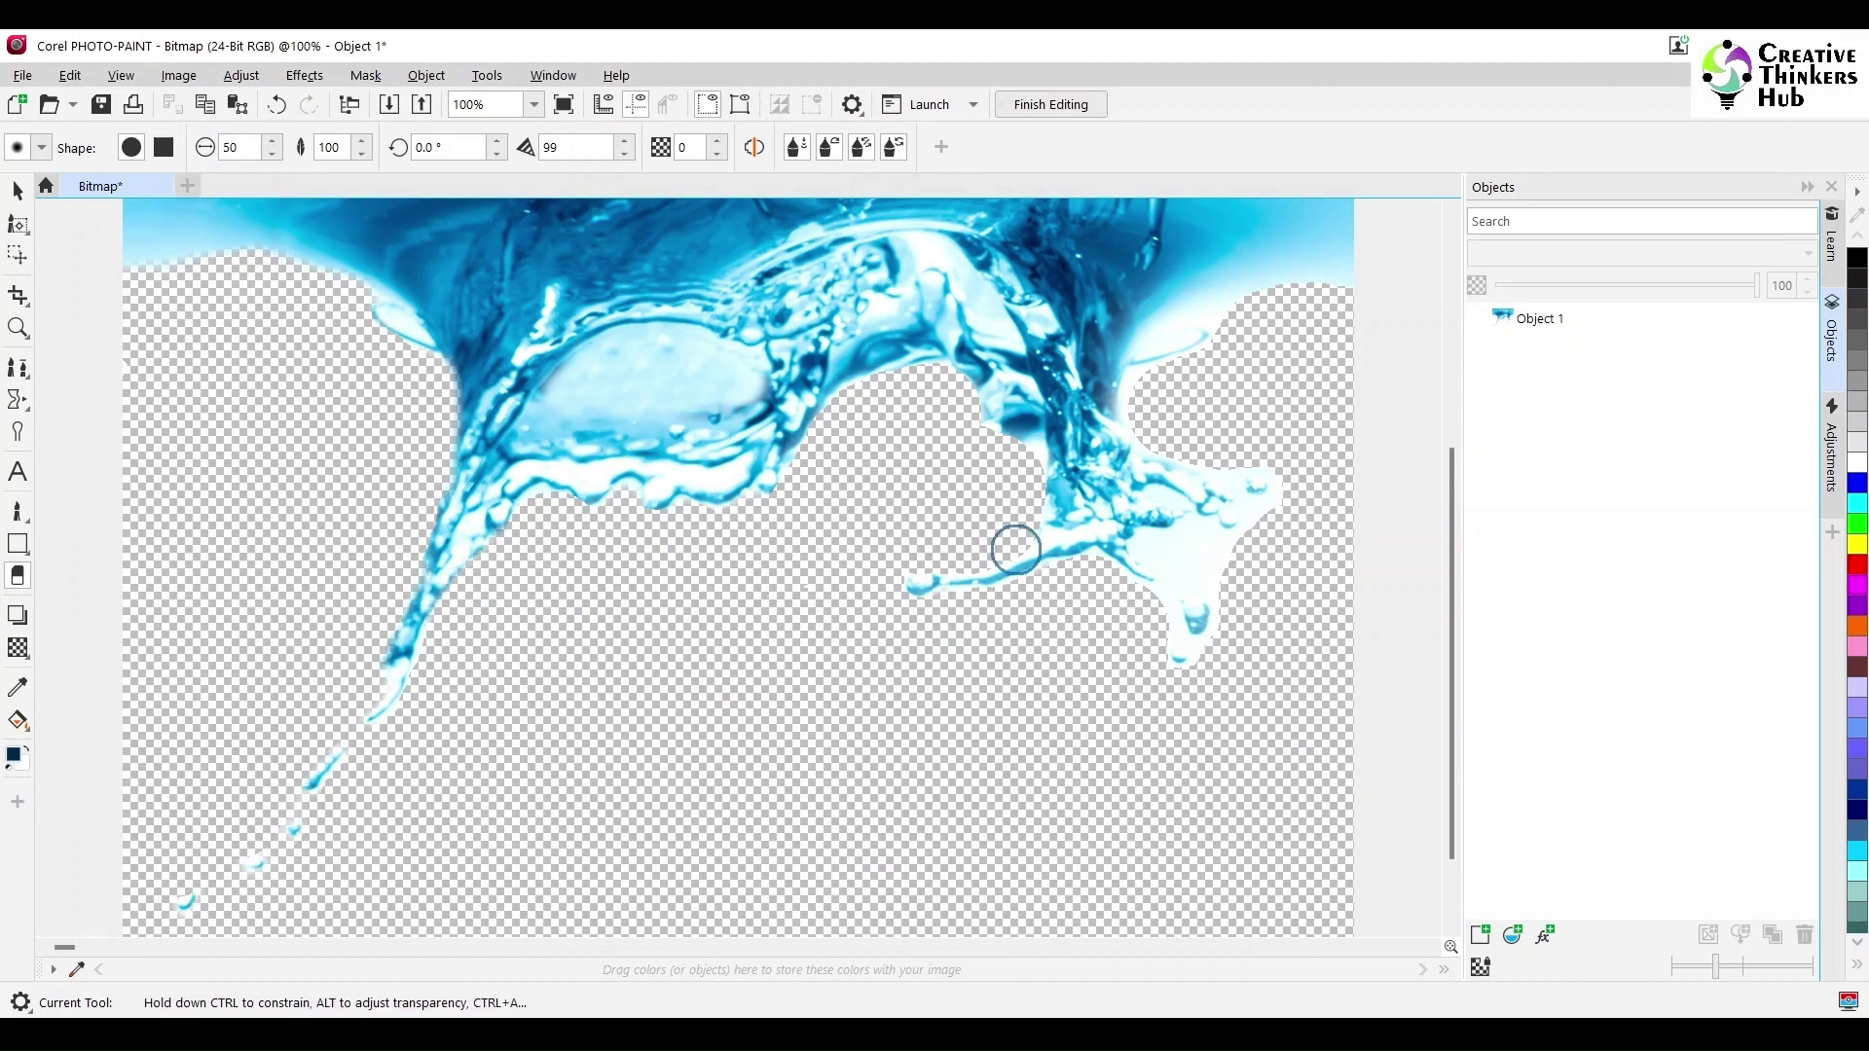
mouse_move(1152, 621)
left_mouse_down()
mouse_move(1201, 652)
mouse_move(1175, 690)
mouse_move(1228, 610)
mouse_move(1155, 554)
mouse_move(1228, 546)
mouse_move(1270, 517)
mouse_move(1138, 418)
mouse_move(1224, 323)
mouse_move(1348, 285)
left_mouse_up()
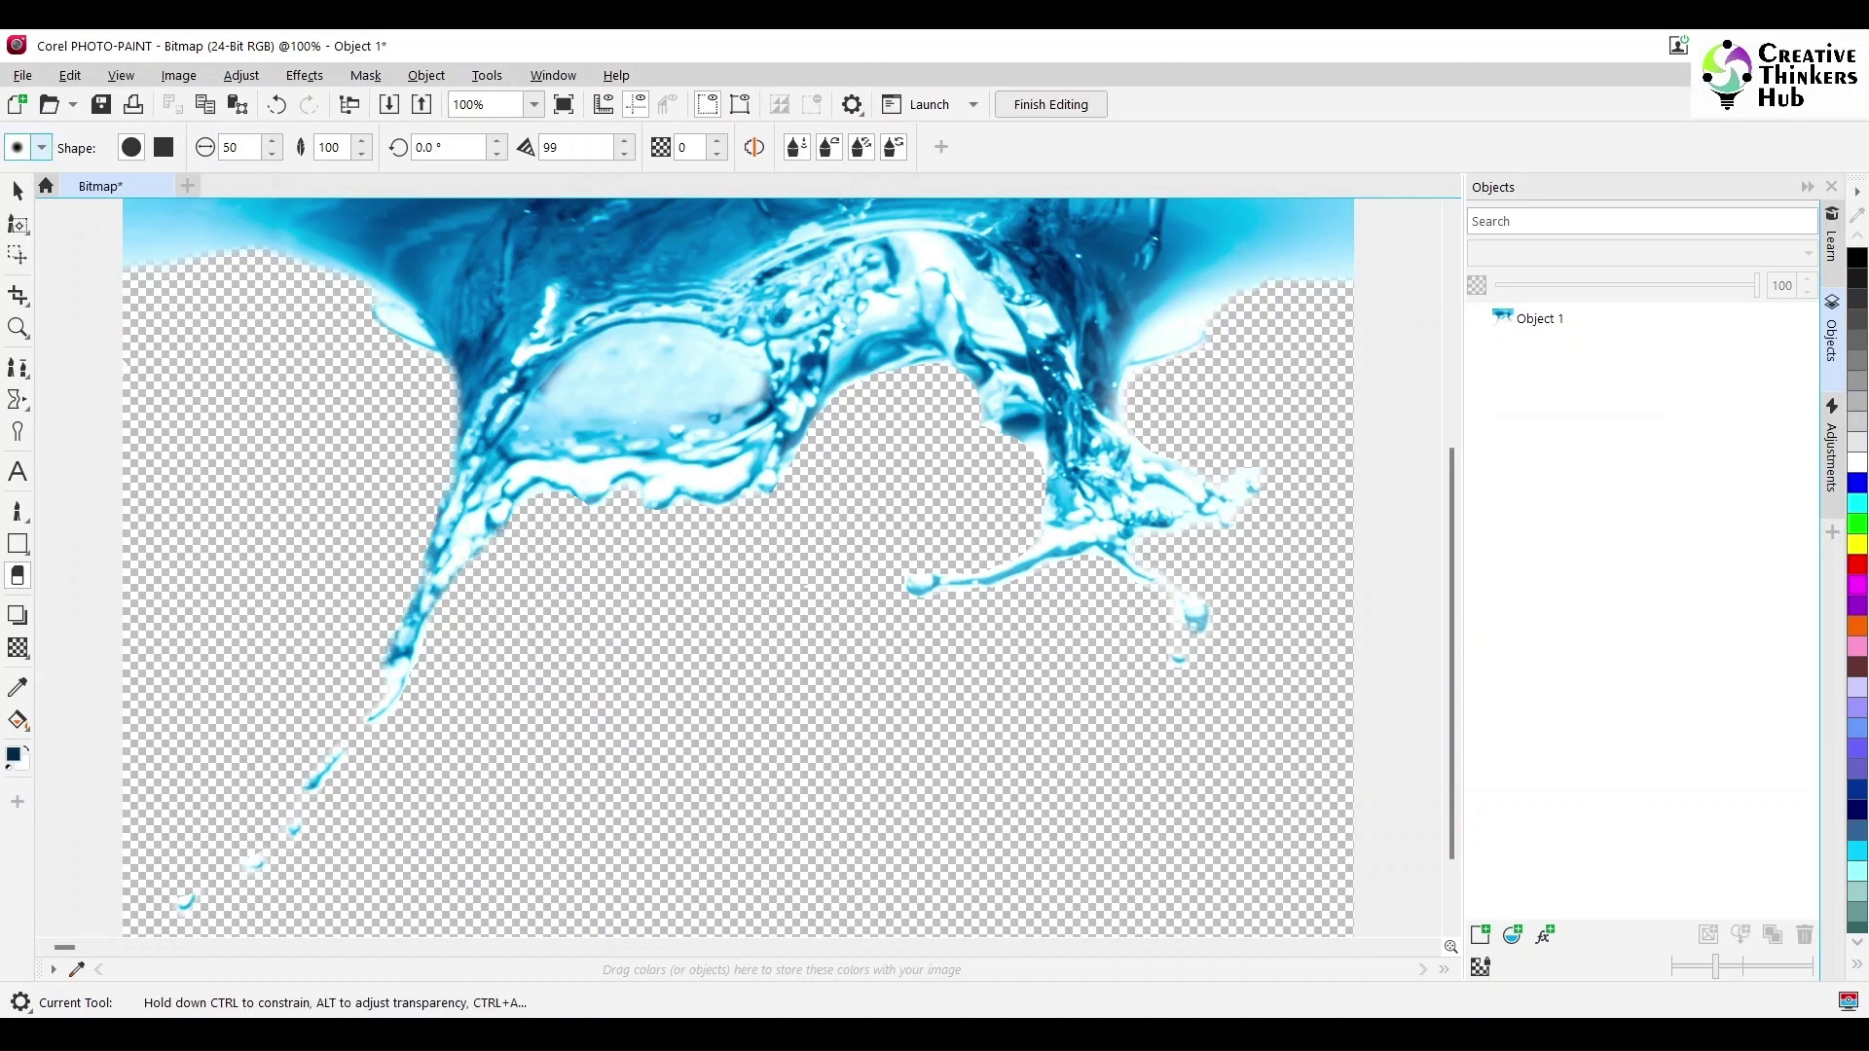
- Soften the outer edges of the splash with a soft eraser at size 57
left_click(41, 147)
left_click(384, 302)
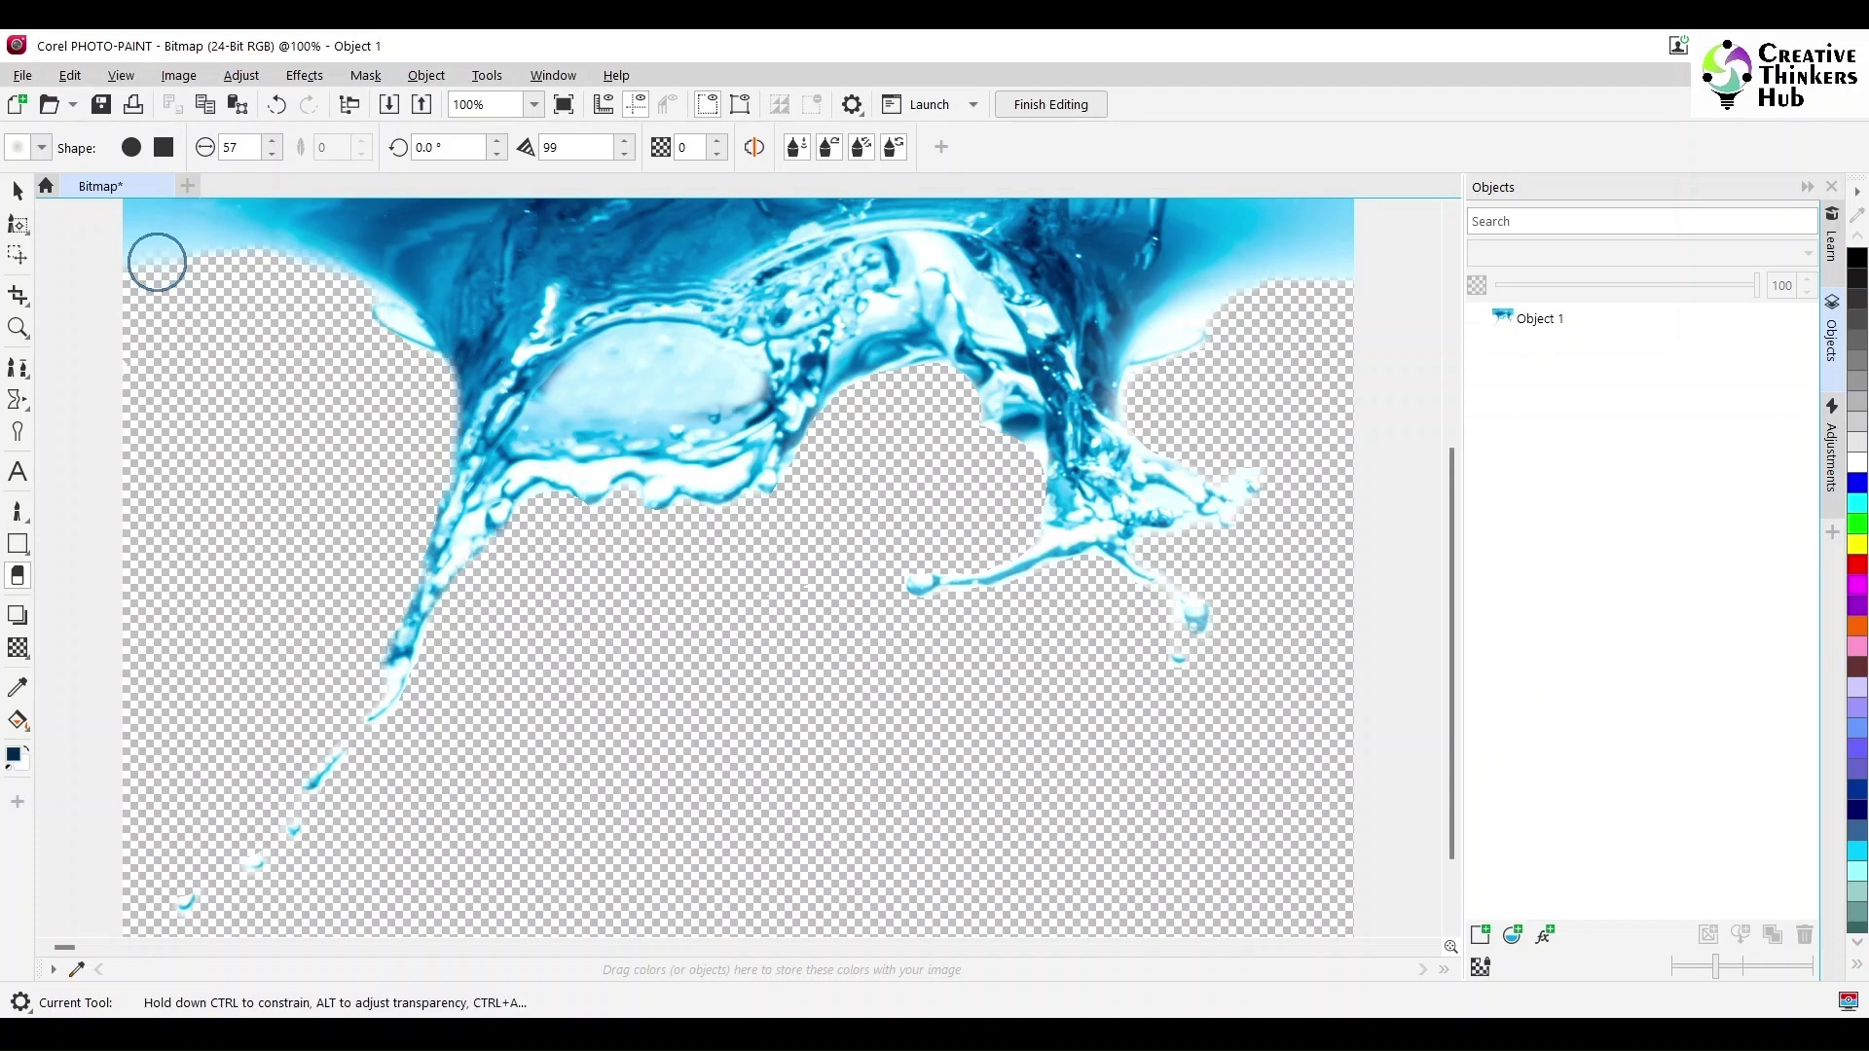
left_click_drag(142, 262, 386, 292)
mouse_move(266, 235)
left_mouse_down()
mouse_move(432, 404)
mouse_move(408, 280)
mouse_move(446, 467)
mouse_move(329, 796)
mouse_move(456, 567)
mouse_move(605, 489)
mouse_move(718, 497)
mouse_move(957, 390)
mouse_move(1014, 555)
mouse_move(961, 596)
left_mouse_up()
left_click_drag(1110, 608, 1161, 620)
left_click_drag(1202, 463, 1264, 297)
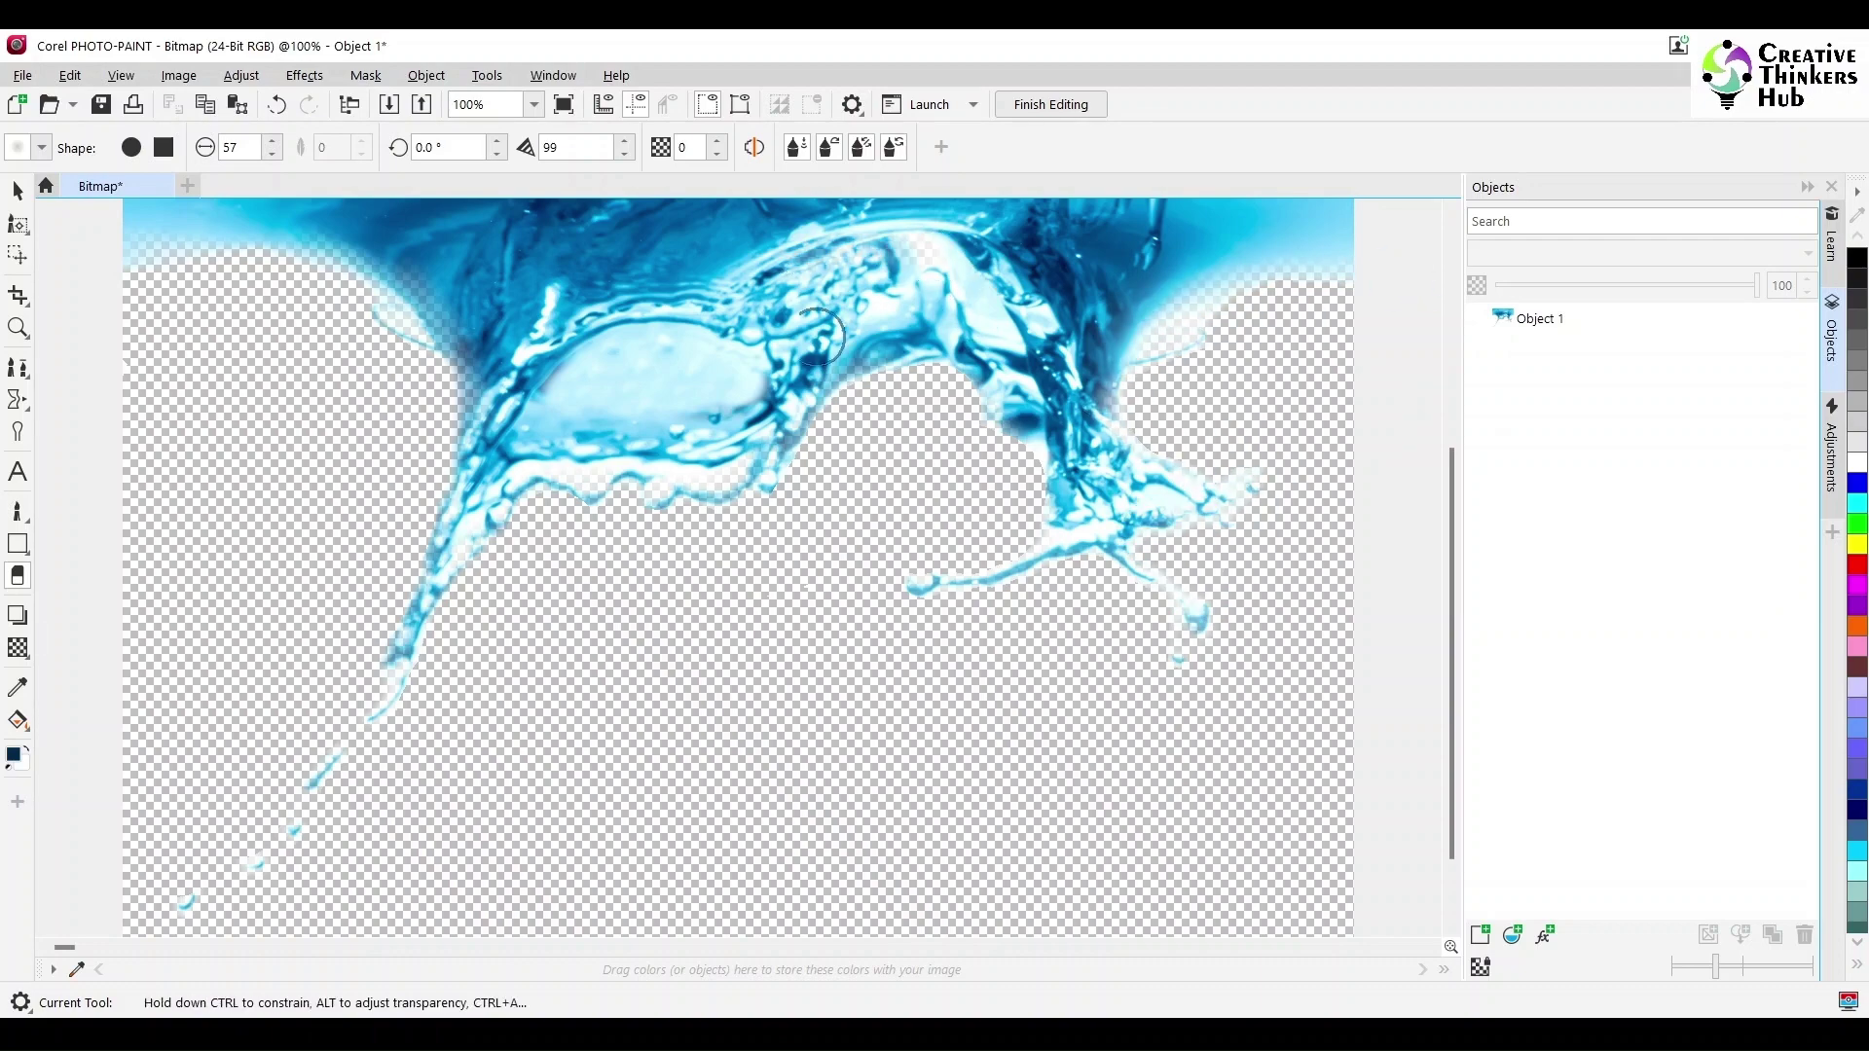
- Partly erase the inner highlights of the splash with the soft eraser and finish the bitmap editing
mouse_move(692, 352)
left_mouse_down()
mouse_move(564, 450)
mouse_move(865, 275)
mouse_move(951, 301)
mouse_move(1038, 469)
left_mouse_up()
scroll(1038, 468, "up", 3)
mouse_move(835, 317)
left_mouse_down()
mouse_move(983, 365)
mouse_move(768, 382)
left_mouse_up()
left_click(1010, 384)
scroll(1347, 502, "down", 3)
left_click(1050, 104)
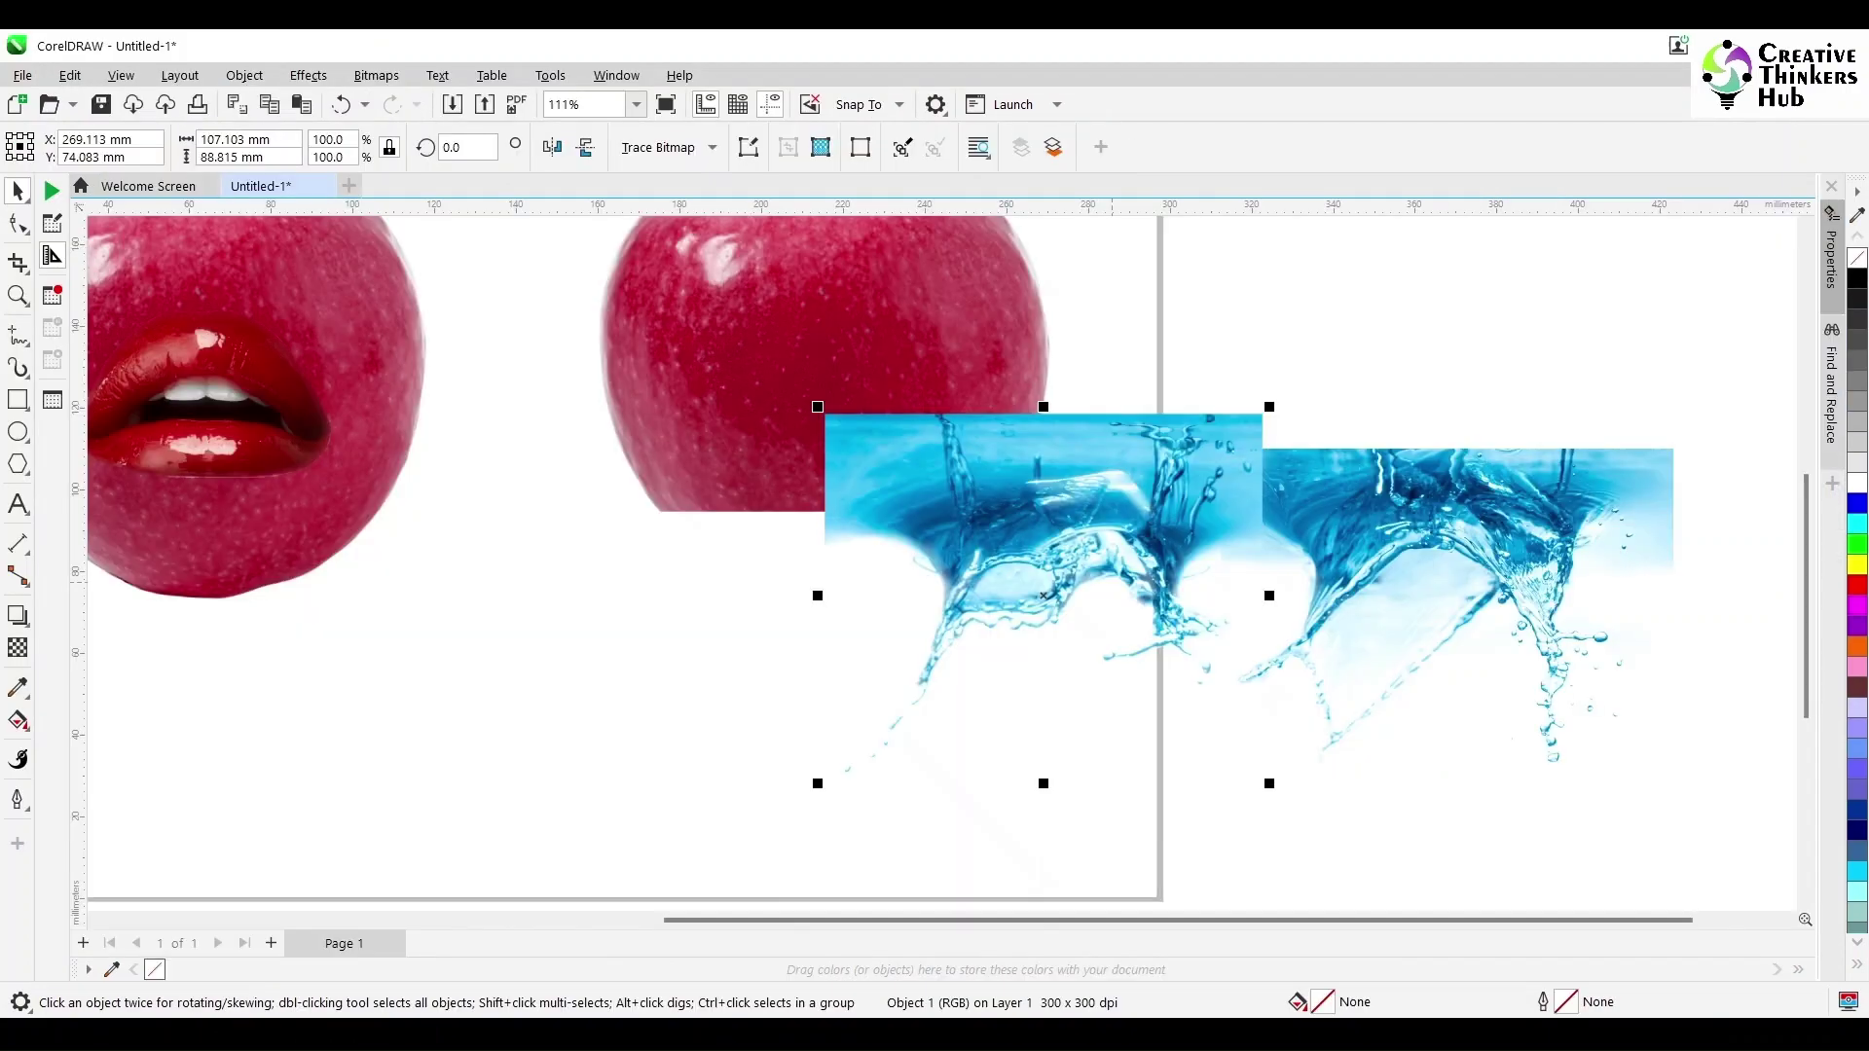
- Place the edited splash over the cropped base of the plain apple and apply a uniform transparency of 50
mouse_move(1096, 549)
left_mouse_down()
mouse_move(863, 350)
mouse_move(870, 516)
mouse_move(824, 562)
left_mouse_up()
left_click(18, 647)
left_click(53, 147)
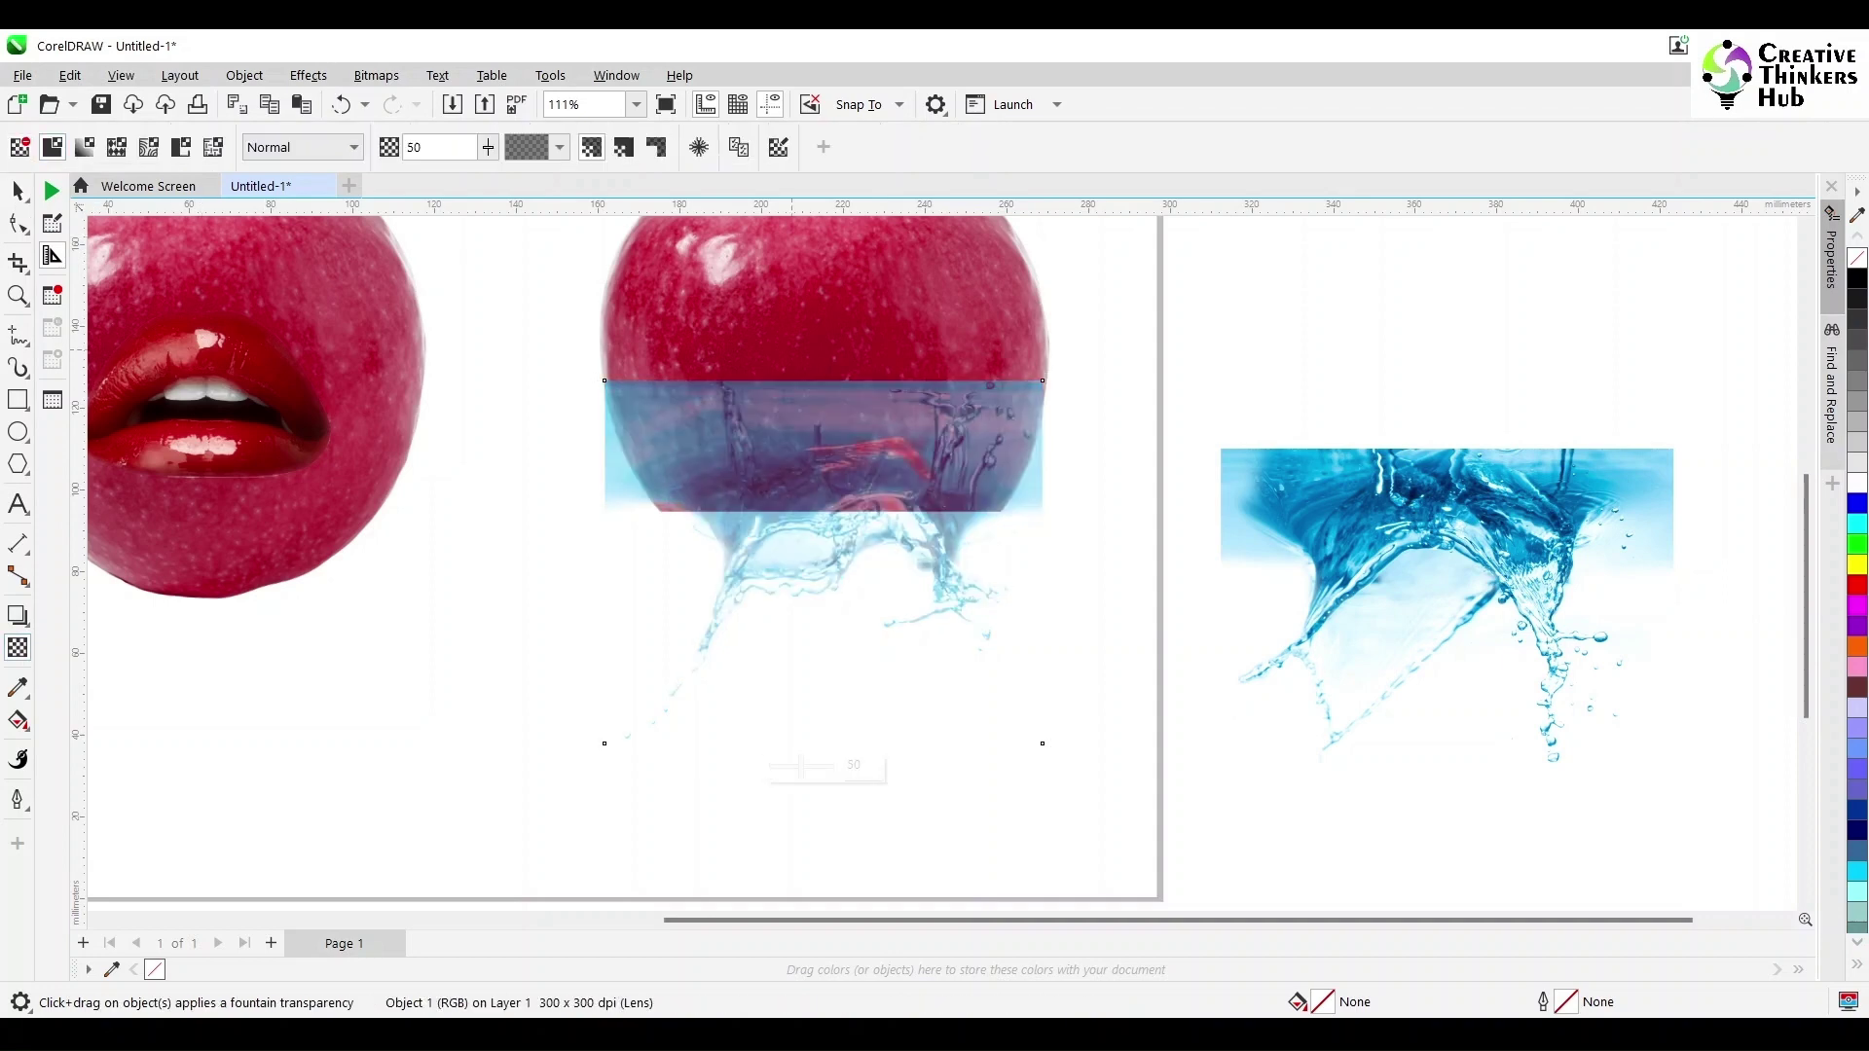
- Enlarge the splash to 115%, about 123 by 102 mm, and nudge it up and right over the apple
left_click(18, 191)
left_click_drag(1042, 744, 1059, 778)
key("Up")
key("Up")
key("Up")
key("Up")
key("Up")
key("Up")
key("Up")
key("Up")
key("Up")
key("Up")
key("Up")
key("Right")
key("Right")
key("Right")
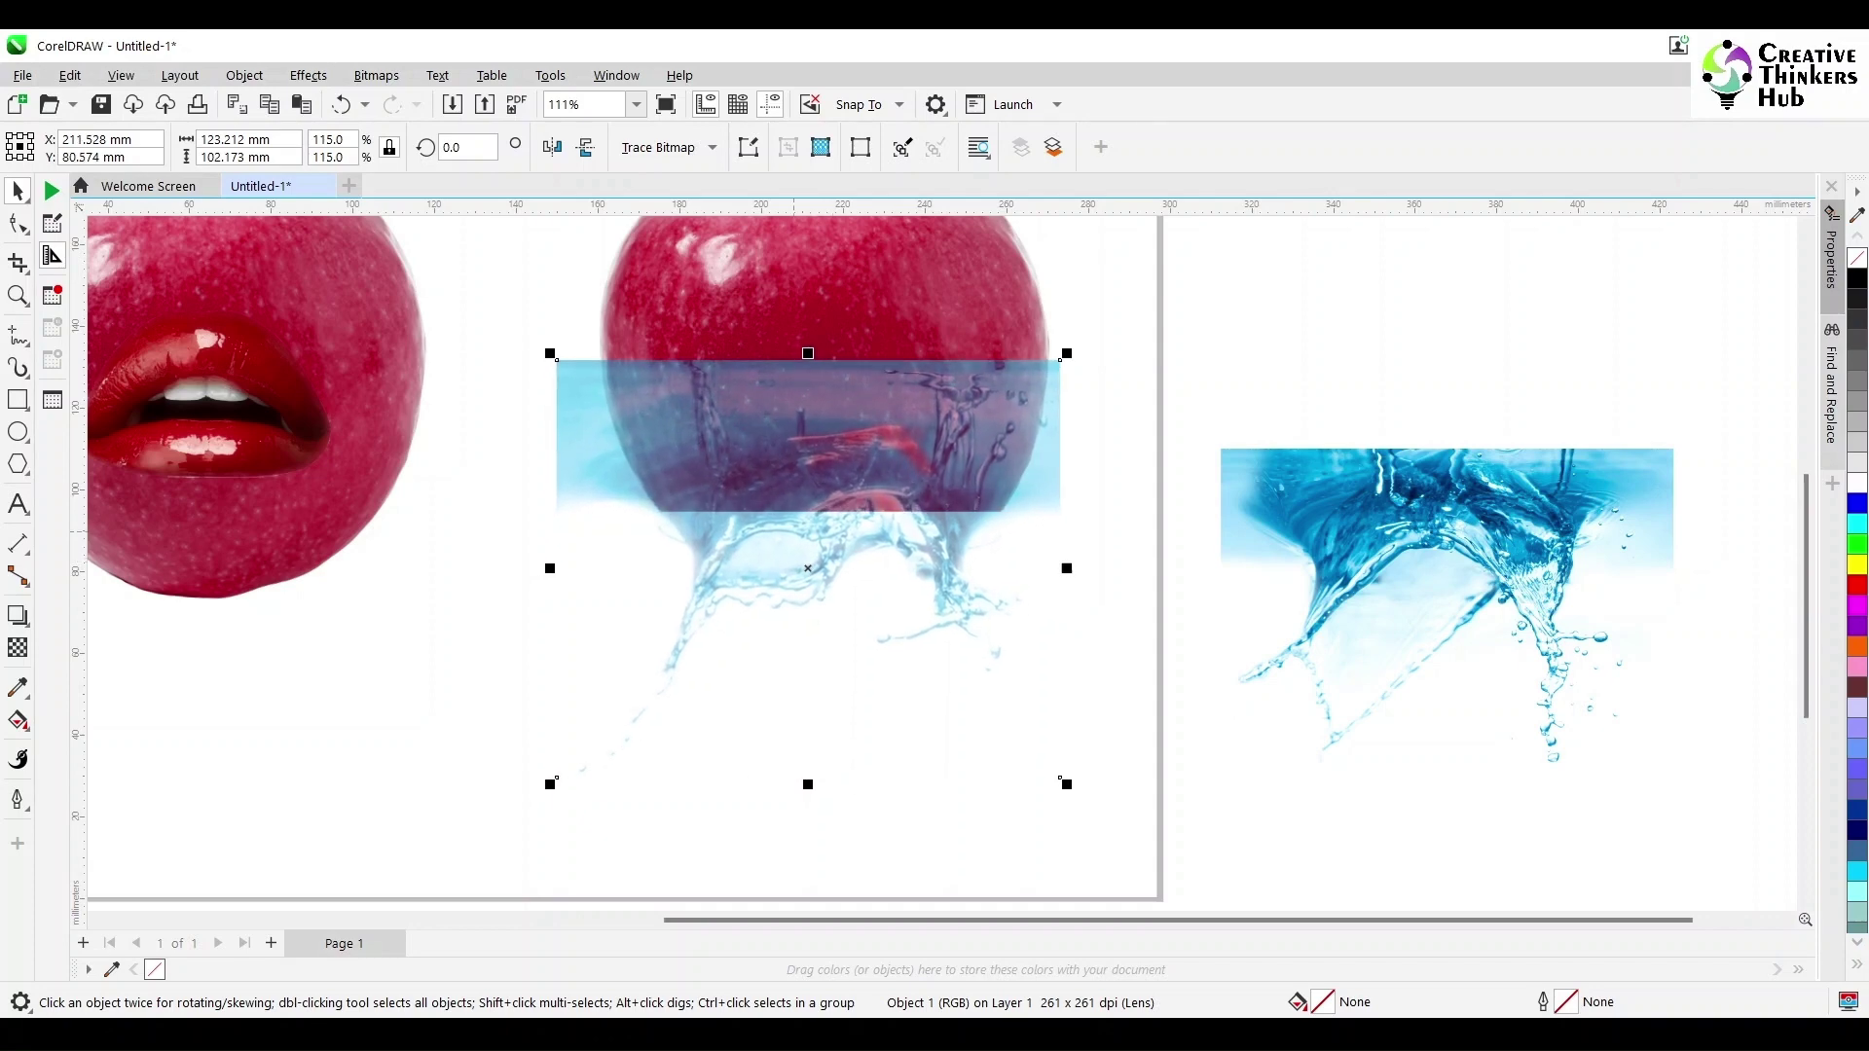
- Remove the splash's transparency and crop its sides to match the apple's width
left_click(18, 648)
left_click(19, 147)
left_click(17, 263)
left_click_drag(583, 360, 1049, 770)
left_click_drag(584, 565, 602, 564)
double_click(781, 550)
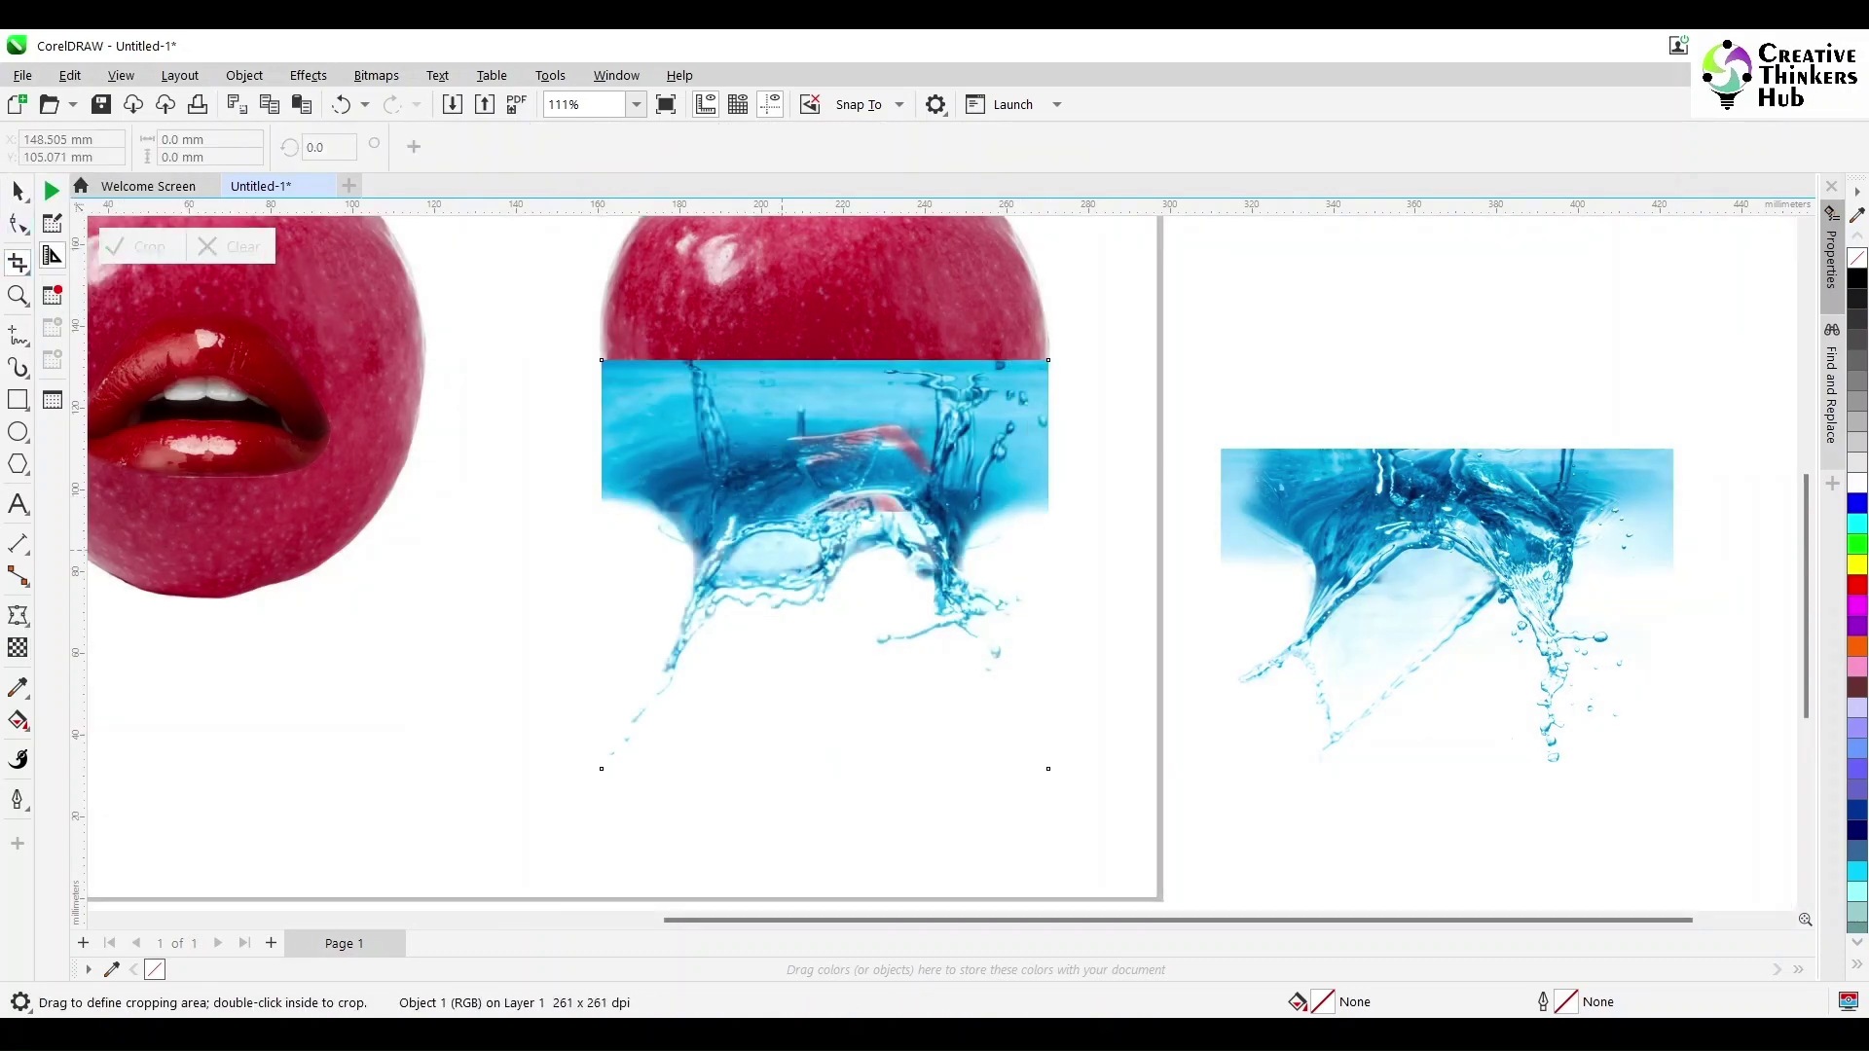
left_click(18, 614)
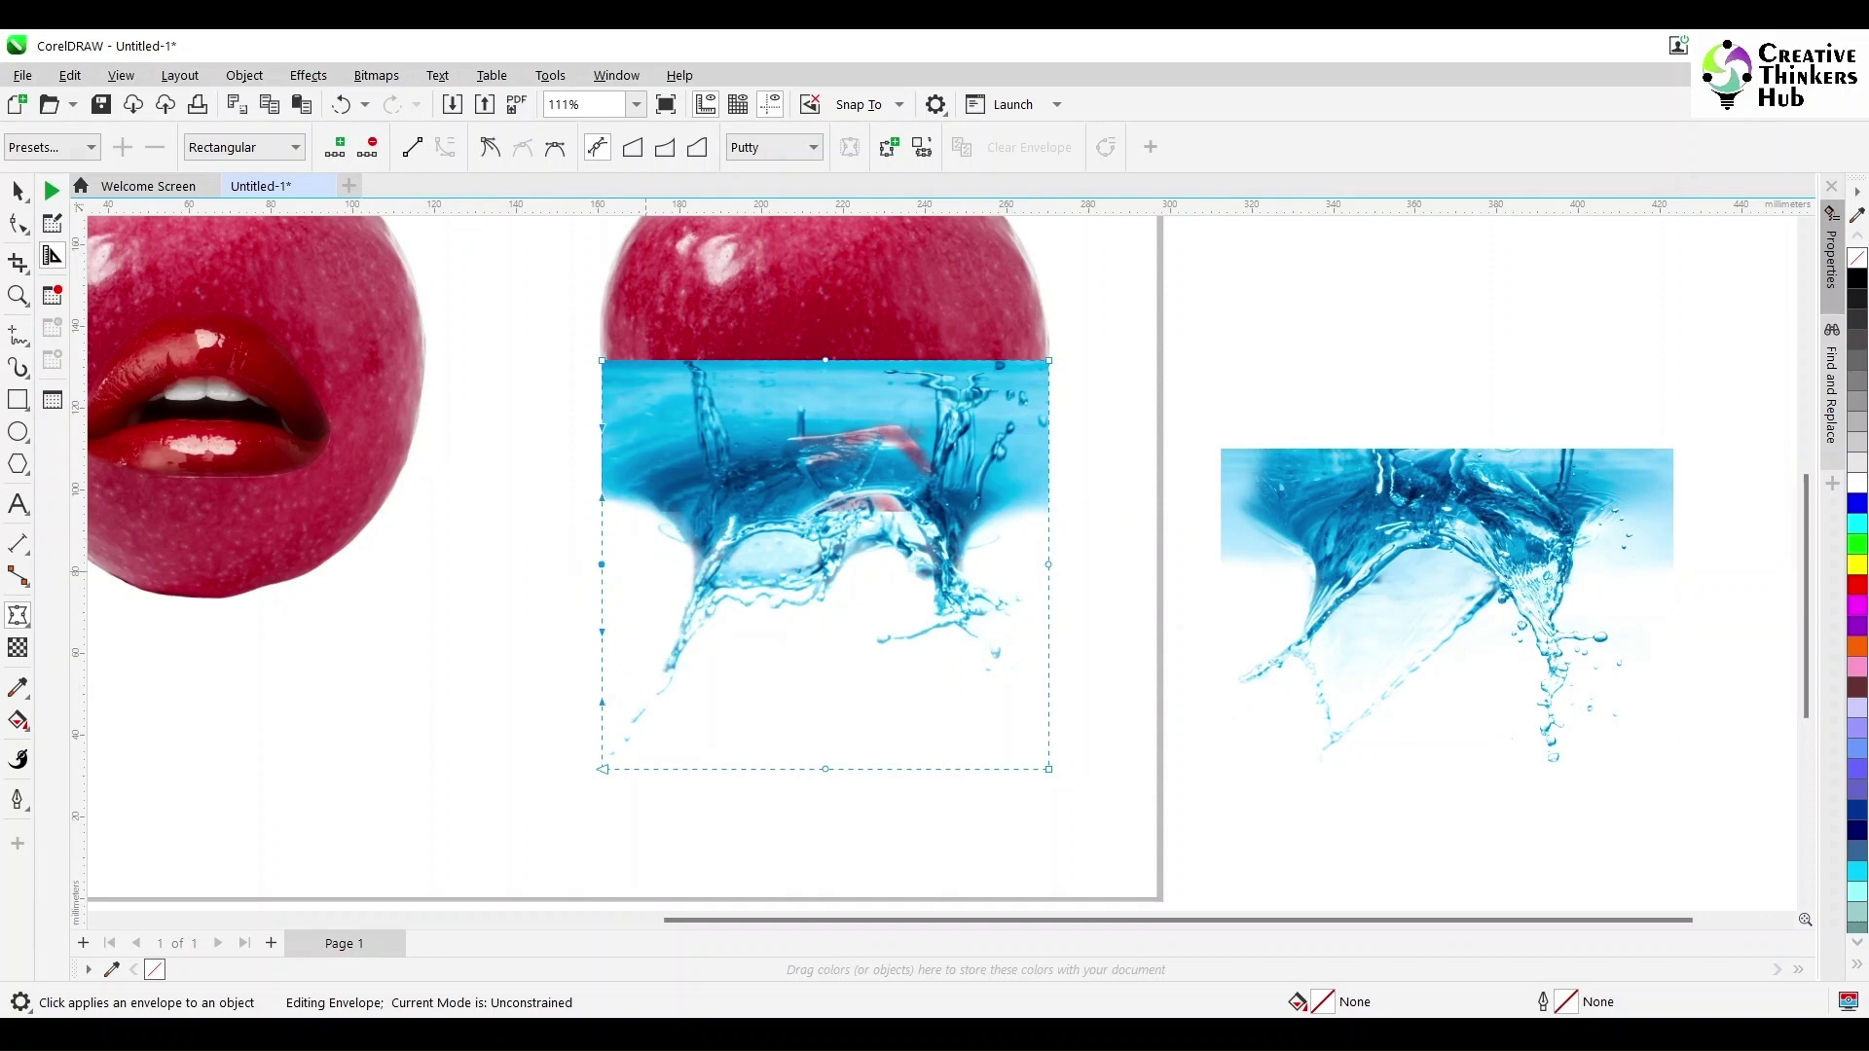
key("space")
left_click(515, 490)
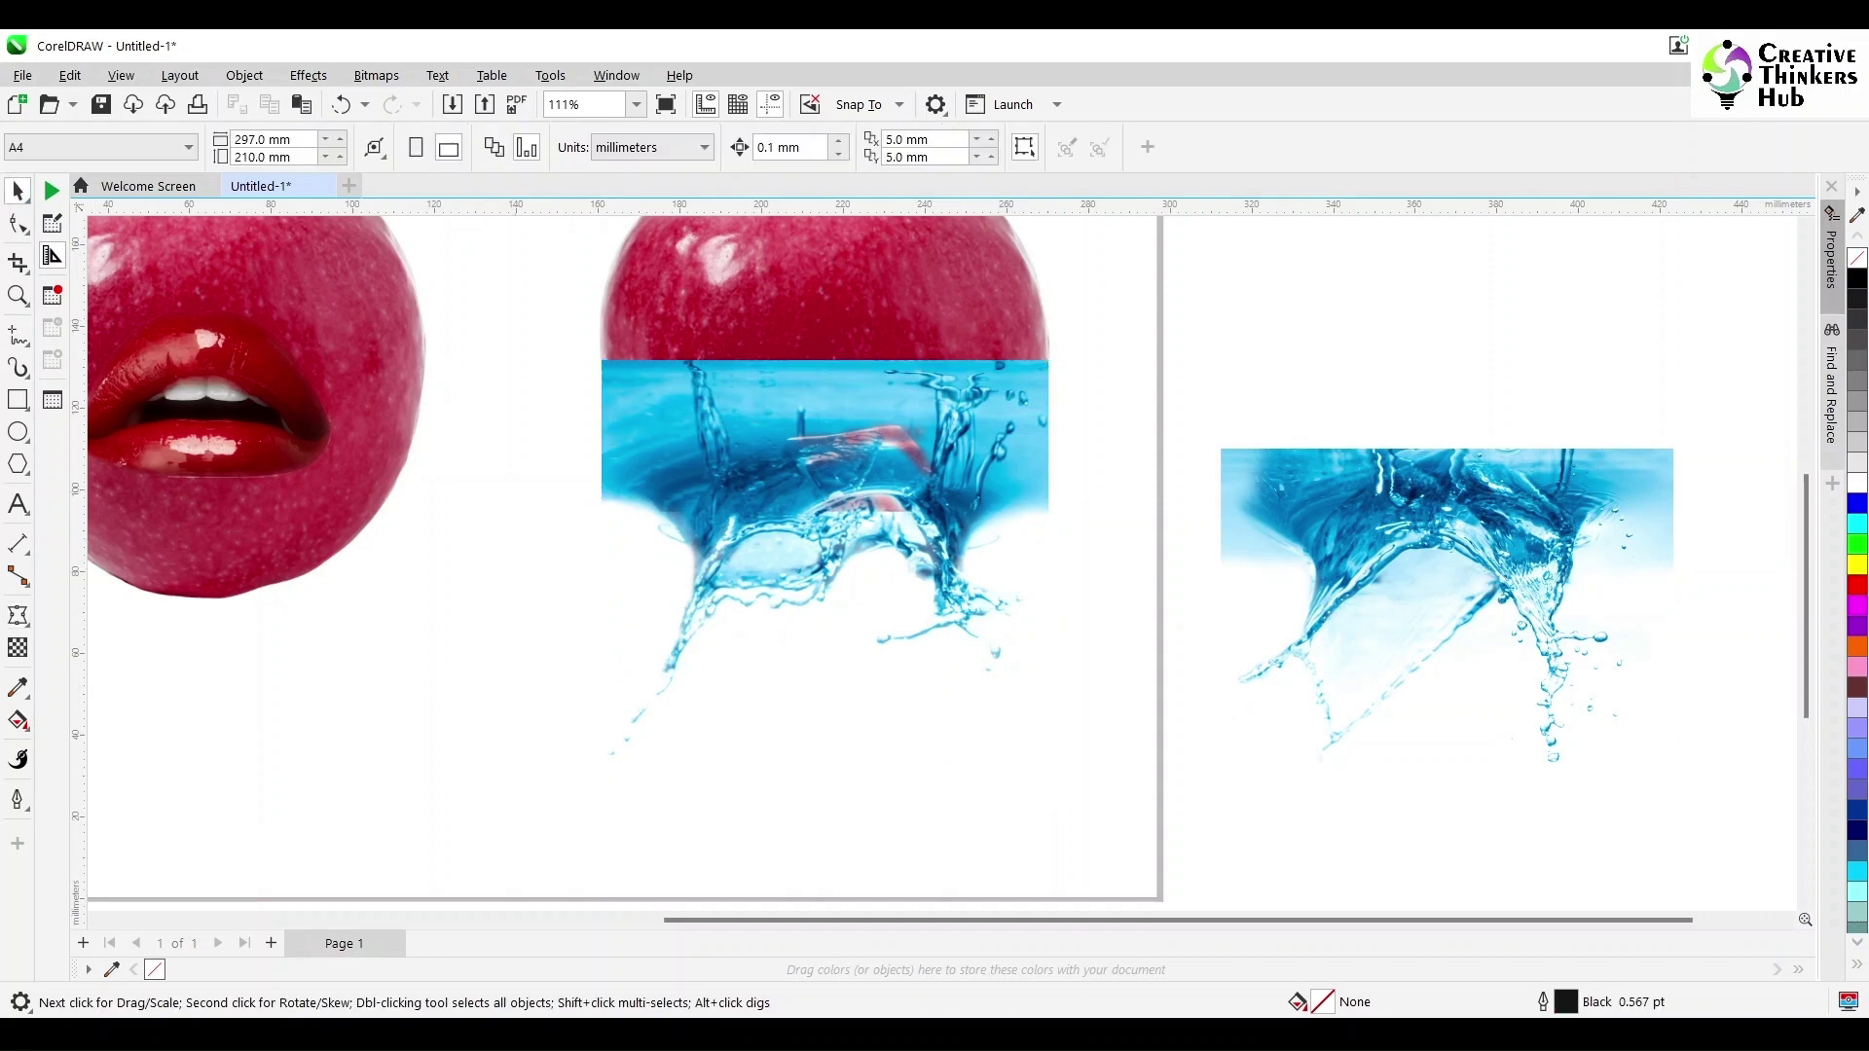
- Switch to wireframe view and draw a closed Bézier curve about 25 by 79 mm following the apple's left edge over the splash
left_click(18, 335)
left_click(104, 360)
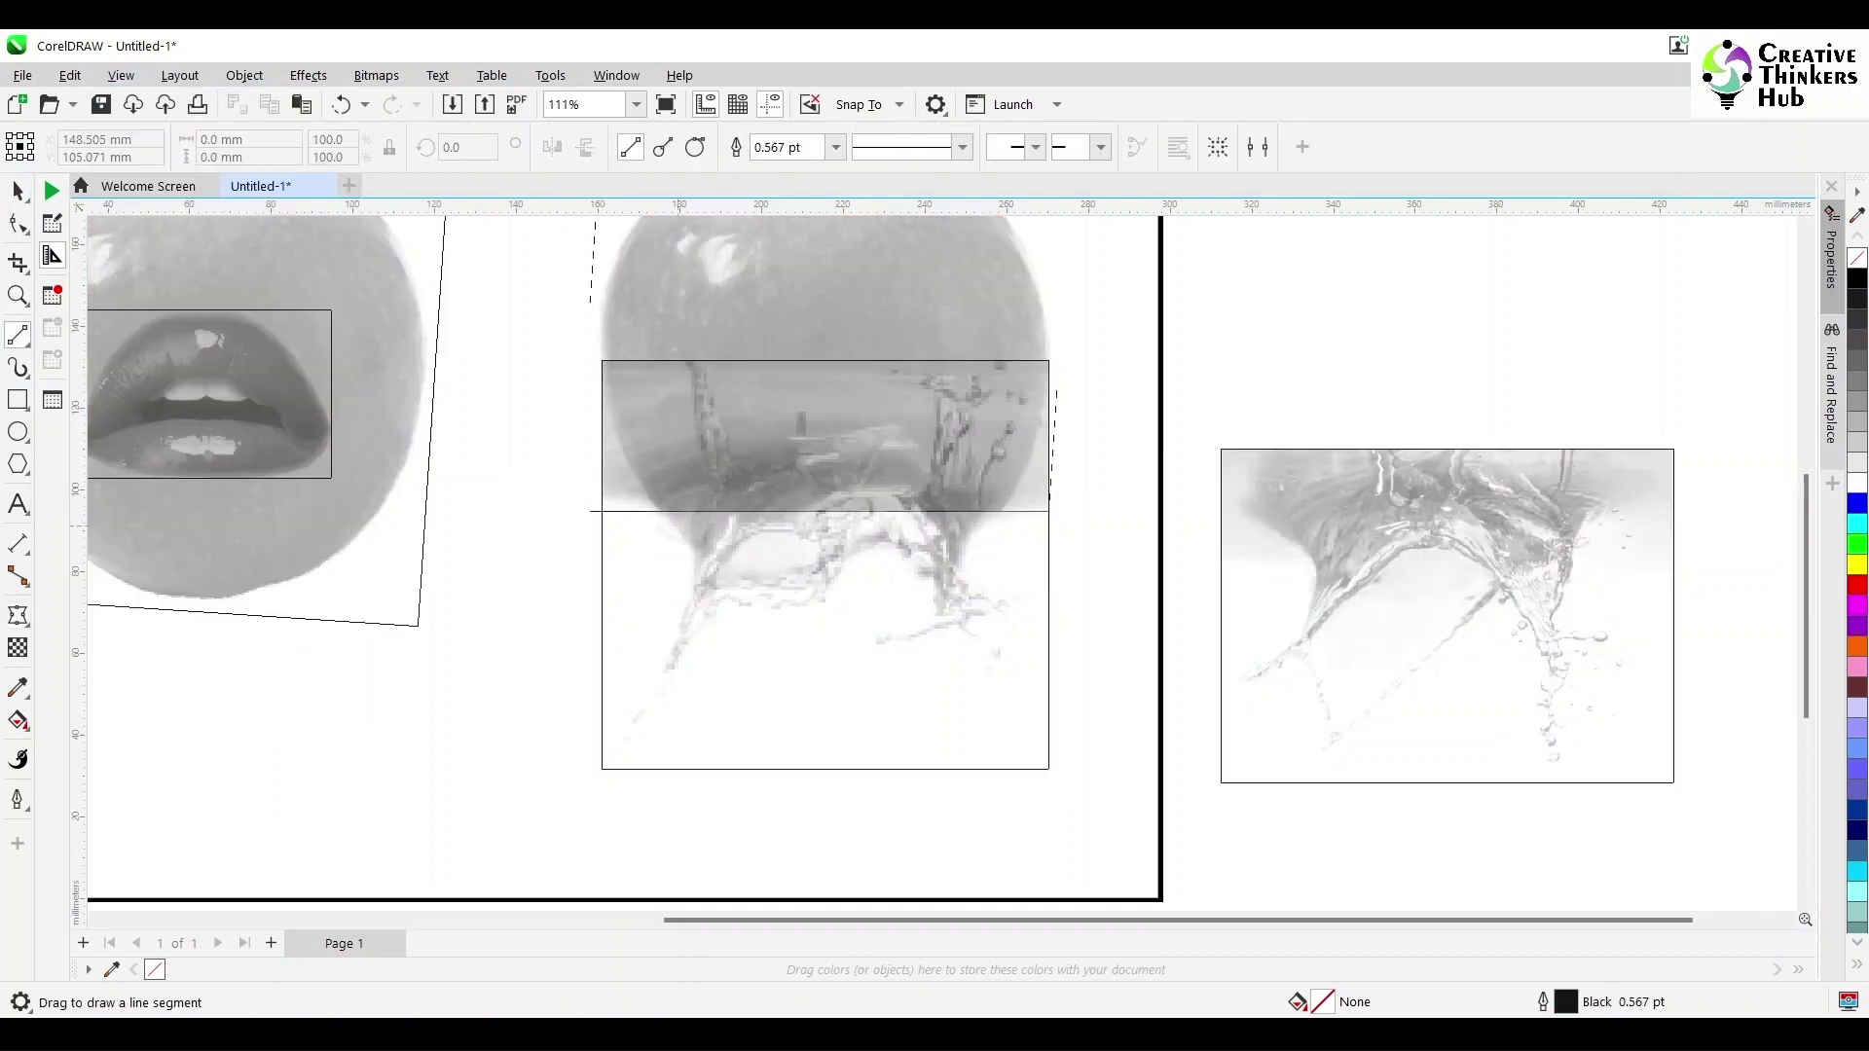
left_click(18, 335)
left_click(104, 387)
left_click(576, 332)
left_click(602, 361)
left_click_drag(627, 449, 639, 470)
left_click_drag(676, 530, 683, 547)
left_click_drag(577, 653, 553, 663)
left_click(576, 332)
key("space")
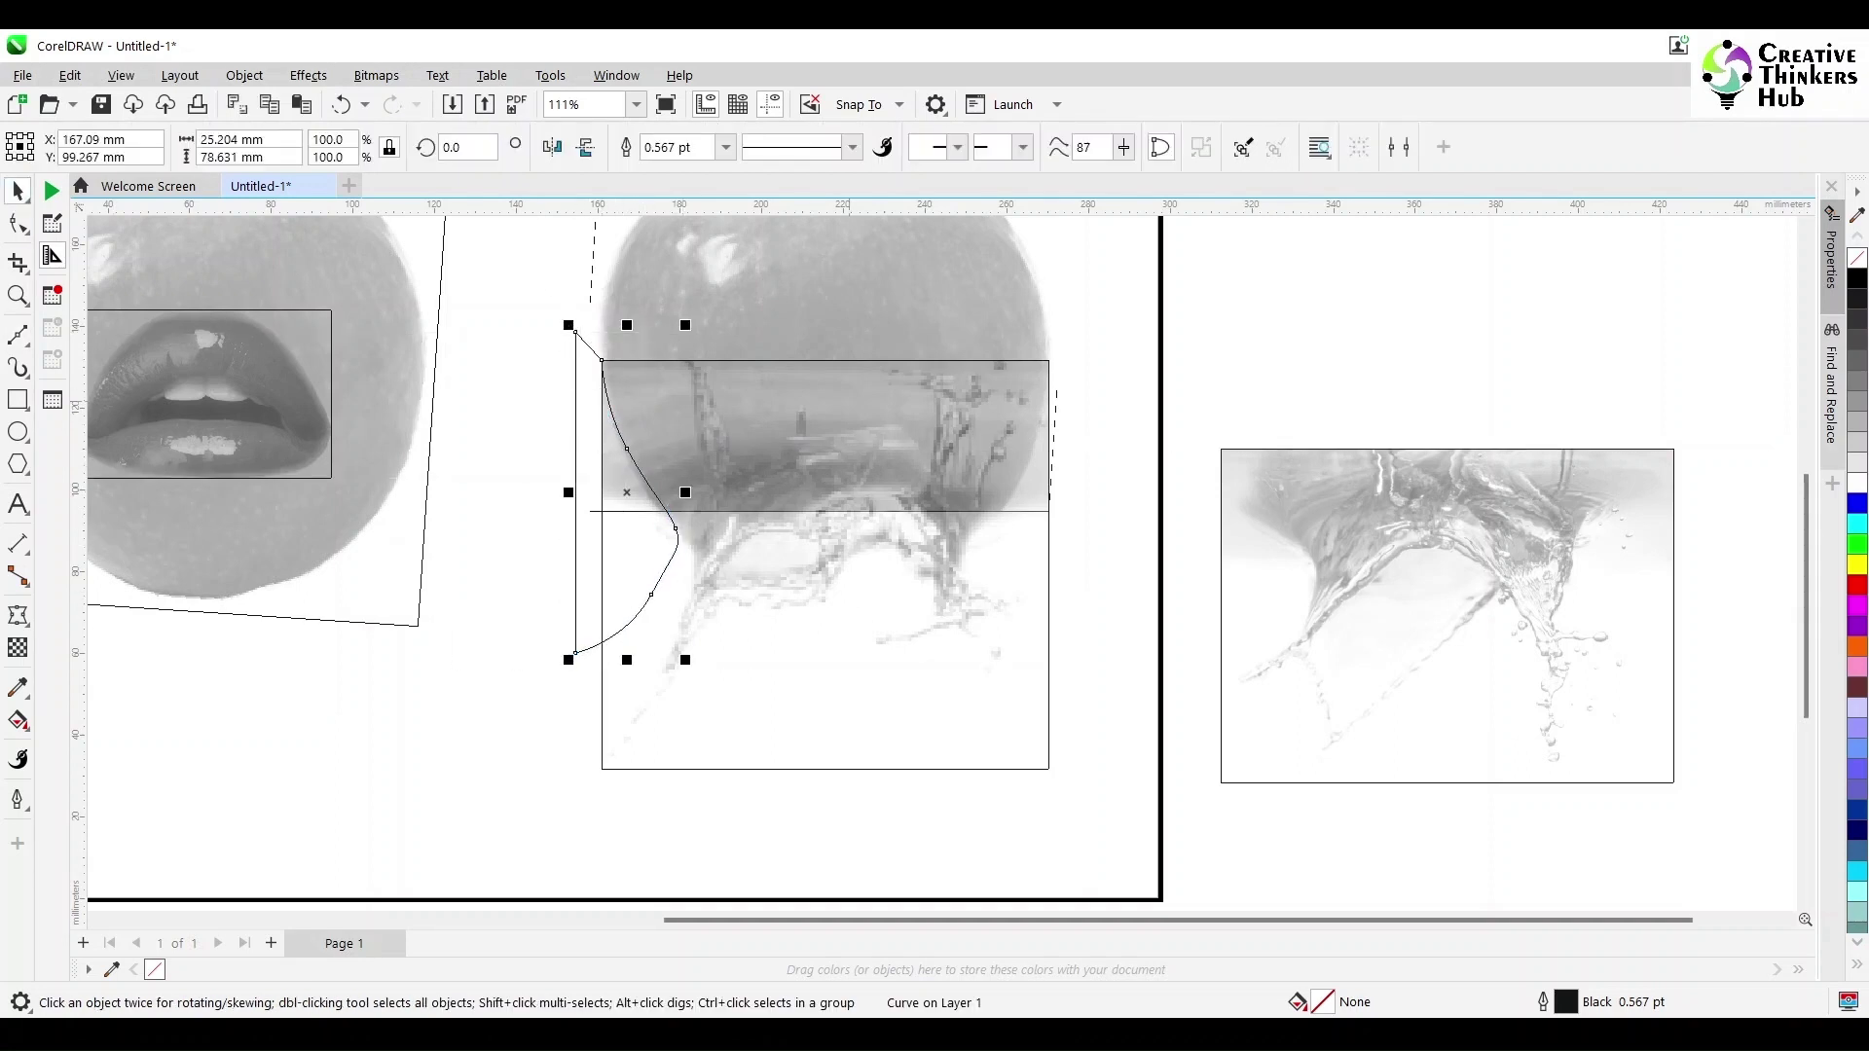
- Cut the left curve's area out of the splash and delete the curve
left_click(849, 455, "shift")
left_click(701, 147)
left_click(576, 455)
key("Delete")
left_click(751, 454)
- Draw a closed Bézier shape following the apple's right edge and enclosing the splash area outside it
left_click(18, 615)
left_click(25, 342)
left_click(93, 386)
left_click(1099, 310)
left_click(1049, 360)
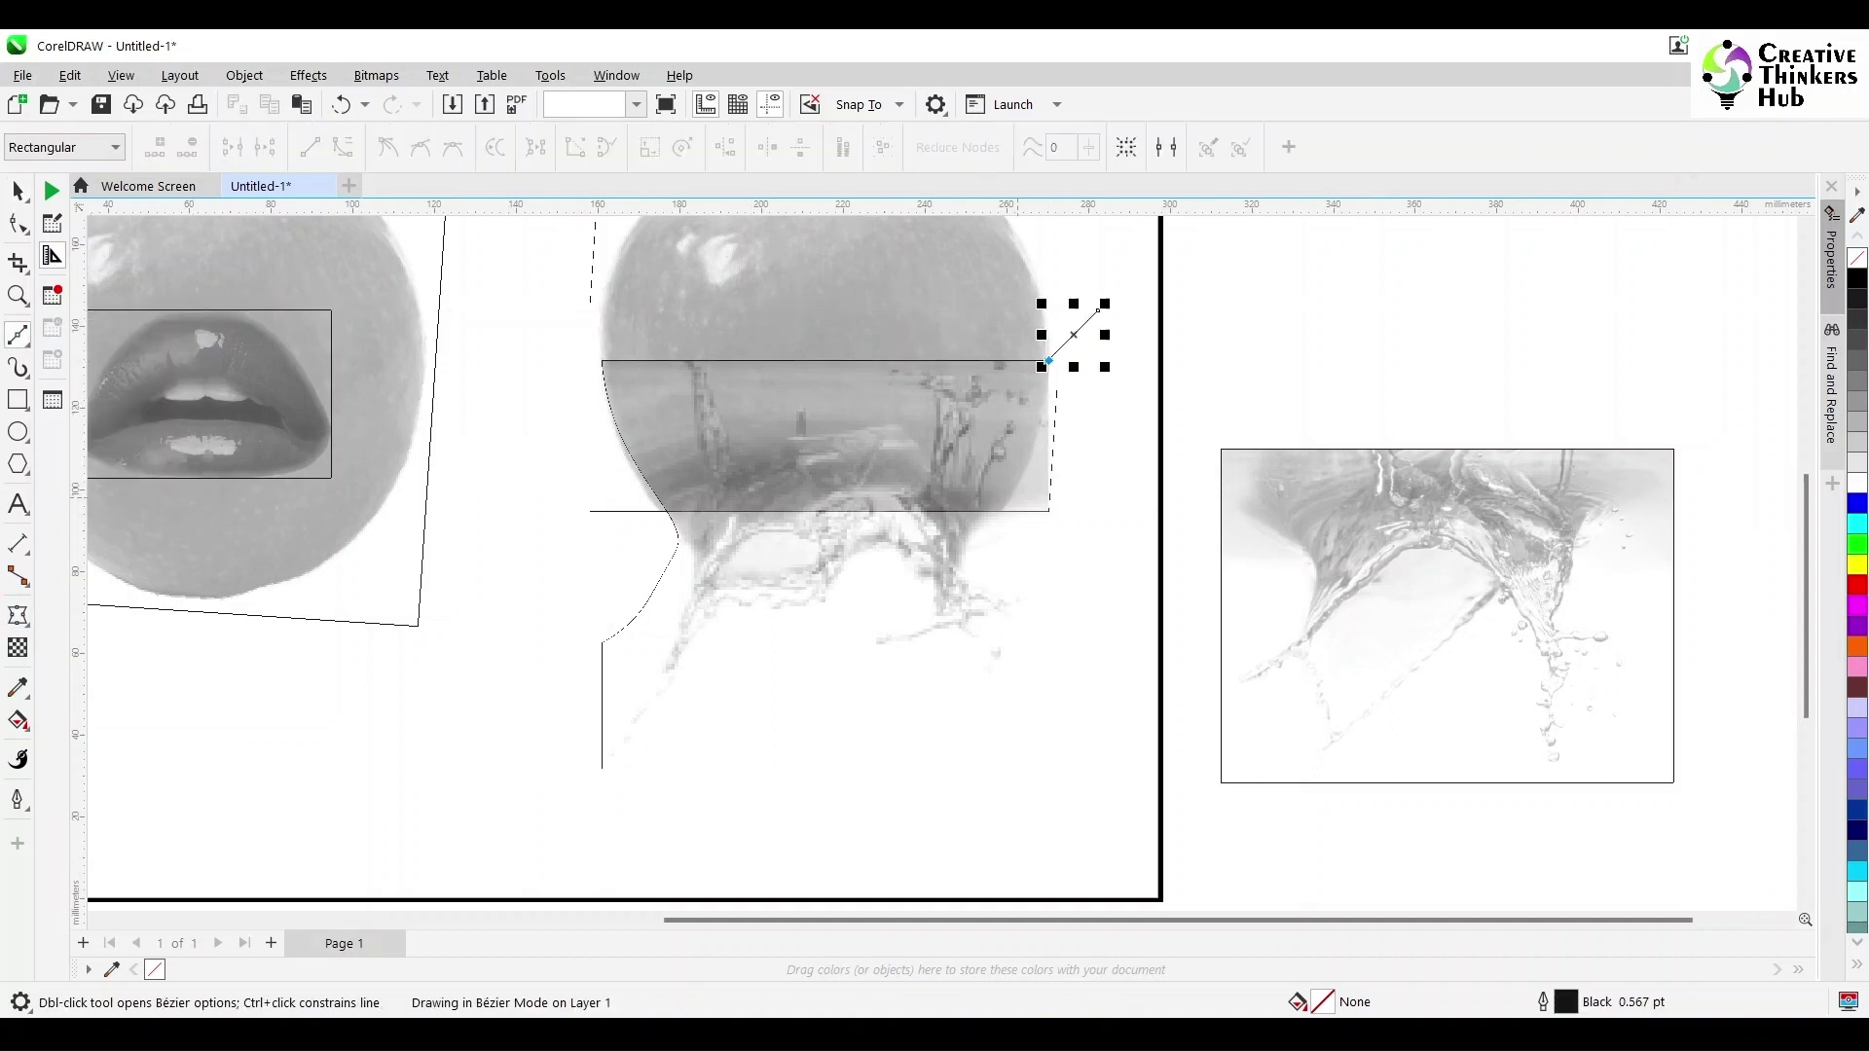
left_click_drag(1002, 513, 985, 547)
left_click(991, 588)
left_click(1046, 588)
left_click(1108, 425)
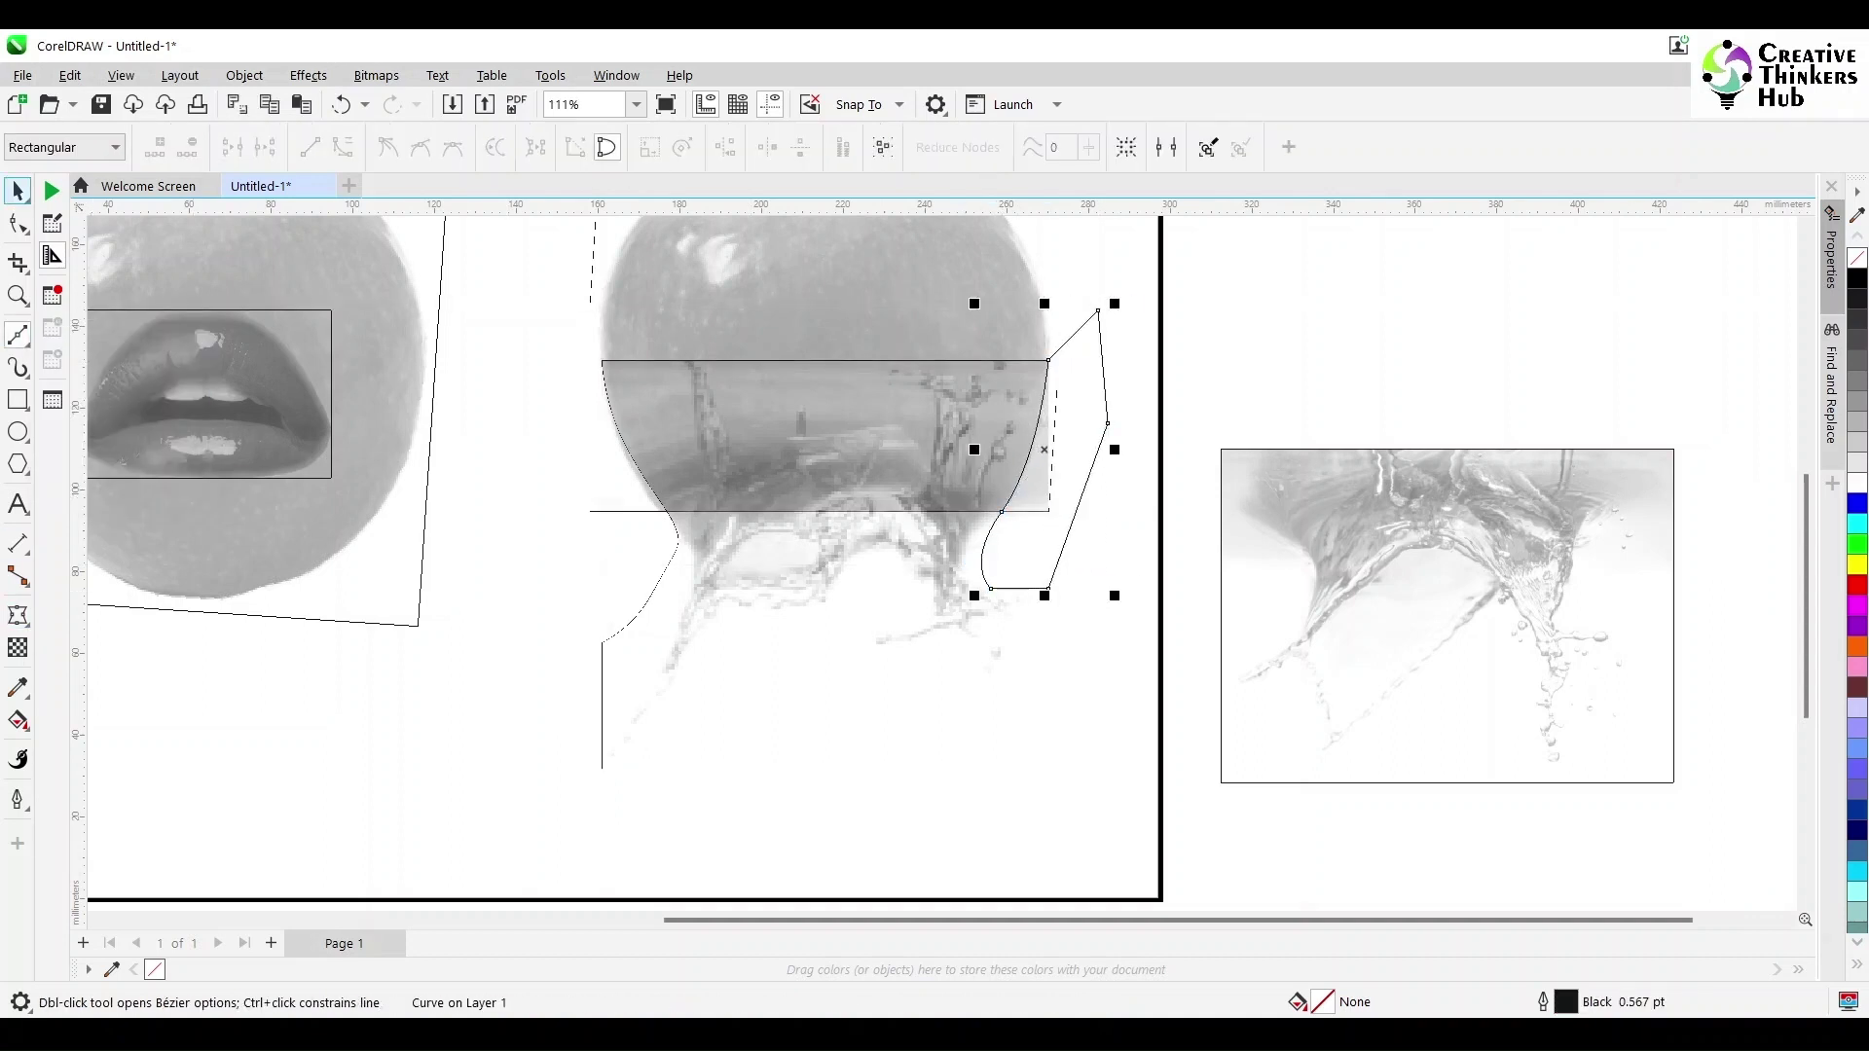
- Cut the right-hand shape's area out of the splash, delete the shape and restore the full-color view
key("space")
left_click(849, 454, "shift")
left_click(701, 147)
left_click(1097, 455)
key("Delete")
left_click(121, 75)
left_click(166, 151)
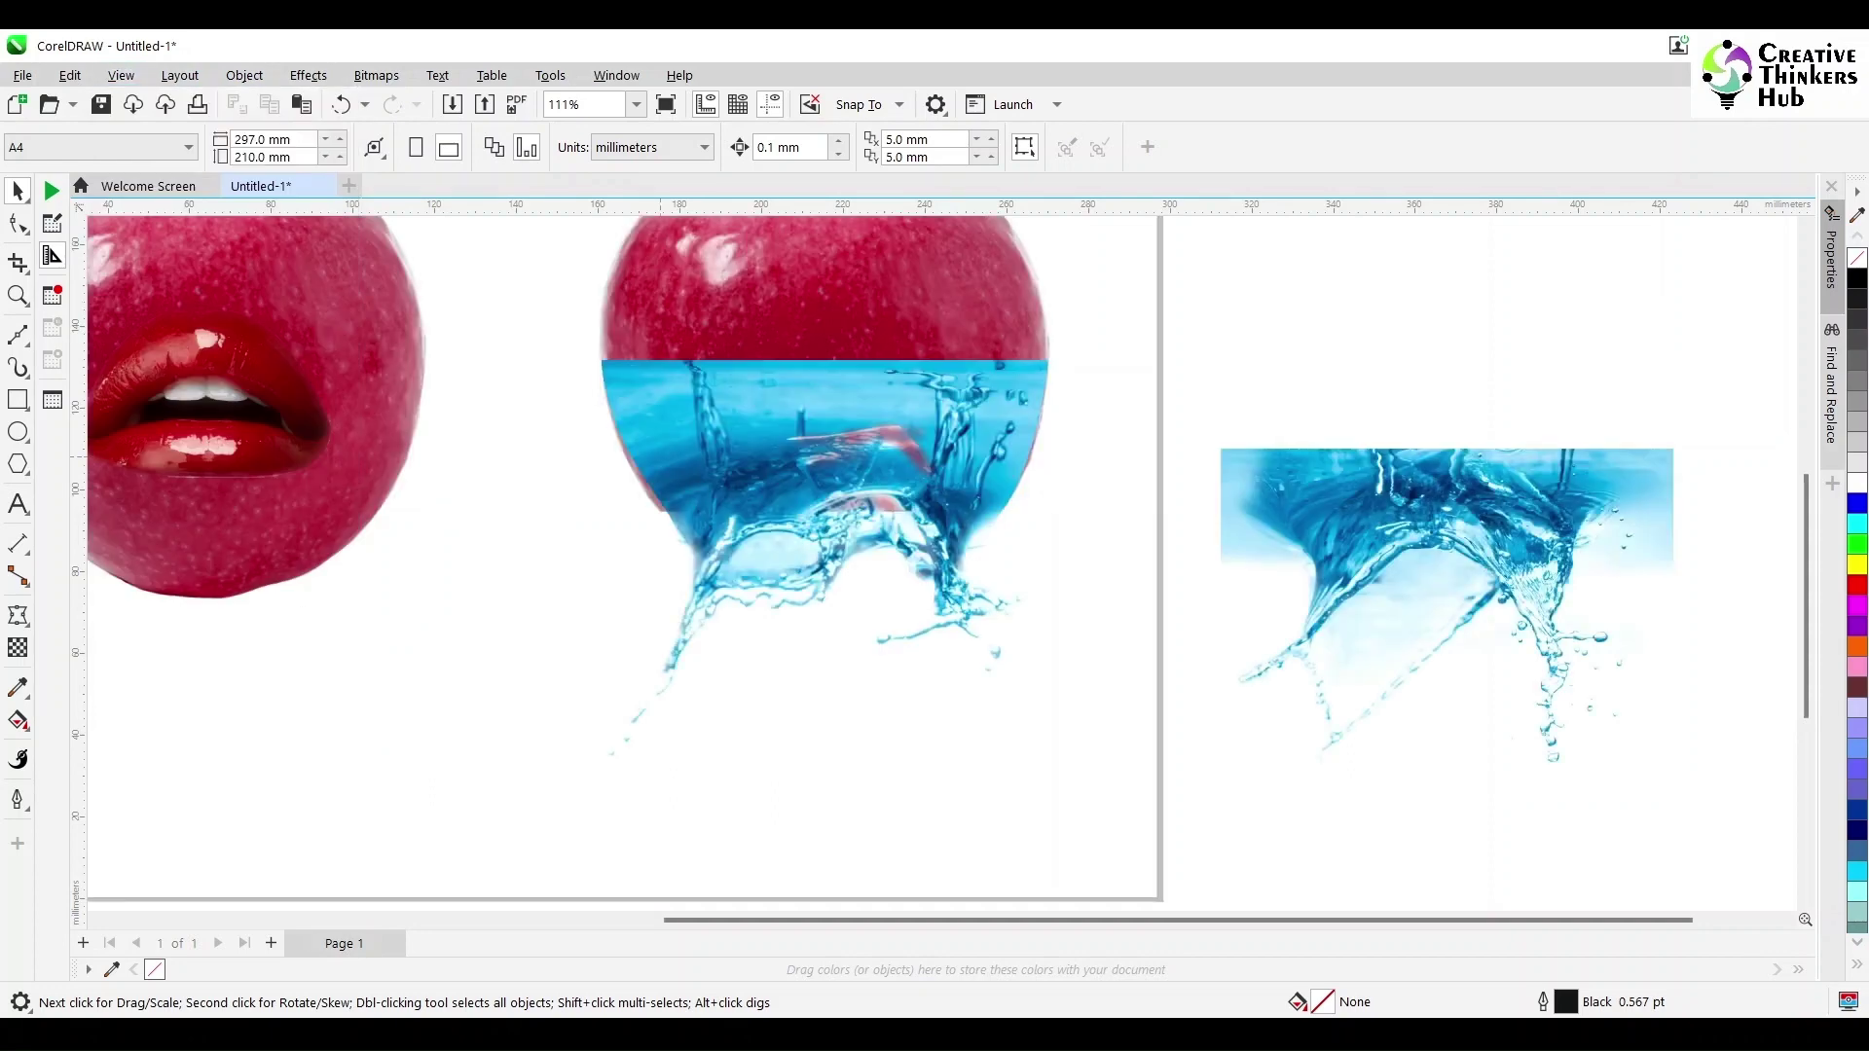
- Draw a rectangle across the upper strip of the splash, cut that strip off the splash and delete the rectangle
left_click(18, 400)
left_click_drag(550, 311, 1084, 449)
key("space")
mouse_move(818, 449)
left_mouse_down()
mouse_move(818, 430)
mouse_move(818, 449)
left_mouse_up()
left_click(818, 545, "shift")
left_click(701, 147)
left_click(1084, 380)
key("Delete")
- Stretch the splash sideways to about 110.8 mm wide so it meets both edges of the apple
left_click(740, 564)
left_click_drag(601, 610, 597, 609)
left_click_drag(1057, 610, 1052, 610)
scroll(896, 521, "down", 1)
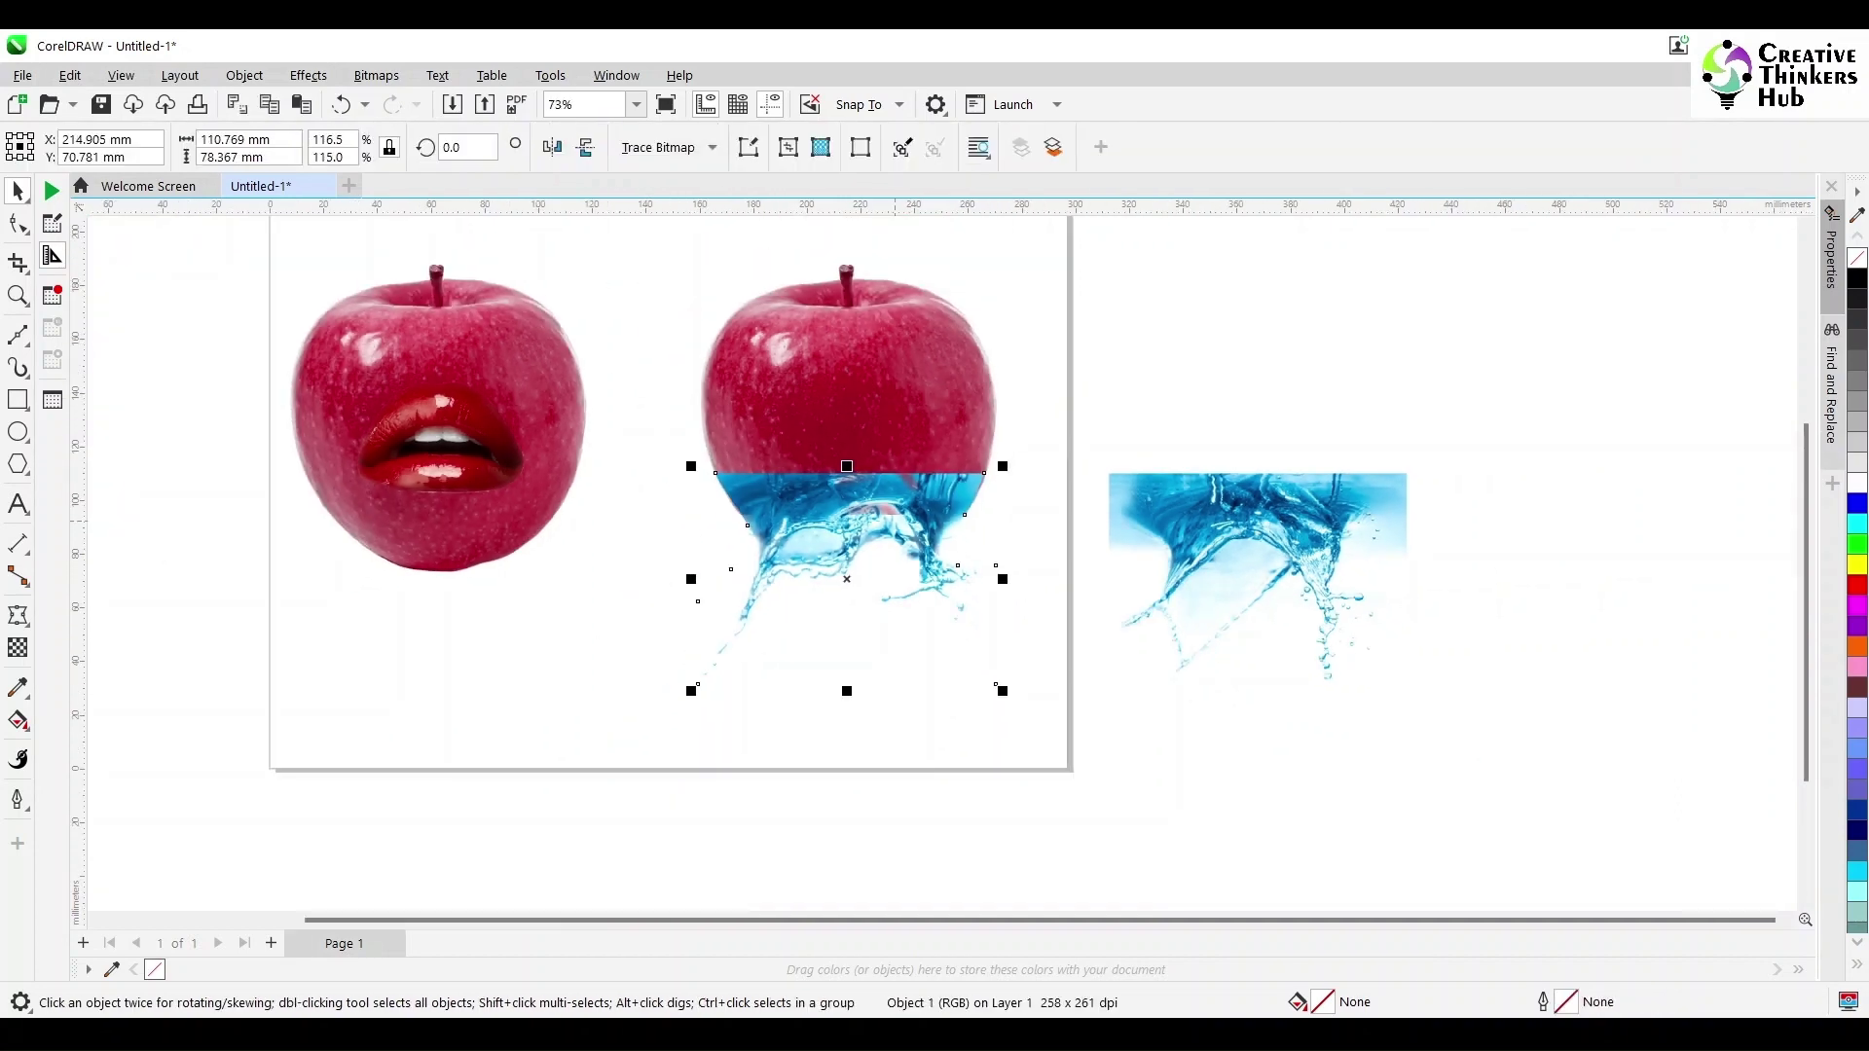
- Shift the splash's master hue to 155 with the Hue/Saturation/Lightness adjustment to match the red apple
scroll(835, 538, "up", 2)
left_click(244, 75)
mouse_move(308, 75)
mouse_move(325, 161)
left_click(604, 443)
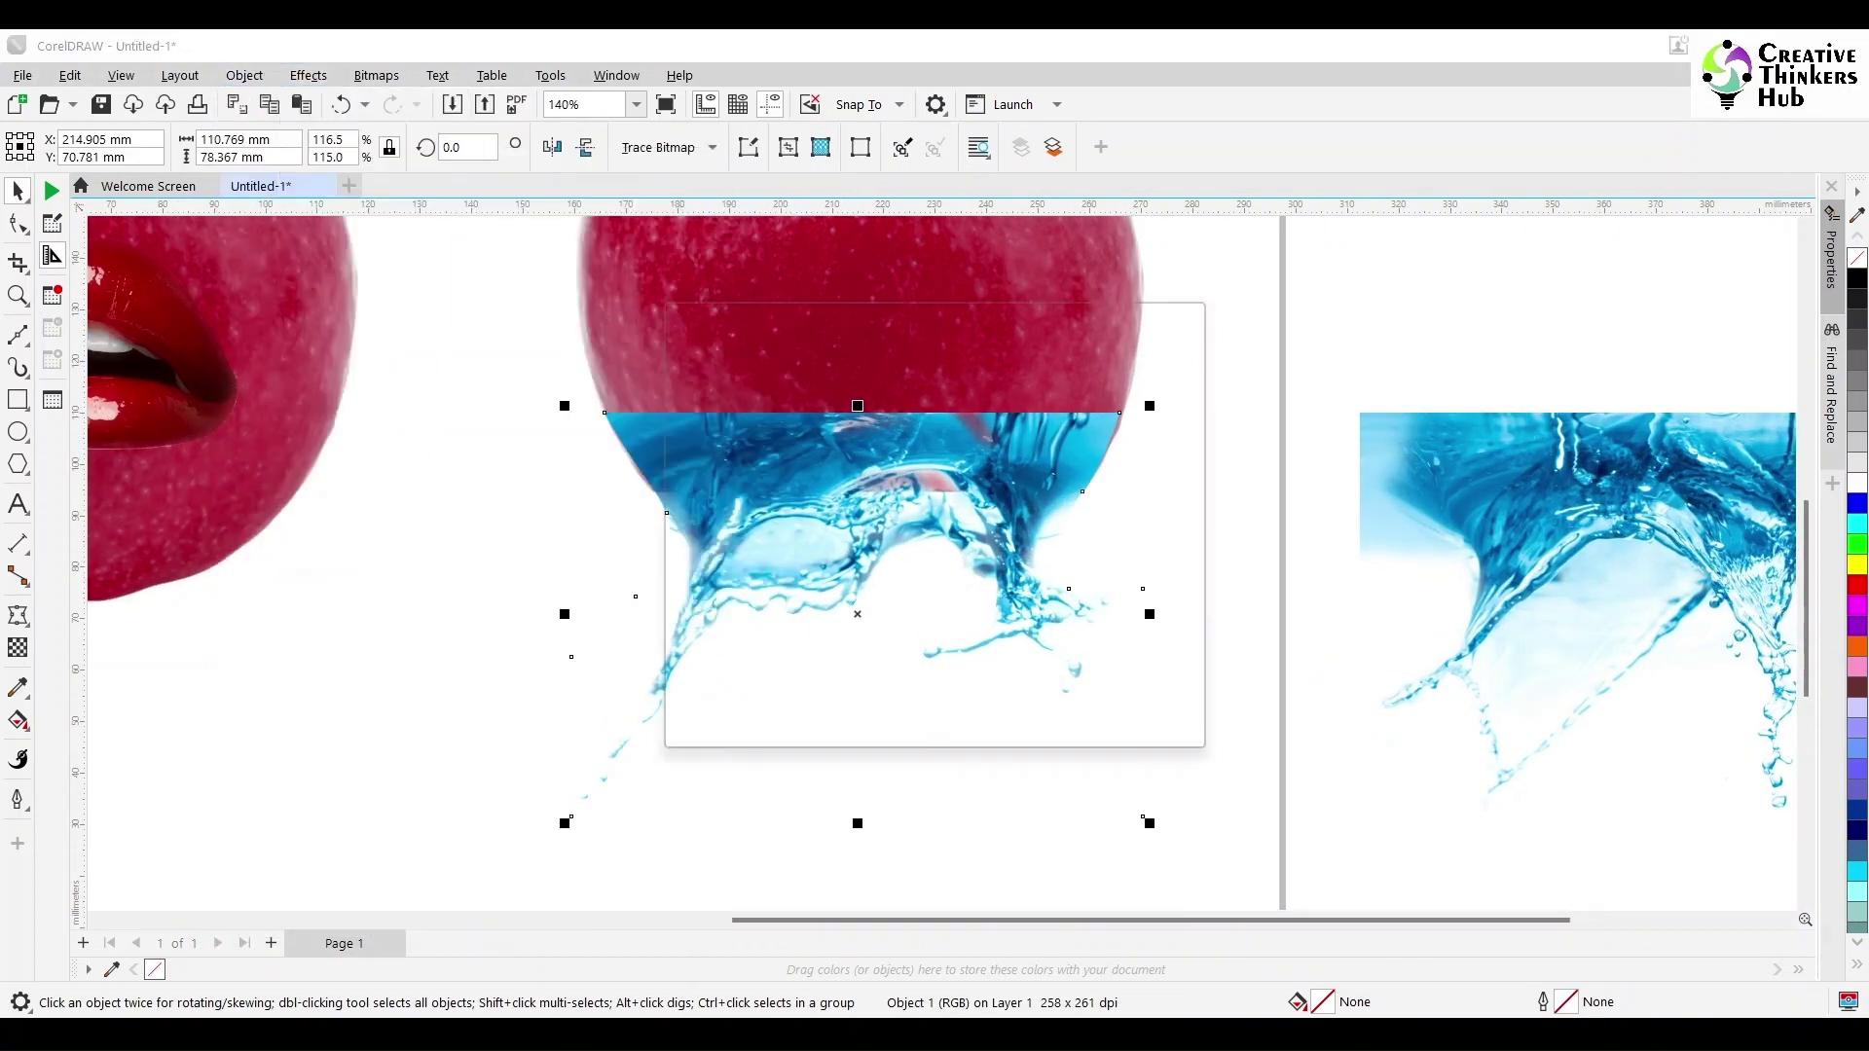
left_click_drag(1414, 563, 1577, 563)
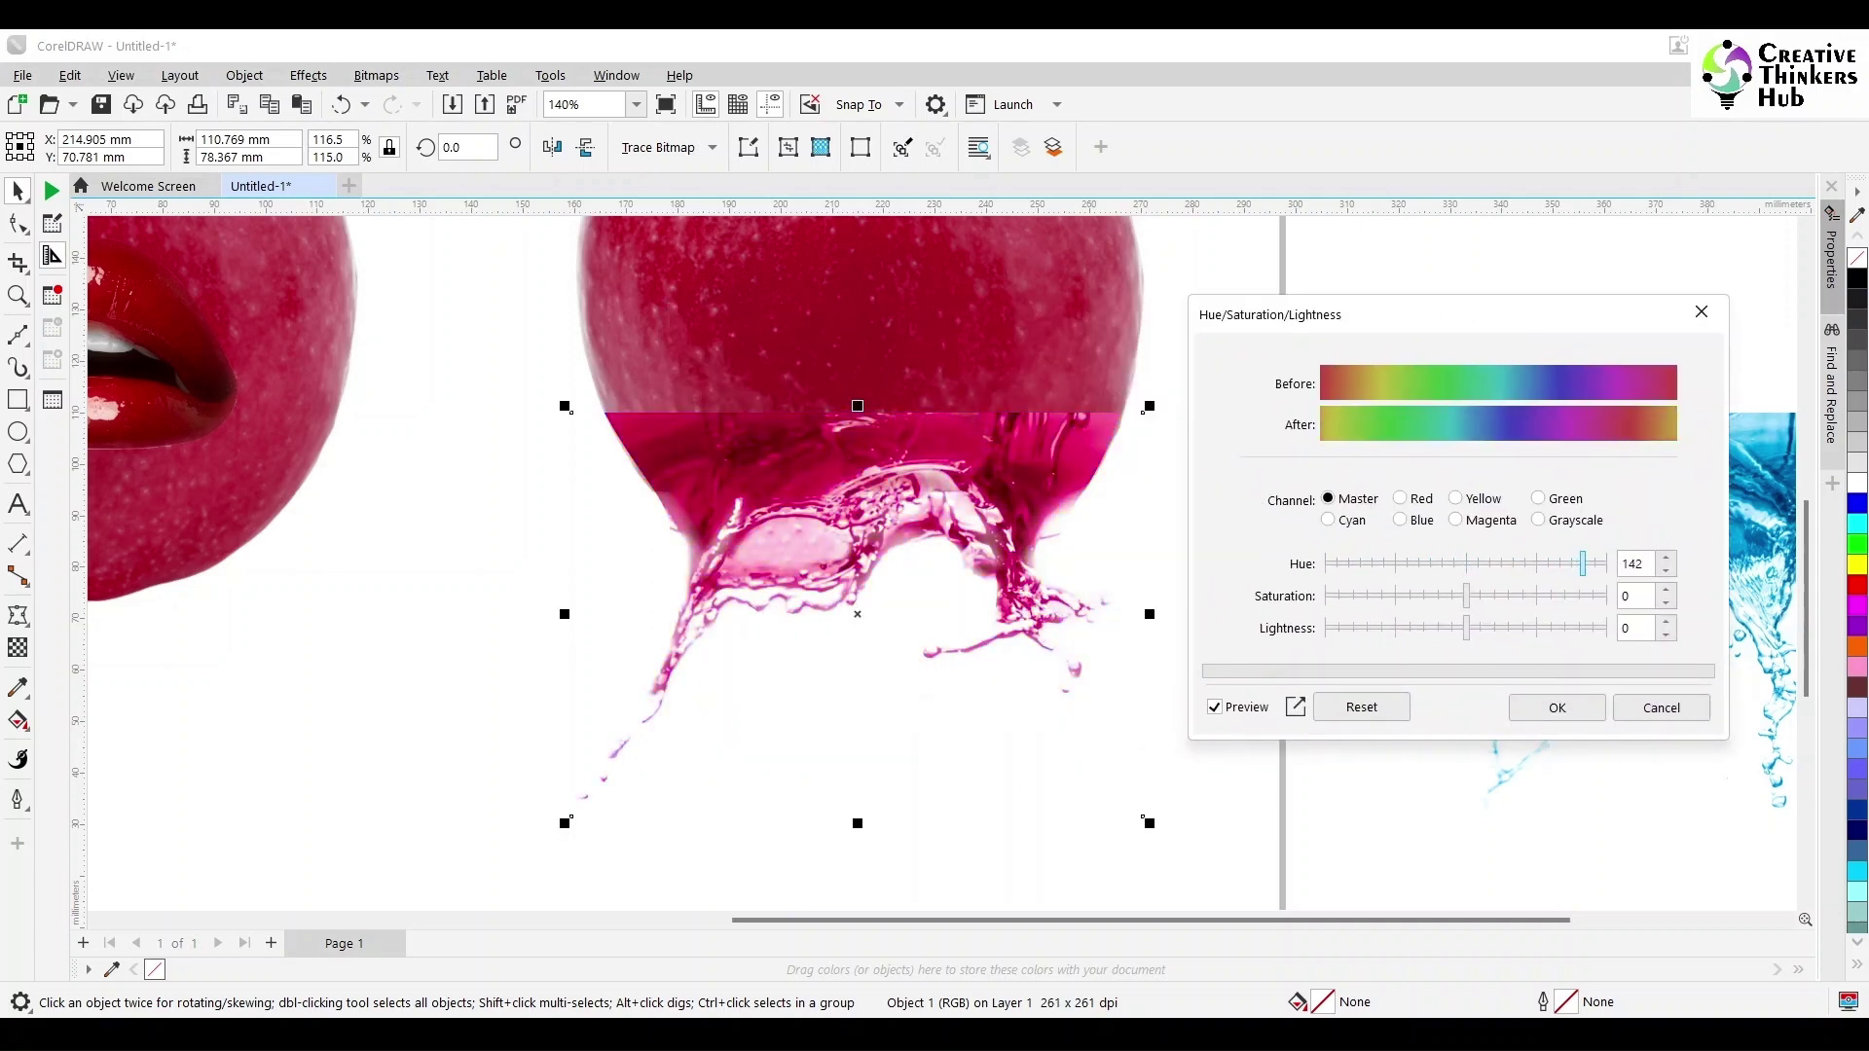
scroll(1121, 488, "down", 1)
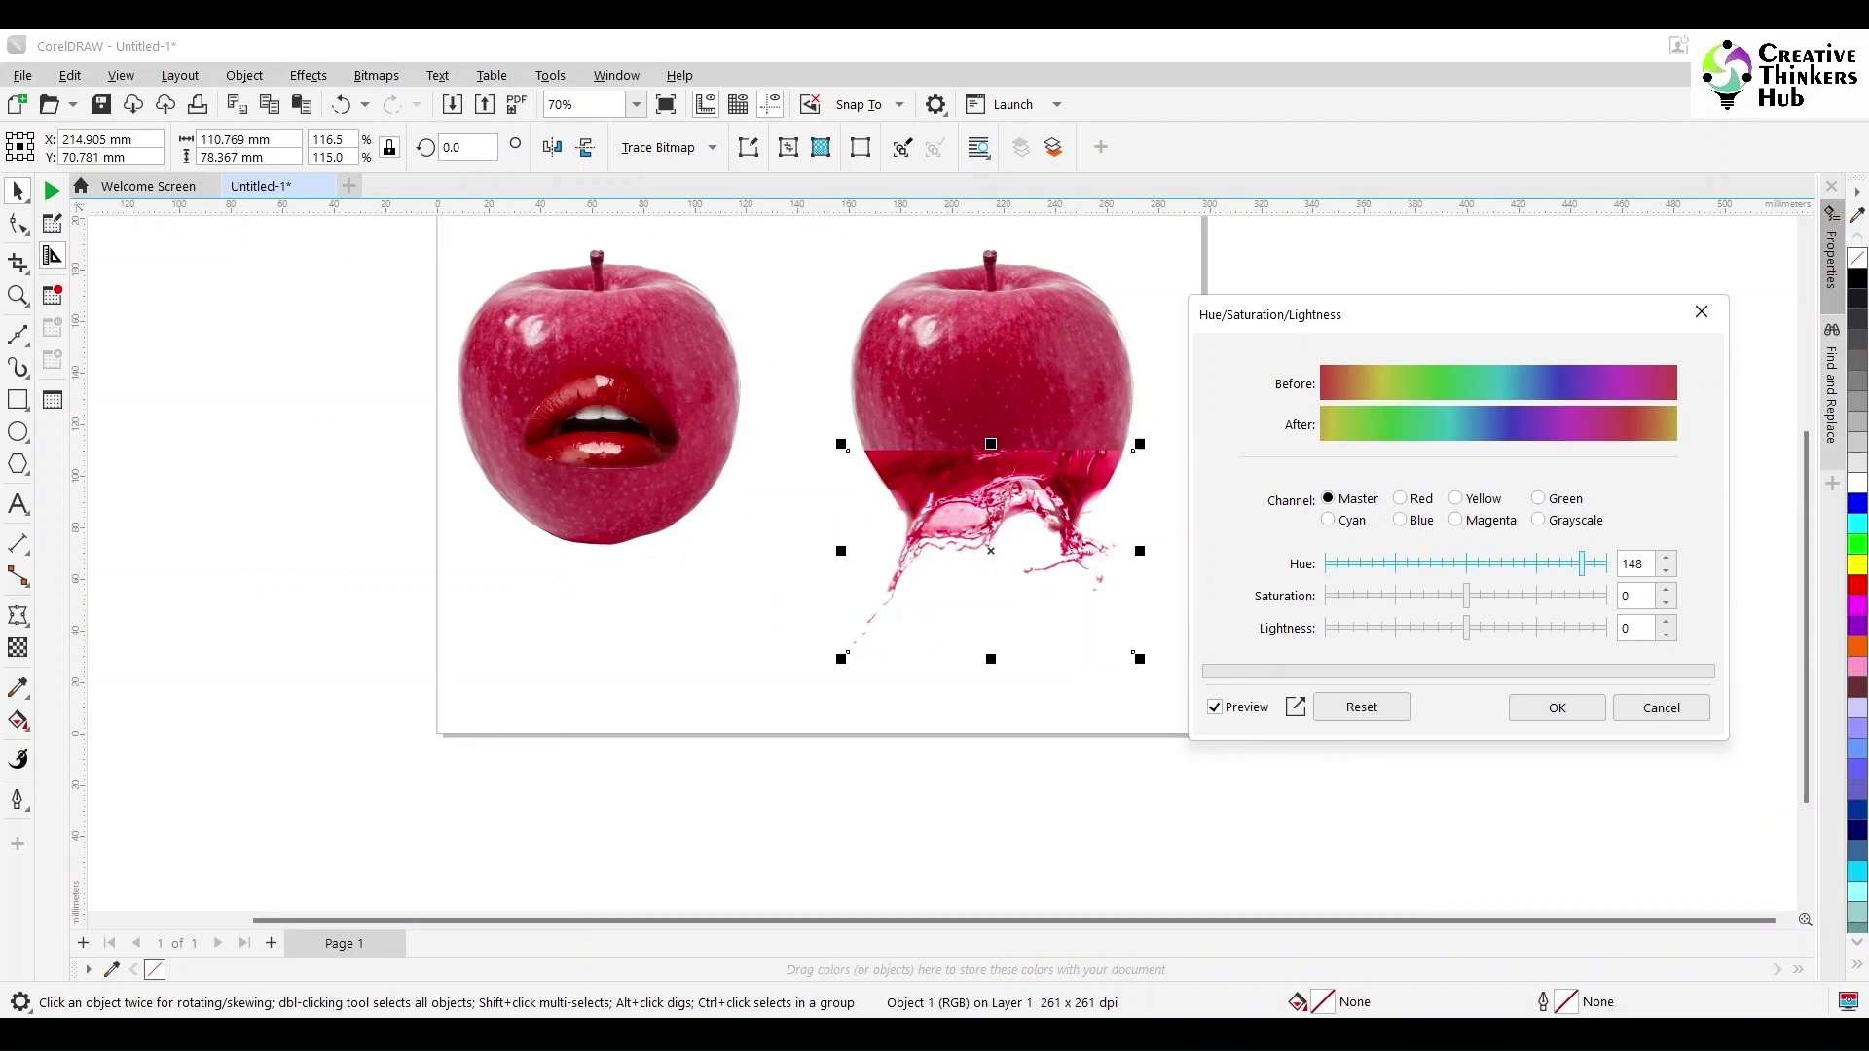
left_click_drag(1577, 564, 1584, 563)
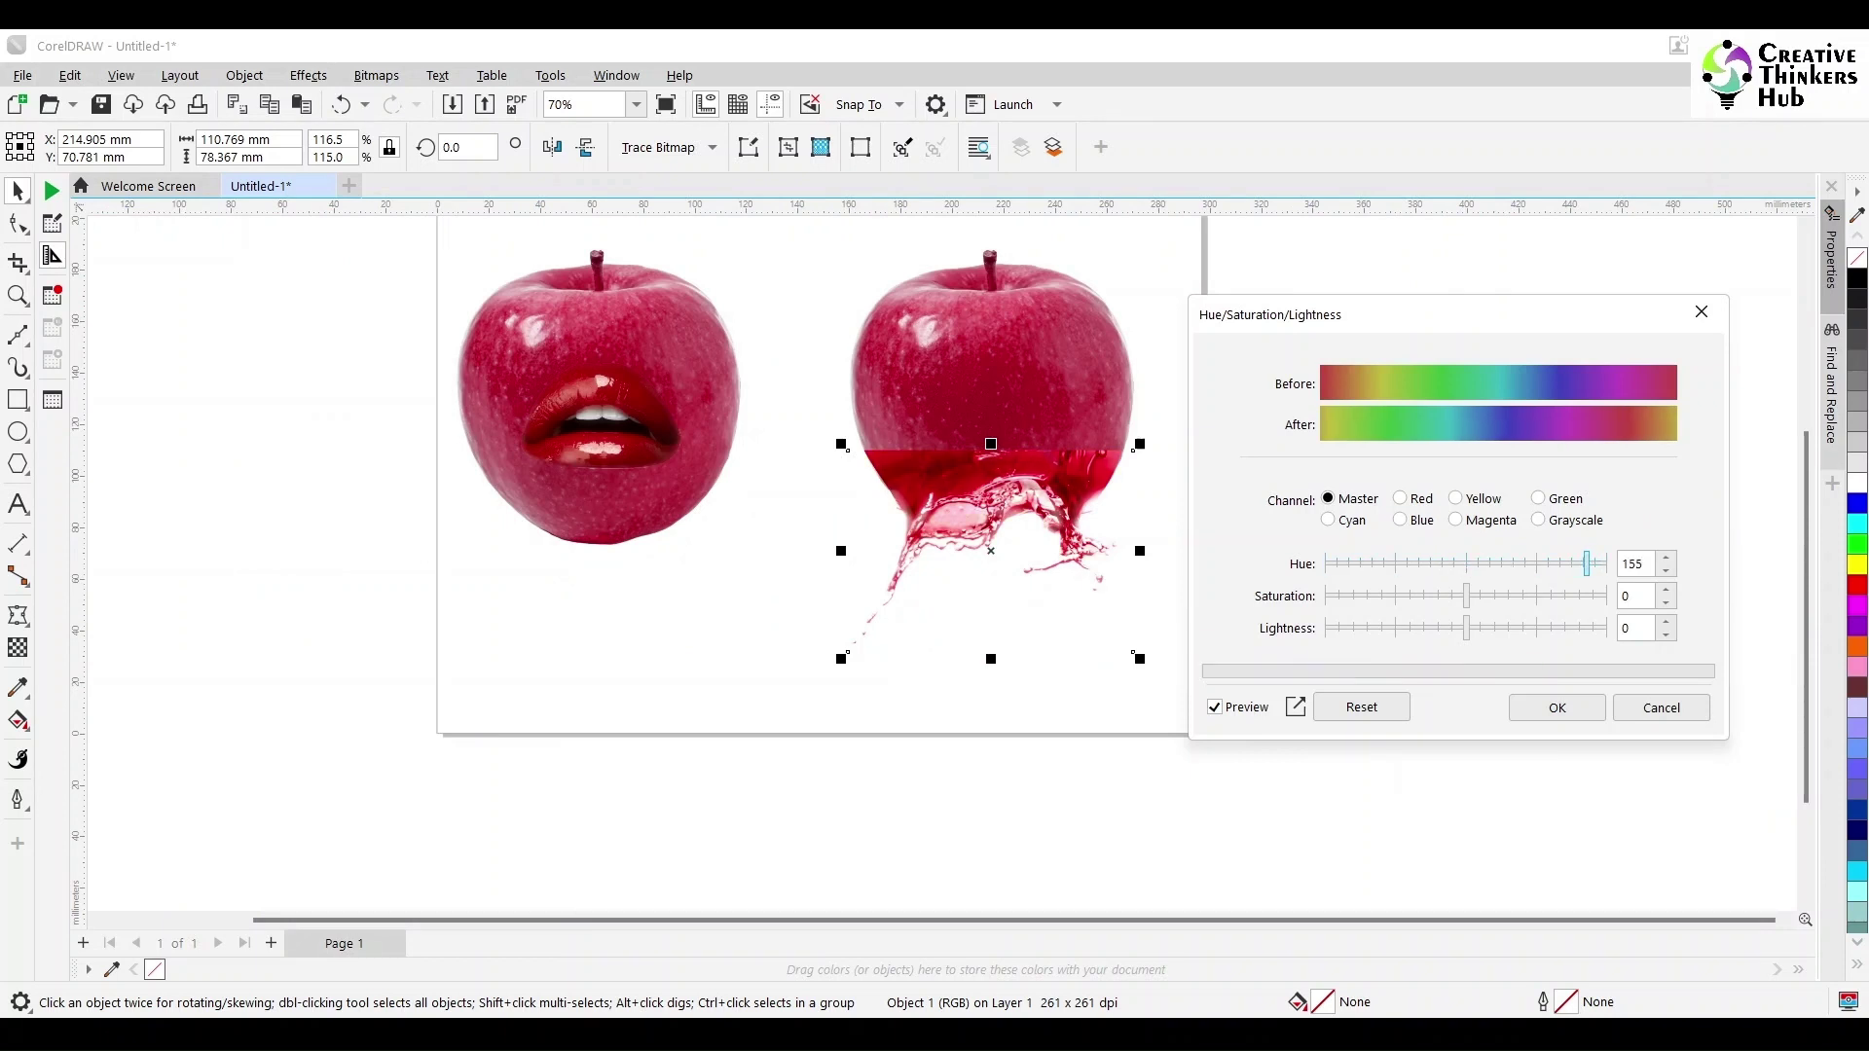
- Lower the splash's saturation, fine-tune its hue, raise its lightness slightly and apply the color adjustment
left_click_drag(1466, 595, 1417, 595)
left_click_drag(1580, 564, 1587, 564)
left_click_drag(1466, 628, 1489, 628)
left_click(1556, 708)
- Fade the upper edge of the red splash into the apple with a short vertical gradient transparency
scroll(1022, 514, "up", 1)
left_click(17, 648)
left_click_drag(930, 466, 929, 435)
key("space")
scroll(1118, 688, "down", 1)
left_click(1216, 780)
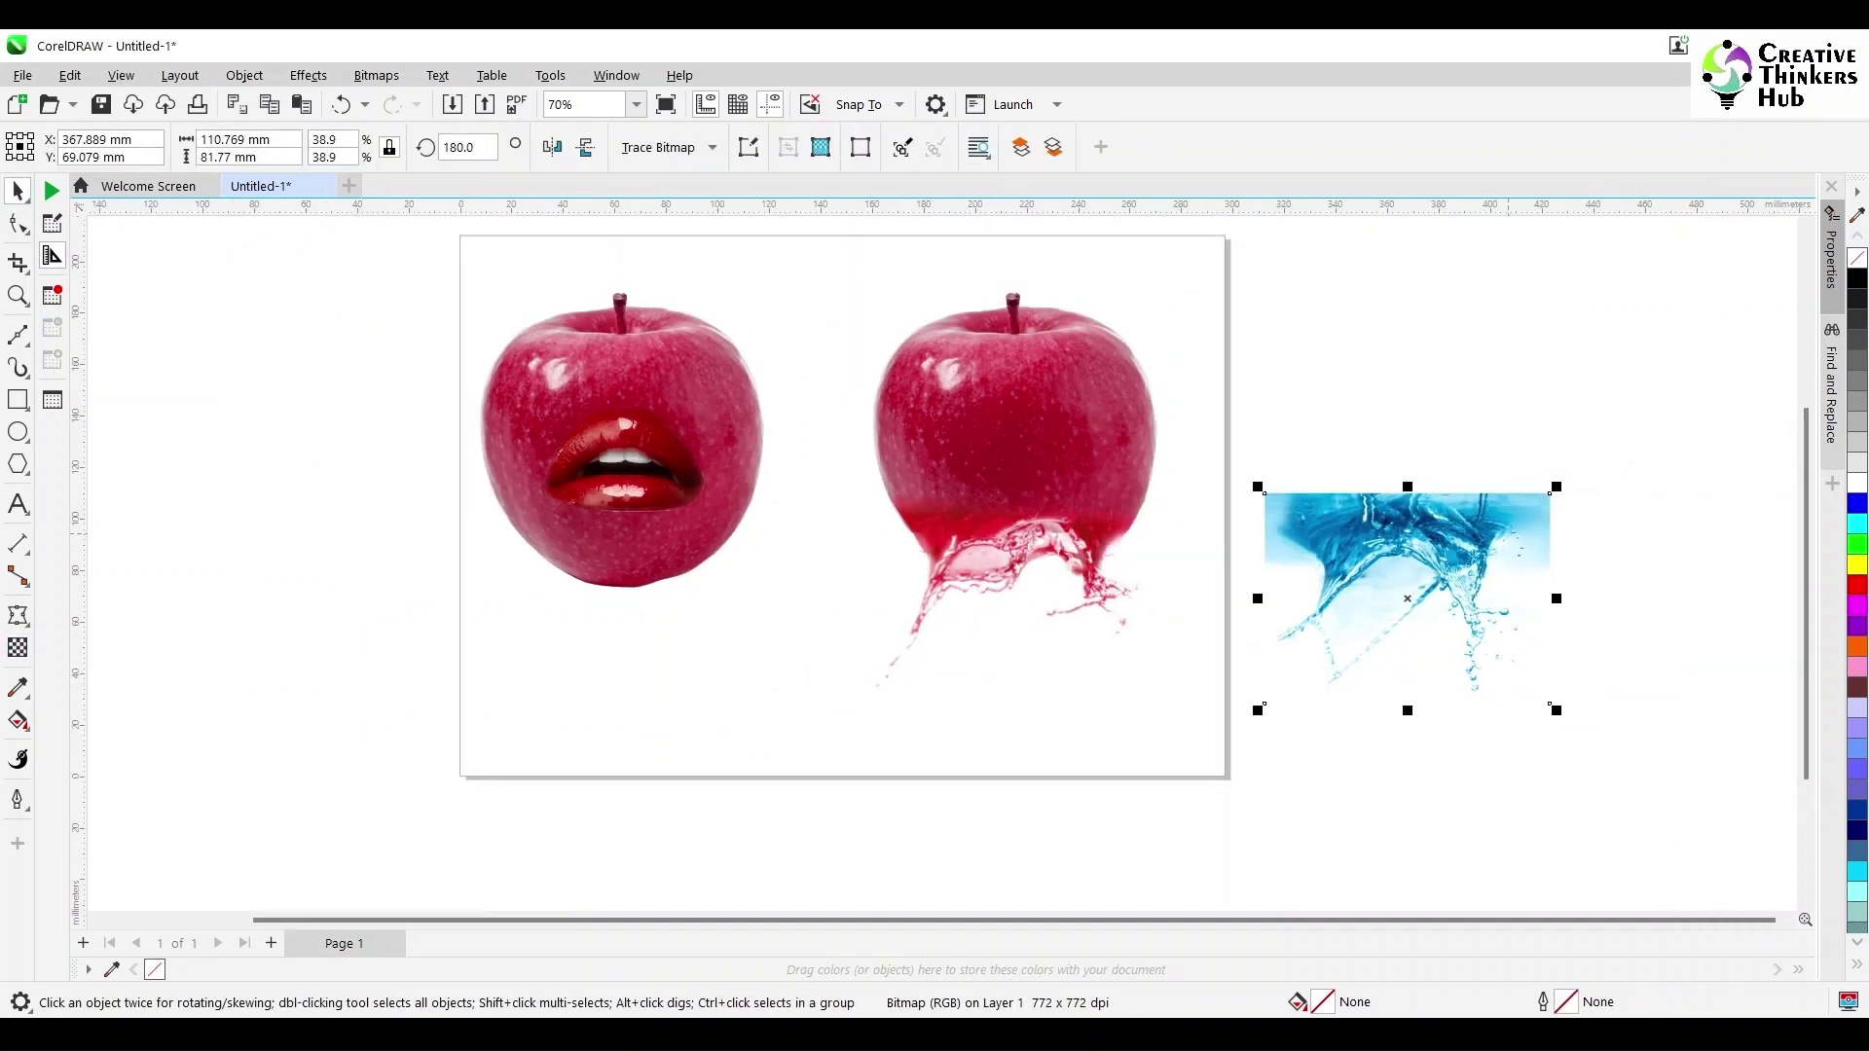
- Delete the spare blue splash image beside the page
left_click(1407, 592)
key("Delete")
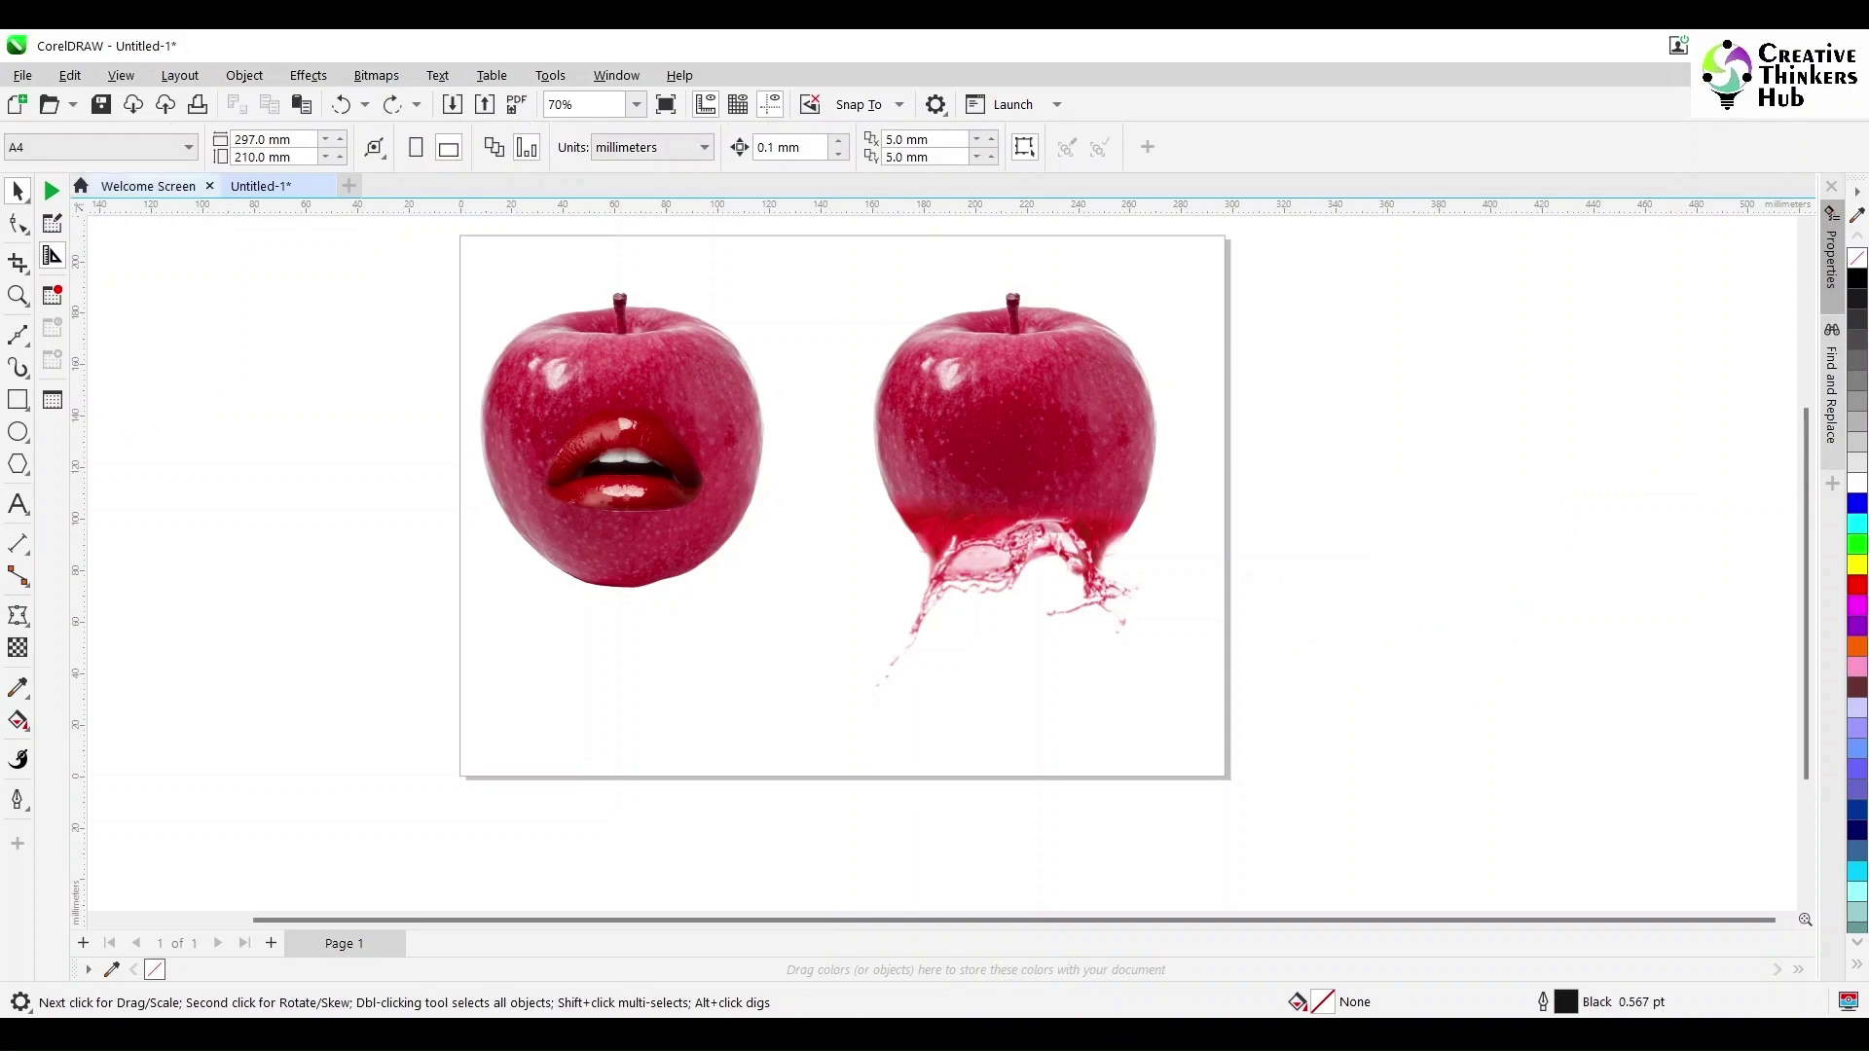
left_click(120, 75)
mouse_move(69, 75)
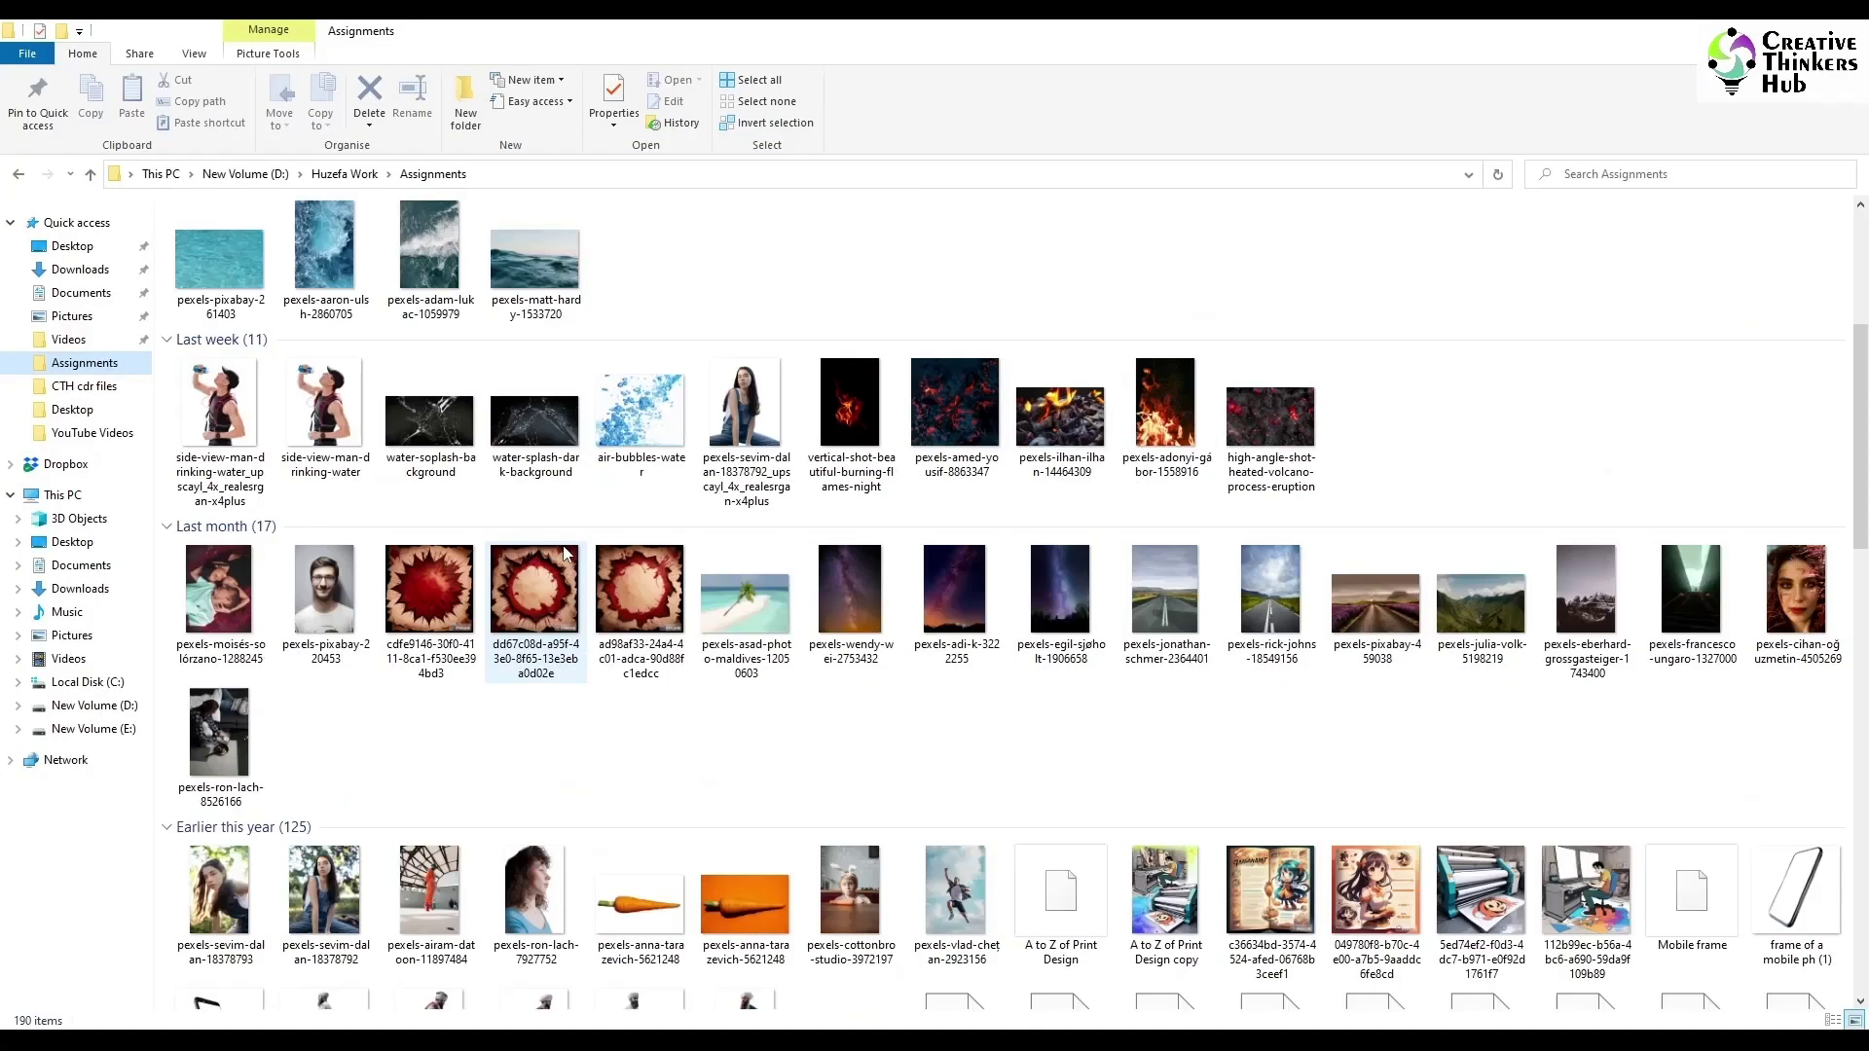
- Import the side-profile portrait of the woman from the Assignments folder into the new 210 by 210 mm document
scroll(331, 313, "up", 4)
left_click(331, 313)
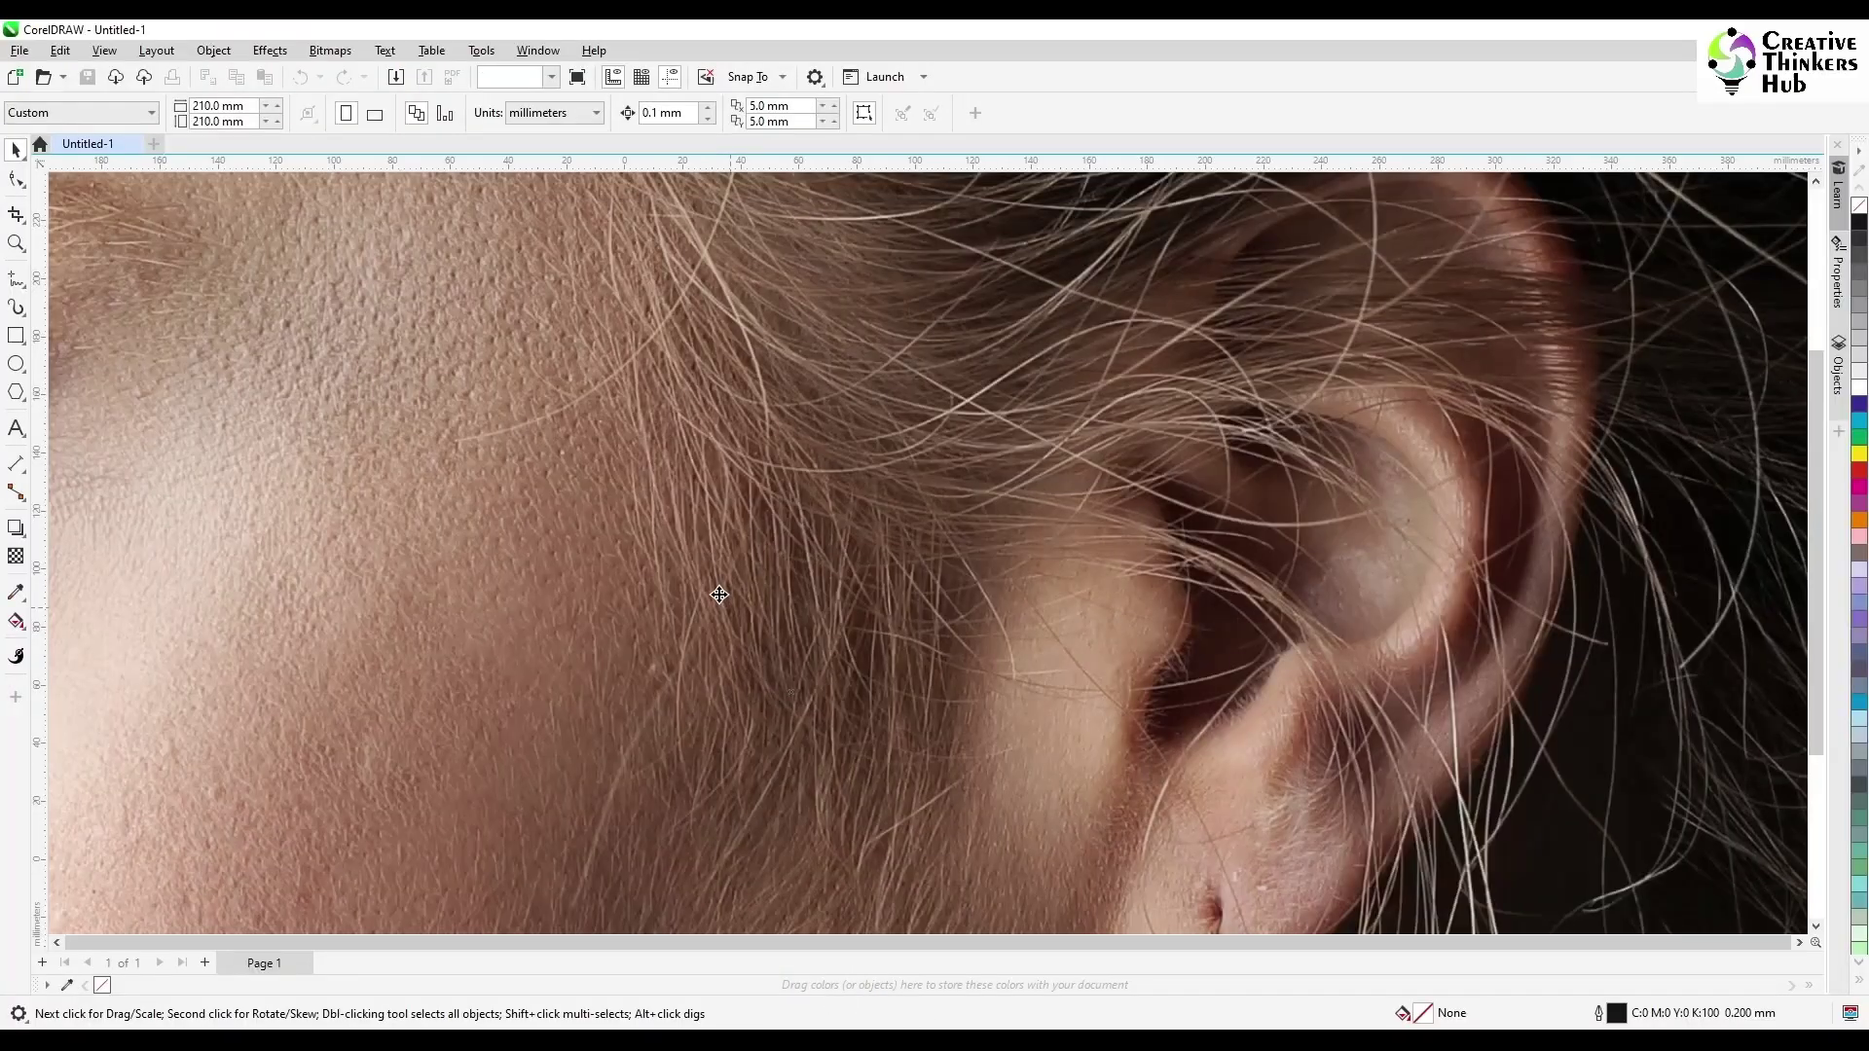
scroll(709, 604, "down", 6)
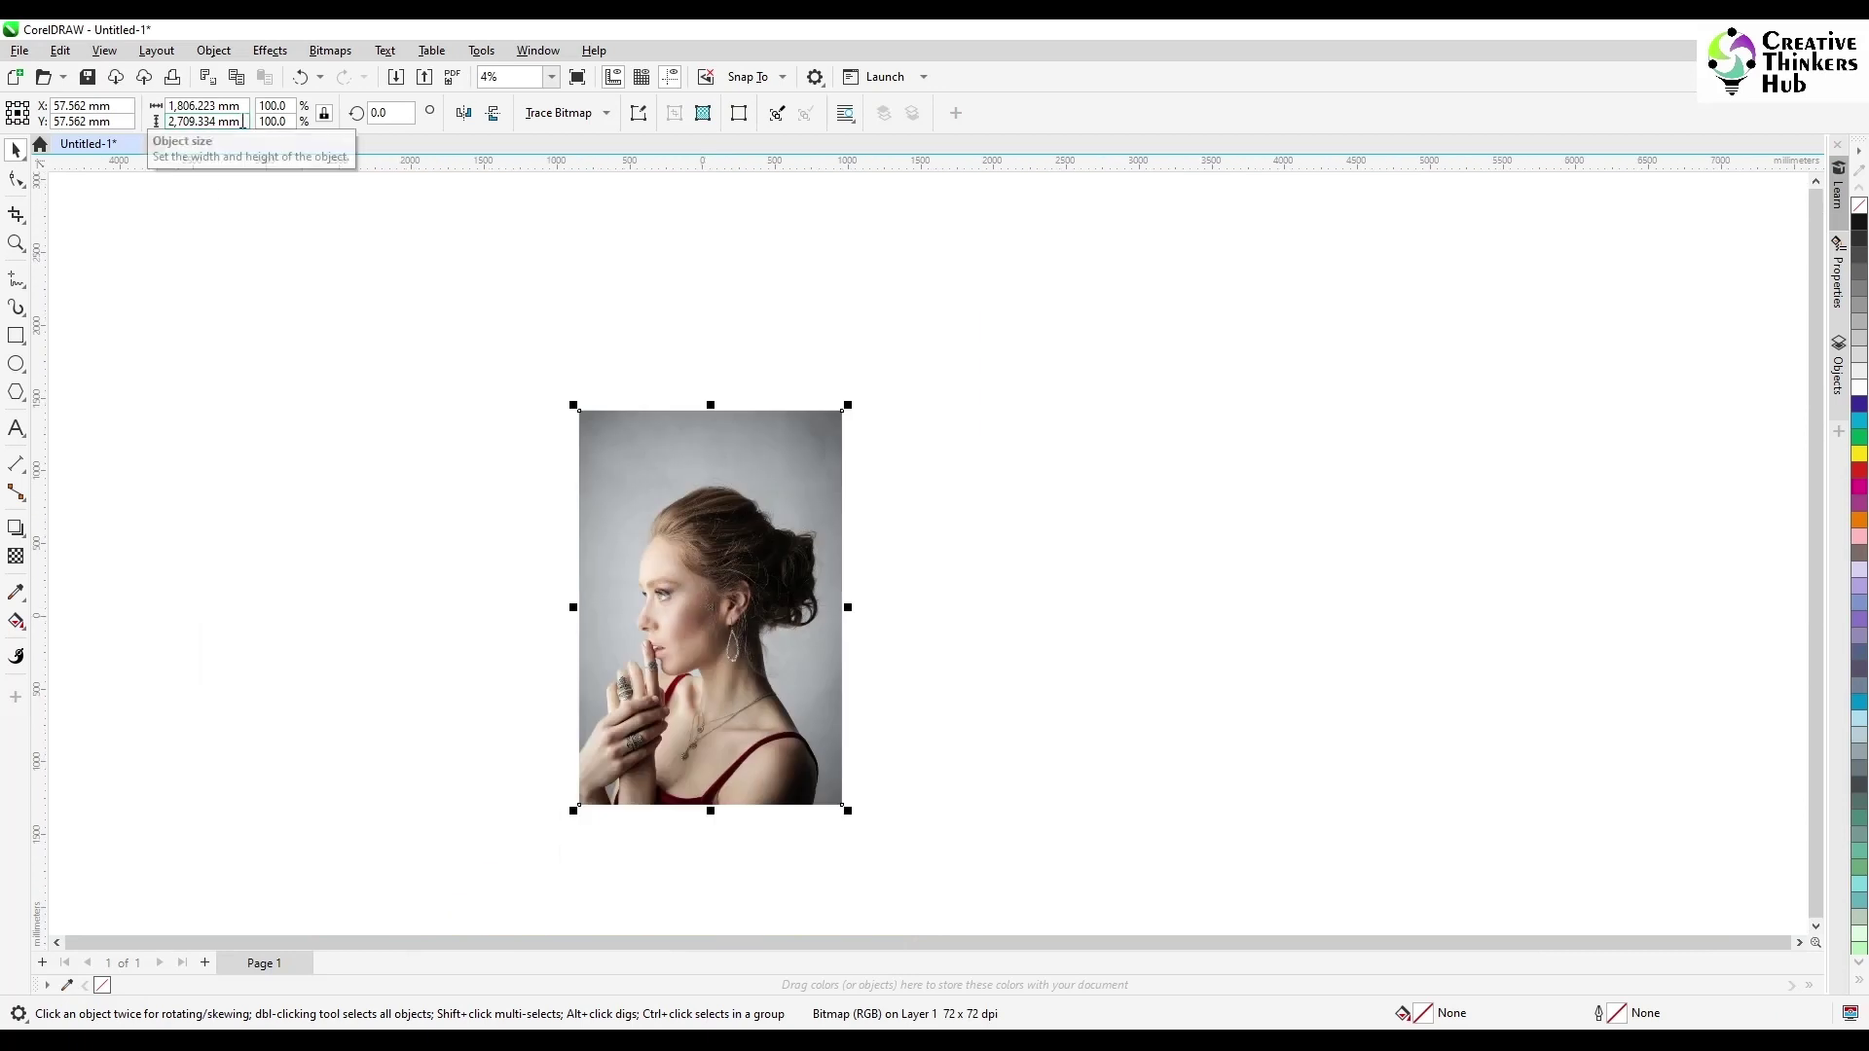
- Set the portrait's height to 210 mm and center it on the page
left_click_drag(243, 122, 136, 129)
type("210")
key("Return")
key("p")
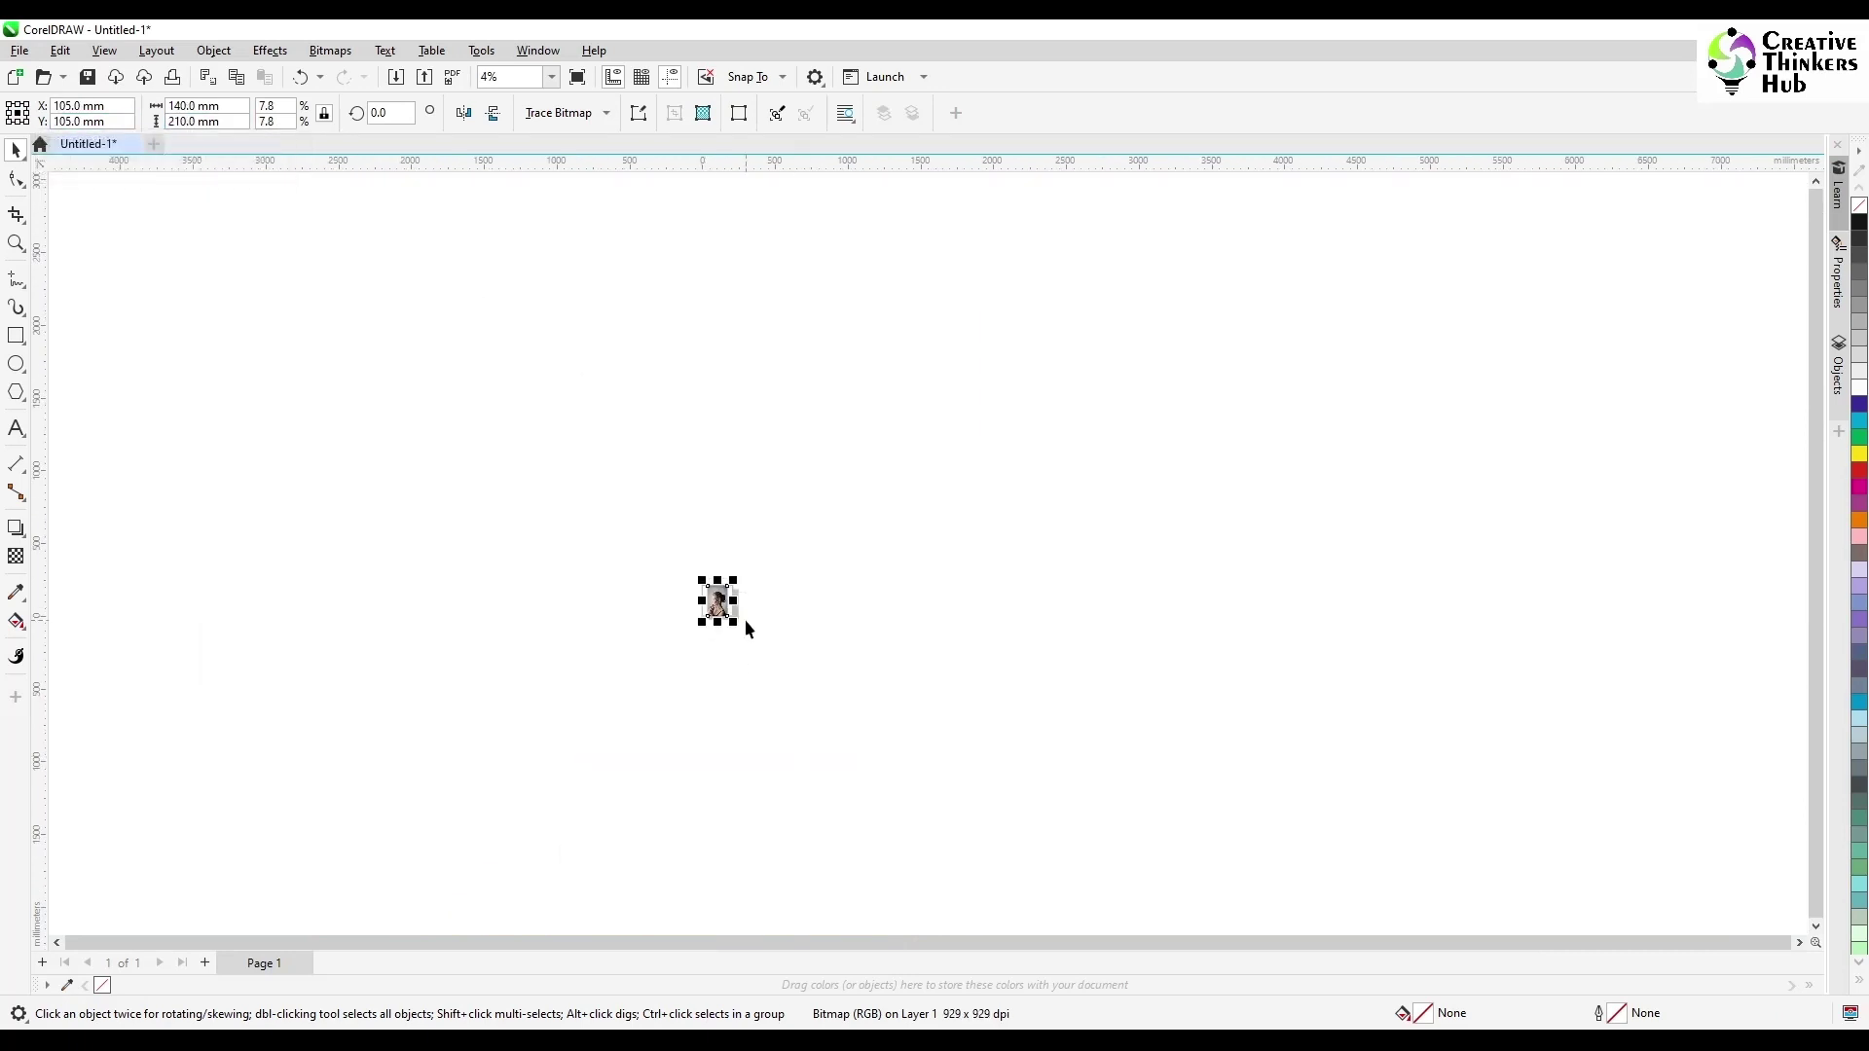
scroll(742, 619, "up", 7)
scroll(675, 716, "down", 2)
- Add a page-sized 210 by 210 mm rectangle behind the portrait and align the portrait to its left edge
left_click(66, 427)
double_click(15, 335)
left_click(808, 560)
left_click(881, 584, "shift")
key("l")
- Fill the page-sized background rectangle with black
left_click(1019, 703)
left_click(849, 686)
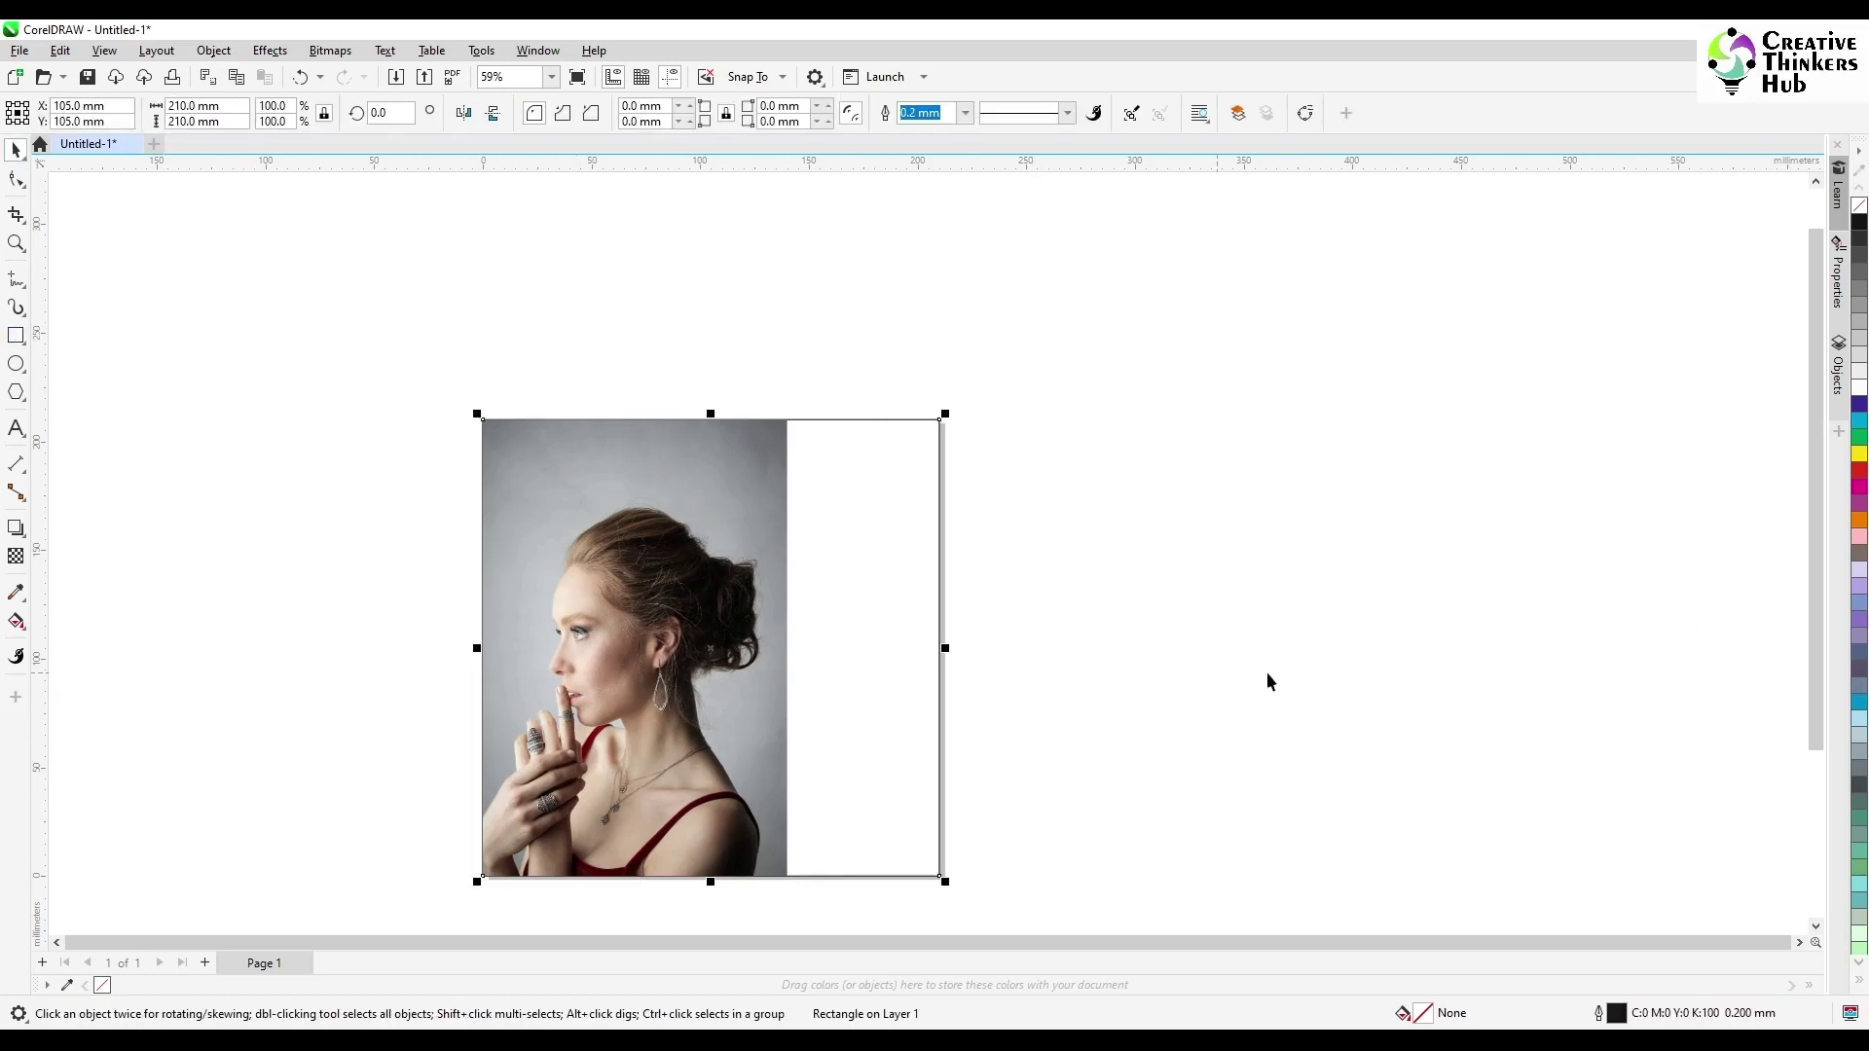
left_click(1860, 222)
- Convert the portrait to an RGB bitmap at 300 dpi
left_click(330, 49)
left_click(380, 71)
left_click(952, 476)
left_click(949, 524)
left_click(950, 641)
left_click(943, 598)
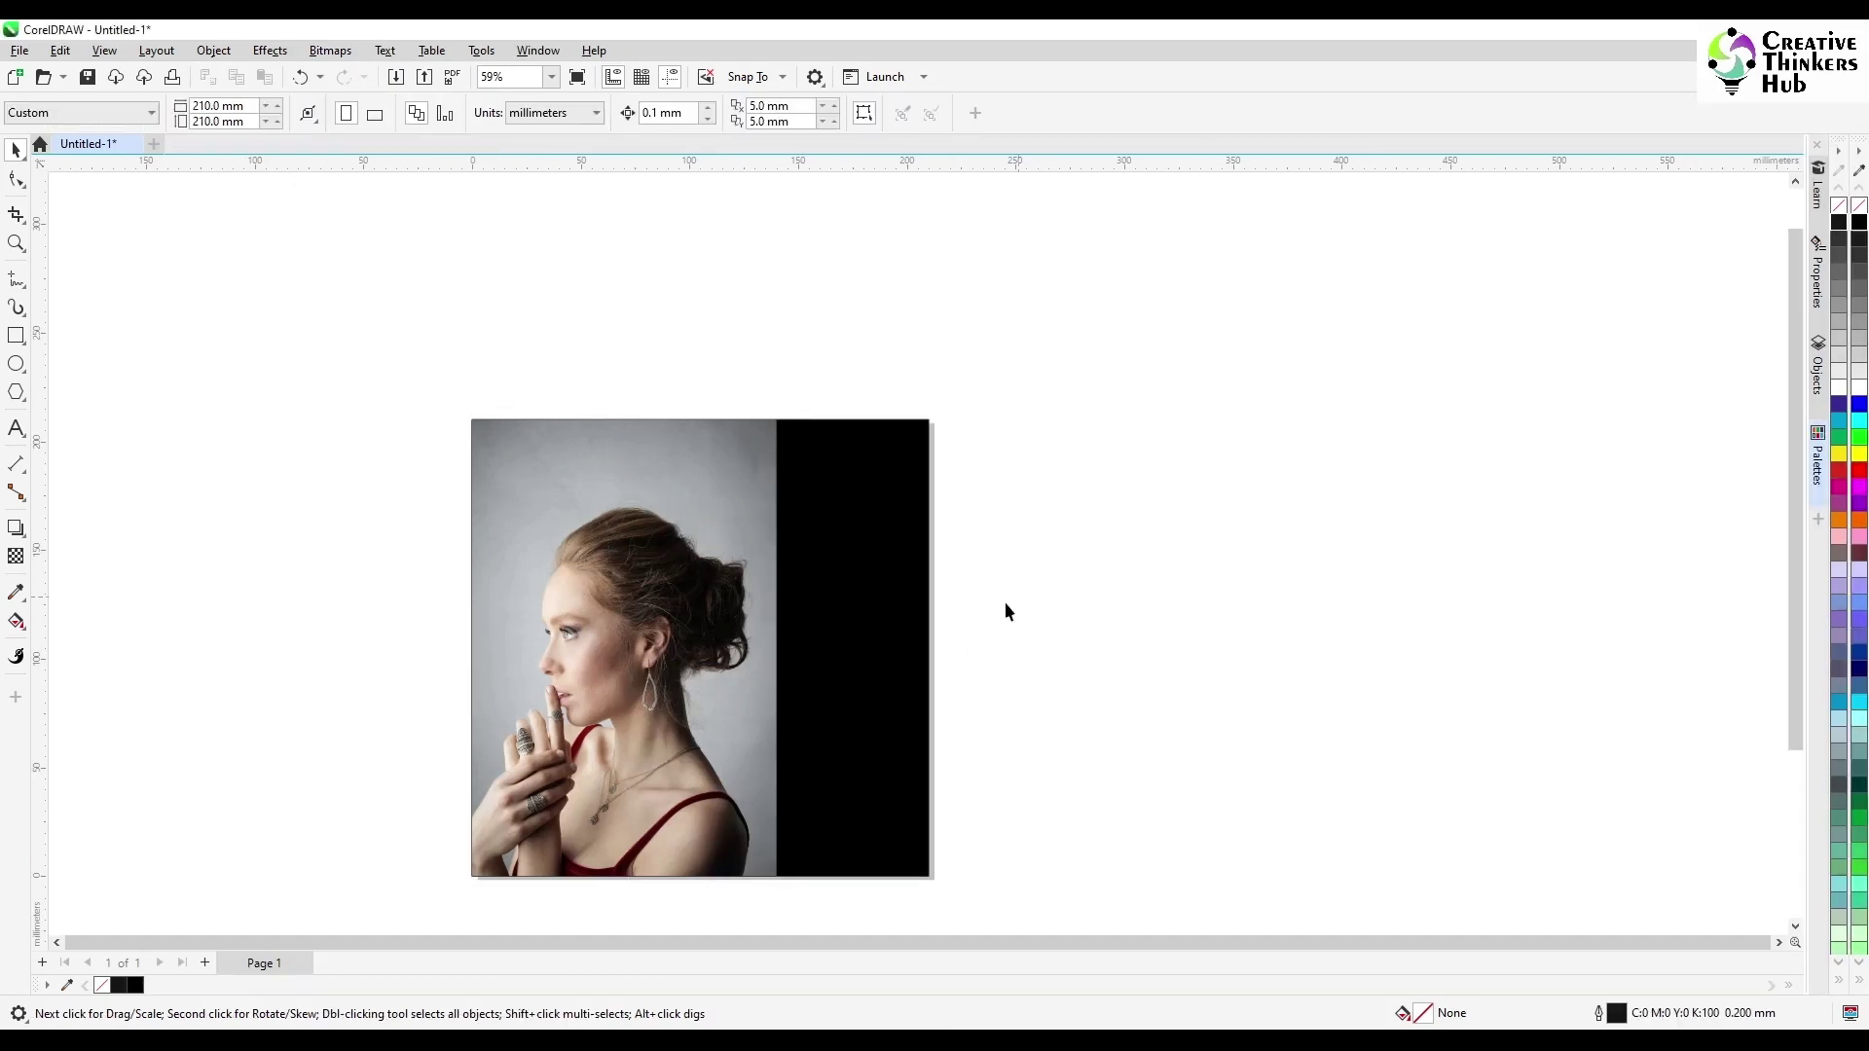
left_click(1008, 671)
- Open the portrait for bitmap editing in Corel PHOTO-PAINT and launch a maximized Cutout Lab
left_click(714, 734)
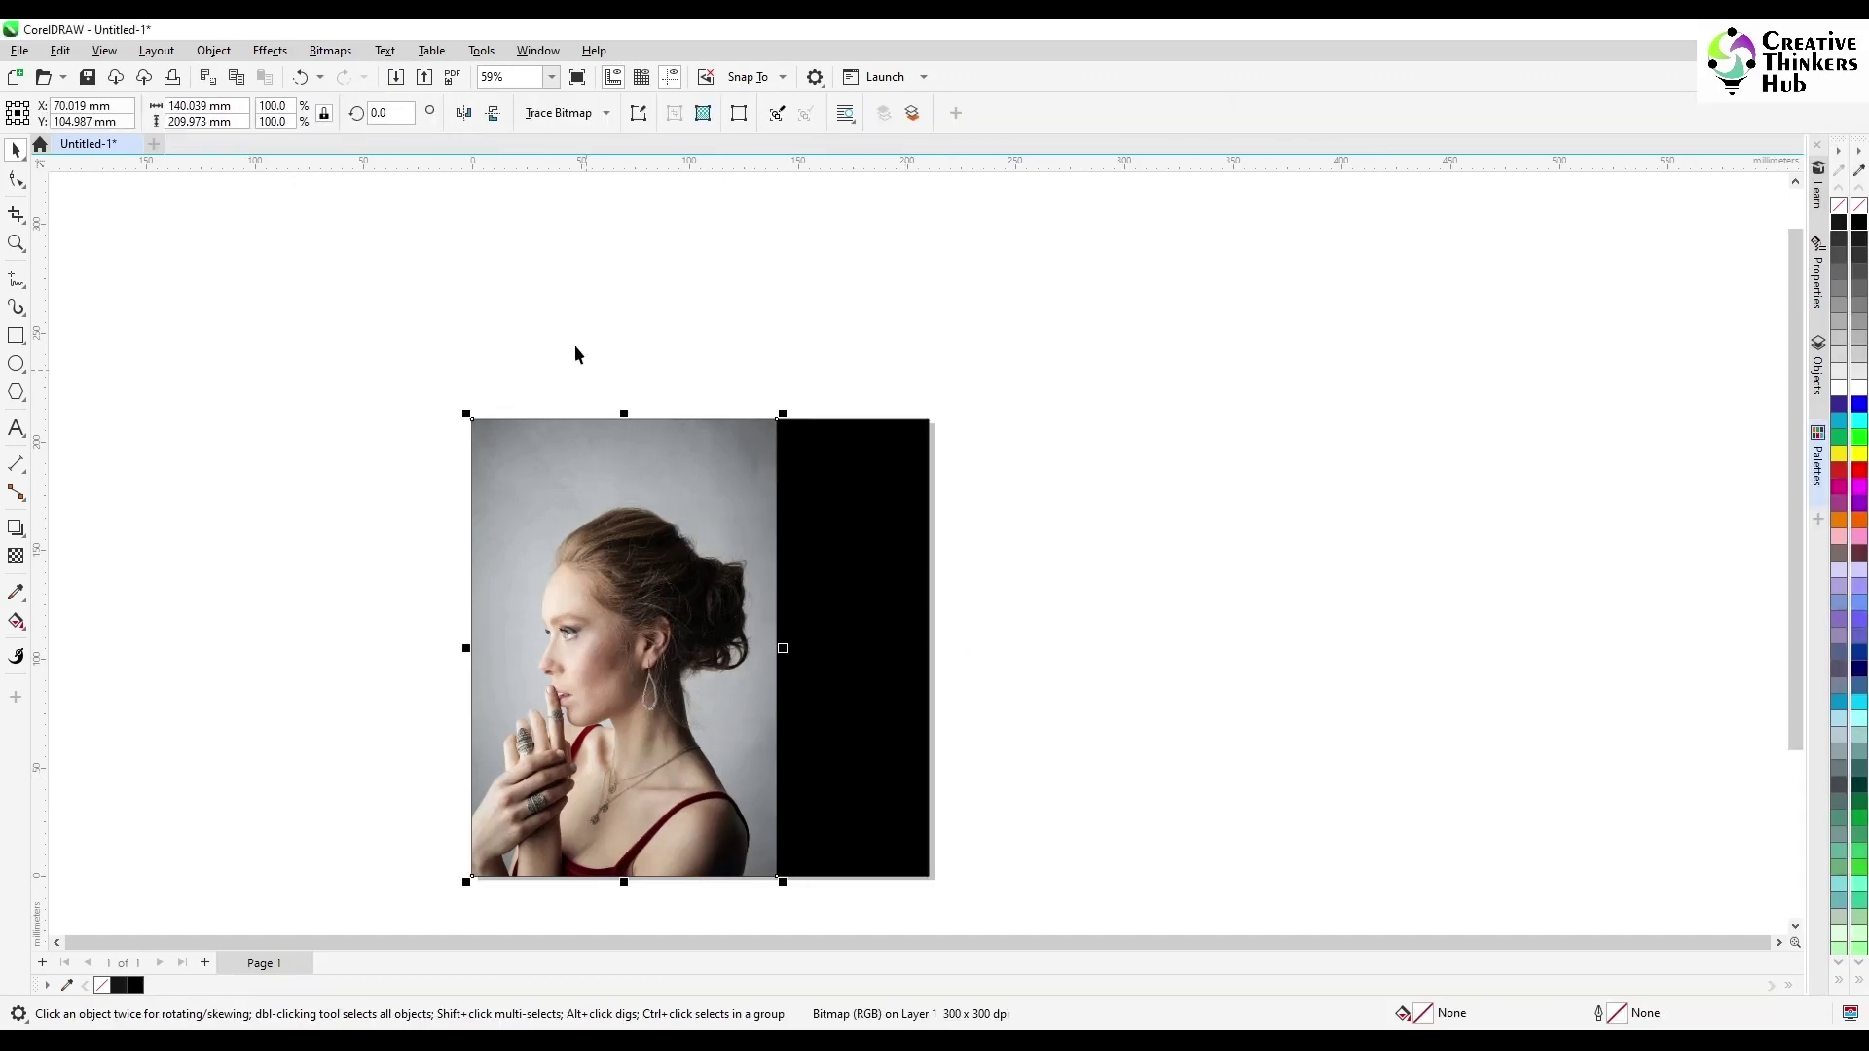
left_click(638, 113)
left_click(155, 50)
left_click(185, 71)
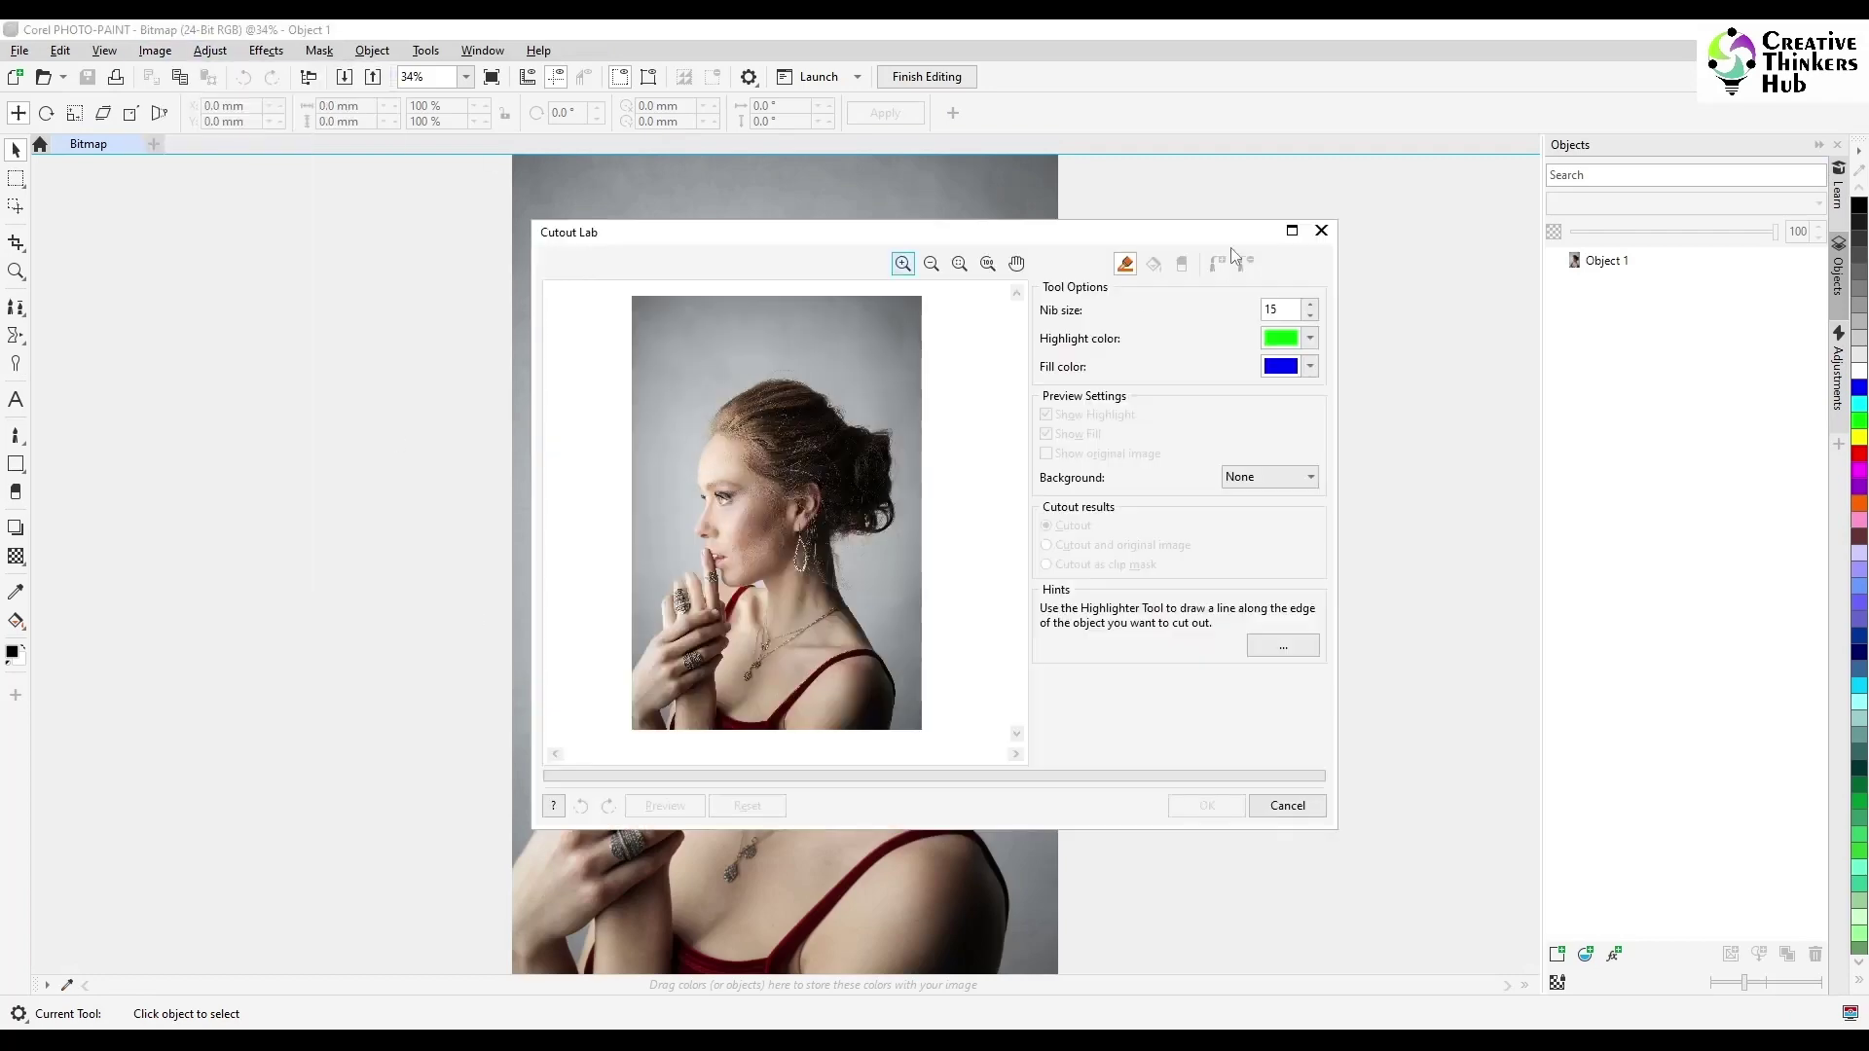
left_click(1292, 230)
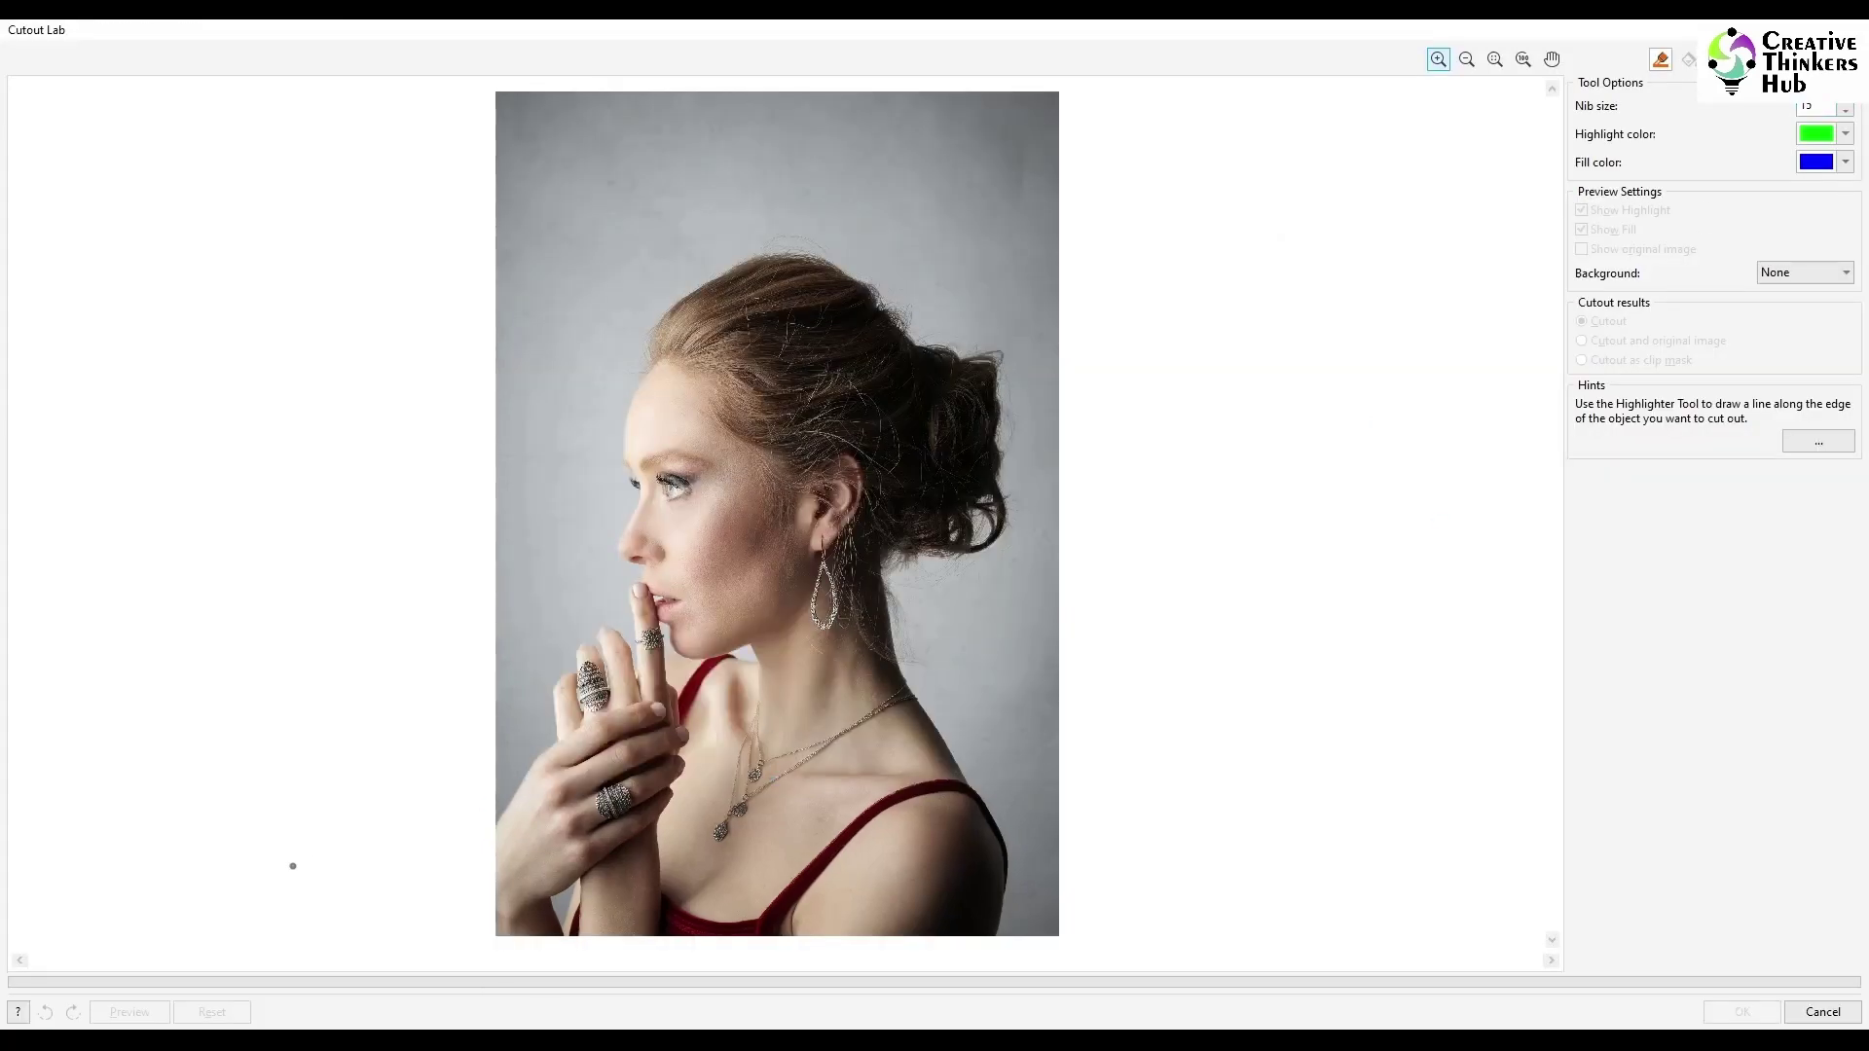
- Highlight the woman's complete outline, including hands, rings, face, hair and shoulder, with a nib size of 15
left_click(796, 804)
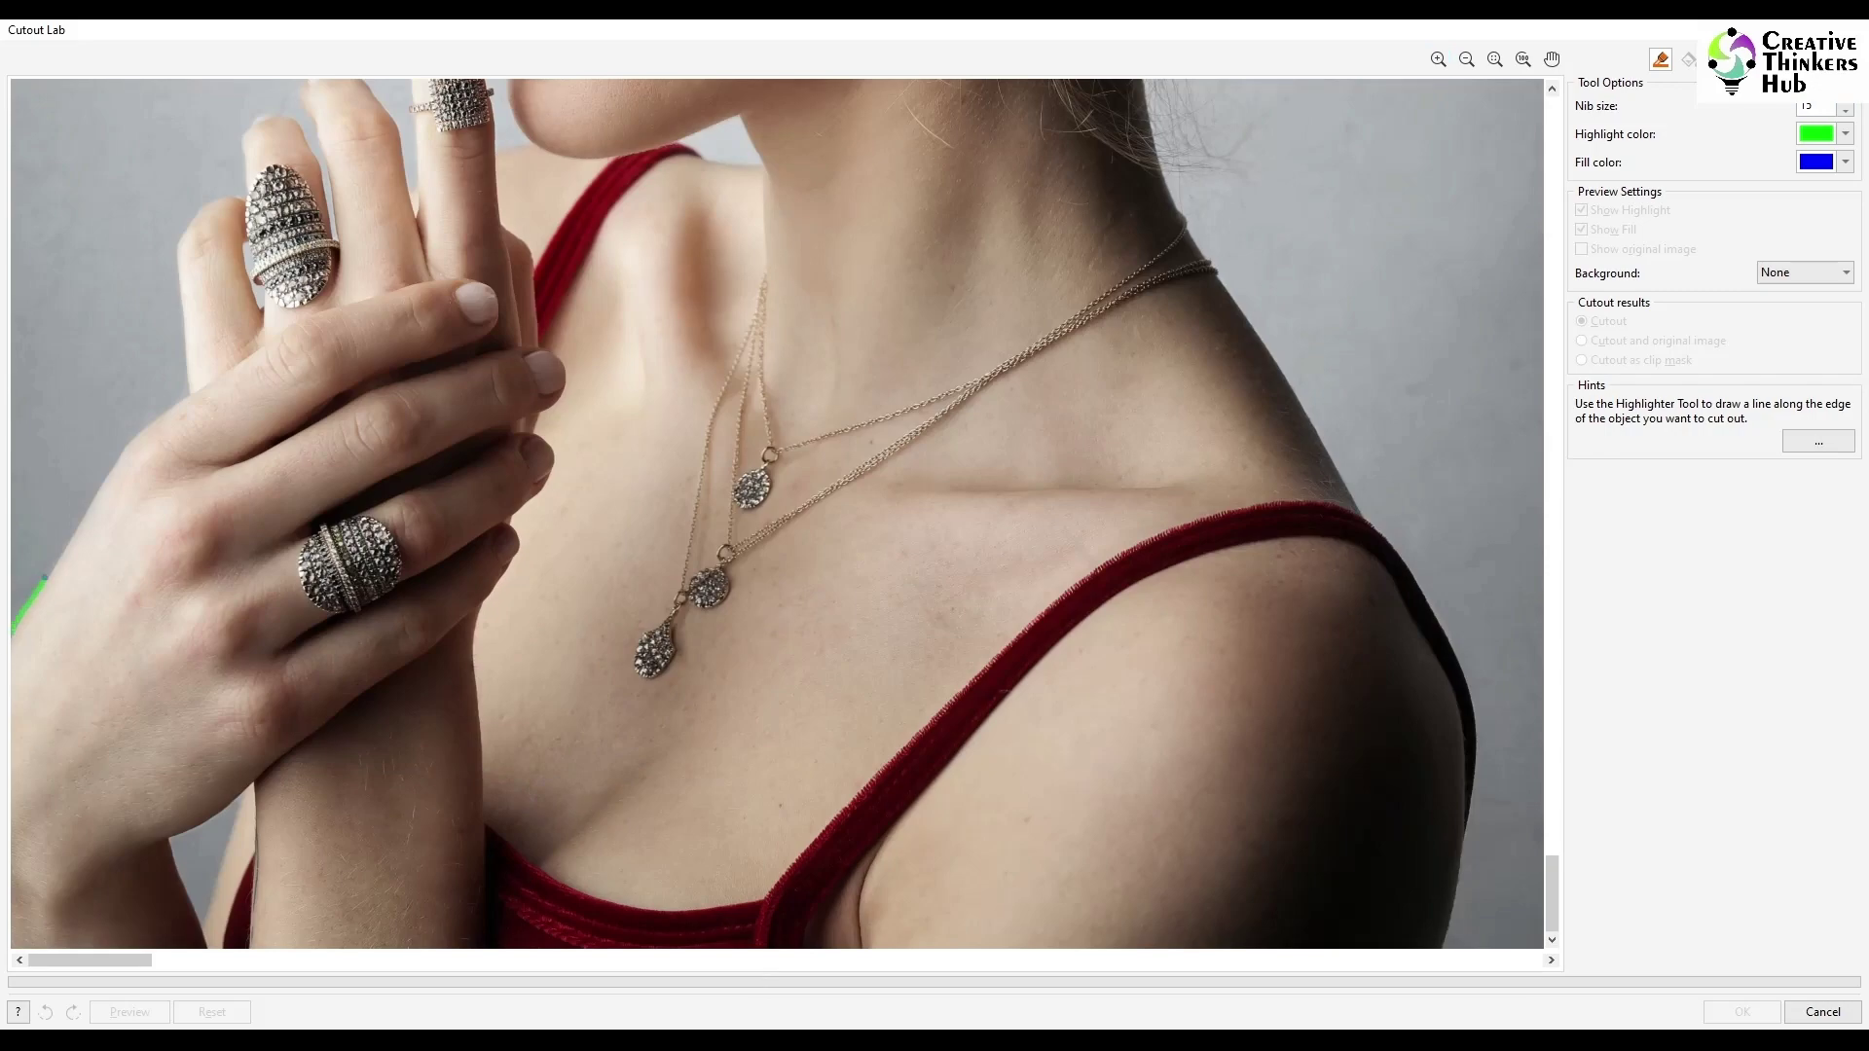
left_click_drag(117, 459, 127, 447)
scroll(127, 447, "up", 2)
scroll(358, 266, "down", 1)
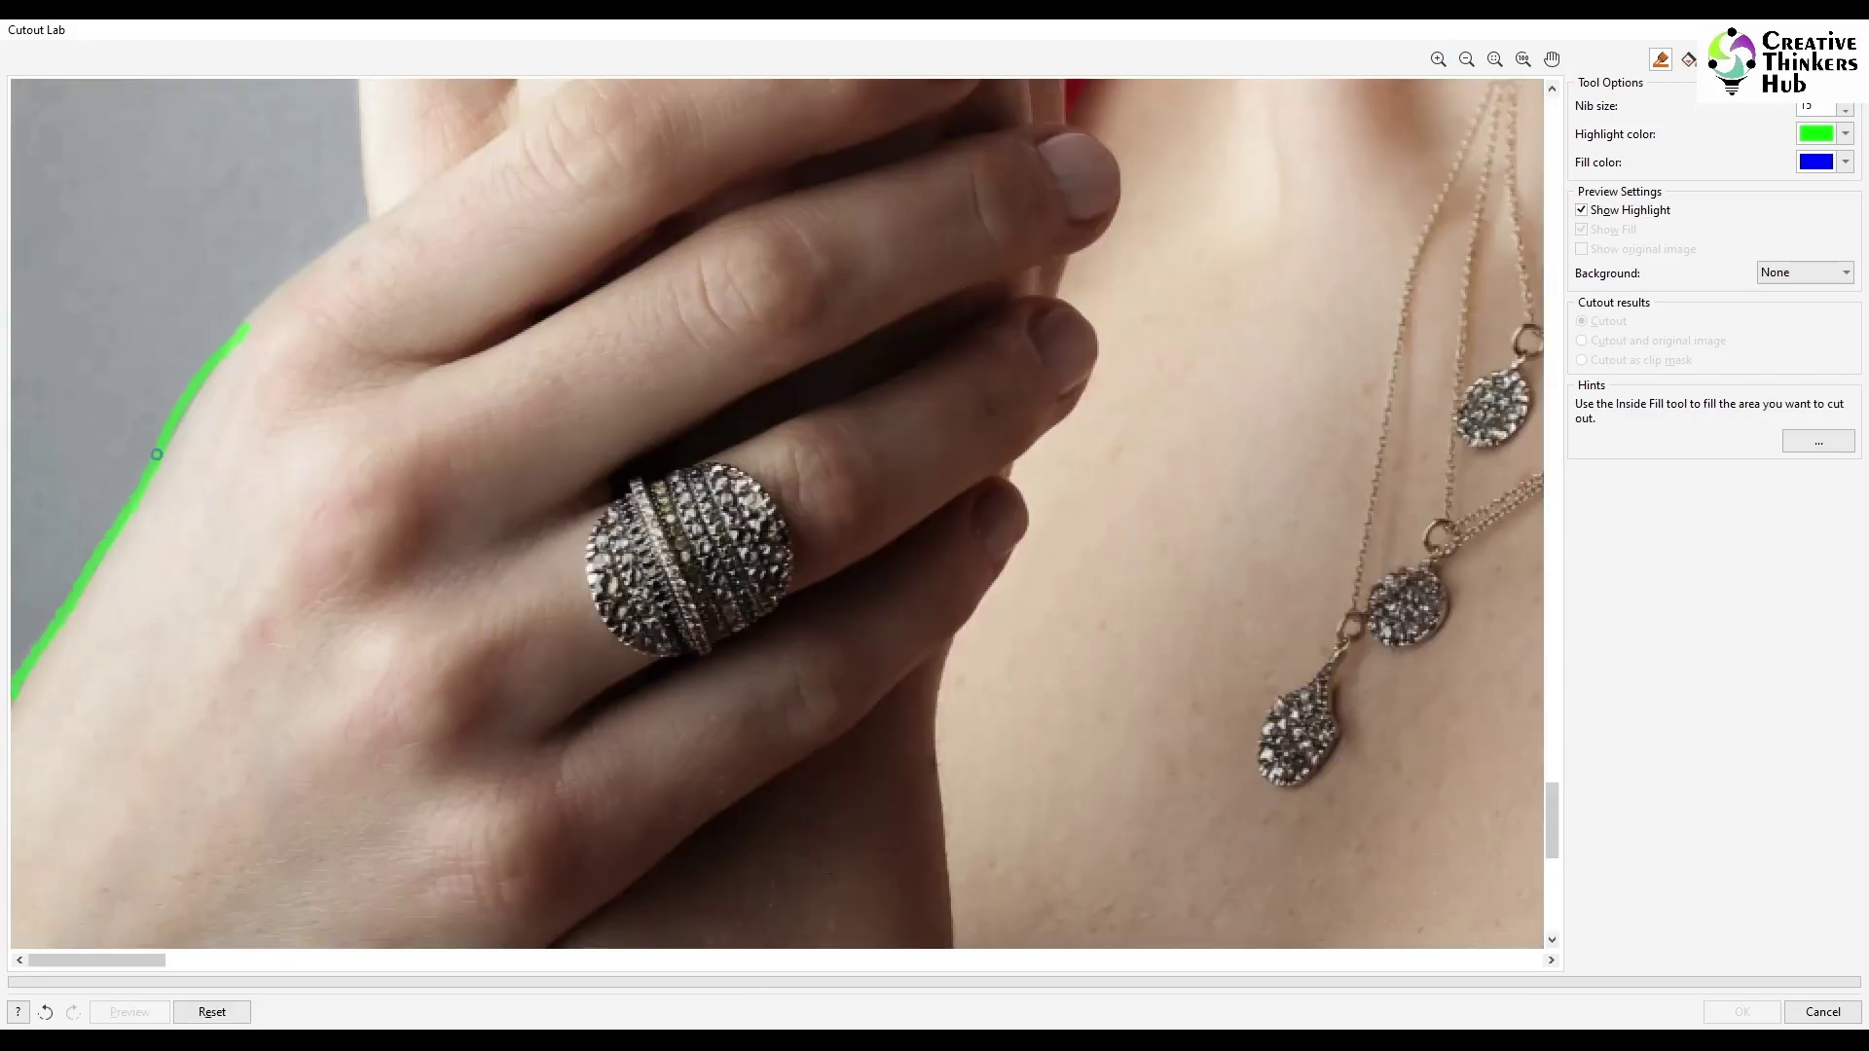
scroll(366, 220, "down", 2)
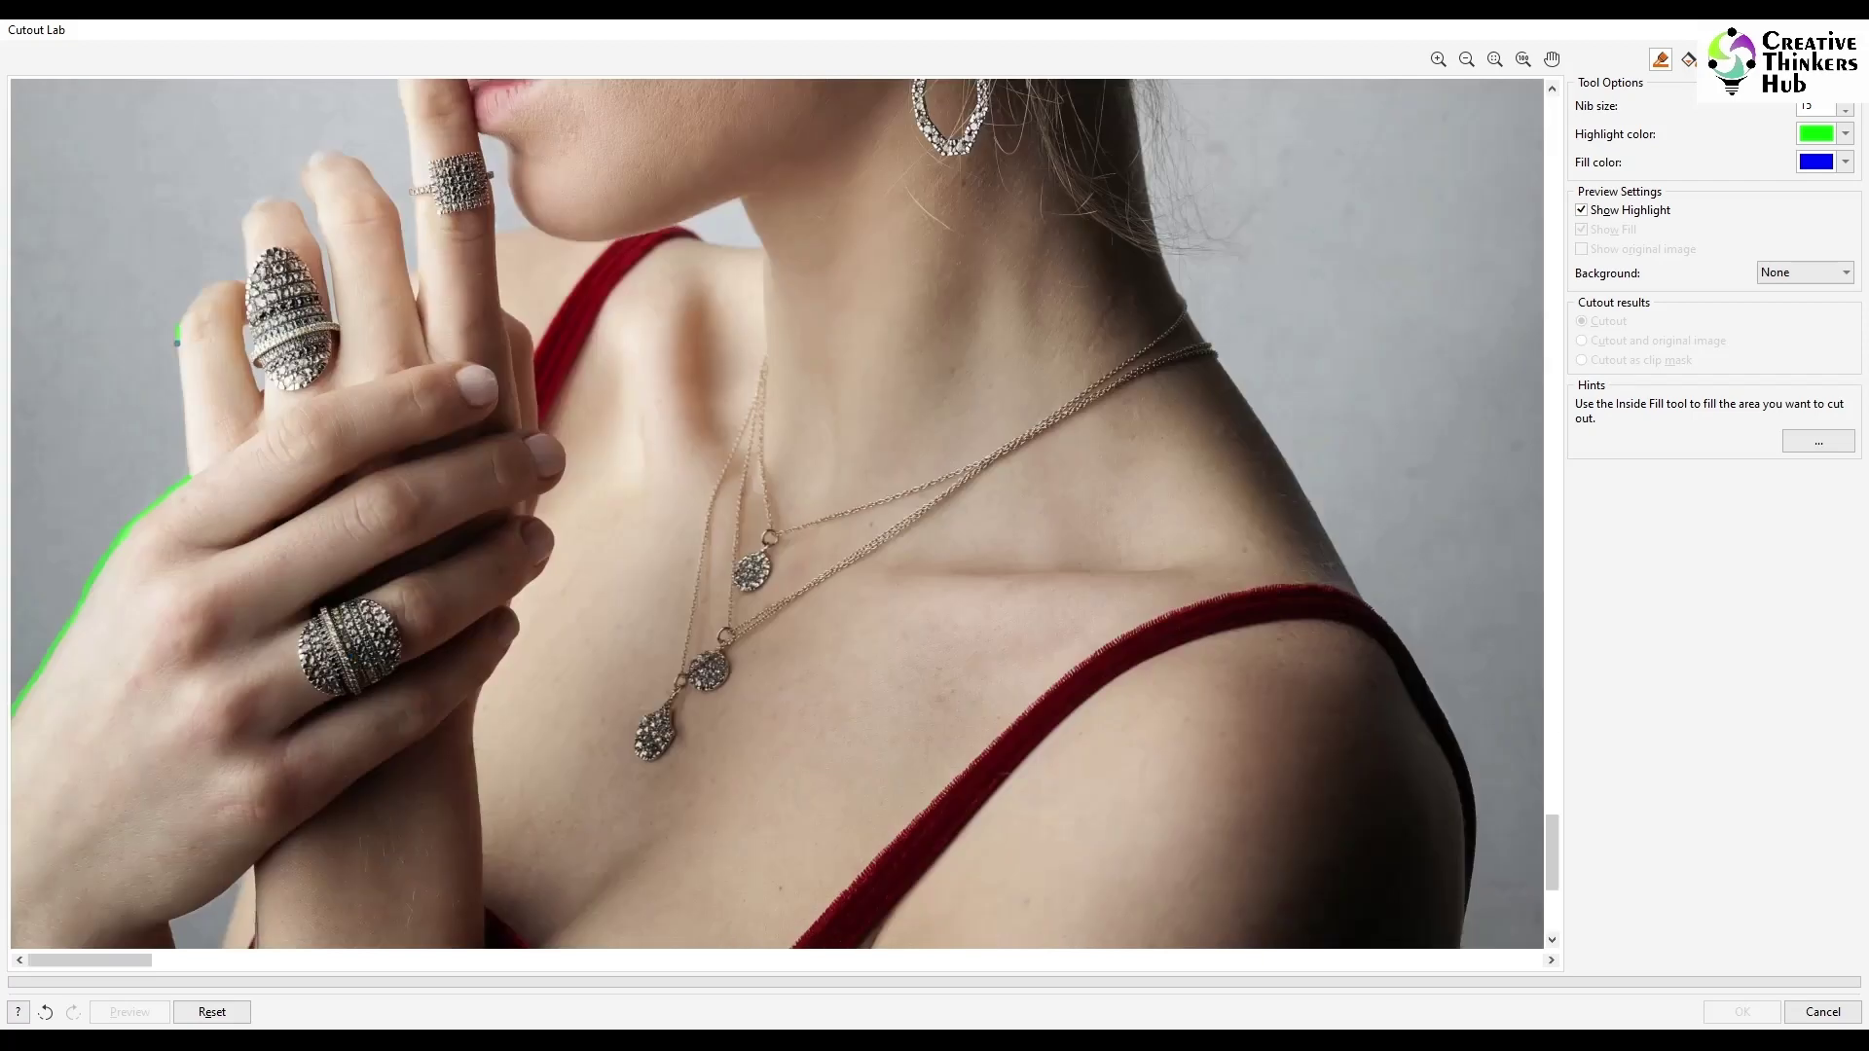
scroll(243, 272, "up", 3)
left_click_drag(718, 482, 741, 640)
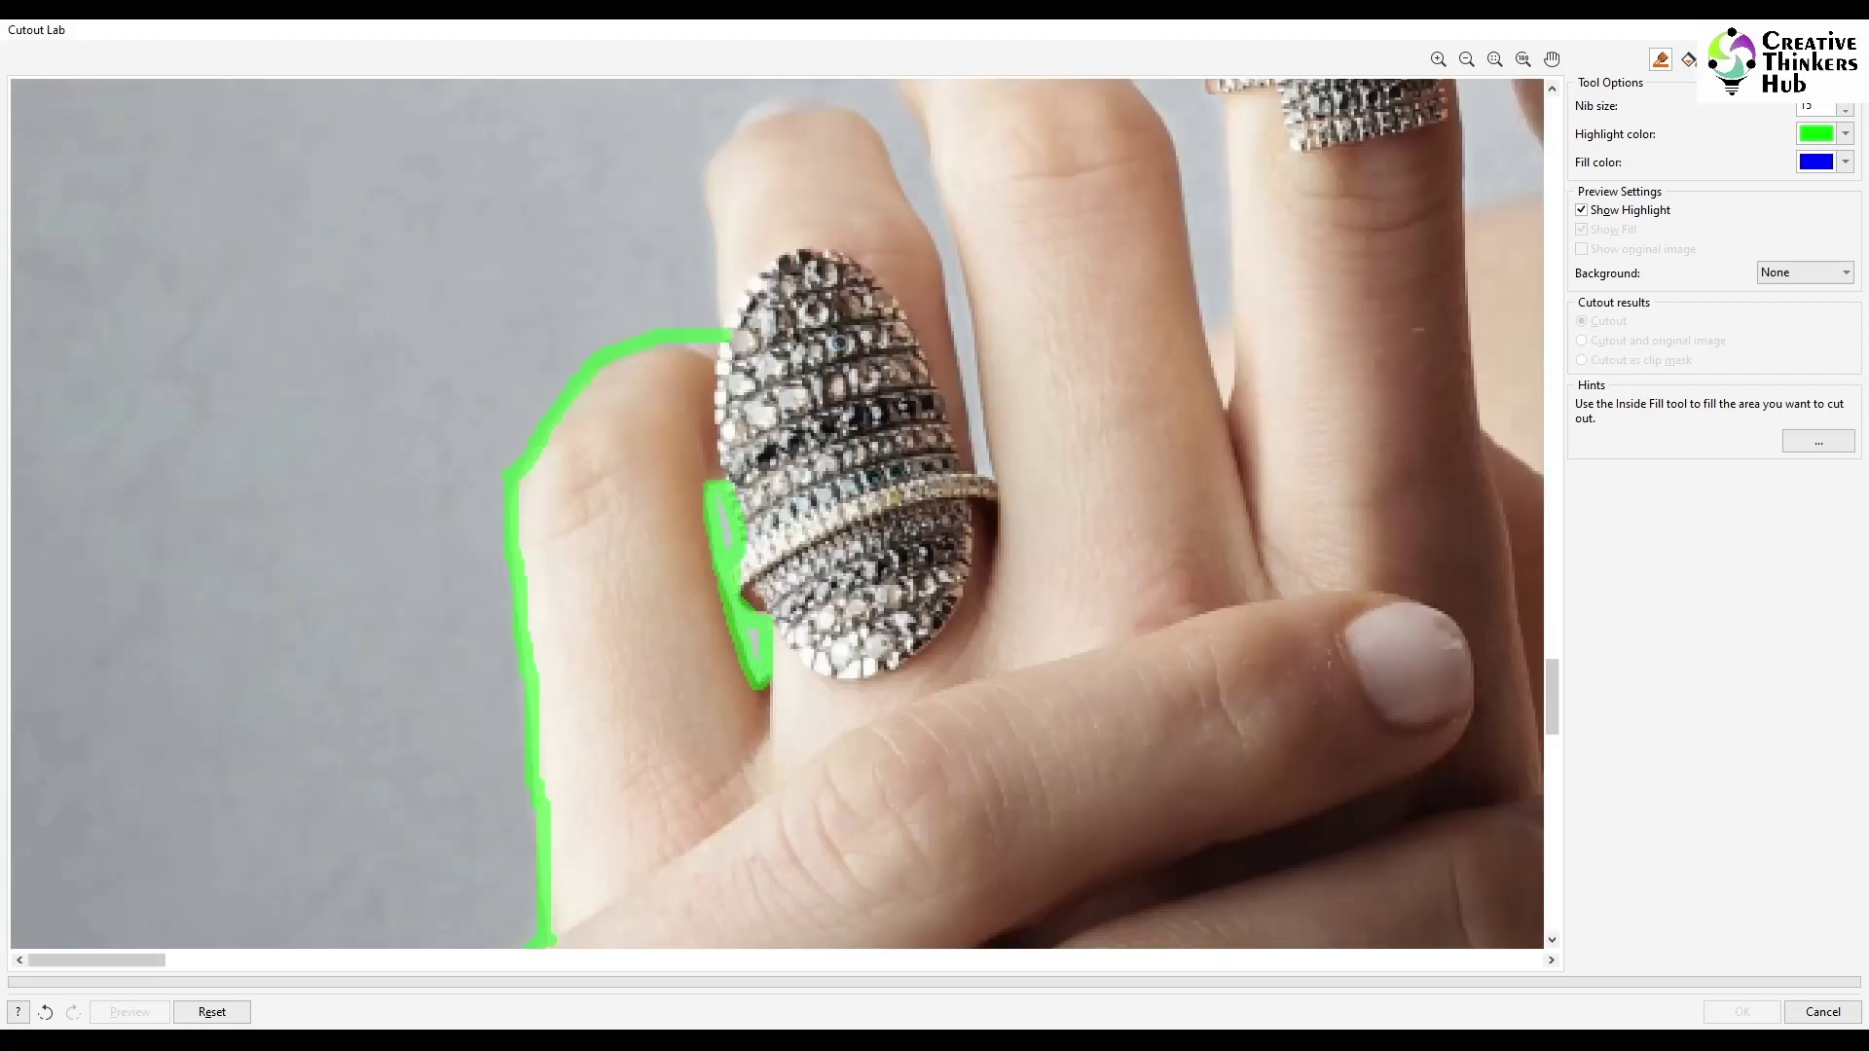
scroll(587, 422, "down", 1)
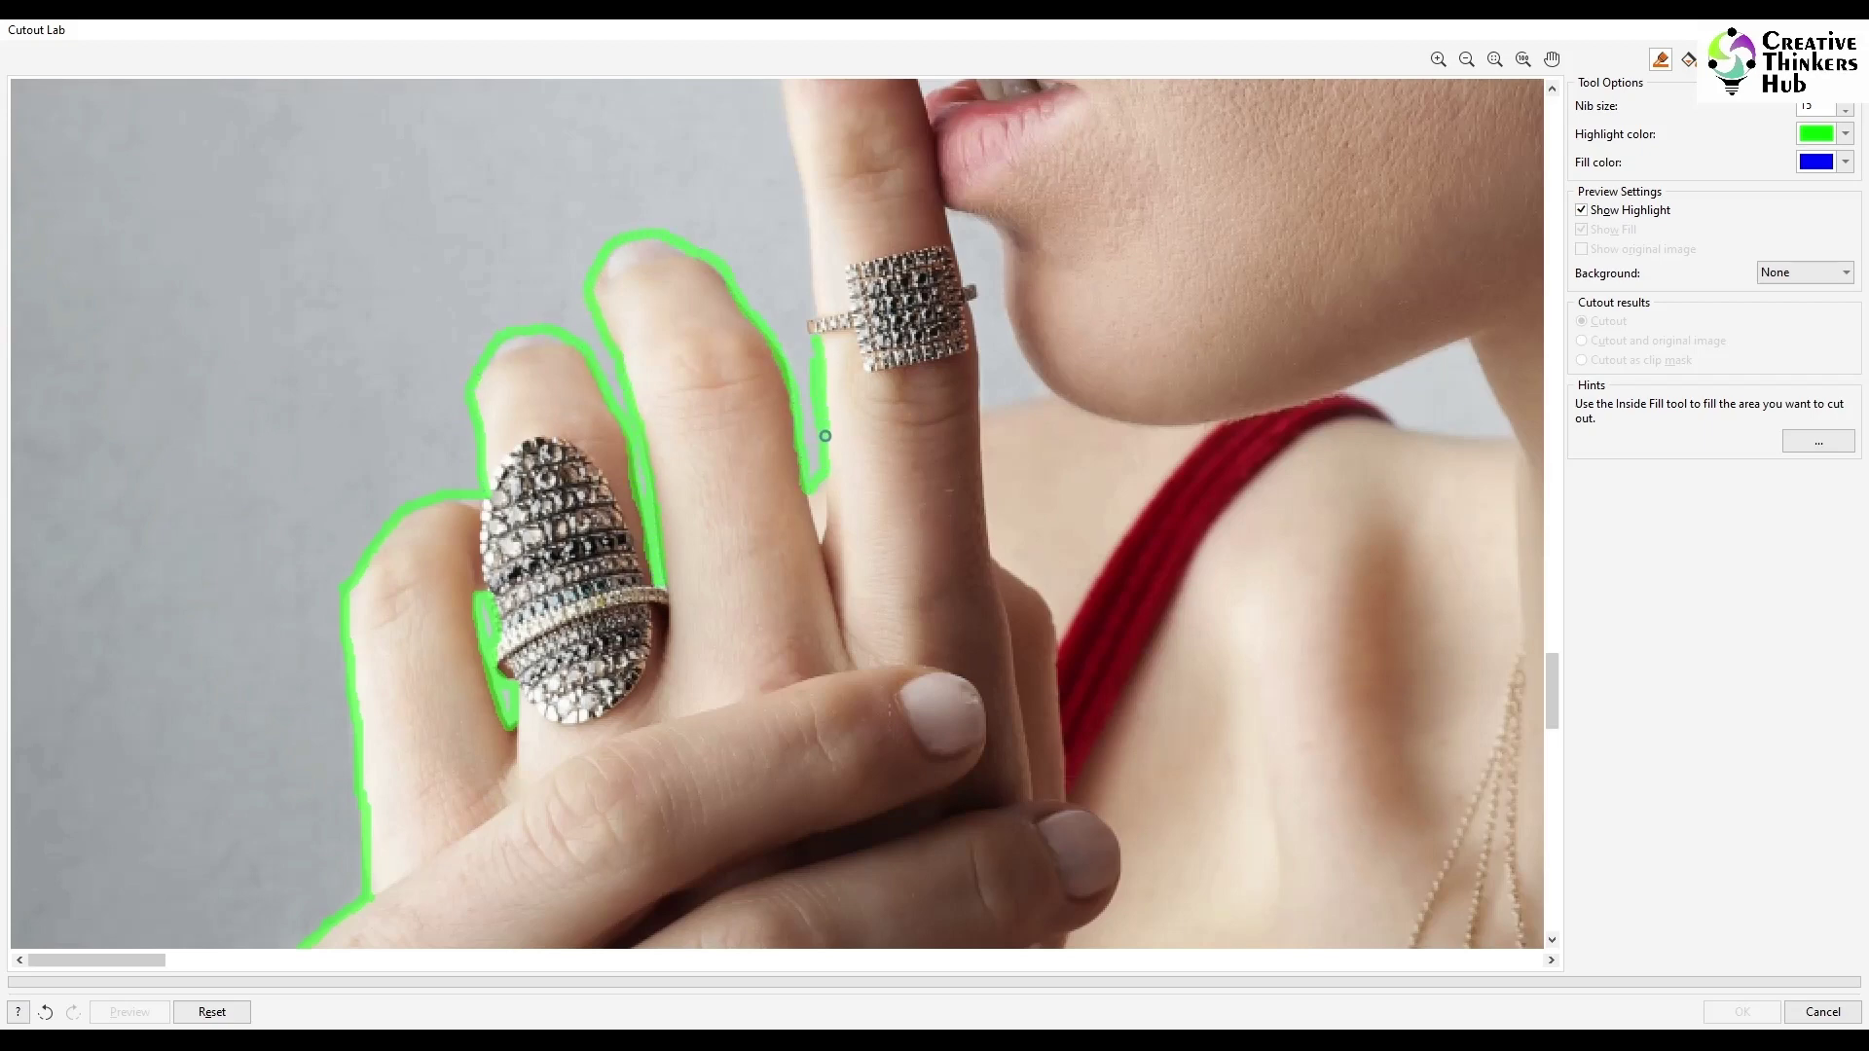
scroll(788, 134, "down", 2)
scroll(407, 392, "up", 2)
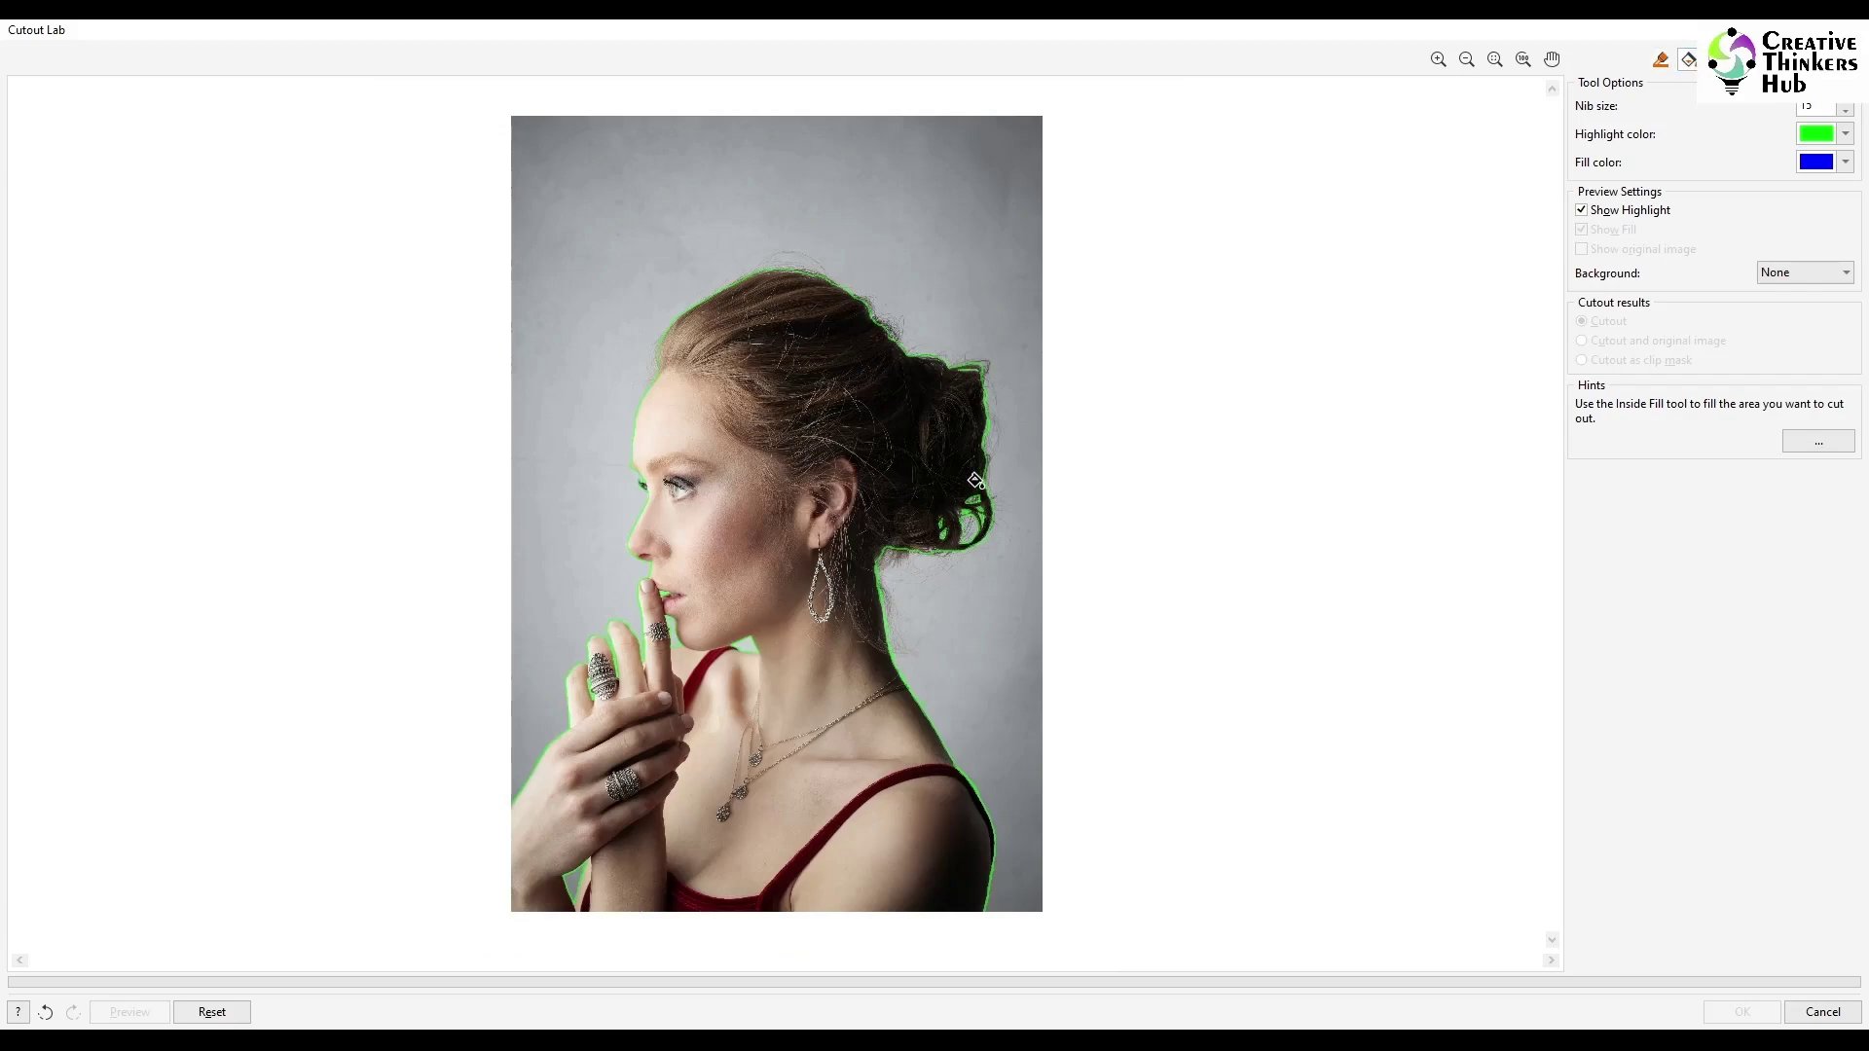
- Fill the area inside the woman's outline, preview the cutout and inspect its edges
left_click(800, 577)
left_click(146, 1009)
scroll(947, 459, "up", 5)
scroll(946, 459, "down", 6)
scroll(773, 367, "up", 3)
scroll(773, 367, "down", 3)
scroll(761, 556, "up", 4)
- Accept the cutout and finish the bitmap editing to return the woman to the black background
left_click(1743, 1013)
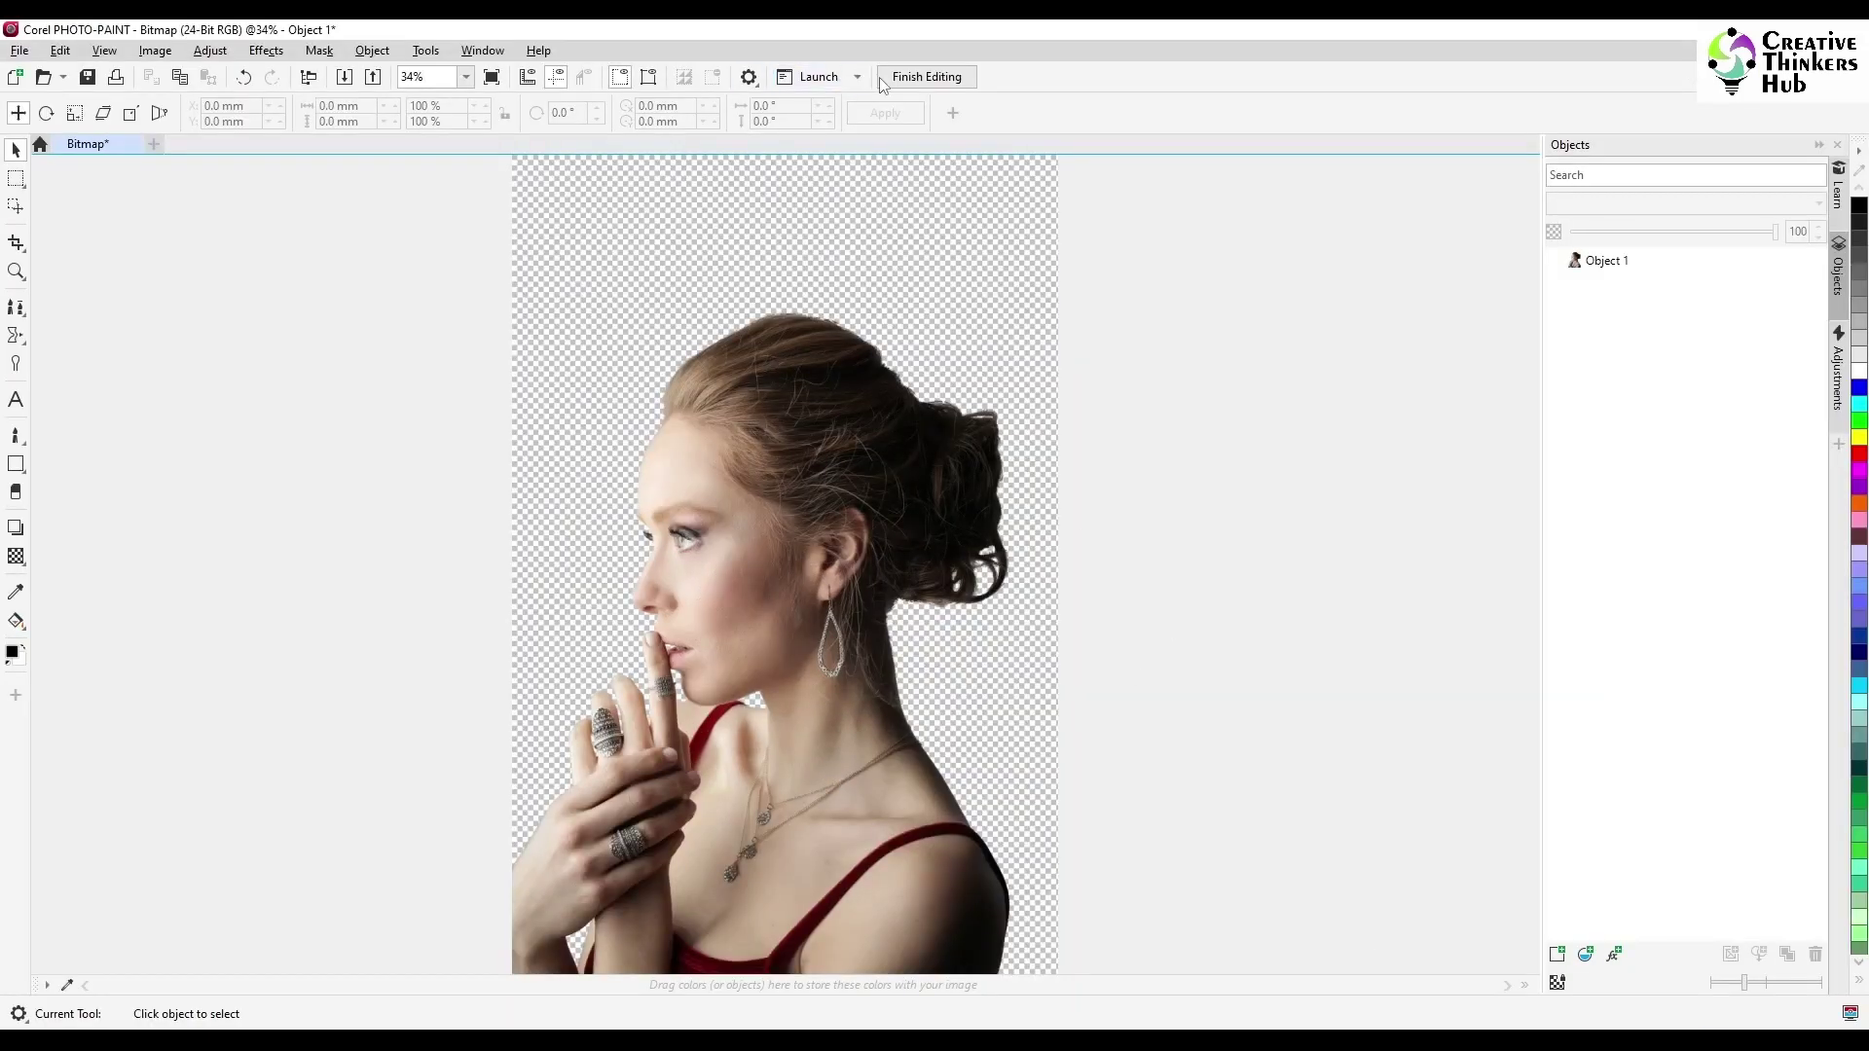
left_click(924, 77)
left_click(849, 582)
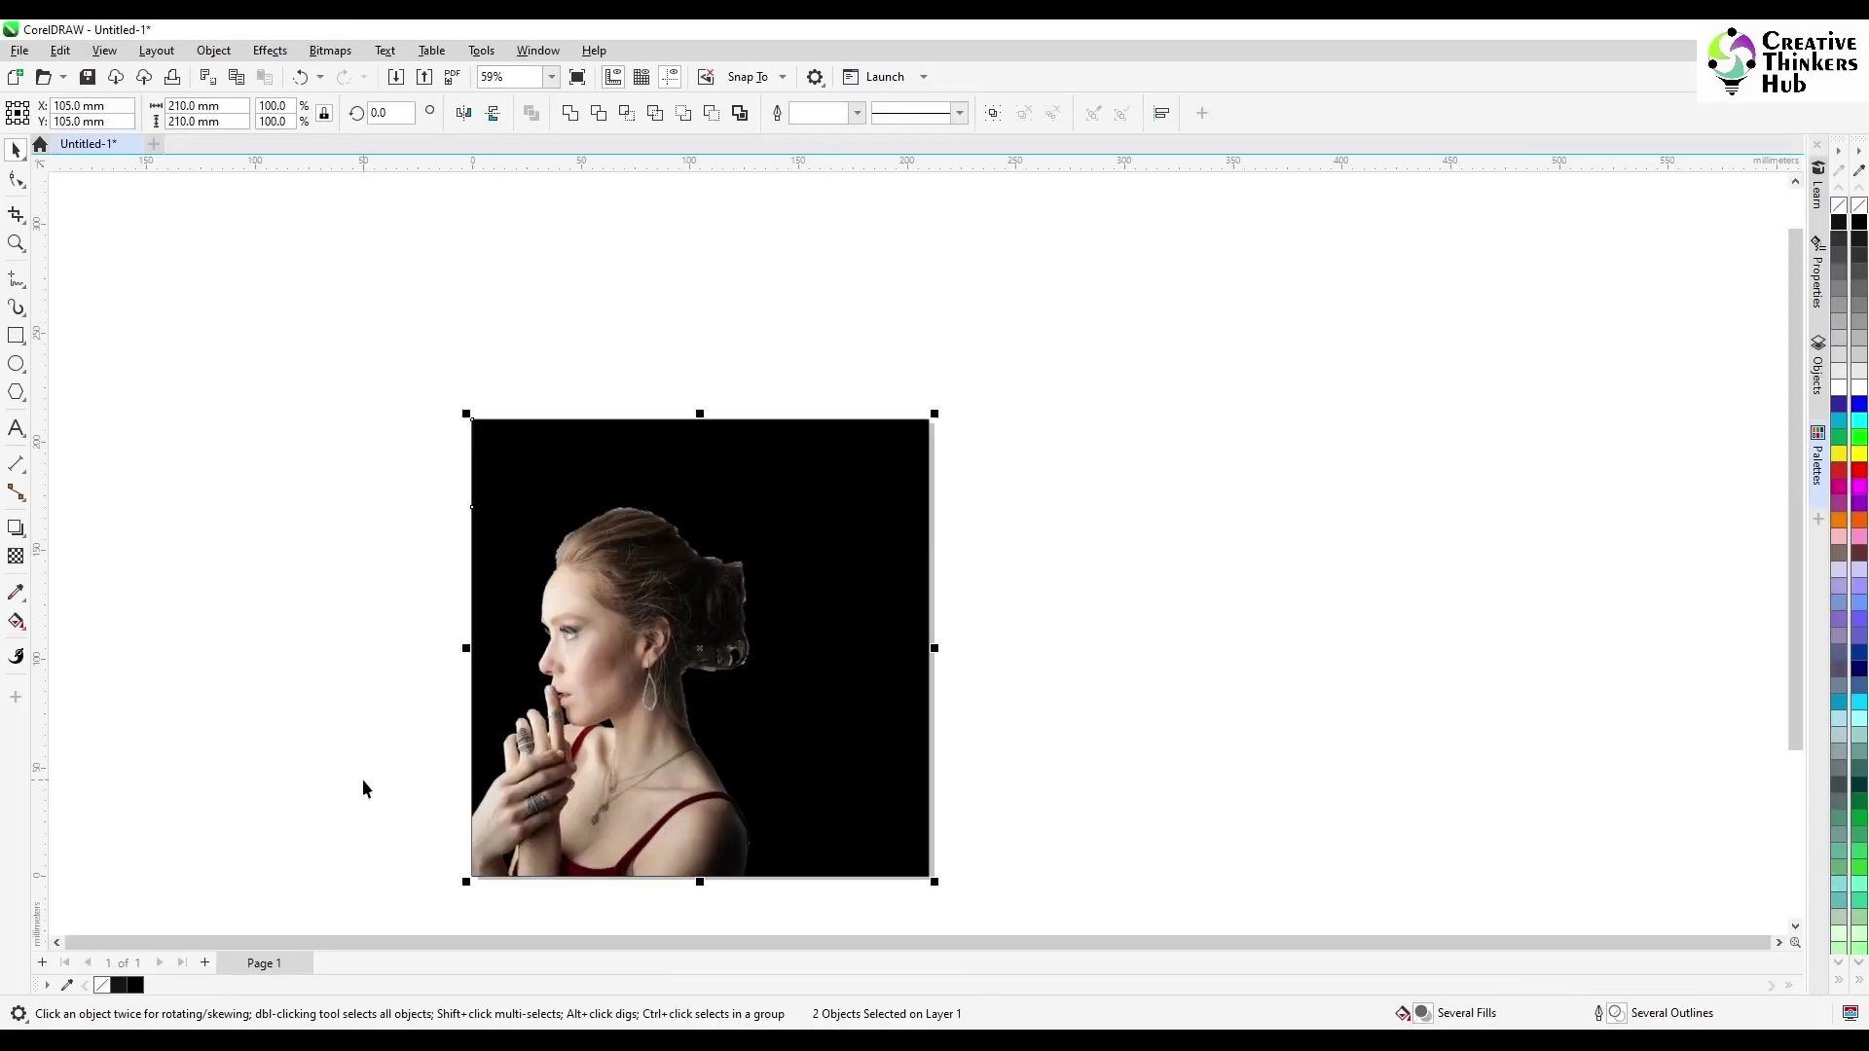
left_click(363, 787)
- Import the golden-shopping-cart-golden-glitter image from the Assignments folder into the CorelDRAW document
left_click(507, 1038)
scroll(746, 516, "up", 2)
left_click(856, 277)
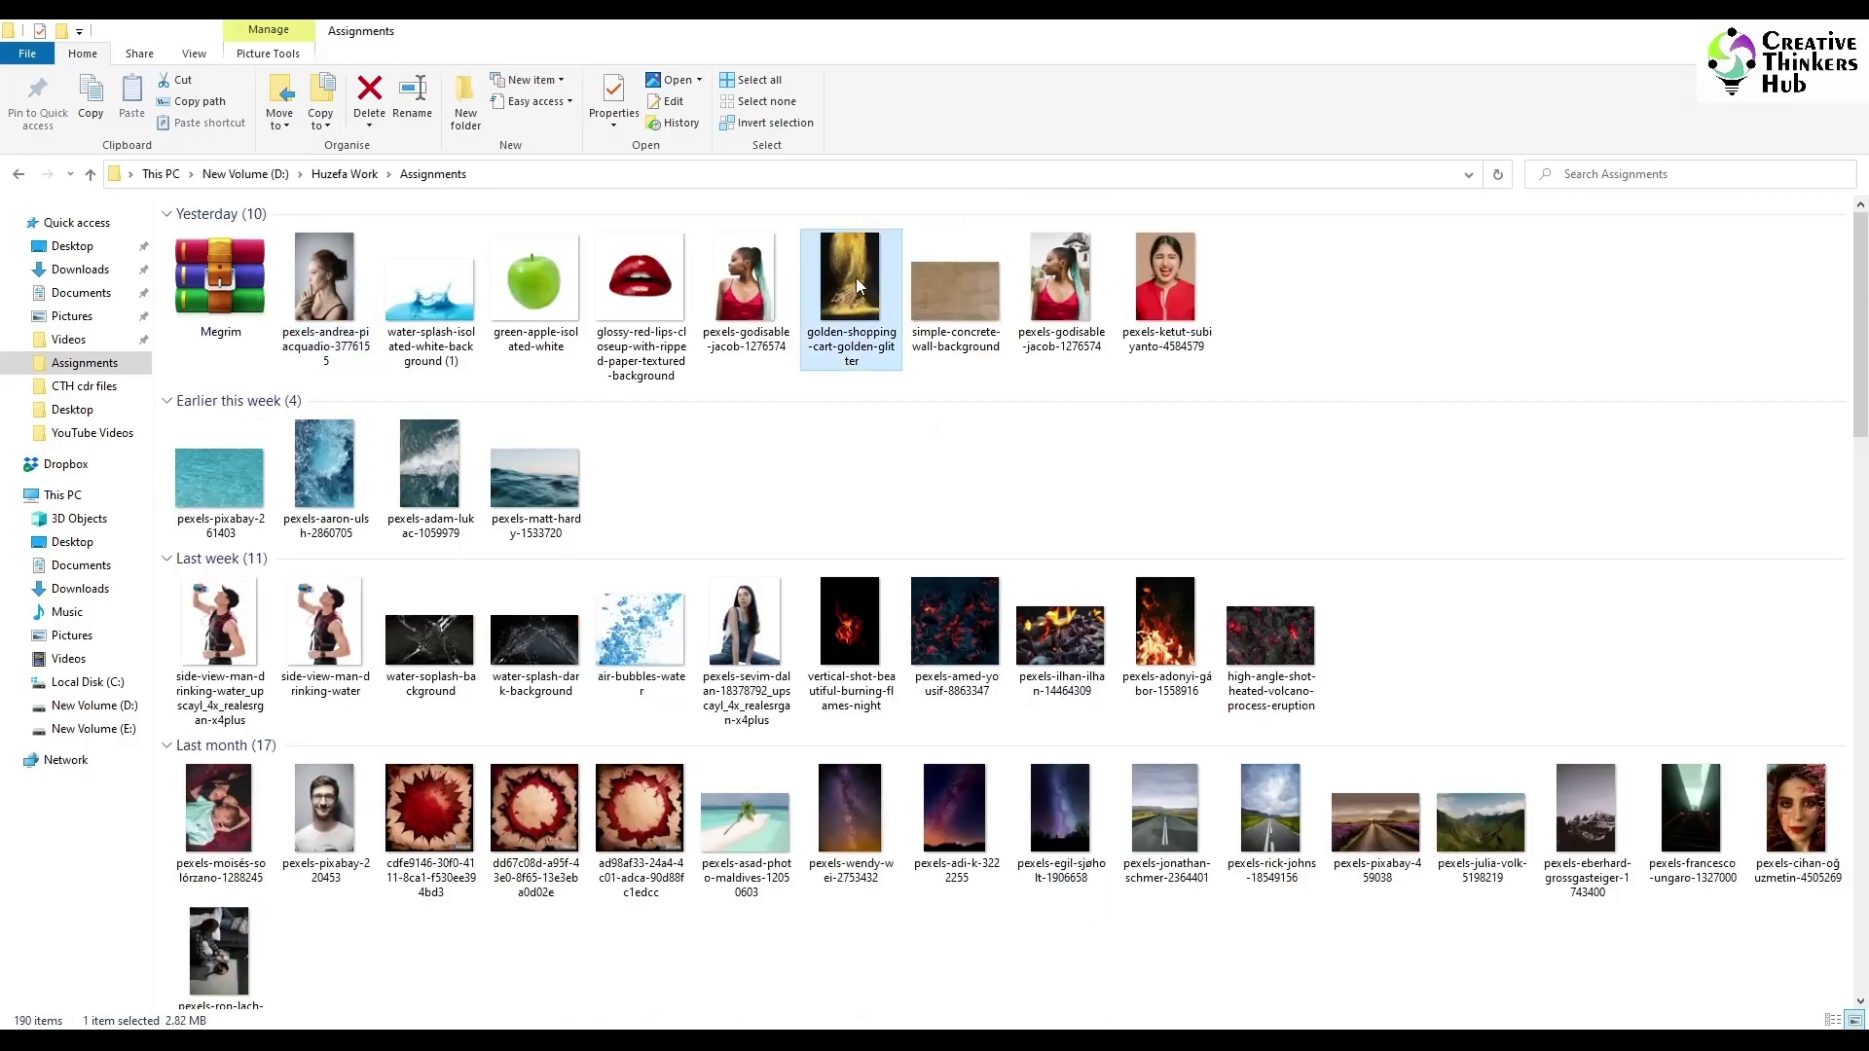
left_click_drag(853, 309, 905, 598)
scroll(906, 598, "down", 1)
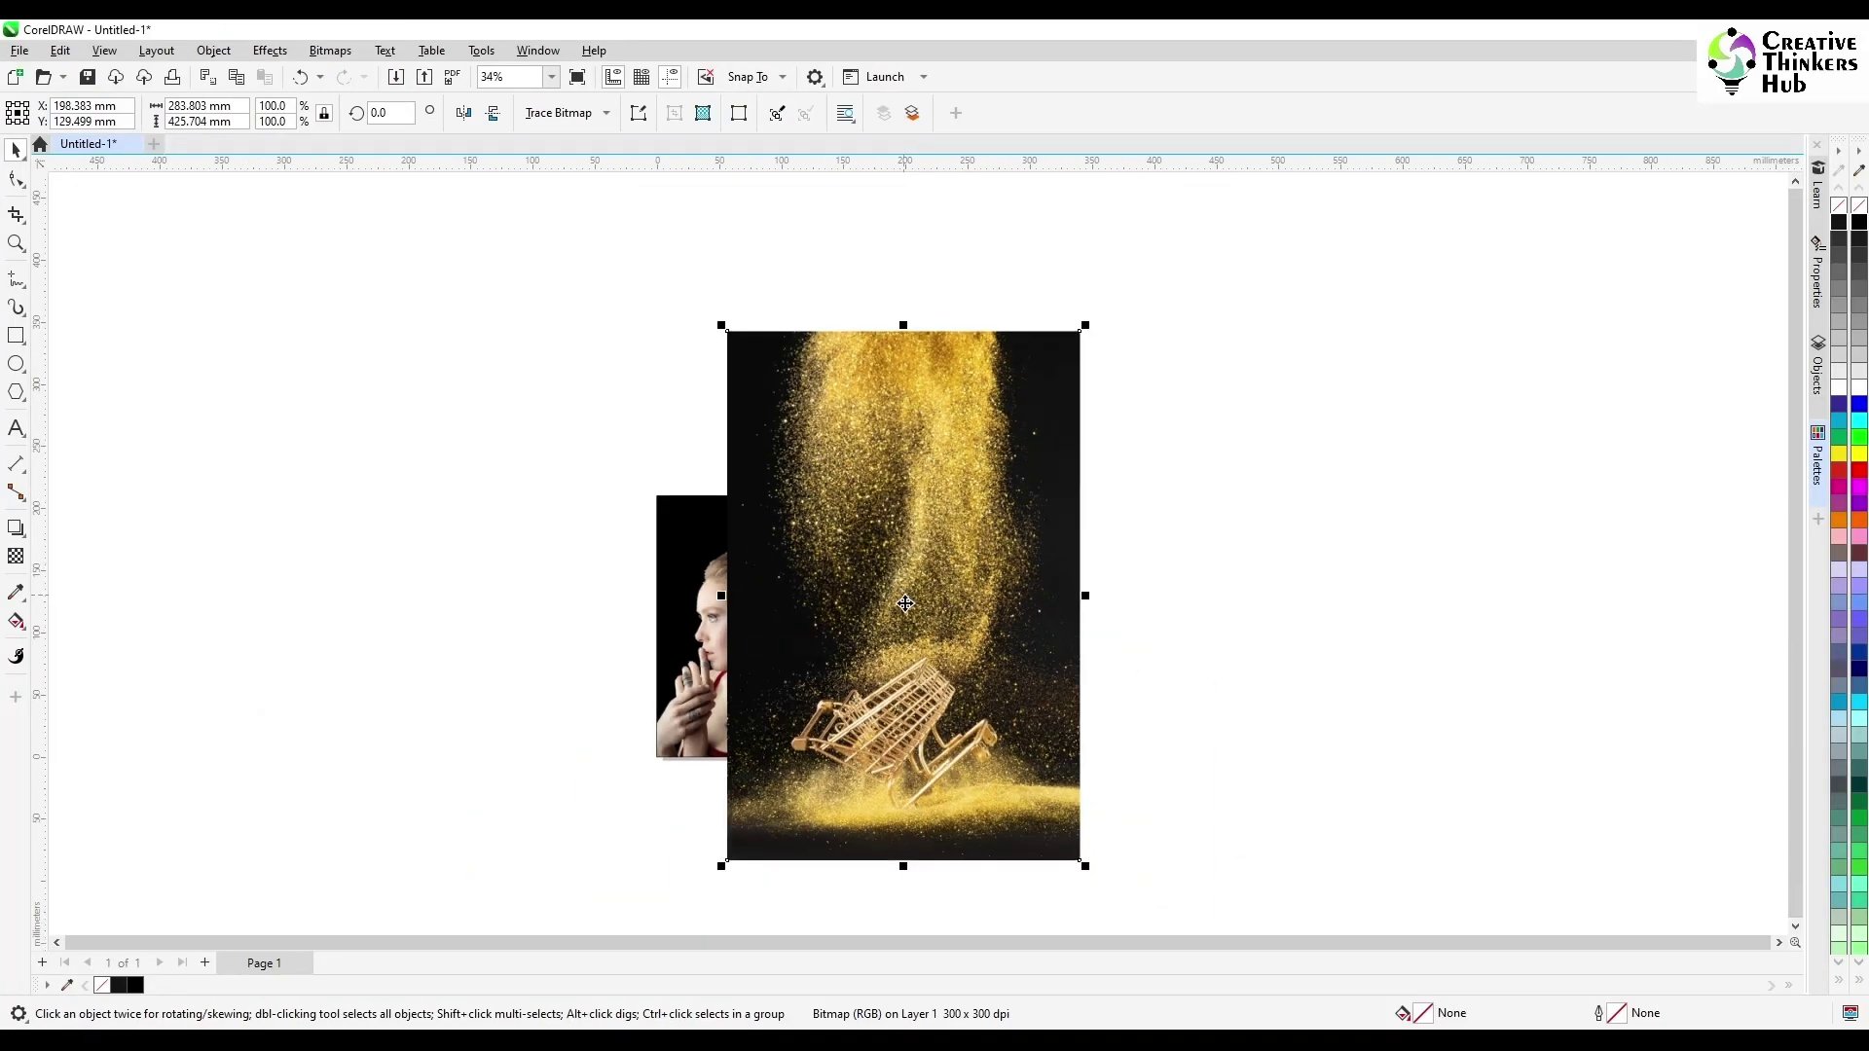
- Crop the glitter image to the falling gold dust, about 217 by 259 mm, and rotate it about 123°
left_click(16, 214)
left_click_drag(773, 333, 1041, 654)
left_click_drag(774, 494, 770, 494)
double_click(921, 495)
key("space")
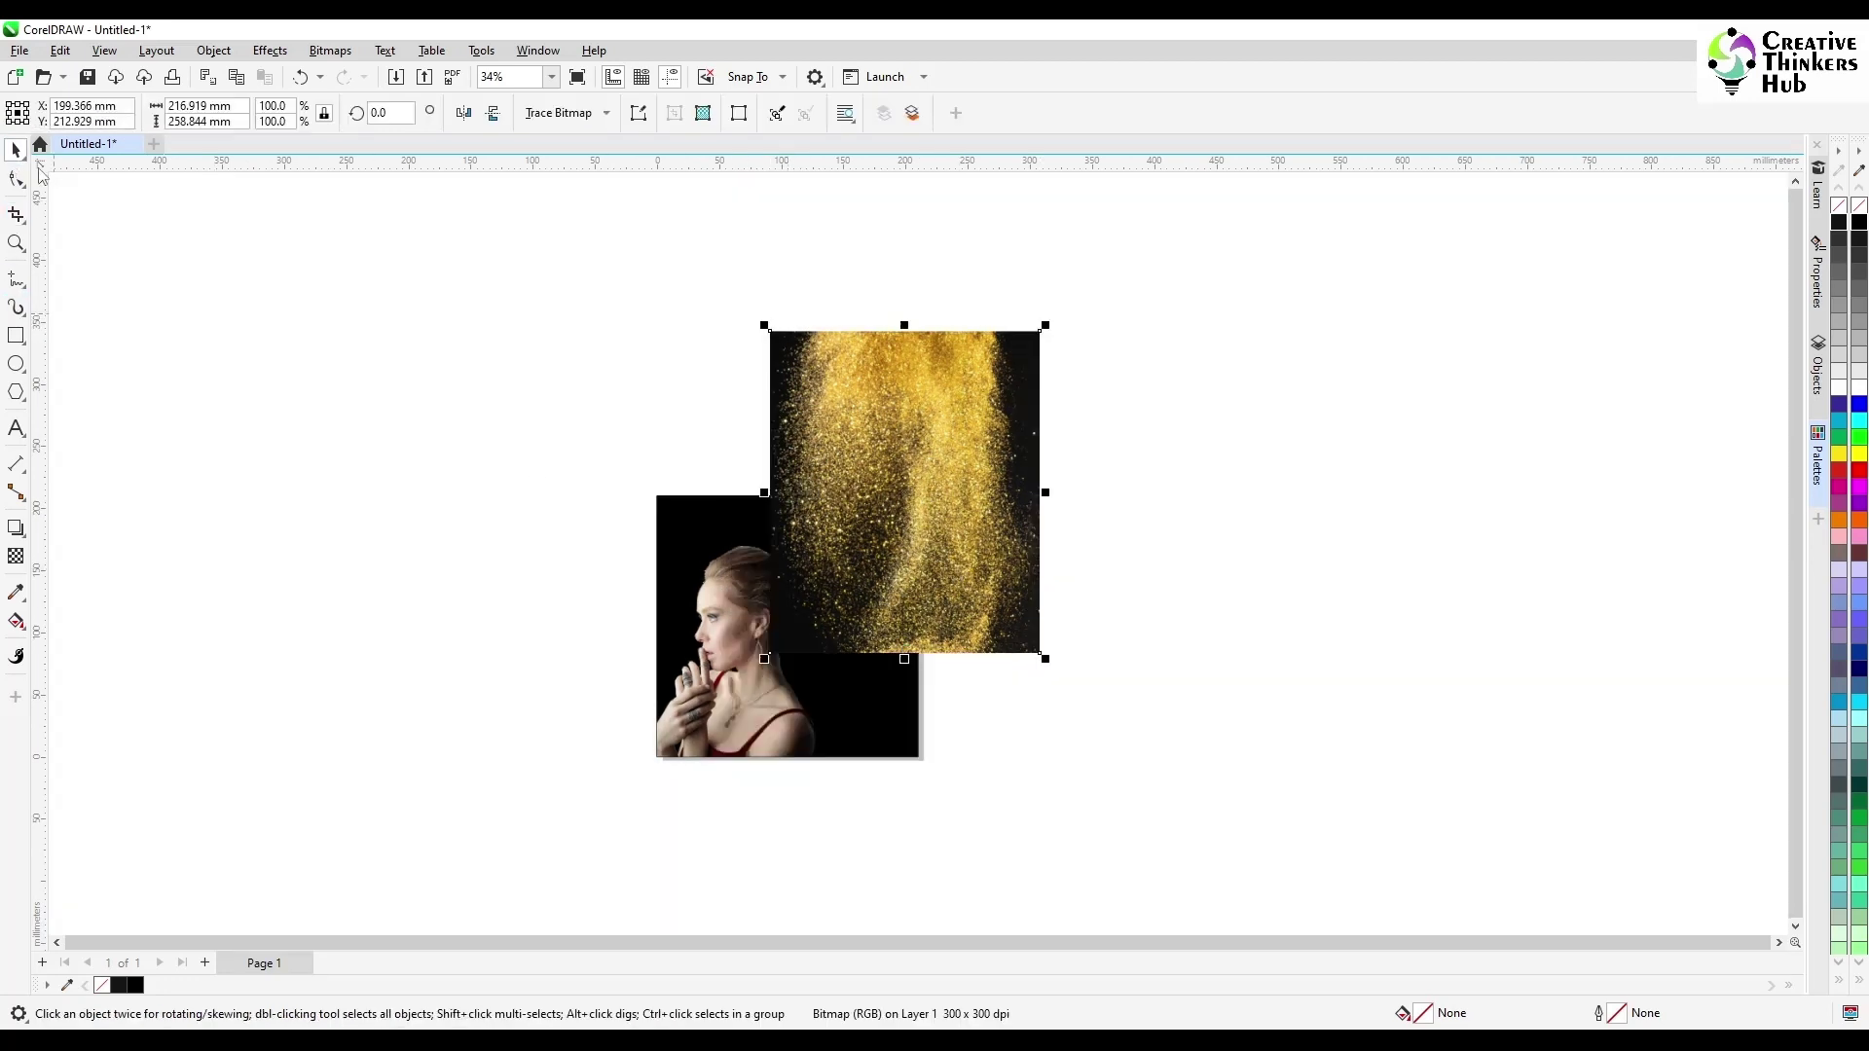
left_click(827, 558)
left_click_drag(1044, 657, 947, 352)
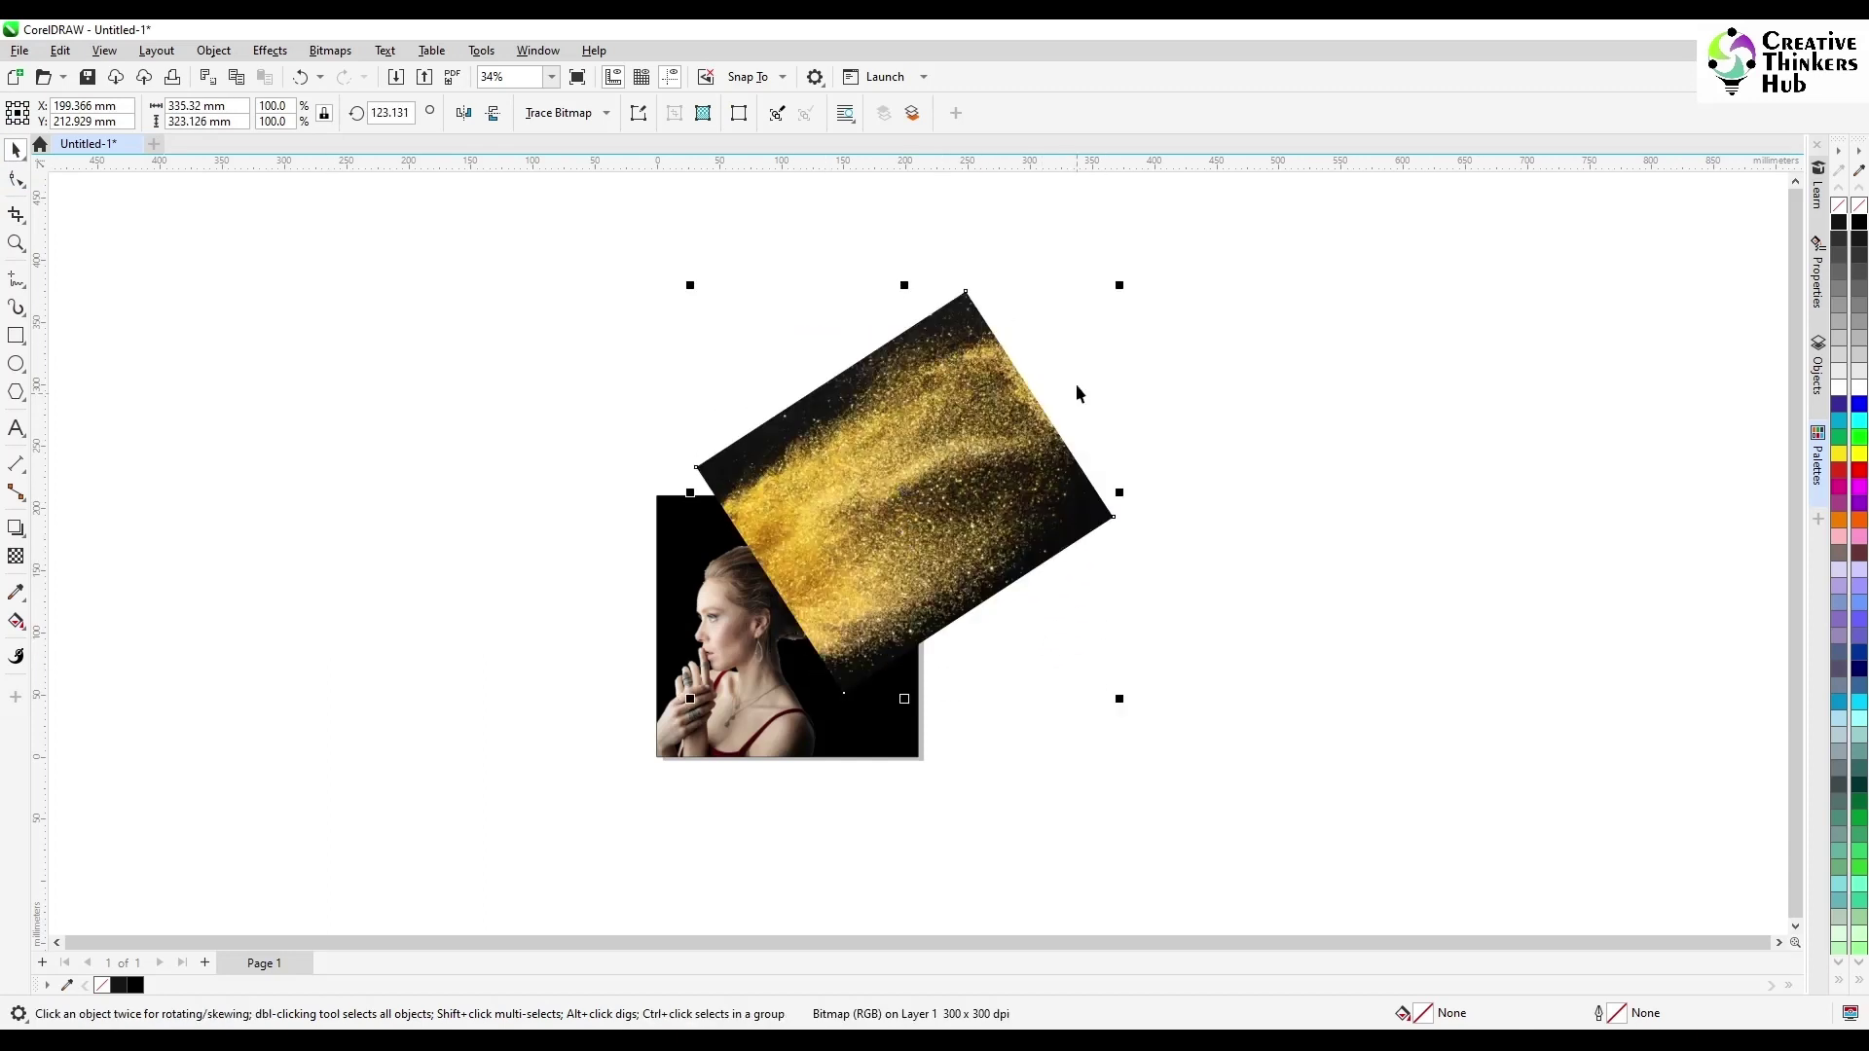
- Scale the glitter image to about 174 by 167 mm and place it over the woman's hair
left_click_drag(1121, 285, 886, 510)
left_click_drag(827, 601, 837, 565)
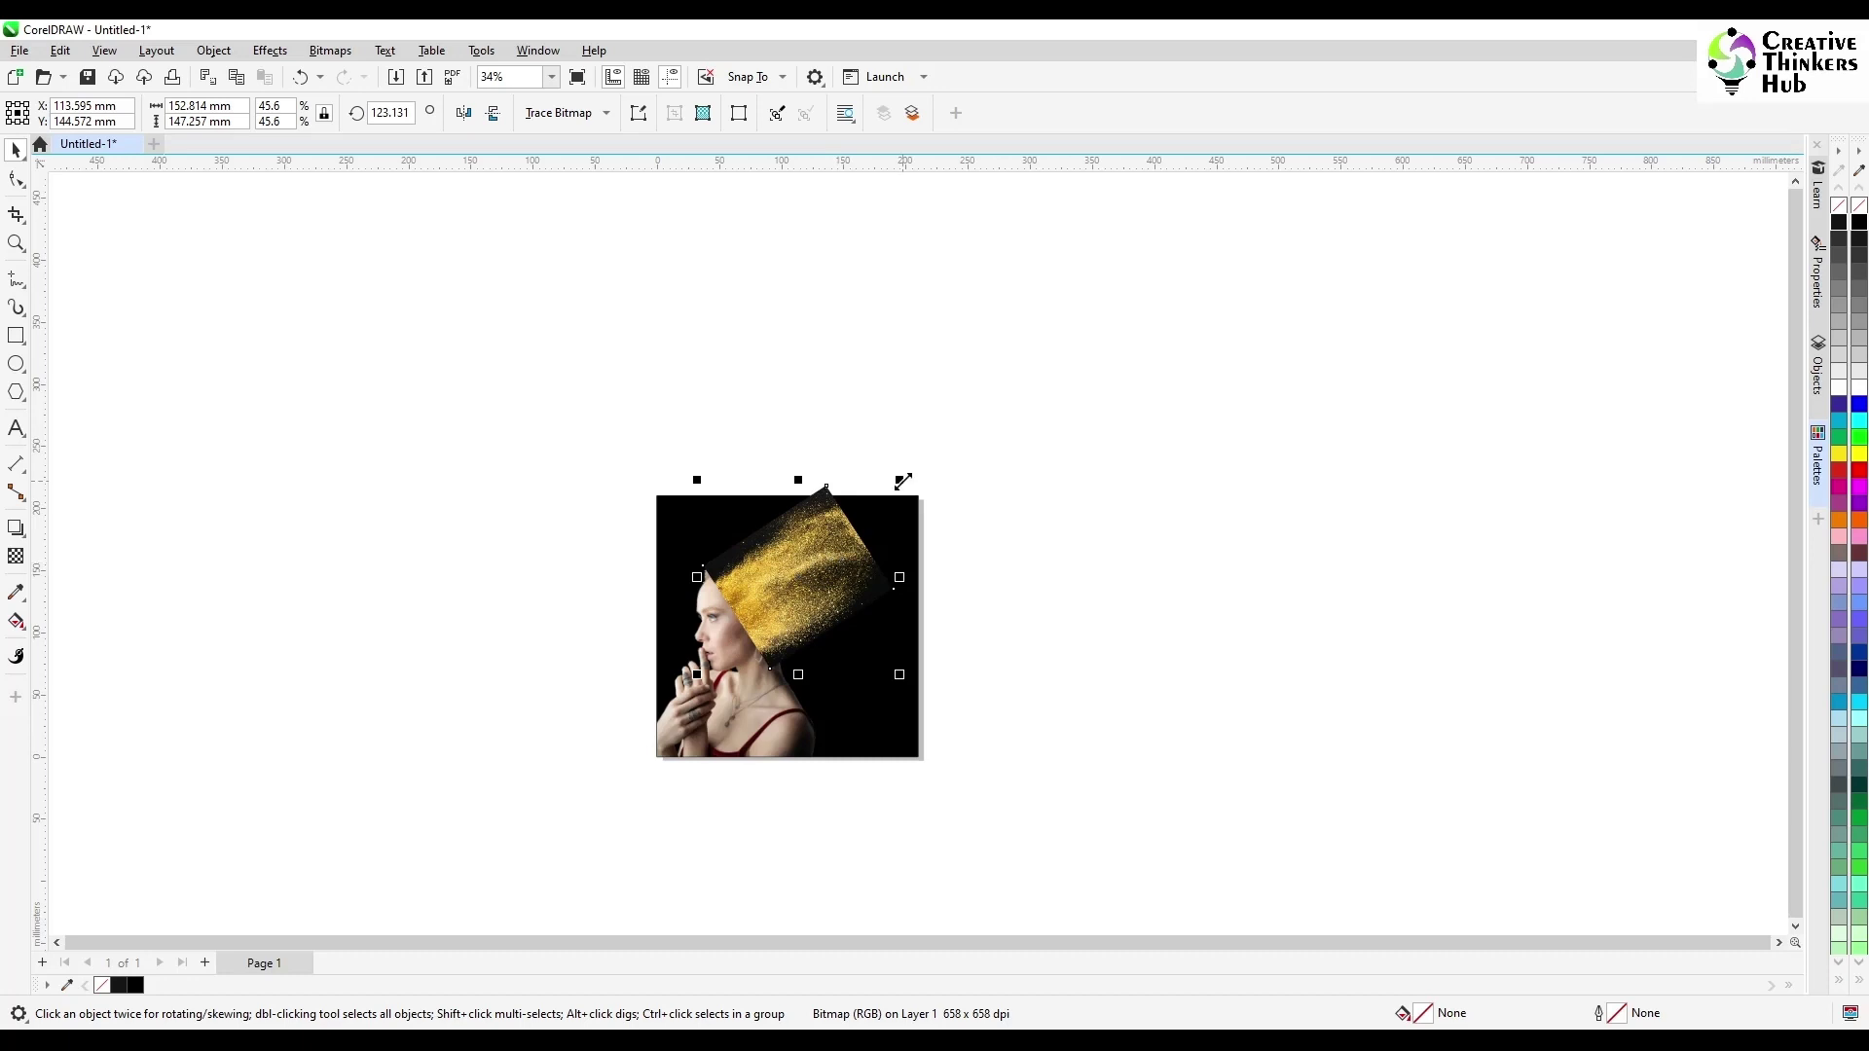
left_click_drag(903, 481, 919, 453)
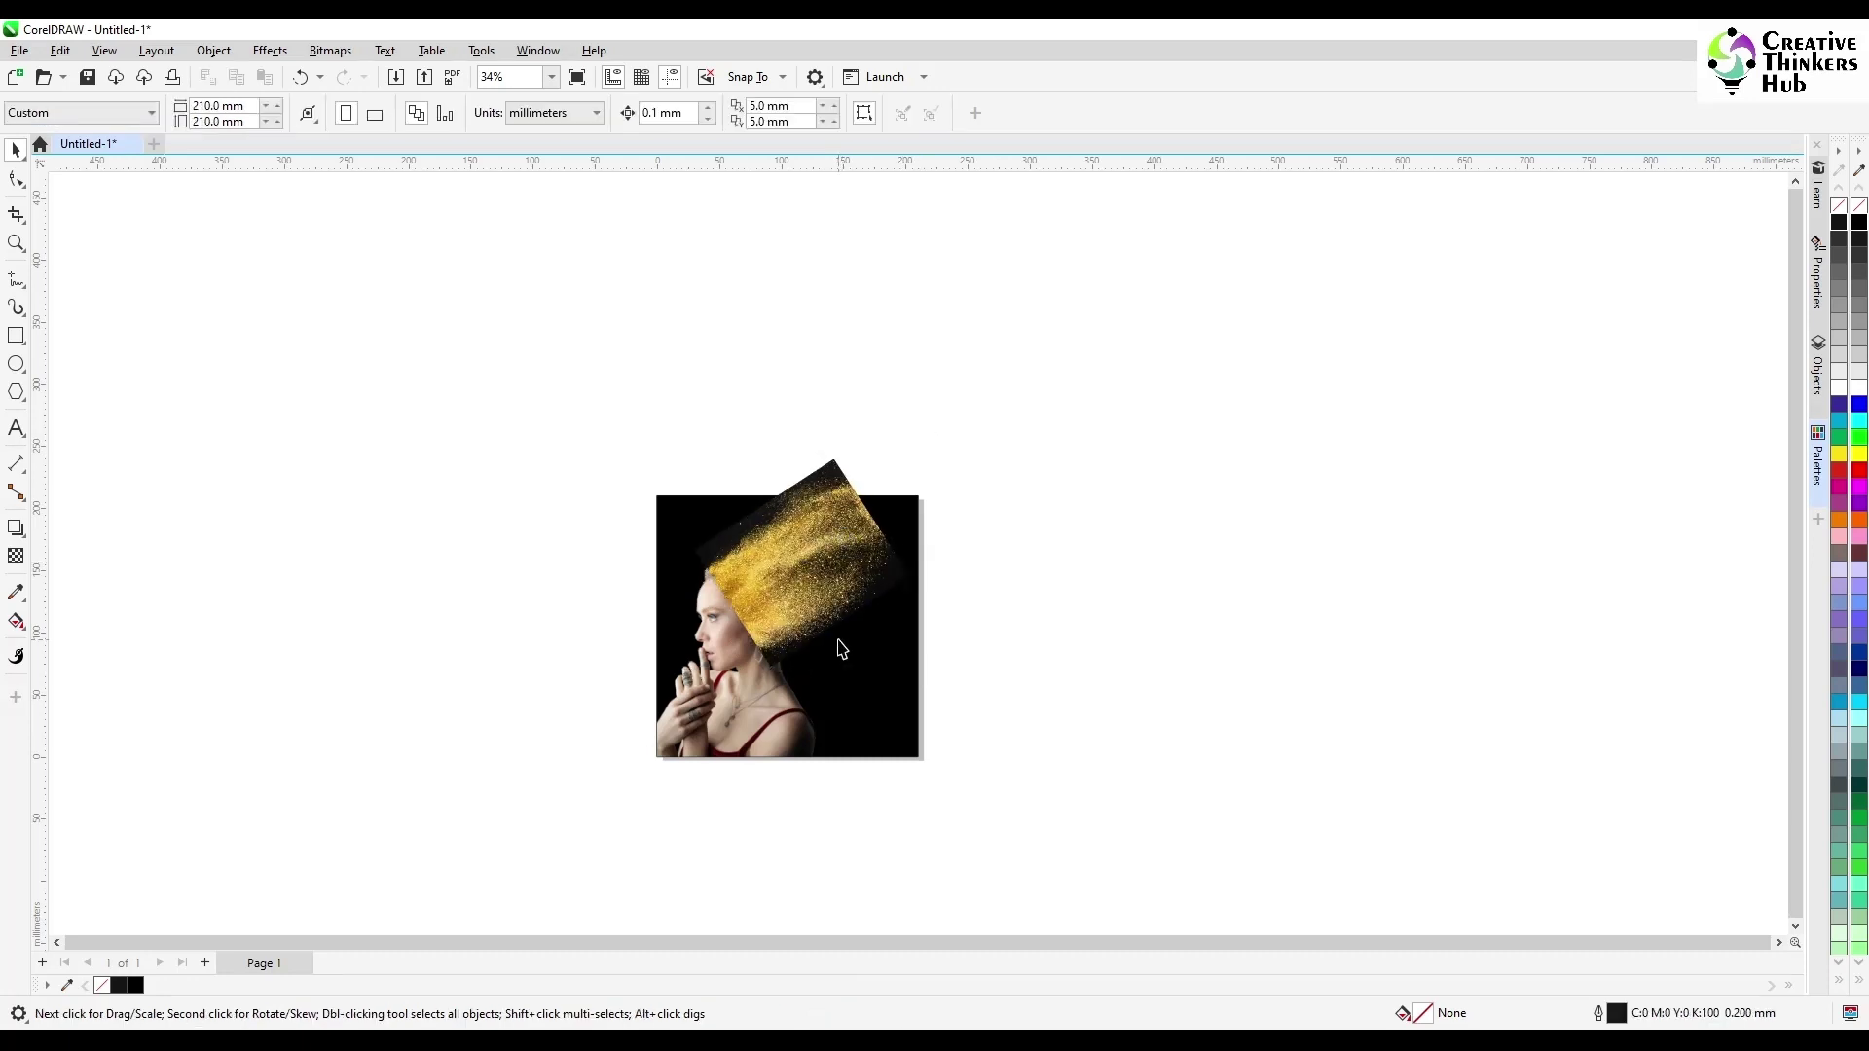
scroll(835, 646, "up", 4)
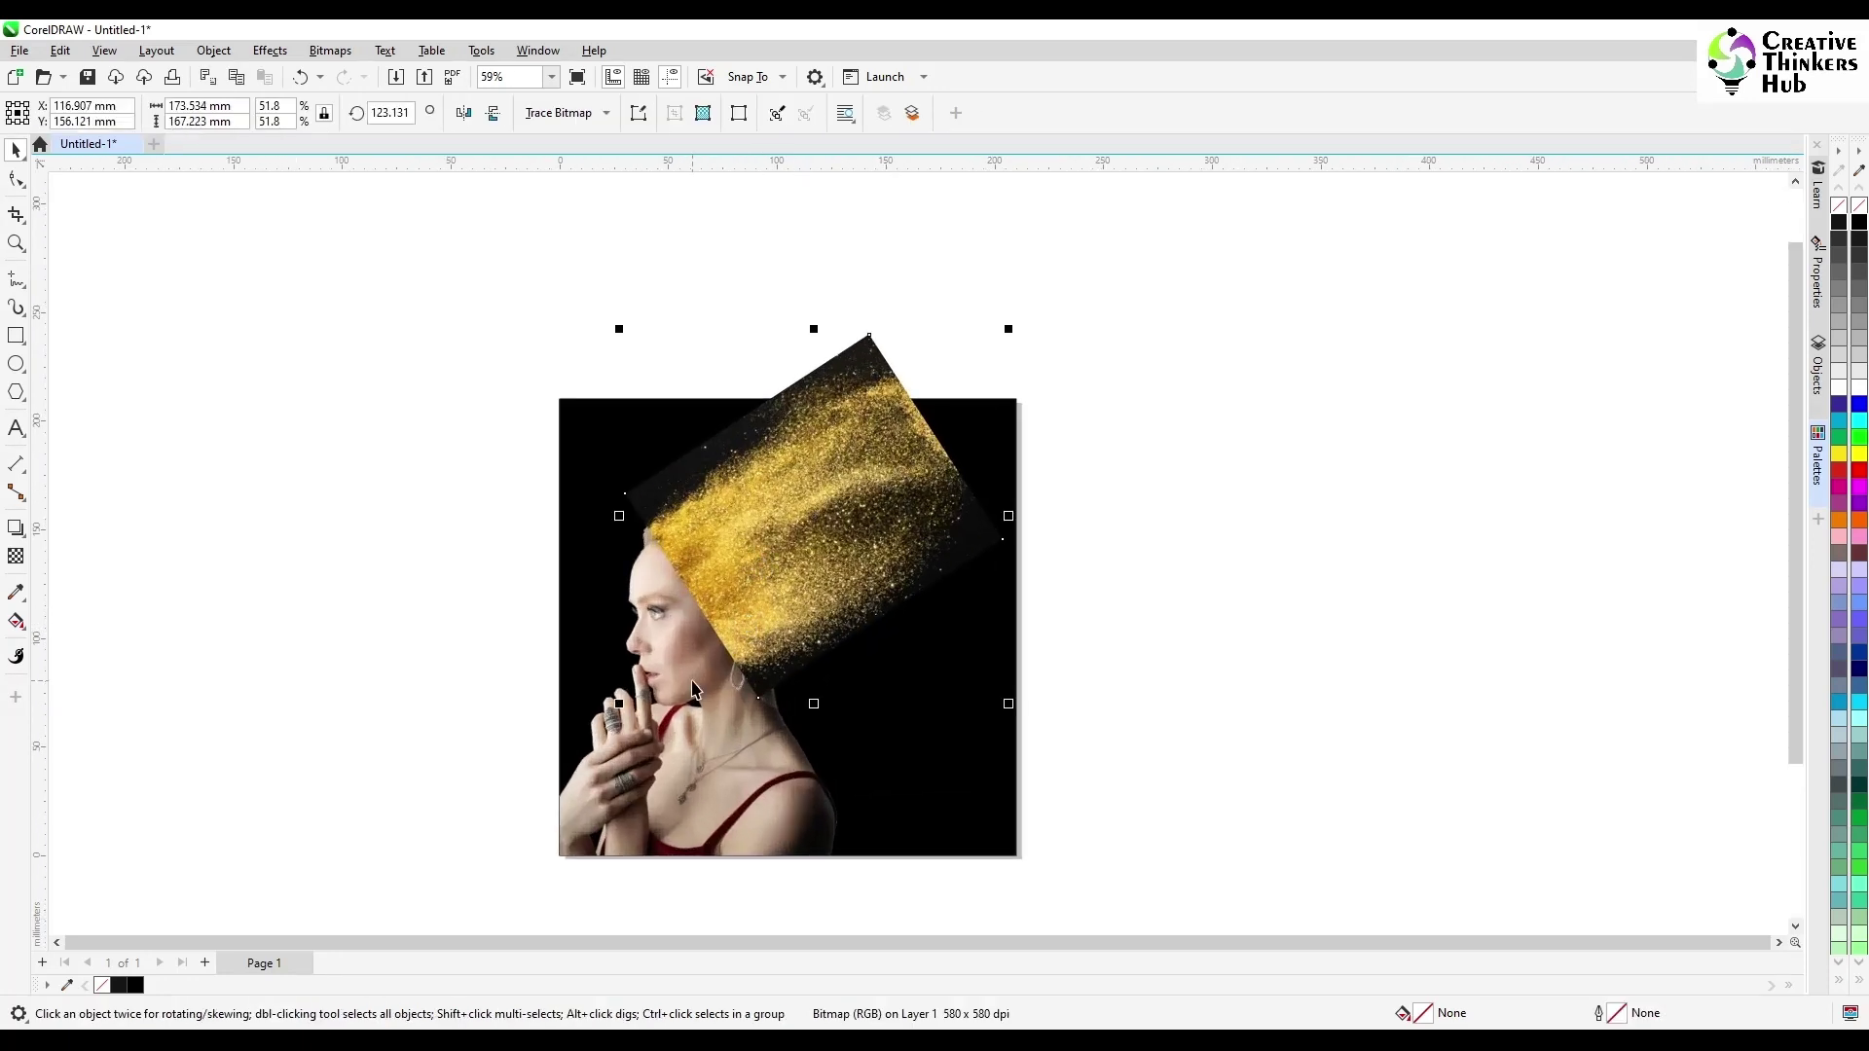
- PowerClip the glitter image and the woman inside the black square and work on the frame's contents
left_click(693, 689, "shift")
left_click(269, 49)
mouse_move(213, 50)
mouse_move(234, 124)
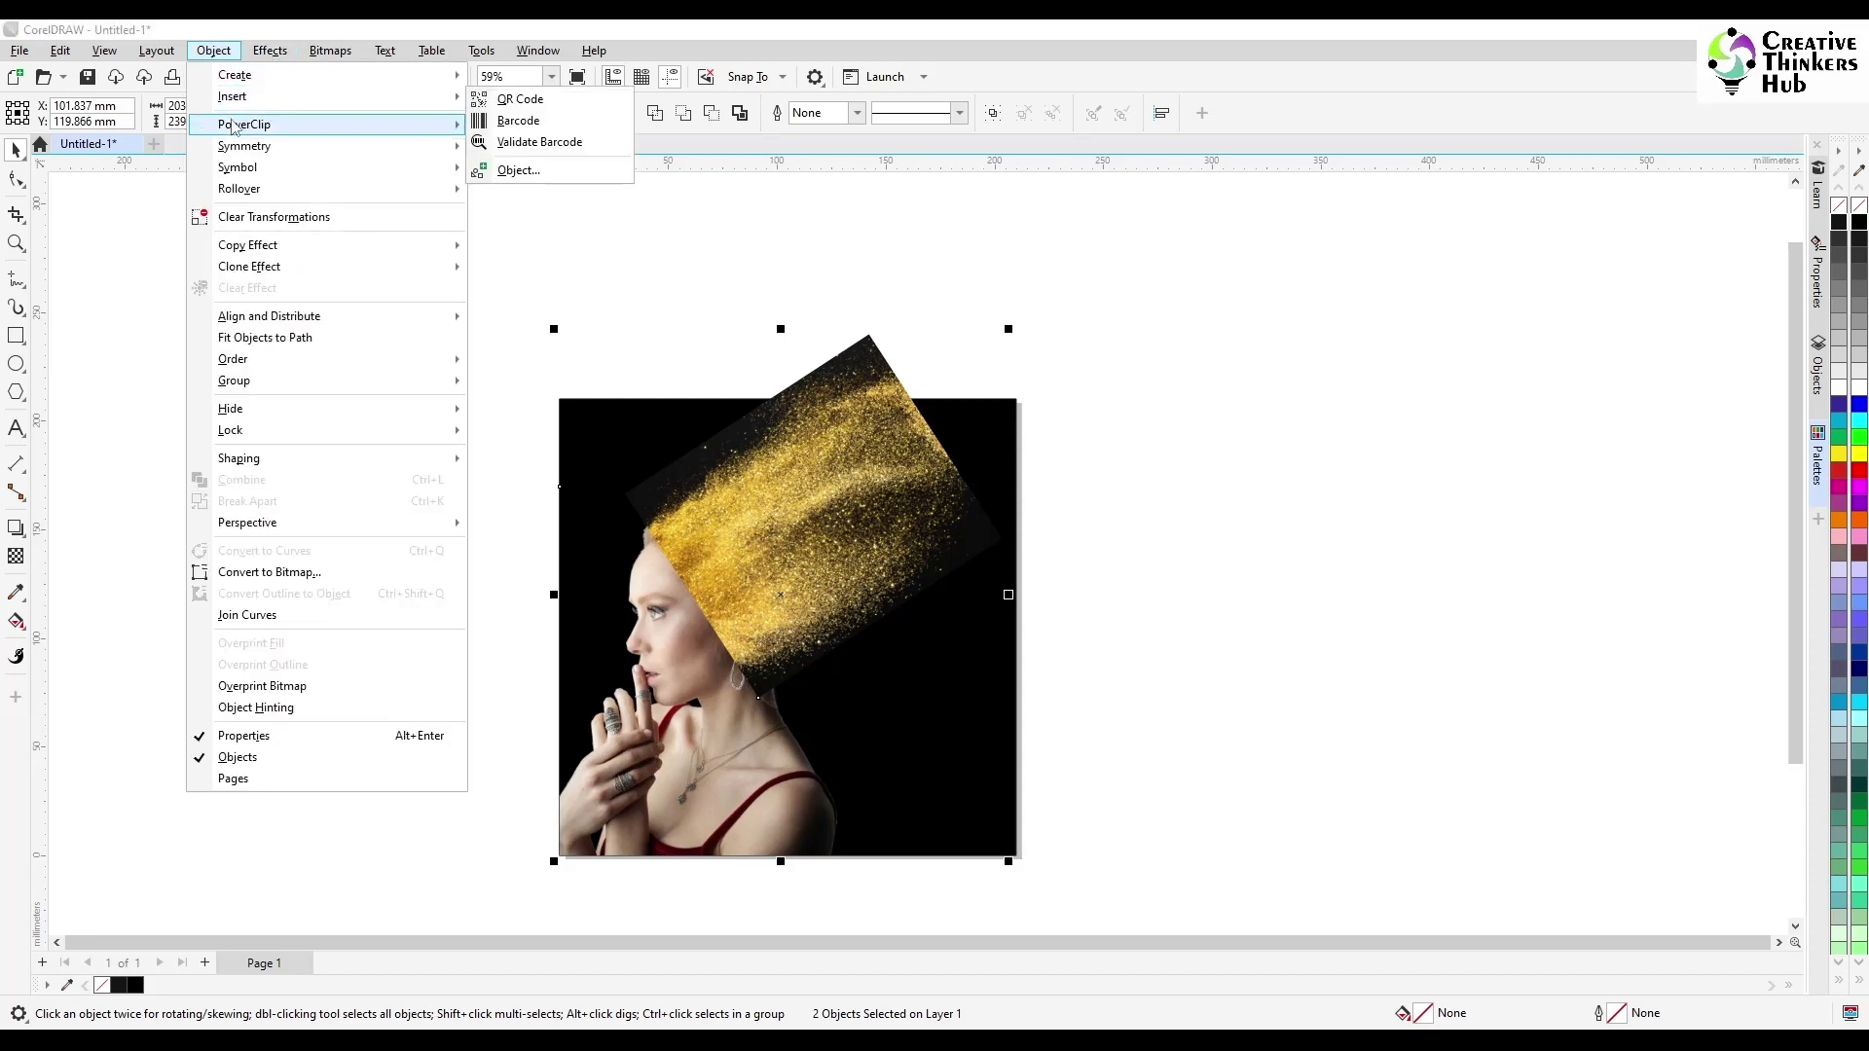
left_click(534, 125)
left_click(874, 734)
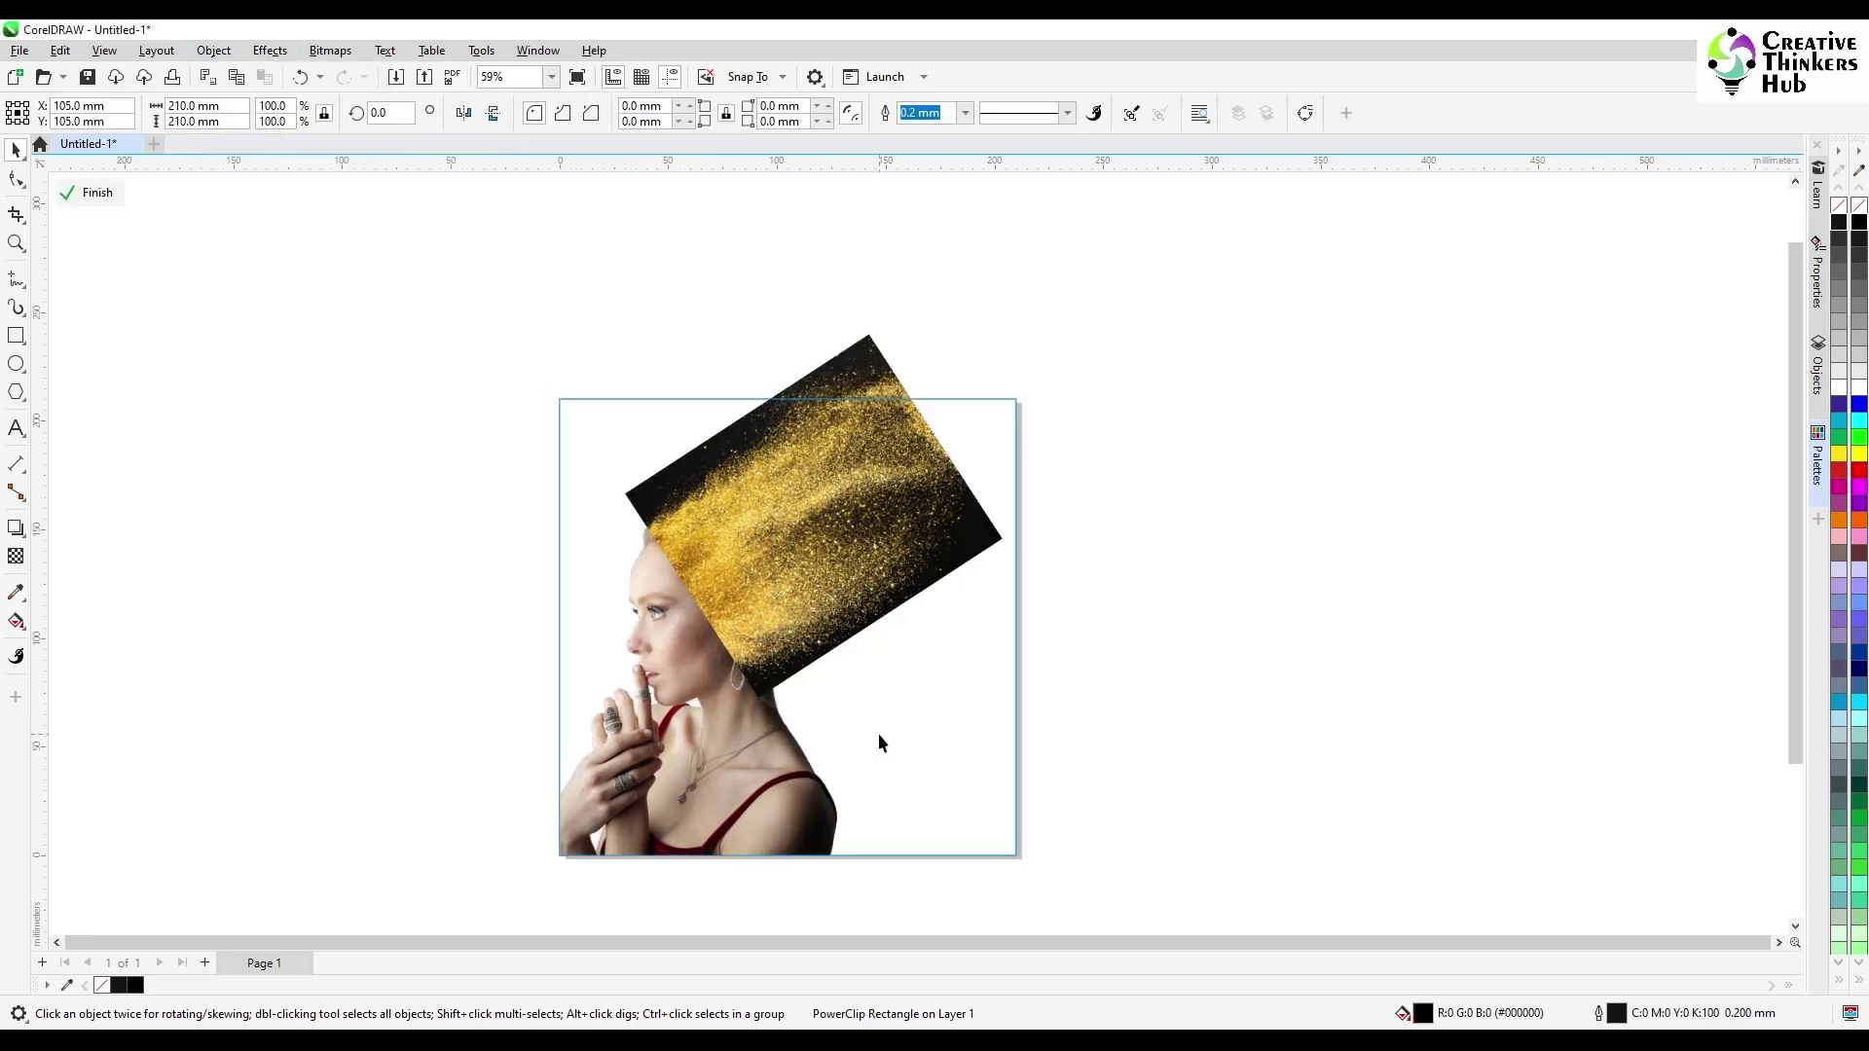
- Give the glitter a uniform transparency of 50, fit it over the hair at about 177 by 171 mm, and finish the PowerClip editing
left_click(851, 611)
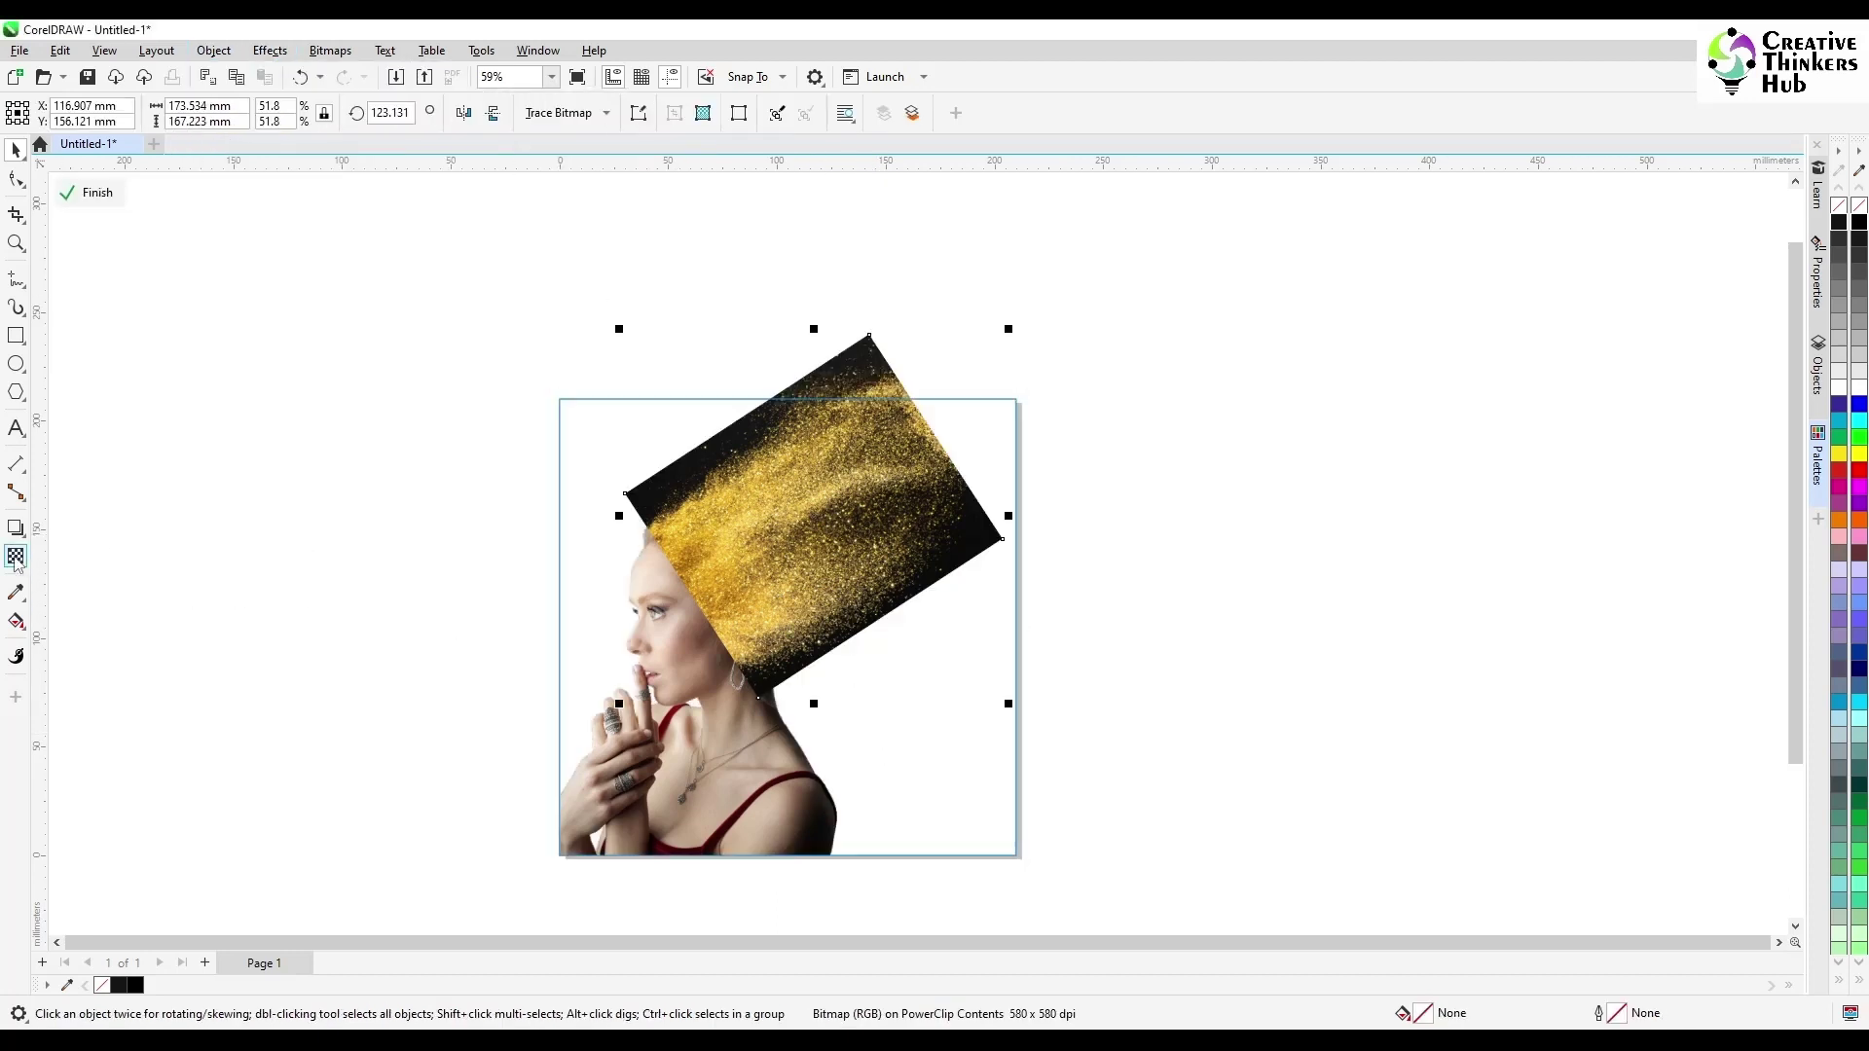
left_click(16, 557)
left_click(46, 112)
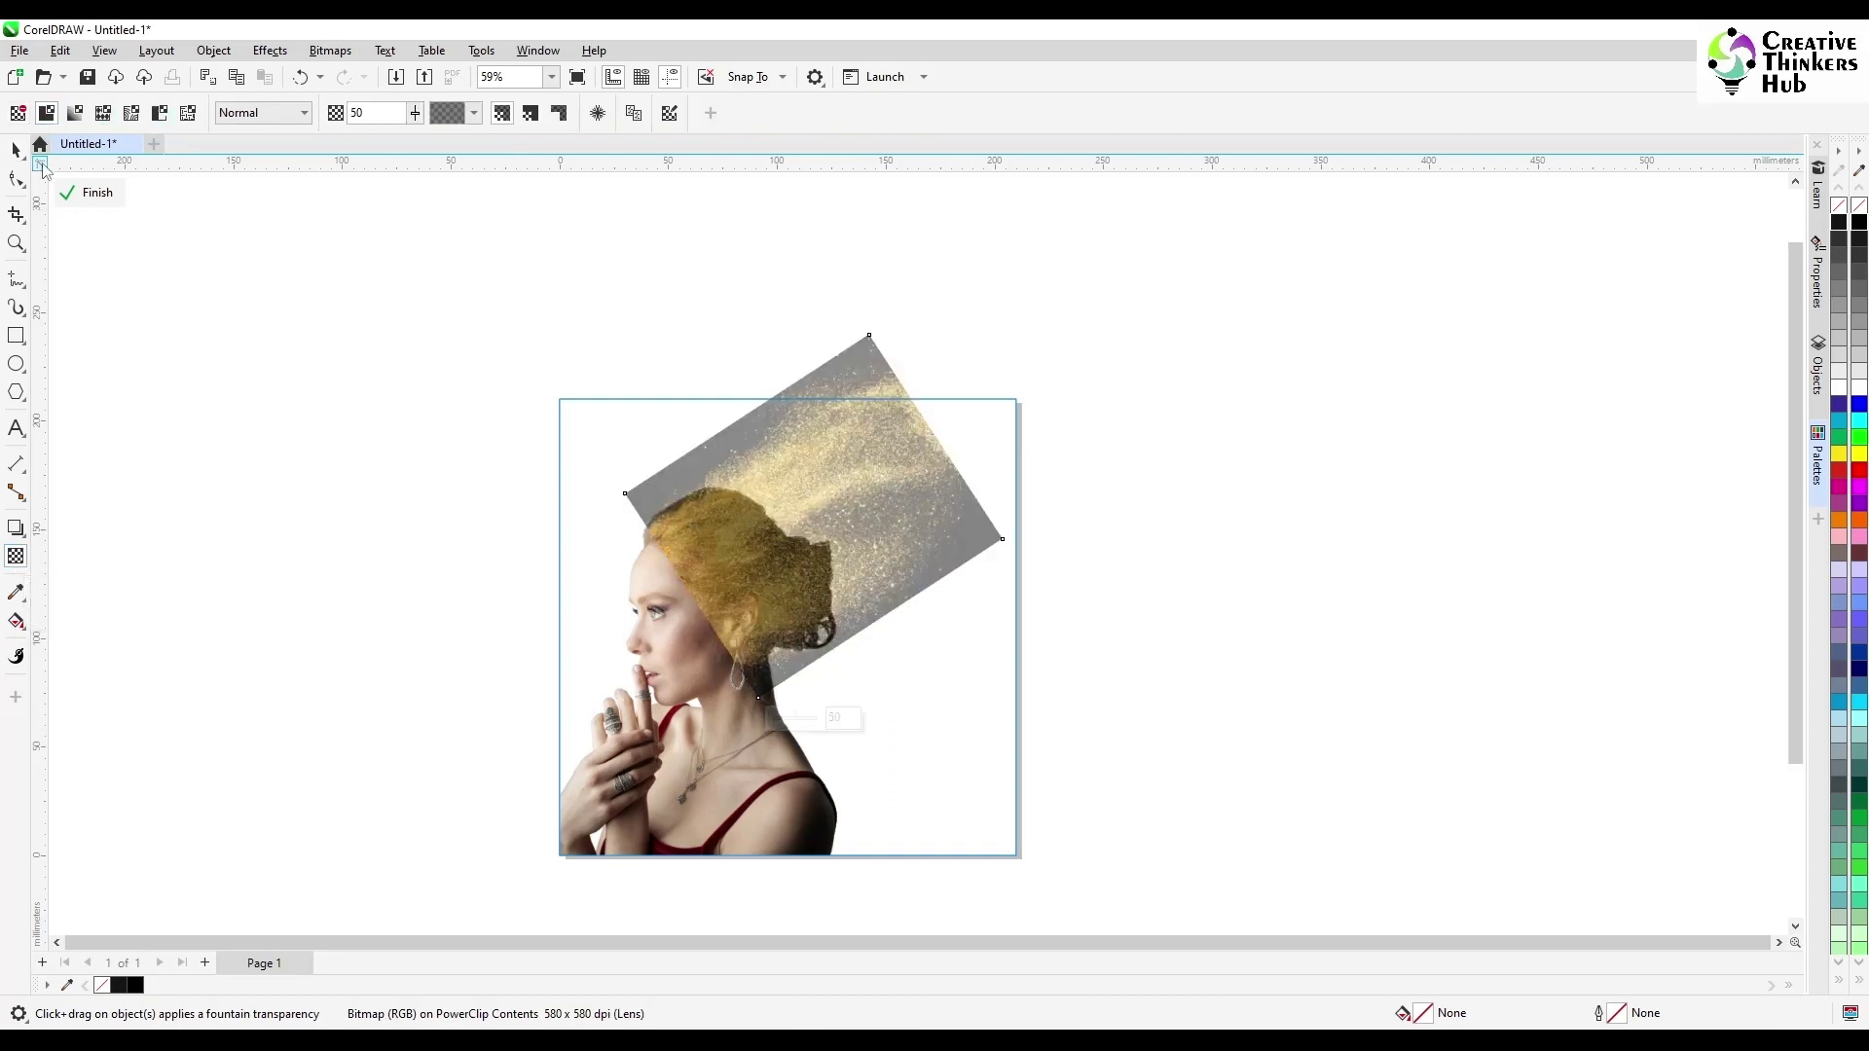
left_click(16, 149)
left_click_drag(838, 498, 849, 499)
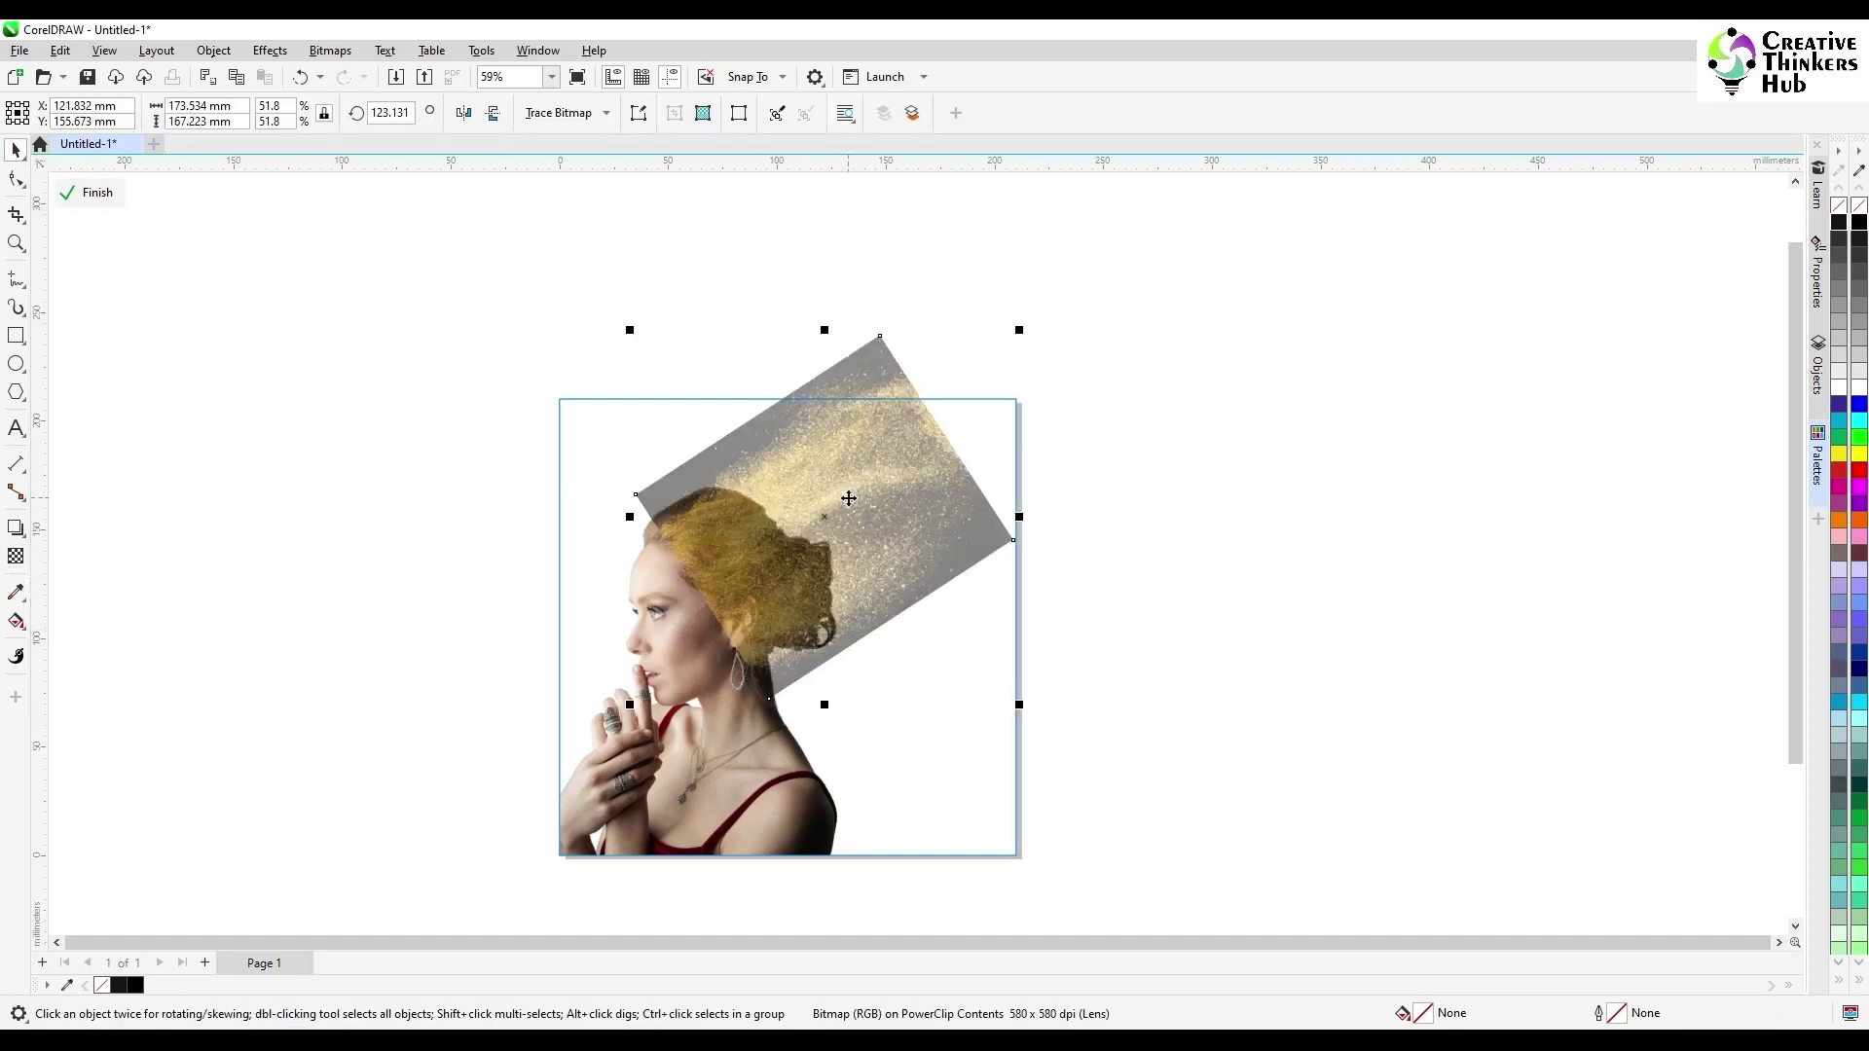
left_click_drag(629, 329, 622, 322)
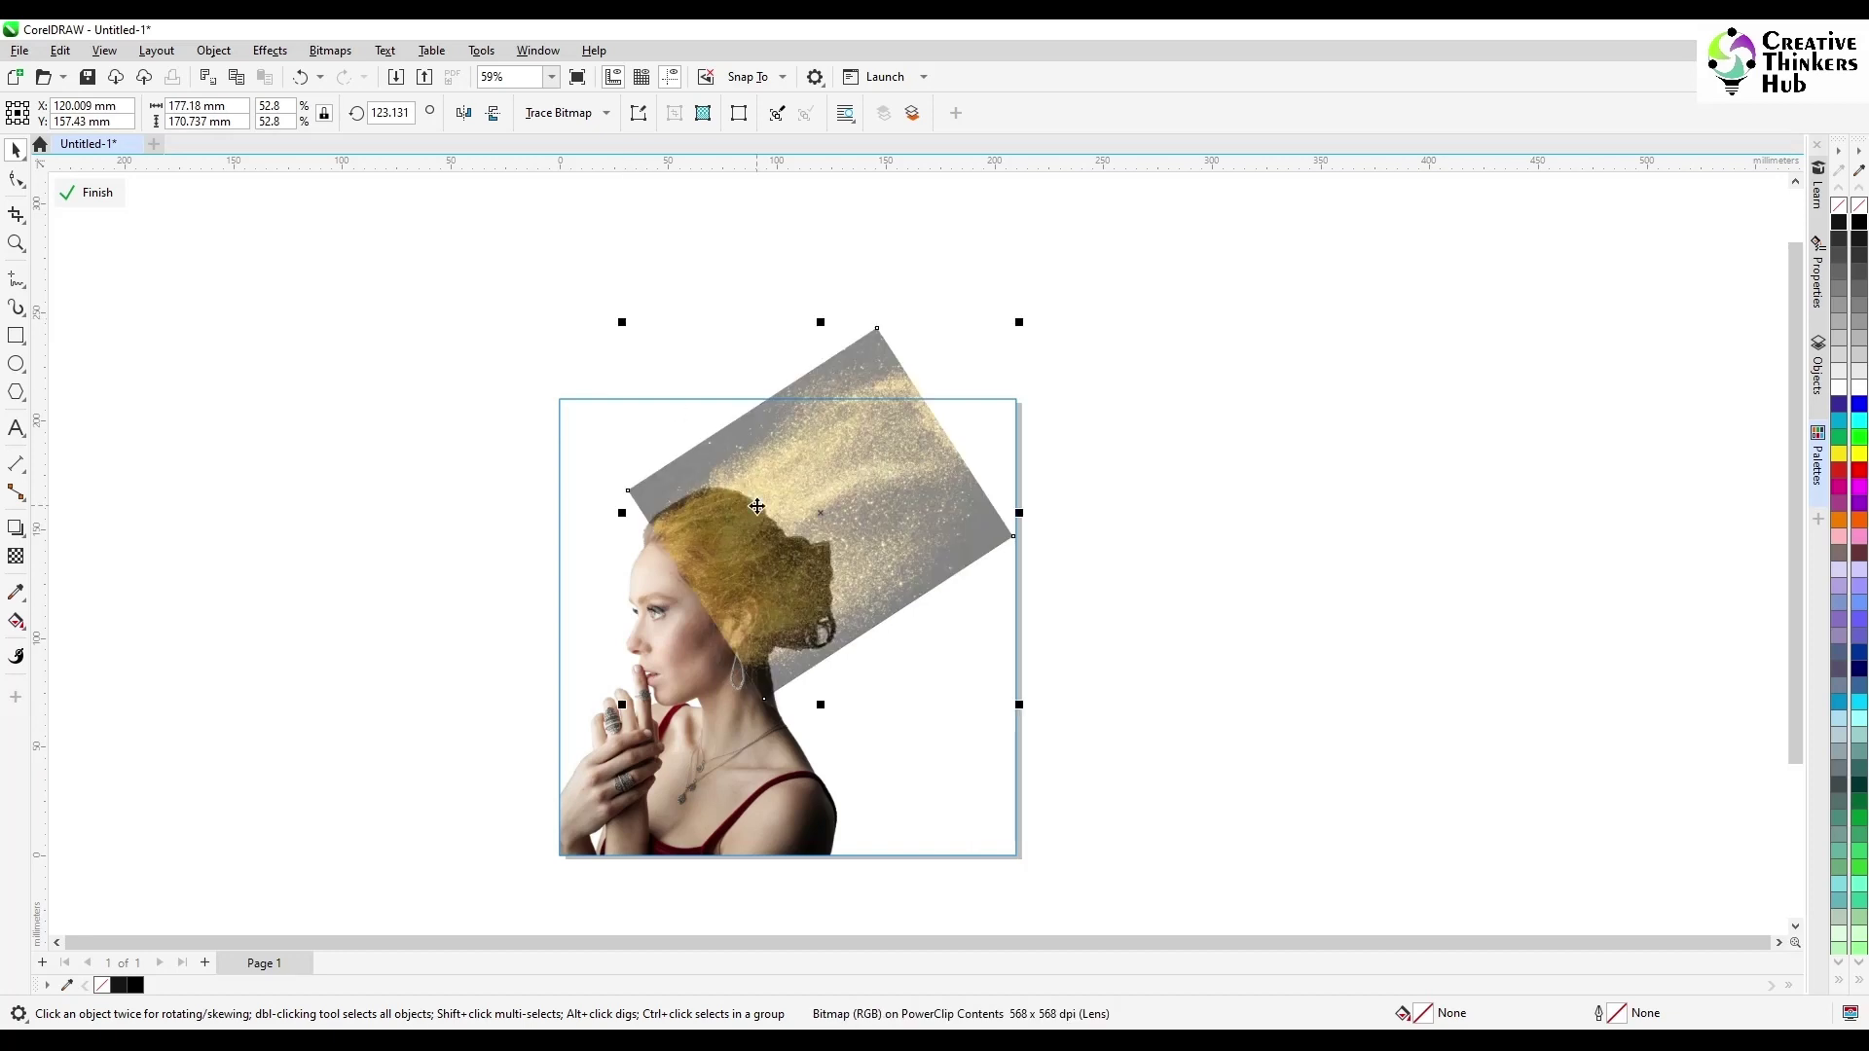
left_click_drag(757, 506, 764, 502)
left_click(1071, 448)
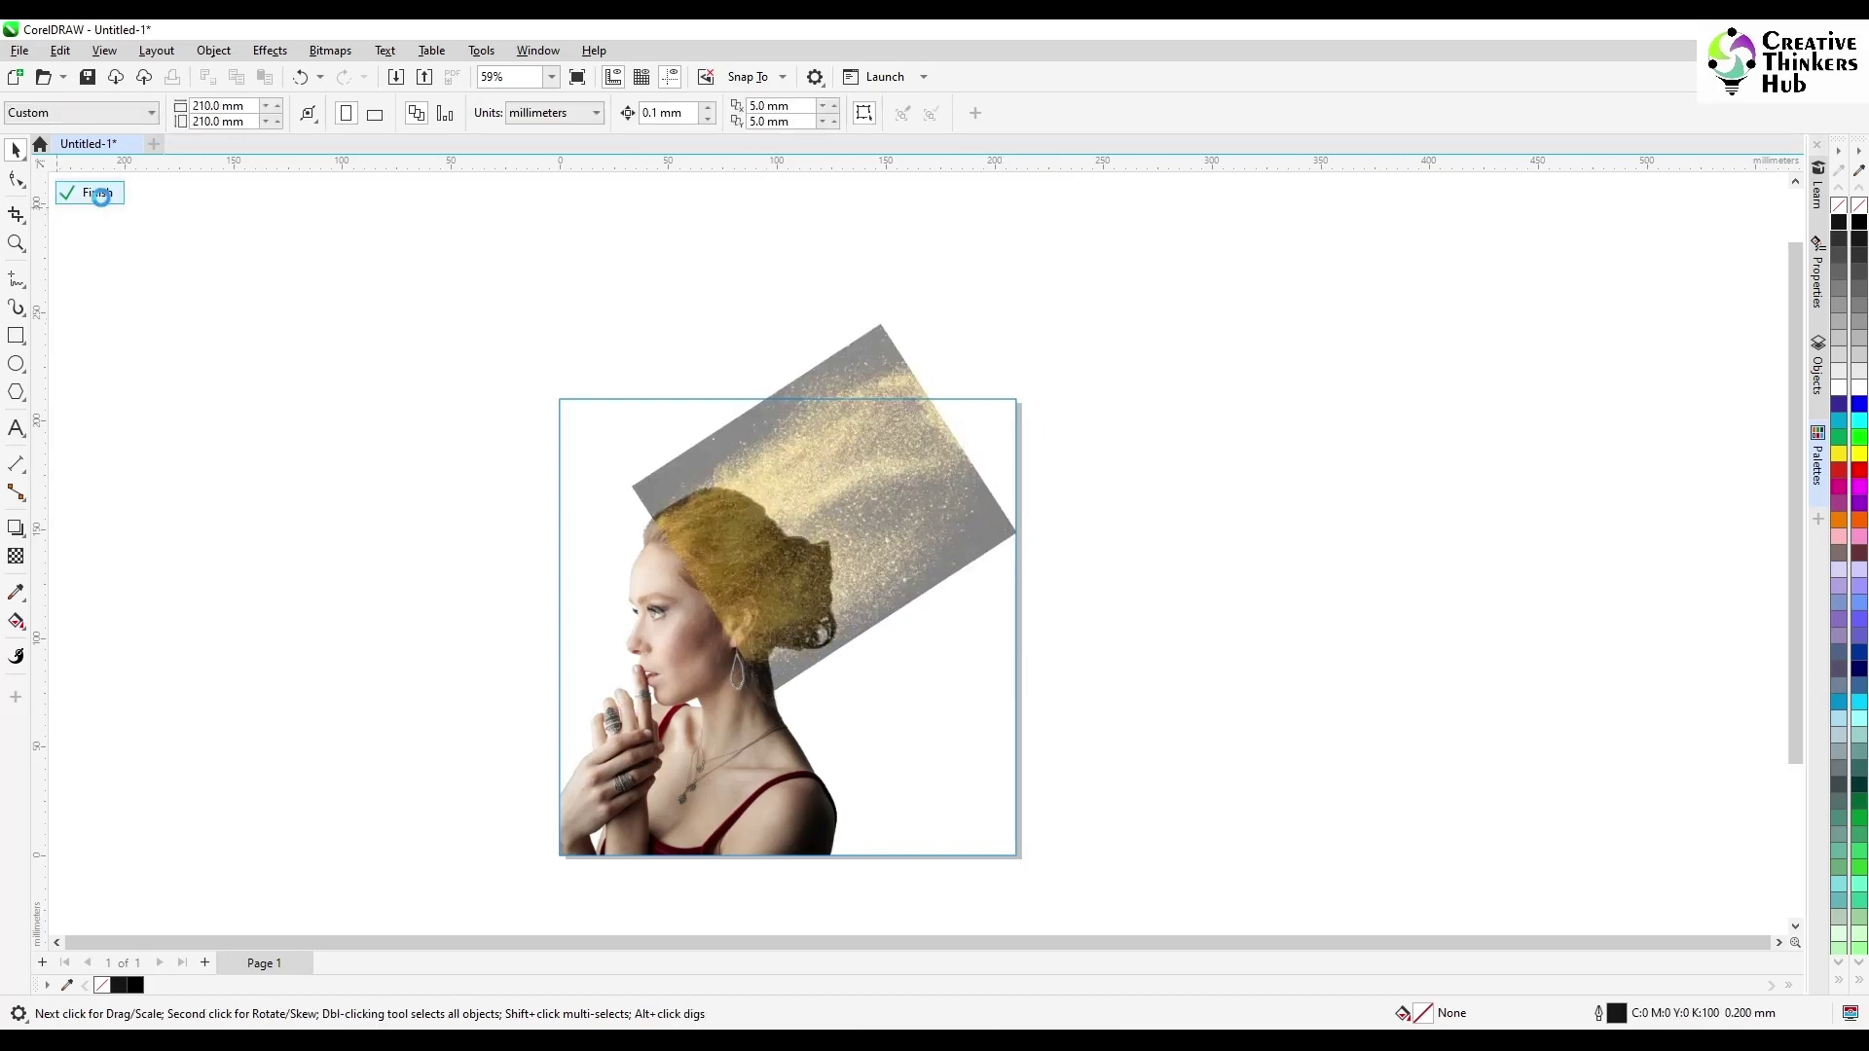
left_click(94, 193)
- Reopen the clipped contents and remove the transparency from the glitter image
left_click(1144, 536)
double_click(889, 534)
left_click(889, 535)
left_click(15, 556)
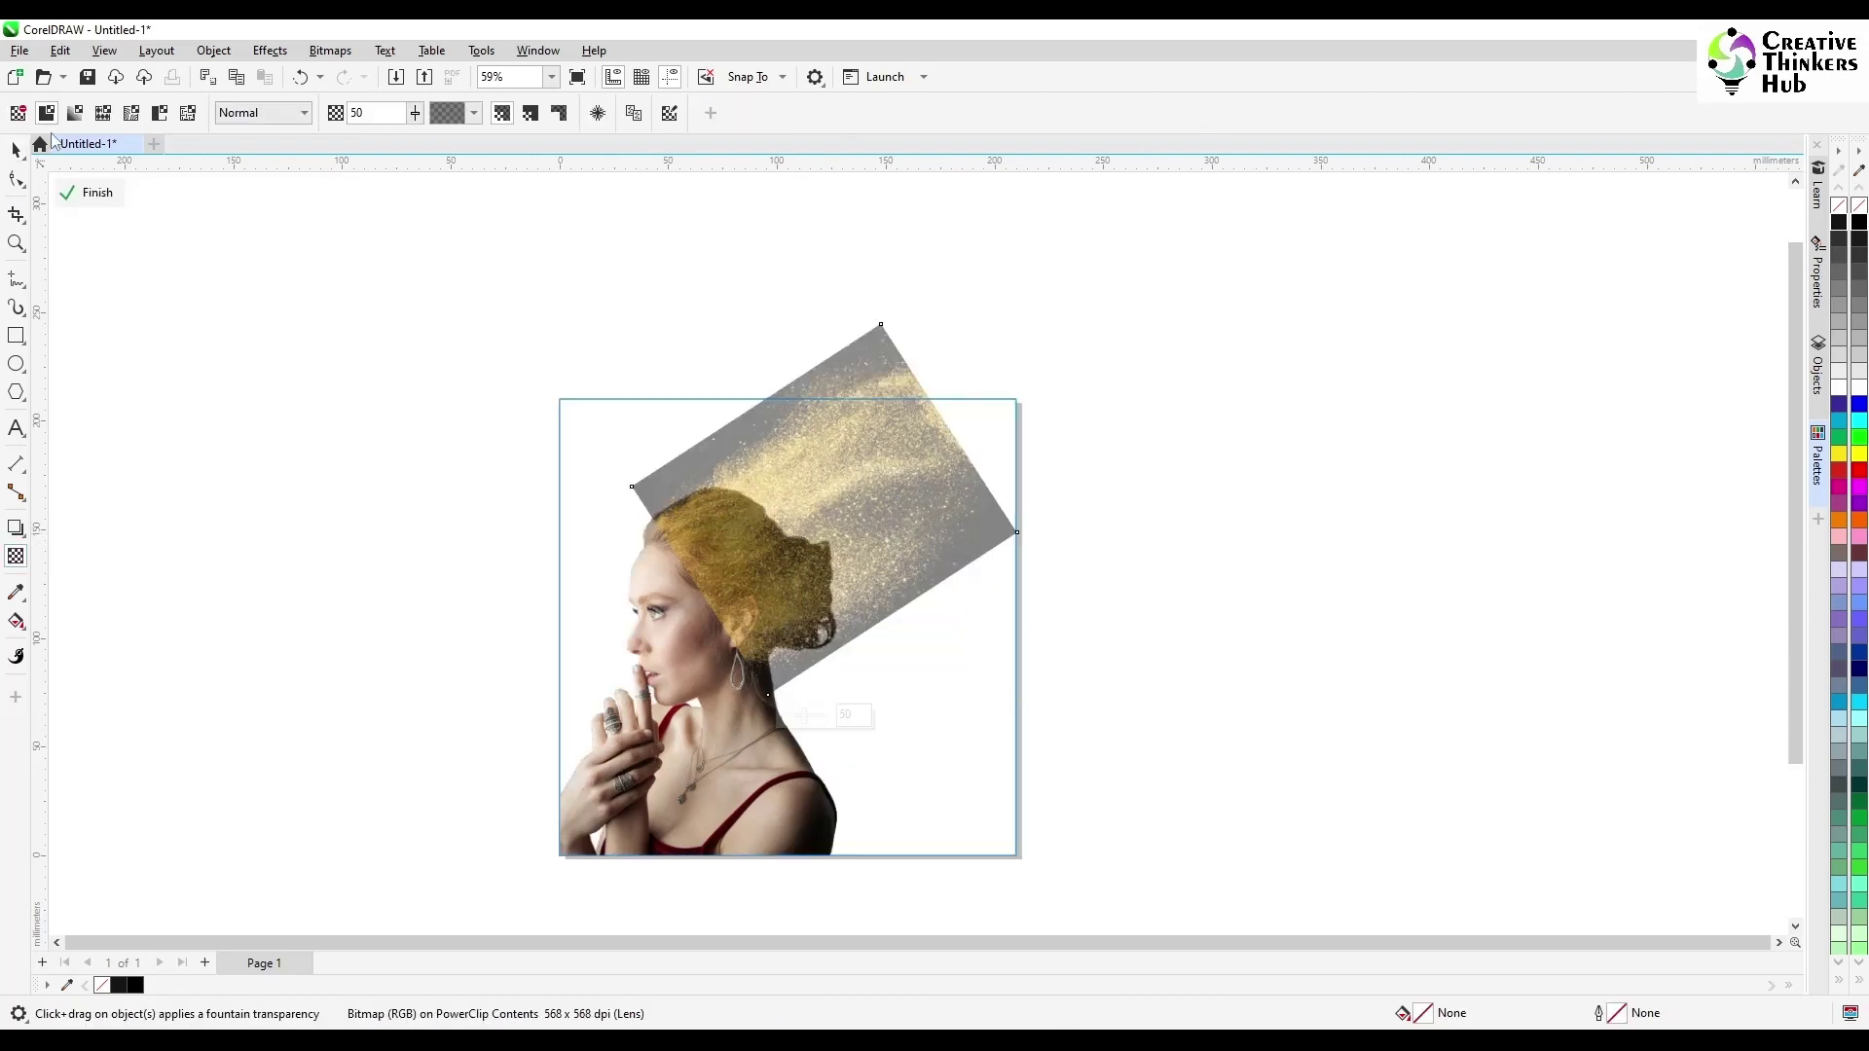
left_click(17, 113)
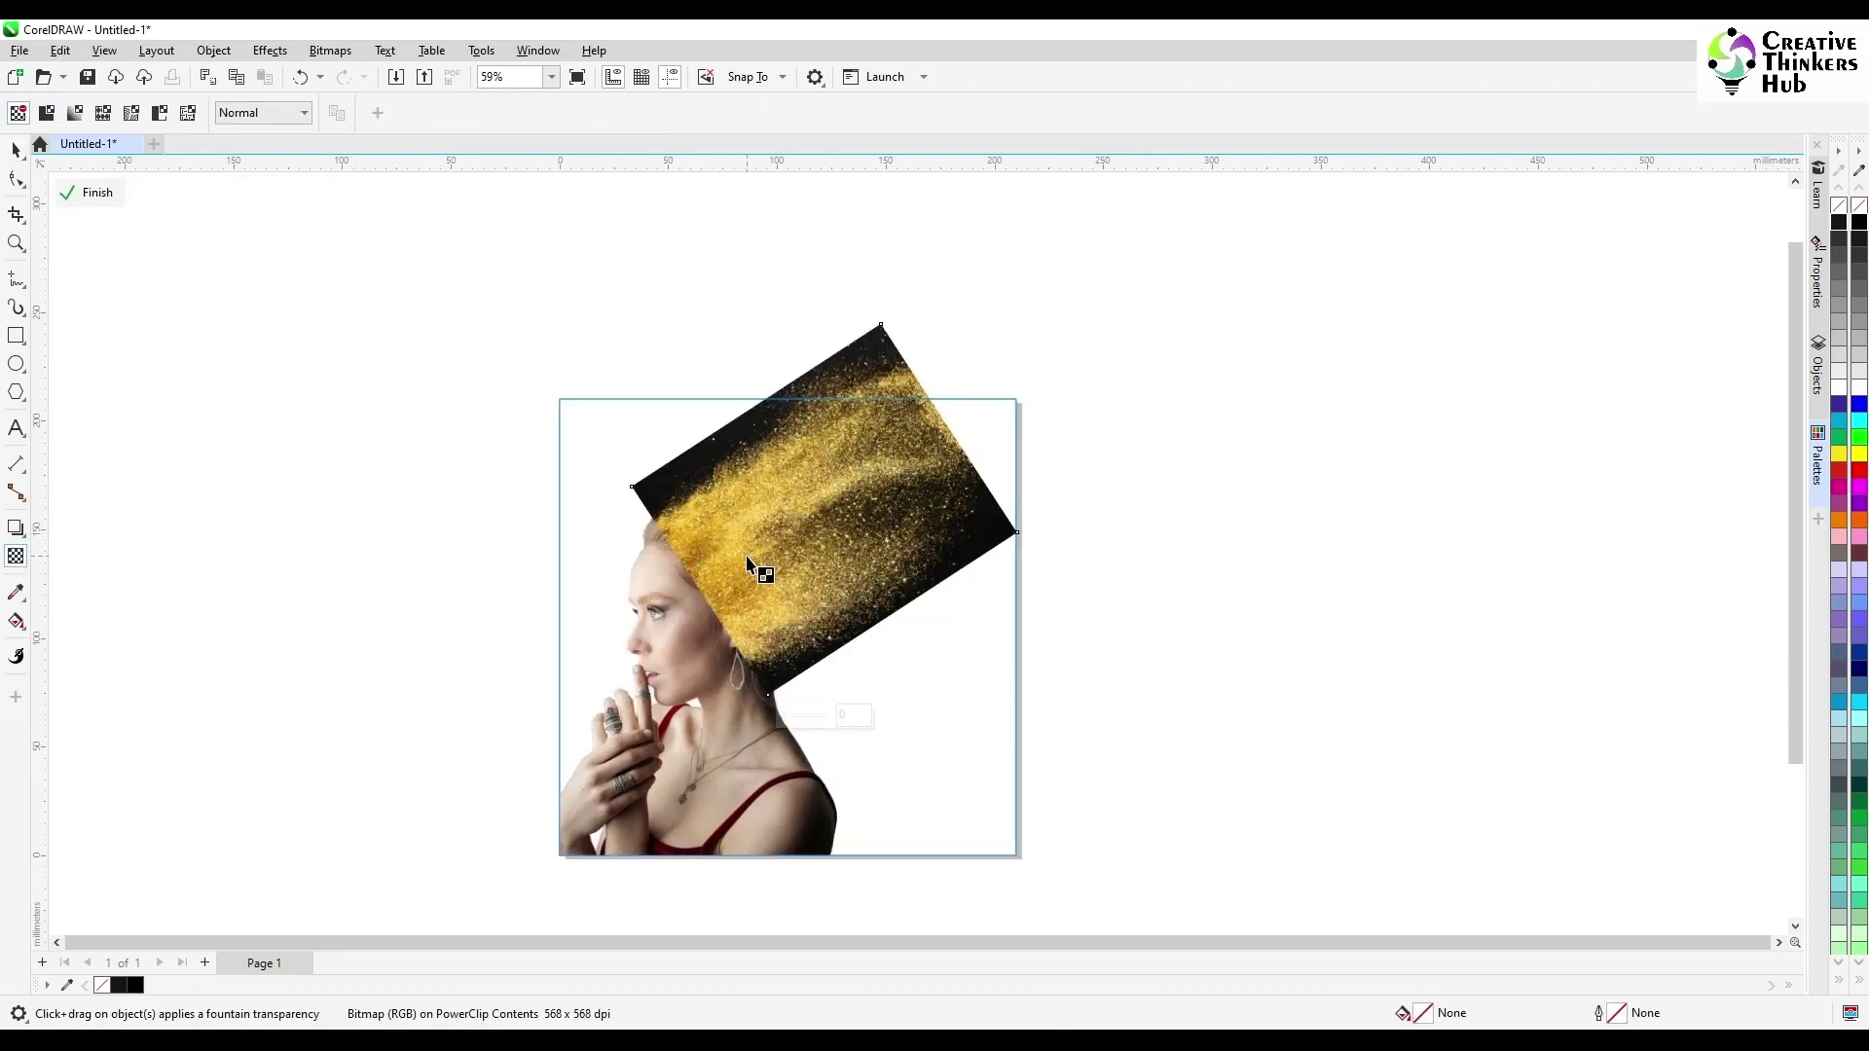
- Fade the glitter's edge along the woman's hairline with a linear fountain transparency
left_click_drag(748, 562, 891, 878)
key("ctrl+z")
scroll(710, 582, "up", 2)
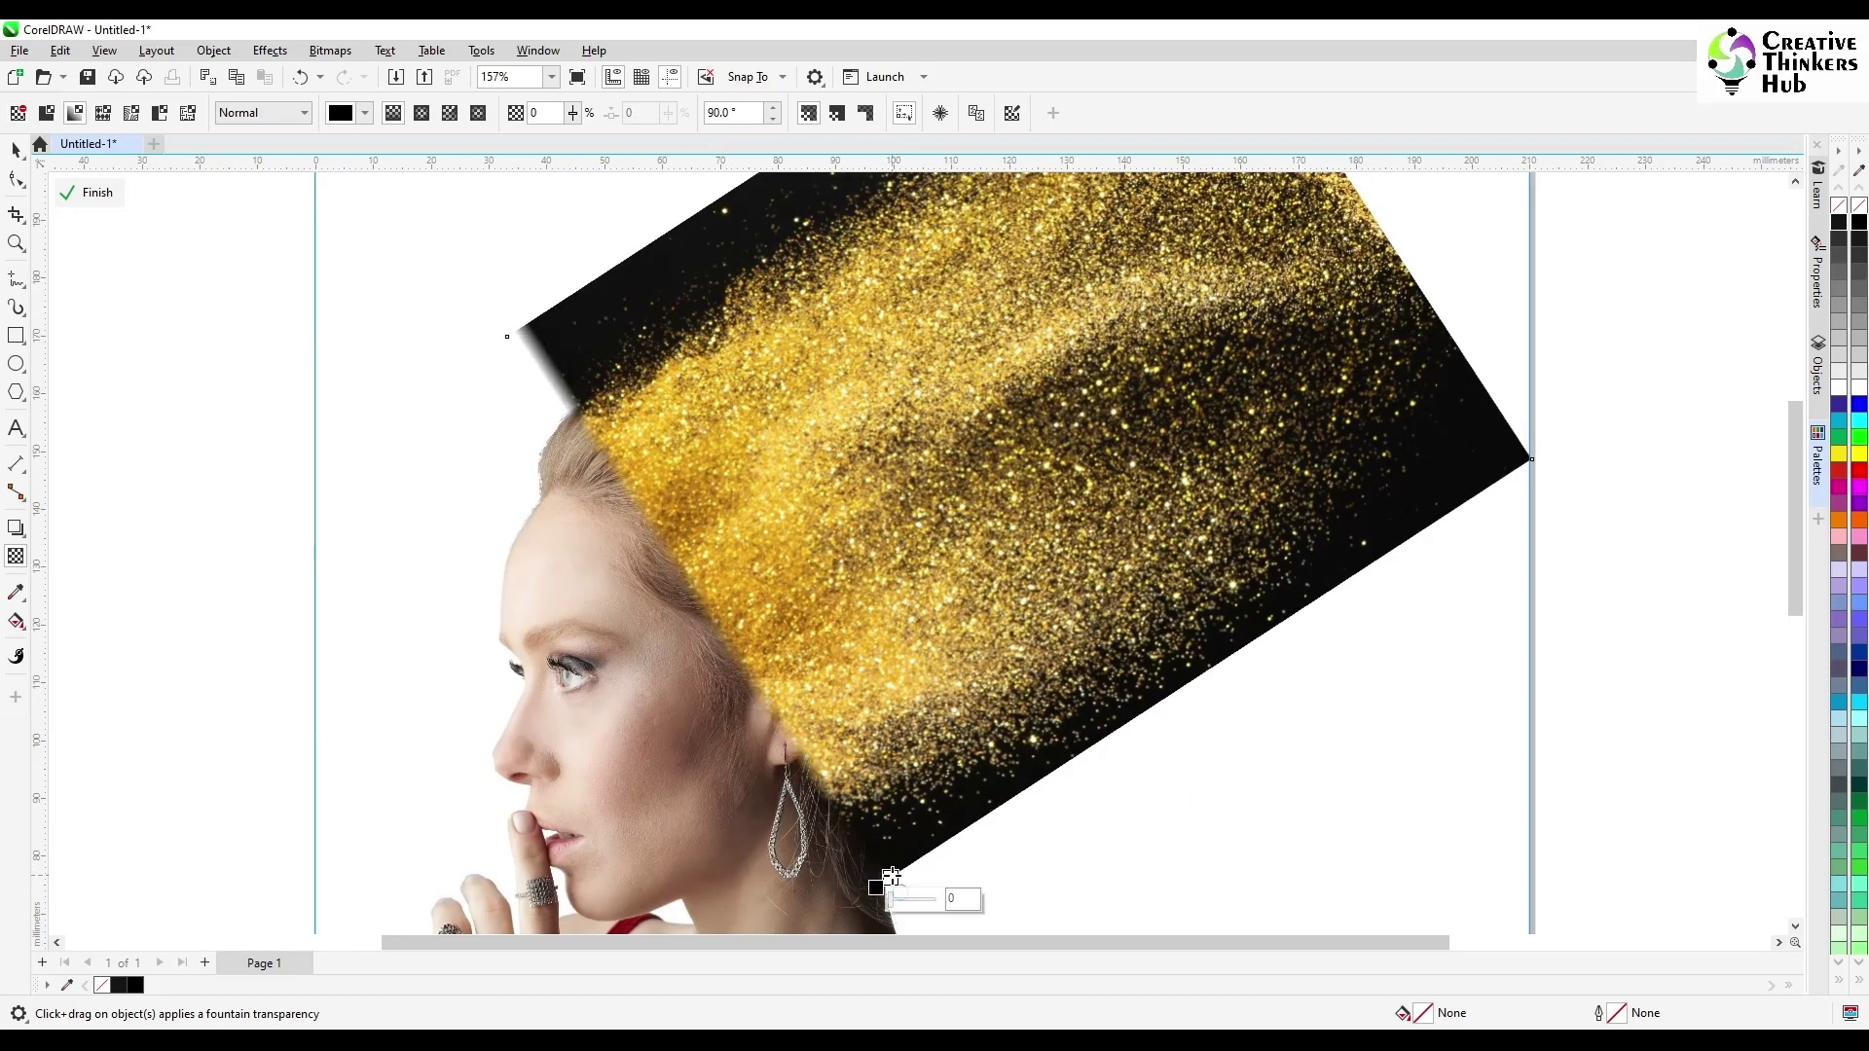
scroll(896, 876, "up", 1)
scroll(829, 748, "down", 3)
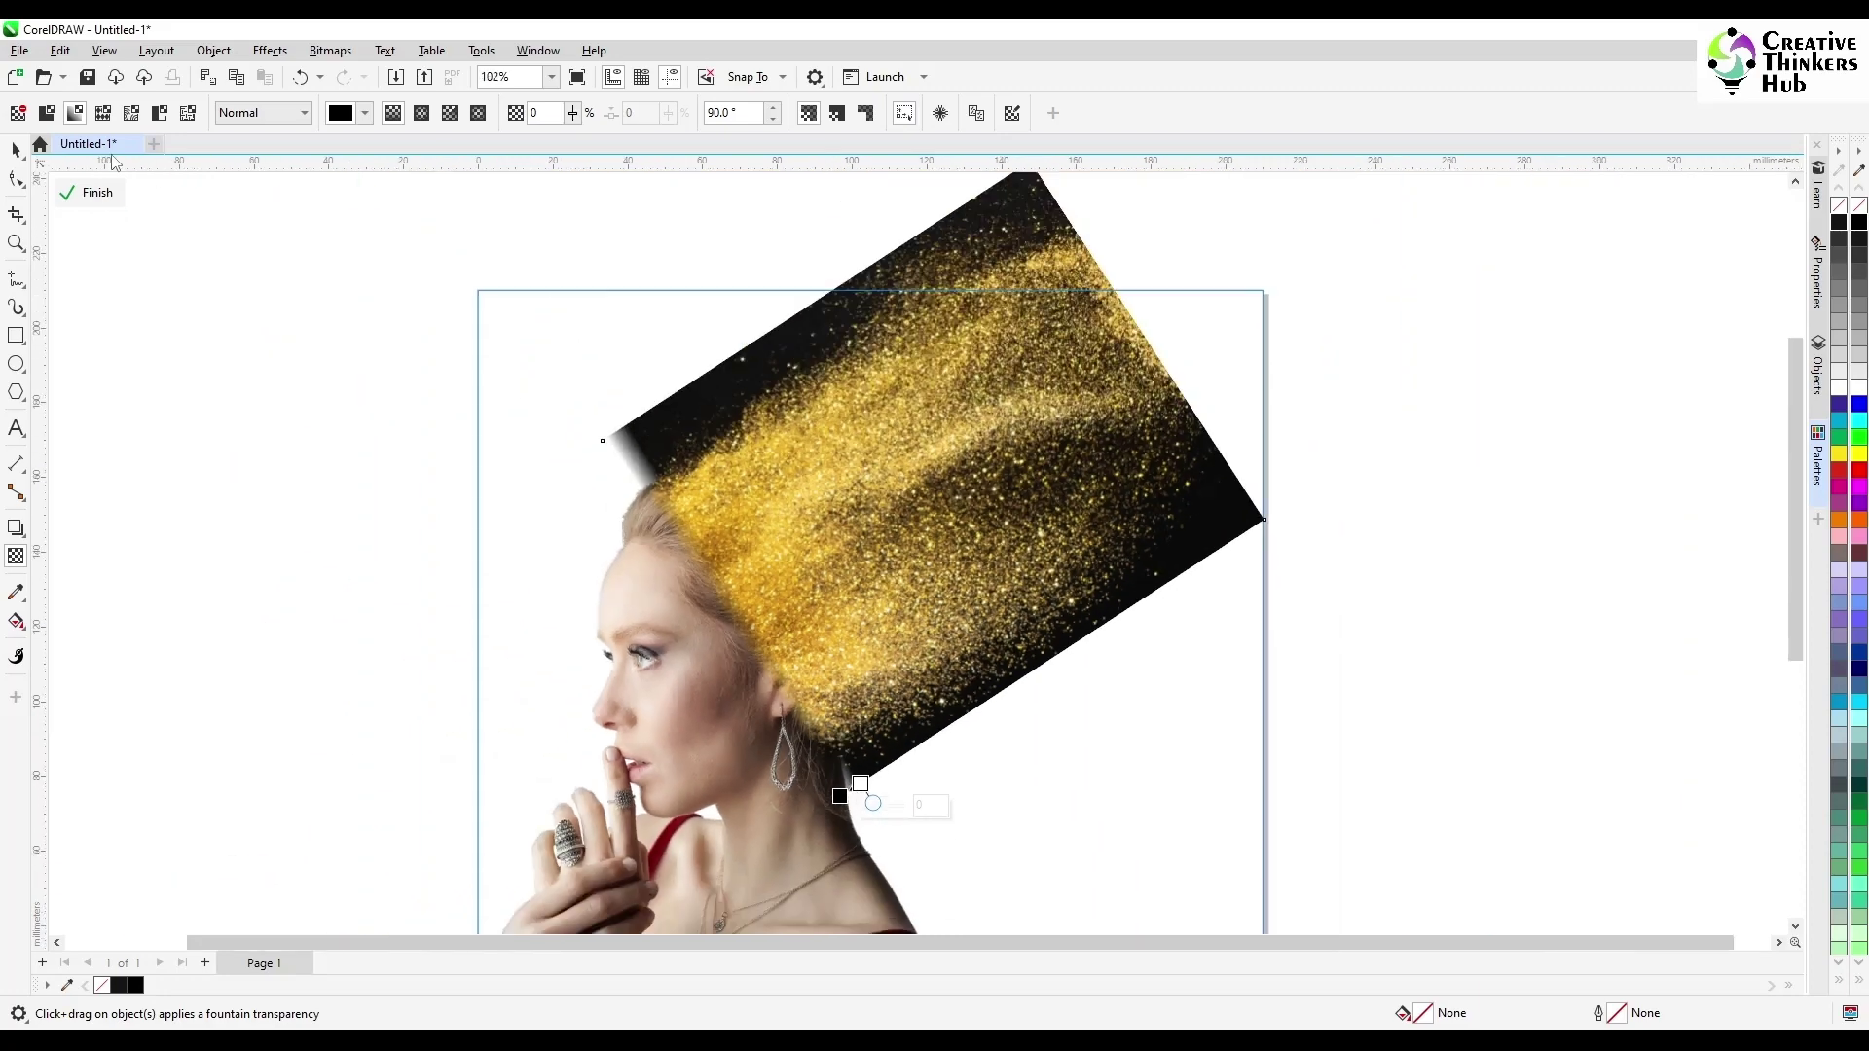
- Check the fade on the black background, return to the clipped contents, and convert the faded glitter to a 300 dpi bitmap
key("space")
left_click(472, 512, "ctrl")
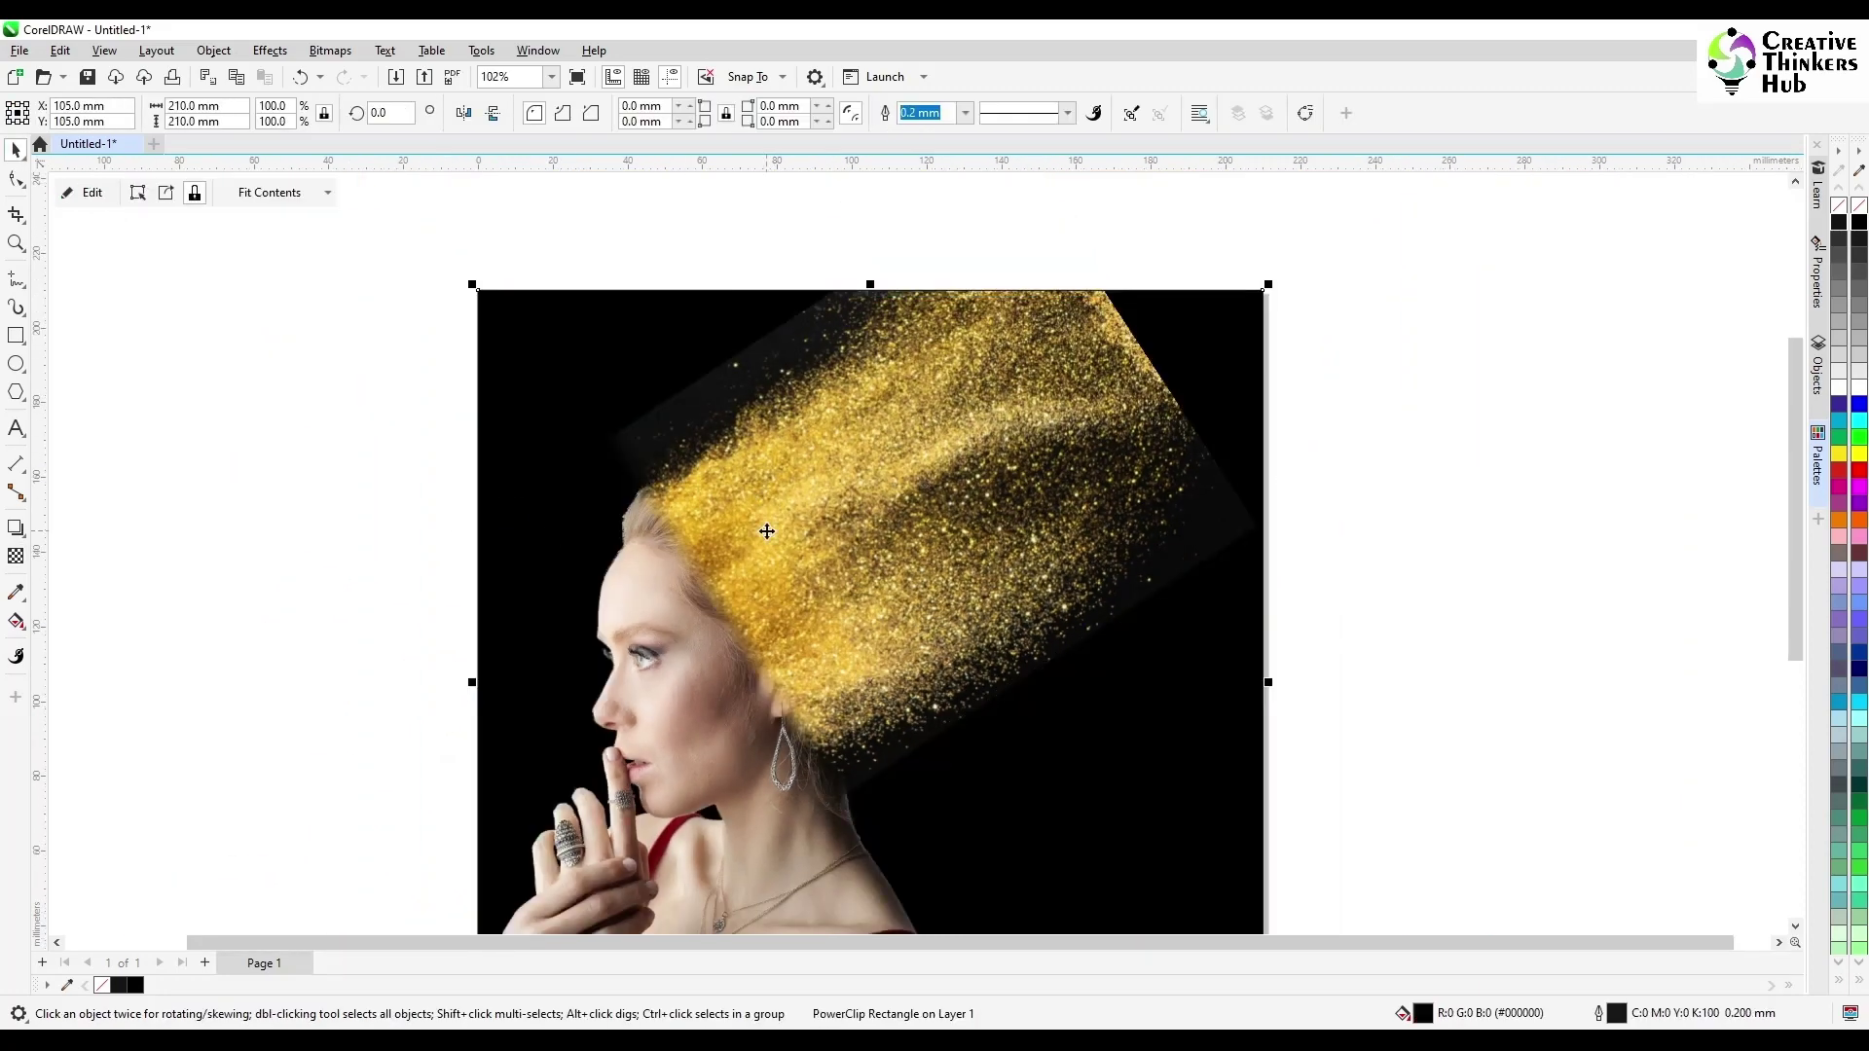
left_click(765, 532, "ctrl")
left_click(330, 50)
left_click(703, 438)
left_click(329, 50)
left_click(362, 73)
left_click(950, 638)
- Fade the glitter's upper long edge above the head with a fountain transparency and convert the result to a bitmap
left_click(15, 556)
mouse_move(725, 478)
left_mouse_down()
mouse_move(703, 444)
mouse_move(700, 504)
left_mouse_up()
left_click(329, 50)
left_click(359, 72)
left_click(960, 641)
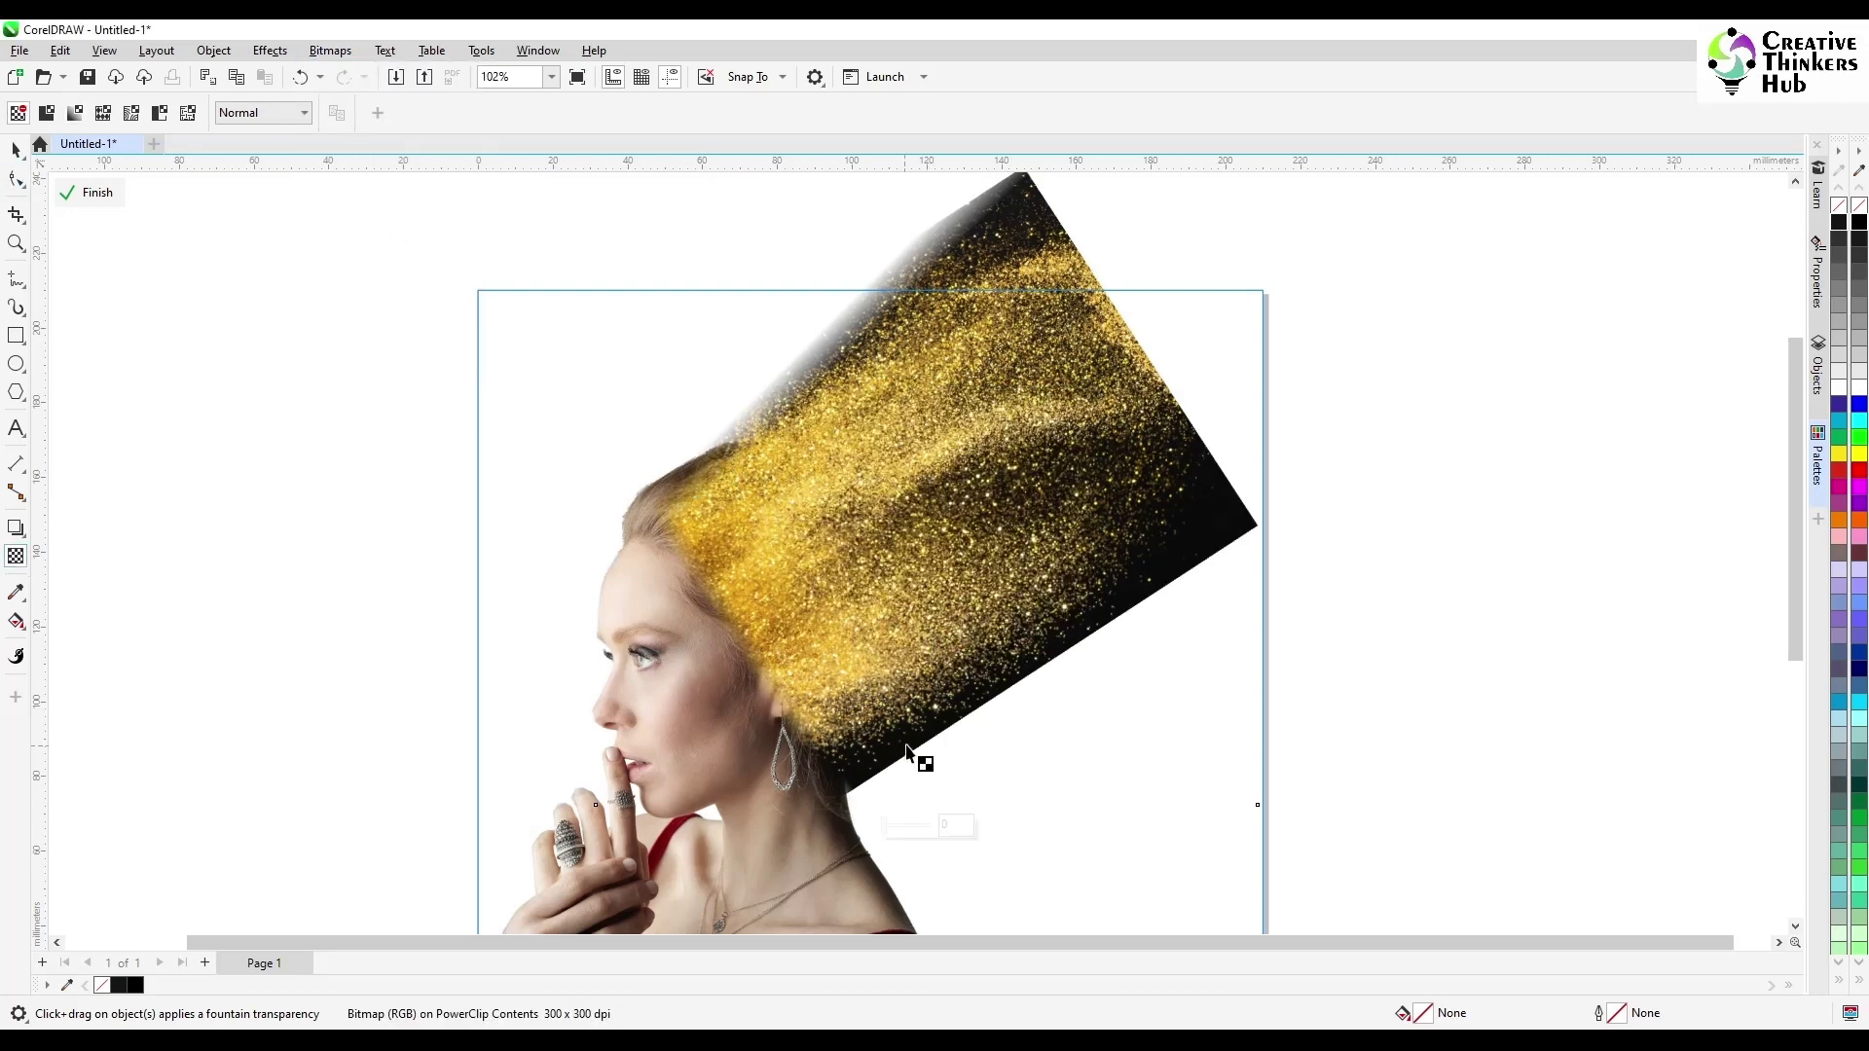
- Fade the glitter's lower long edge behind the neck with a fountain transparency and convert the result to a bitmap
mouse_move(926, 717)
left_mouse_down()
mouse_move(935, 732)
mouse_move(913, 739)
left_mouse_up()
scroll(952, 727, "up", 2)
scroll(904, 683, "down", 3)
left_click(16, 150)
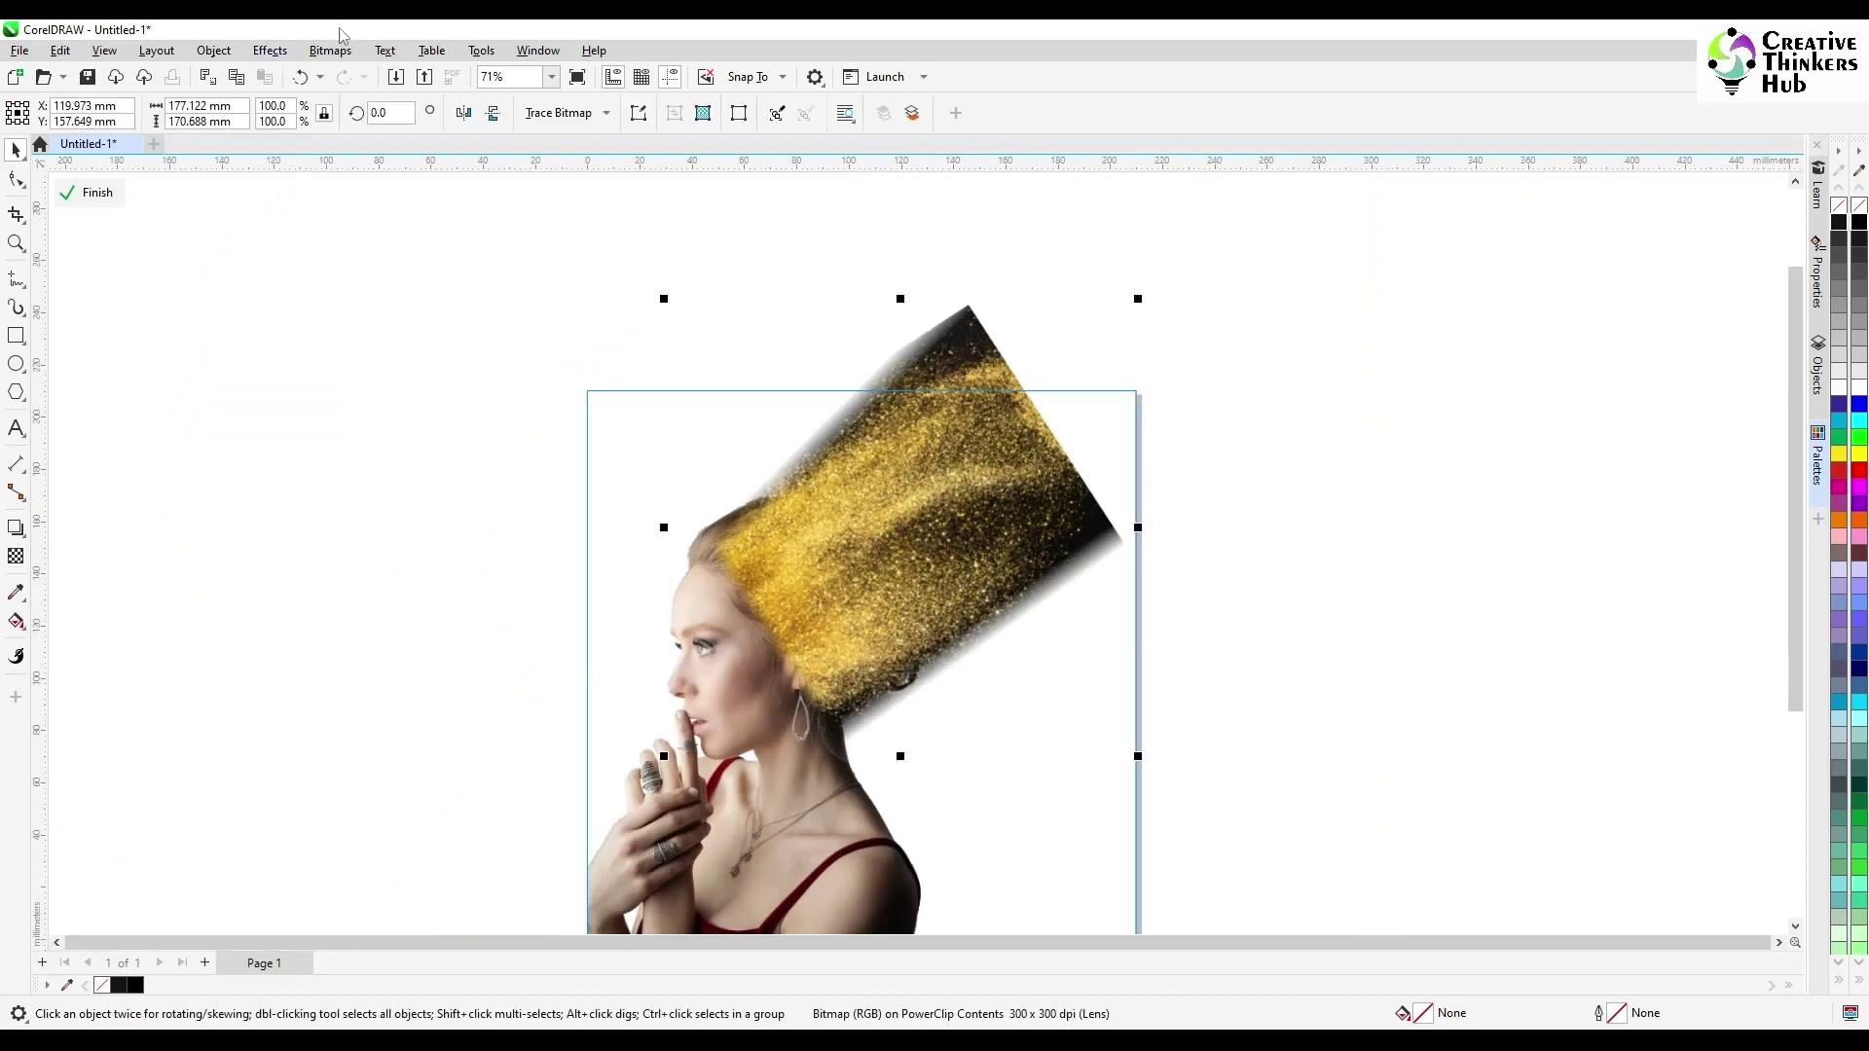
left_click(330, 49)
left_click(366, 73)
left_click(960, 639)
- Fade the glitter's far end away from the head with a fountain transparency and convert the result to a bitmap
left_click(15, 556)
scroll(1078, 553, "up", 2)
left_click_drag(1057, 553, 949, 645)
scroll(949, 644, "down", 4)
key("space")
left_click(330, 50)
left_click(362, 70)
left_click(951, 639)
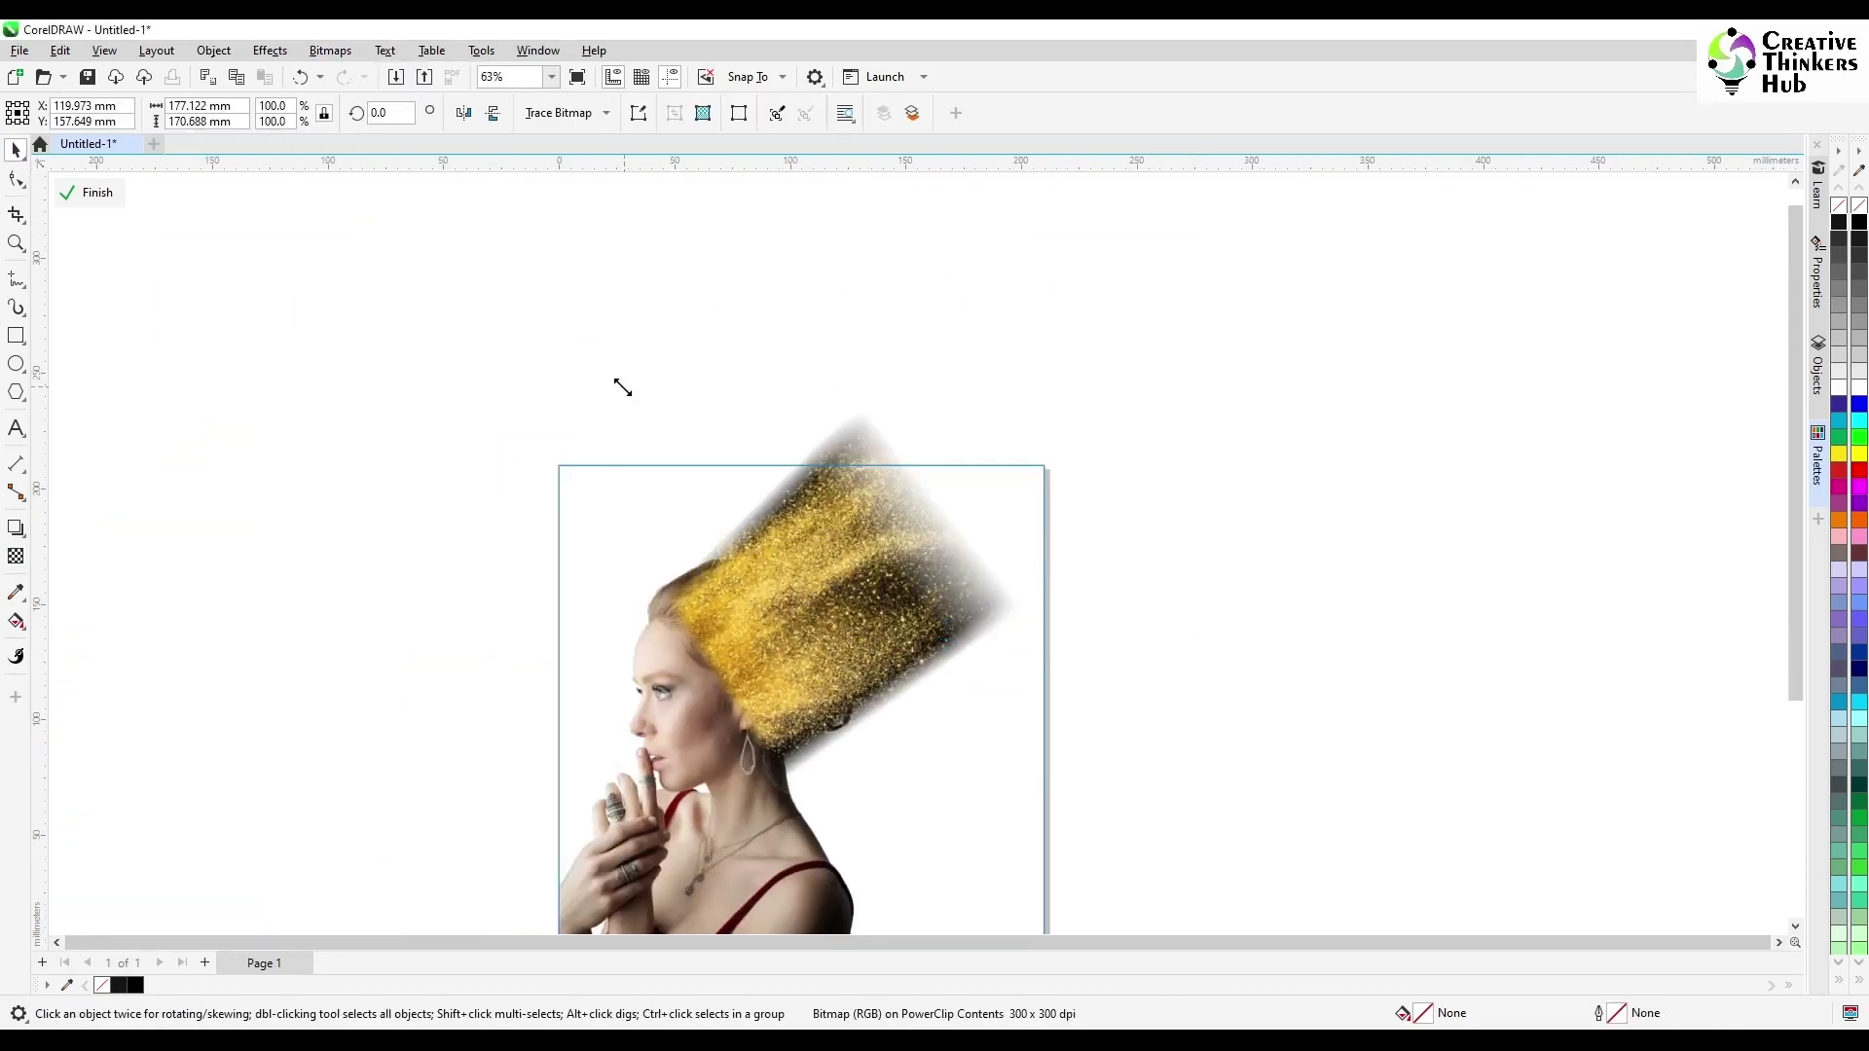
- Enlarge the glitter bitmap to about 103% and rotate it to about 357.8°
left_click_drag(619, 387, 607, 365)
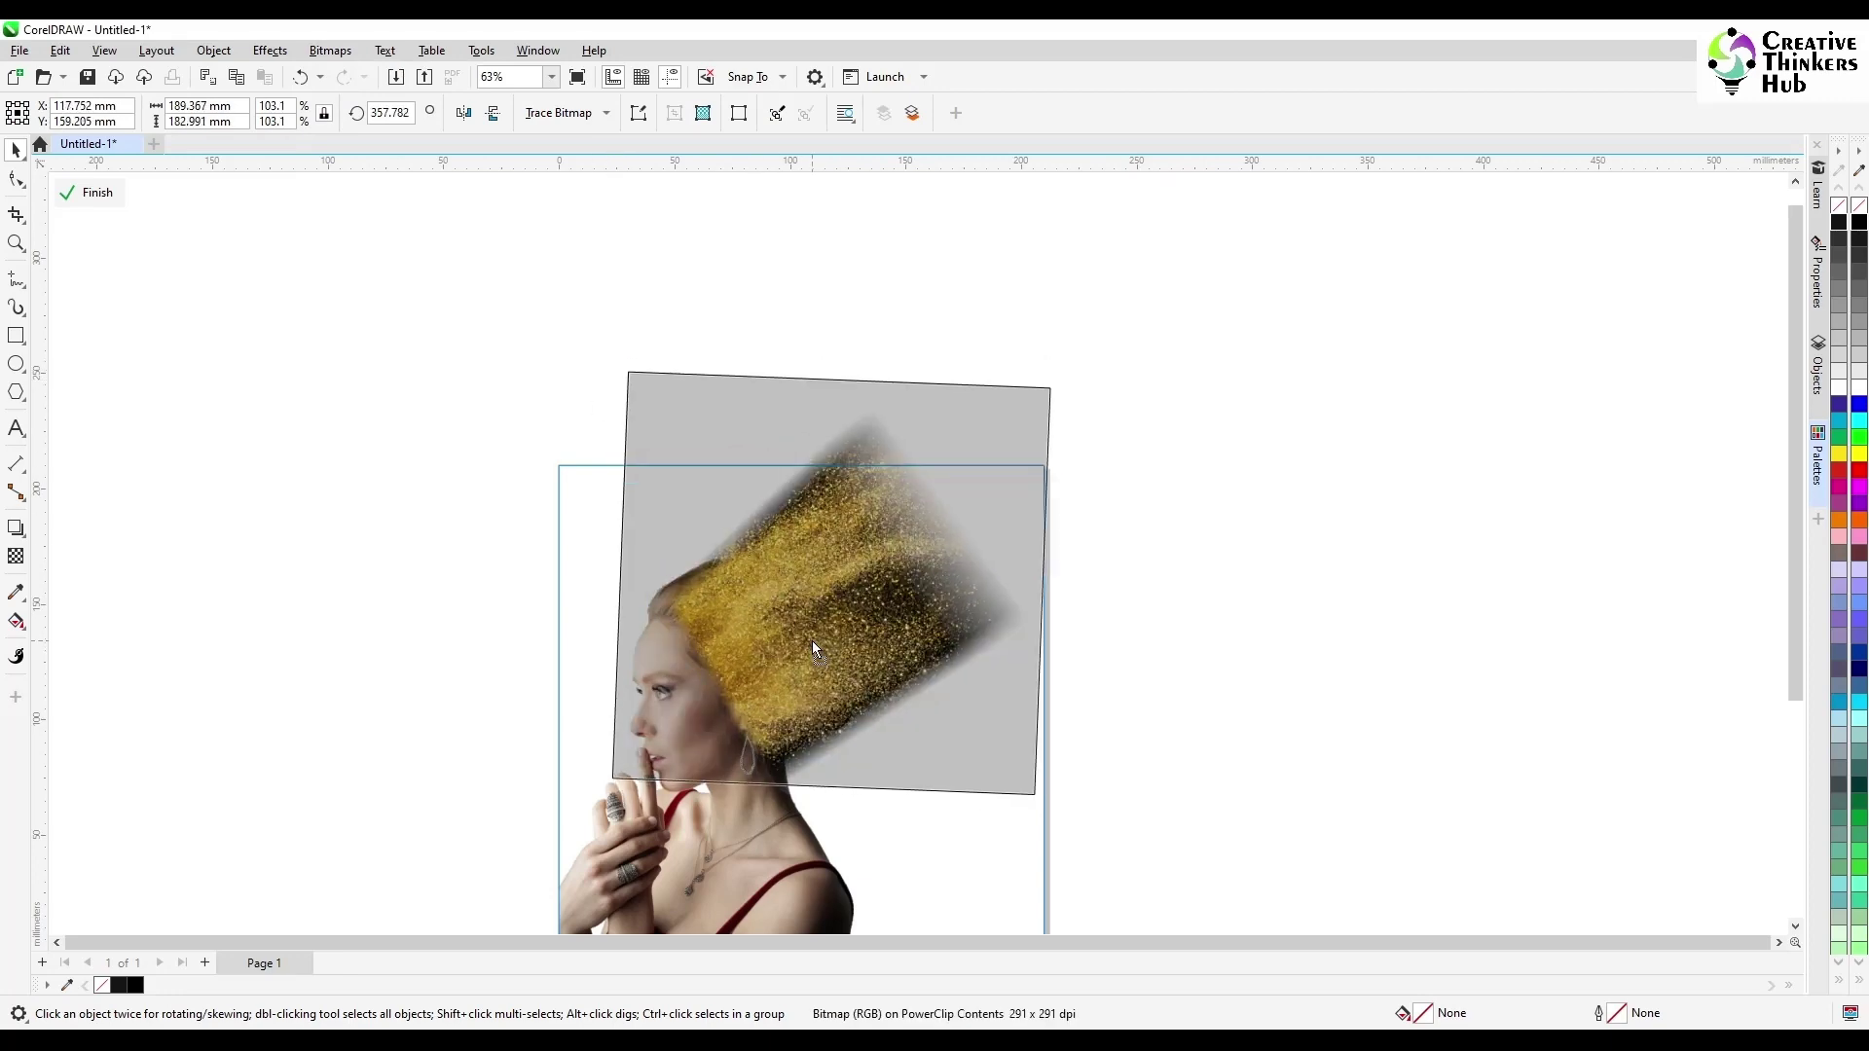
left_click(1143, 705)
scroll(1141, 697, "down", 2)
- Import the simple-concrete-wall-background image from the Assignments folder and scale it to about 472 by 315 mm
key("alt+Tab")
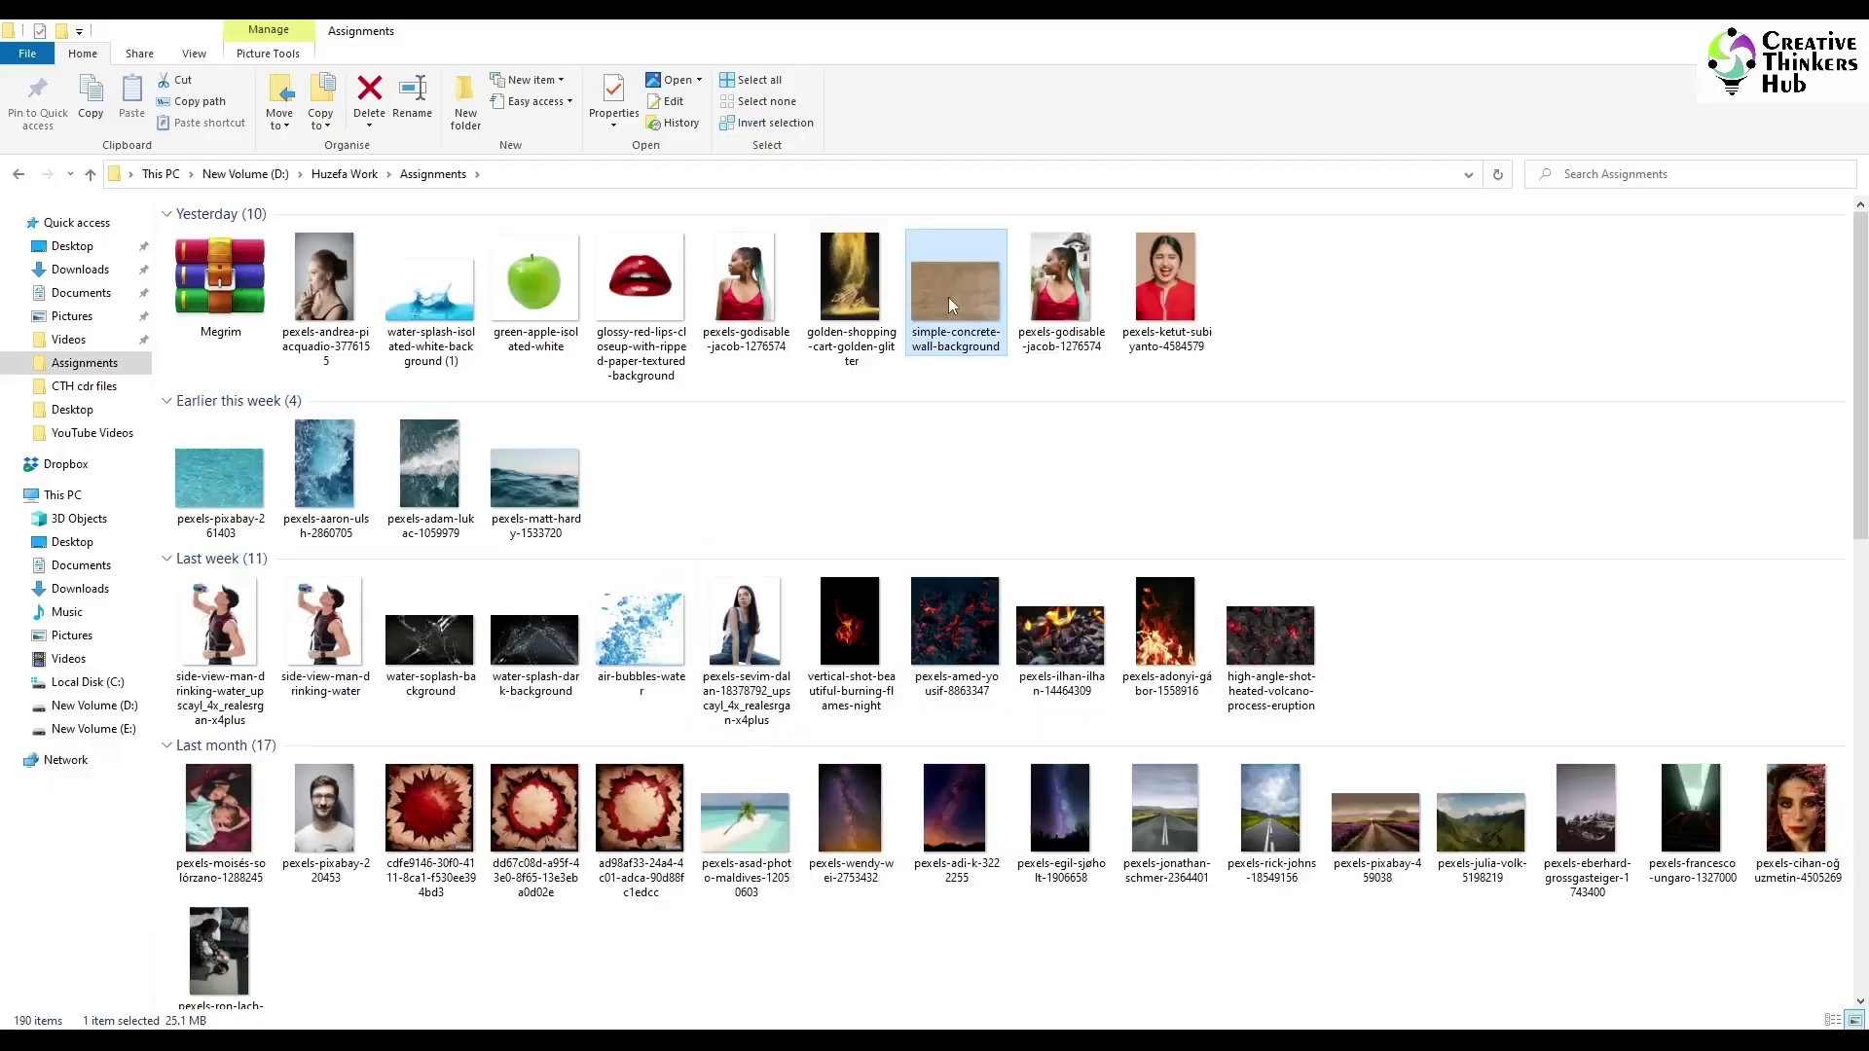
left_click_drag(948, 296, 695, 776)
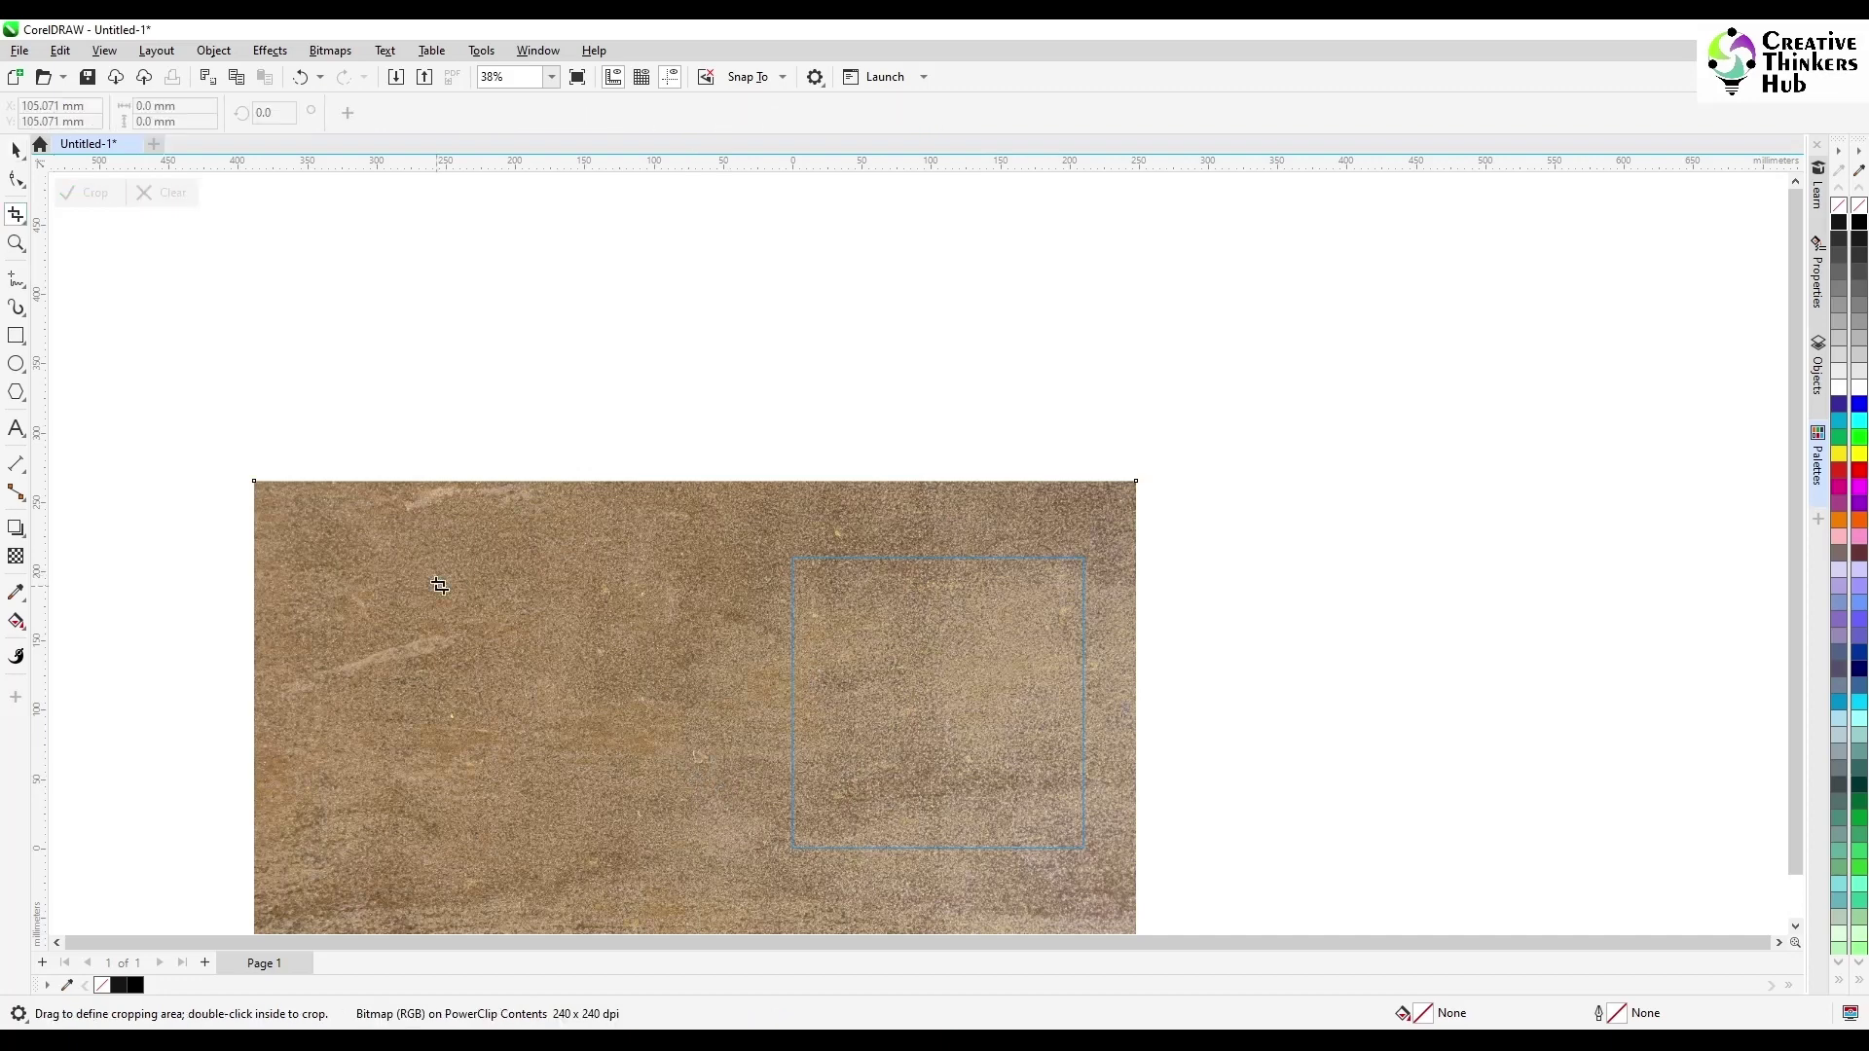
left_click_drag(1136, 492, 1051, 551)
scroll(699, 722, "up", 2)
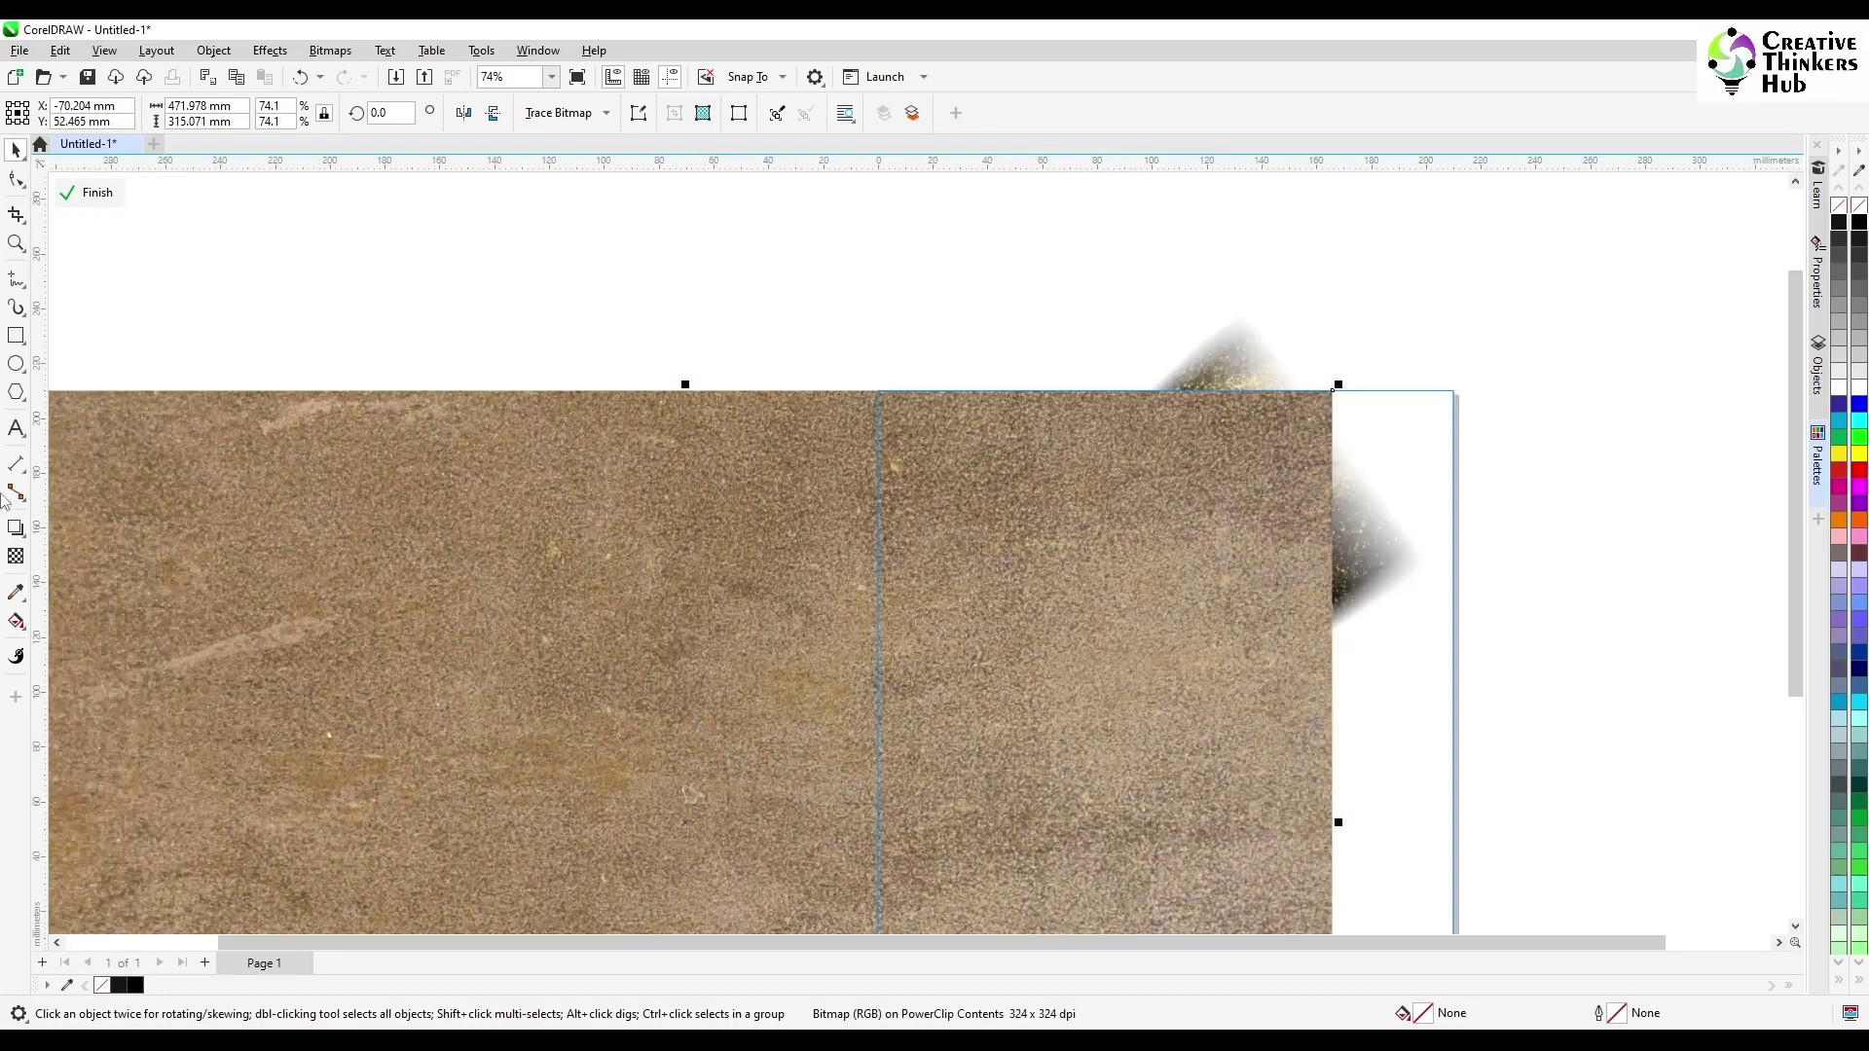
- Crop the concrete texture to a strip about 138 by 73 mm and place it beside the woman
left_click(16, 216)
left_click_drag(499, 463, 877, 662)
double_click(724, 640)
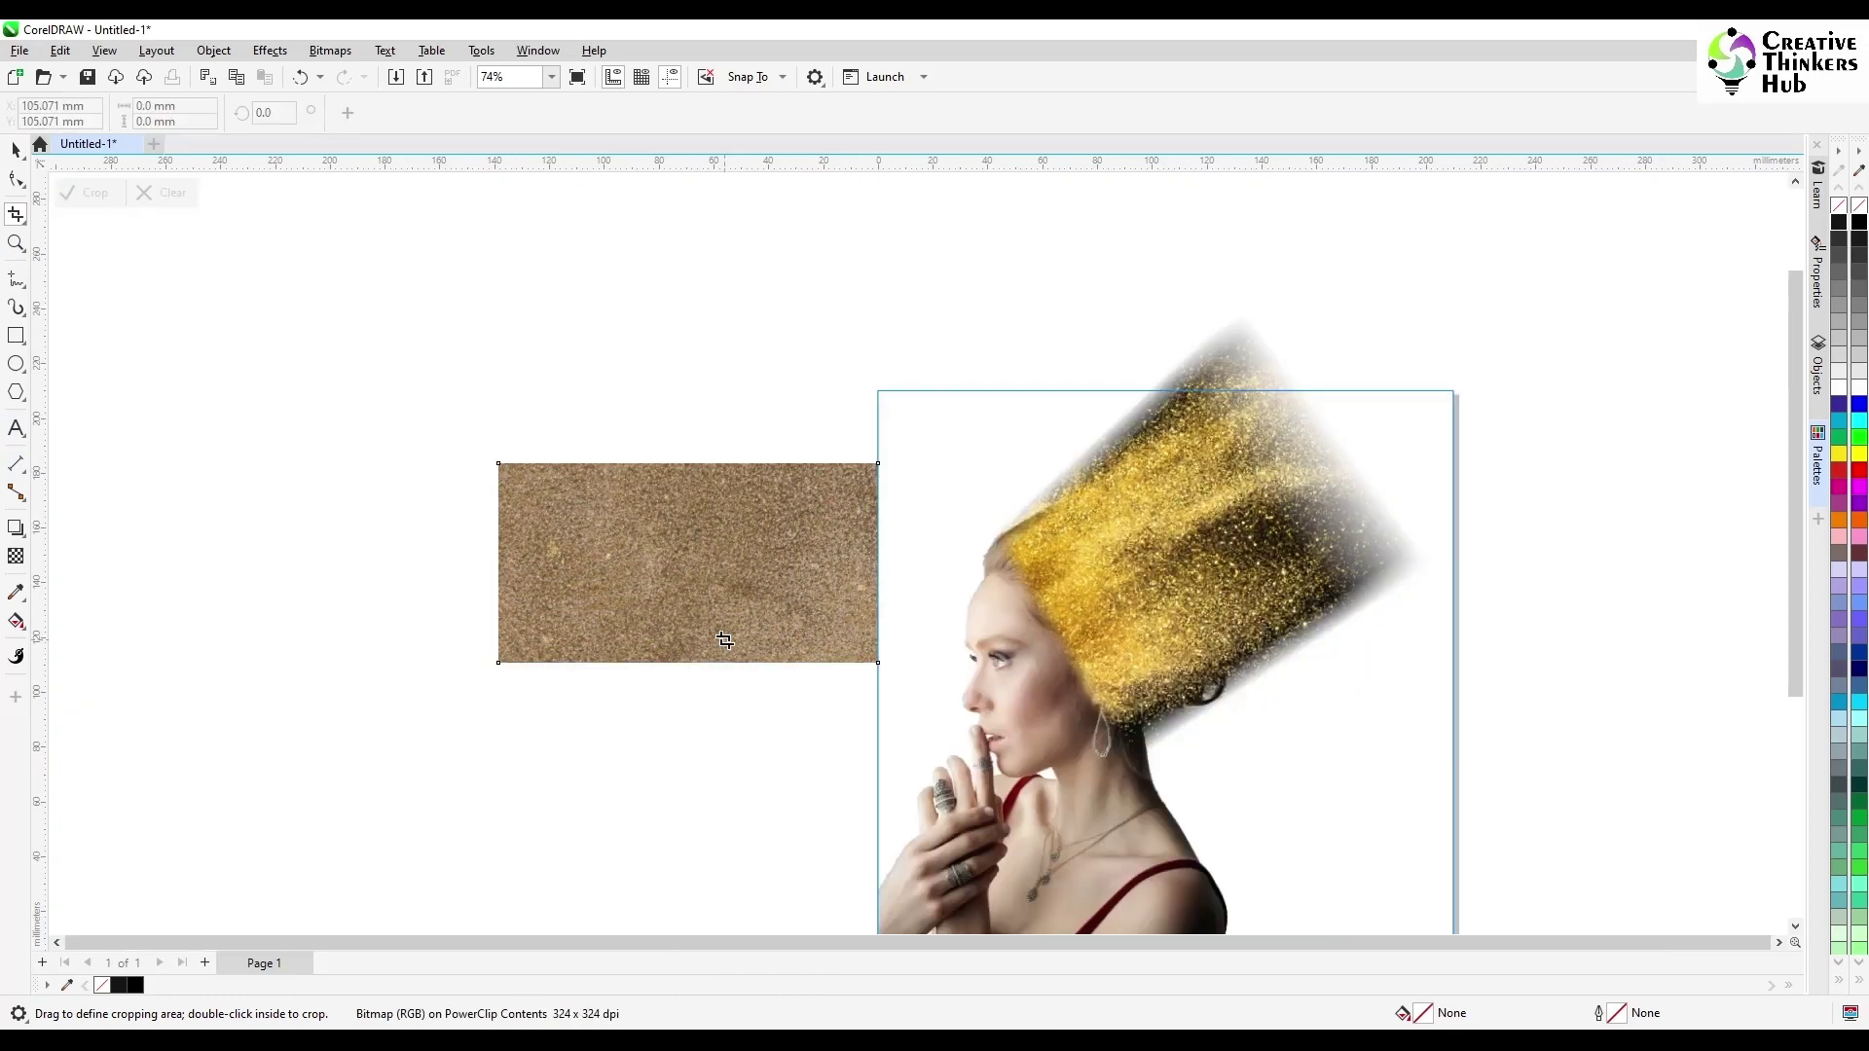
key("space")
left_click_drag(593, 493, 557, 604)
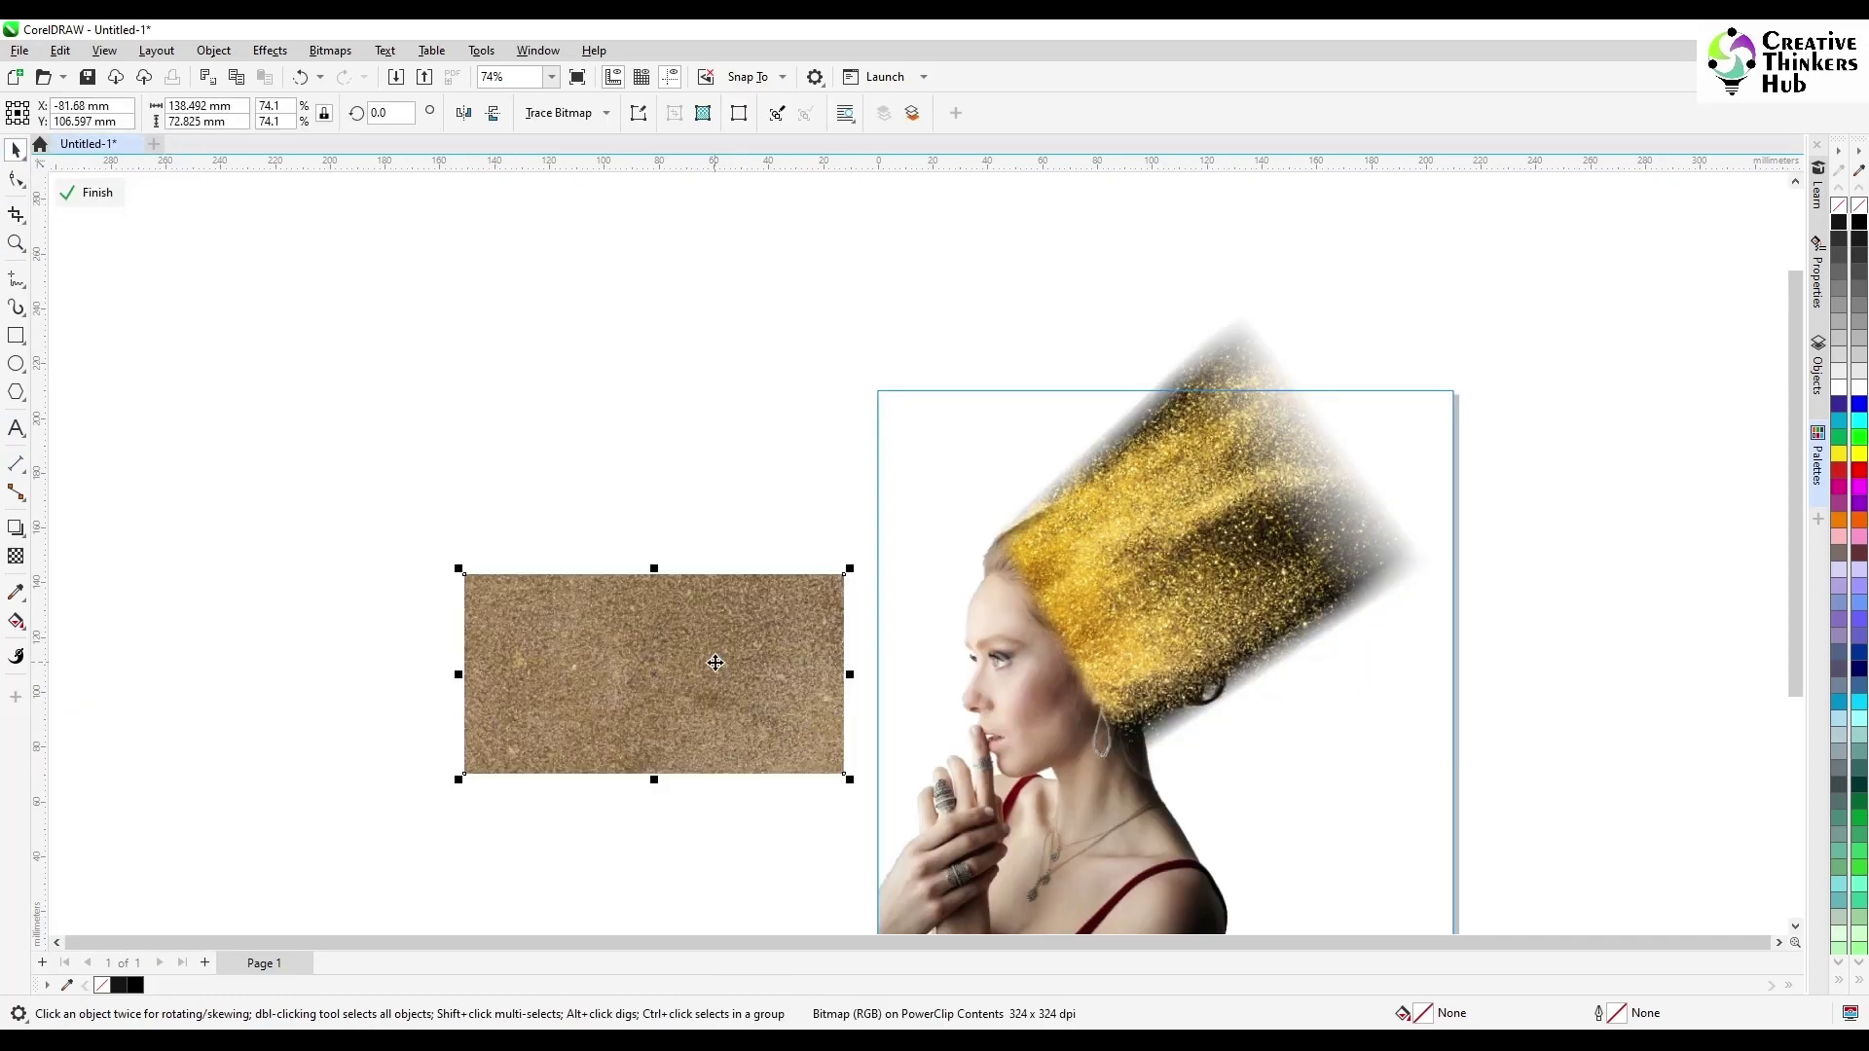
- Rotate the concrete strip to about 308° and move it over the woman's hairline
left_click(718, 659)
left_click_drag(843, 572, 854, 747)
left_click_drag(708, 705, 1144, 600)
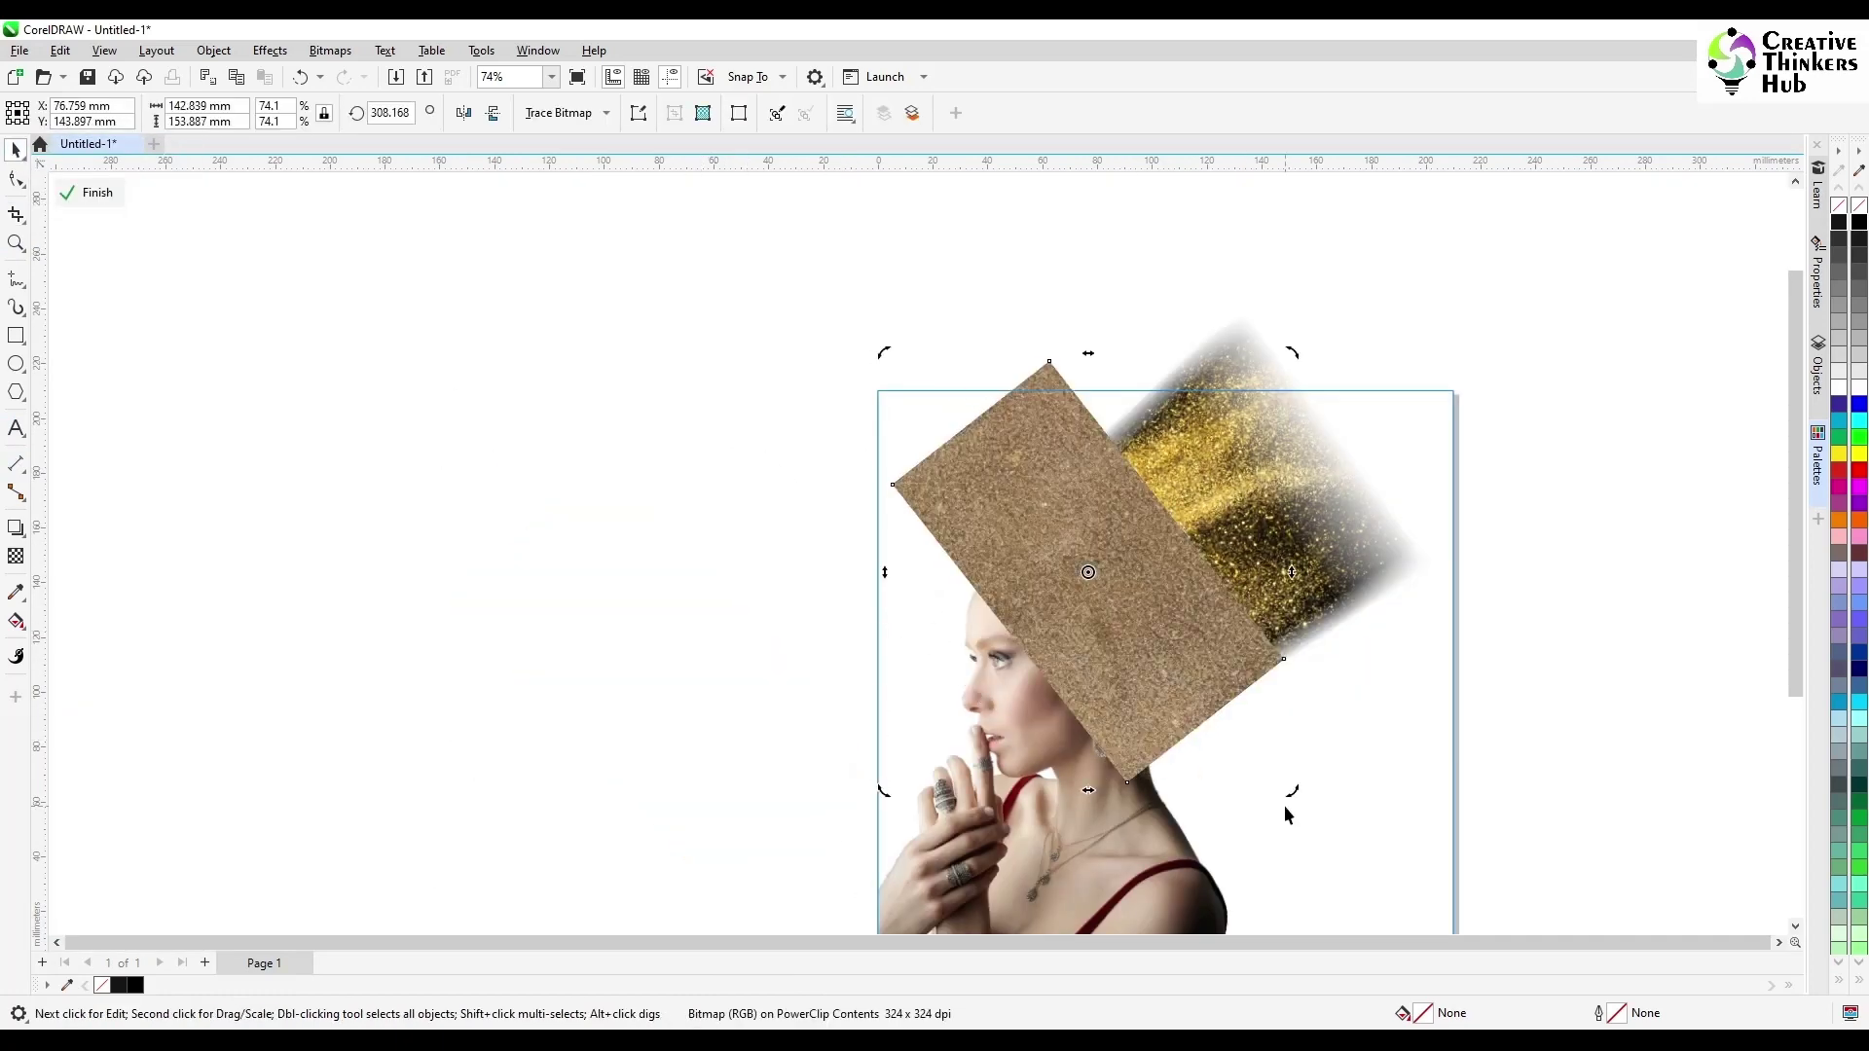
- Apply a uniform transparency to the concrete strip and scale it to about 100 by 108 mm over the hair behind her face
left_click(15, 556)
left_click(46, 112)
left_click(13, 151)
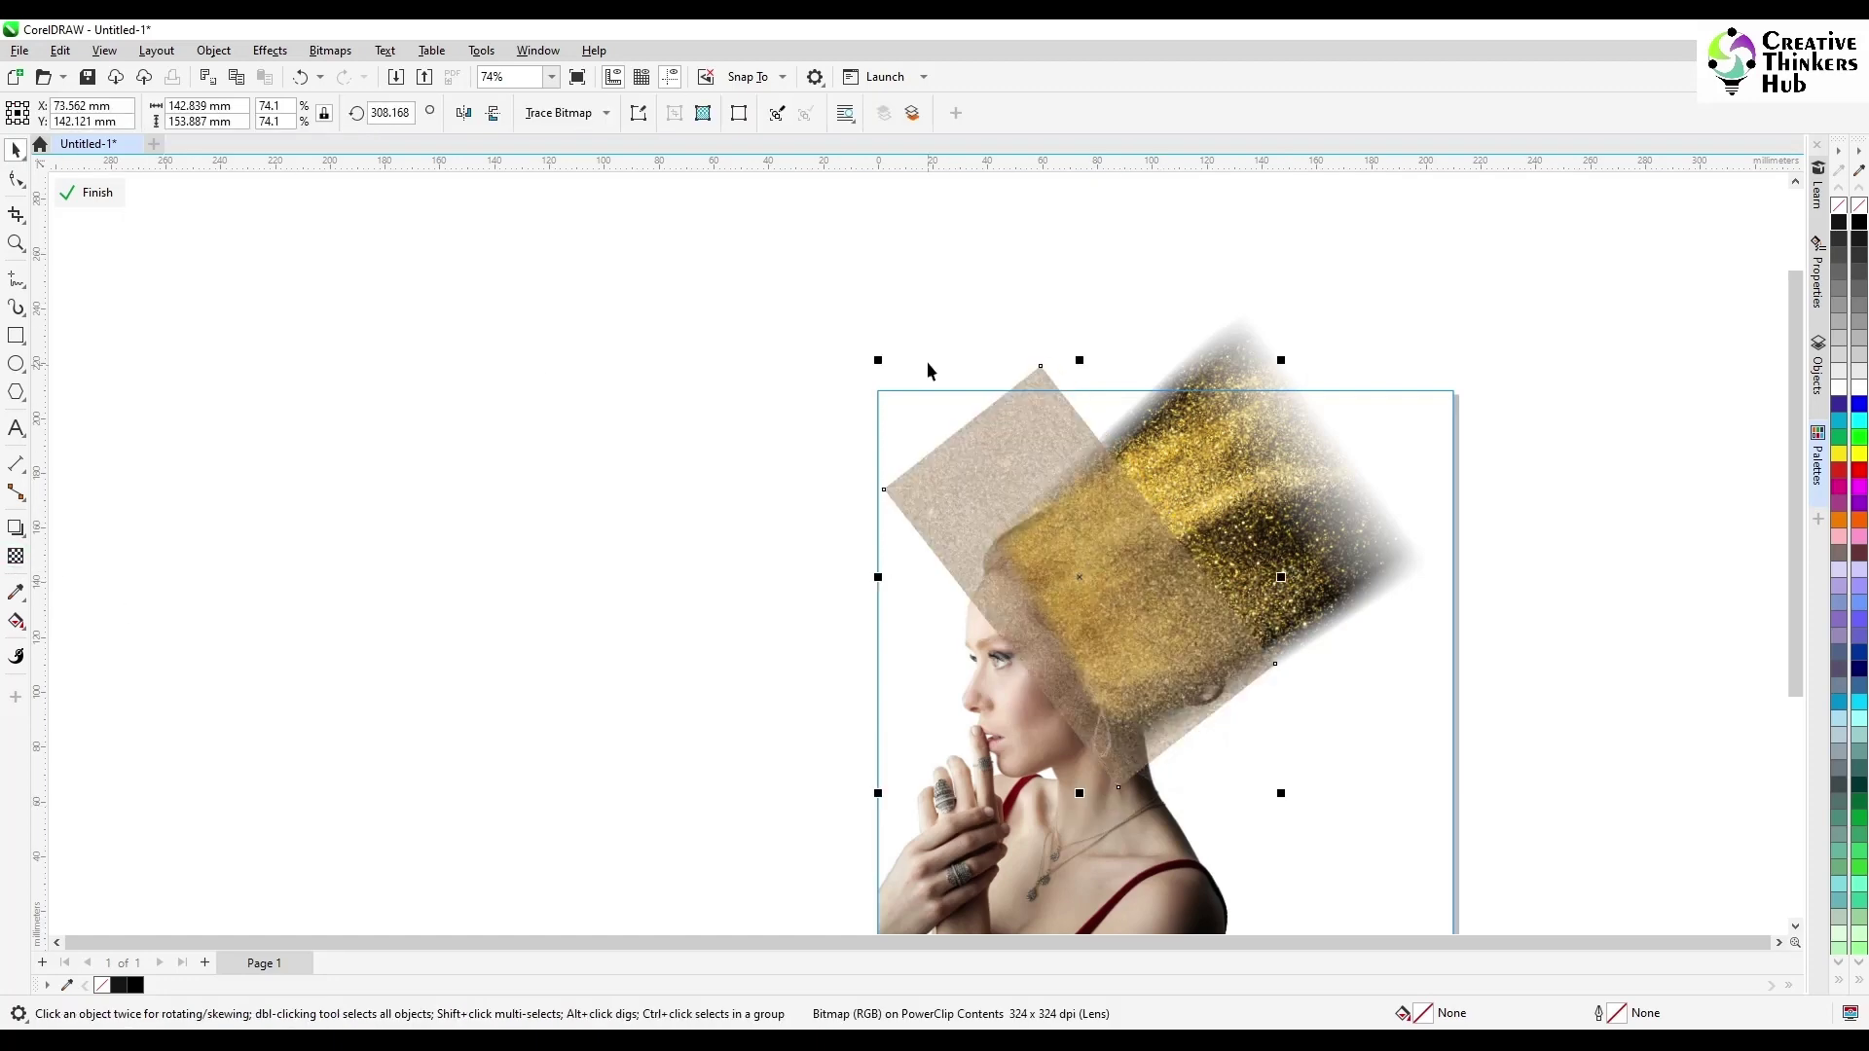
left_click_drag(889, 363, 969, 458)
left_click_drag(1281, 794, 1252, 764)
left_click_drag(1168, 699, 1148, 715)
scroll(1133, 652, "up", 1)
scroll(1131, 647, "up", 1)
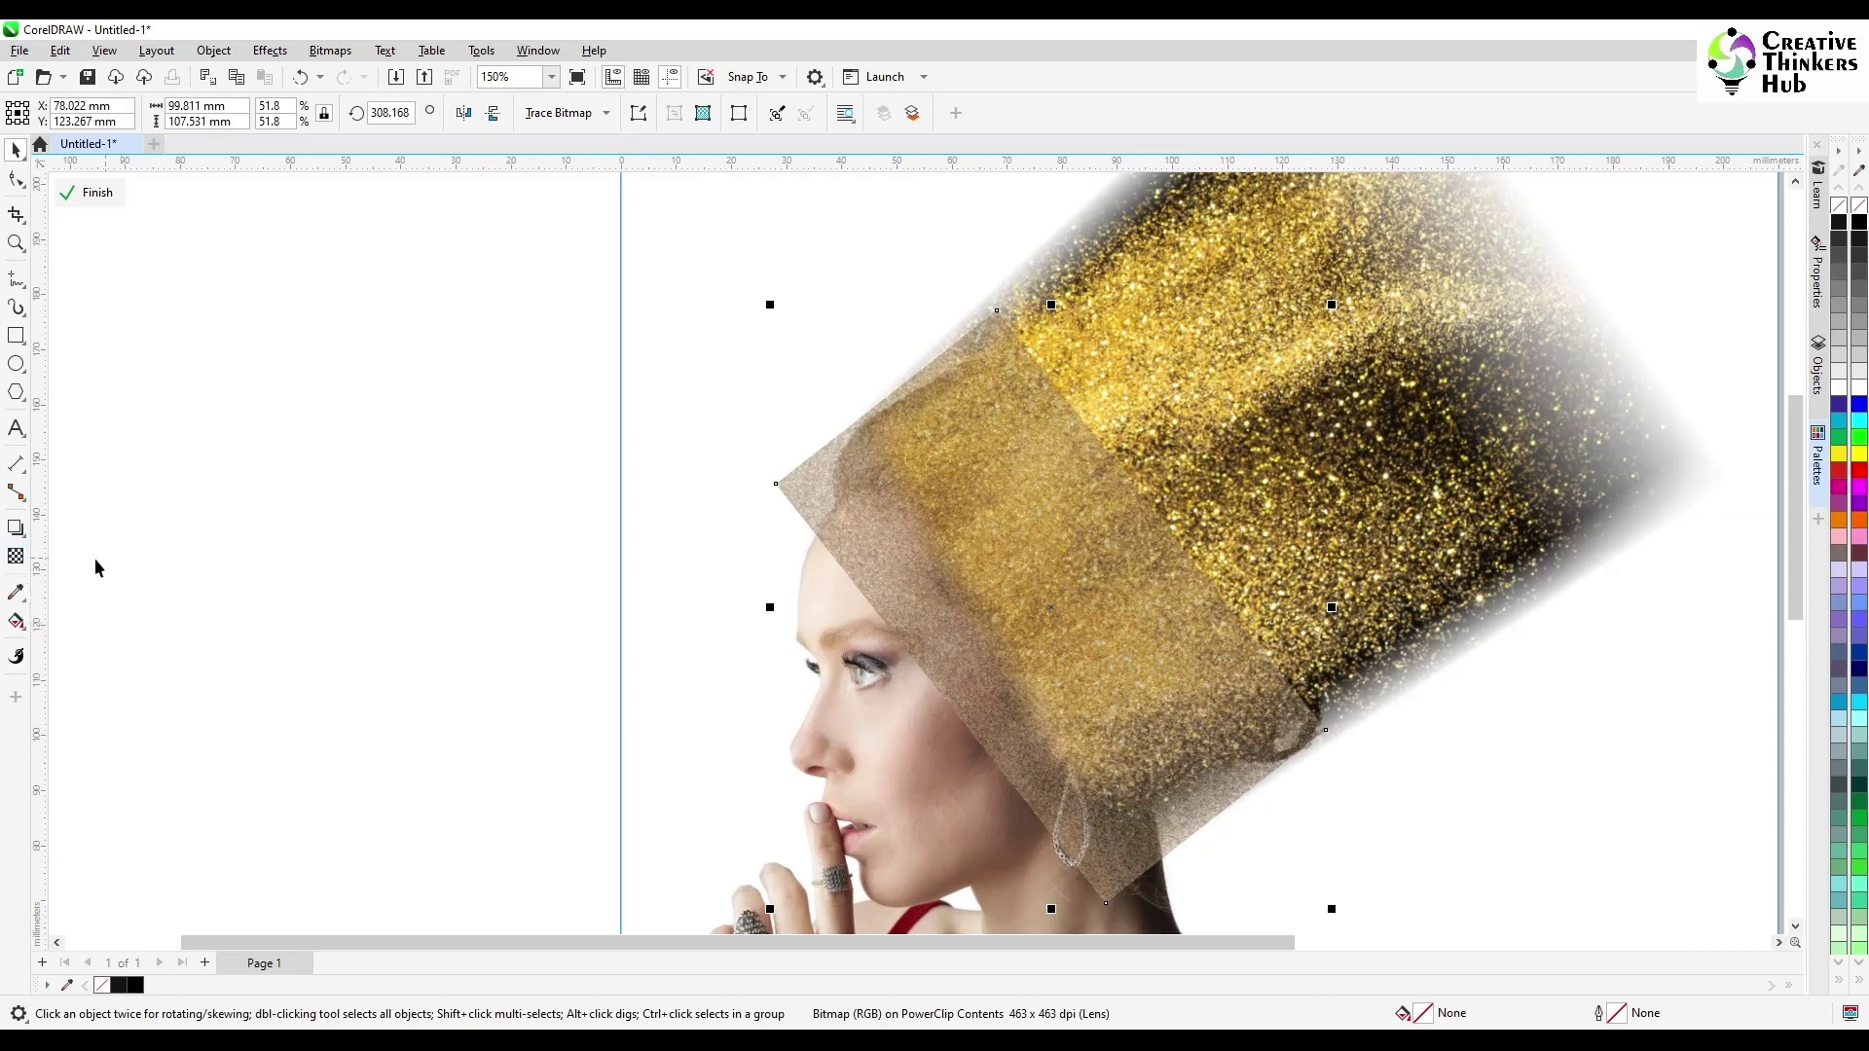
- Replace the strip's uniform transparency with a fountain fade at the corner near the forehead, and convert it to a bitmap
left_click(16, 556)
left_click(17, 112)
left_click_drag(809, 529, 843, 493)
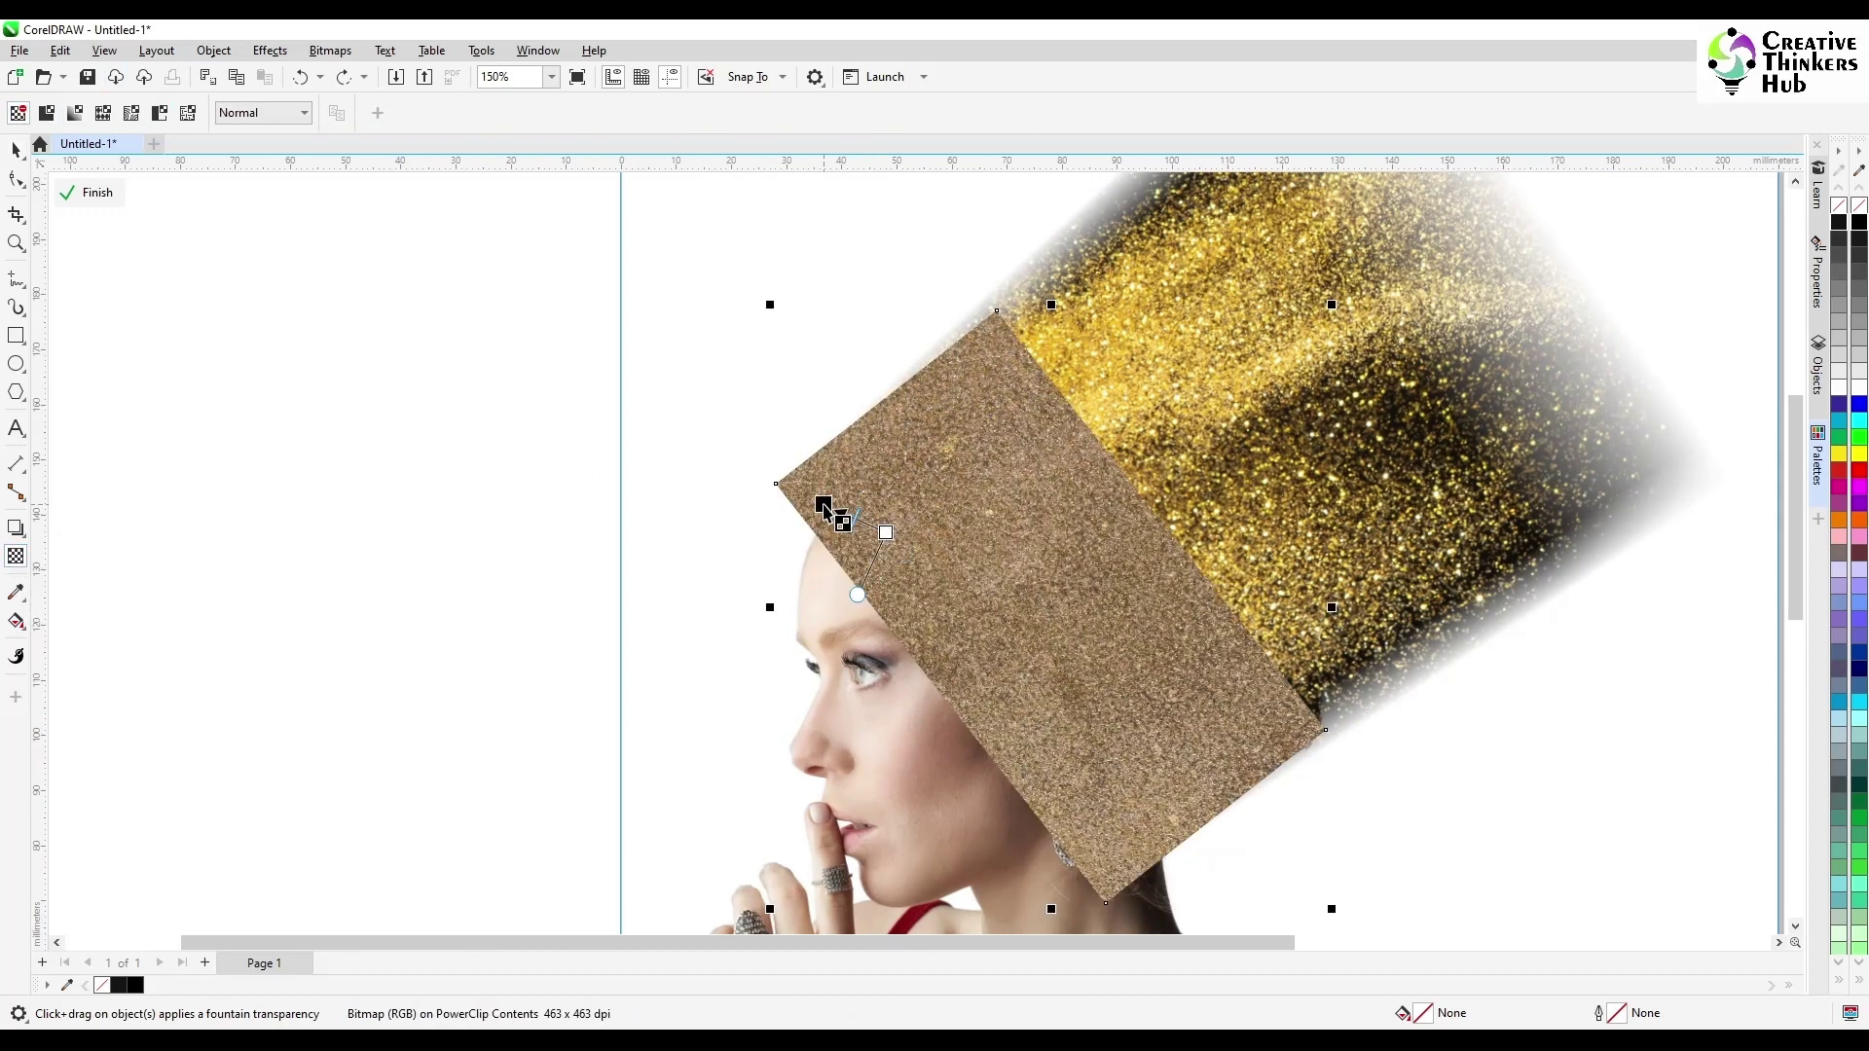
left_click_drag(824, 504, 824, 505)
left_click_drag(885, 532, 816, 500)
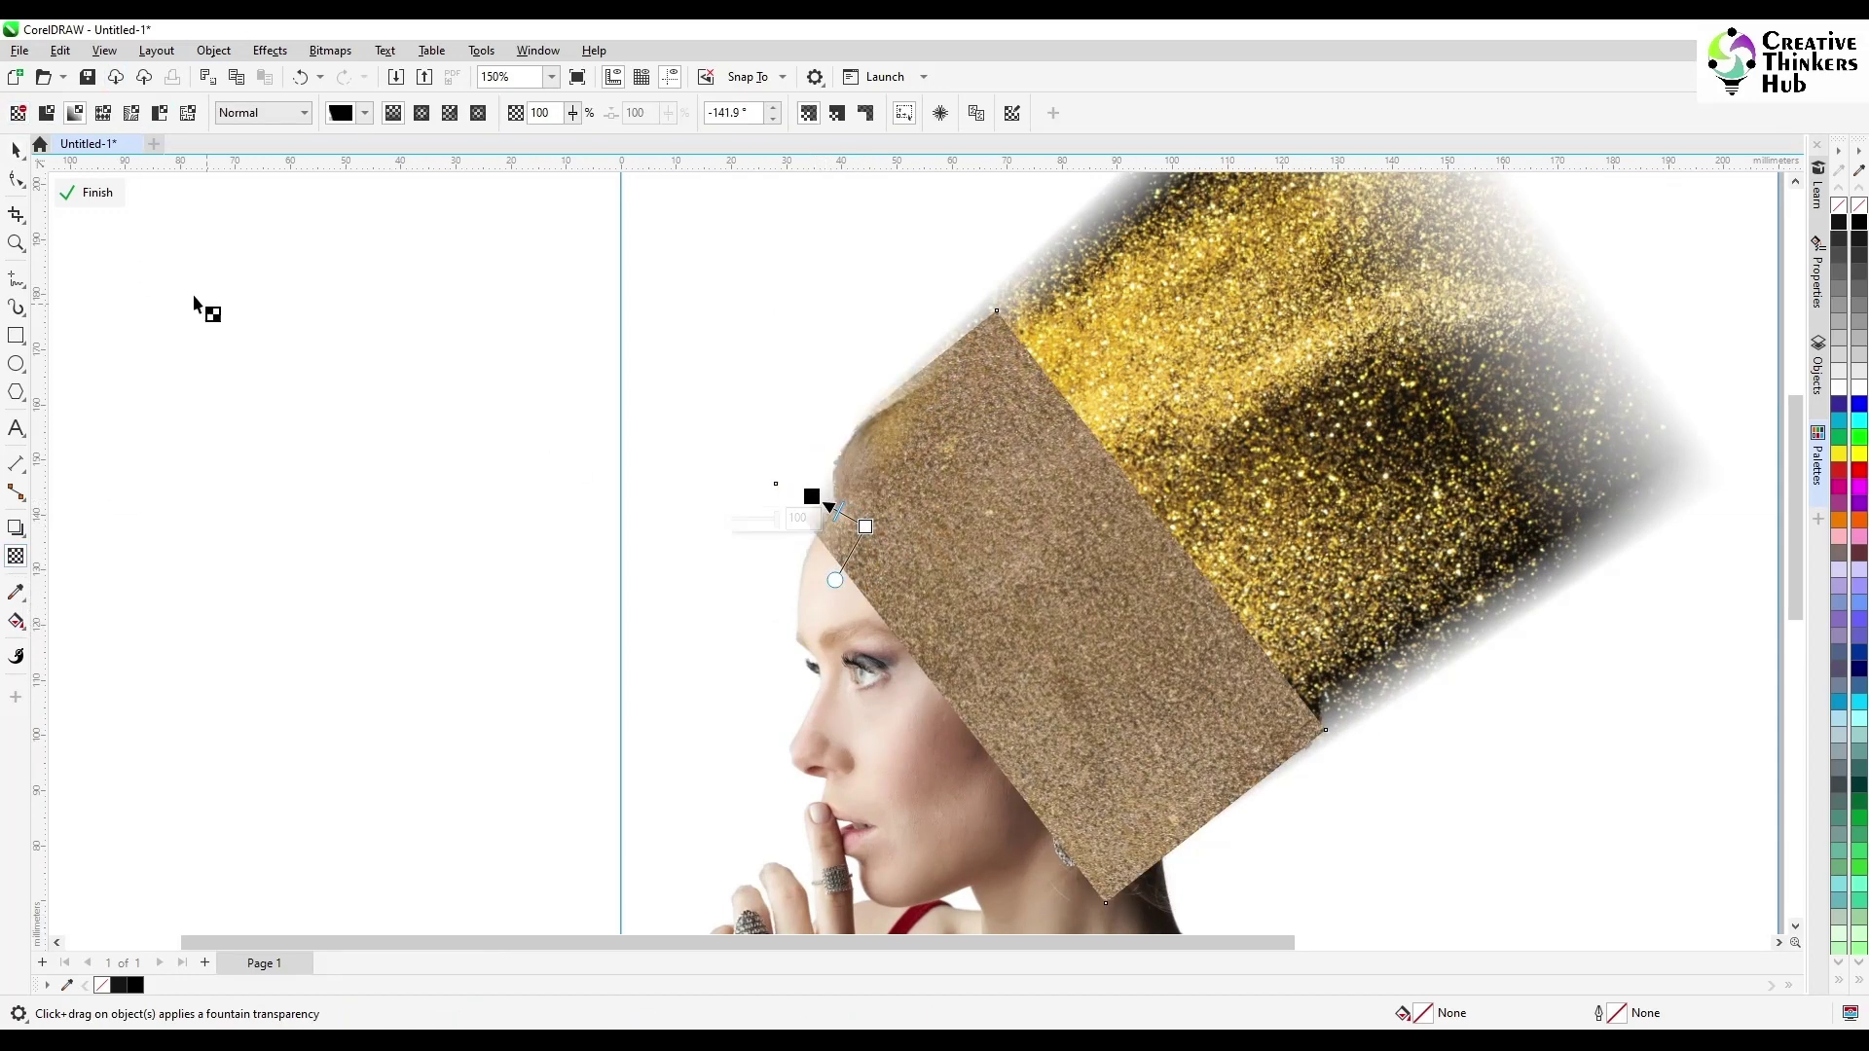
key("space")
left_click(330, 50)
left_click(379, 71)
left_click(957, 640)
key("space")
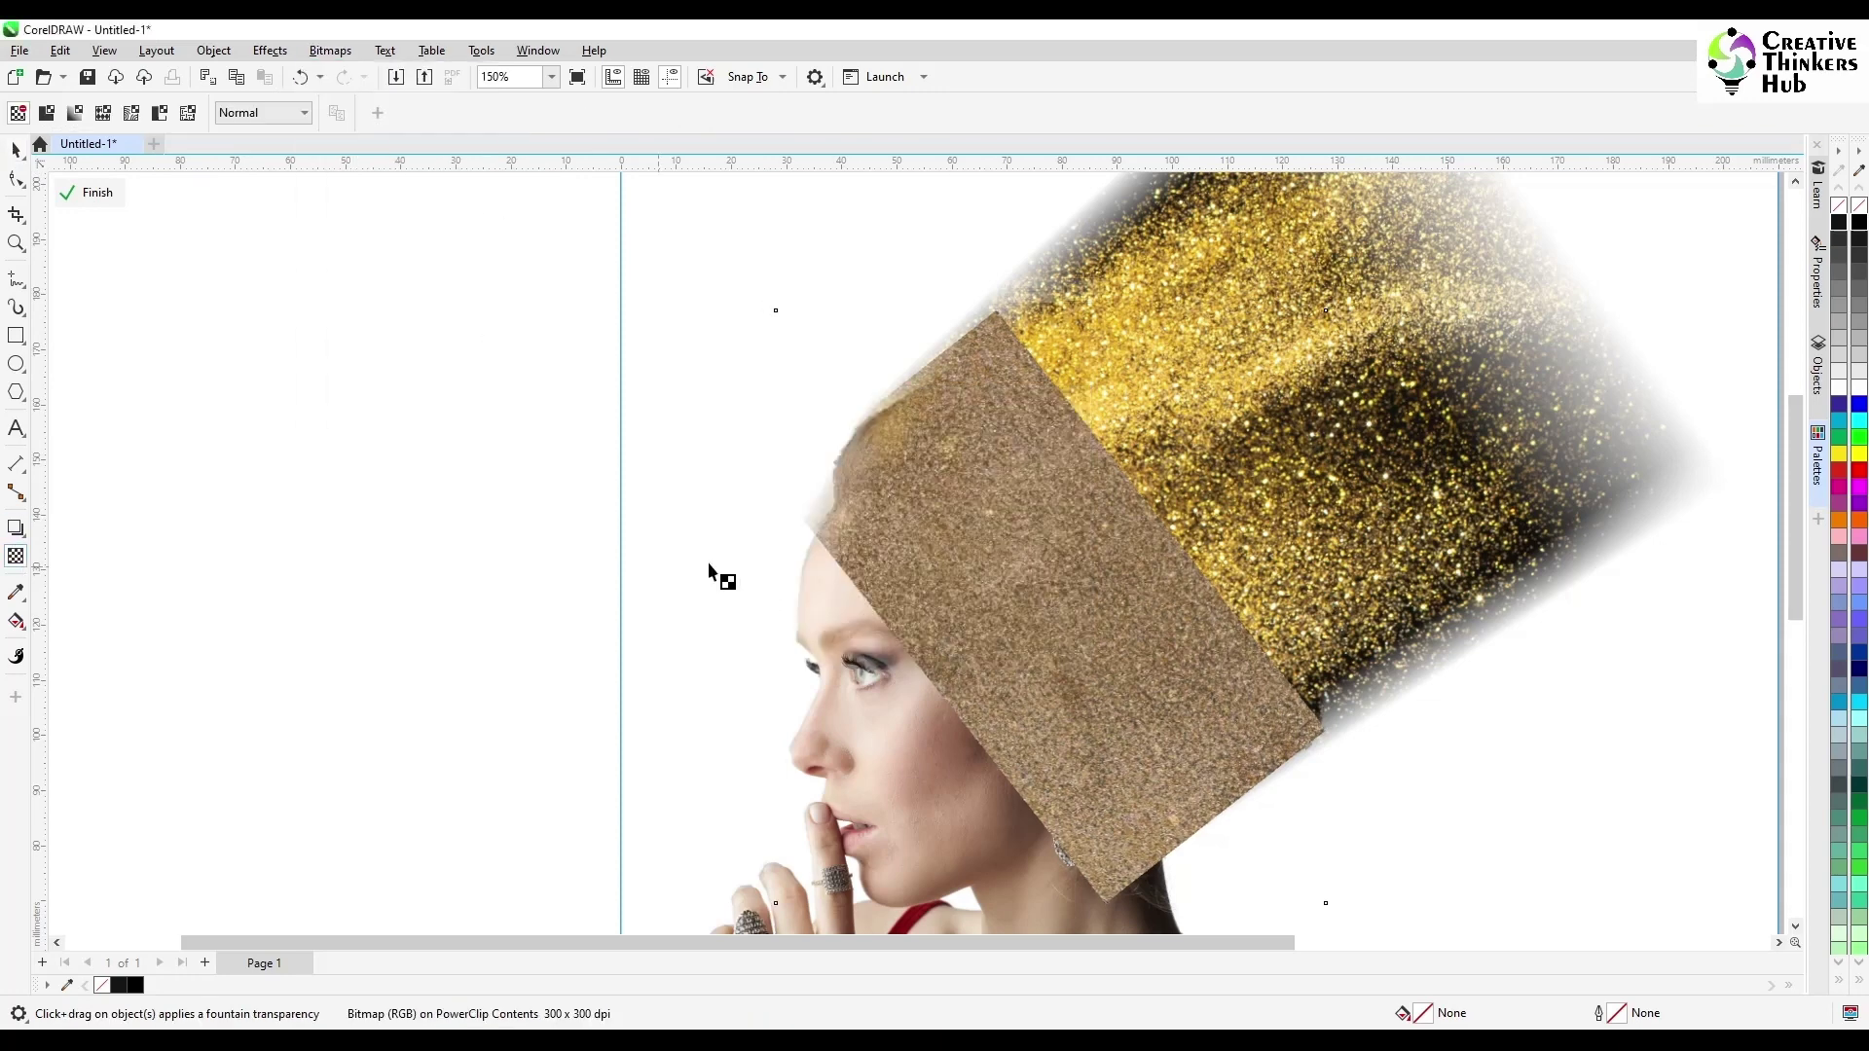
- Fade the concrete strip's long edge into the gold glitter with a fountain transparency and convert it to a bitmap
mouse_move(1061, 571)
left_mouse_down()
mouse_move(1104, 545)
mouse_move(998, 642)
left_mouse_up()
left_click_drag(1114, 545, 1127, 536)
left_click_drag(1010, 640, 1046, 611)
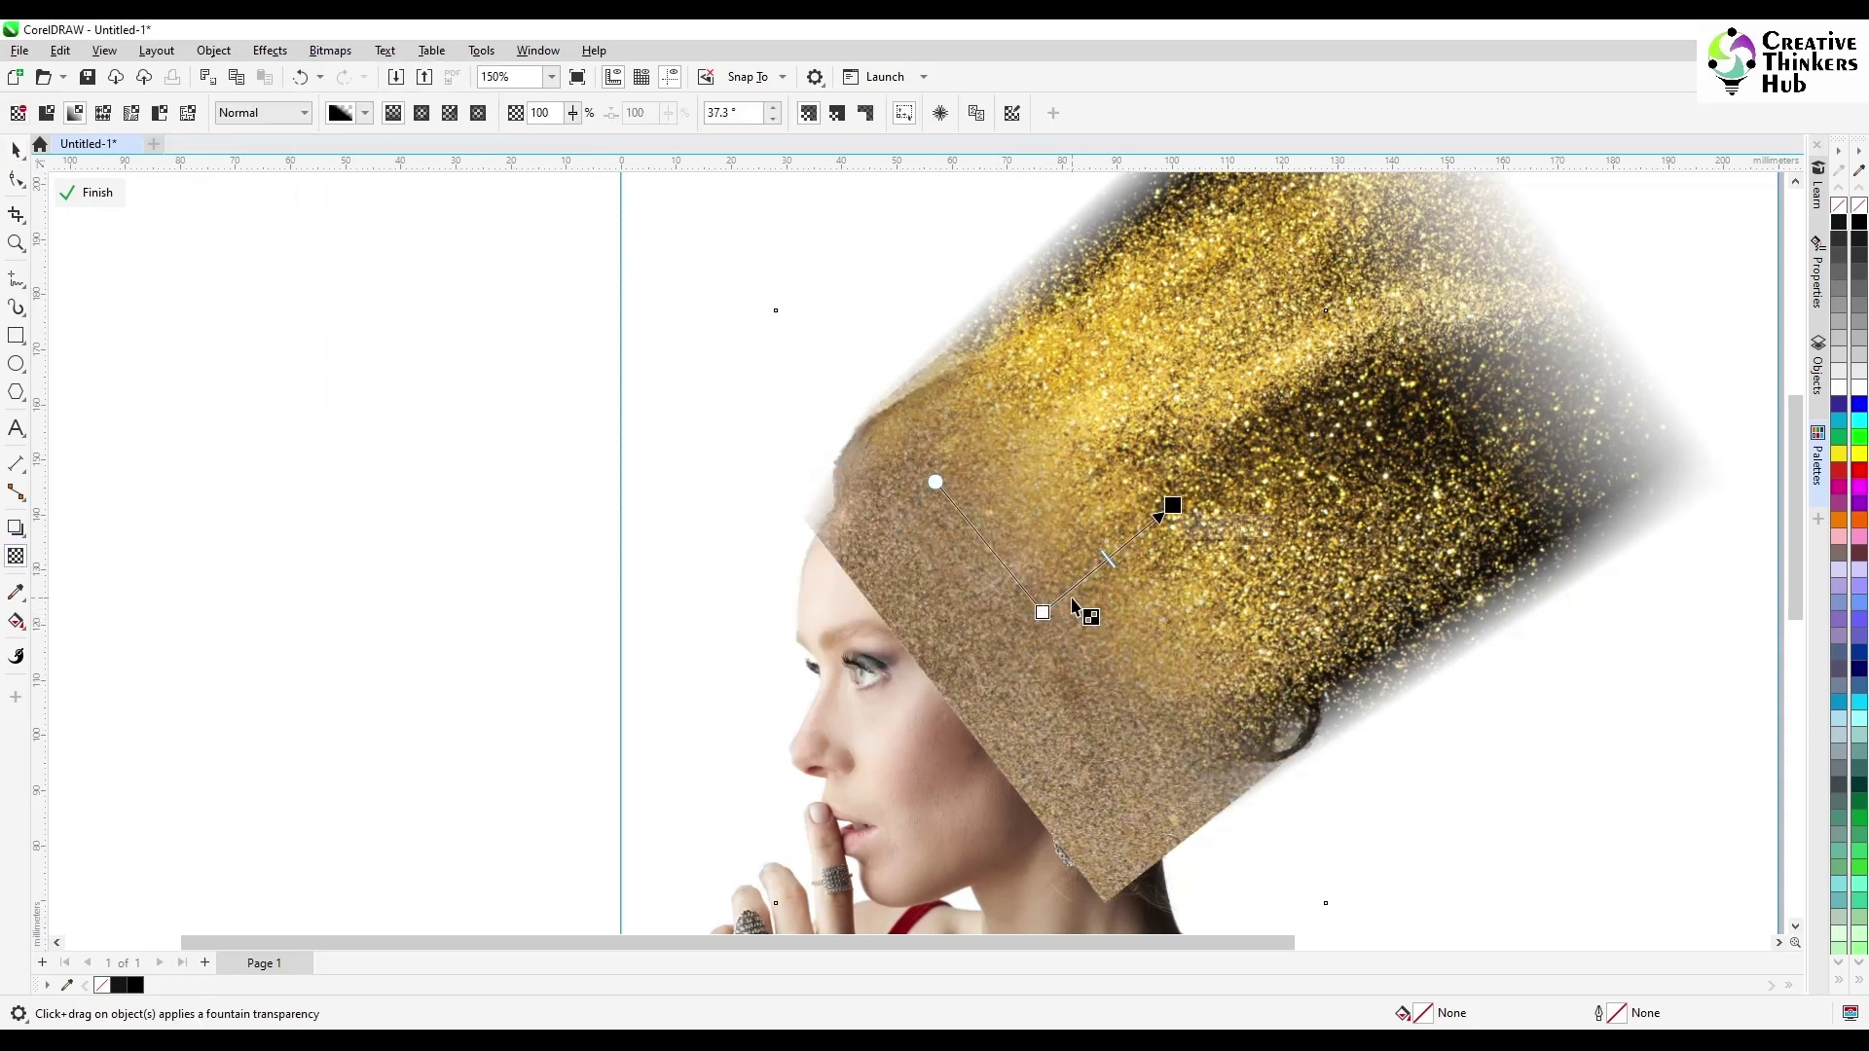
mouse_move(1172, 506)
left_mouse_down()
mouse_move(1151, 522)
mouse_move(1165, 513)
left_mouse_up()
left_click(330, 50)
left_click(380, 71)
left_click(953, 642)
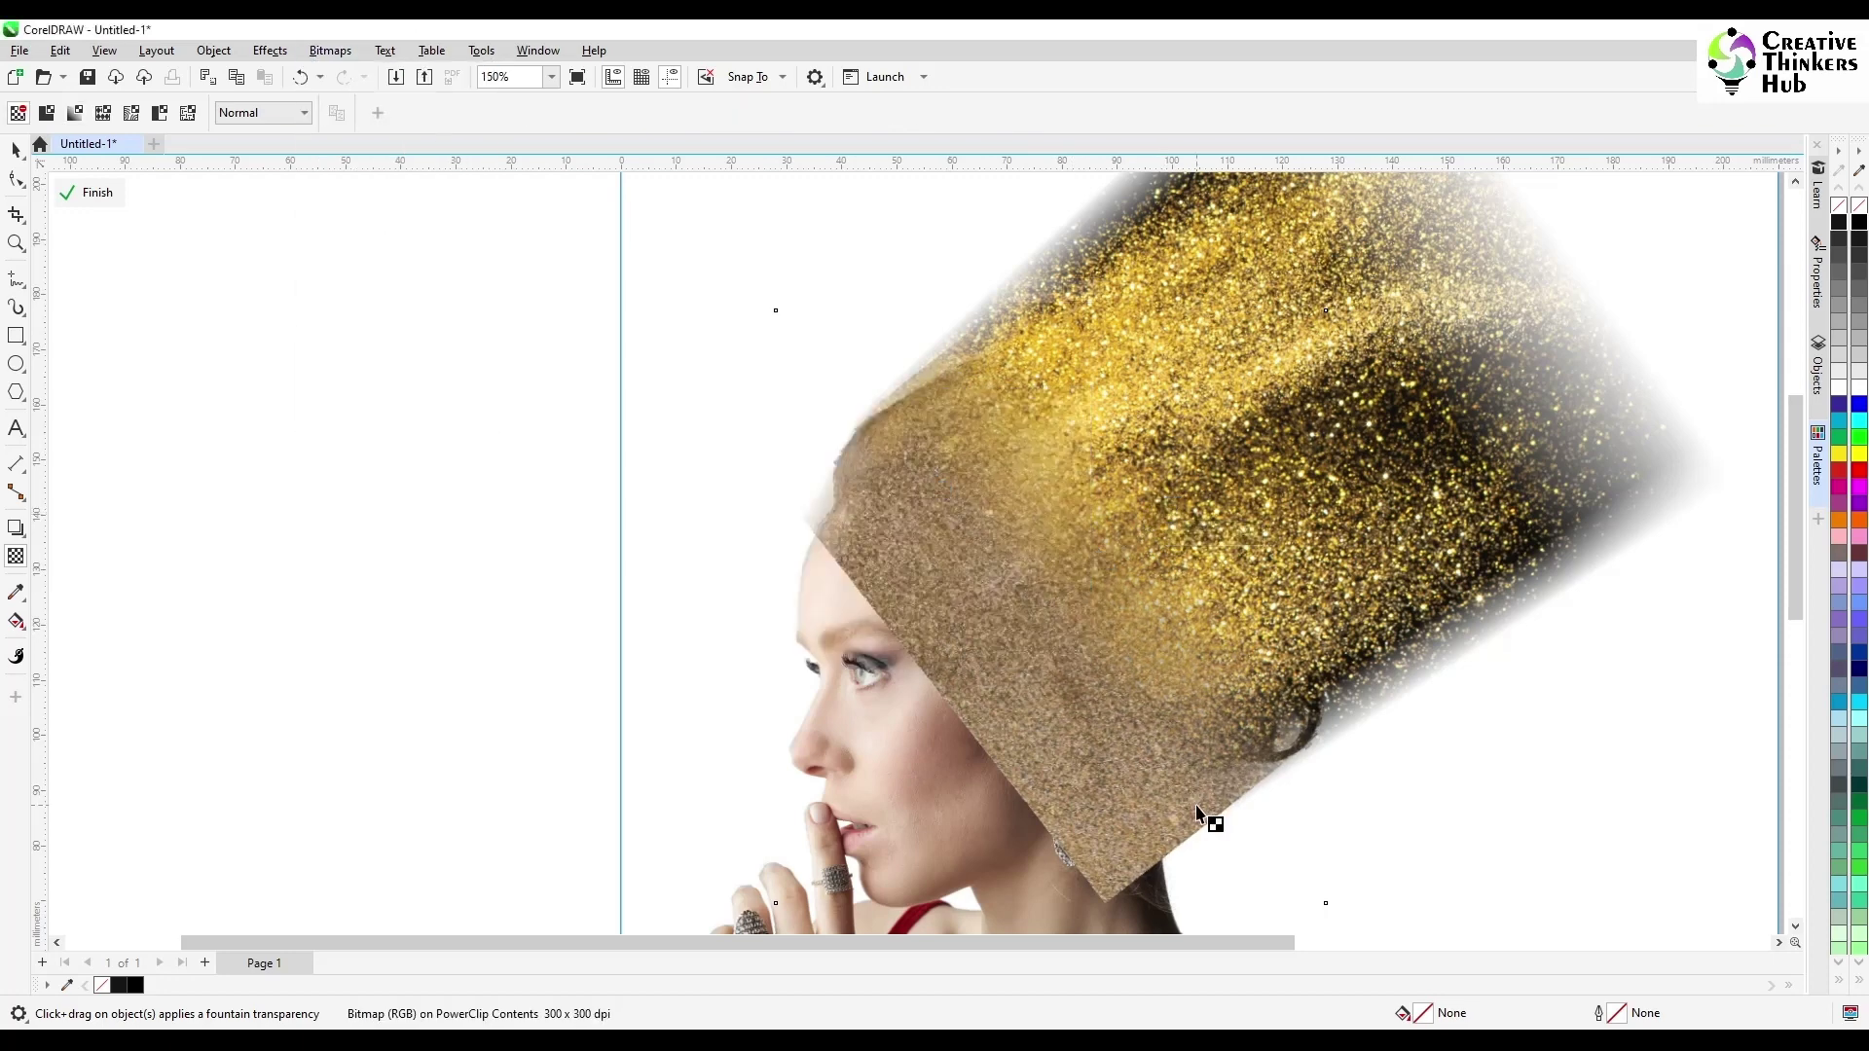
- Fade the concrete strip's lower end near the neck and earring with a fountain transparency and convert it to a bitmap
left_click_drag(1214, 832, 1218, 839)
left_click_drag(1196, 805, 1158, 774)
mouse_move(1217, 838)
left_mouse_down()
mouse_move(1136, 749)
mouse_move(1200, 820)
mouse_move(1216, 812)
left_mouse_up()
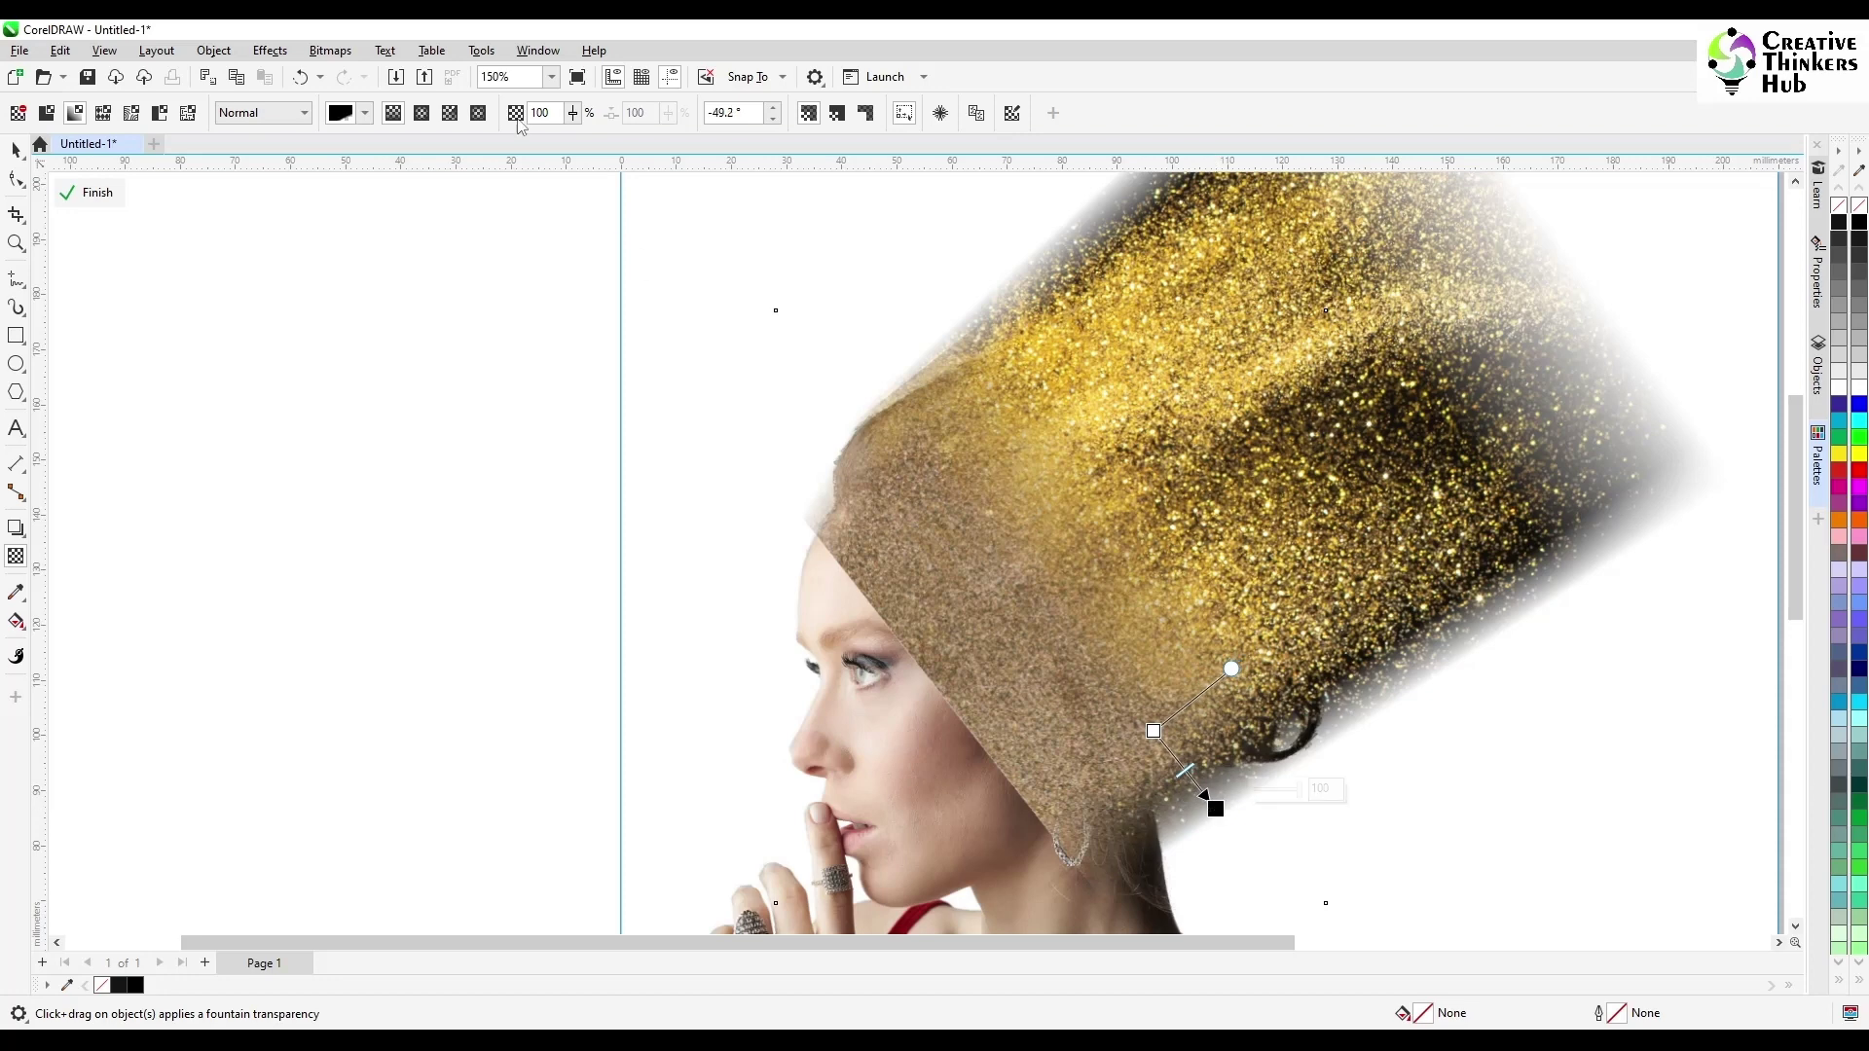
key("alt+b")
key("Return")
key("Return")
- Fade the concrete strip's edge along the woman's face with a fountain transparency and convert it to a bitmap
left_click_drag(1005, 675, 949, 713)
left_click(330, 50)
left_click(346, 72)
left_click(960, 642)
scroll(646, 628, "down", 3)
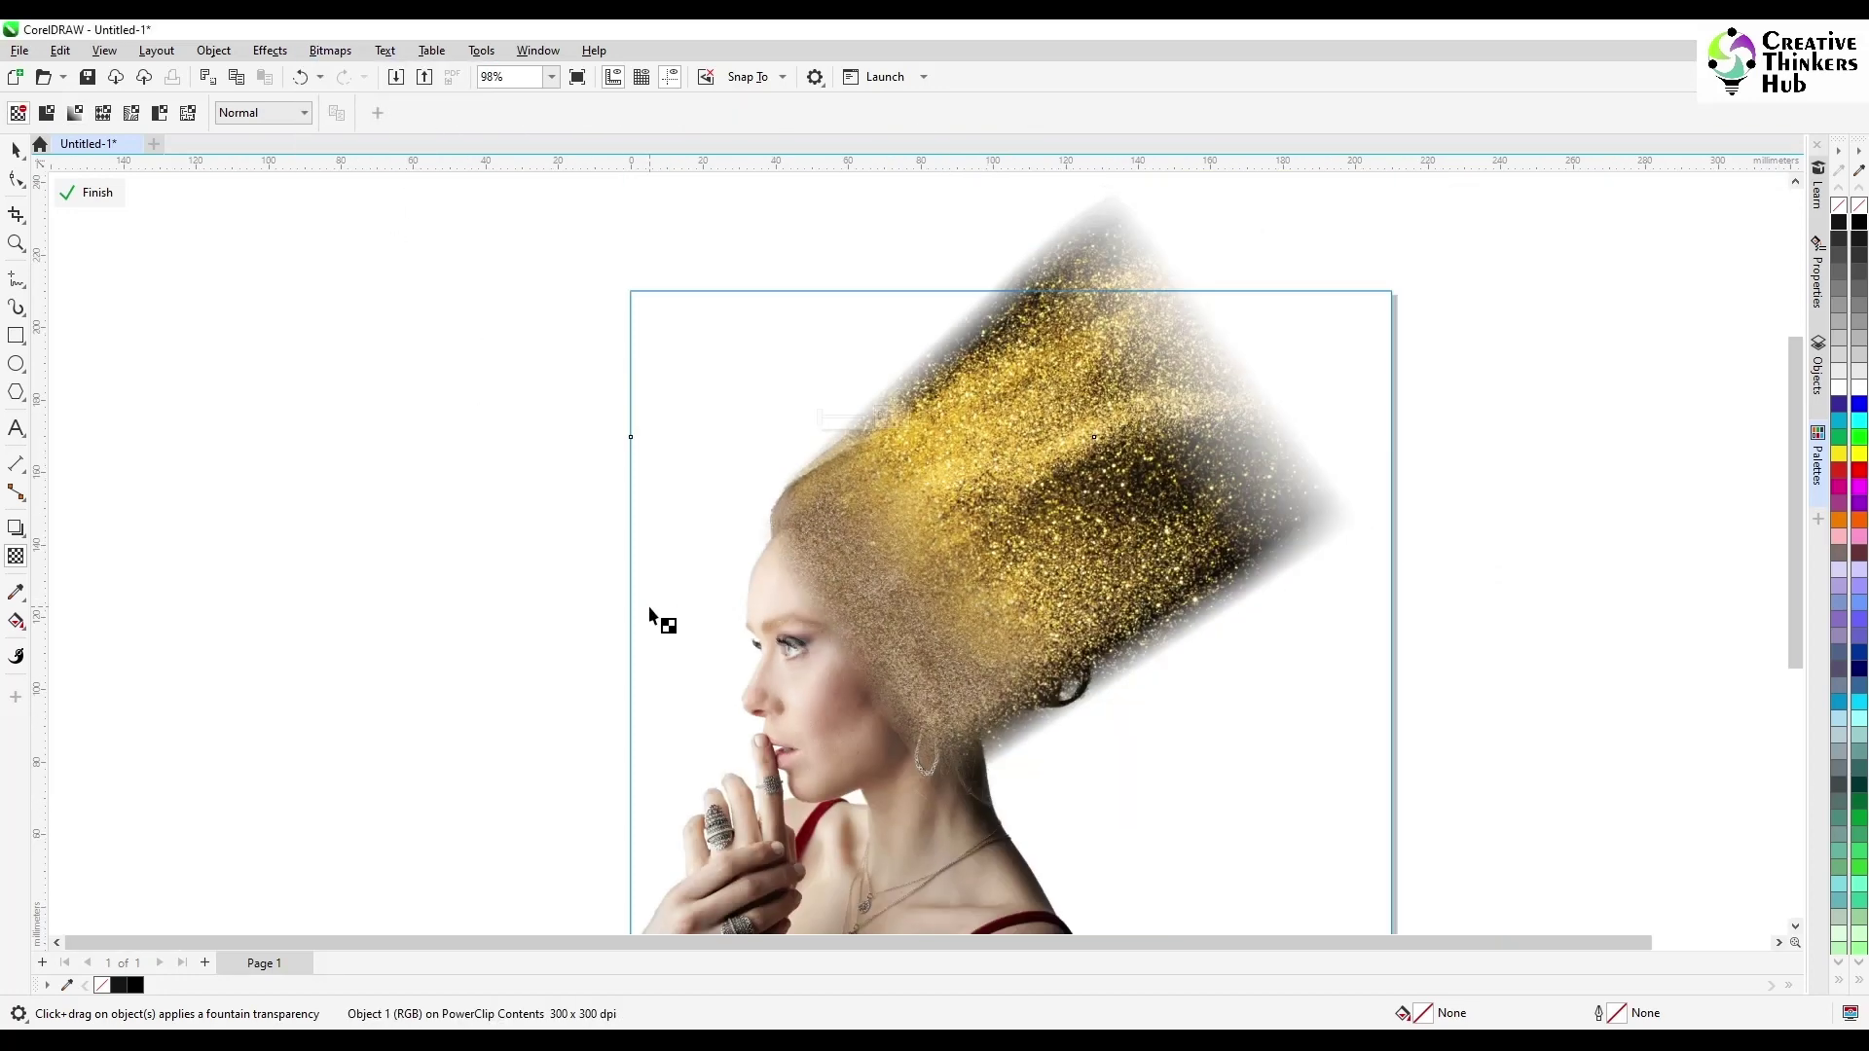
- Import the cracked dry earth photo from the image folder into the clipped contents, over the woman
left_click(16, 150)
left_click(241, 393)
key("alt+Tab")
scroll(760, 571, "down", 5)
left_click_drag(429, 727, 539, 711)
scroll(693, 679, "down", 4)
left_click_drag(1037, 433, 762, 638)
scroll(638, 676, "up", 4)
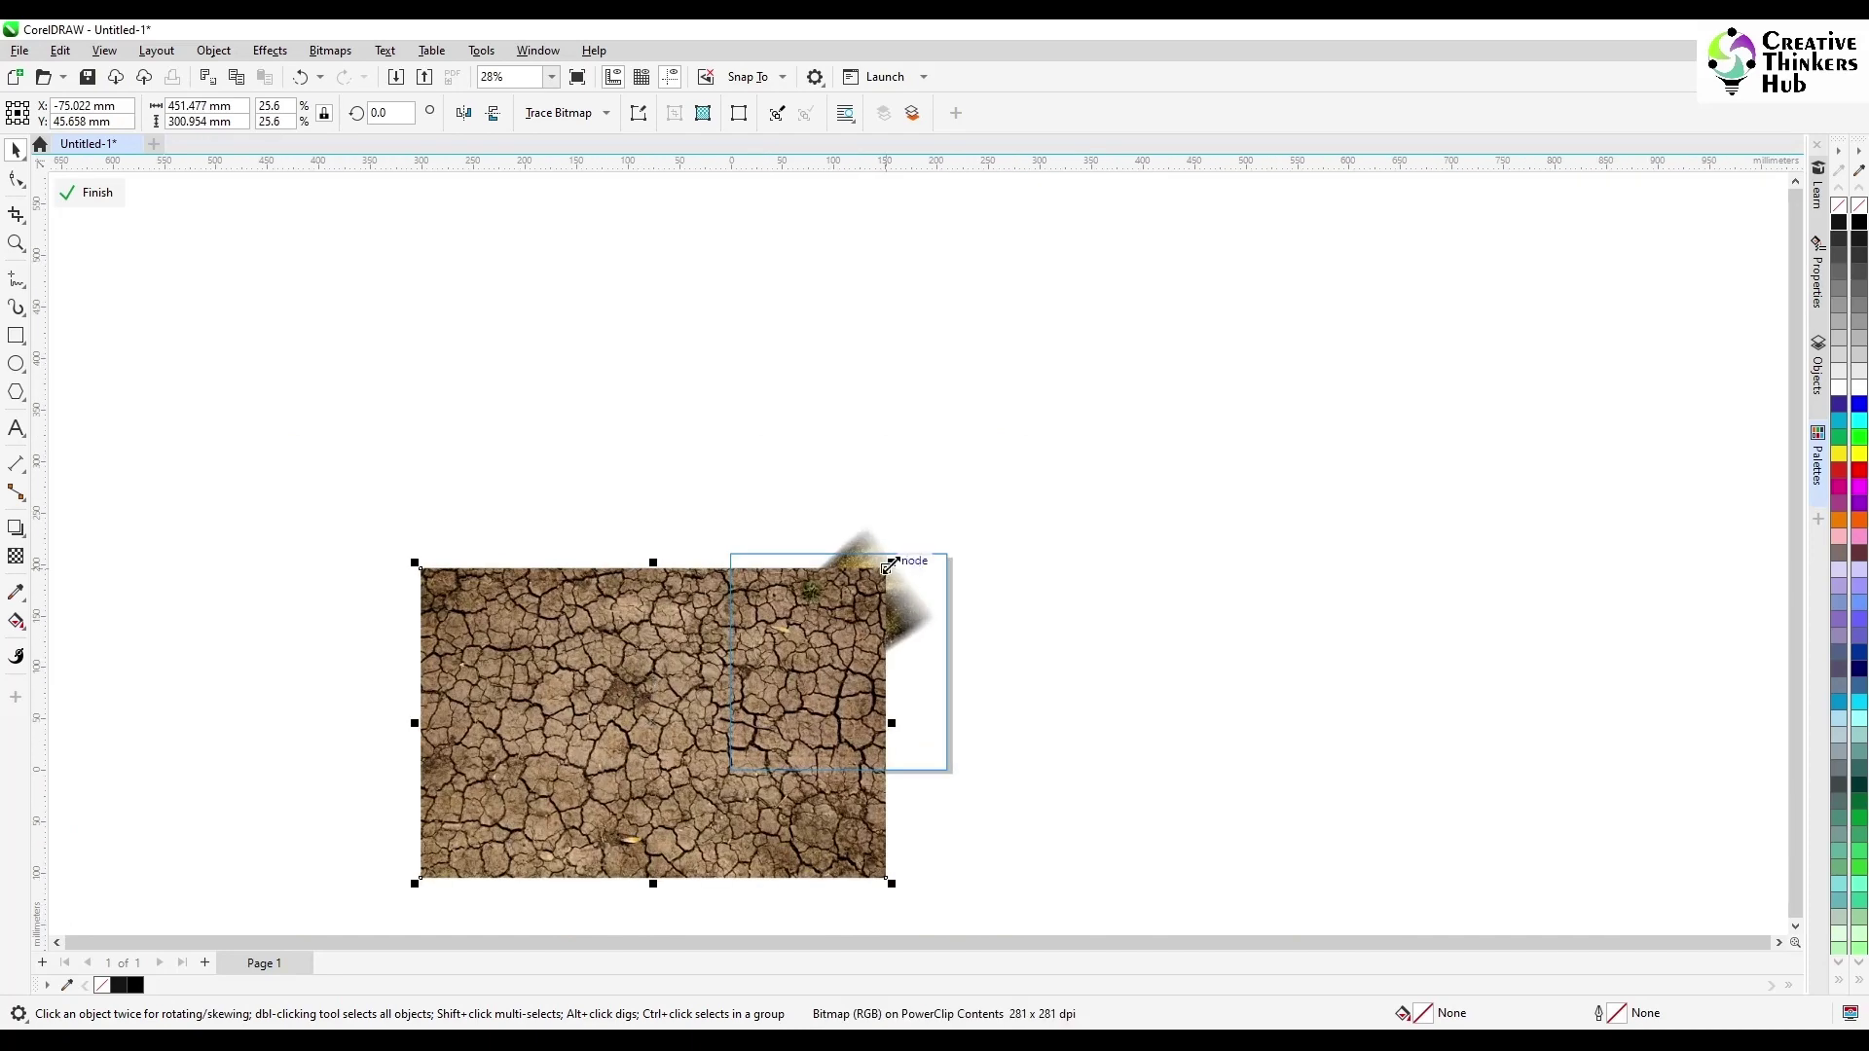
- Crop the cracked dry earth photo to a section about 170 × 99 mm near its upper edge
left_click(16, 214)
left_click_drag(472, 516, 779, 680)
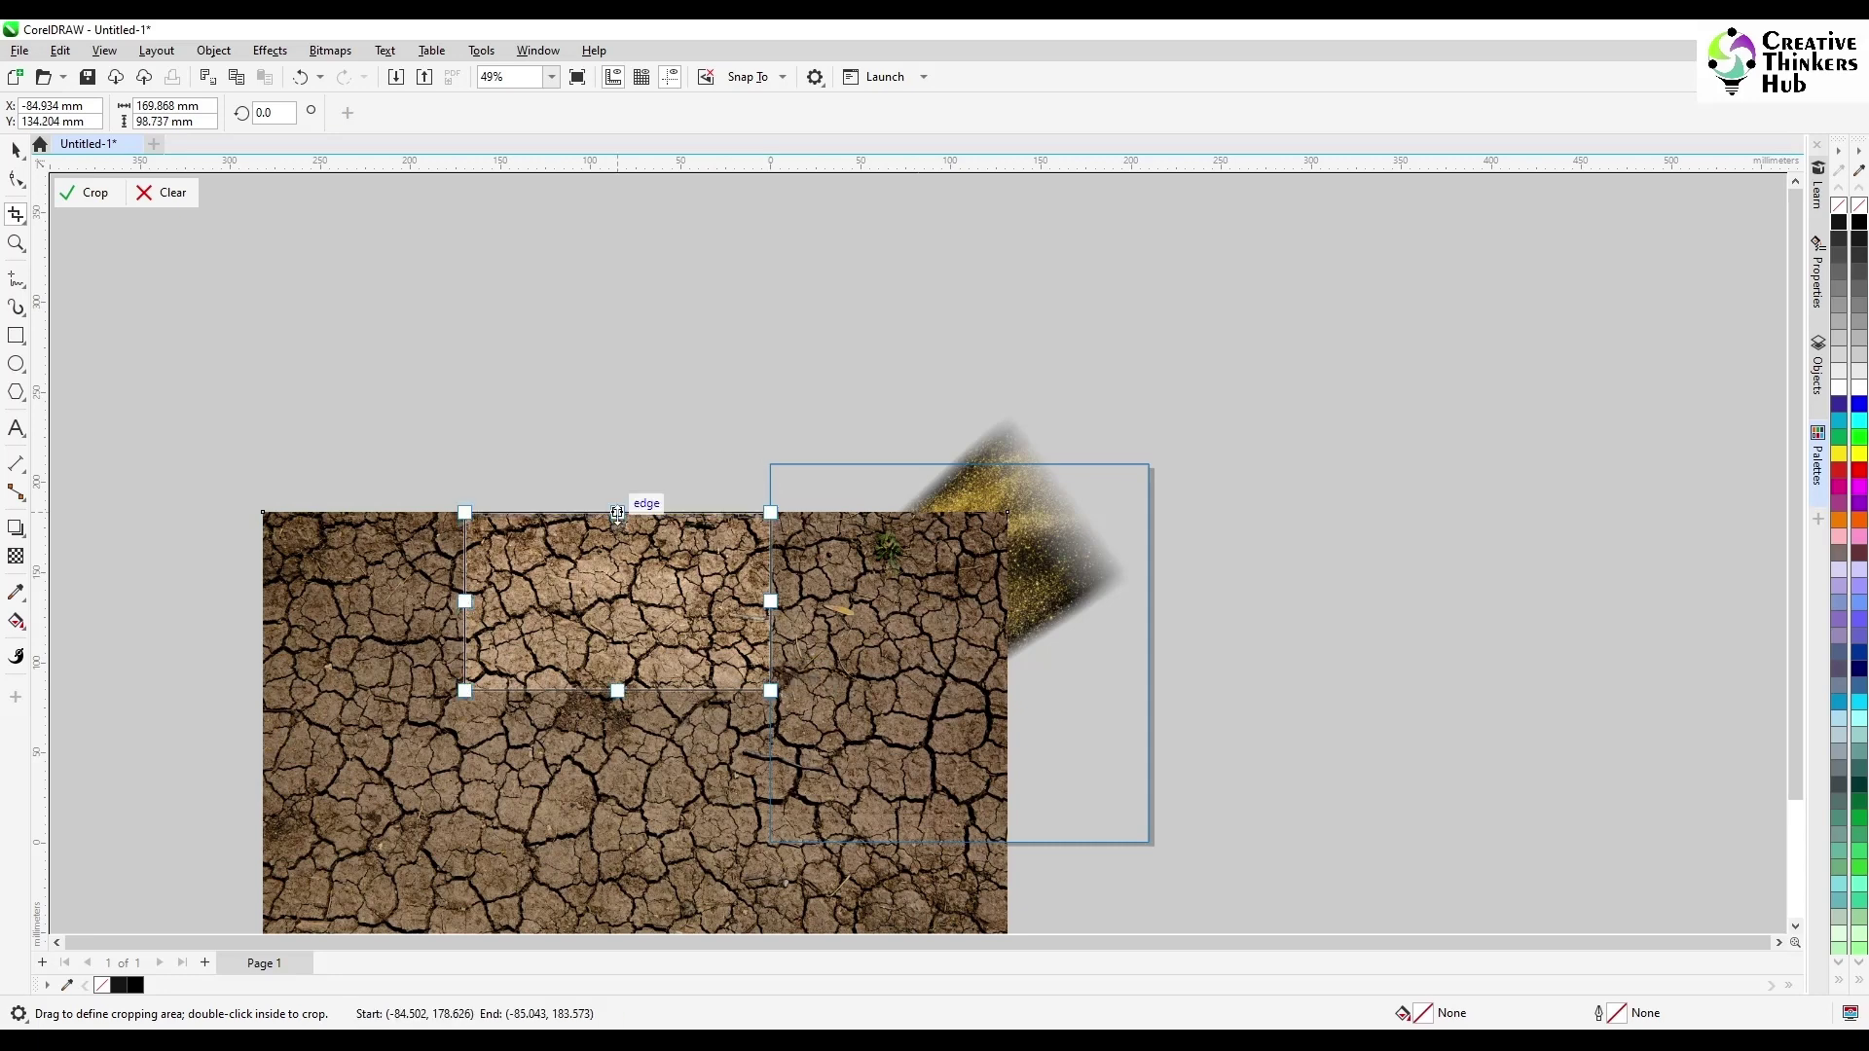
left_click(87, 192)
- Rotate the cropped earth piece to about 307.6°, scale it to about 14.4%, and position it over the side of the woman's head
left_click(628, 586)
left_click_drag(775, 695, 643, 817)
left_click_drag(657, 694, 1002, 716)
scroll(977, 695, "up", 1)
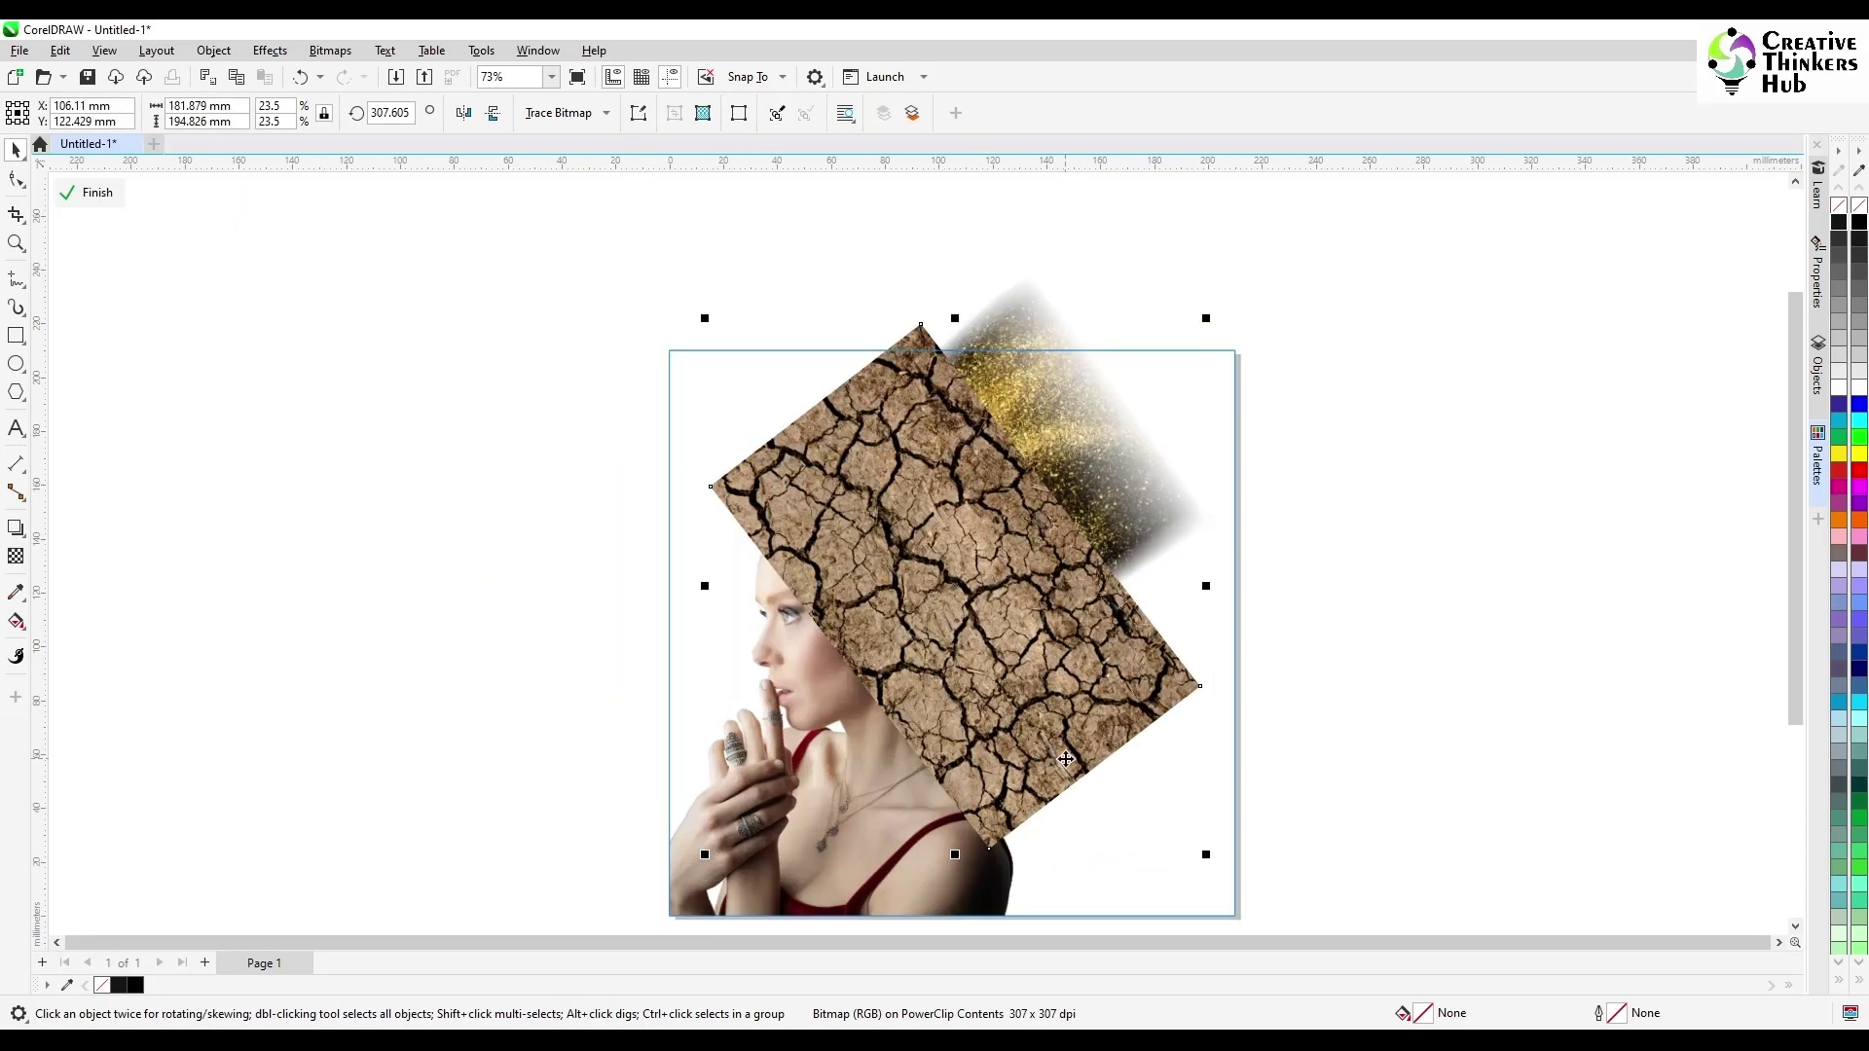
left_click(1067, 758)
left_click(1067, 759)
left_click_drag(1205, 859, 1110, 751)
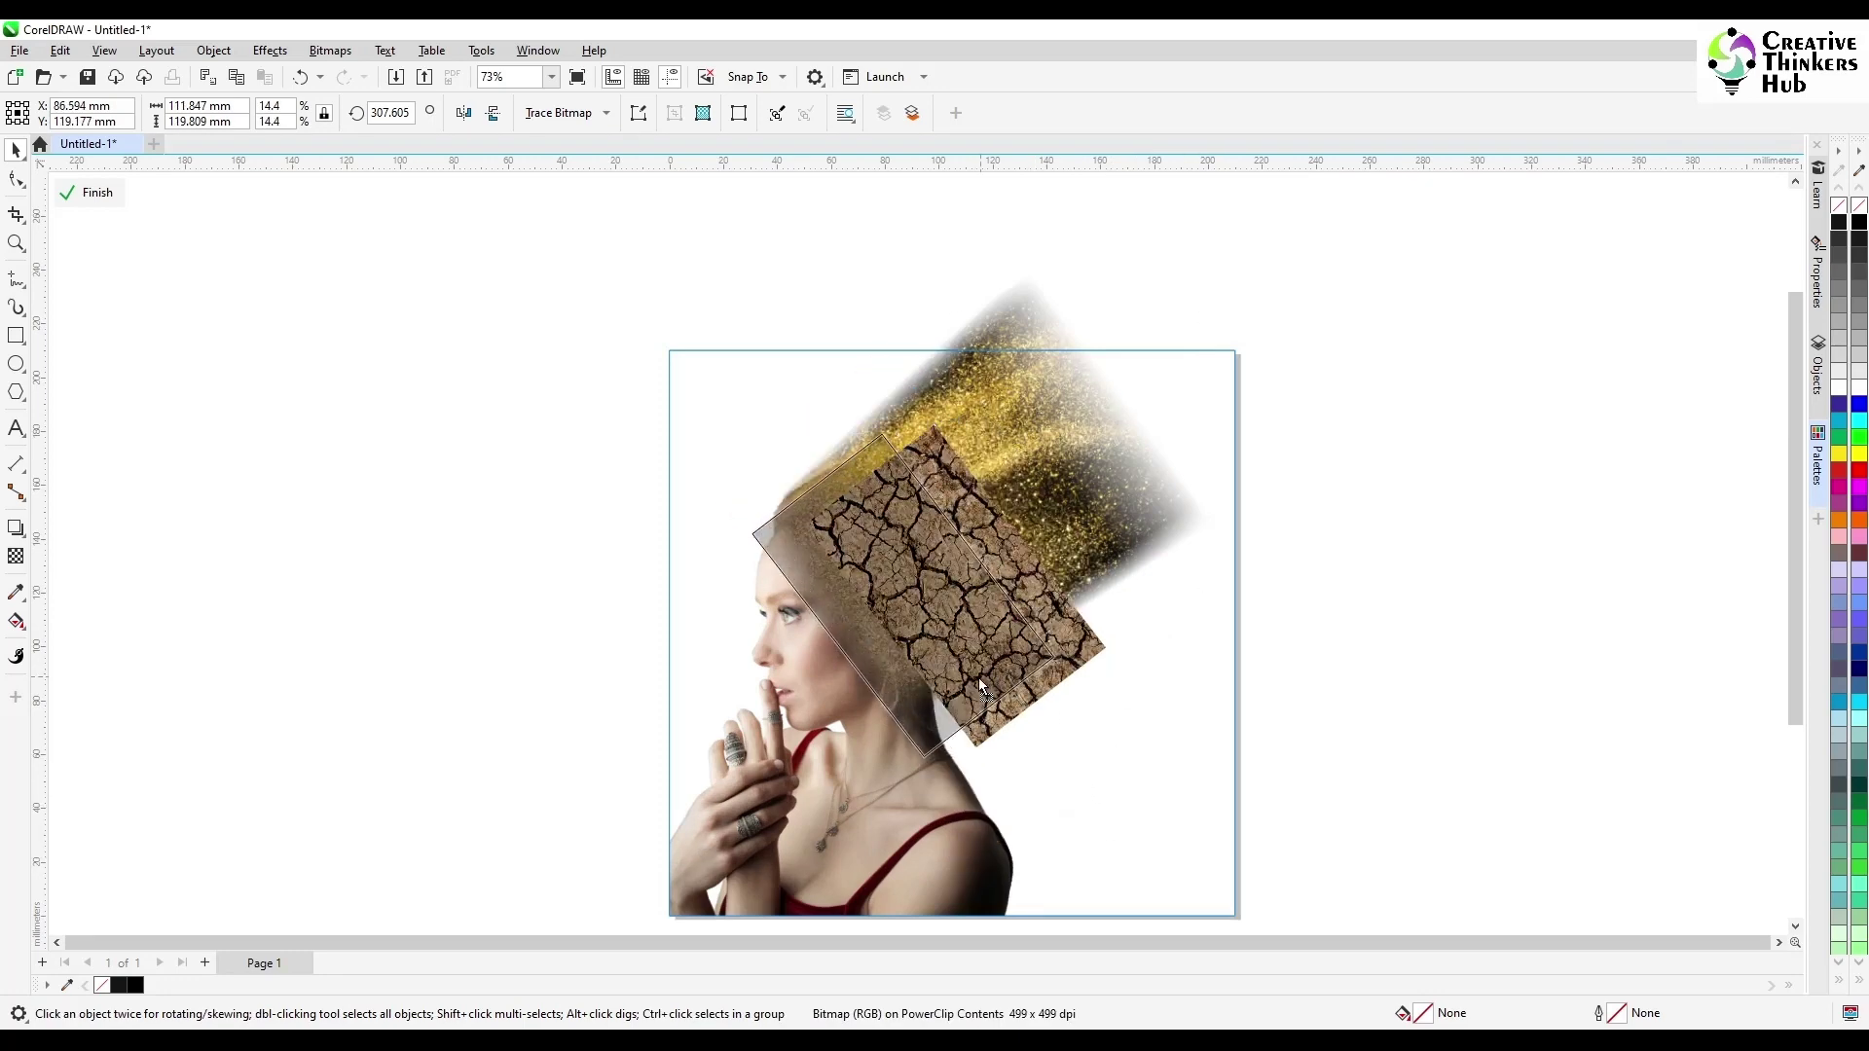
left_click_drag(1032, 667, 956, 681)
scroll(918, 666, "up", 3)
- Fade the earth piece's upper end at the forehead with a fountain transparency and convert it to a bitmap
left_click(16, 556)
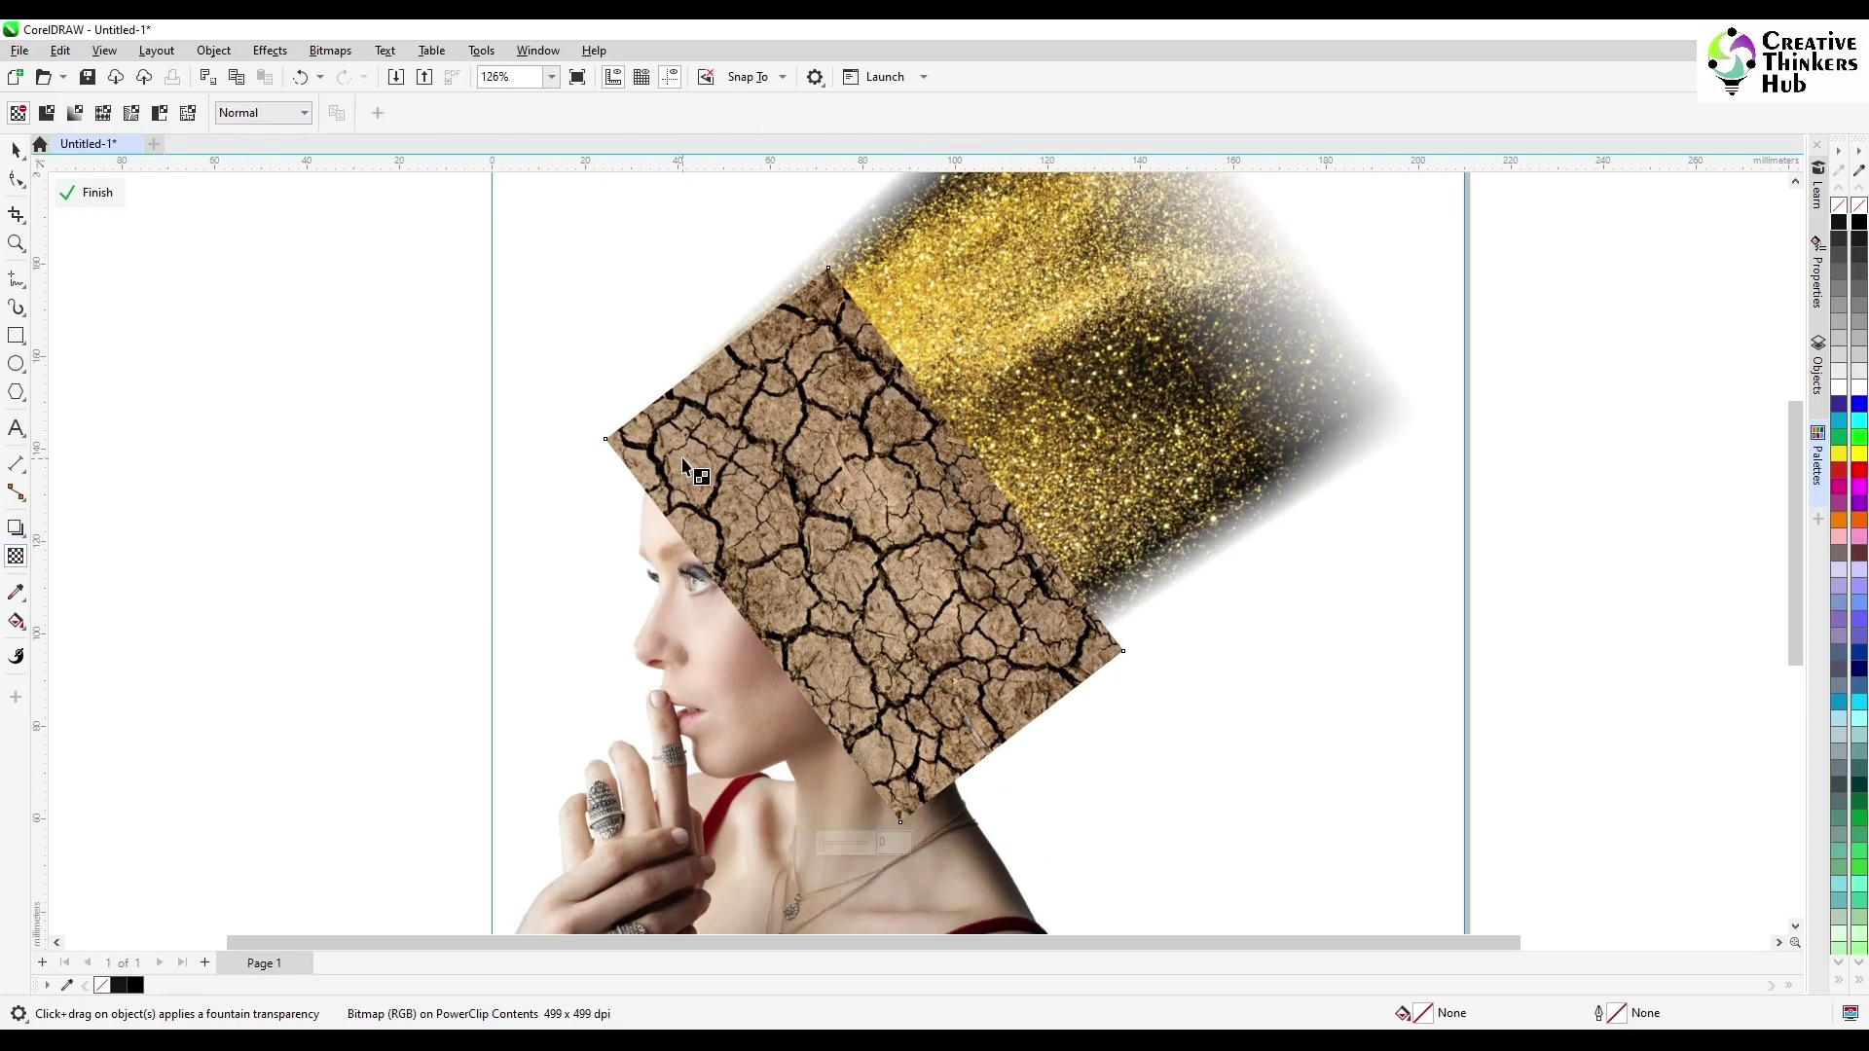
mouse_move(691, 468)
left_mouse_down()
mouse_move(626, 434)
mouse_move(679, 495)
left_mouse_up()
left_click(329, 50)
left_click(347, 75)
left_click(804, 635)
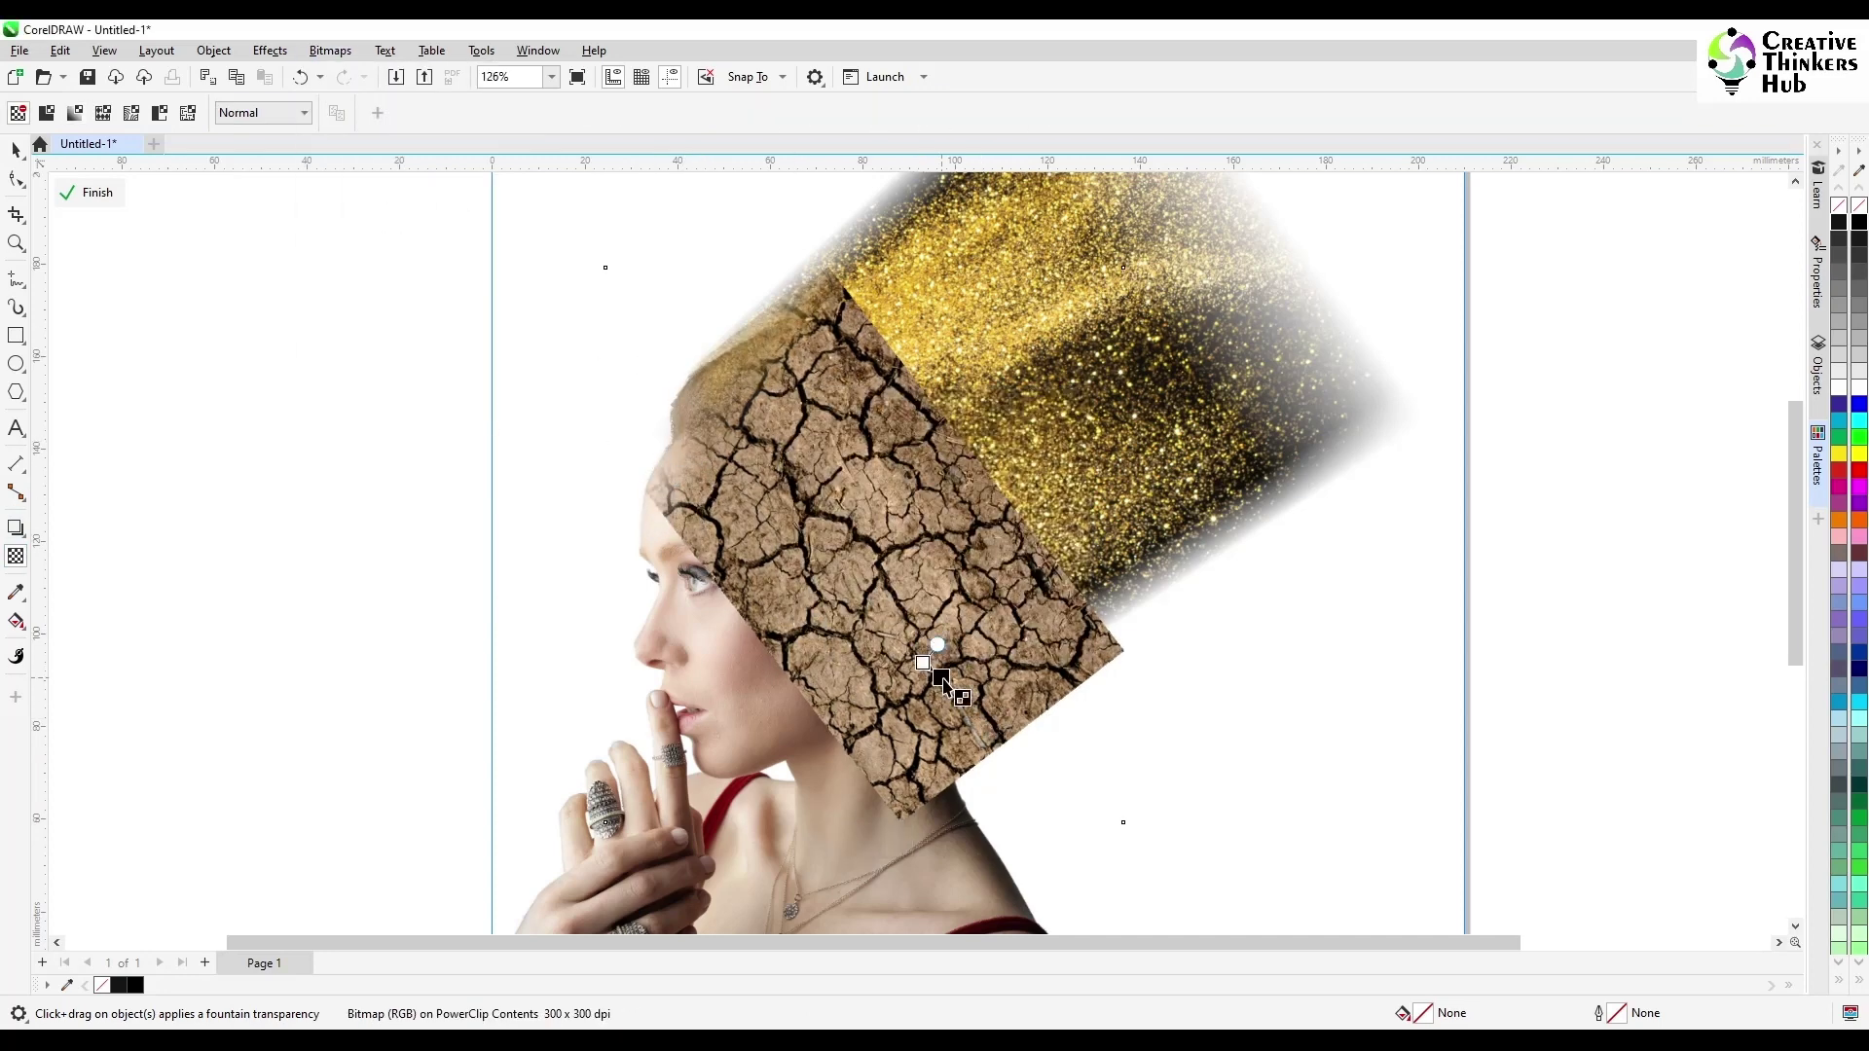
- Fade the earth piece's lower end at the neck with a fountain transparency and convert it to a bitmap
left_click_drag(917, 650, 981, 732)
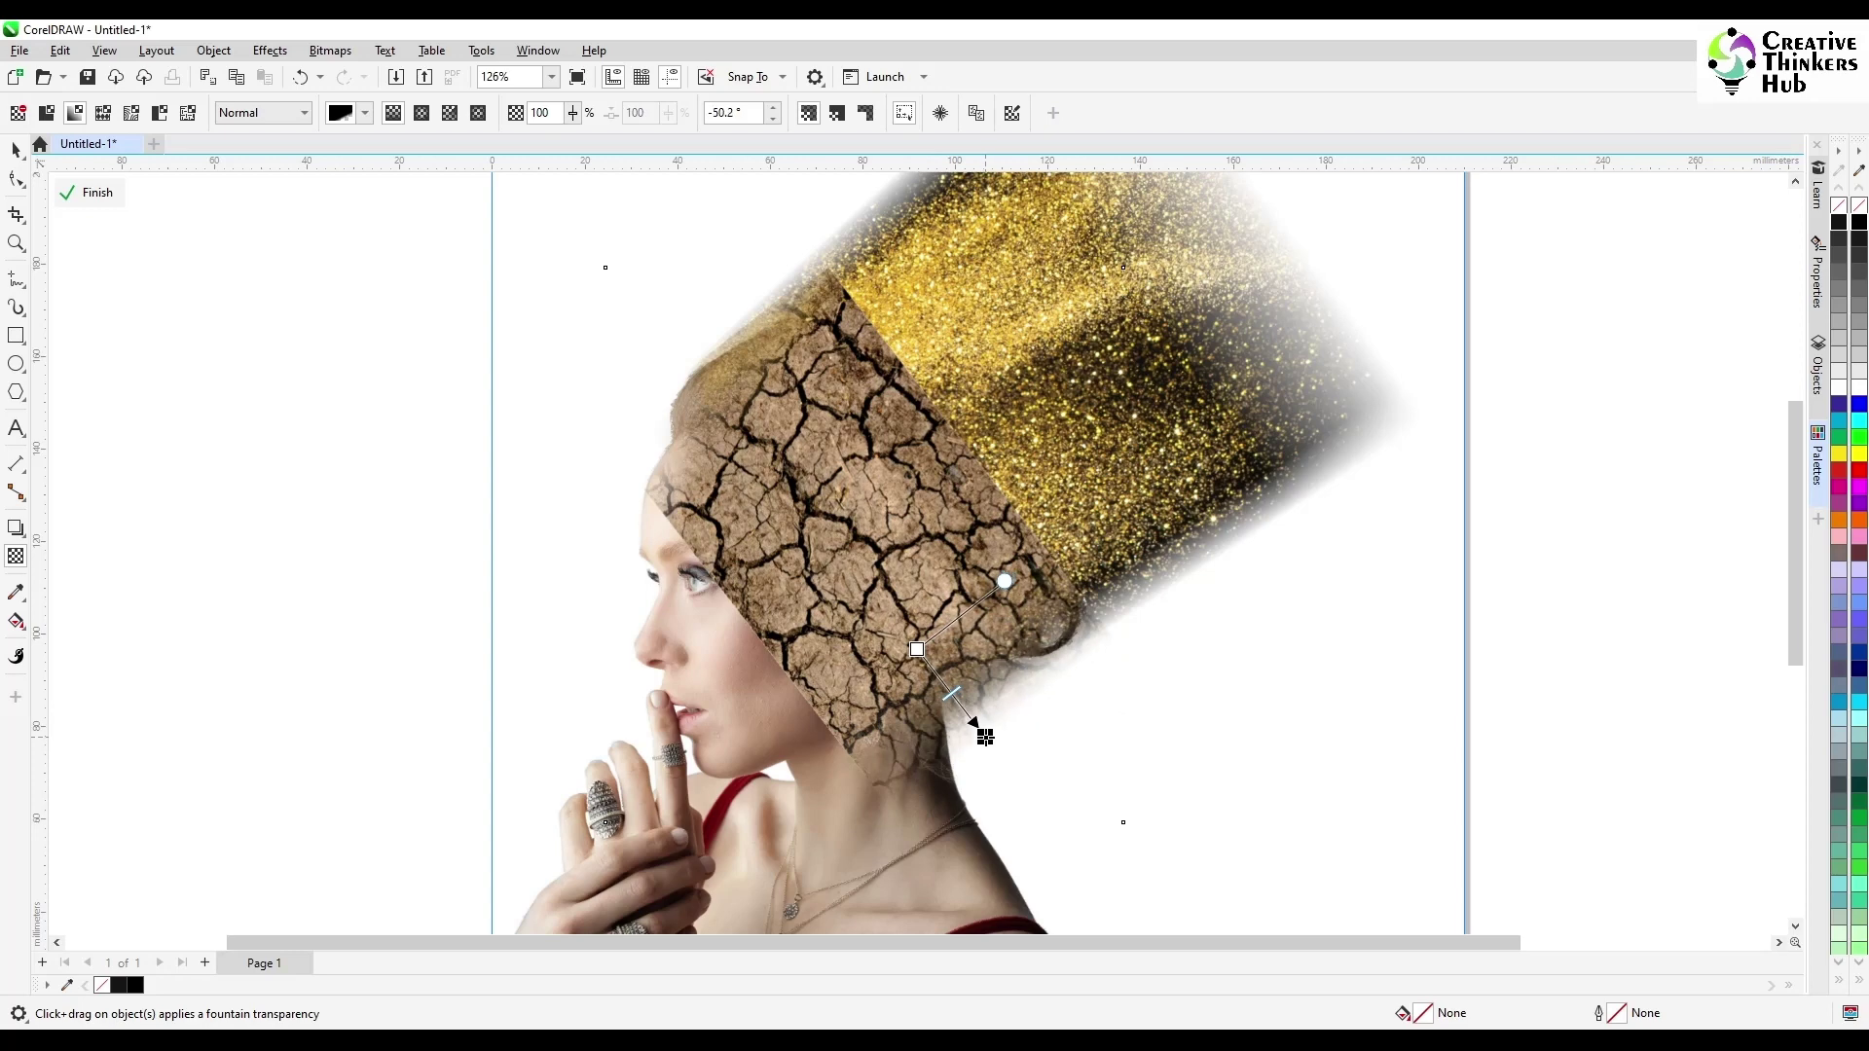
key("alt+b")
key("c")
key("Return")
- Fade the earth piece's long edge into the gold glitter with a fountain transparency and convert it to a bitmap
mouse_move(815, 579)
left_mouse_down()
mouse_move(863, 546)
mouse_move(787, 598)
left_mouse_up()
key("ctrl+z")
left_click_drag(859, 542, 847, 550)
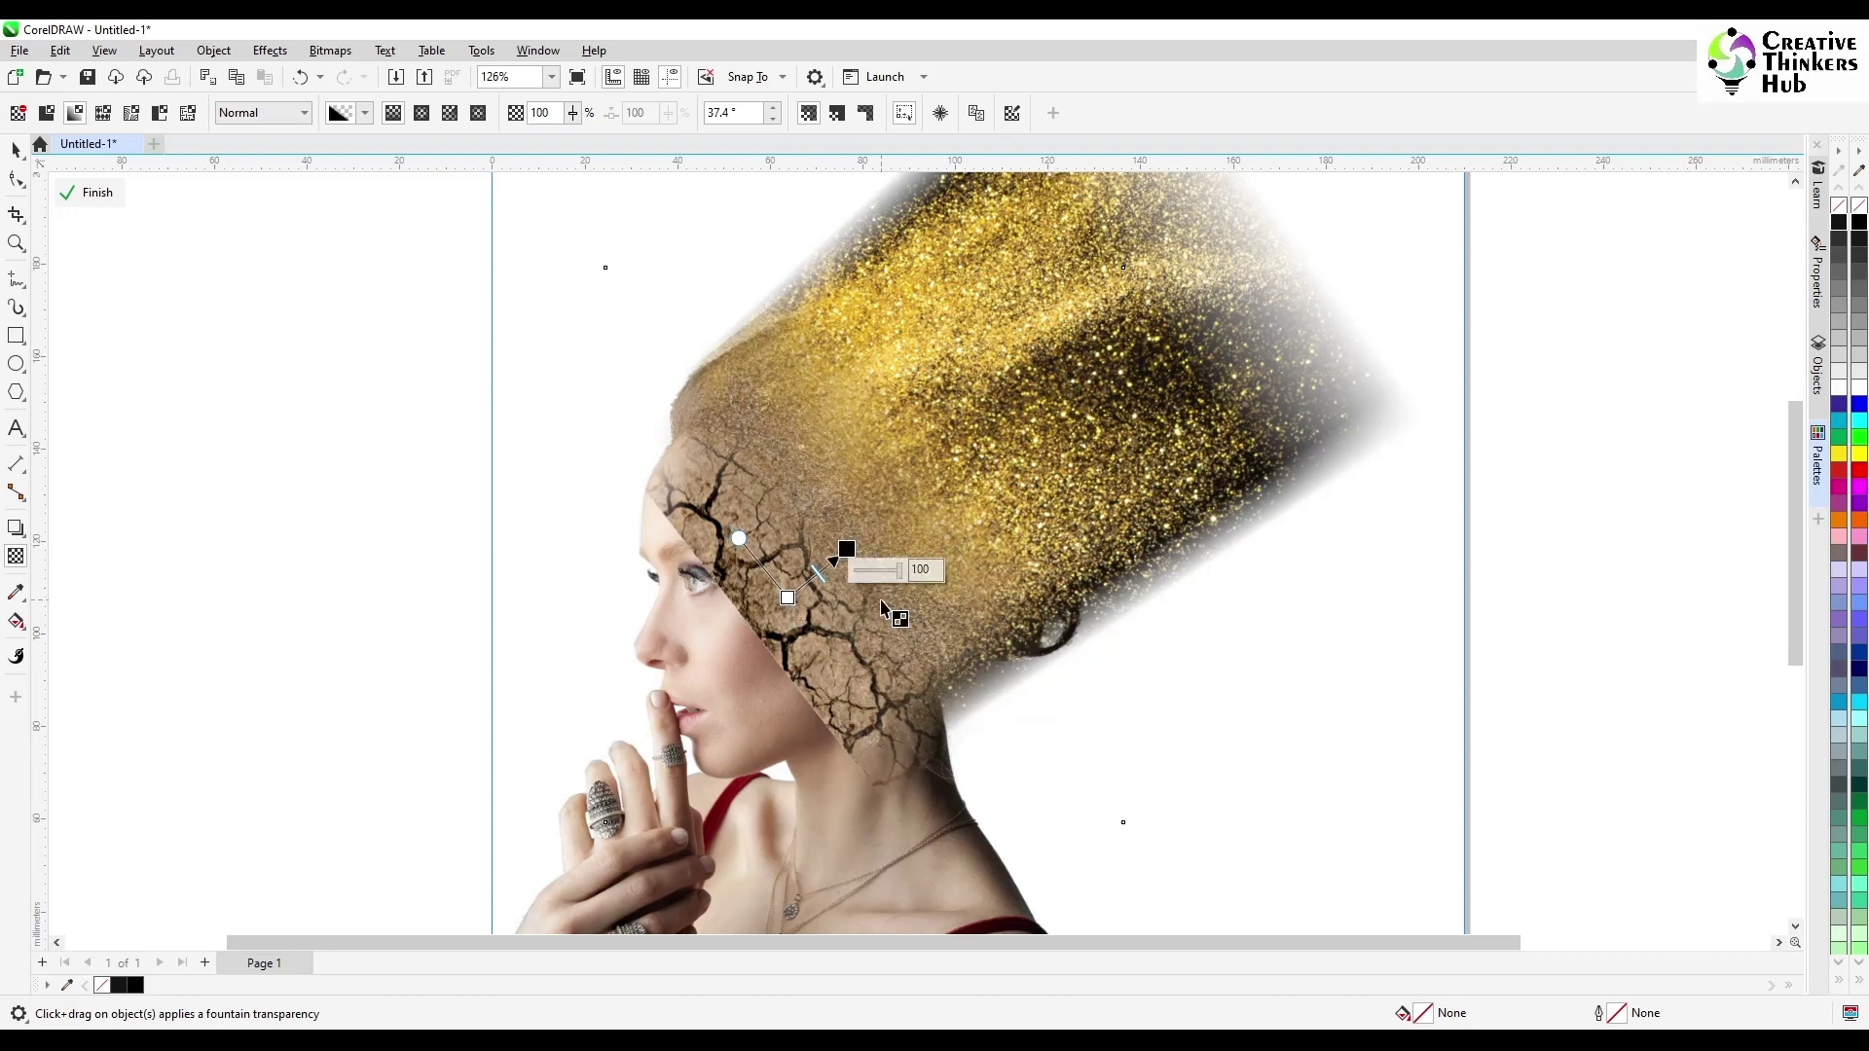
left_click(329, 50)
left_click(372, 74)
key("Return")
- Fade the earth piece's edge along the woman's cheek with a fountain transparency and convert it to a bitmap
mouse_move(777, 610)
left_mouse_down()
mouse_move(763, 623)
mouse_move(793, 604)
mouse_move(754, 634)
left_mouse_up()
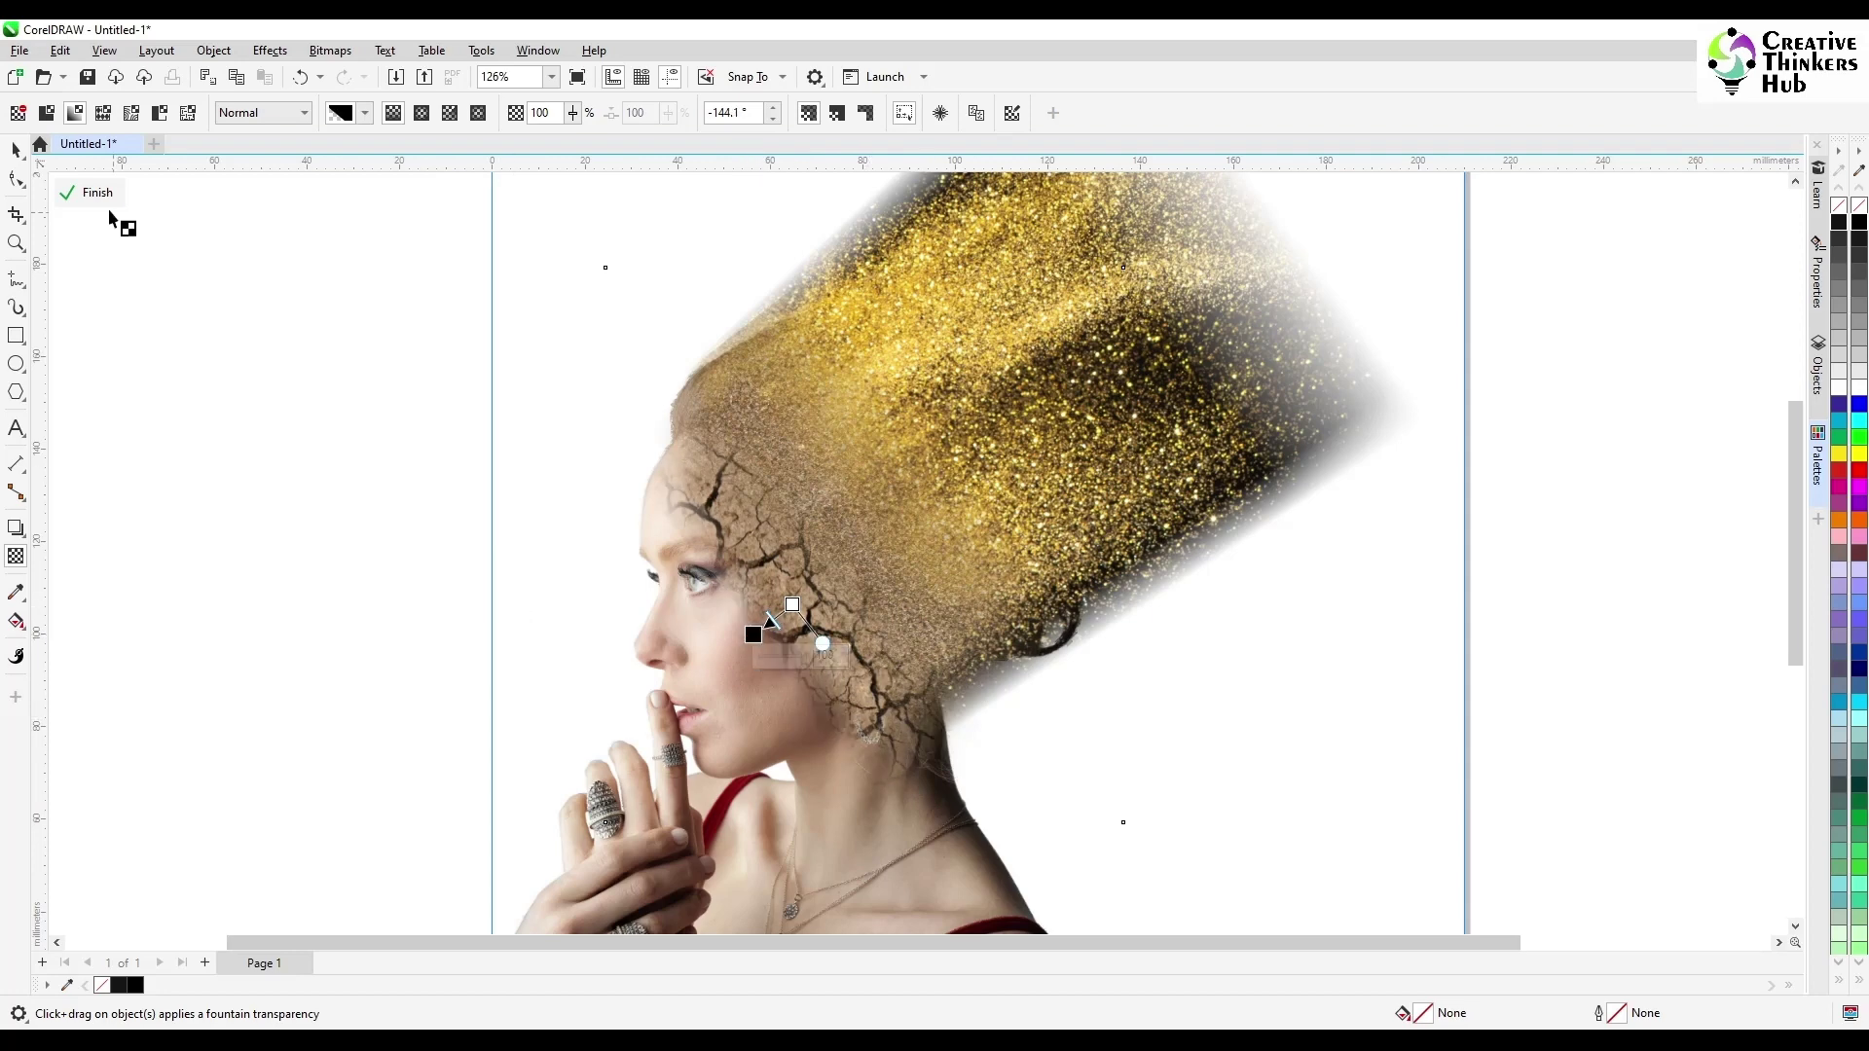
key("alt+b")
key("Return")
key("Return")
- Set the face earth texture's merge mode to Overlay and nudge it slightly into place on the face
left_click(303, 112)
left_click(243, 508)
scroll(979, 660, "up", 3)
scroll(880, 626, "down", 4)
left_click(15, 153)
left_click_drag(775, 623, 756, 615)
- Finish editing the clipped contents and deselect the composition
left_click(1102, 767)
left_click(1475, 669, "ctrl")
scroll(1475, 669, "down", 1)
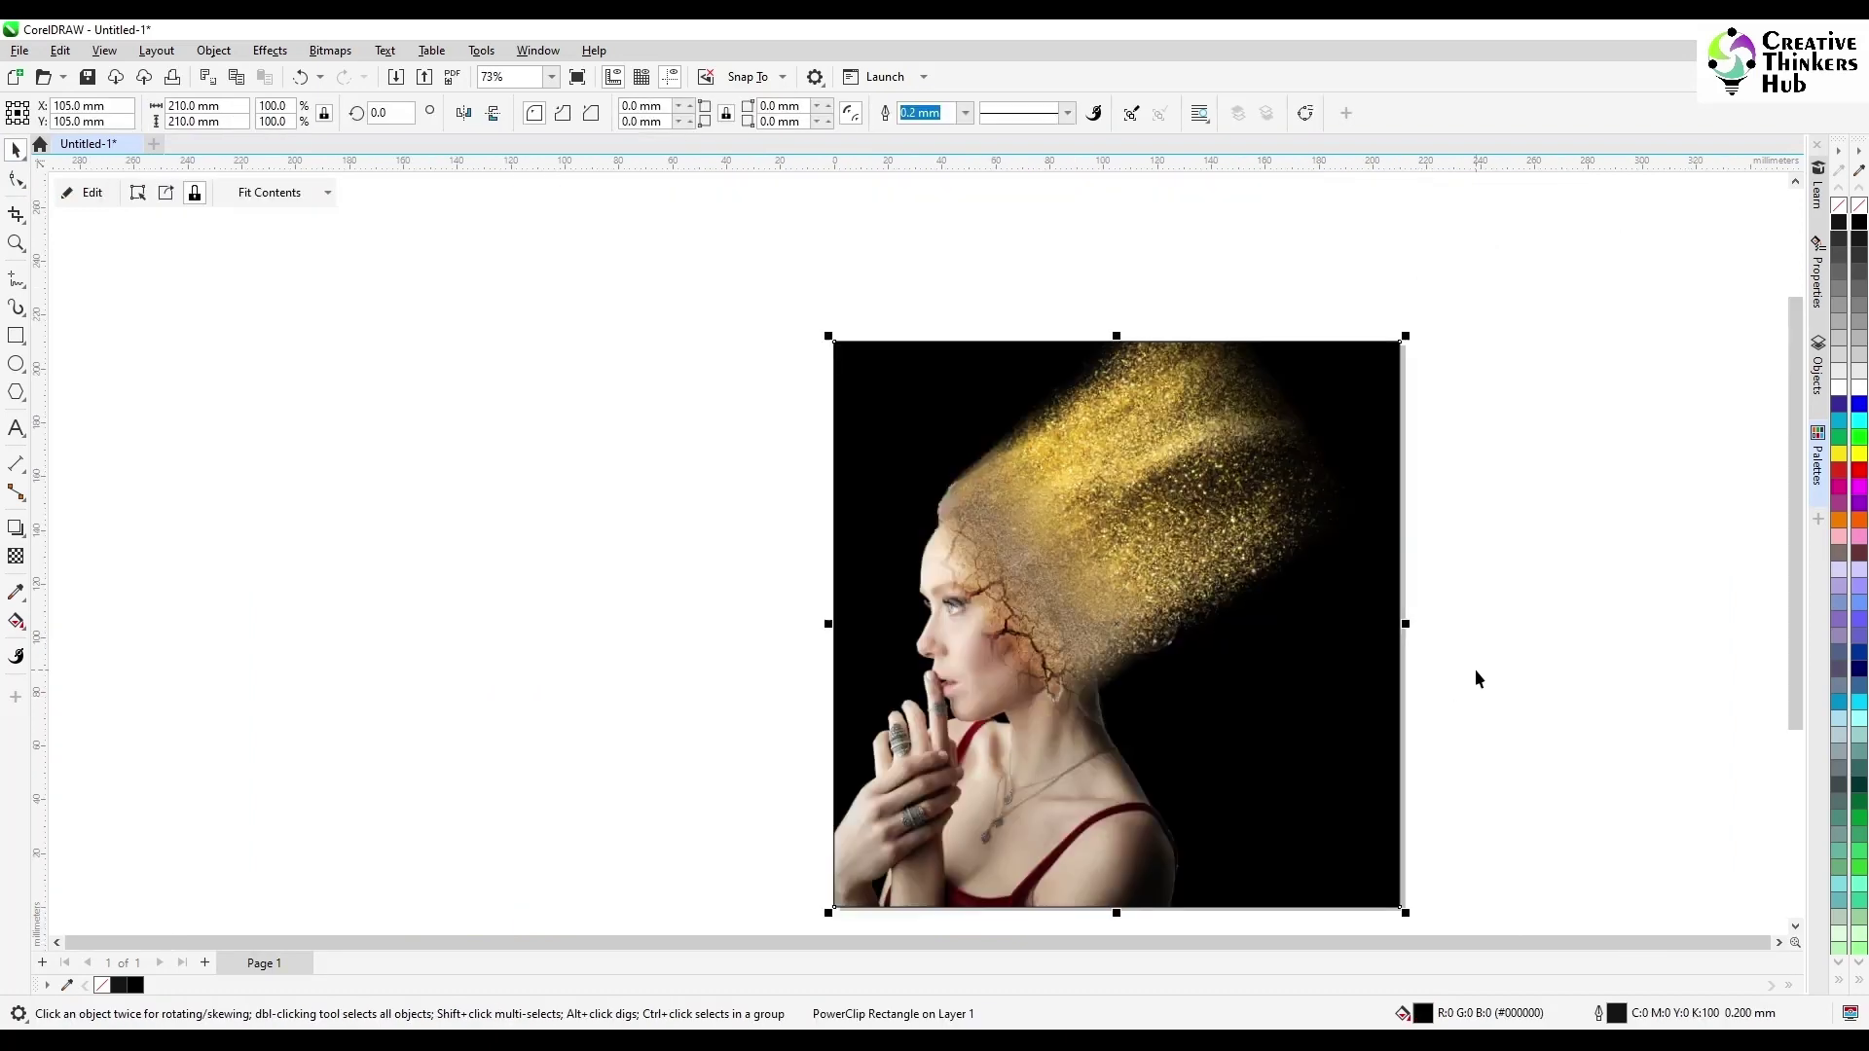
left_click(1480, 671)
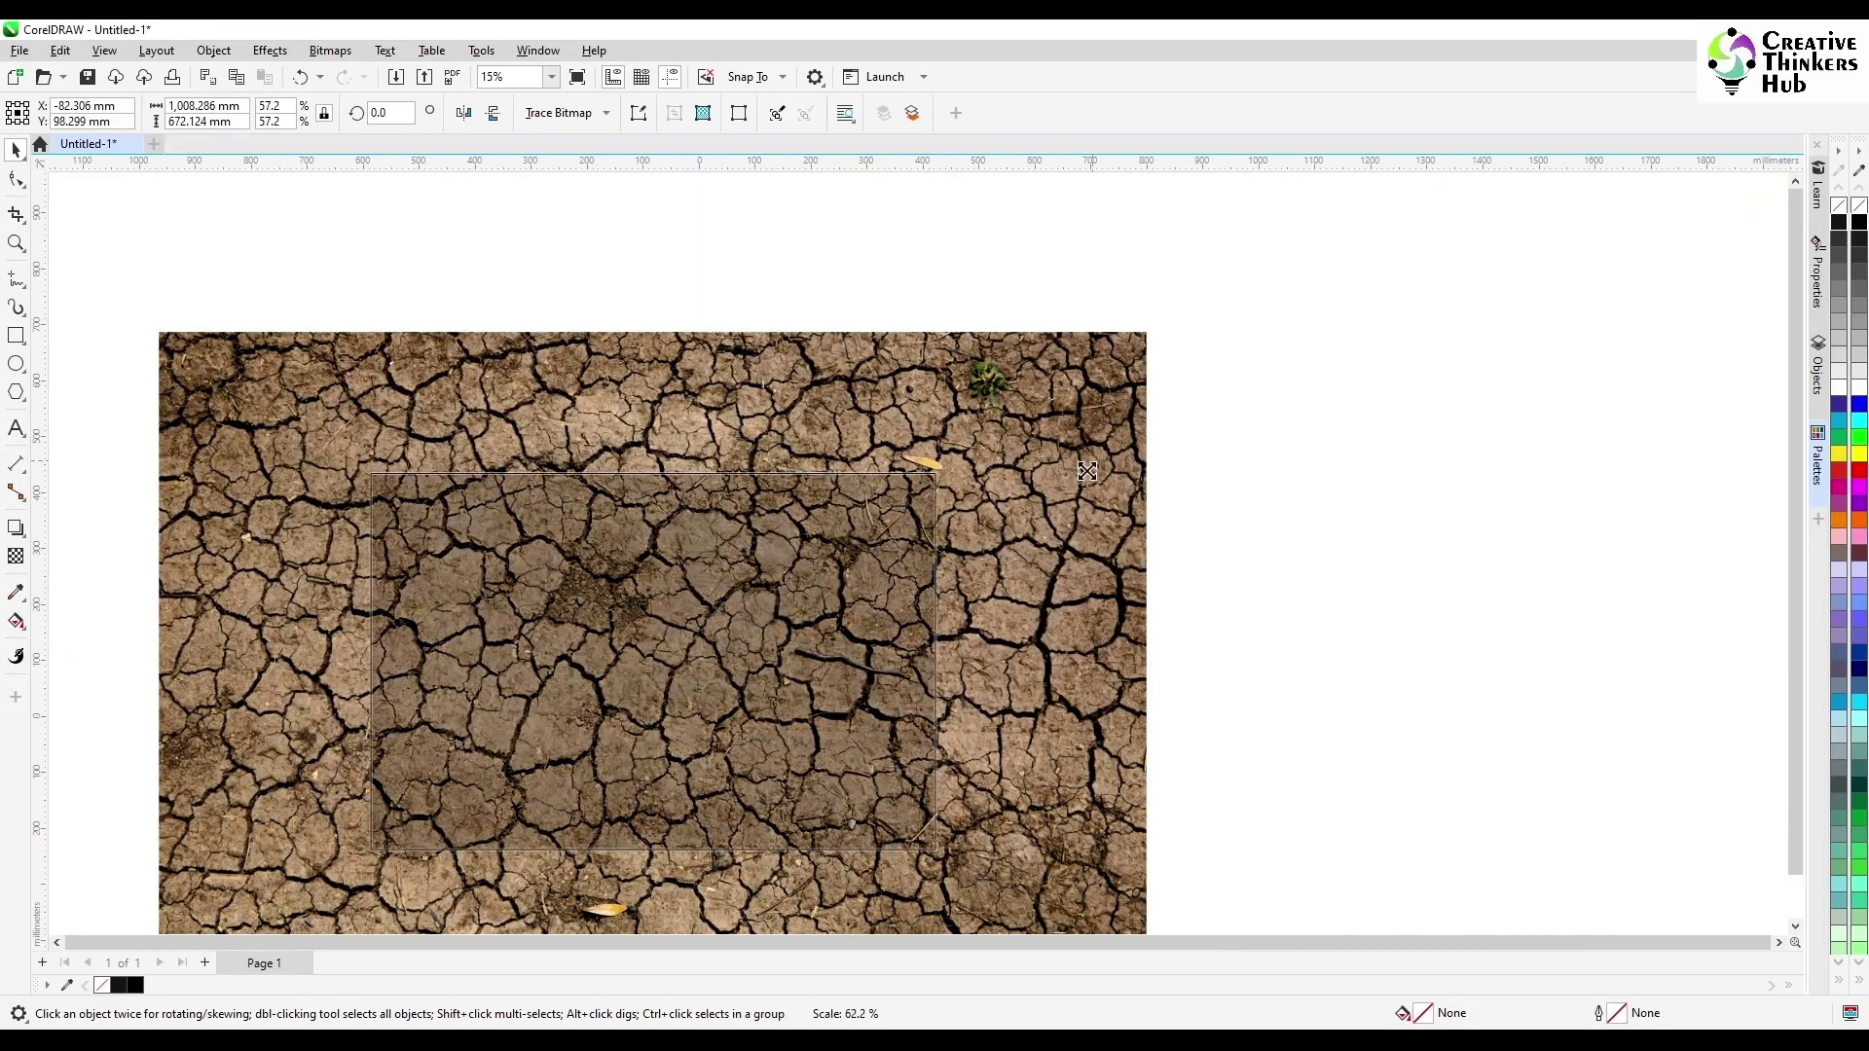
- Scale the second cracked earth photo to about 335 × 223 mm and crop it to a section about 72 × 98 mm
left_click_drag(1088, 471, 764, 577)
scroll(722, 640, "up", 1)
scroll(724, 654, "up", 2)
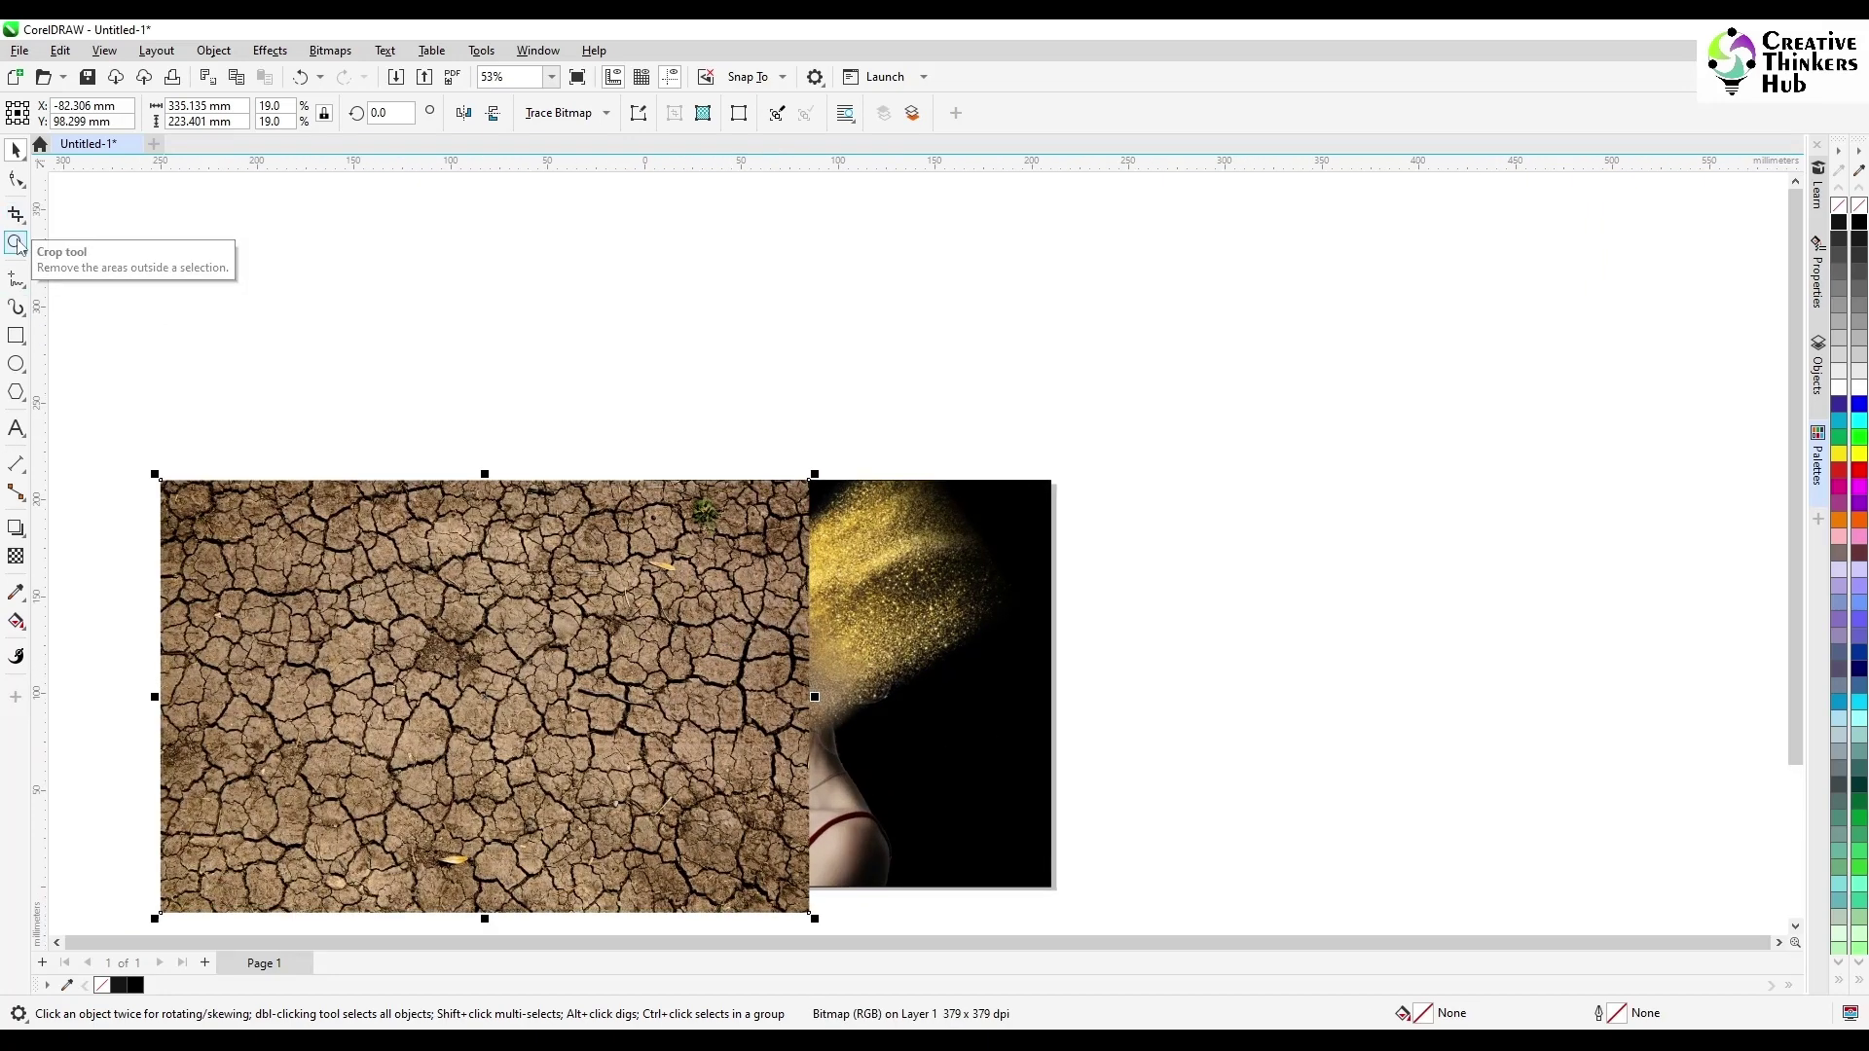
left_click(16, 214)
left_click_drag(801, 595, 656, 785)
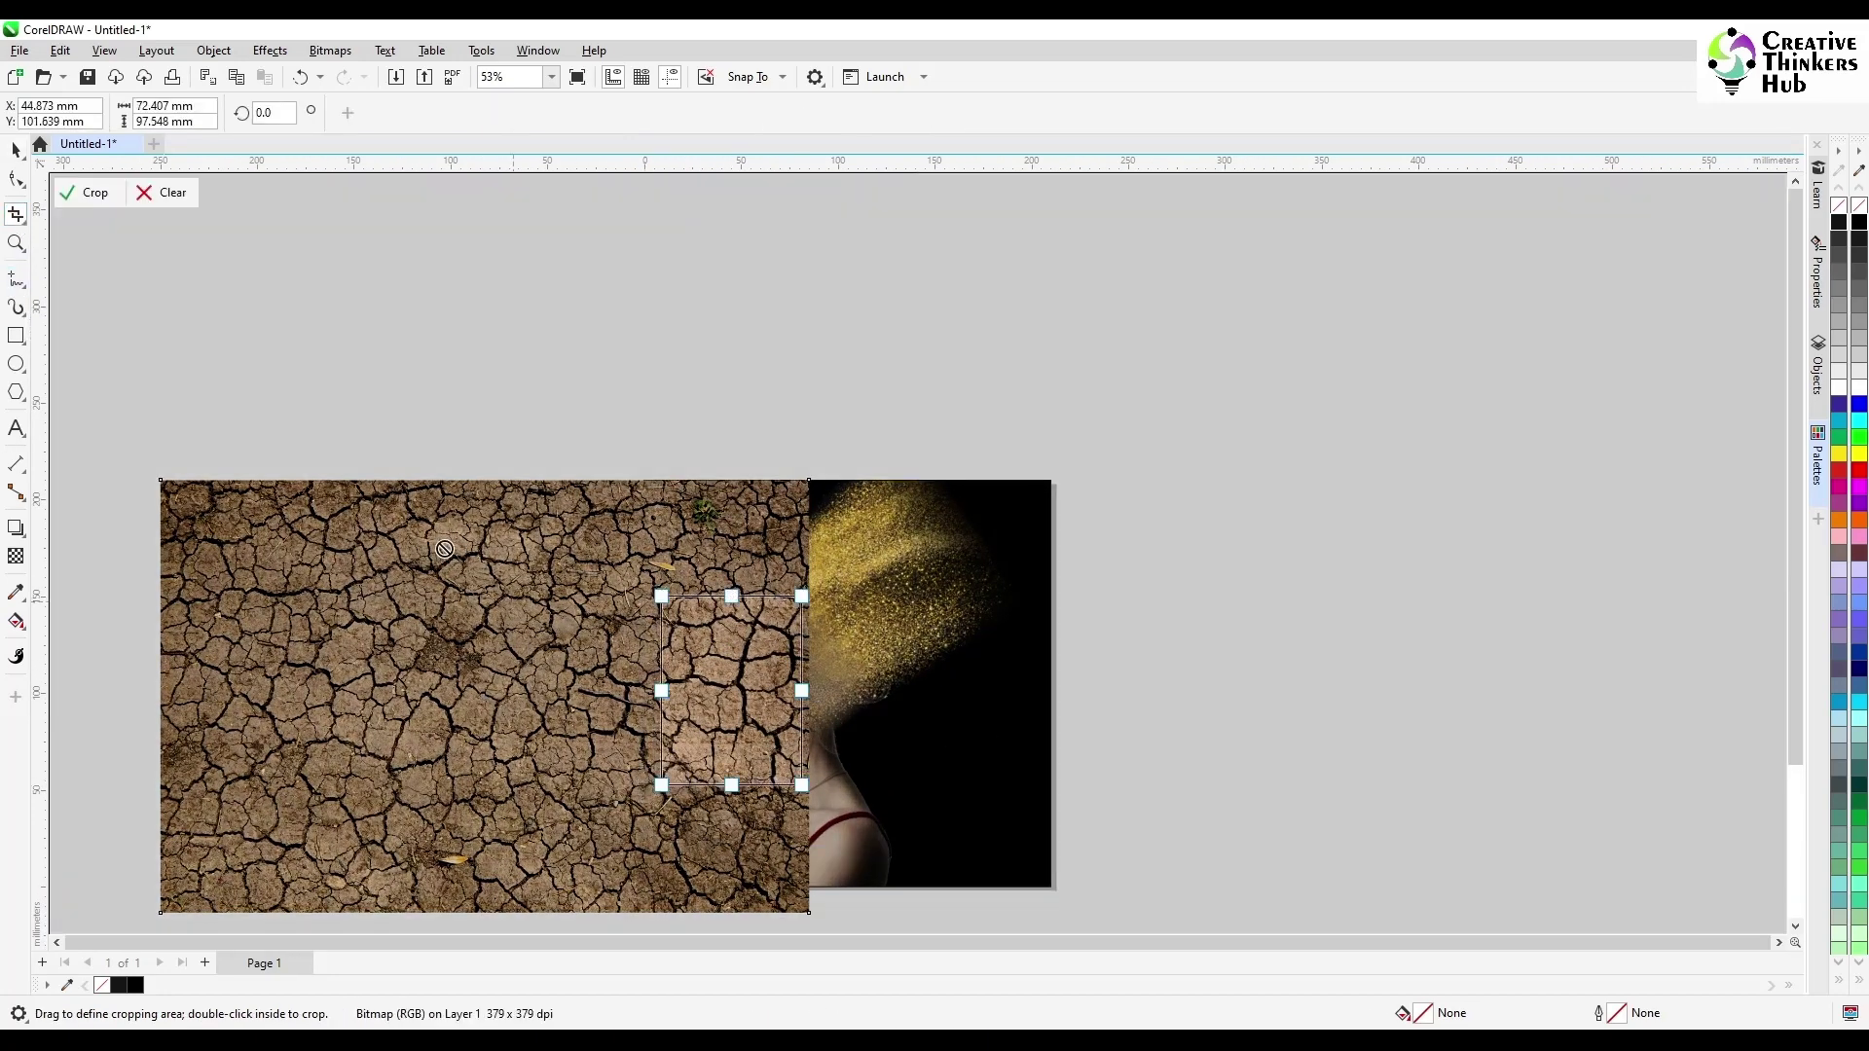
left_click(94, 192)
- Move the cropped earth piece over the woman's neck and shoulder and PowerClip it inside the black square
left_click_drag(747, 722, 833, 822)
scroll(834, 823, "up", 3)
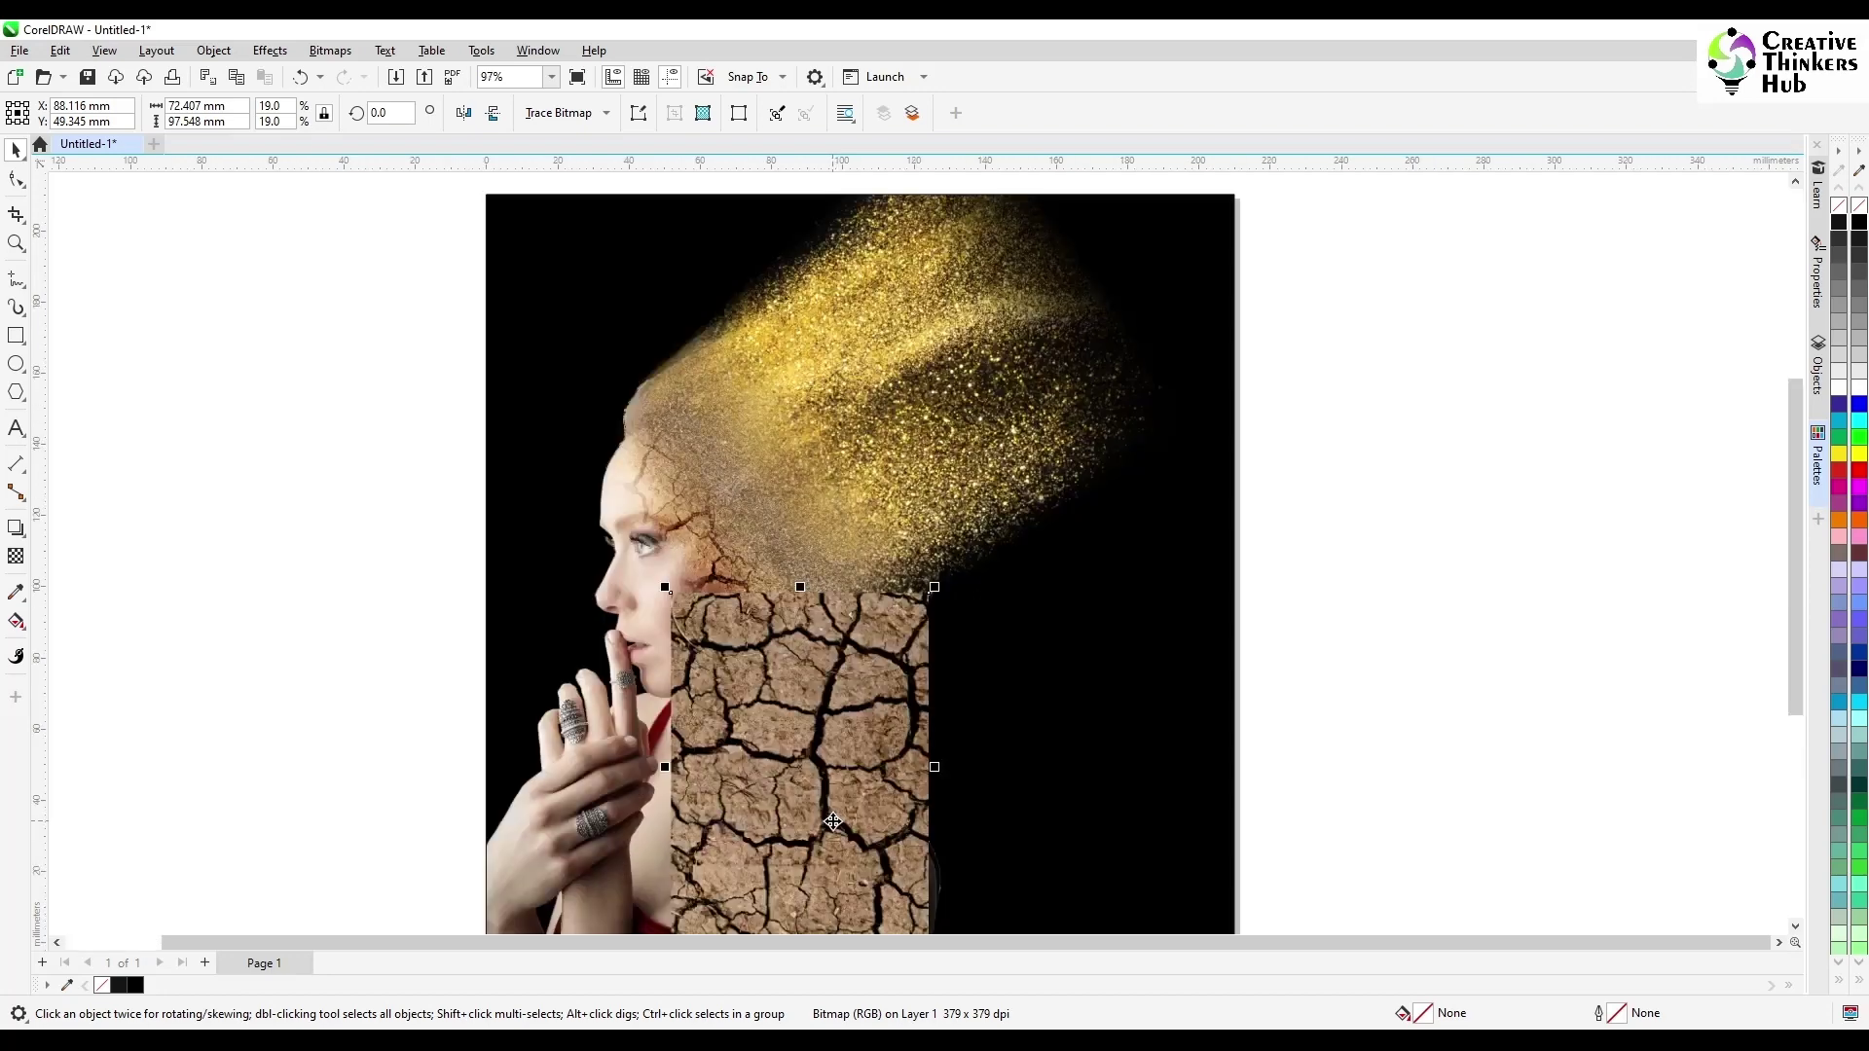
left_click(213, 50)
mouse_move(250, 121)
left_click(550, 121)
left_click(981, 731)
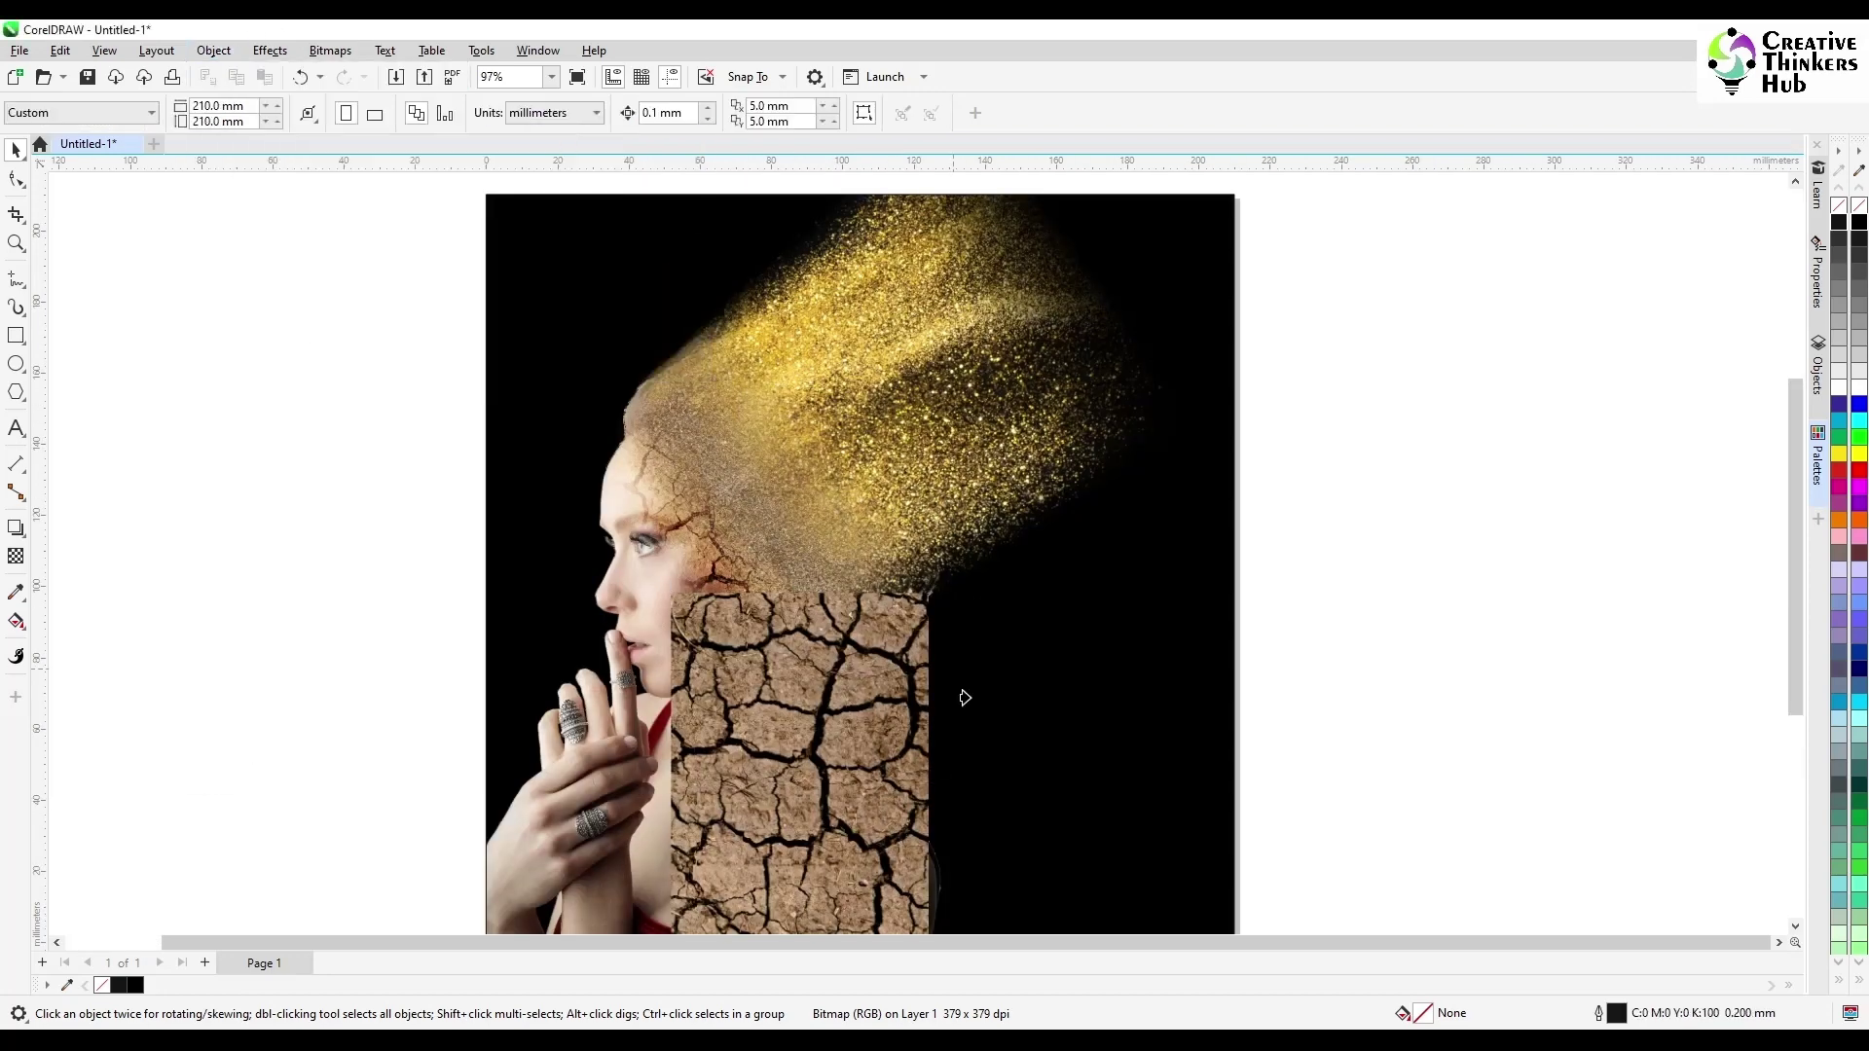
- Open the clipped contents and resize the earth piece to about 61 × 82 mm over the woman's shoulder
left_click(998, 749, "ctrl")
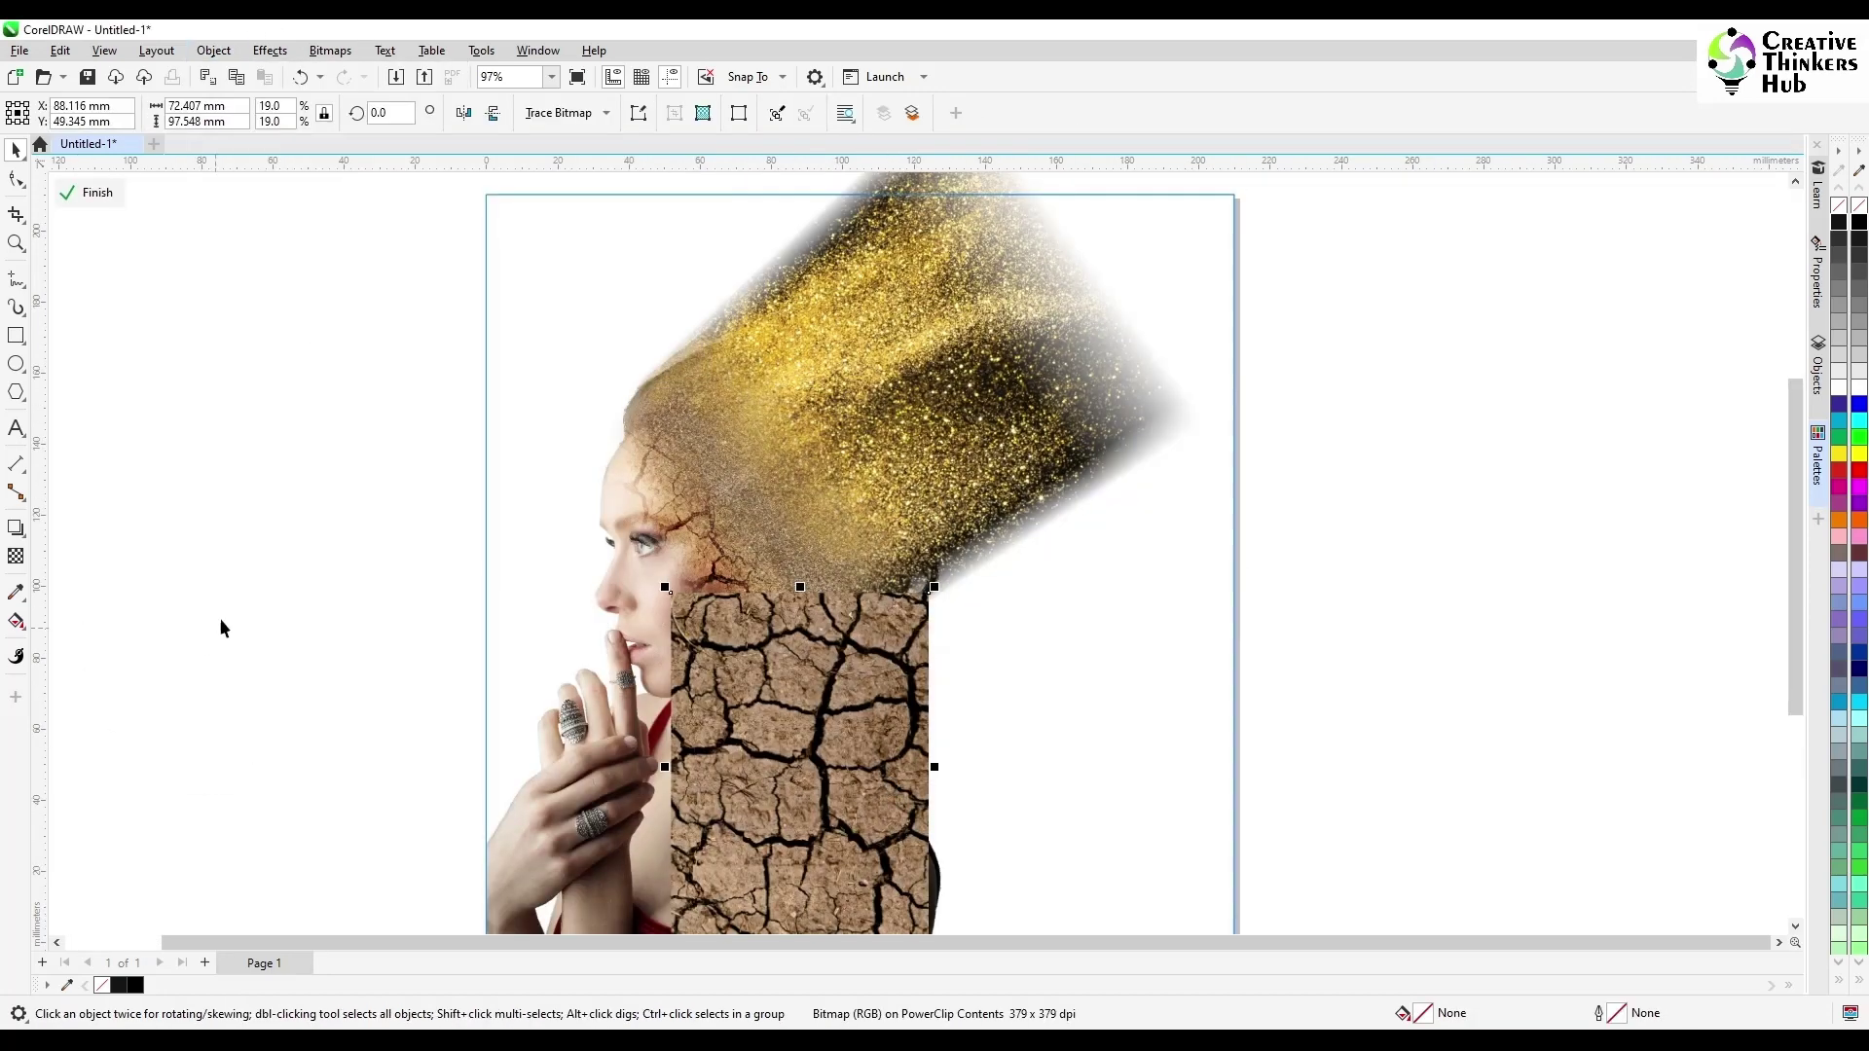
scroll(370, 687, "down", 1)
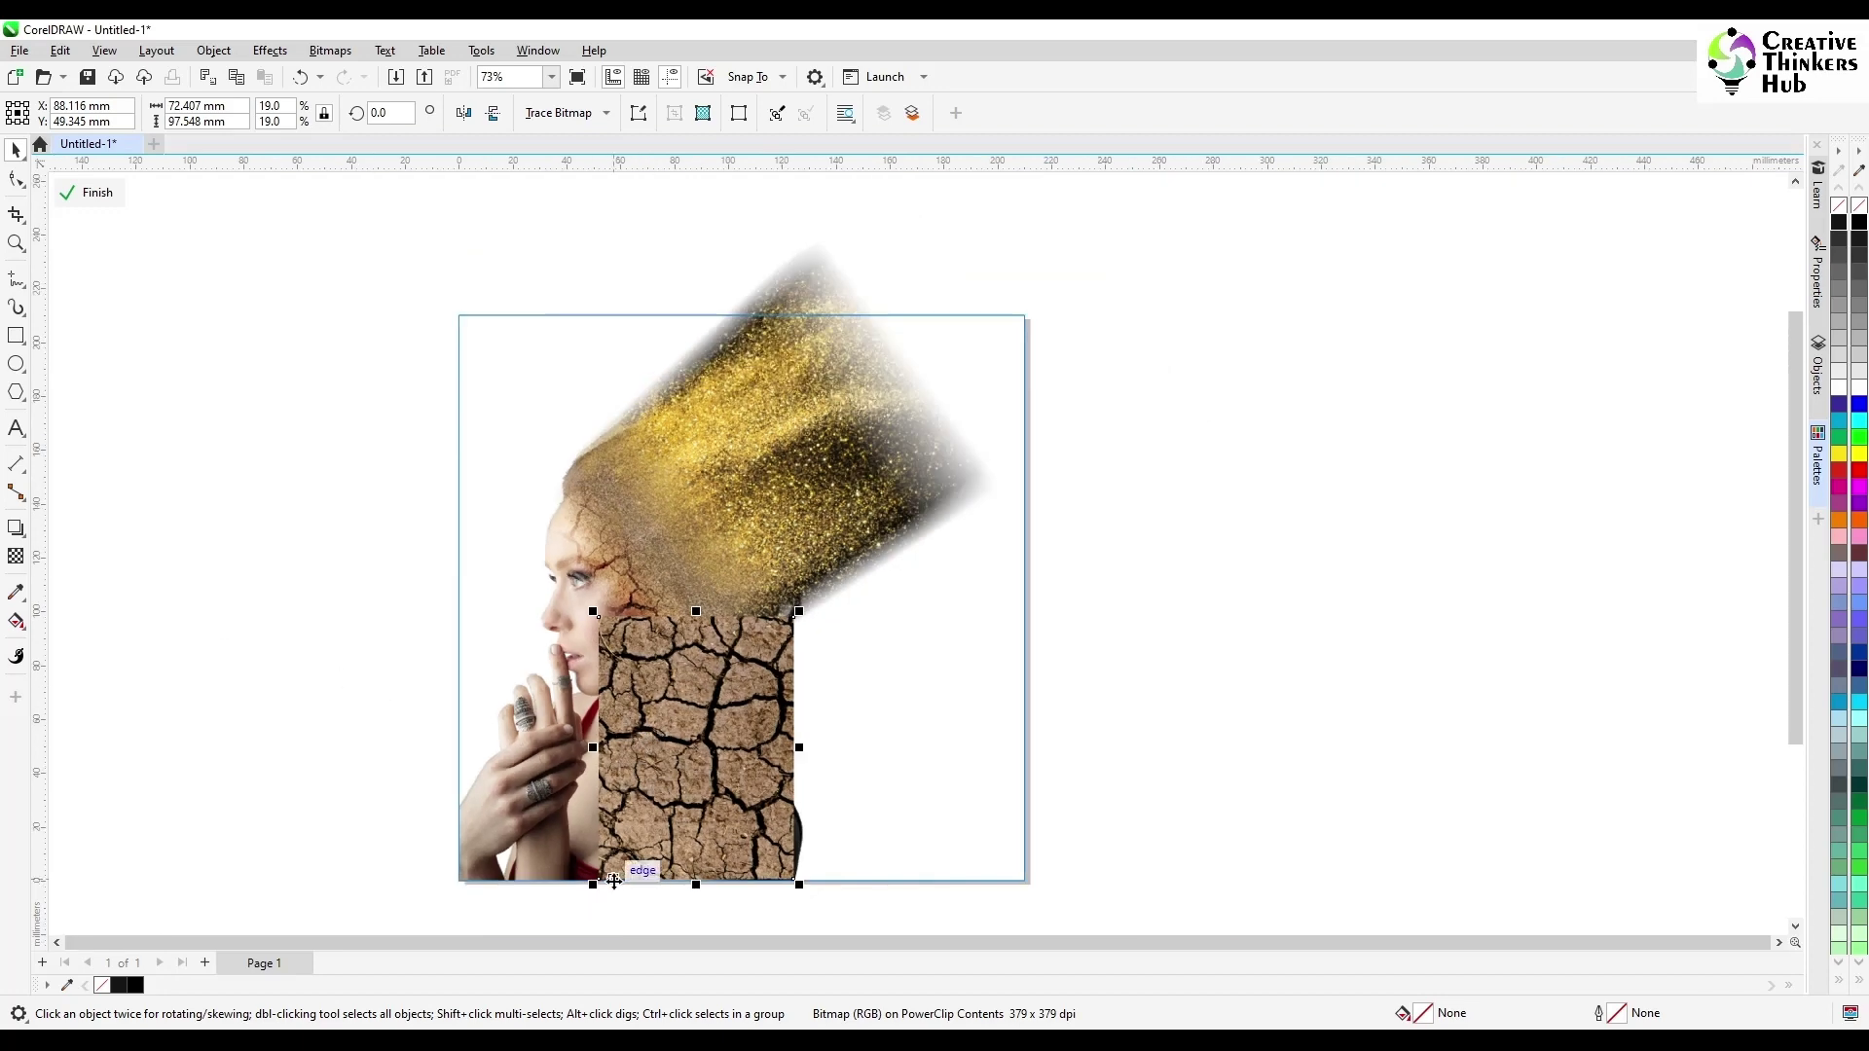
left_click_drag(613, 874, 681, 849)
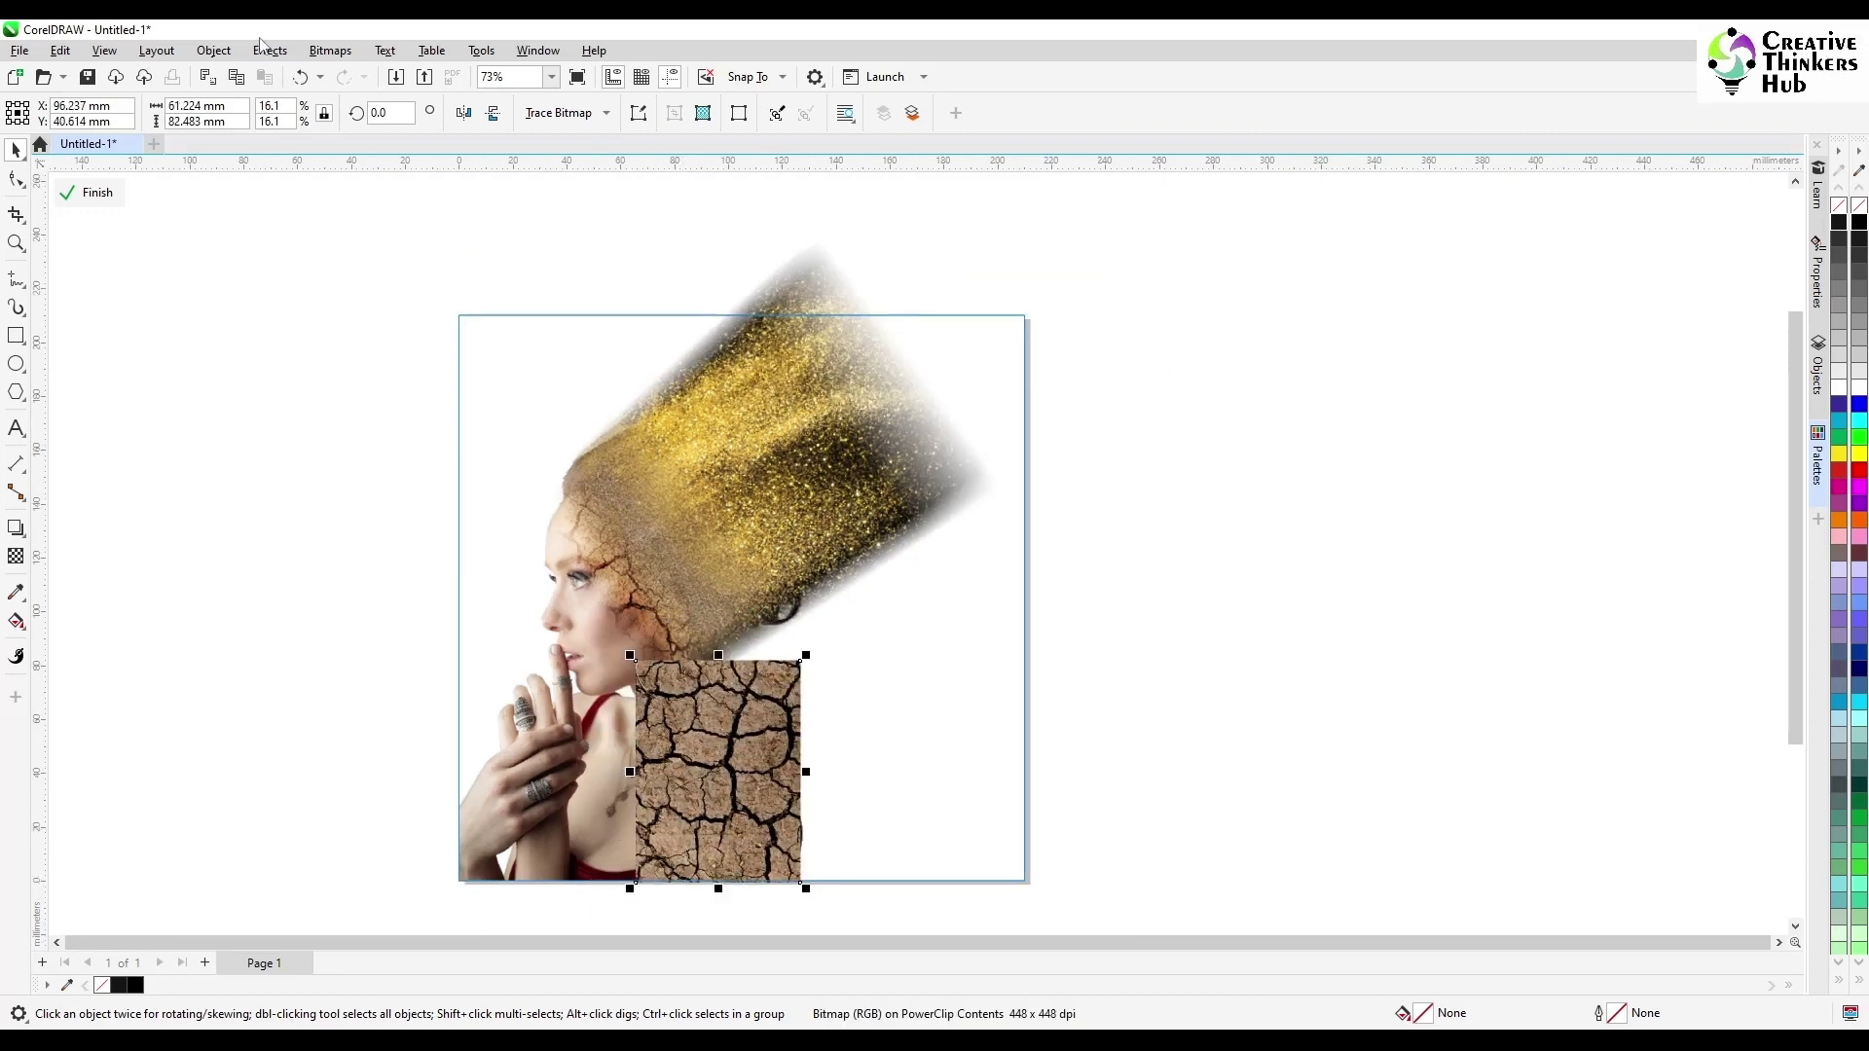
- Set the shoulder earth piece's merge mode to Overlay
left_click(16, 557)
left_click(263, 112)
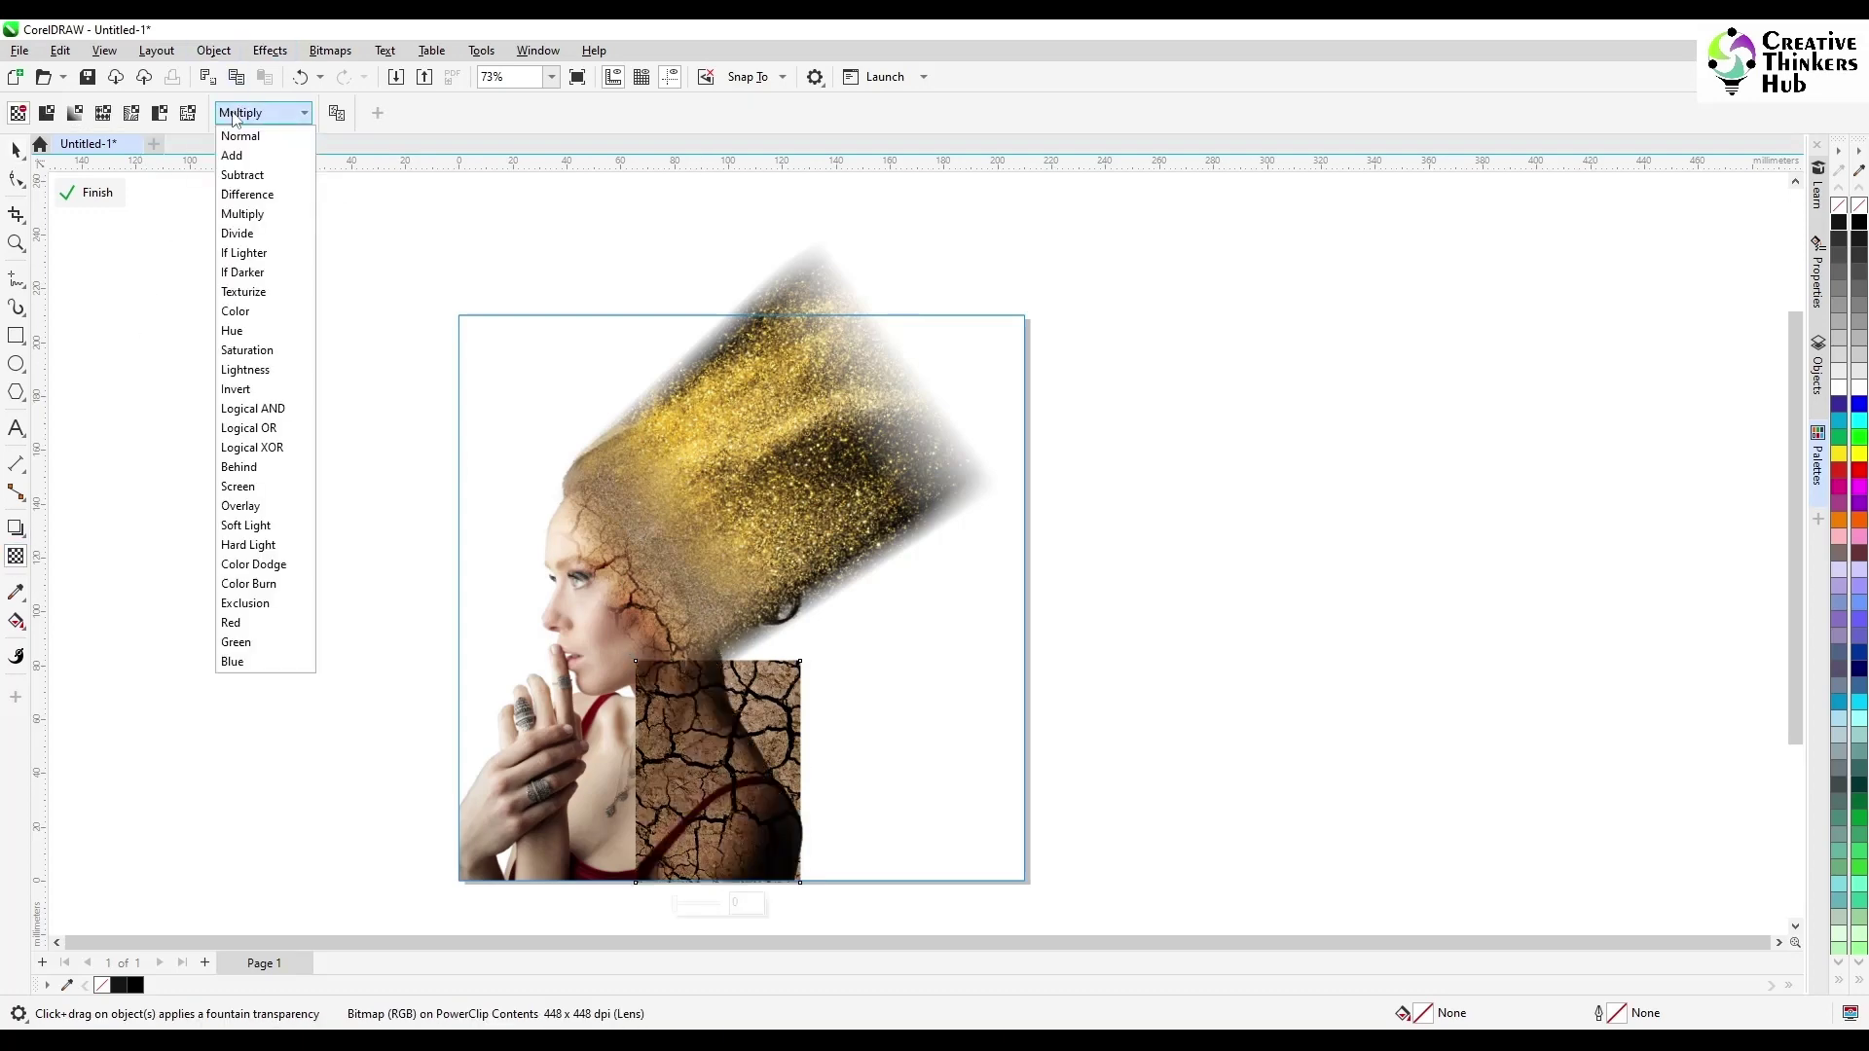
left_click(265, 507)
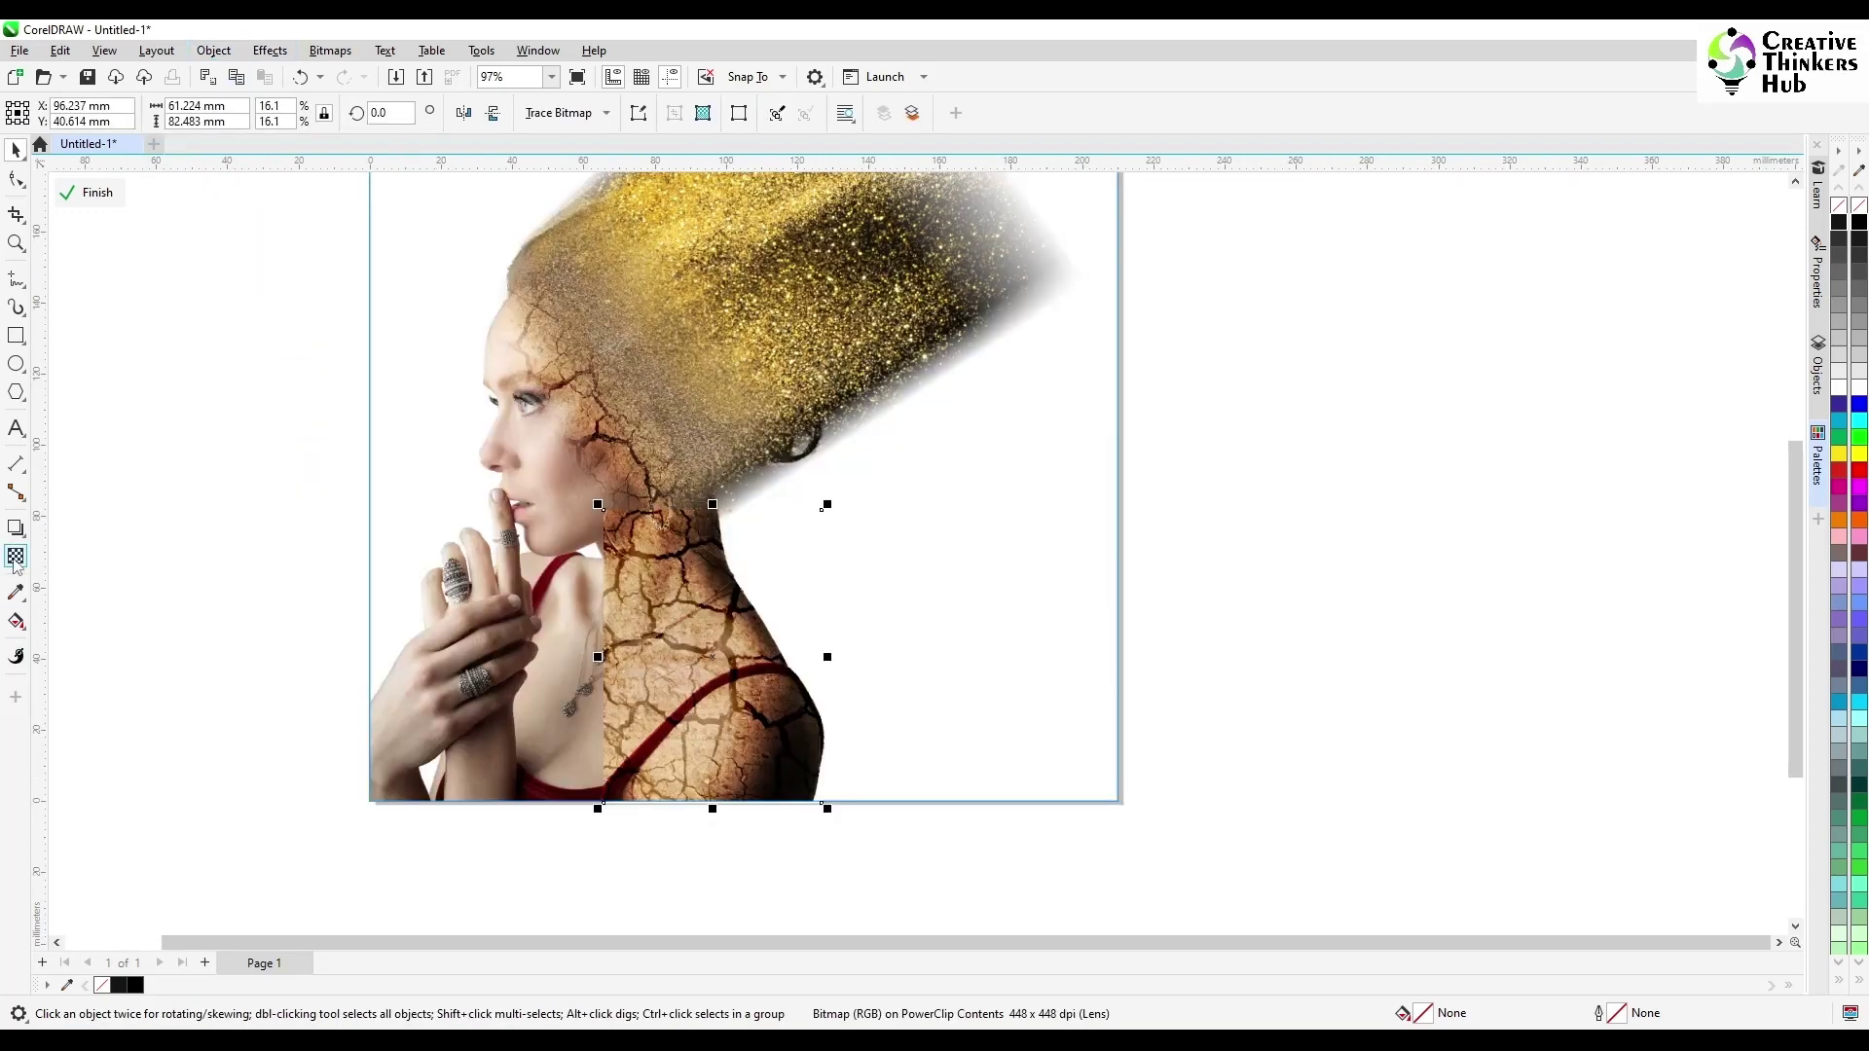
- Apply a linear fountain transparency to the shoulder earth piece, fading its edge toward the chest and necklace
left_click(16, 559)
left_click(263, 113)
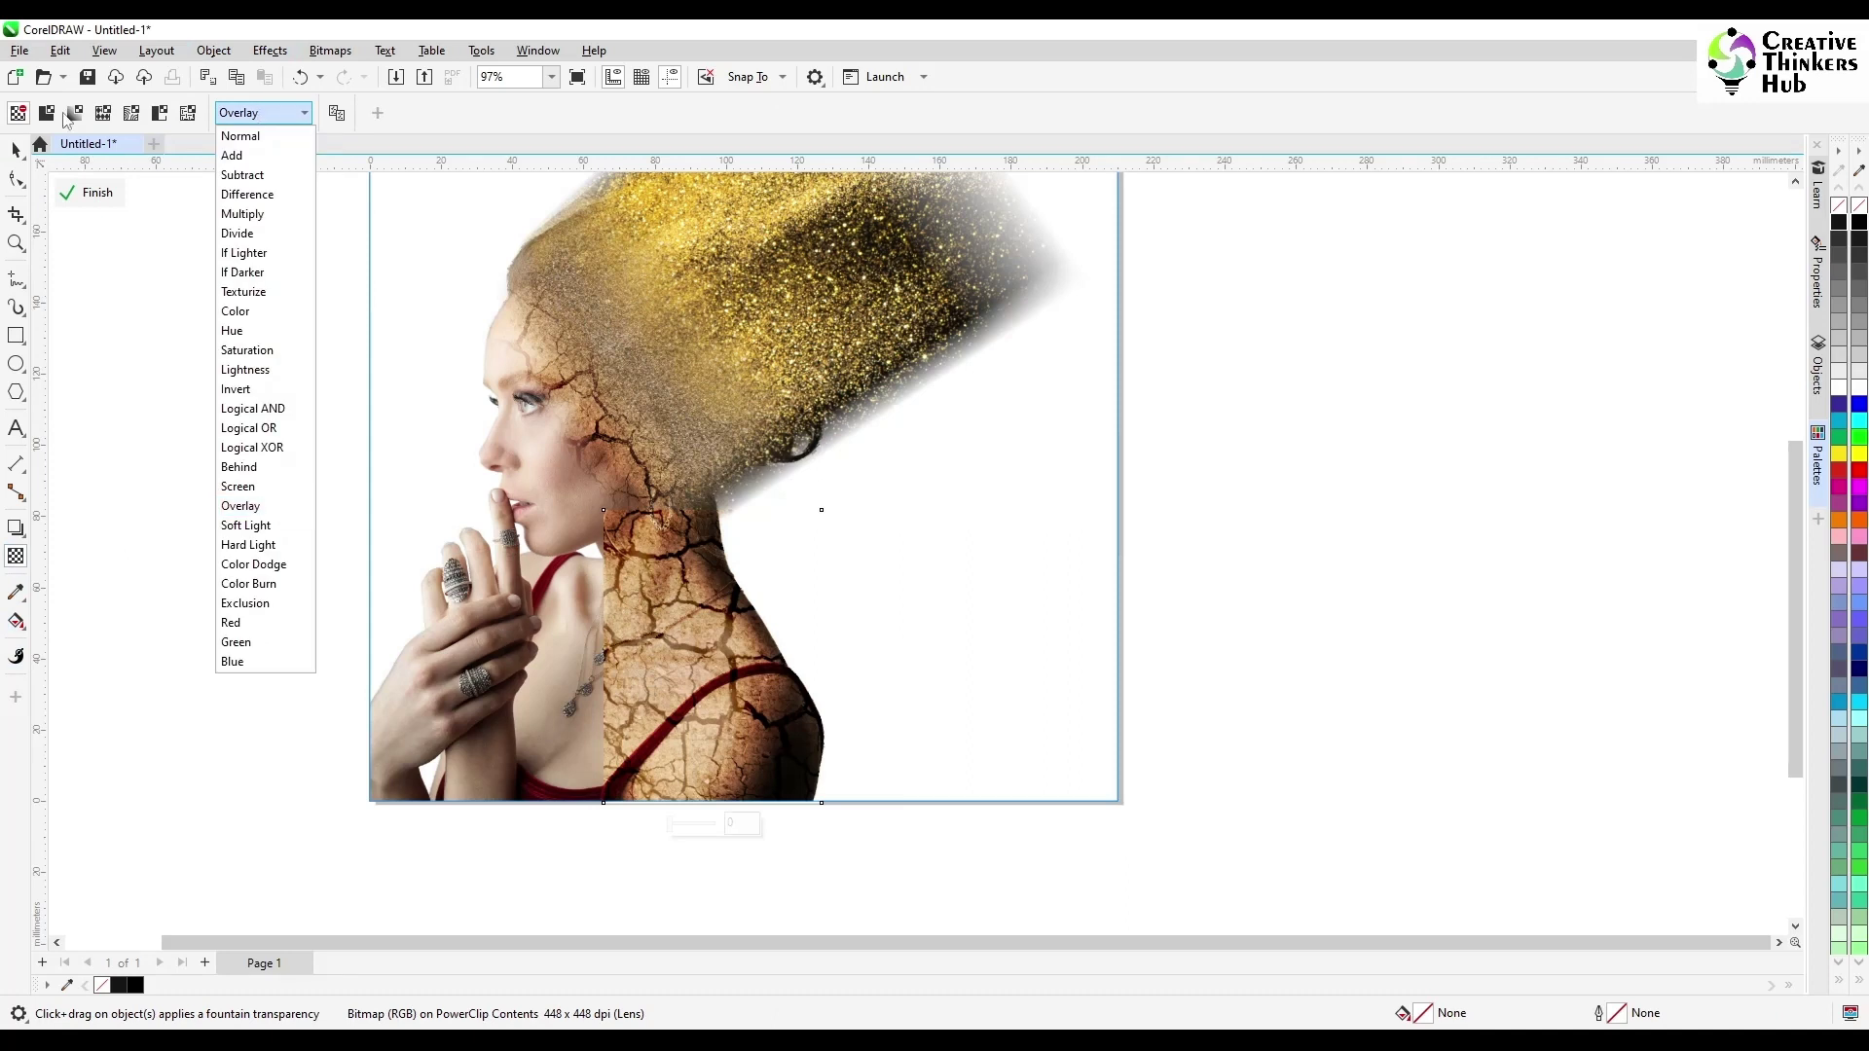
left_click(74, 114)
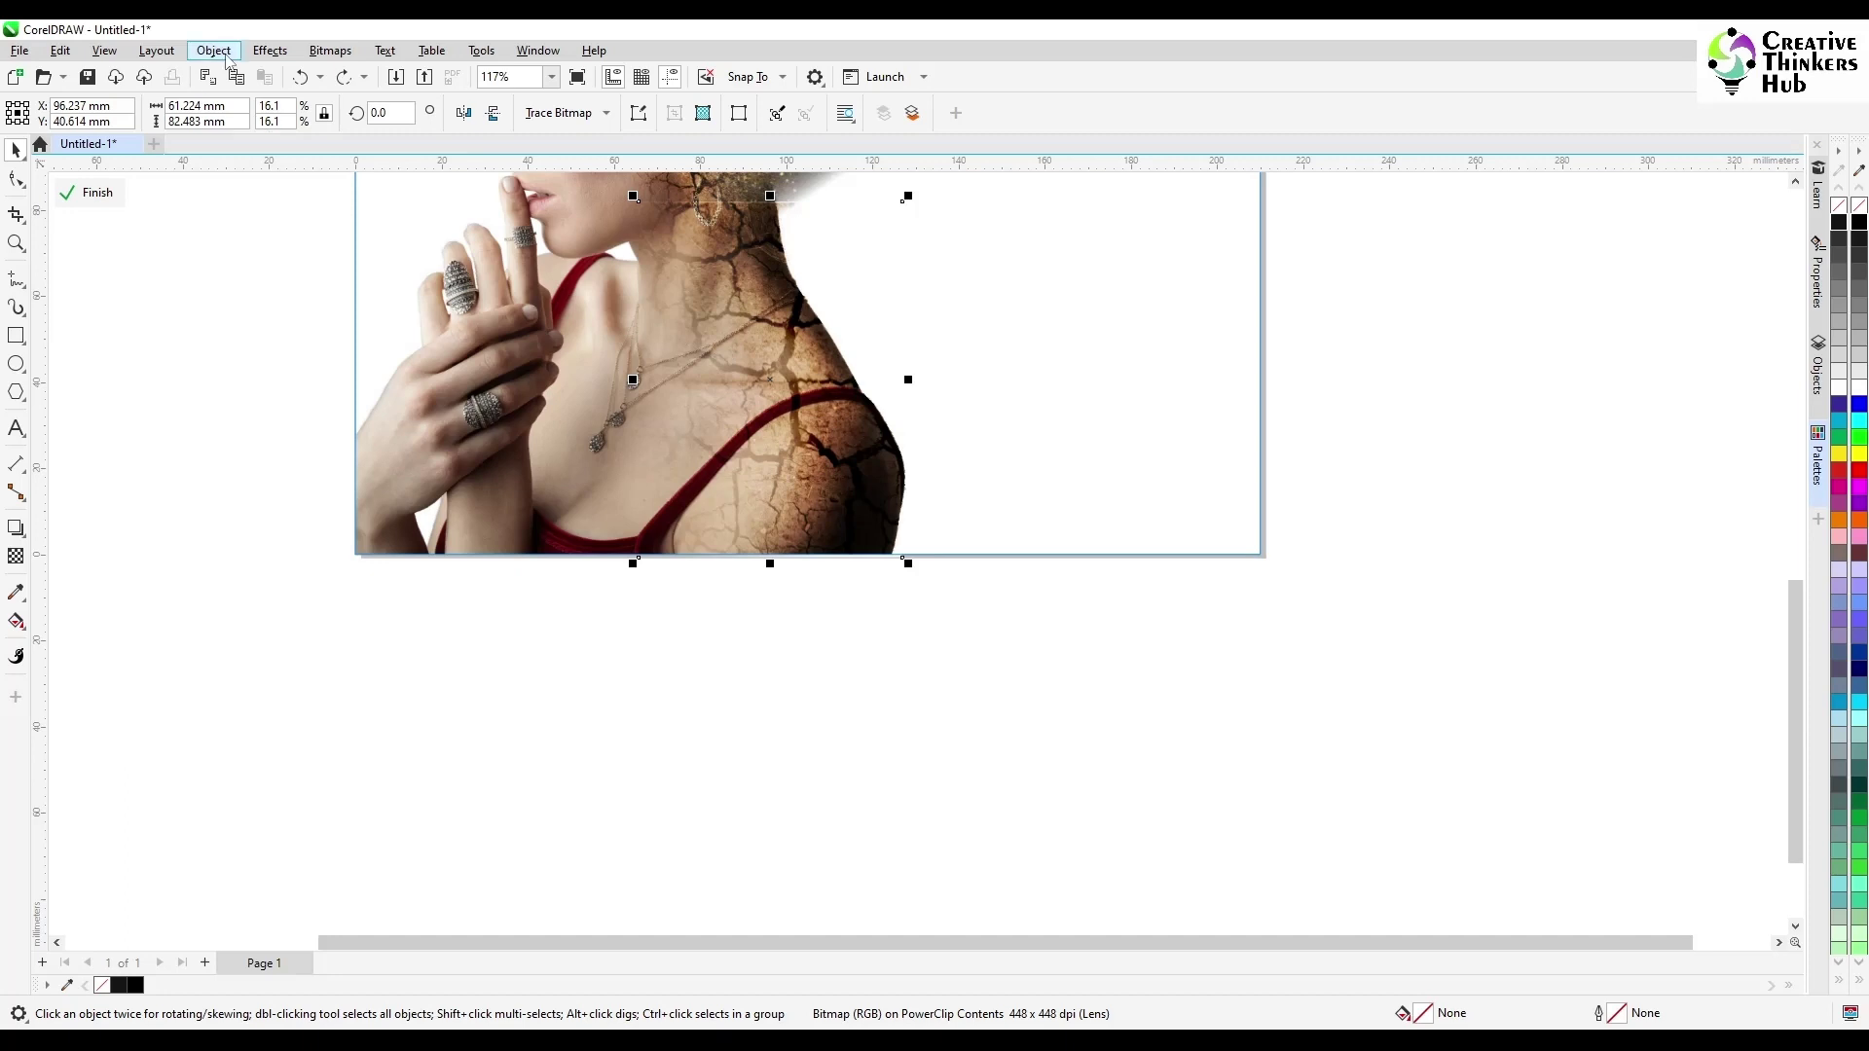
- Set the shoulder earth piece's merge mode back to Normal and convert it to a bitmap
left_click(15, 557)
left_click(283, 115)
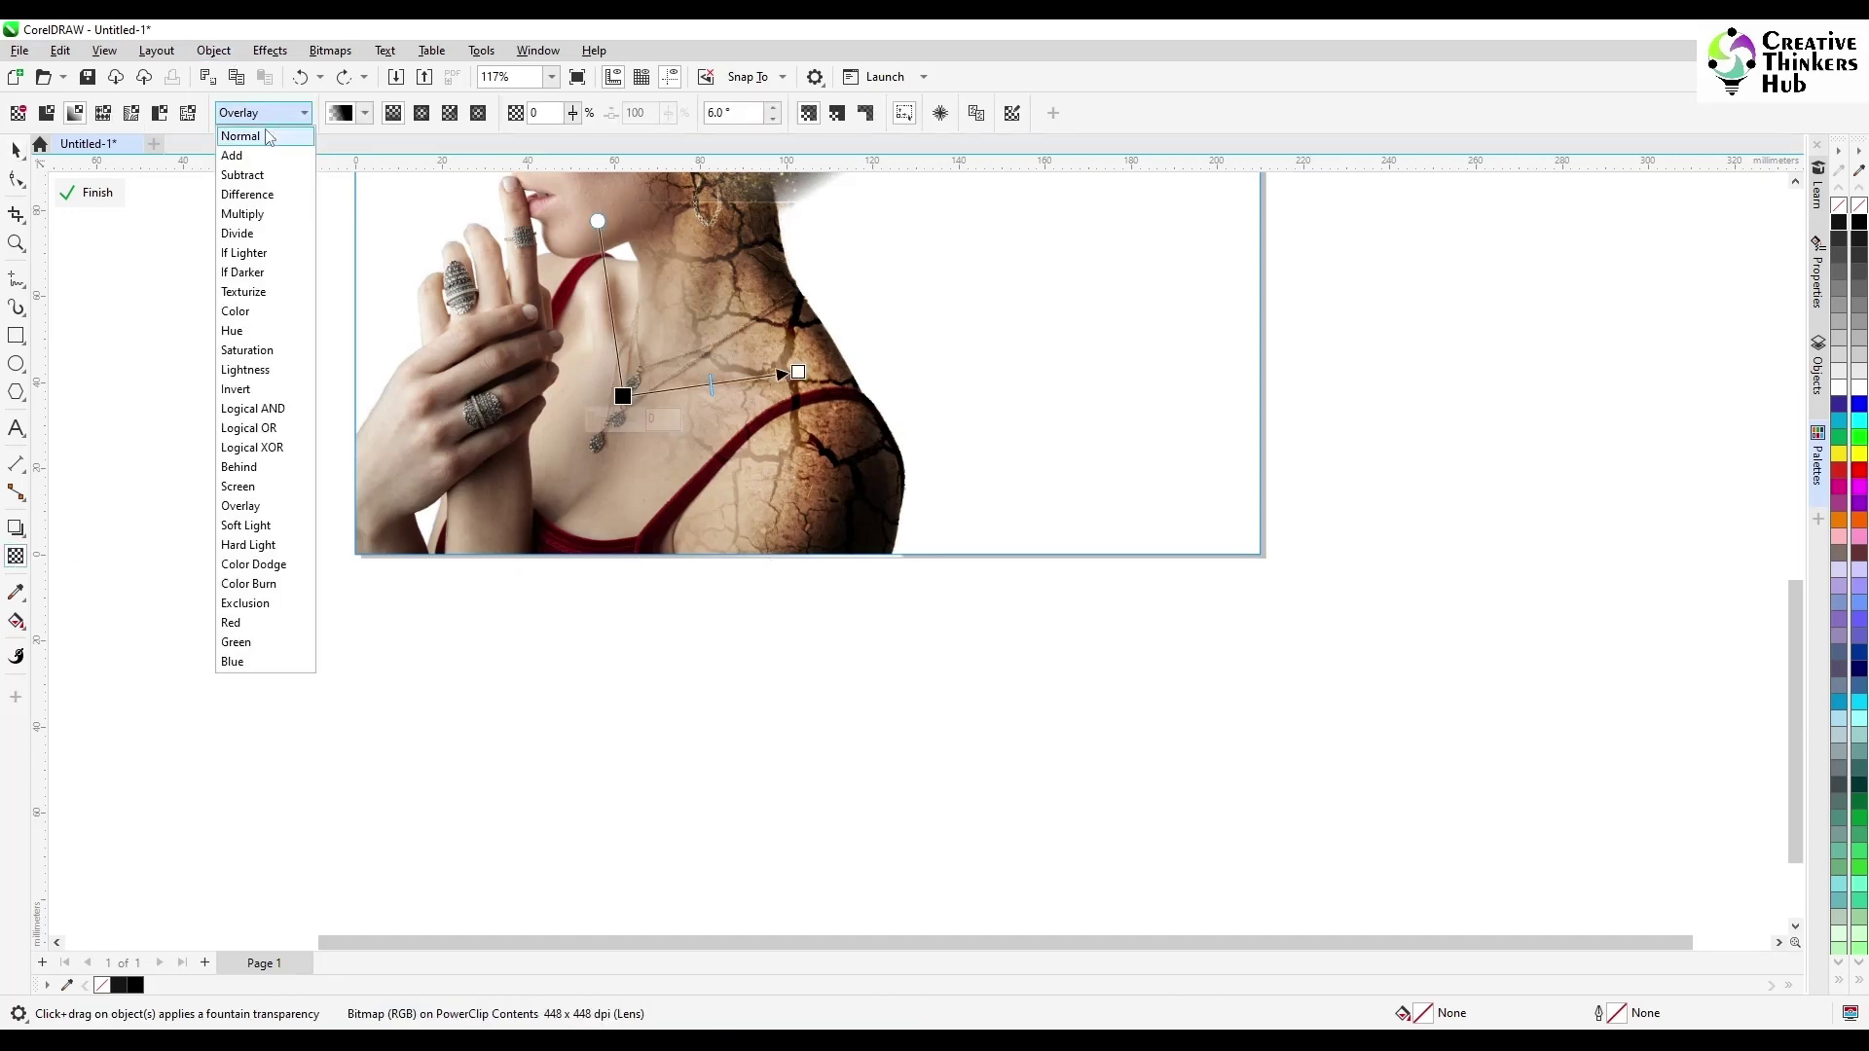
left_click(270, 134)
left_click(330, 49)
left_click(376, 71)
left_click(953, 639)
- Fade the shoulder earth piece toward the back with a fountain transparency, set its merge mode to Overlay and adjust the fade's start
left_click_drag(782, 362, 828, 339)
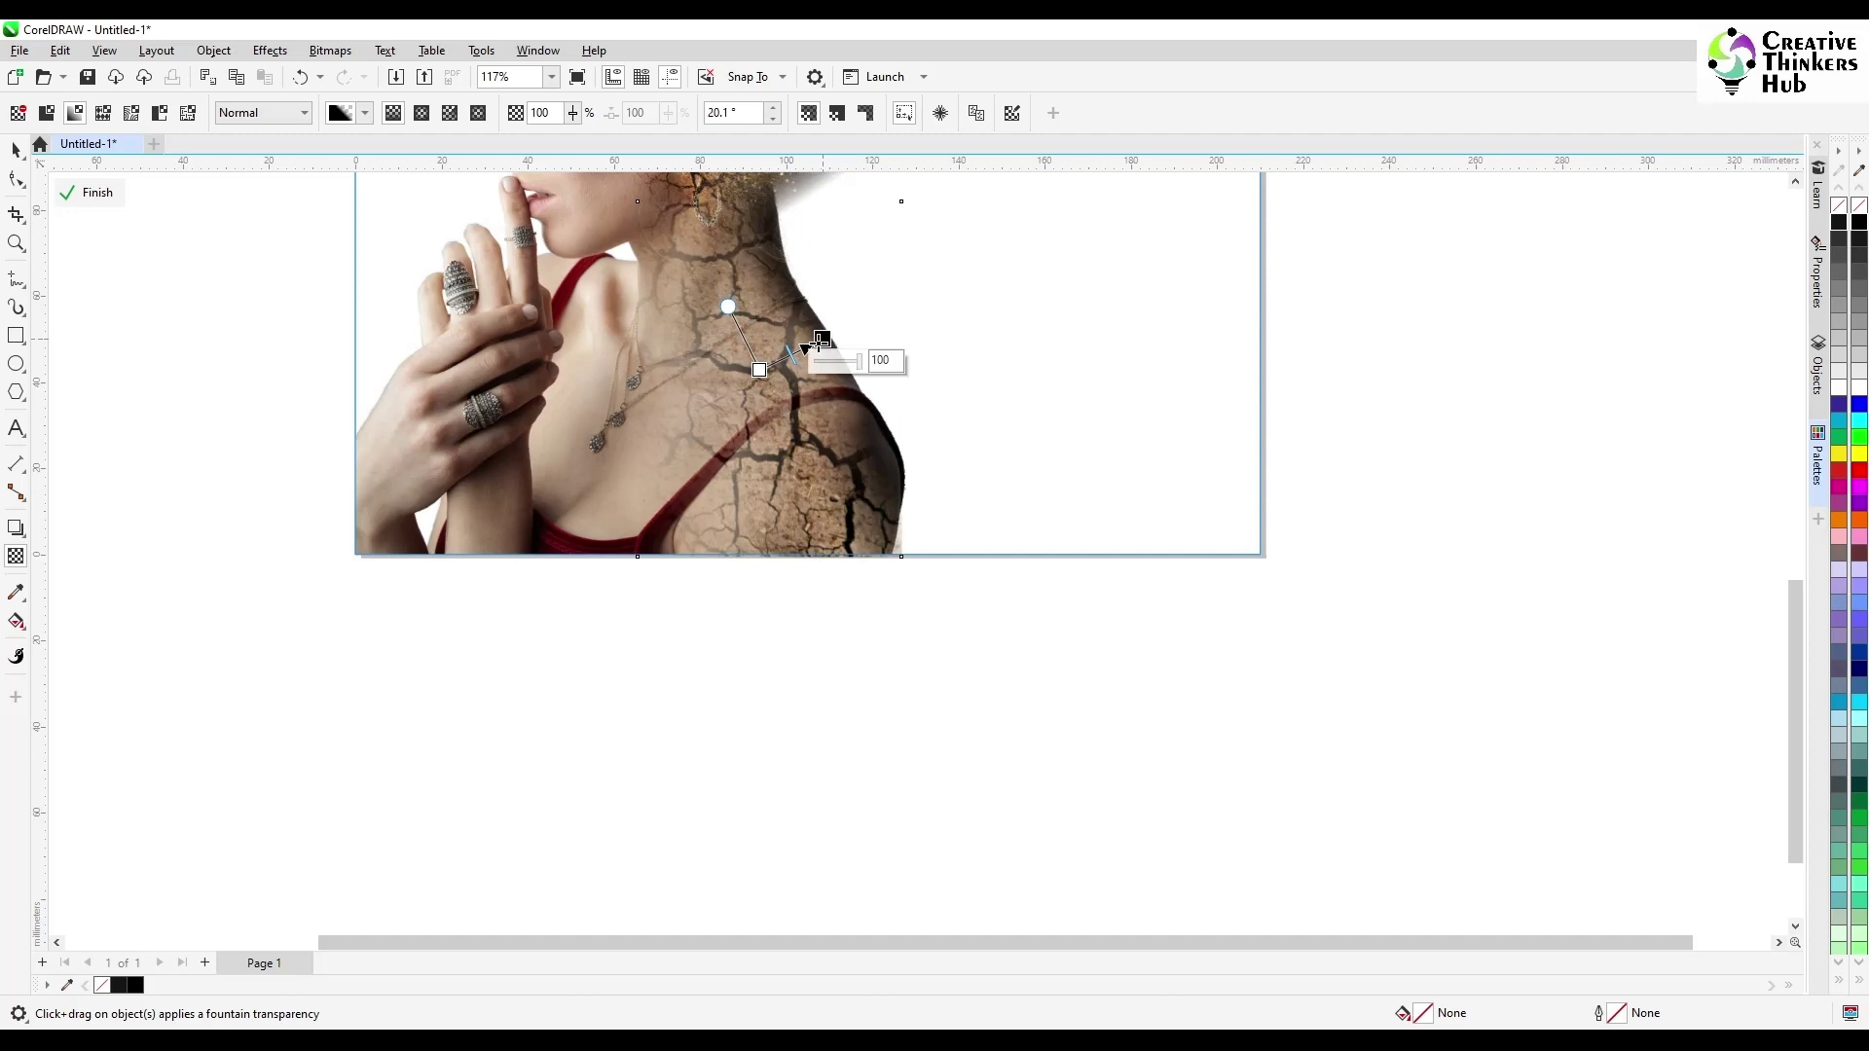
left_click_drag(760, 370, 731, 381)
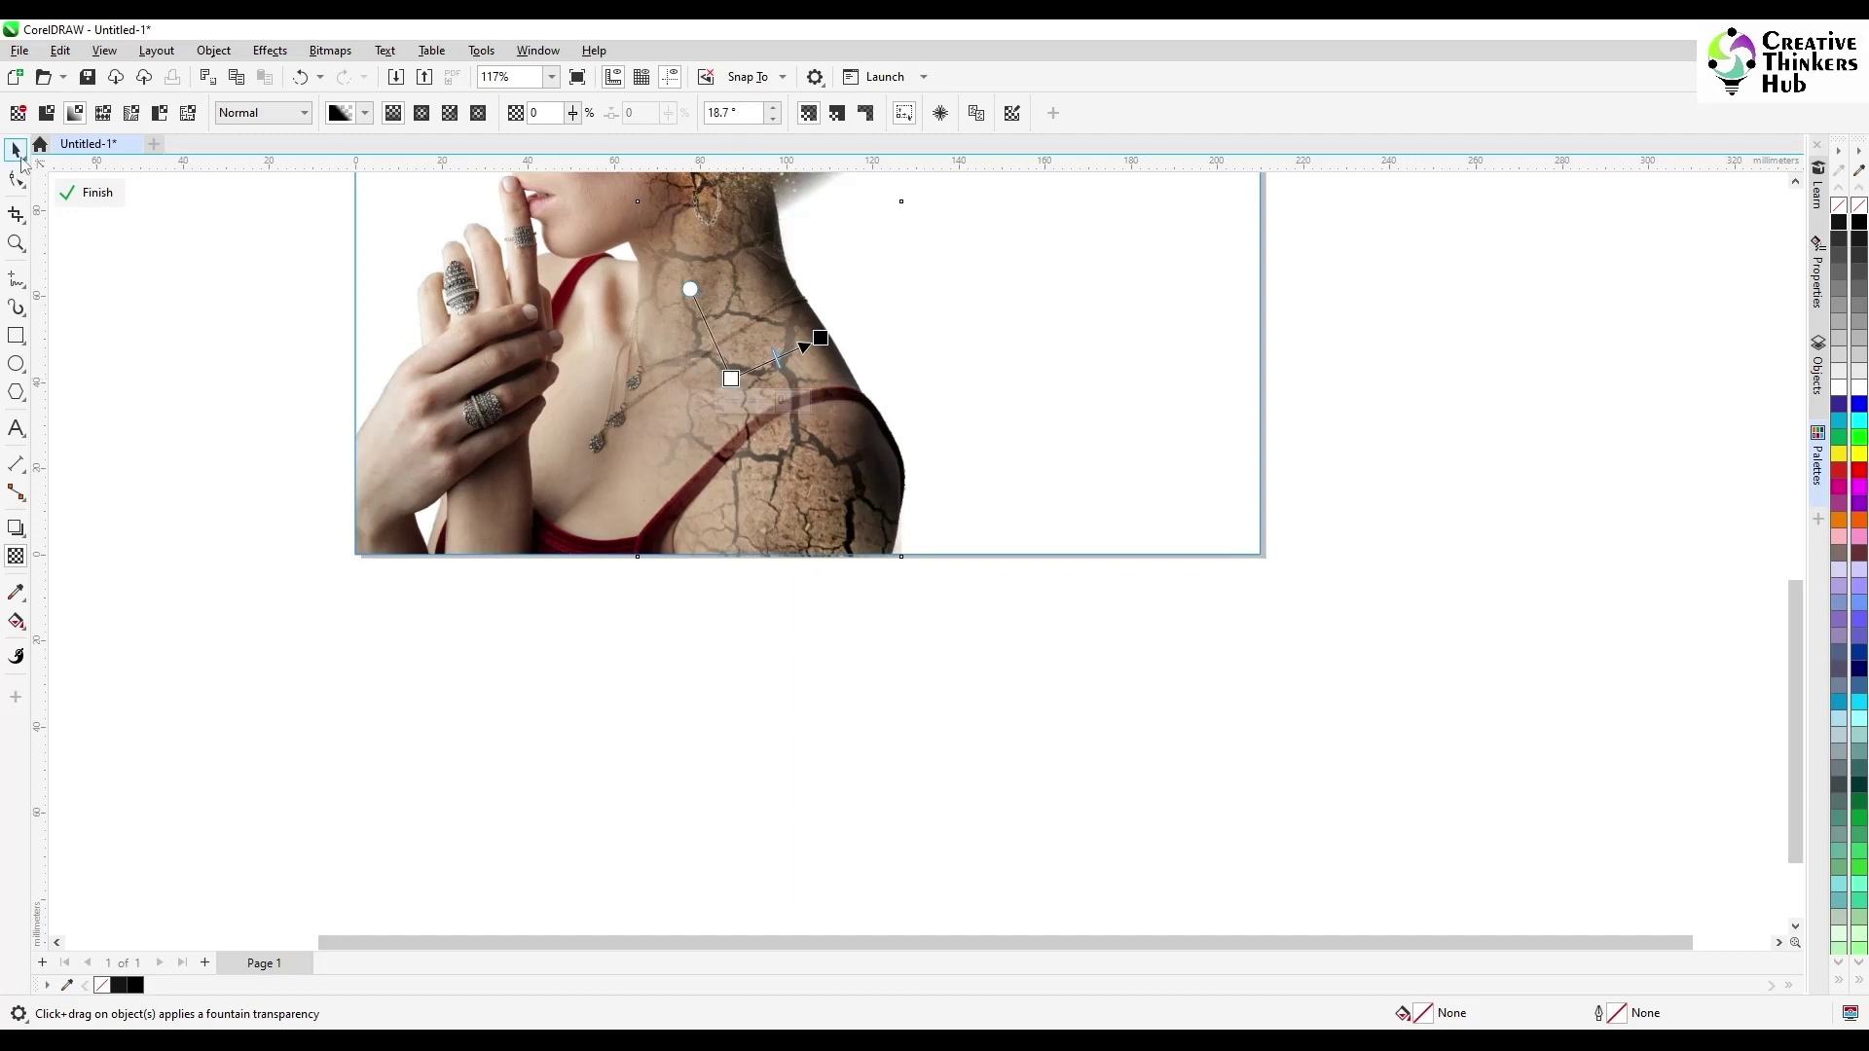
left_click(258, 114)
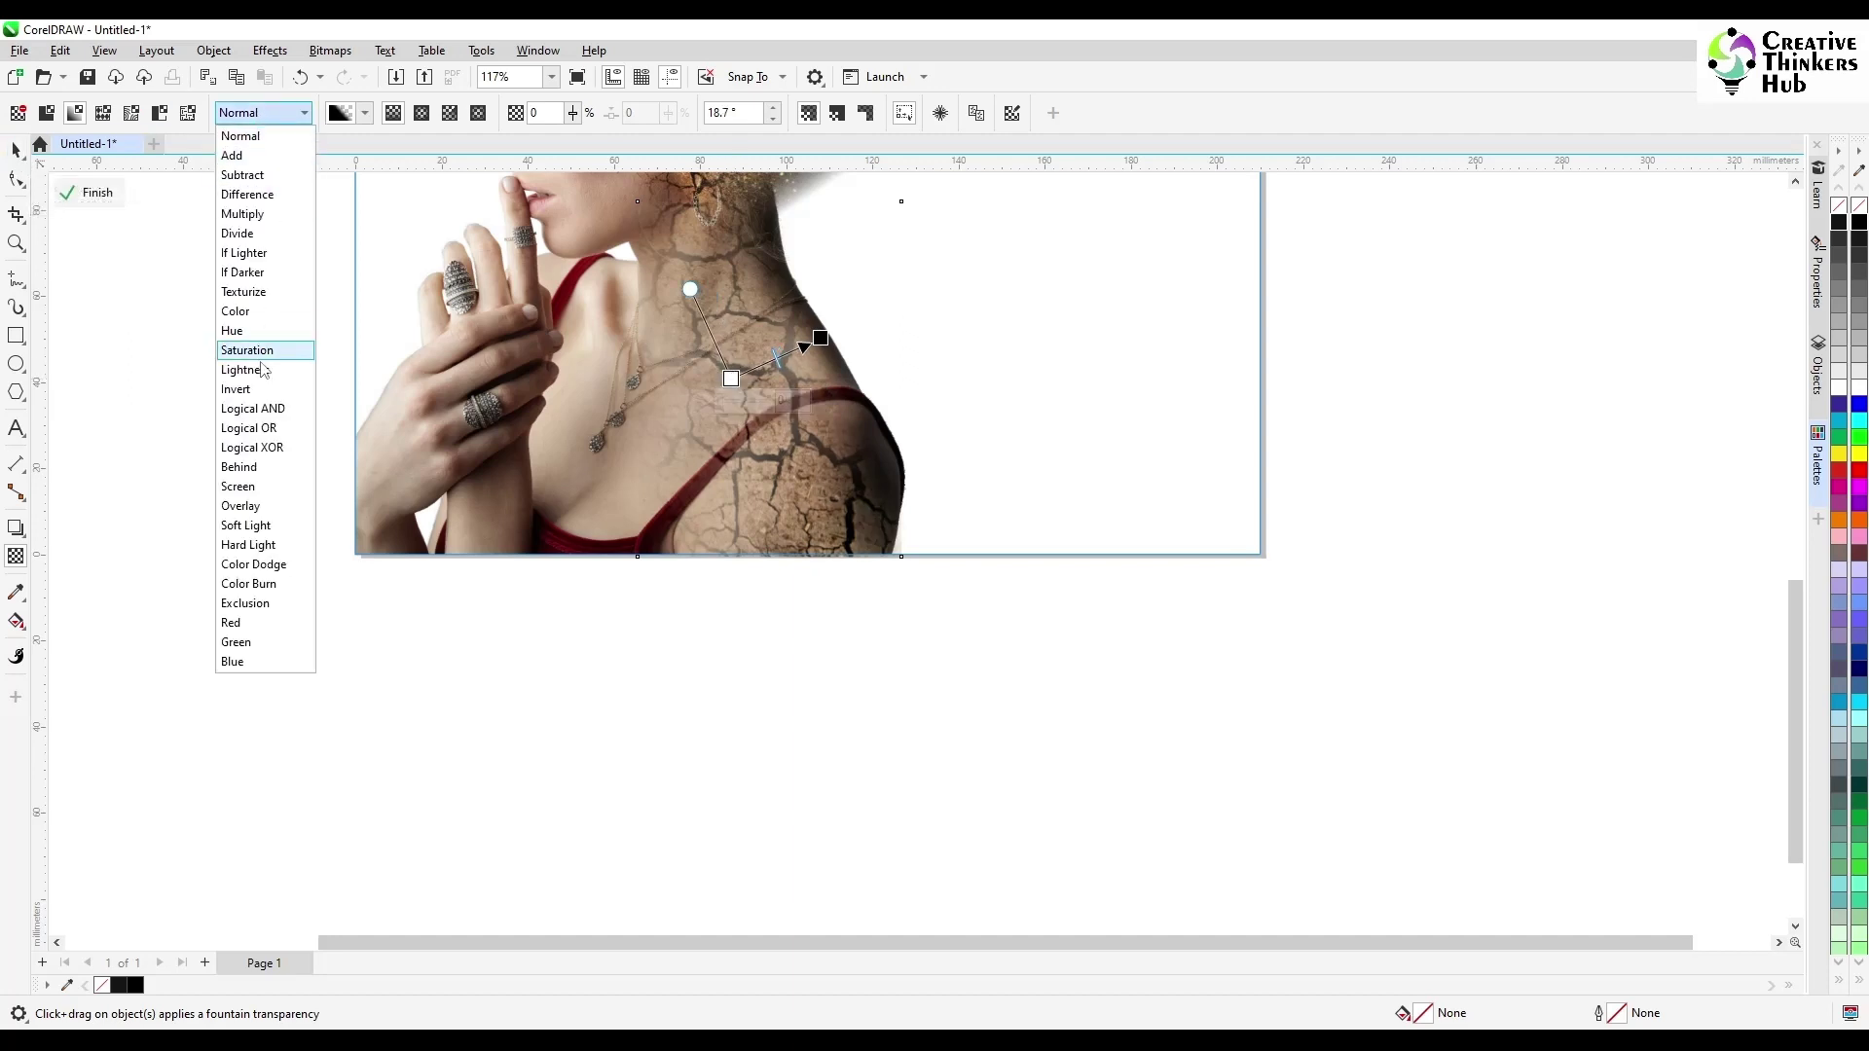
left_click(263, 512)
left_click_drag(731, 378, 780, 354)
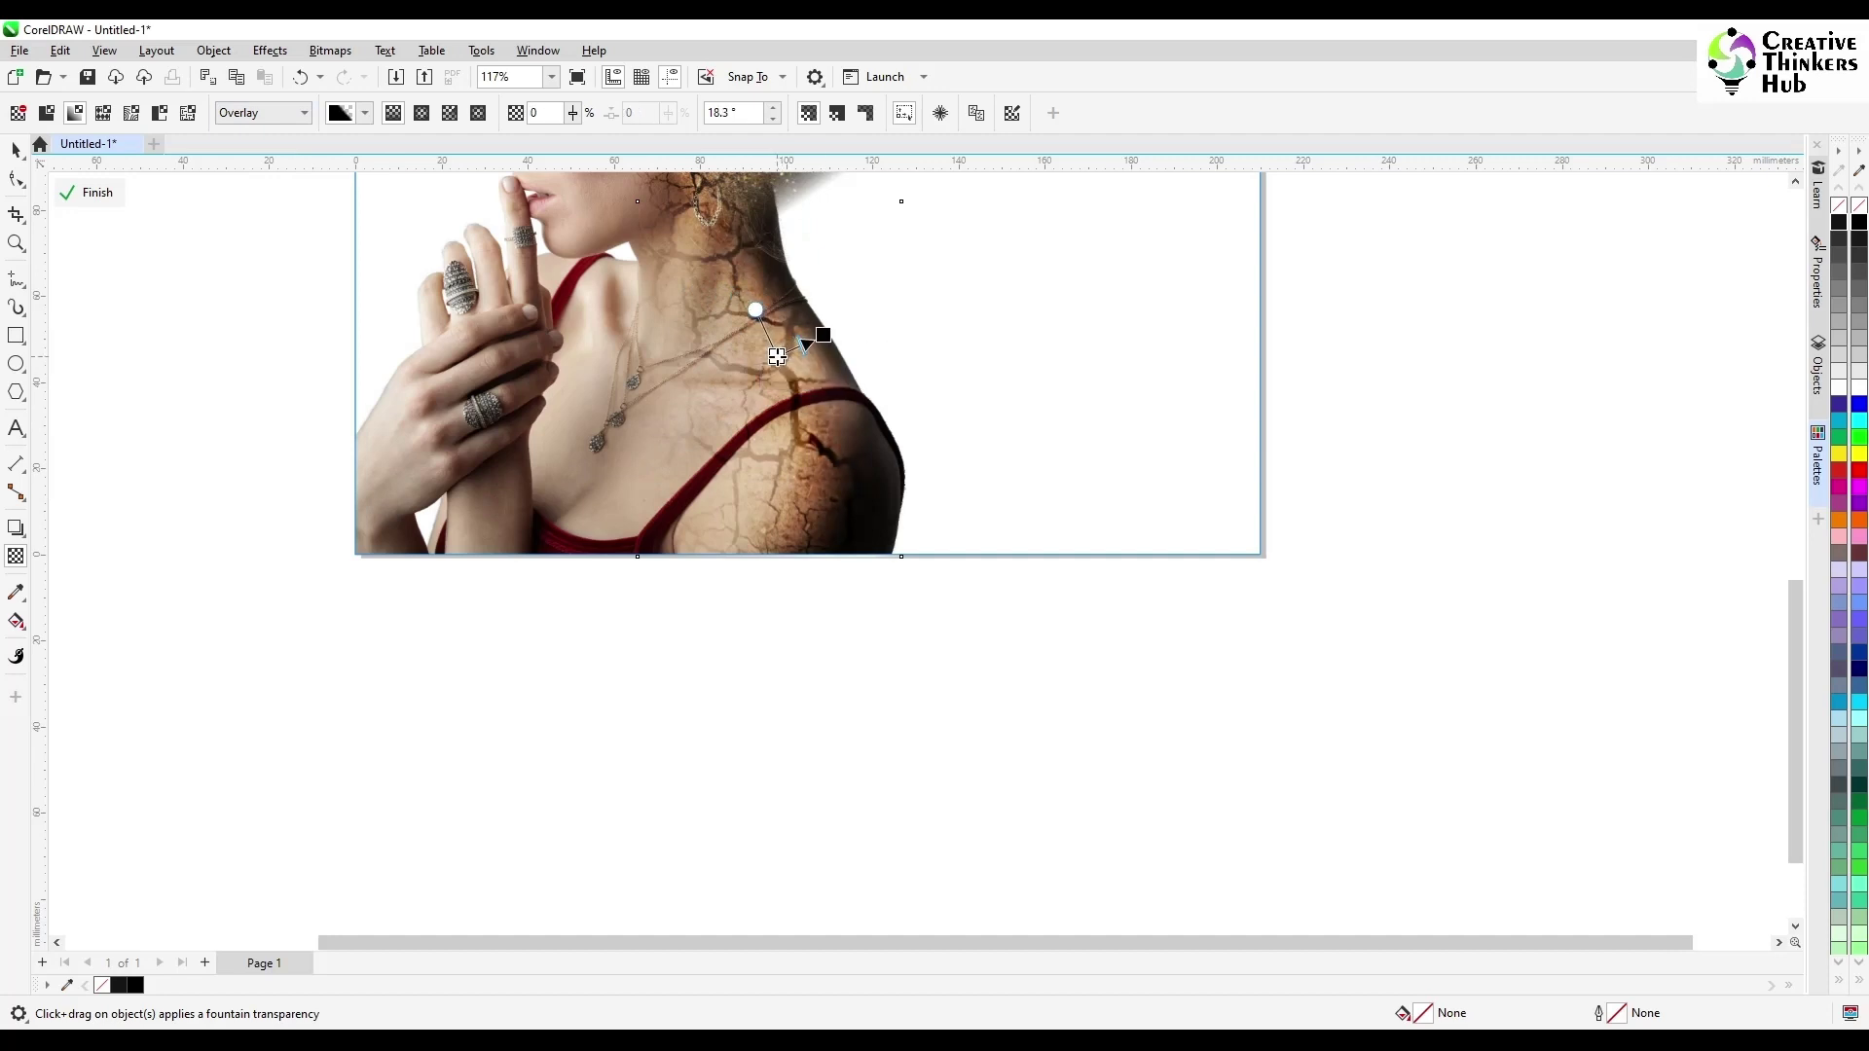
- Draw a rectangle about 116 × 112 mm over the woman's shoulder, fill it black and send it behind the other contents
left_click(16, 151)
left_click(157, 331)
key("F6")
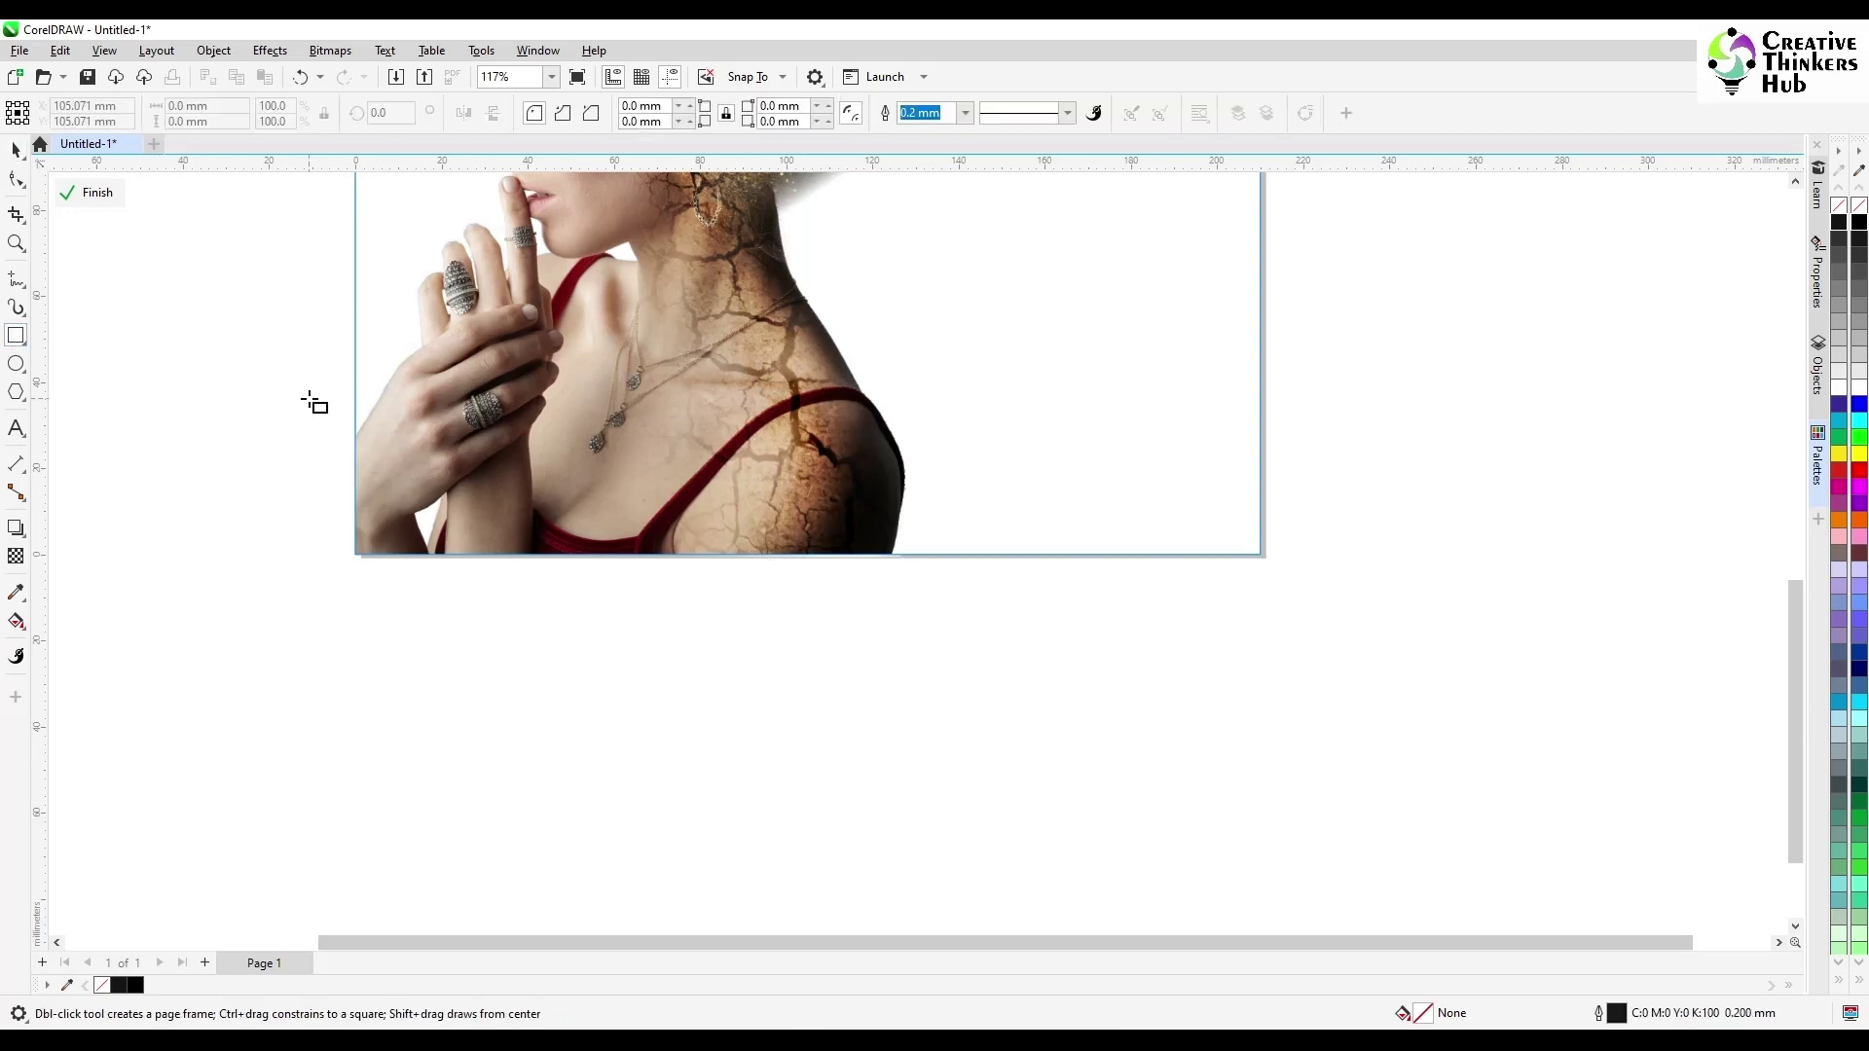
left_click_drag(1177, 677, 675, 193)
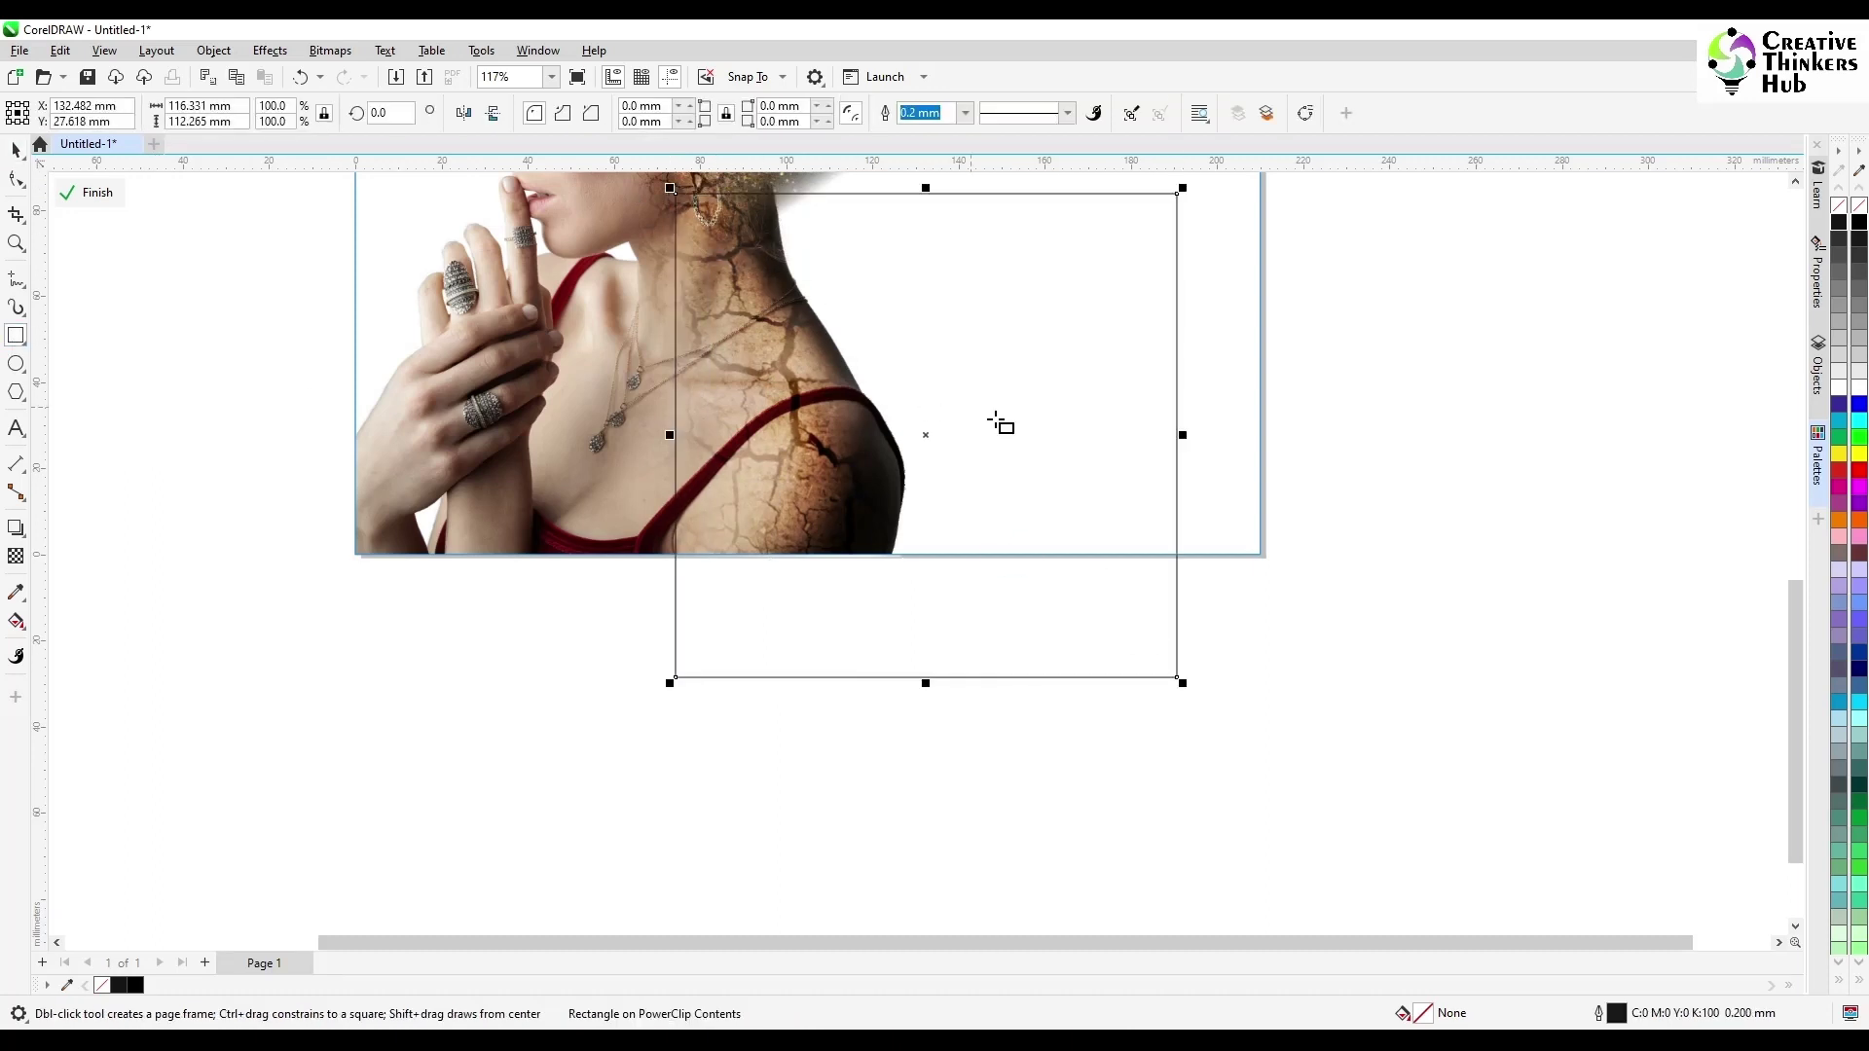
left_click(1840, 224)
key("shift+Page_Down")
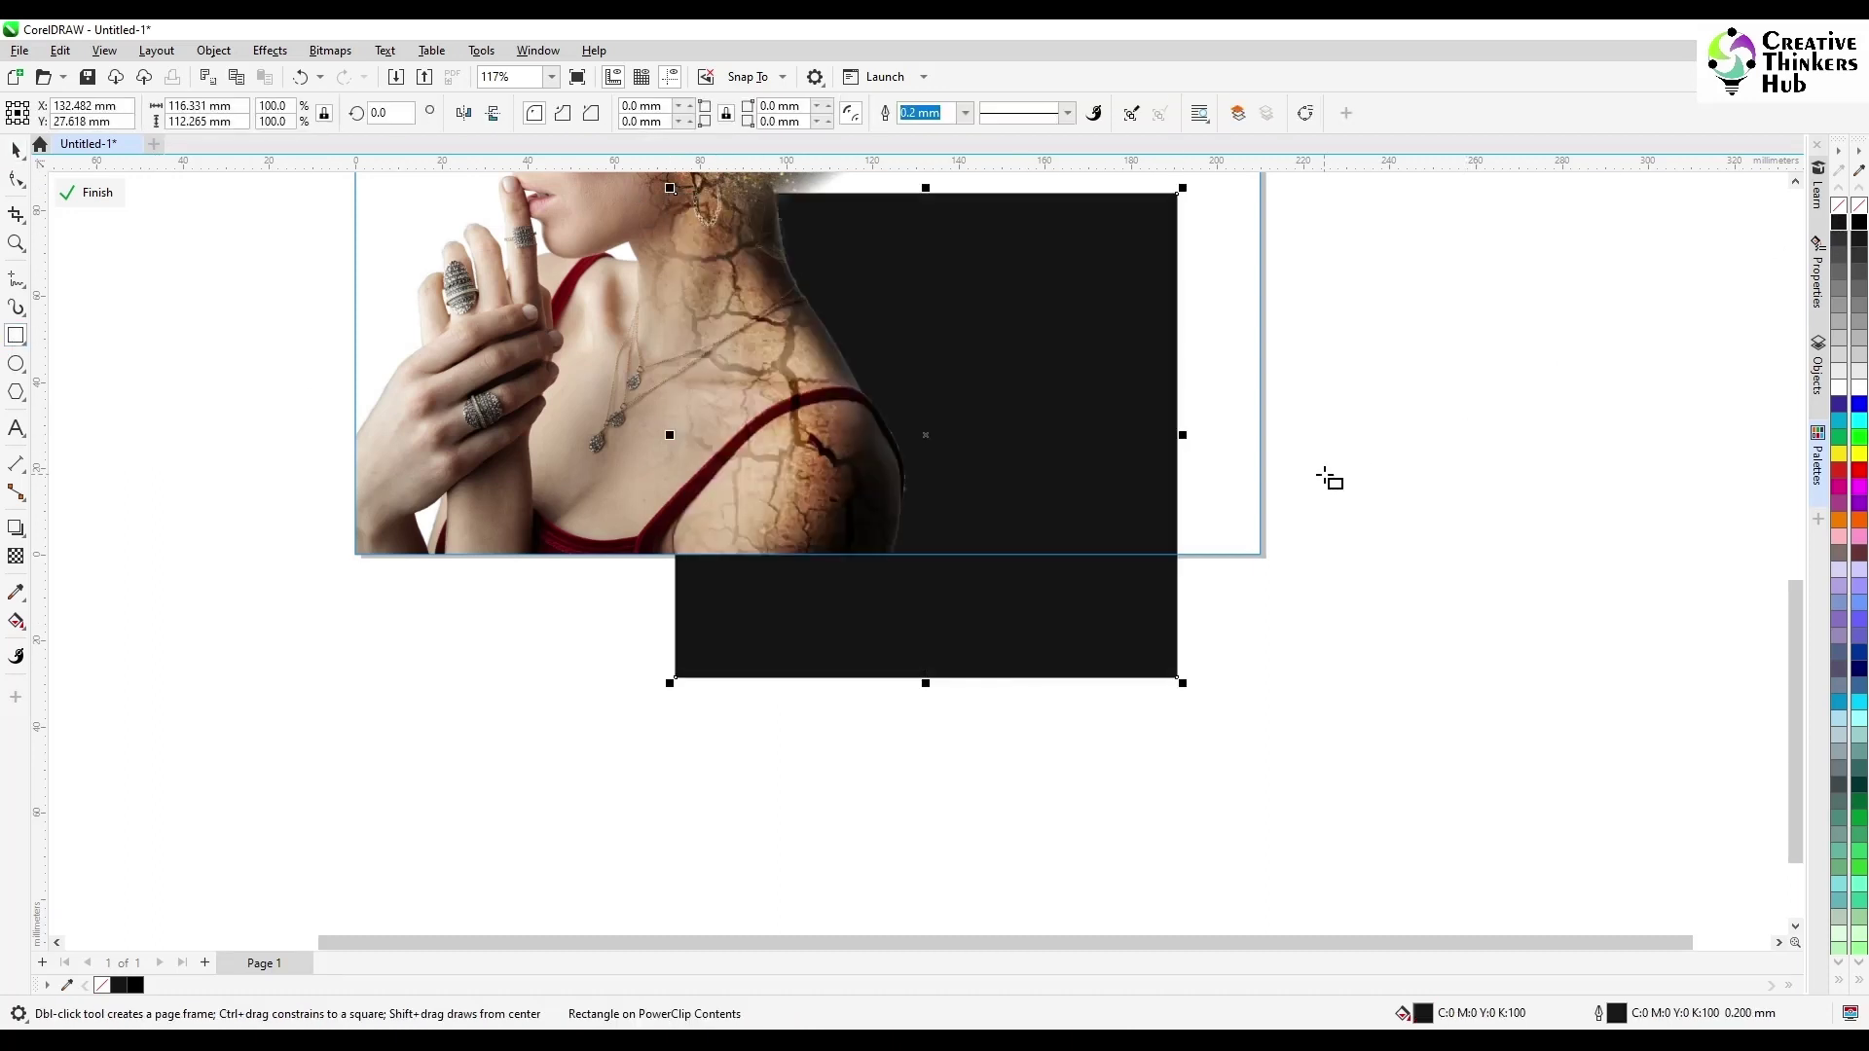
- Delete the black rectangle behind the woman's shoulder and select the woman's photo
left_click(15, 150)
left_click(851, 626)
key("Delete")
scroll(845, 623, "down", 2)
scroll(845, 616, "up", 3)
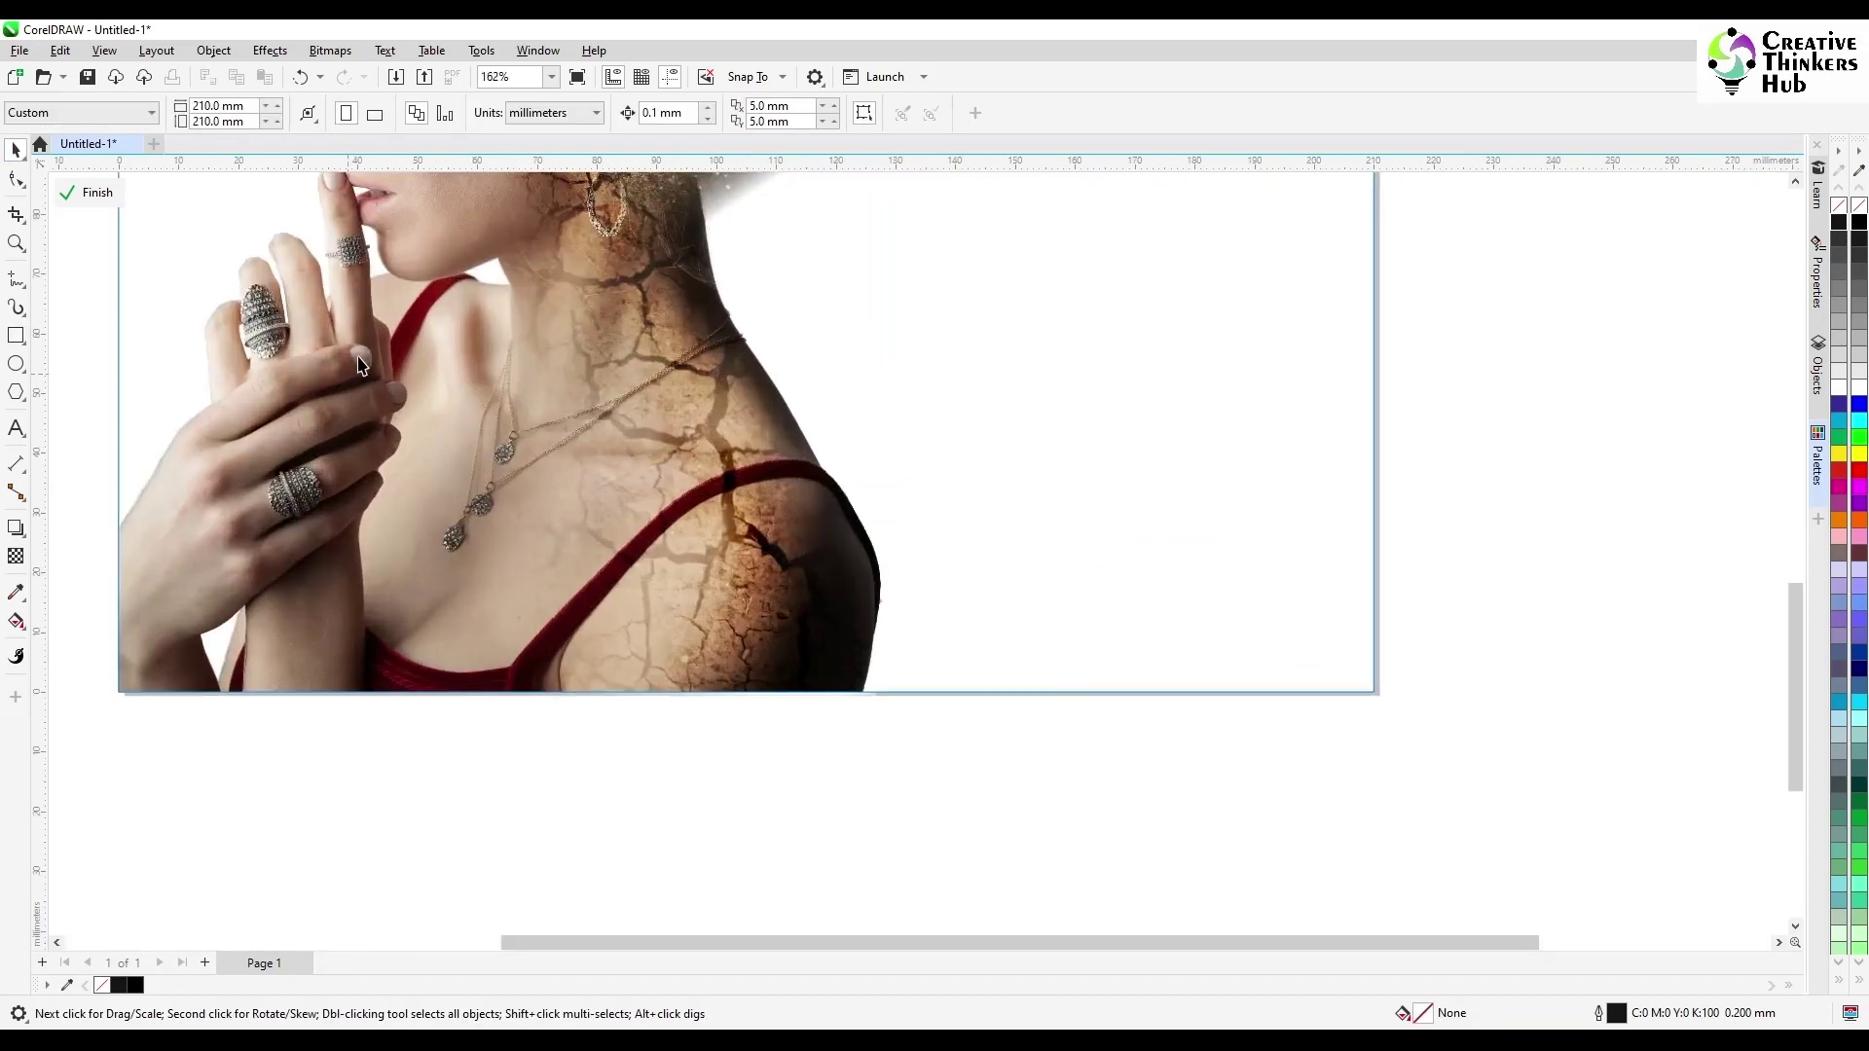
left_click(425, 689)
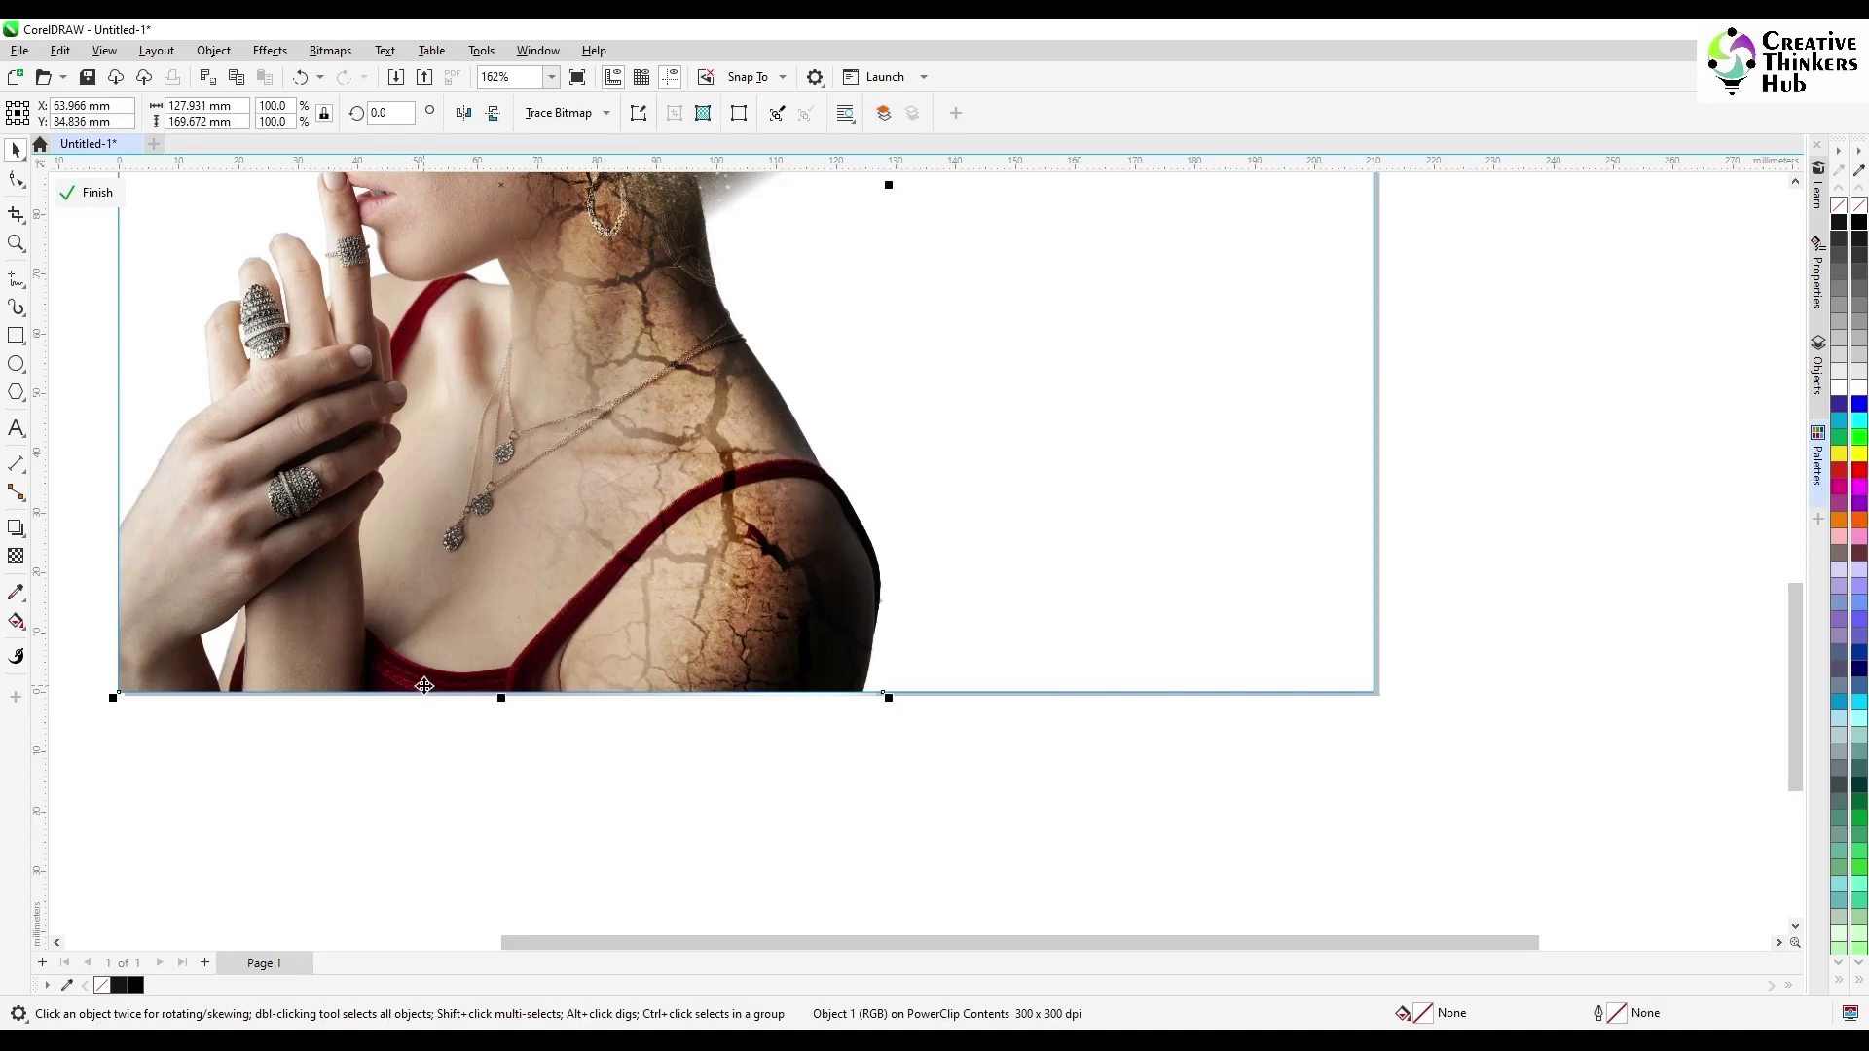
scroll(424, 686, "down", 3)
- Switch to the Assignments image folder for the splashing powder images, and browse Freepik's "sand particles" results in the browser
mouse_move(502, 1042)
left_click(501, 964)
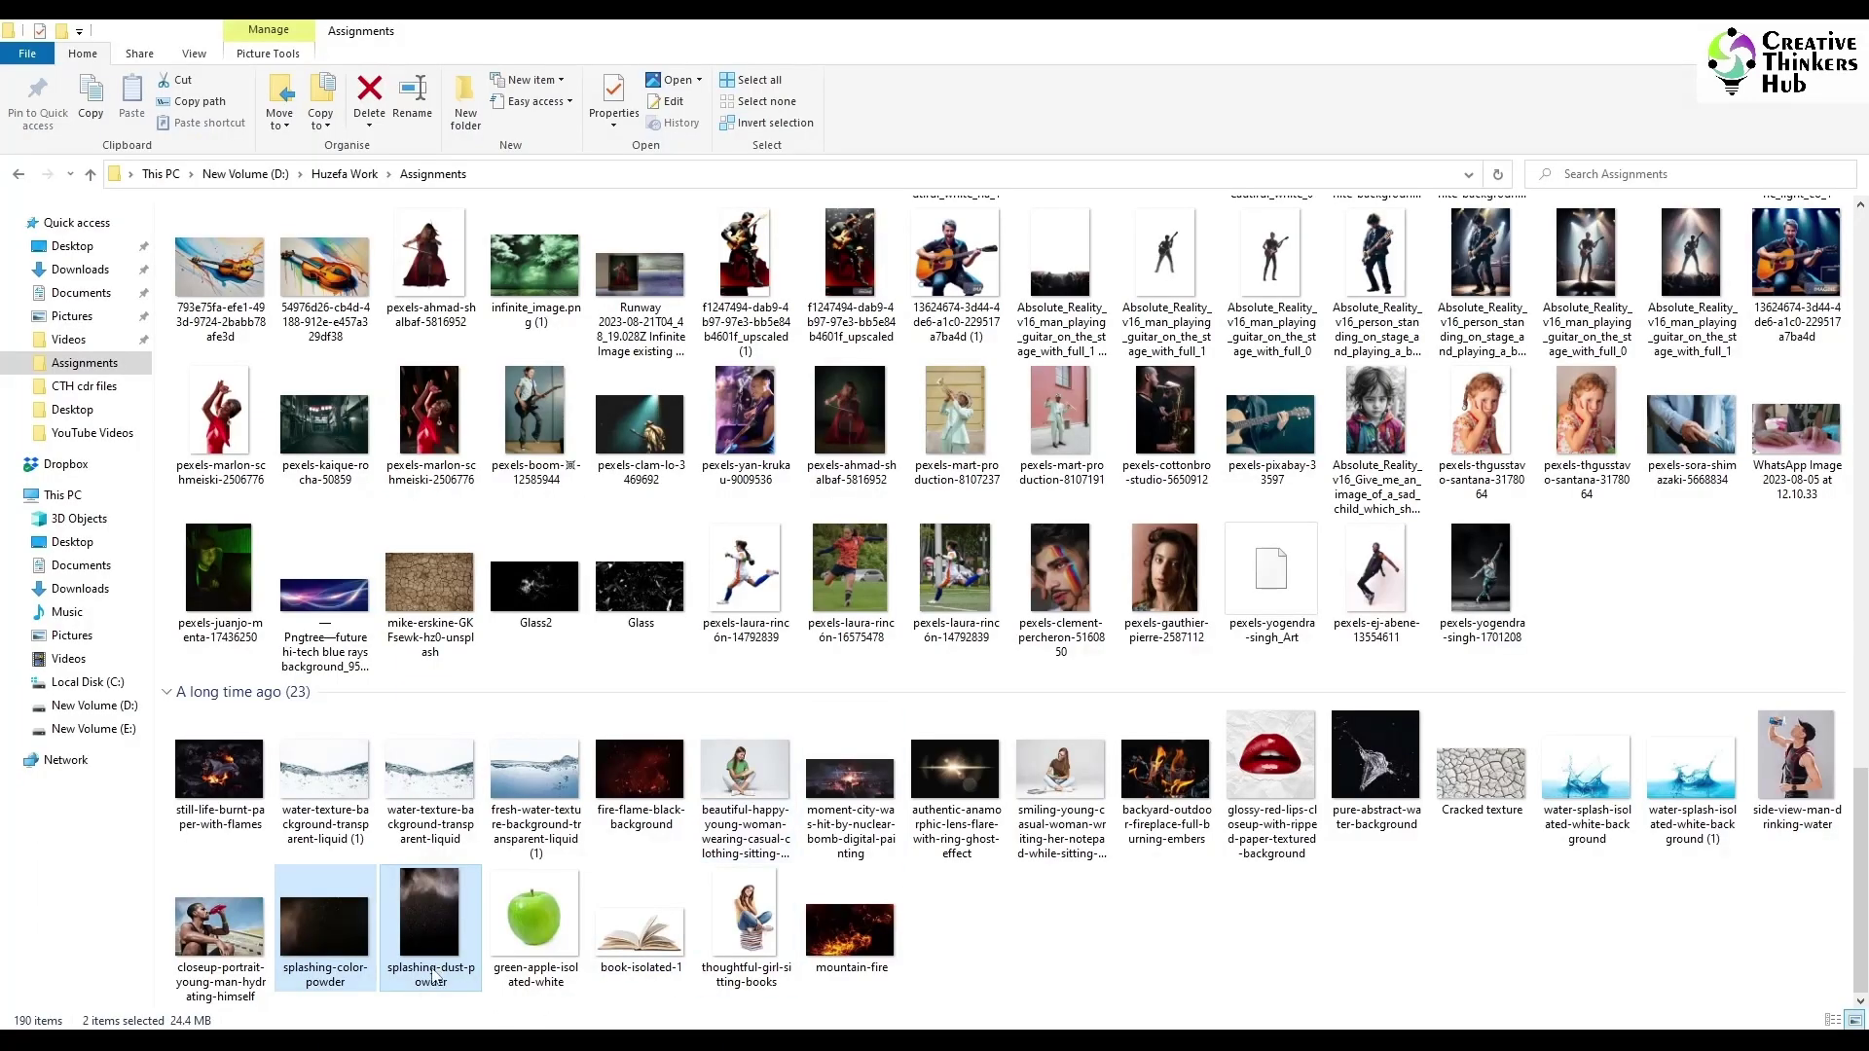
key("alt+Tab")
scroll(1231, 892, "down", 2)
scroll(1235, 687, "up", 10)
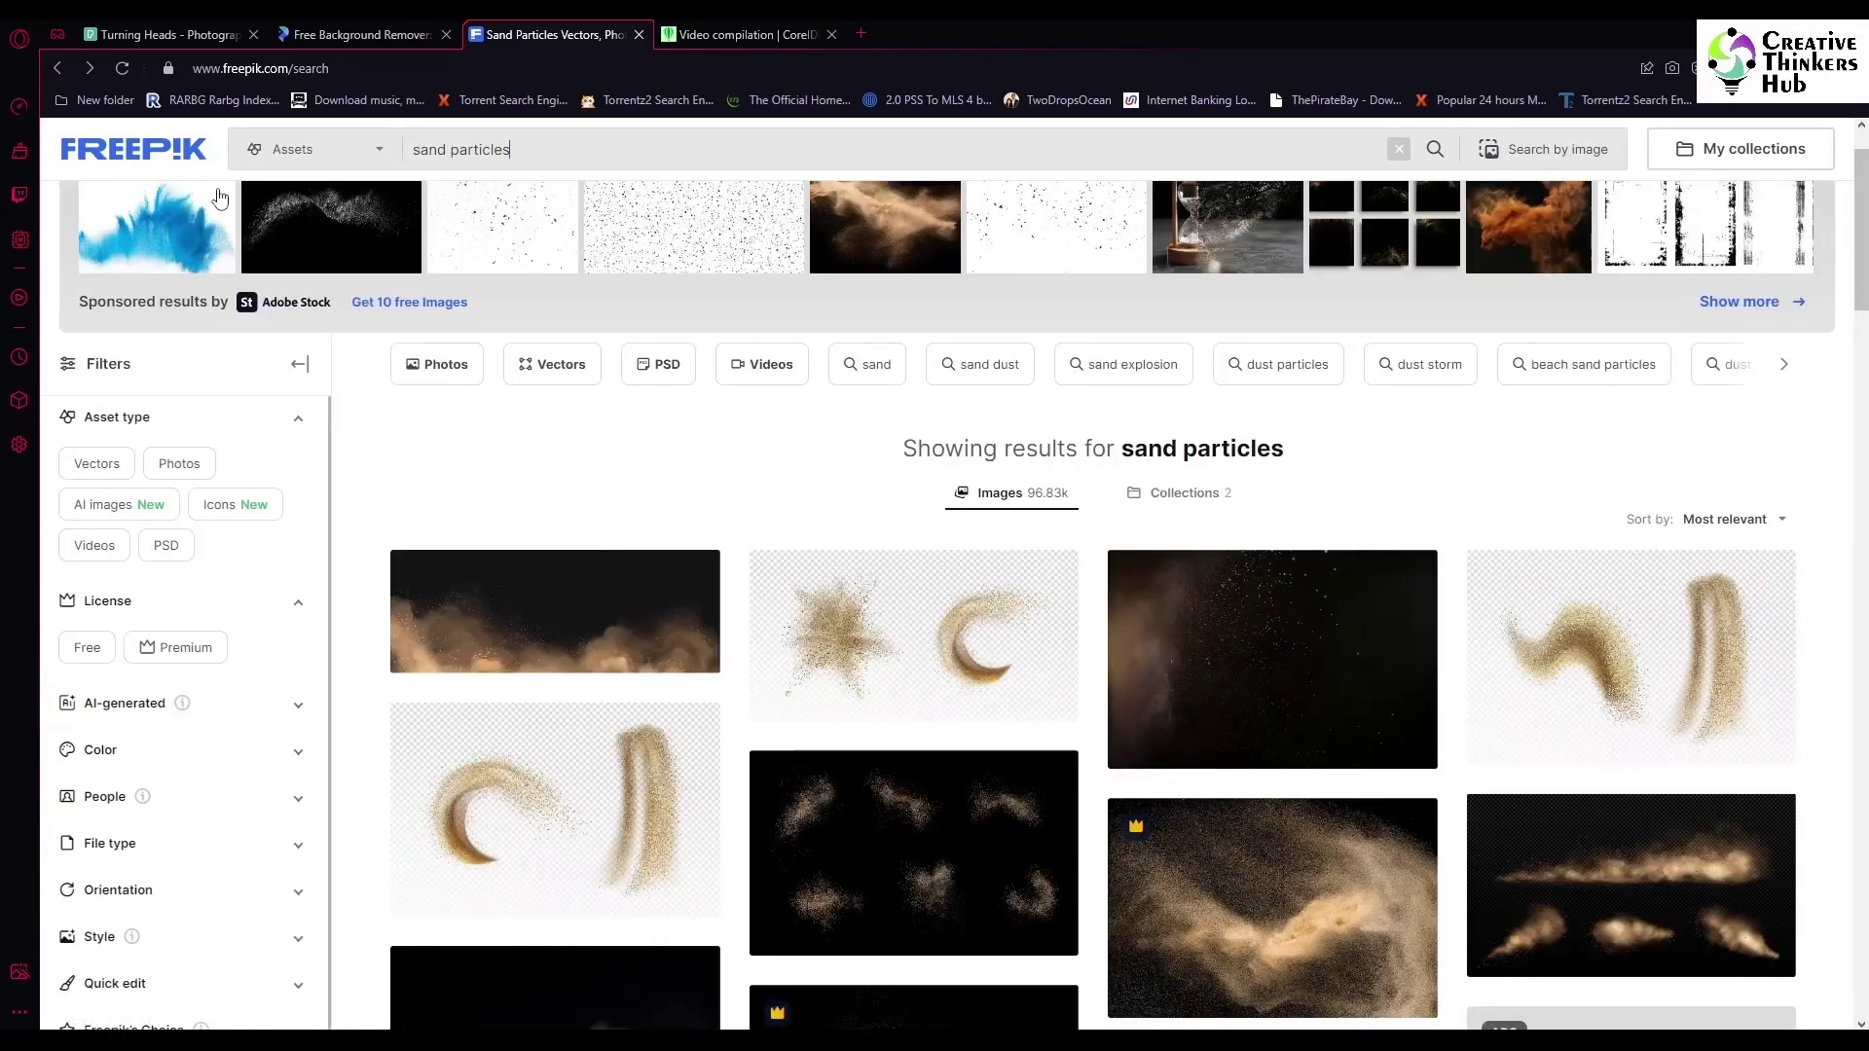
- Bring splashing-color-powder and splashing-dust-powder from the image folder into the clipped contents and move the colour powder image aside
key("alt+Tab")
left_click_drag(440, 953, 920, 609)
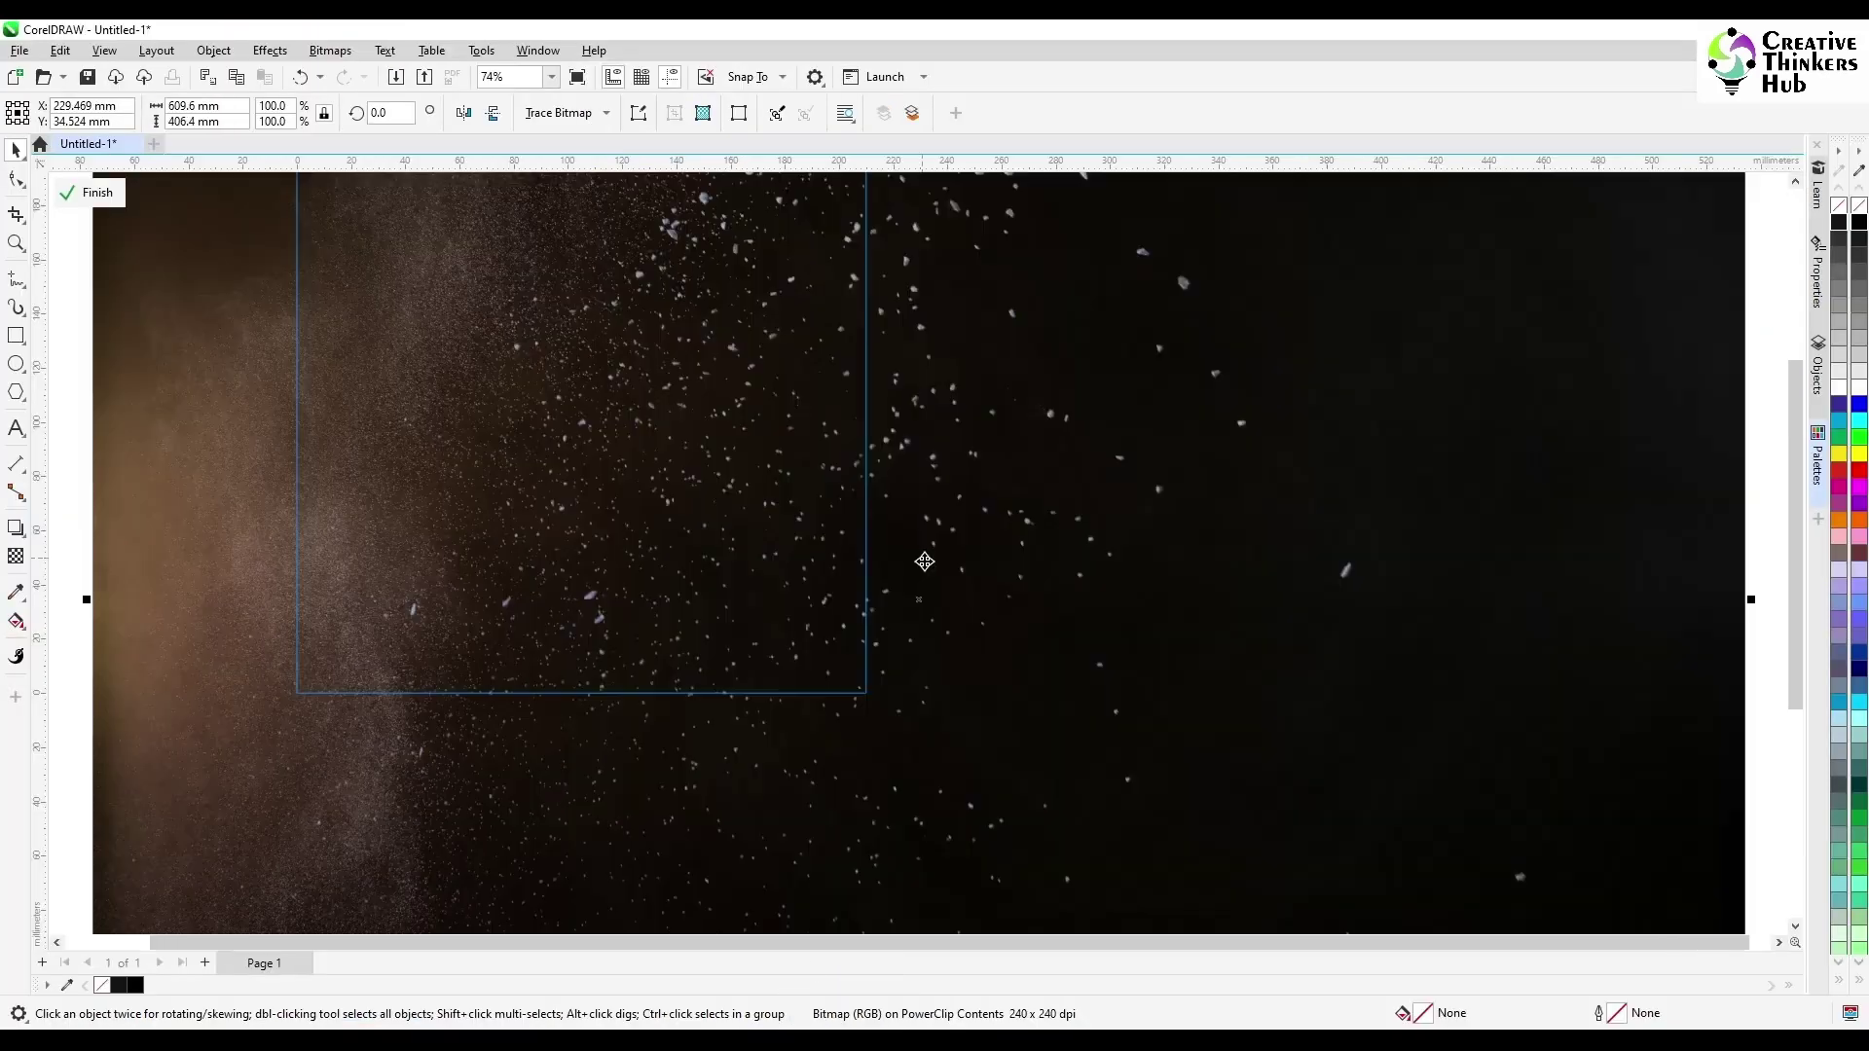
scroll(926, 561, "down", 2)
left_click_drag(1013, 656, 1443, 593)
- Rotate the splashing dust powder image by 90°
left_click(381, 113)
type("90")
key("Return")
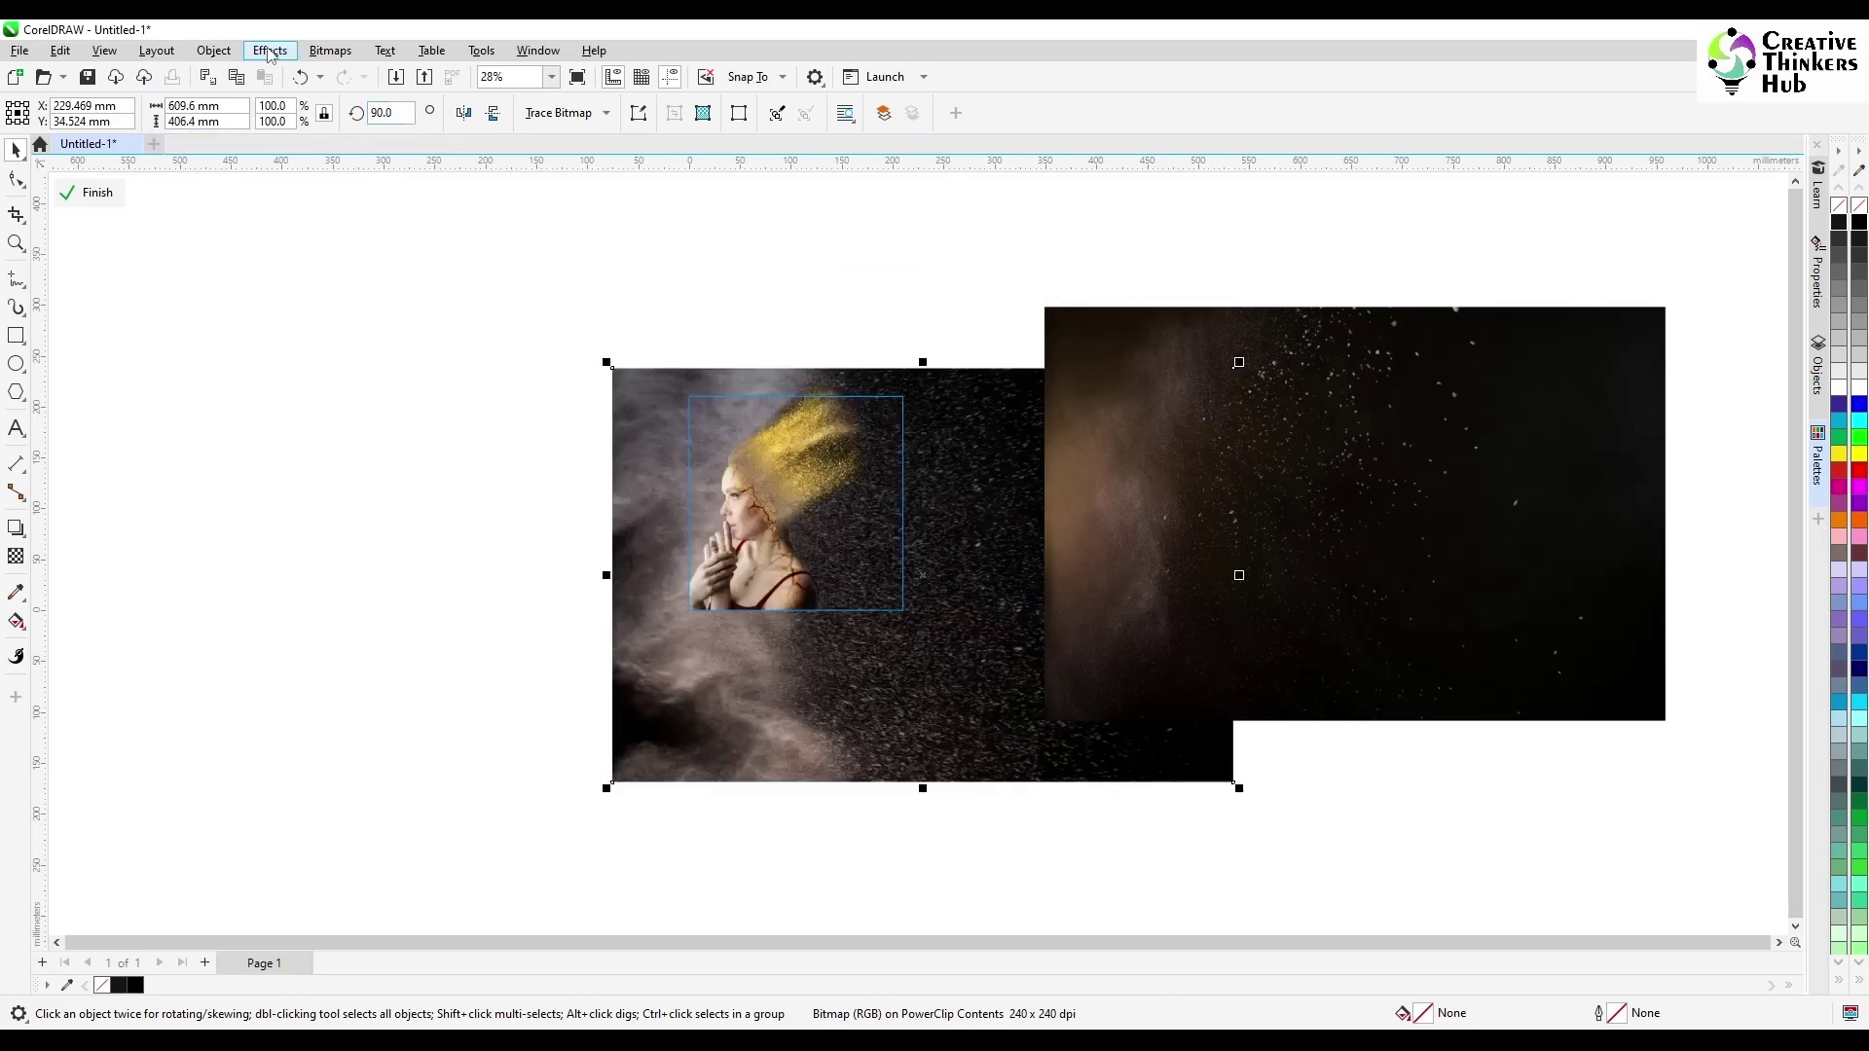
- Set the dust powder image's height to 210 mm, line it up behind the woman and narrow it to about 247 mm
type("210")
key("Return")
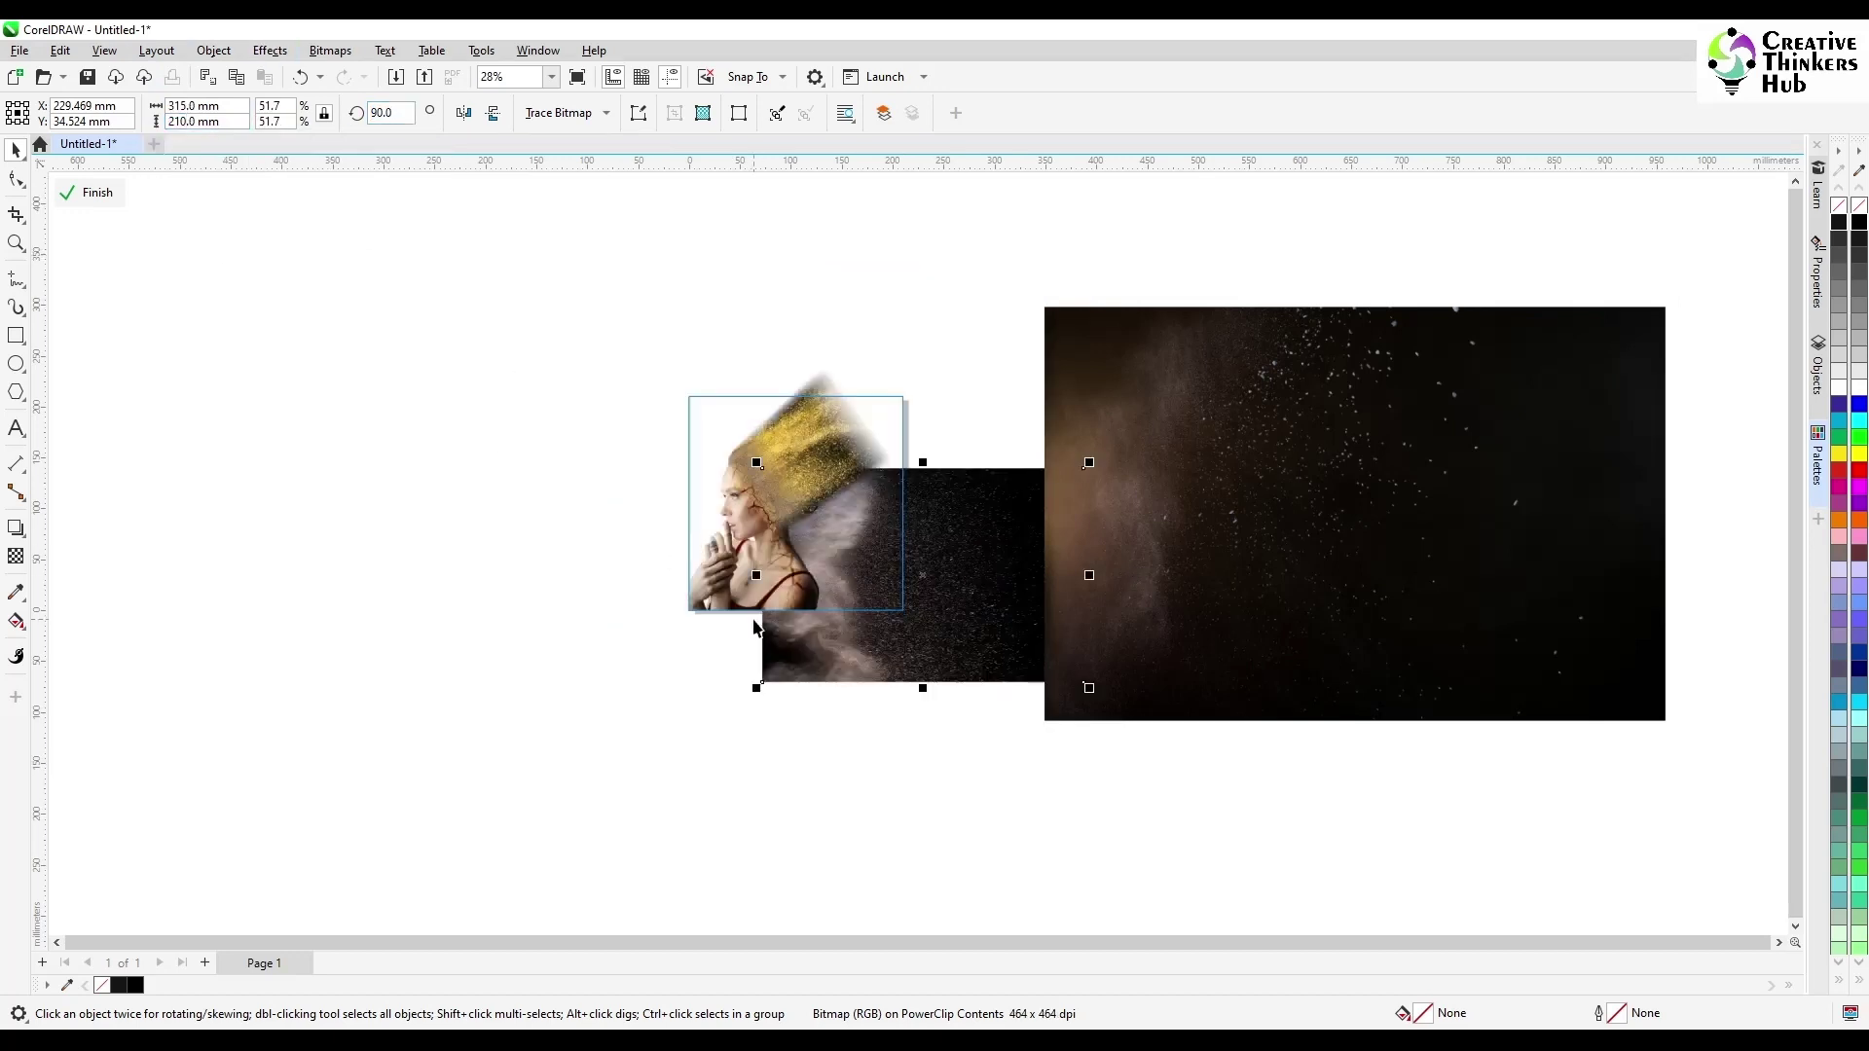
left_click_drag(756, 628, 757, 556)
left_click_drag(929, 562, 909, 567)
left_click_drag(1070, 503, 1025, 516)
left_click_drag(892, 543, 906, 543)
left_click_drag(1038, 503, 1015, 513)
left_click(928, 648)
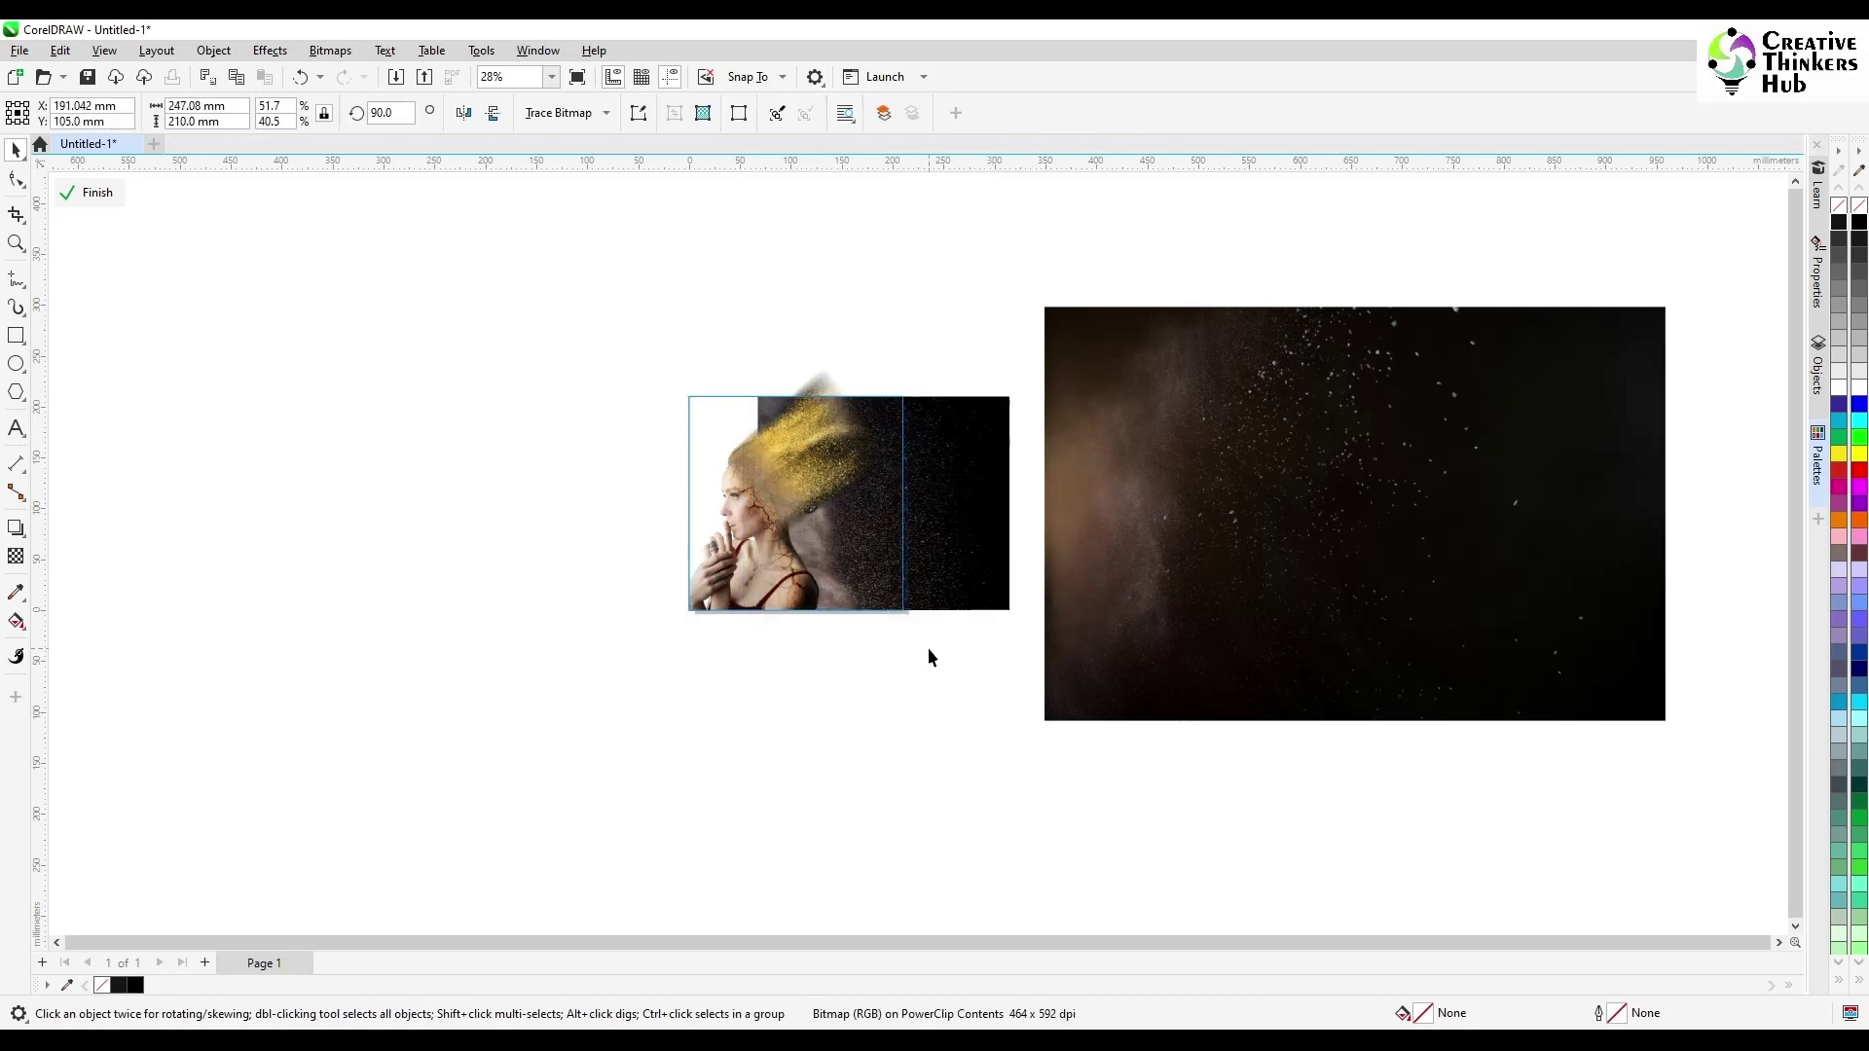
- Apply a diagonal fountain transparency that fades the dust image's upper-left corner near the golden hair
left_click(1144, 589)
scroll(945, 526, "up", 1)
left_click(946, 523)
left_click(17, 561)
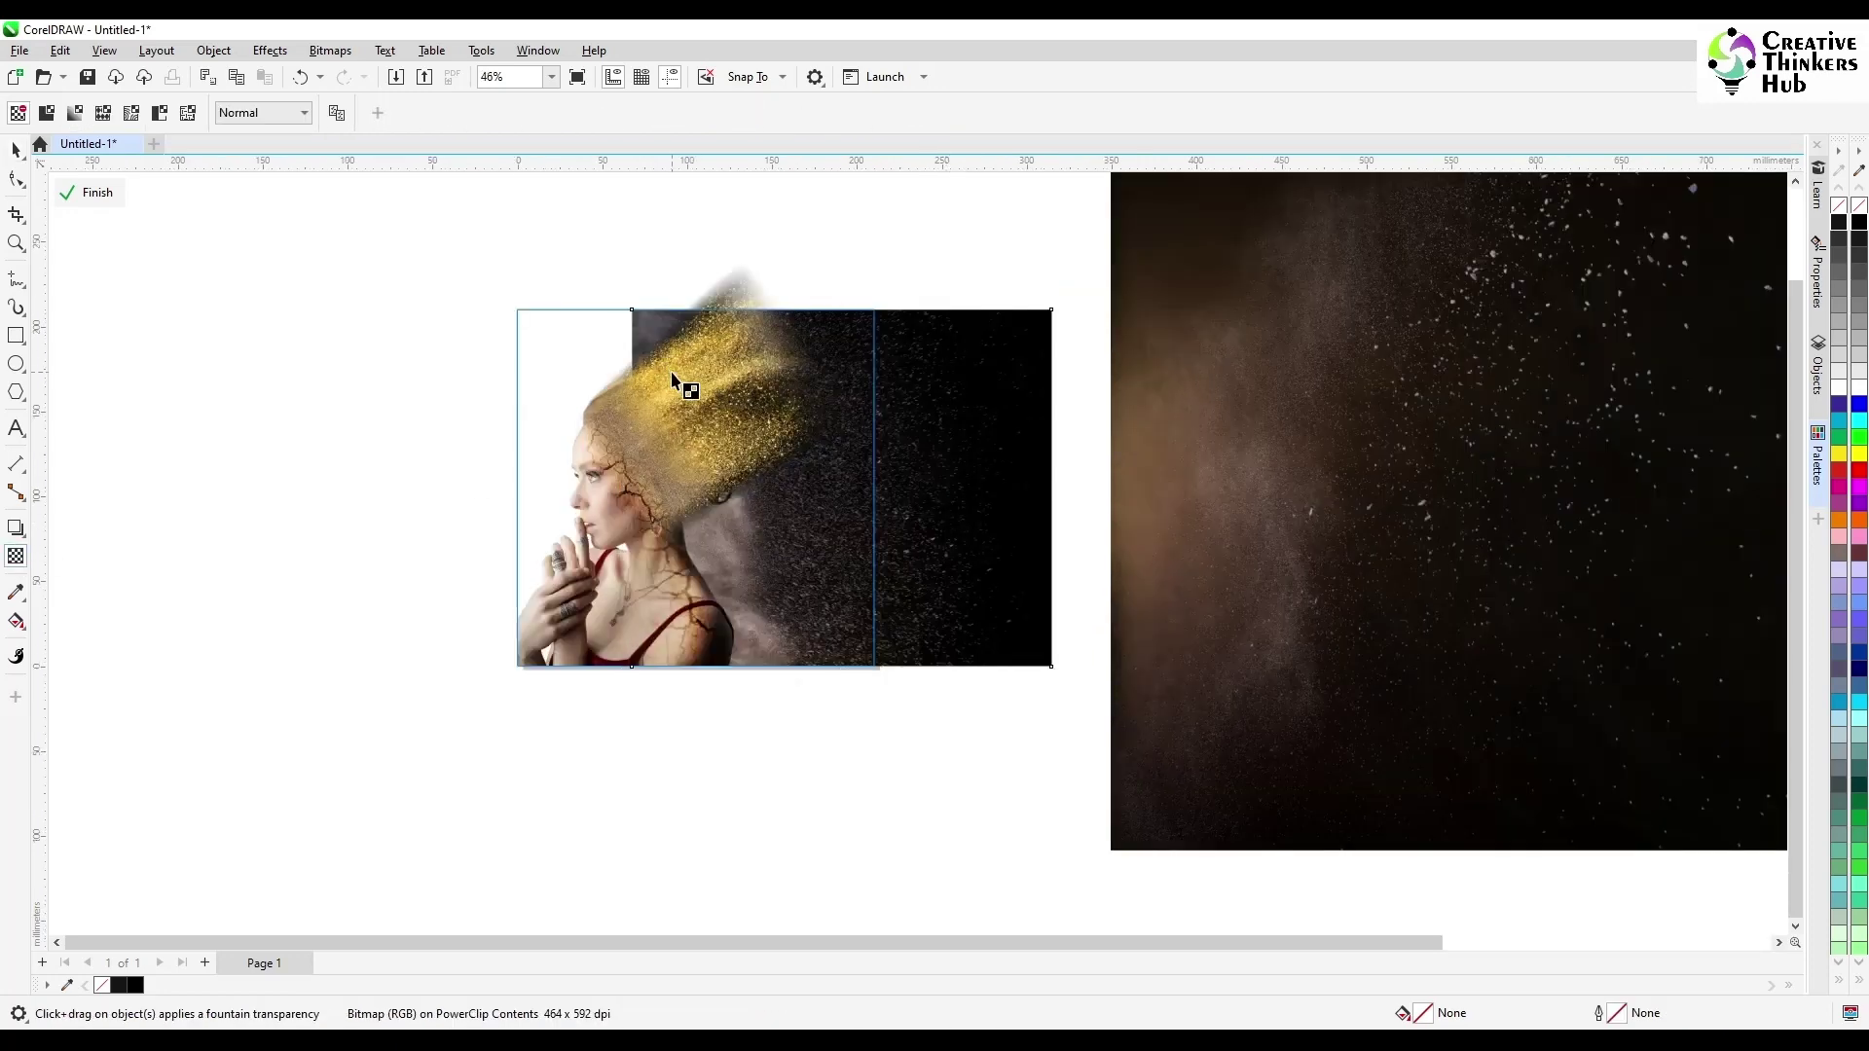
left_click_drag(683, 378, 633, 337)
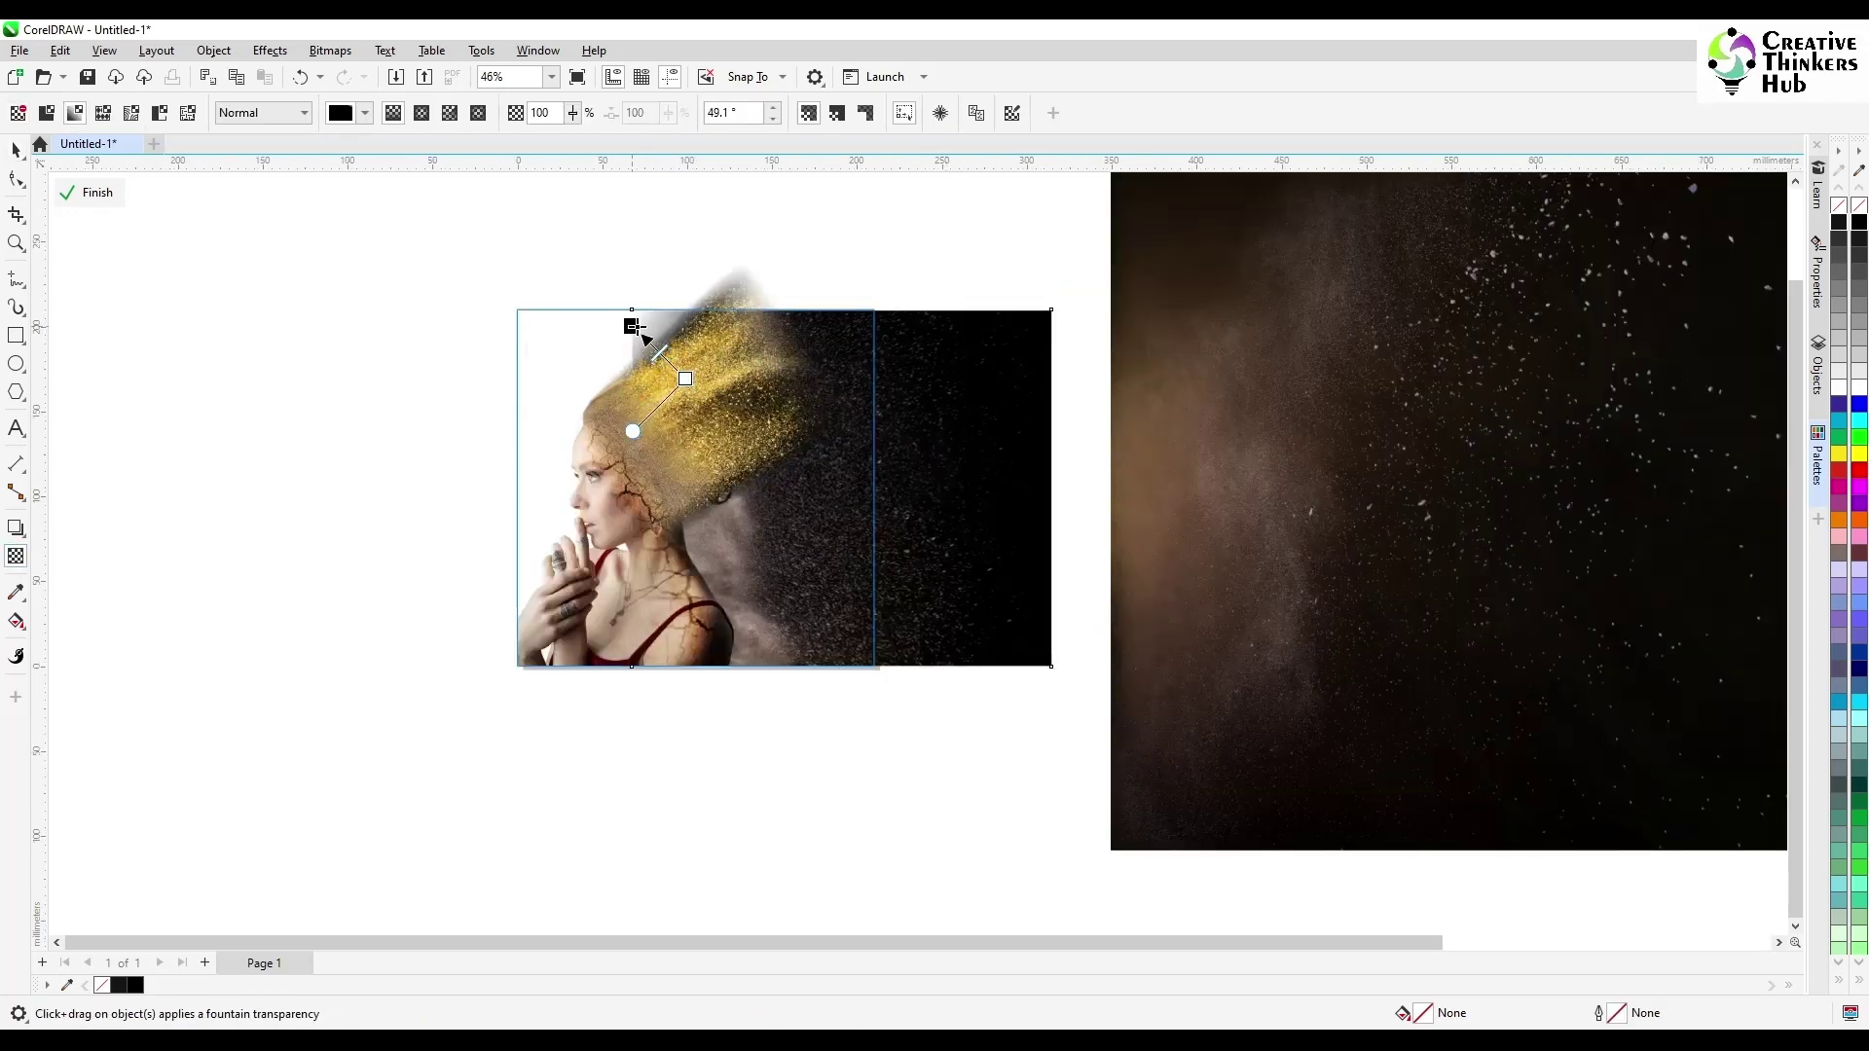
key("space")
- Scale the colour powder image to 210 mm high and align it over the dust powder image
left_click(1340, 588)
scroll(1336, 594, "down", 2)
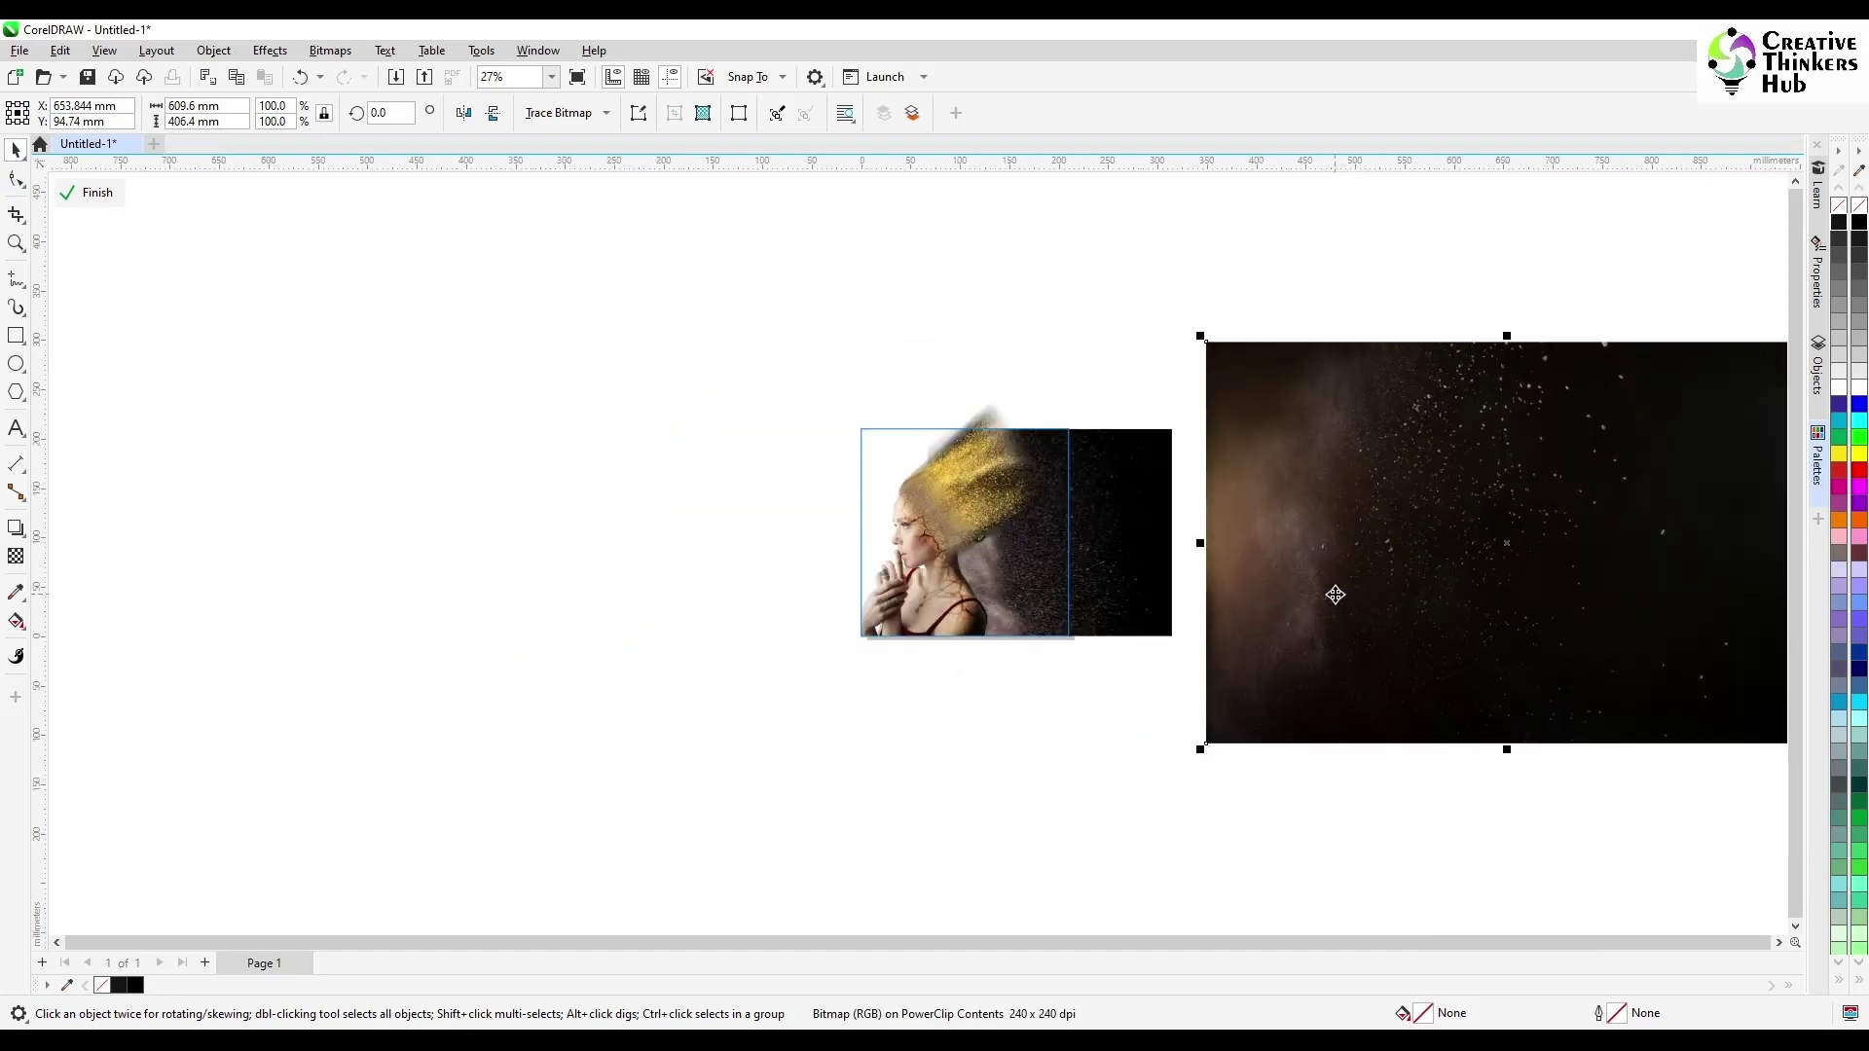
type("210")
key("Return")
left_click_drag(1527, 555, 1110, 598)
left_click(1048, 607, "shift")
left_click(1218, 551)
scroll(1218, 551, "up", 2)
- Try the Multiply merge mode on the colour powder image
key("space")
left_click(263, 112)
left_click(251, 217)
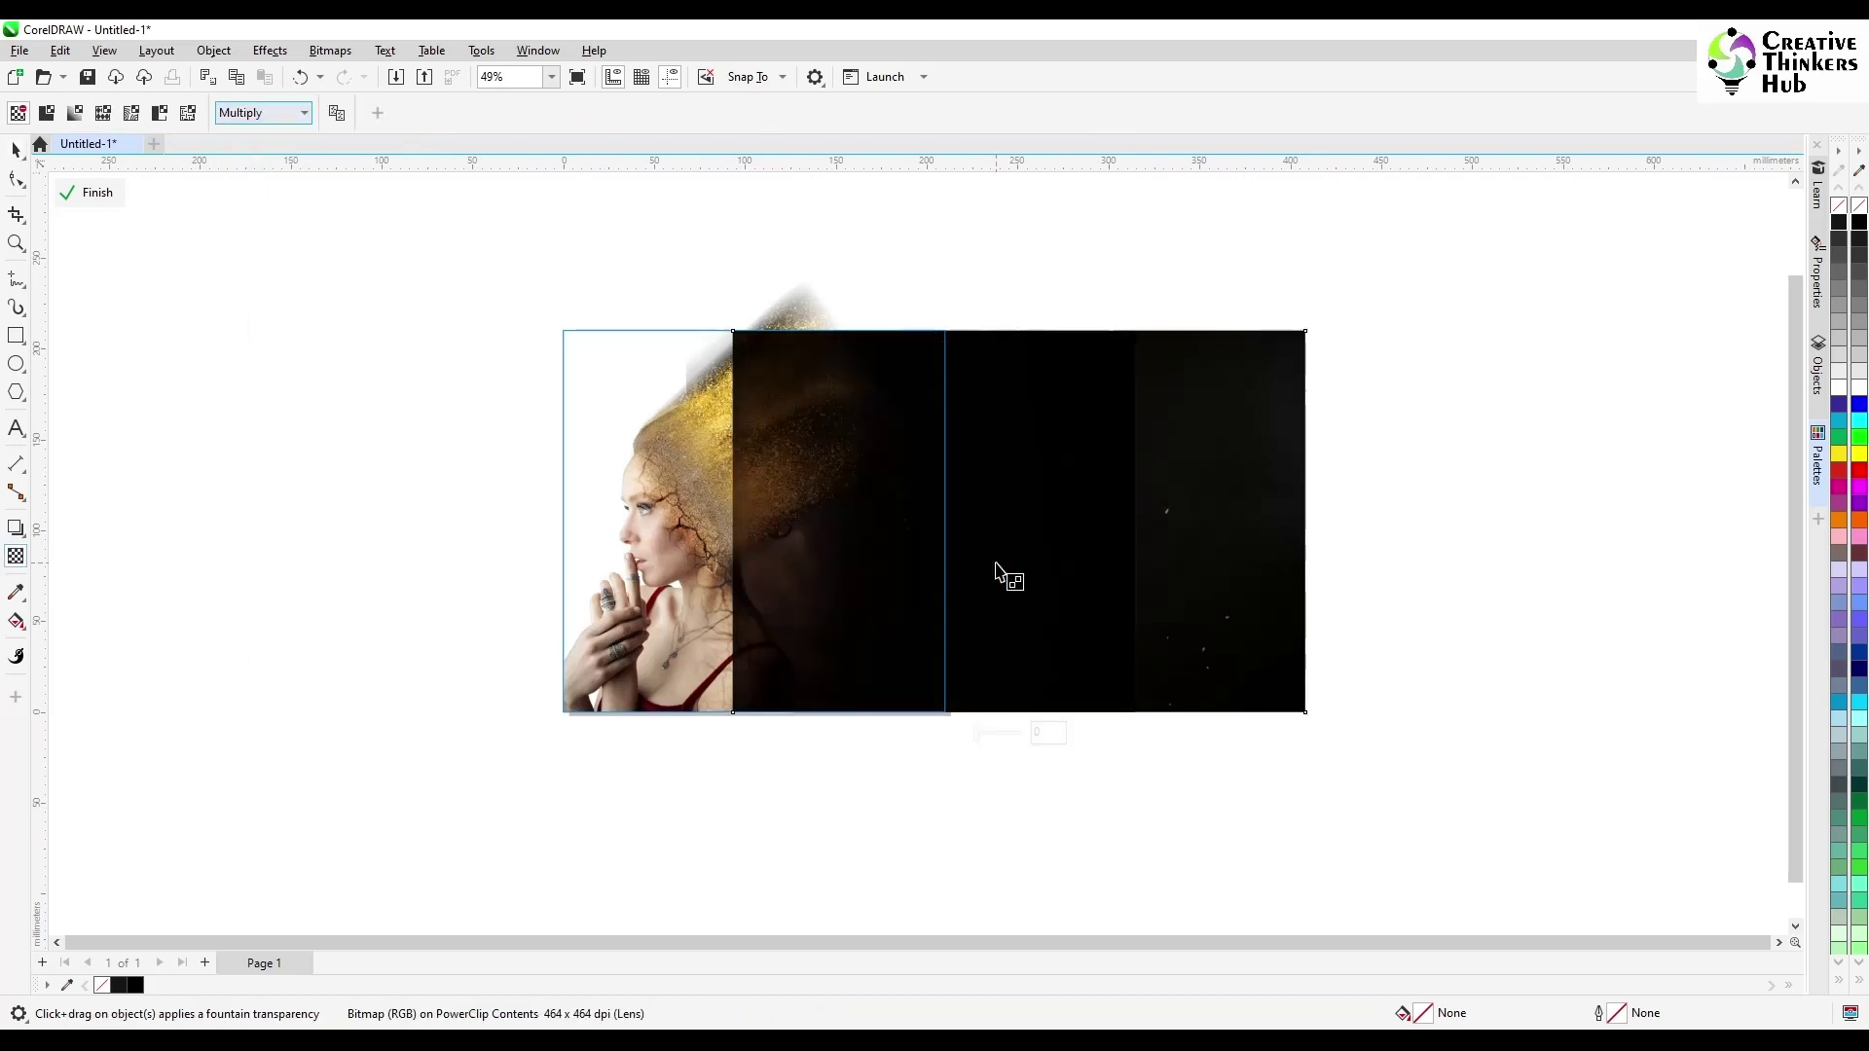
- Change the colour powder image's merge mode to Add
left_click(15, 150)
mouse_move(1206, 526)
left_mouse_down()
mouse_move(1185, 526)
mouse_move(1223, 523)
mouse_move(1197, 558)
left_mouse_up()
key("space")
left_click(263, 112)
left_click(261, 143)
key("space")
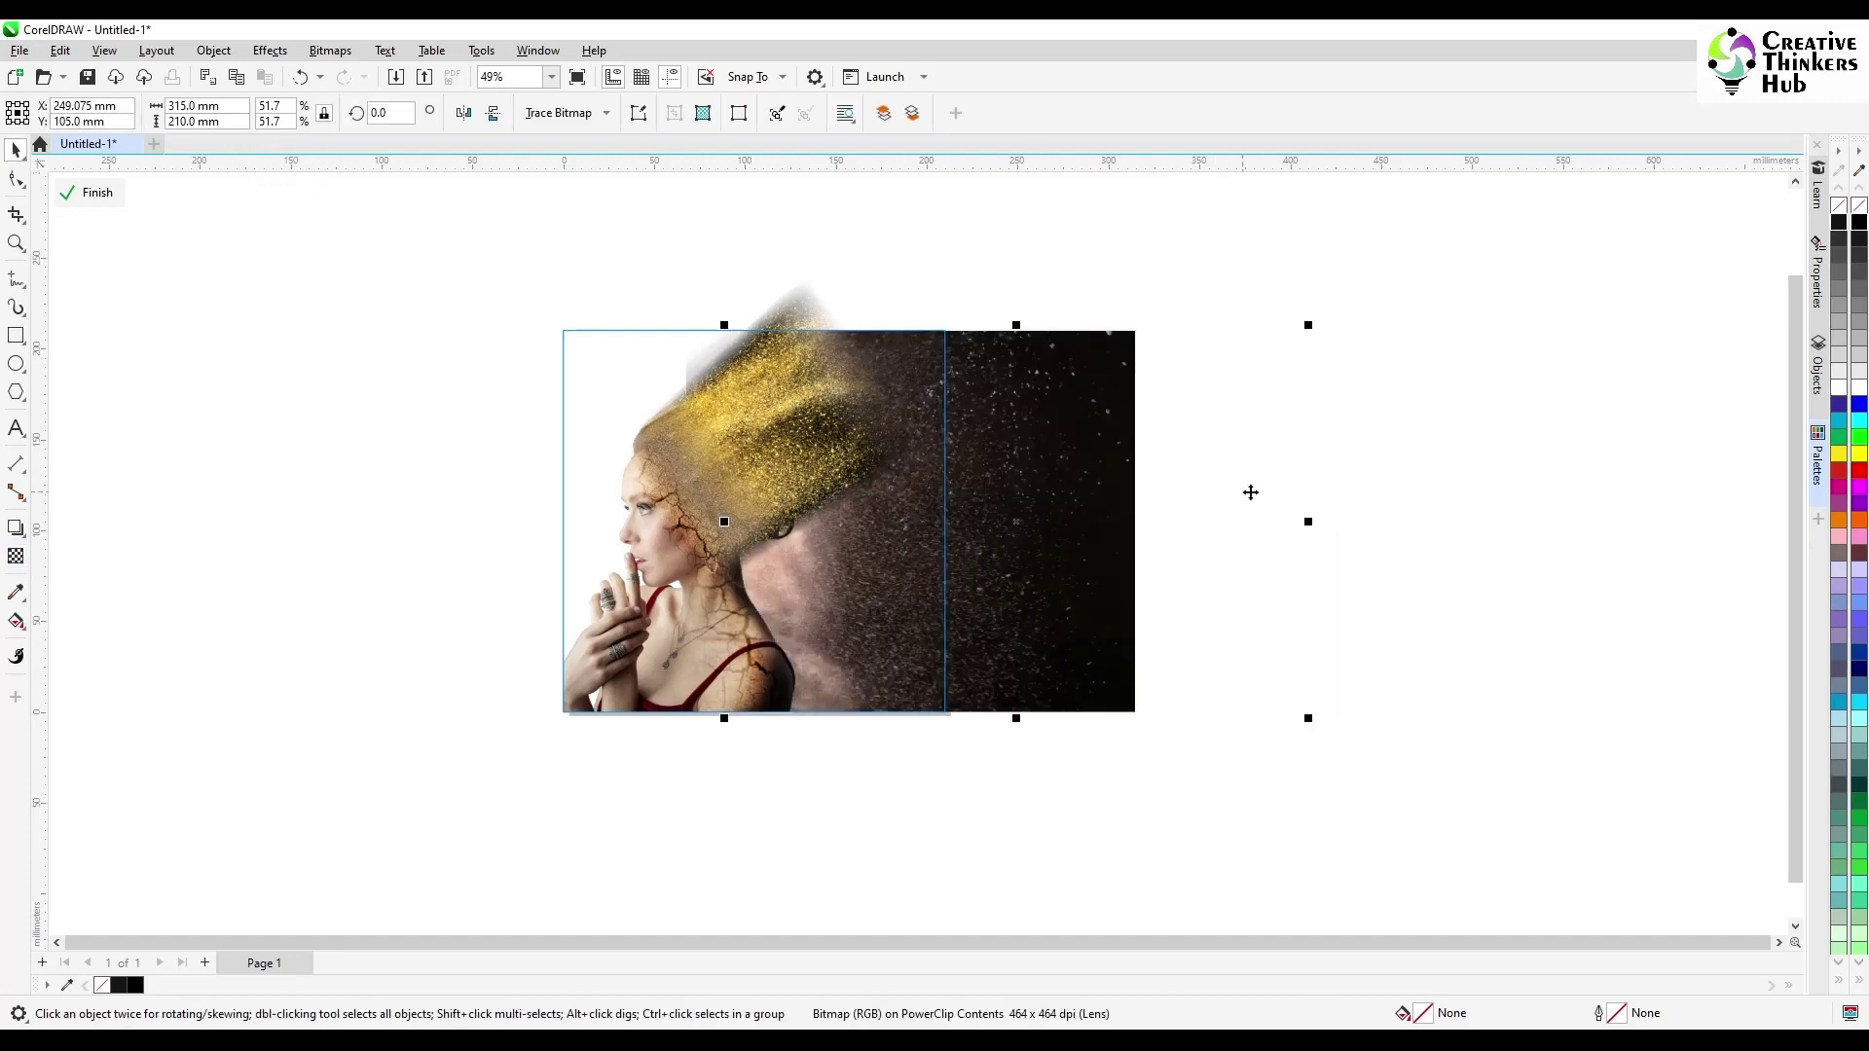
- Narrow the colour powder image to about 260 mm and finish editing the clipped contents
left_click_drag(1301, 522, 1207, 530)
left_click(1266, 510, "ctrl")
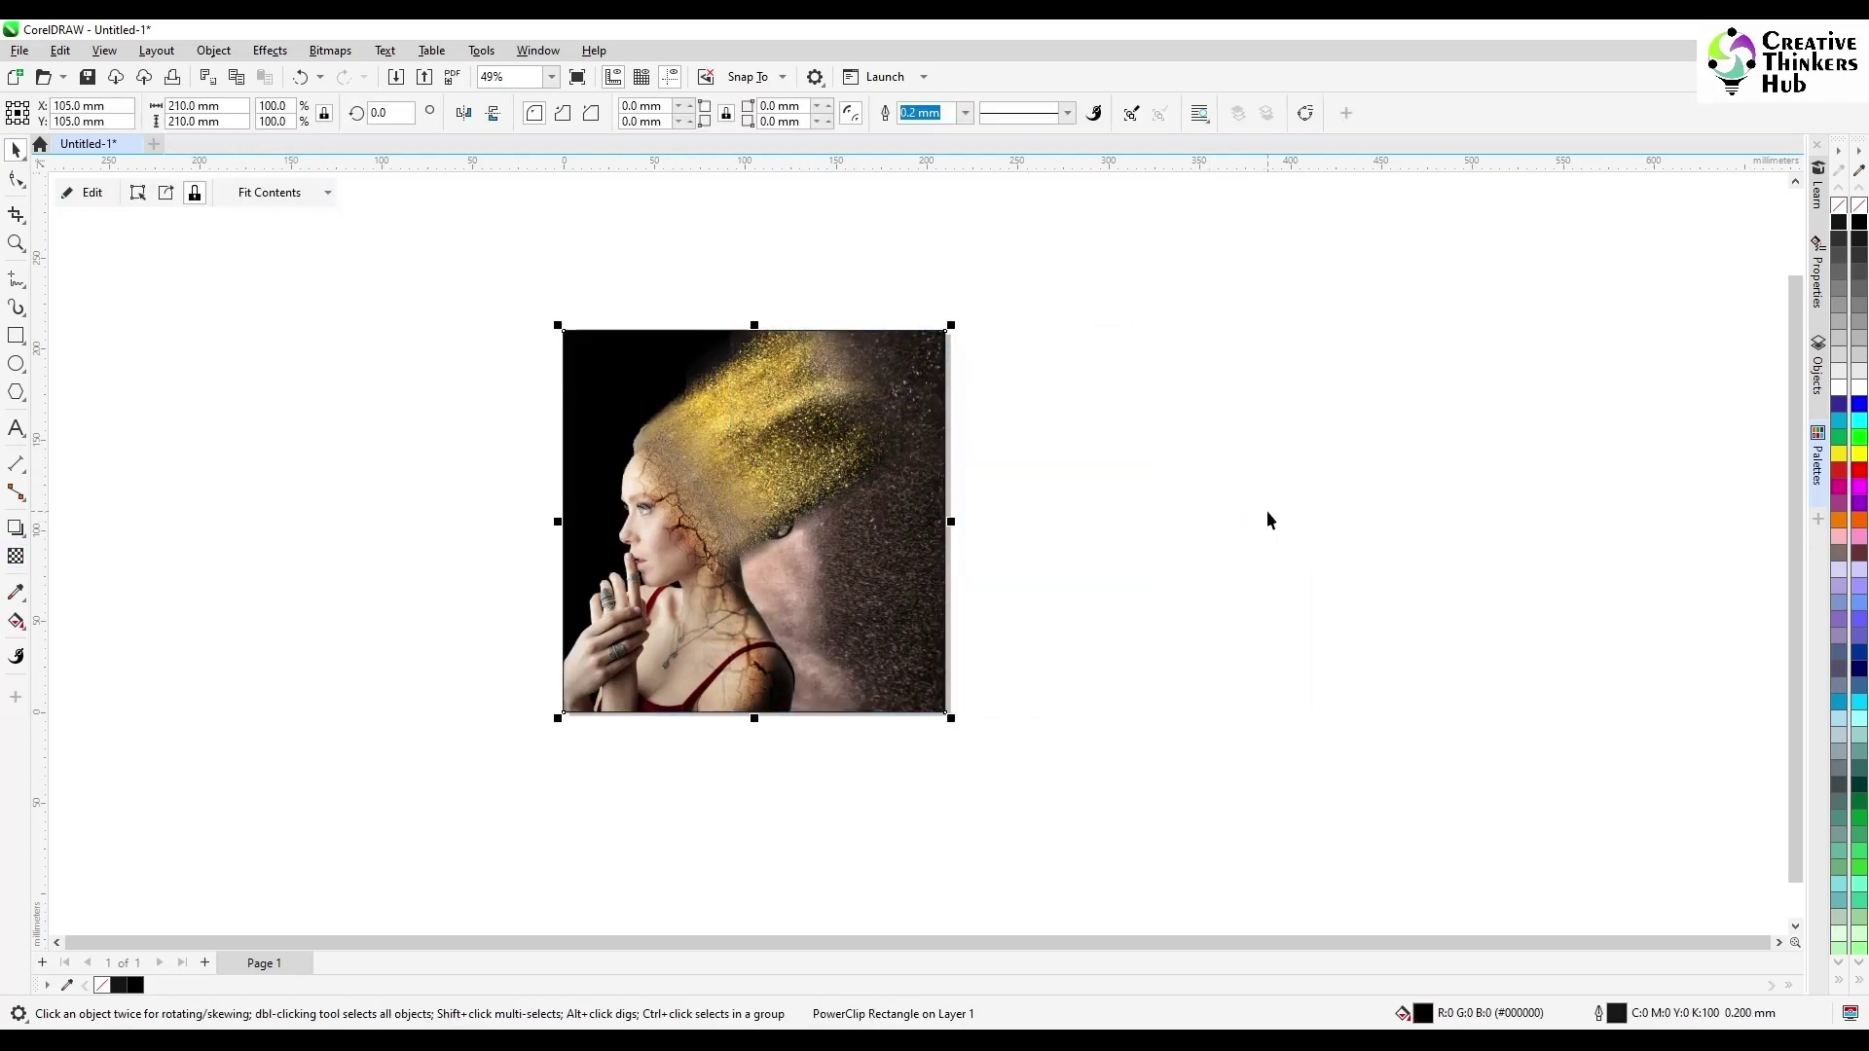
left_click(1265, 510)
scroll(1162, 539, "down", 1)
scroll(1162, 540, "up", 2)
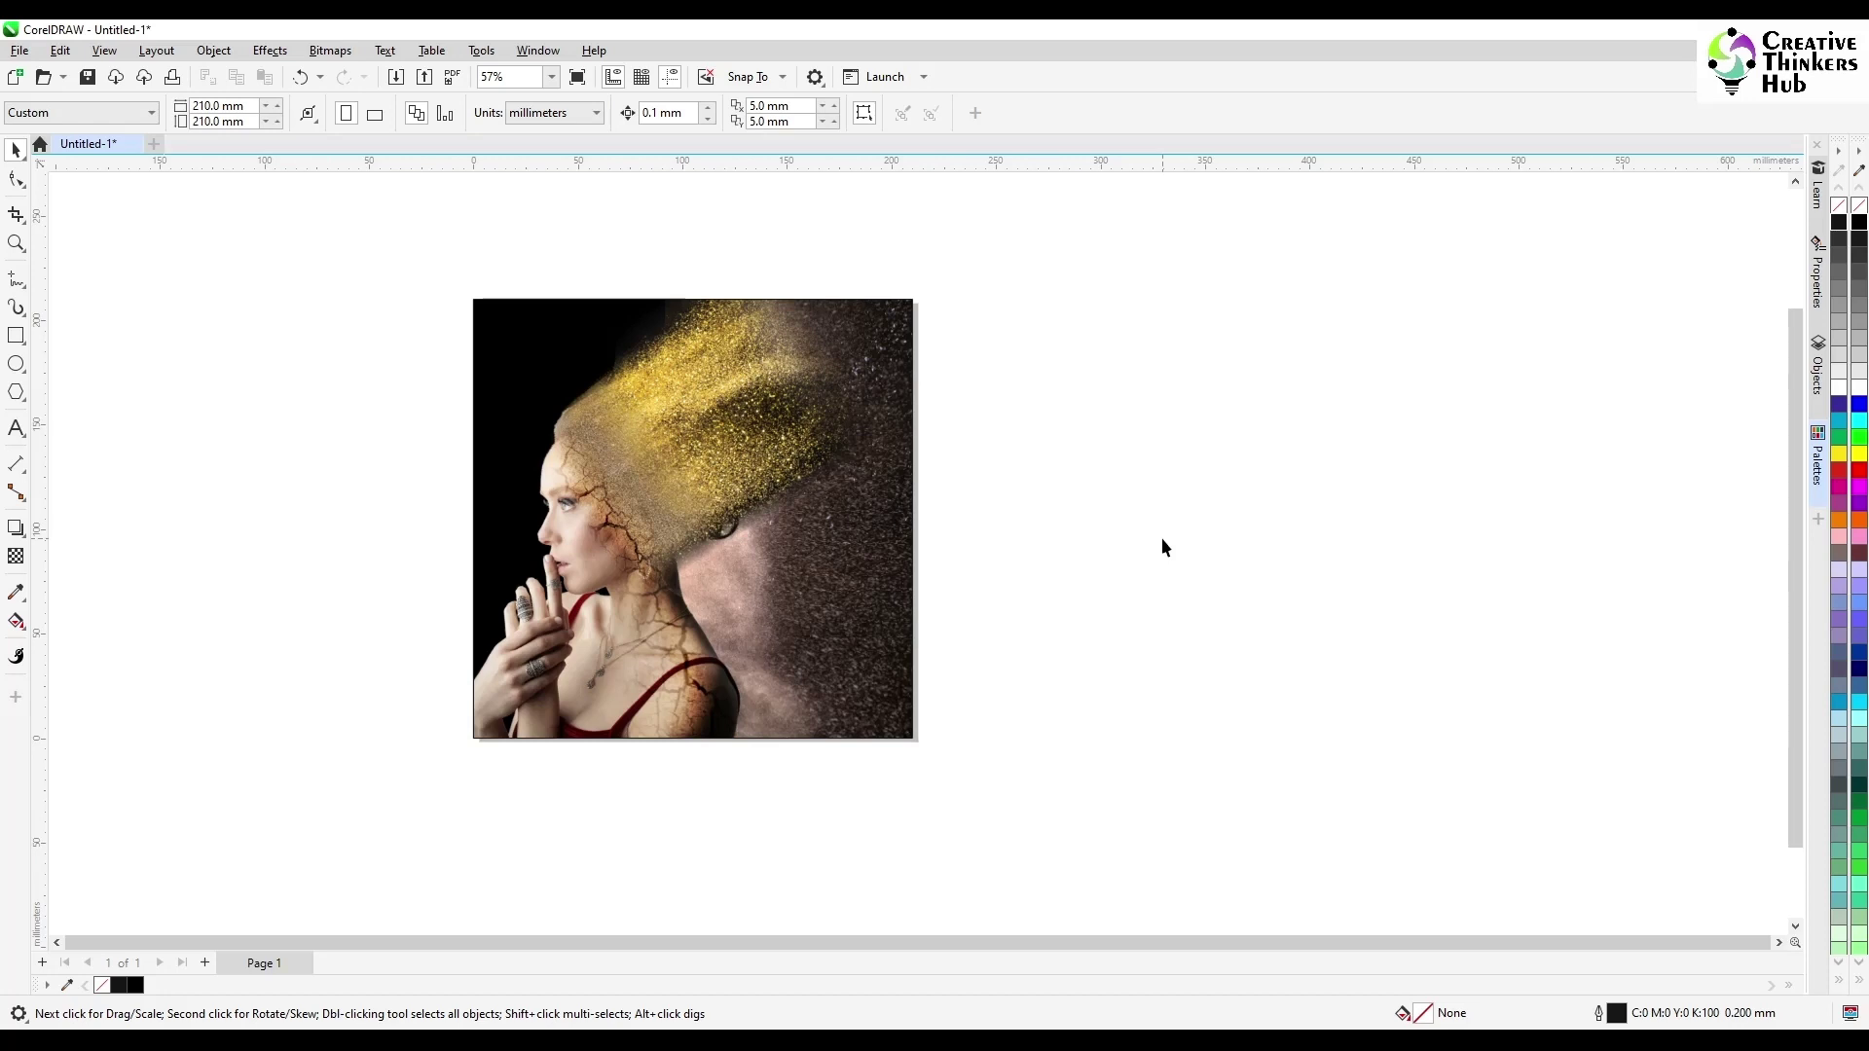
- Reopen the clipped contents and set the colour powder image's merge mode to Difference
left_click(862, 561)
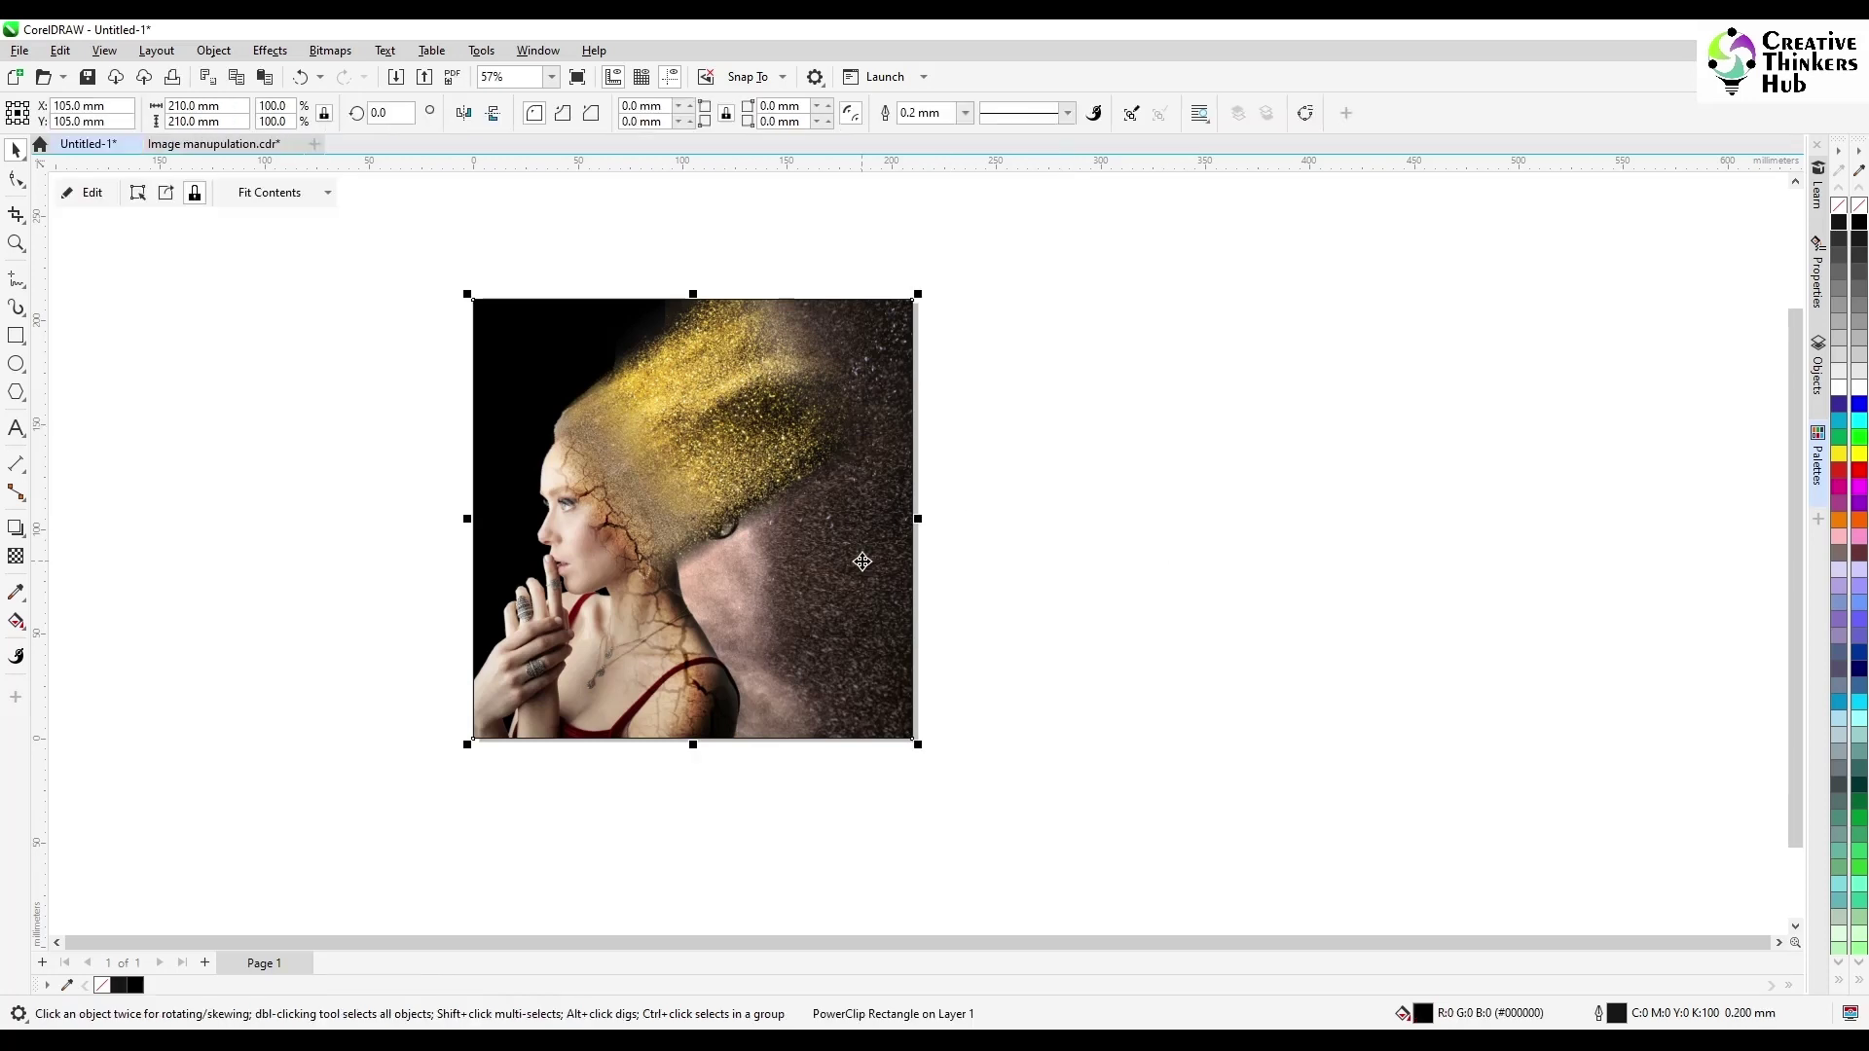
left_click(862, 561, "ctrl")
left_click(1011, 569)
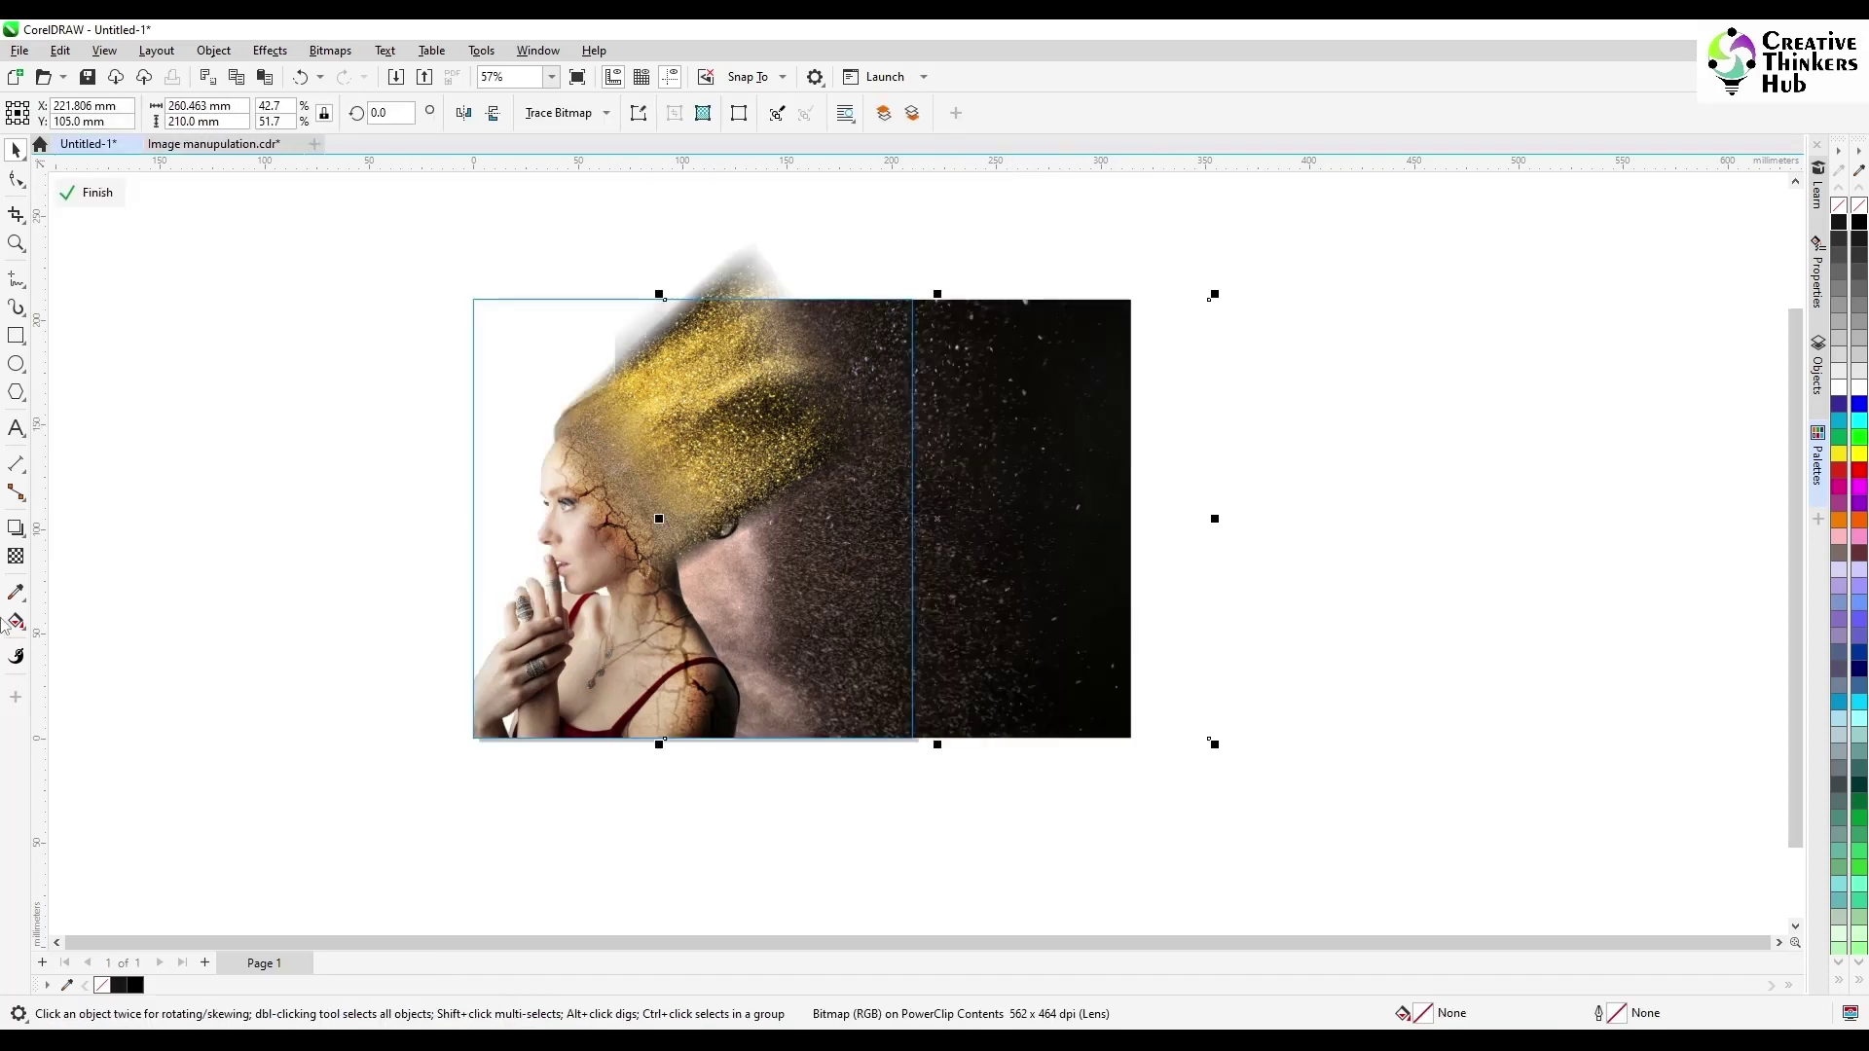
left_click(16, 556)
left_click(259, 115)
left_click(249, 196)
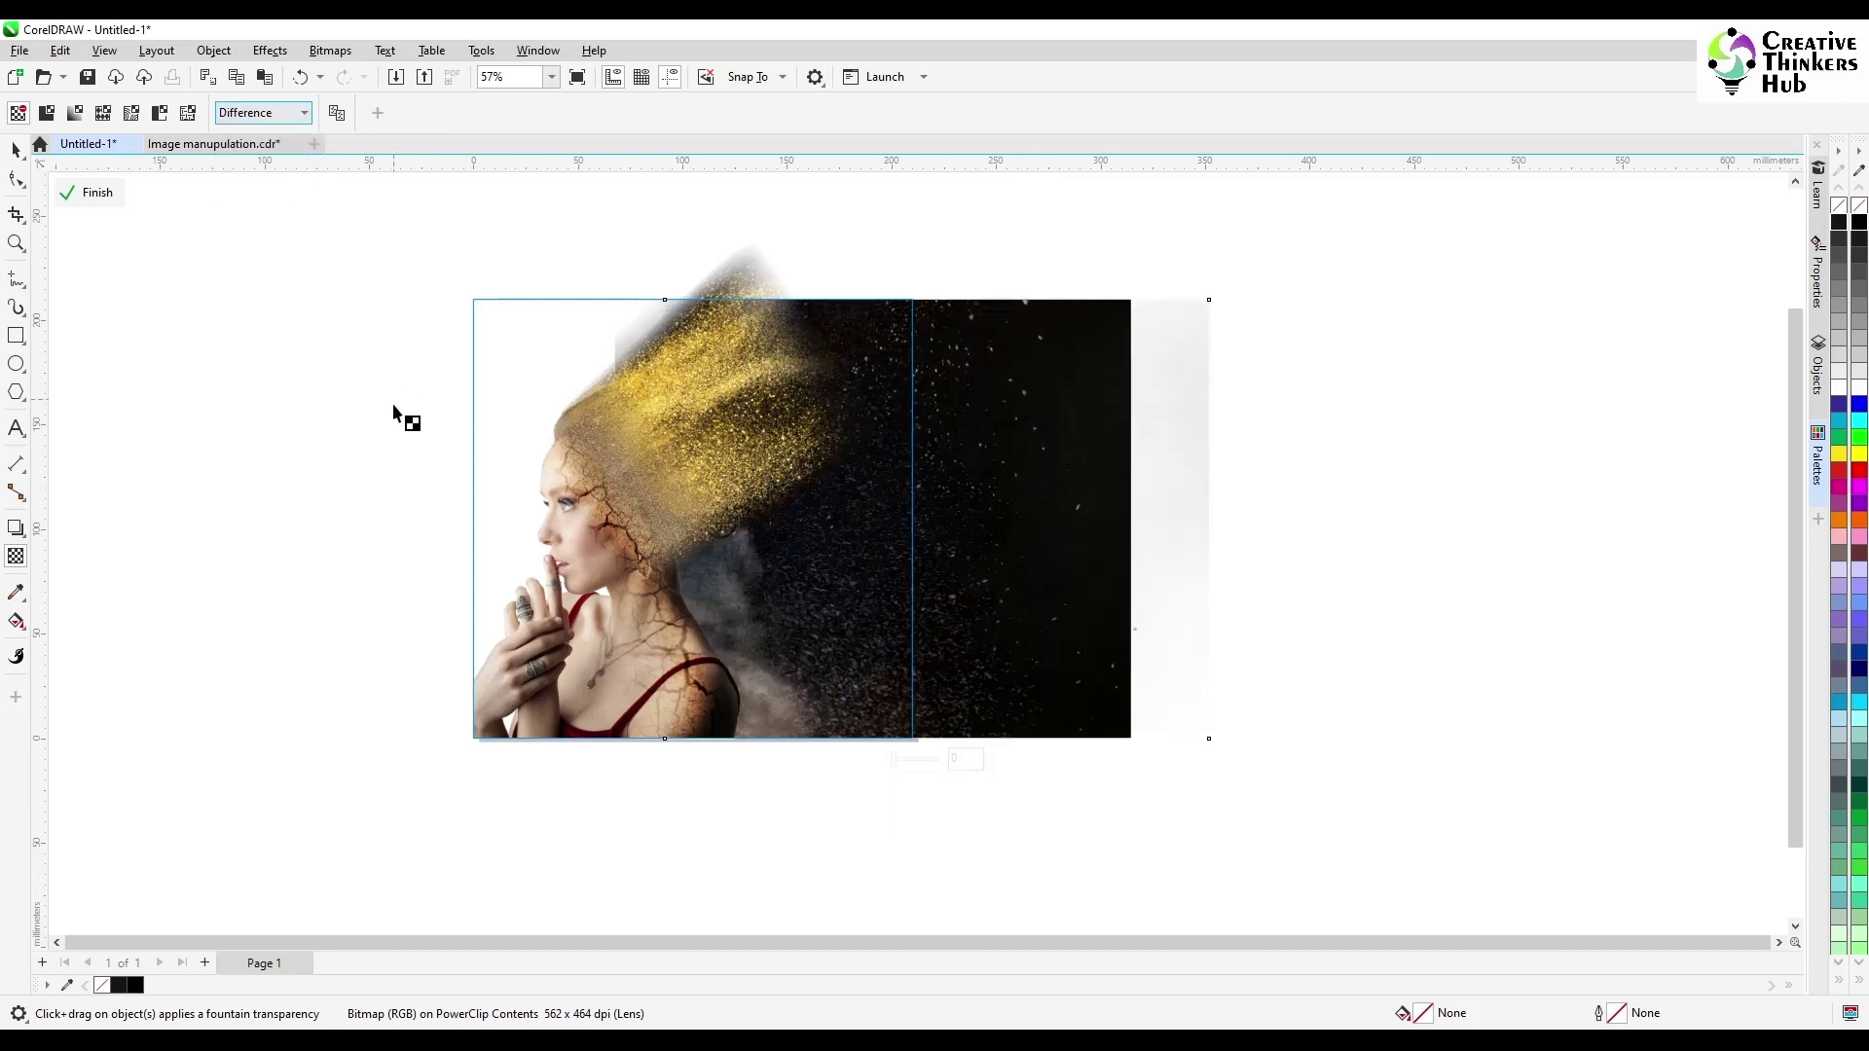
key("space")
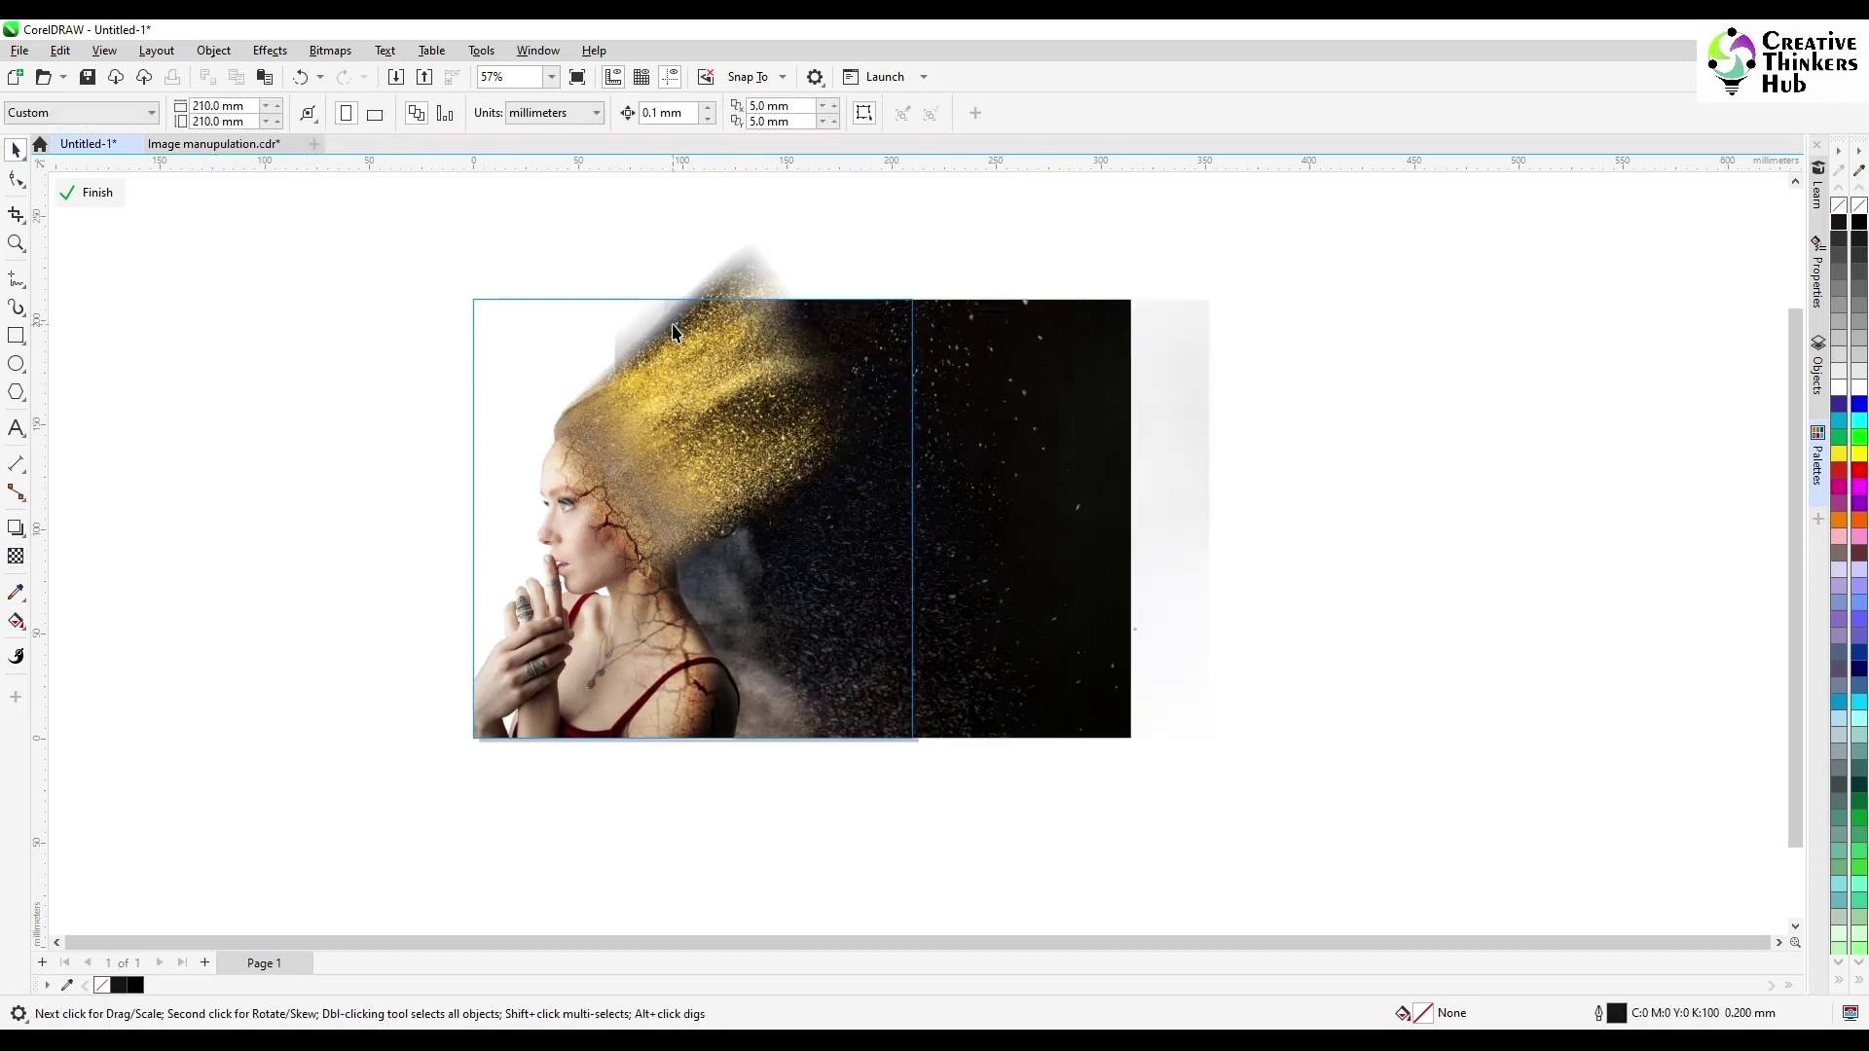
- Set the nudge distance to 5 mm and nudge the colour powder image down once
left_click(663, 350)
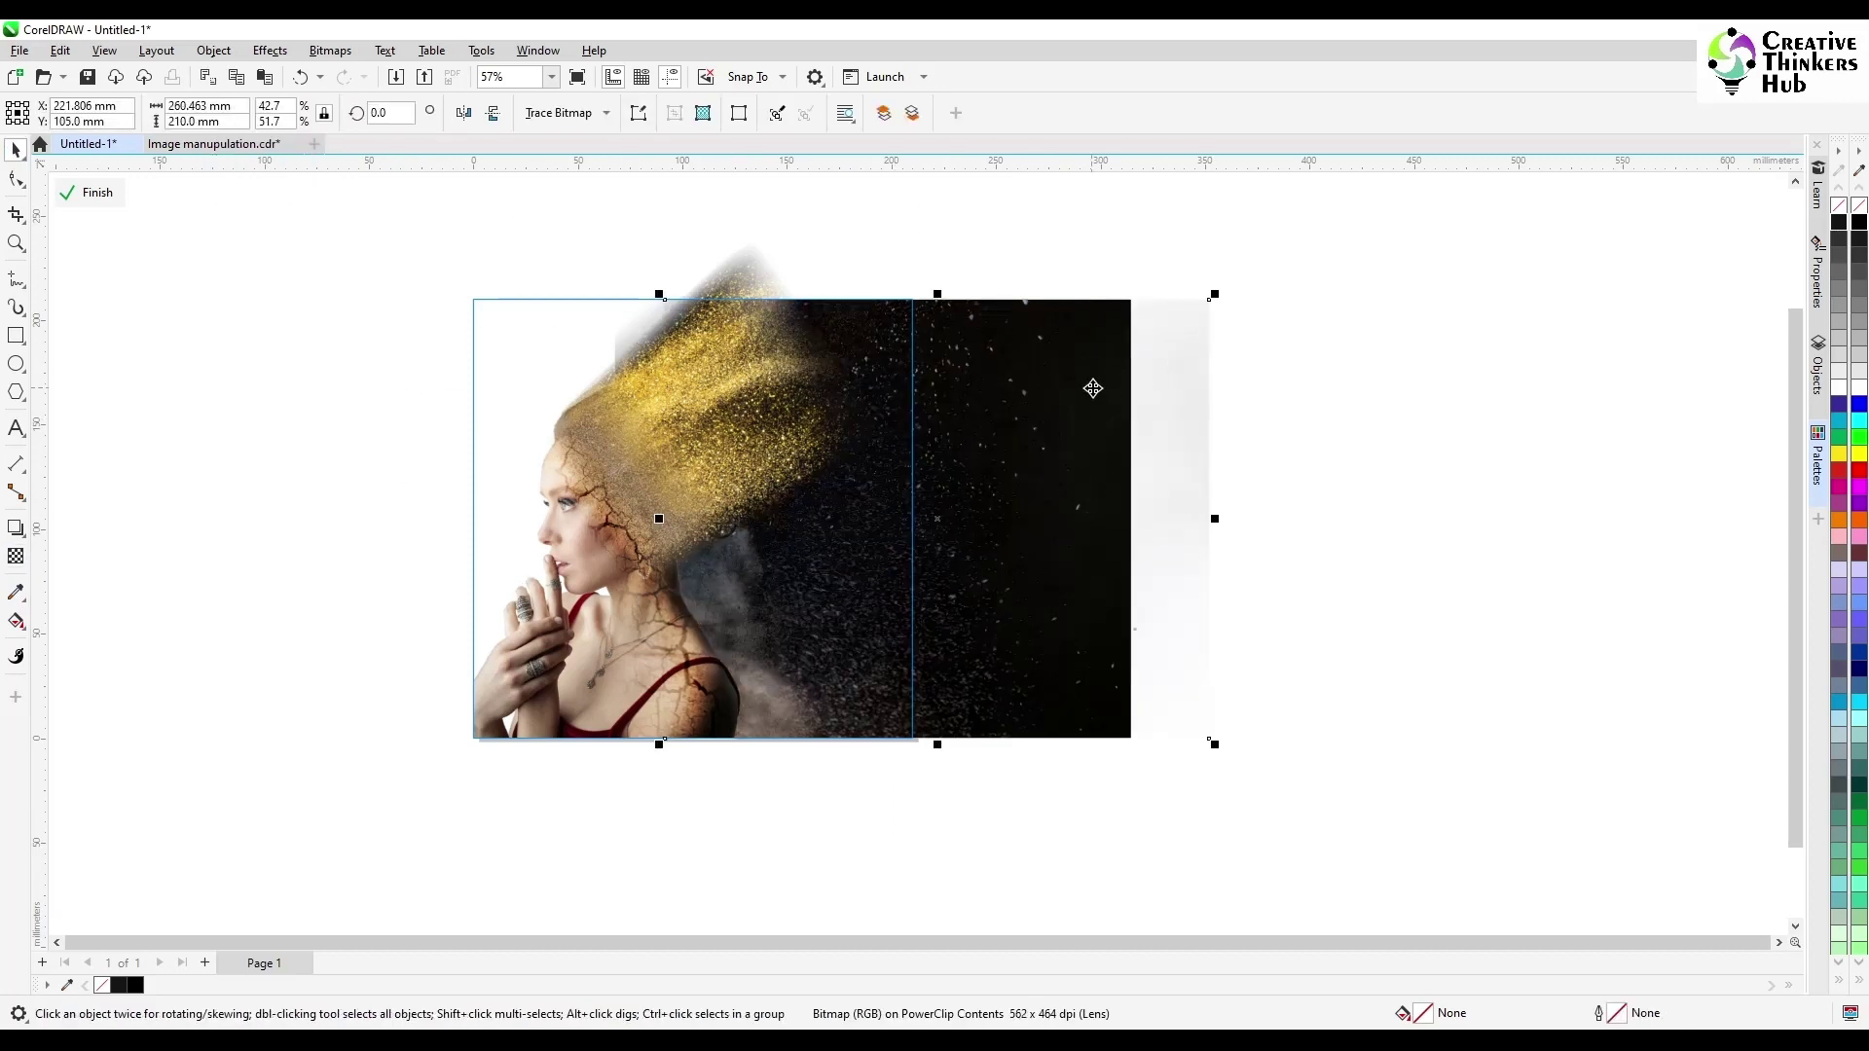
left_click(534, 224)
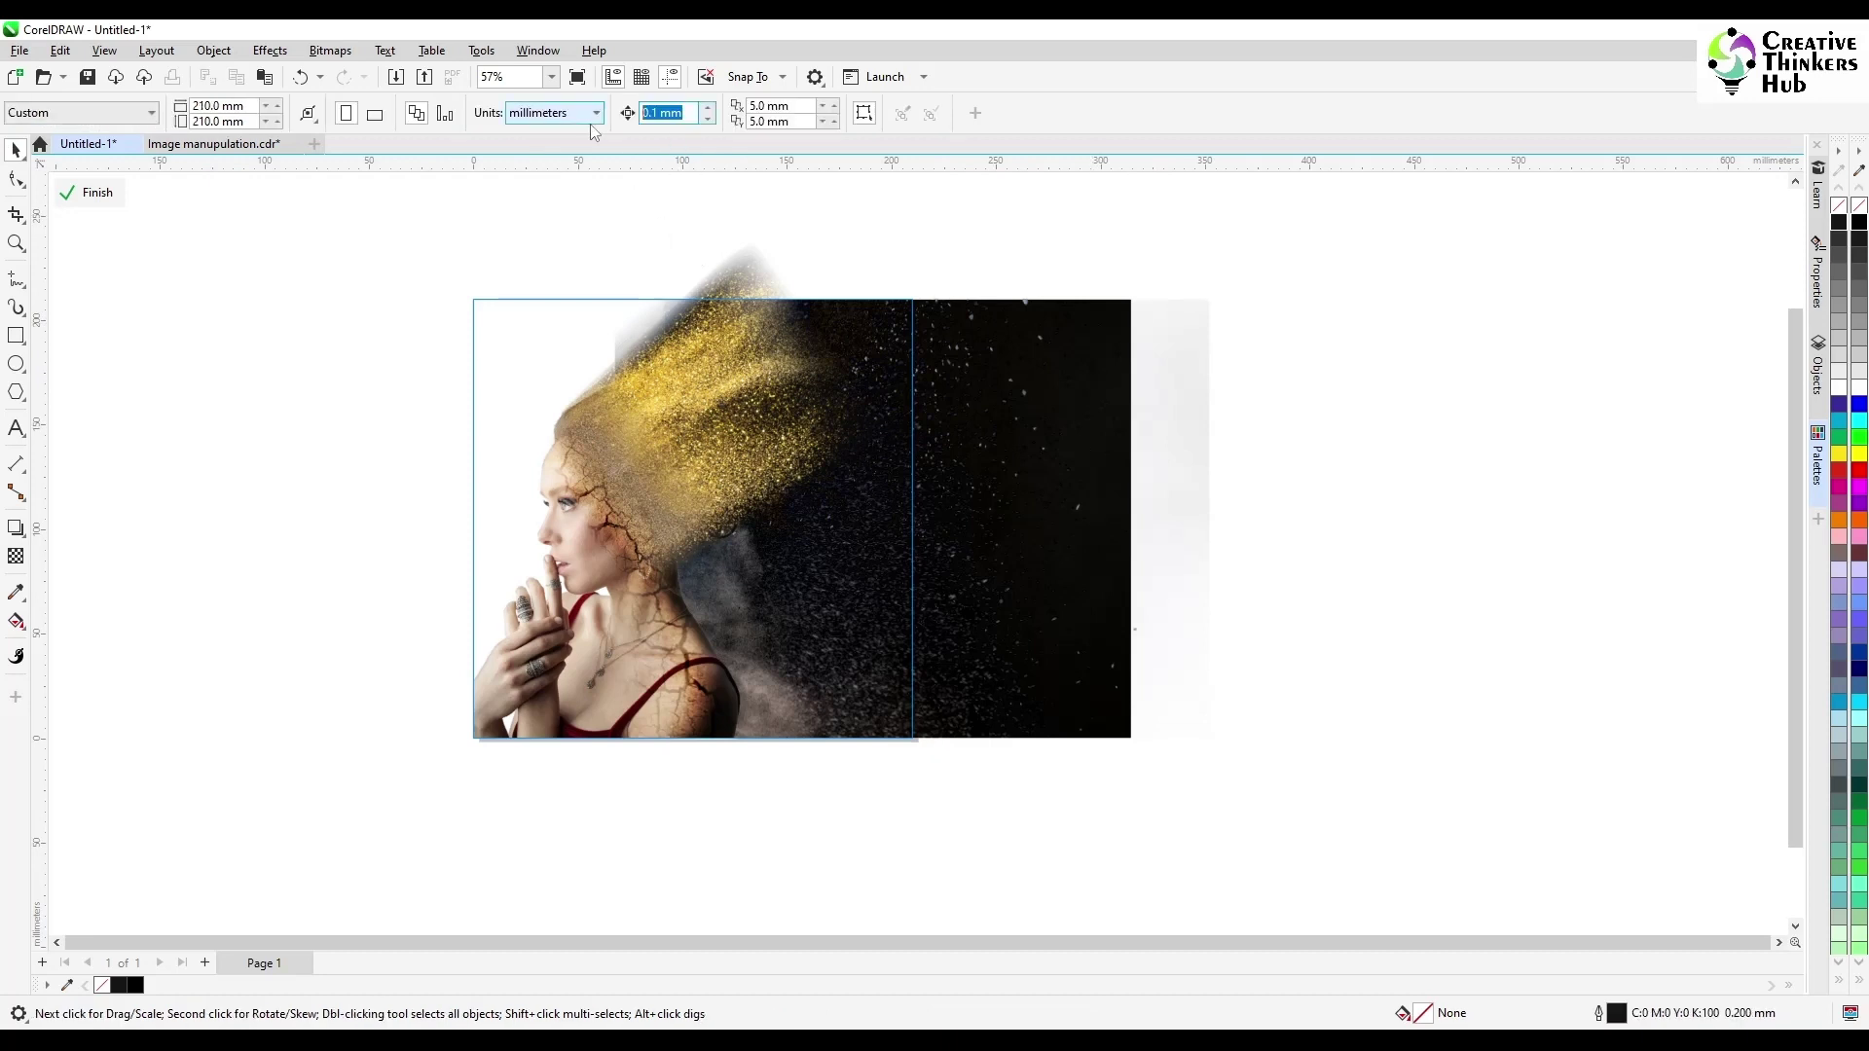
left_click(1080, 425)
key("Down")
- Stretch the dust powder image further left and readjust its fountain transparency above the woman's forehead
left_click(1097, 301)
left_click(15, 556)
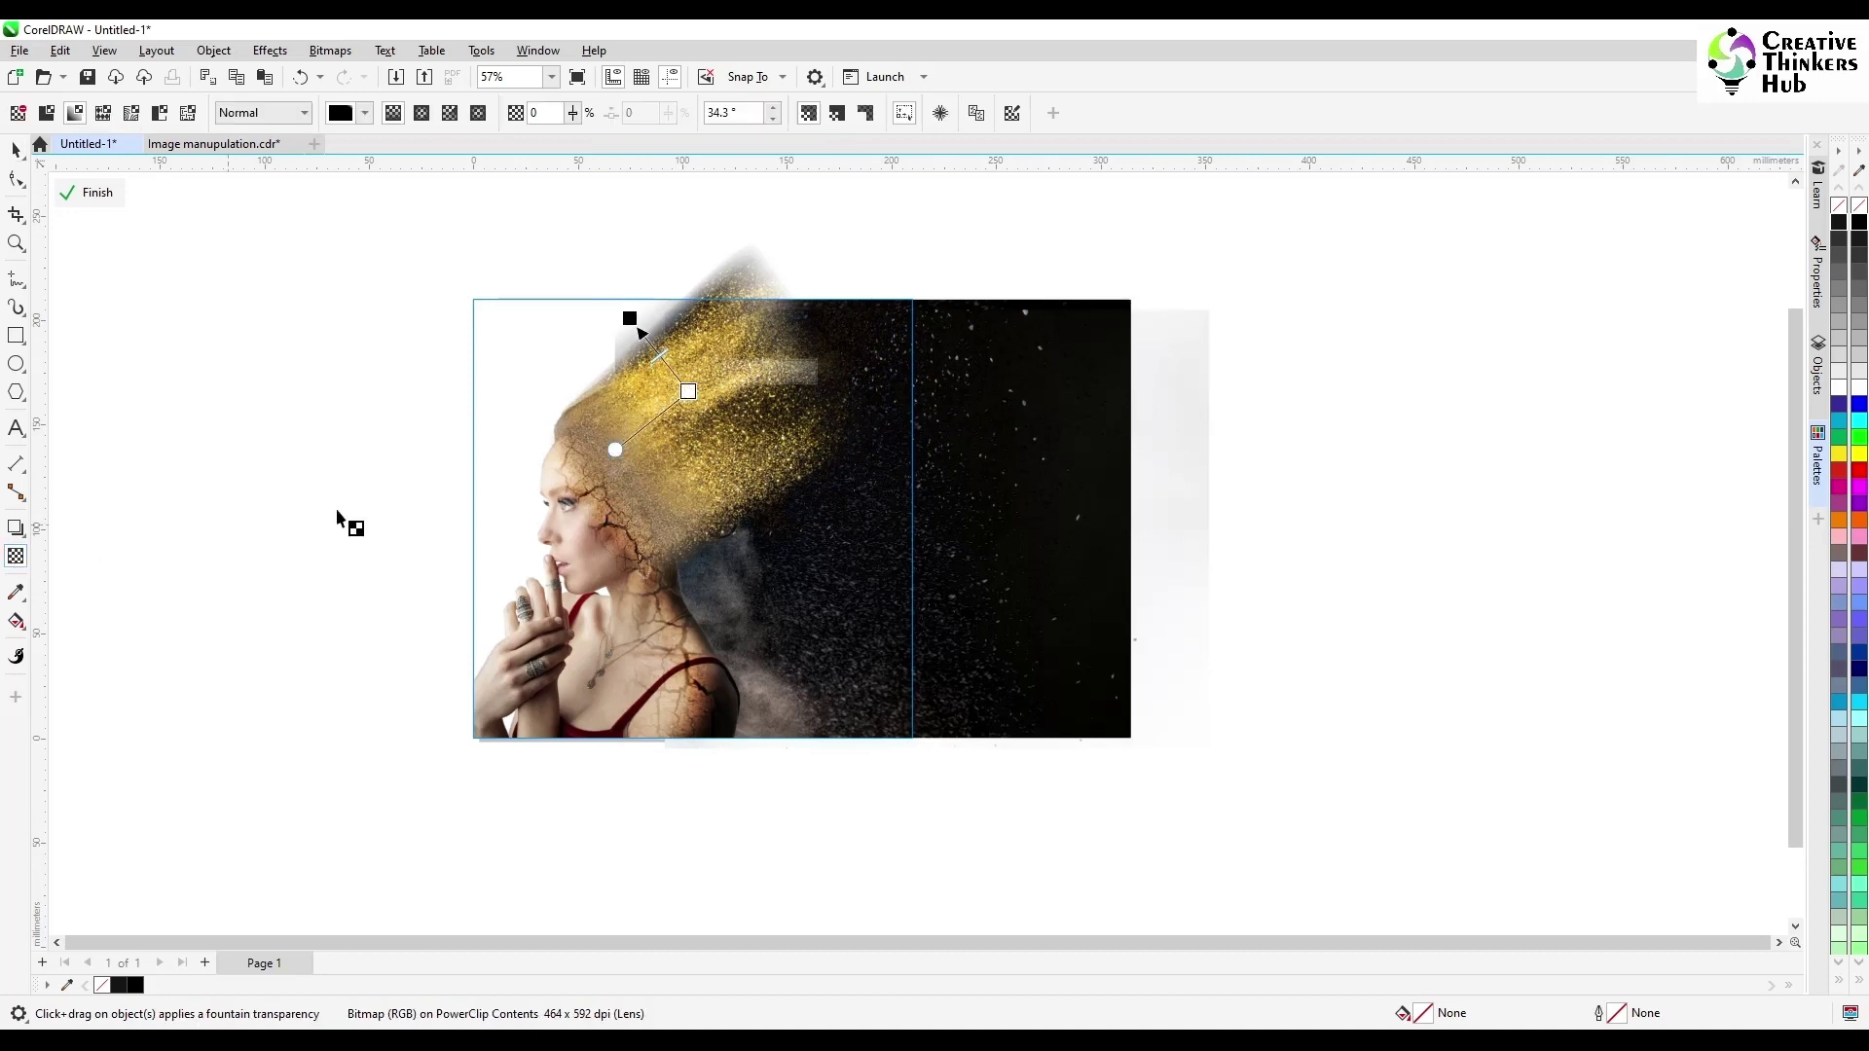
left_click_drag(688, 393, 604, 314)
left_click(16, 151)
left_click_drag(604, 521, 551, 526)
left_click(17, 554)
left_click_drag(542, 312, 576, 388)
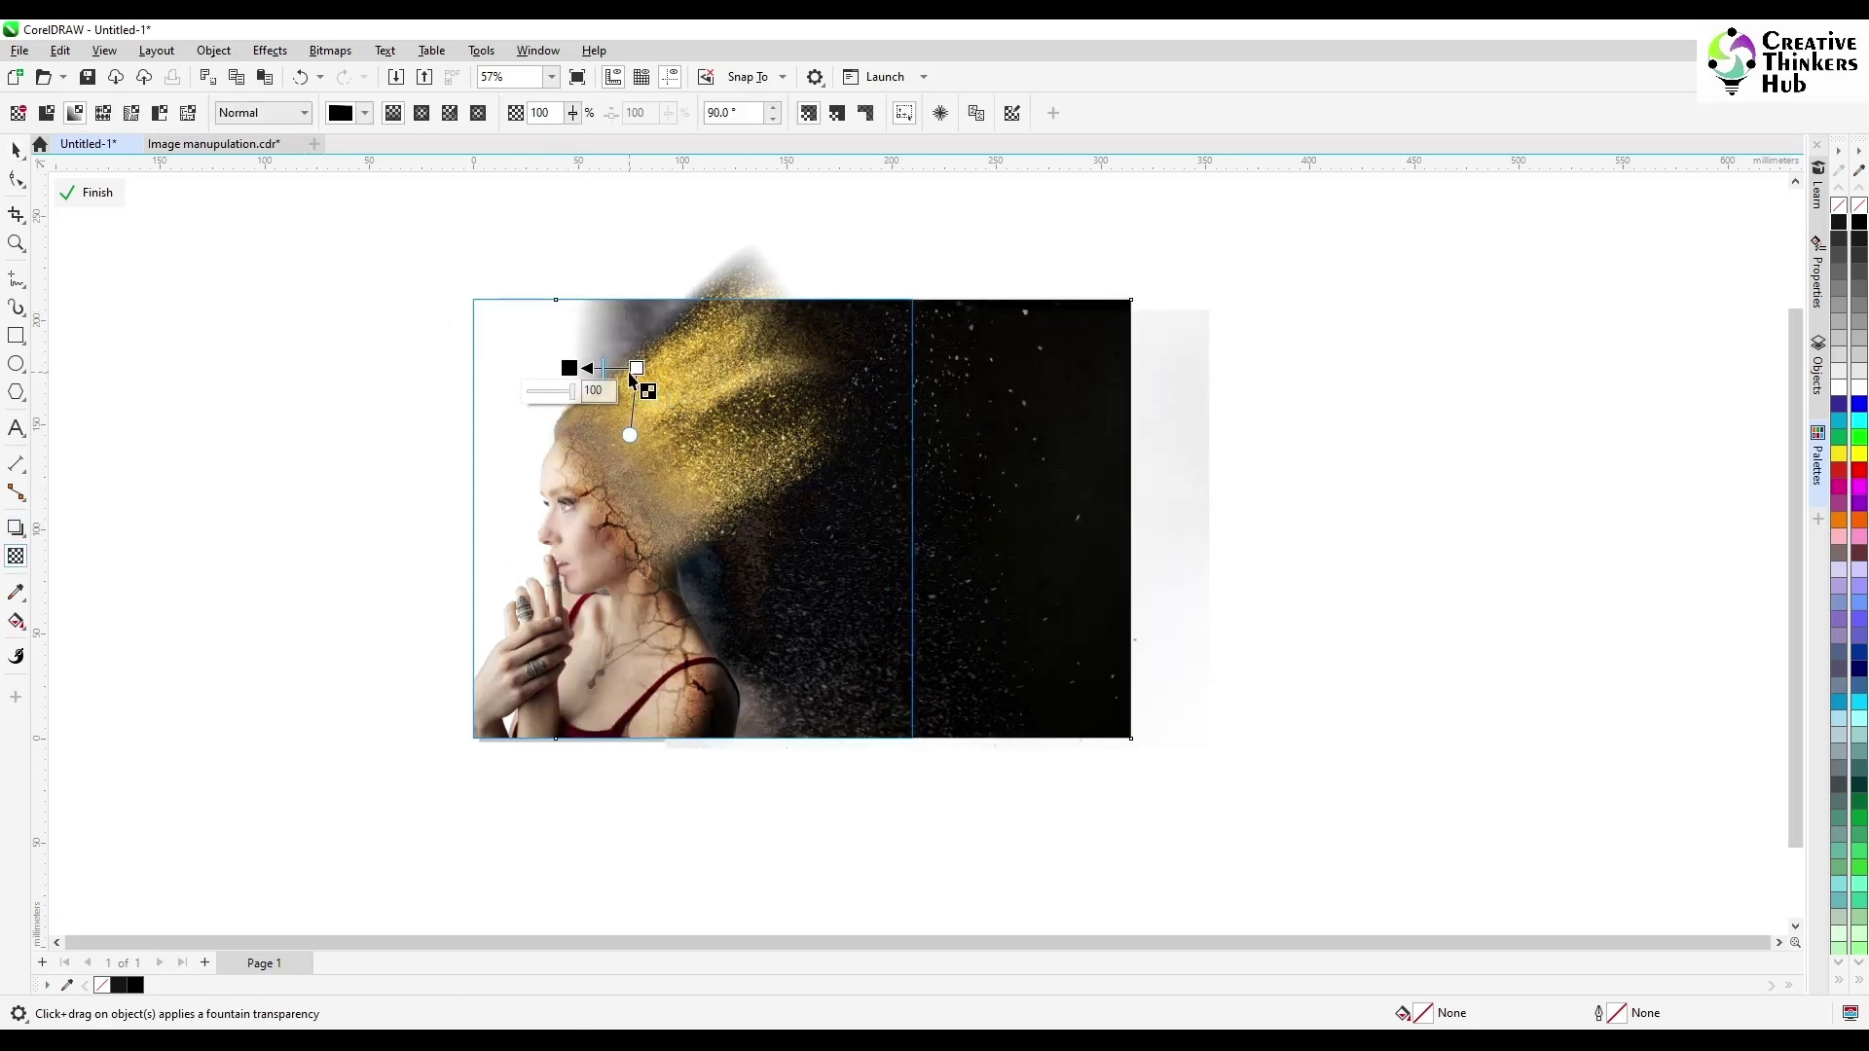
- Widen the dust powder image to about 289 mm and fade its left edge with a horizontal fountain transparency
left_click(20, 153)
left_click_drag(550, 519, 521, 519)
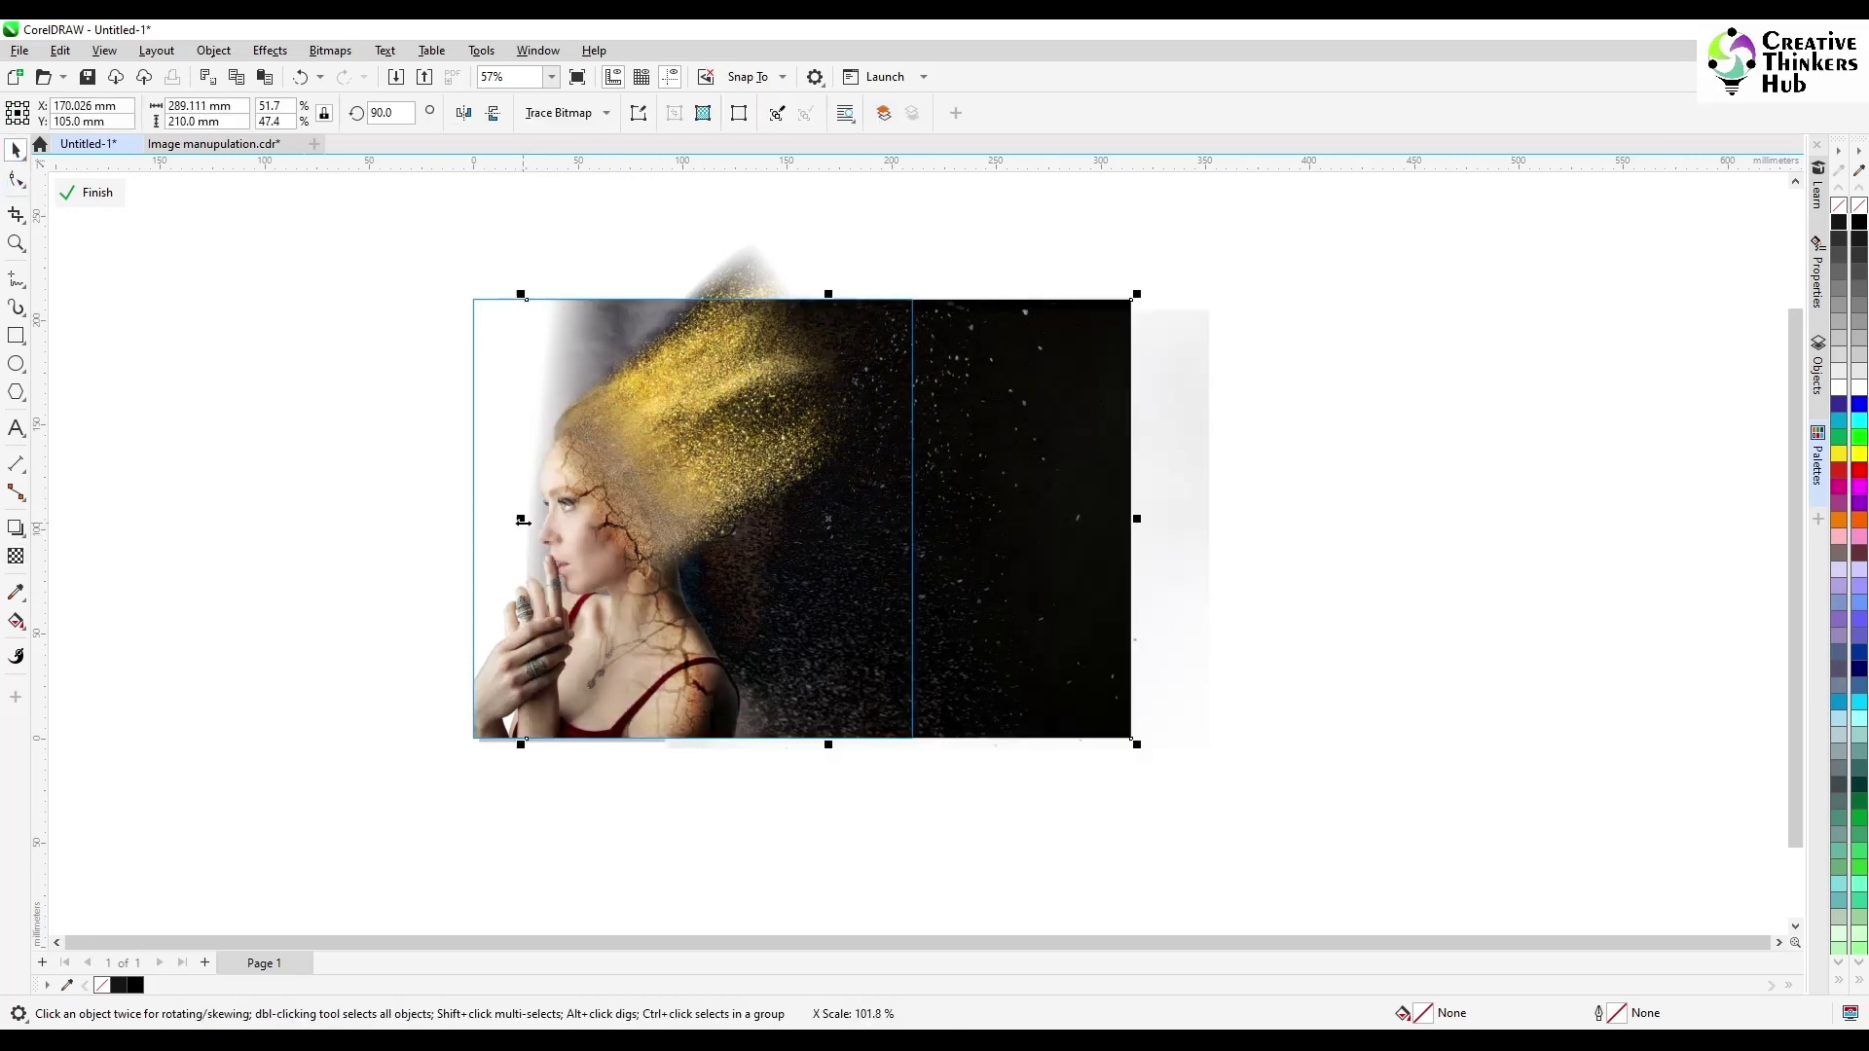
left_click(16, 556)
left_click_drag(610, 365, 534, 300)
scroll(601, 317, "up", 1)
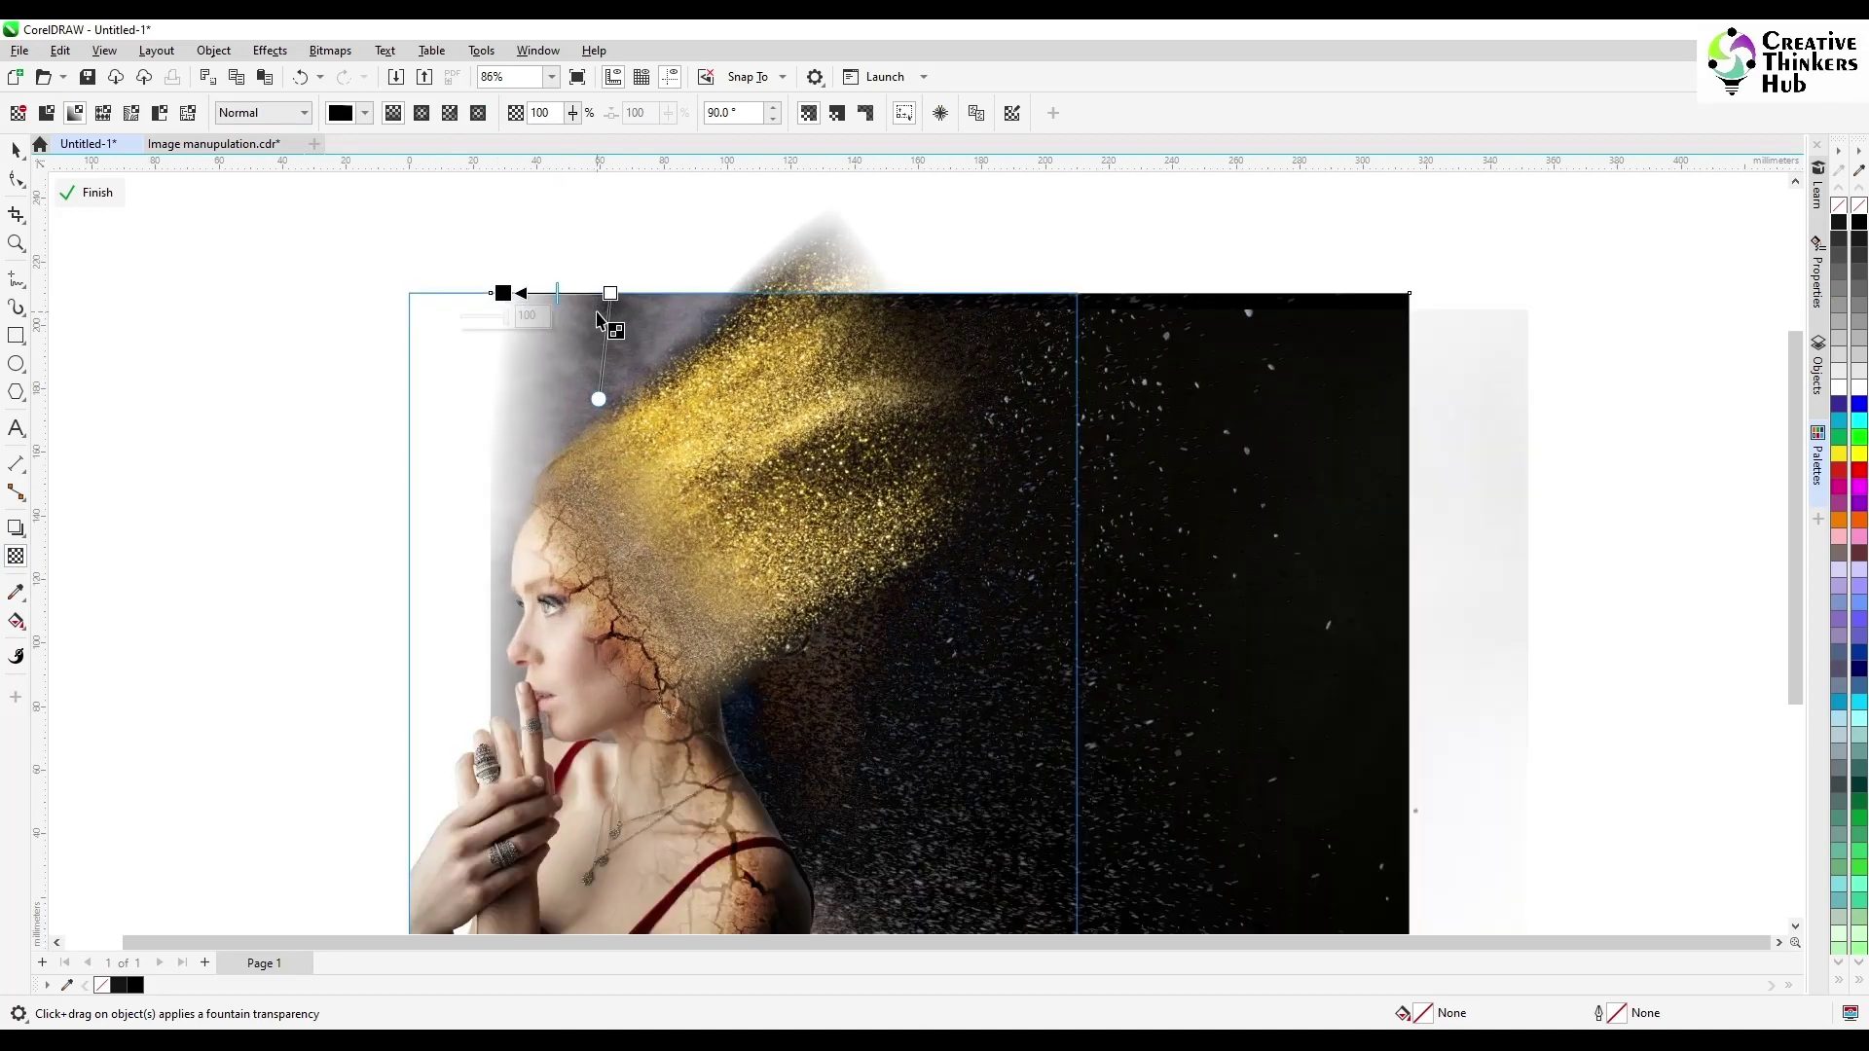
left_click_drag(601, 399, 606, 399)
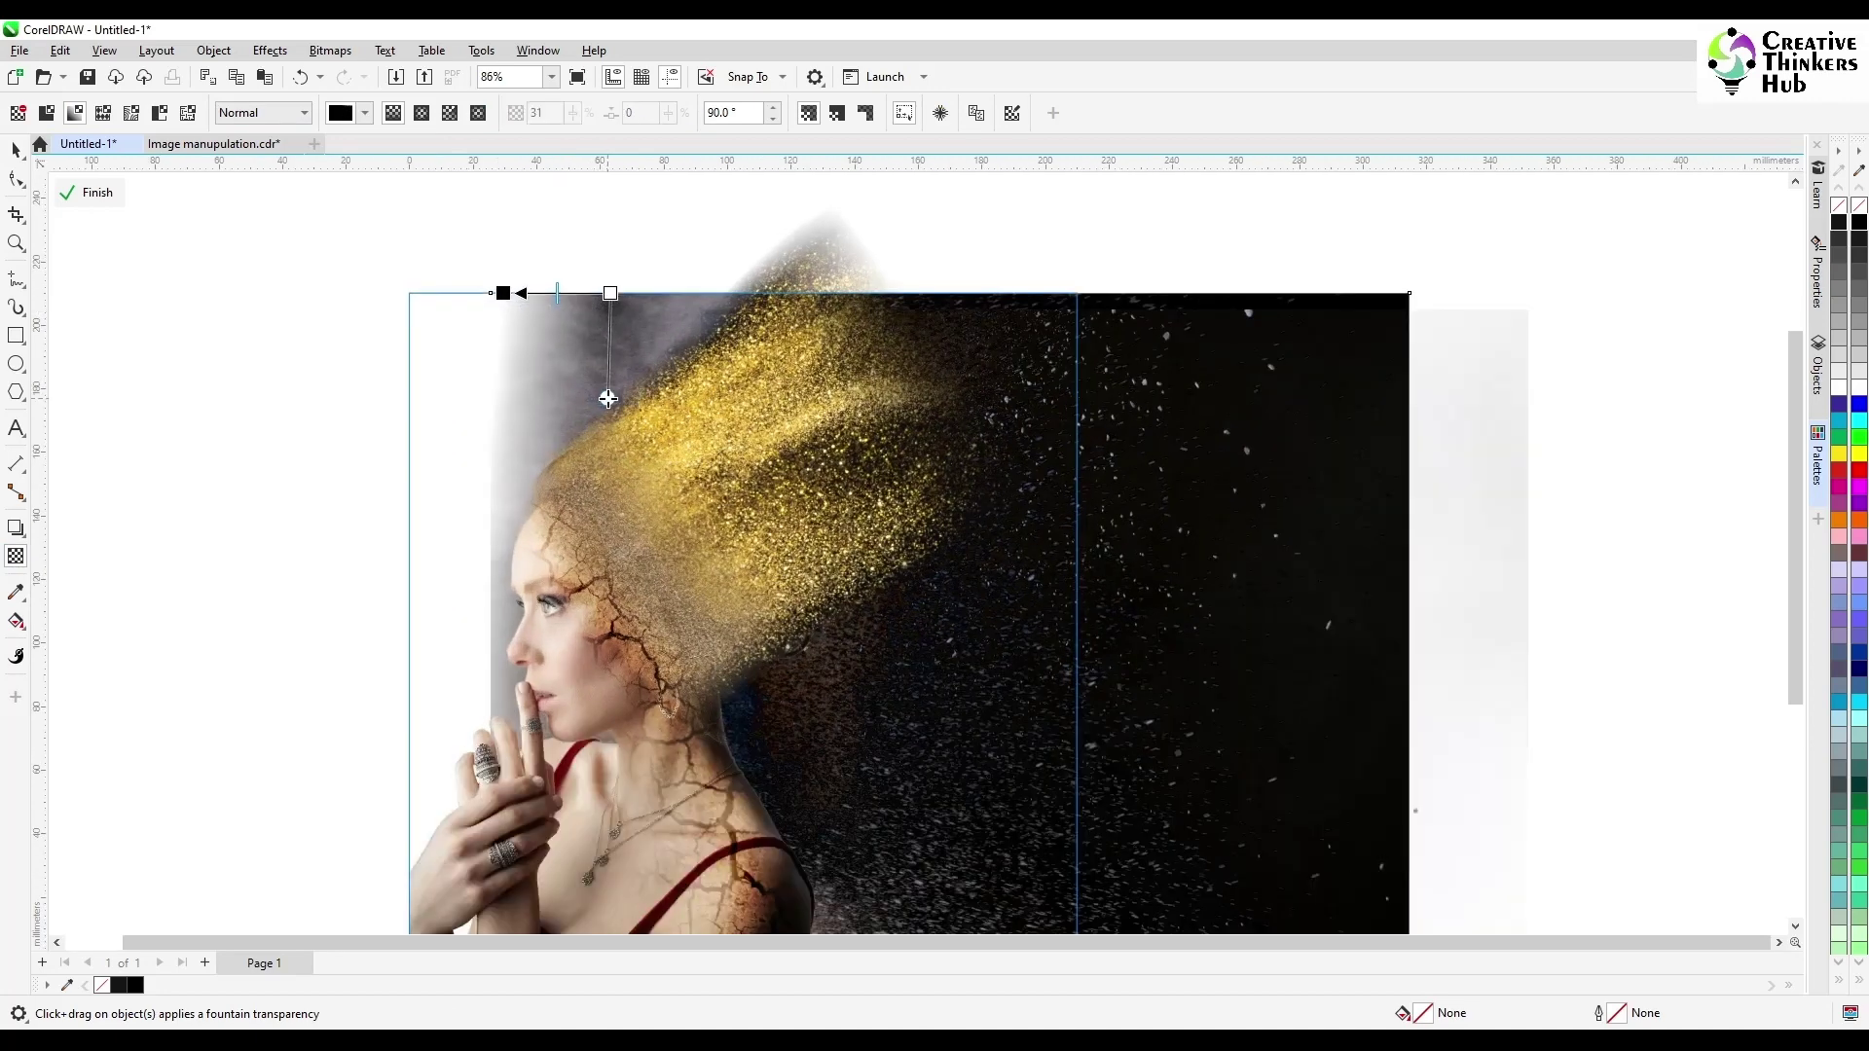
left_click(15, 149)
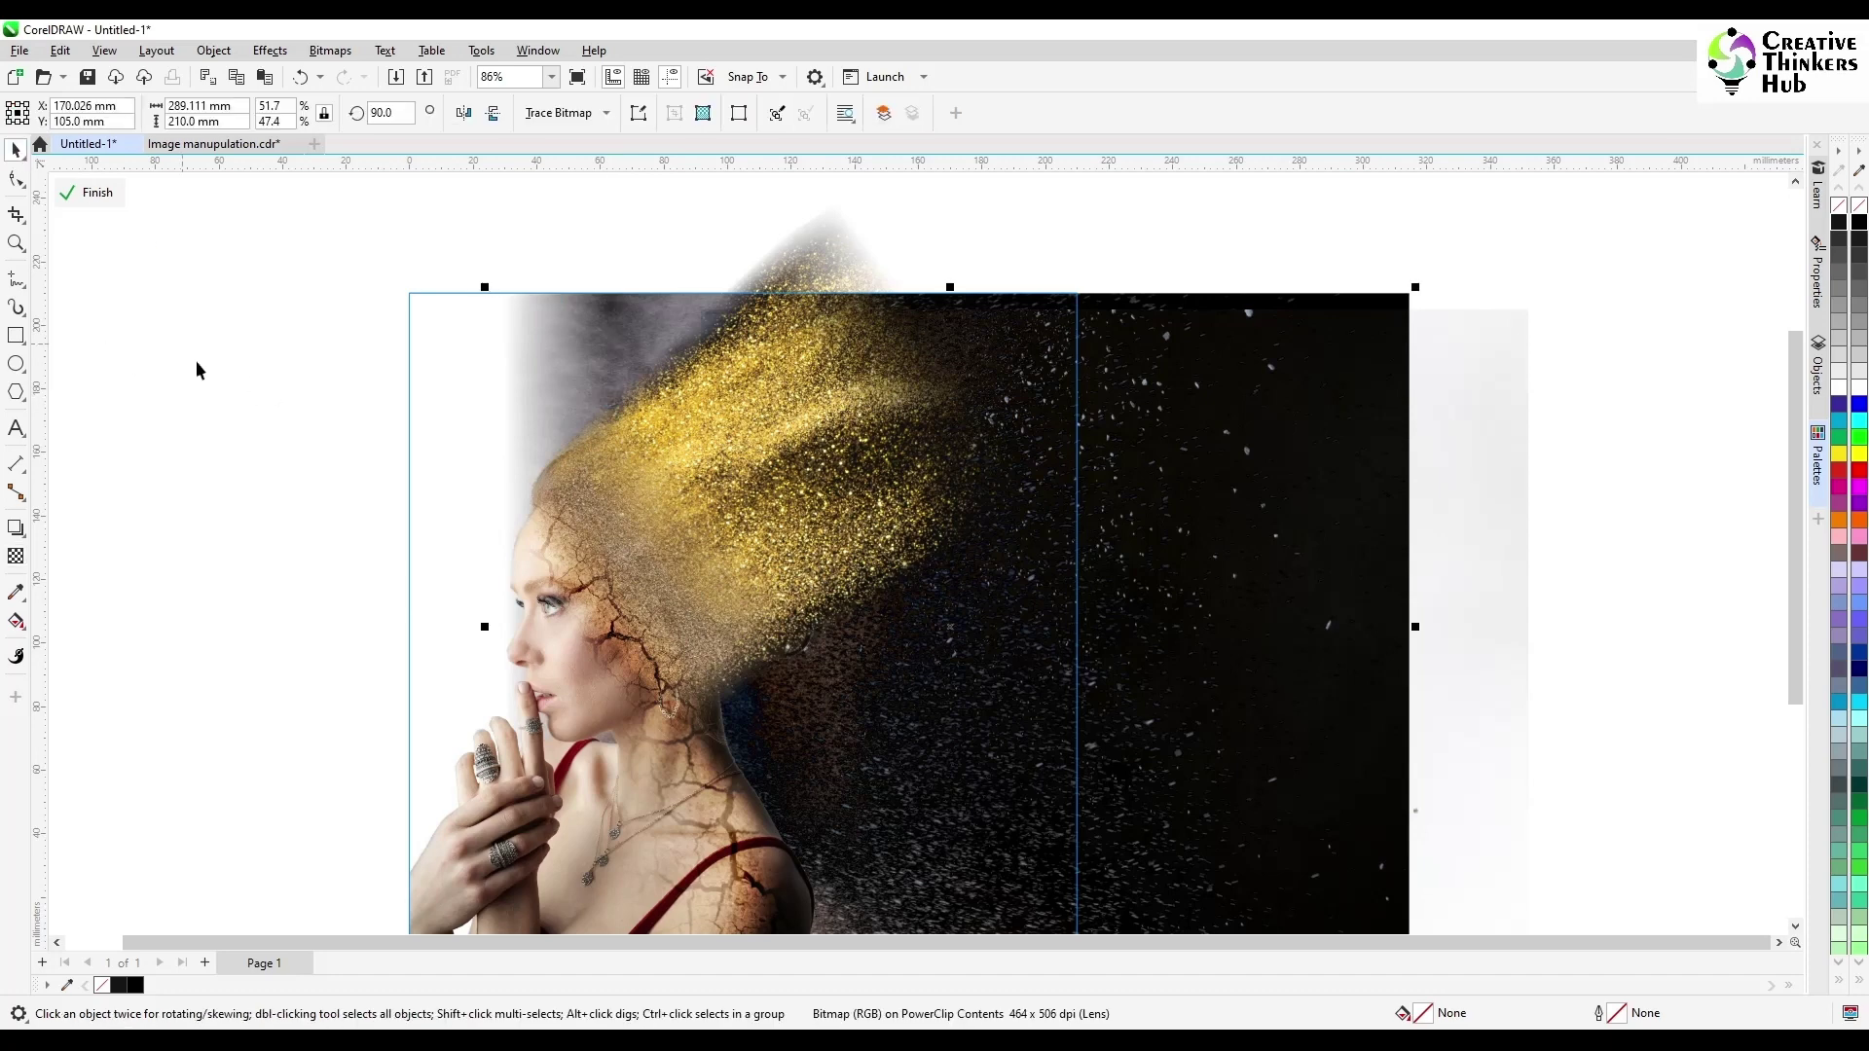
- Widen the colour powder image to about 276 mm, move it left and level with the page, and finish editing the contents
scroll(233, 389, "down", 2)
left_click(922, 476)
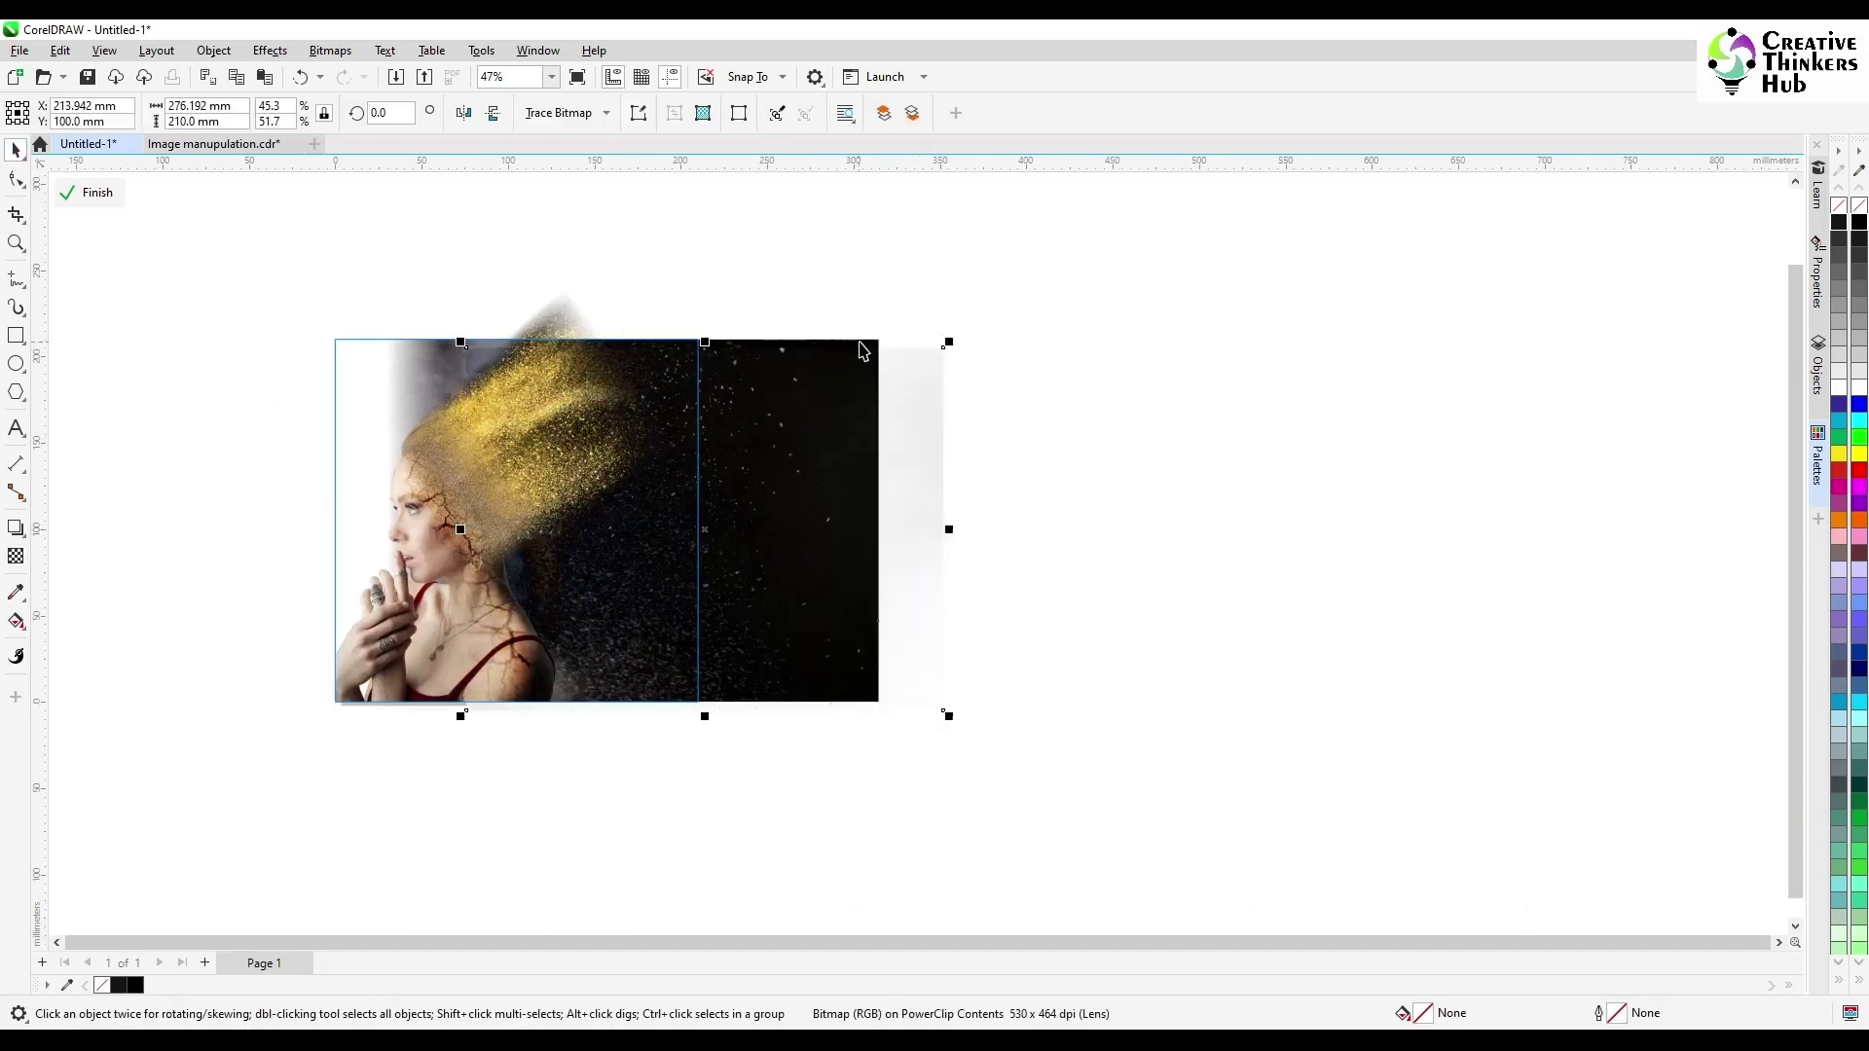
left_click(978, 547)
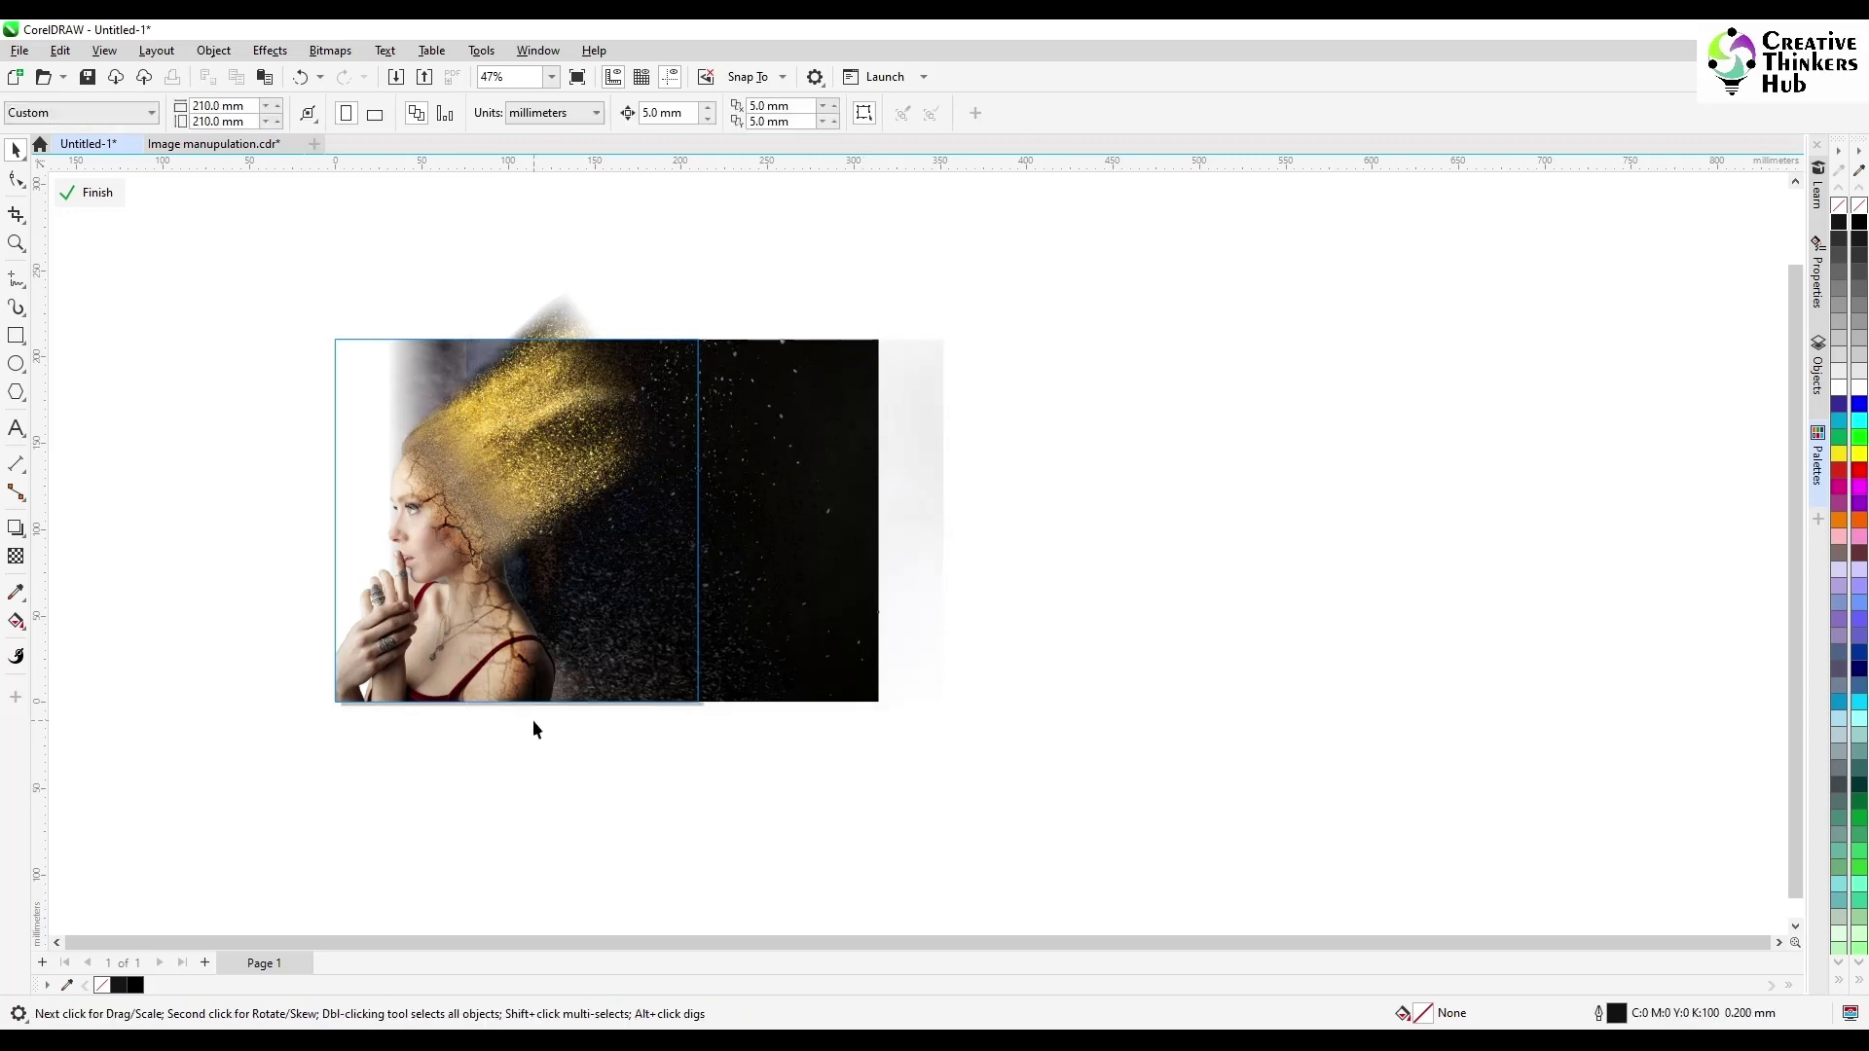
left_click(909, 484)
left_click_drag(909, 482, 874, 507)
left_click(557, 759)
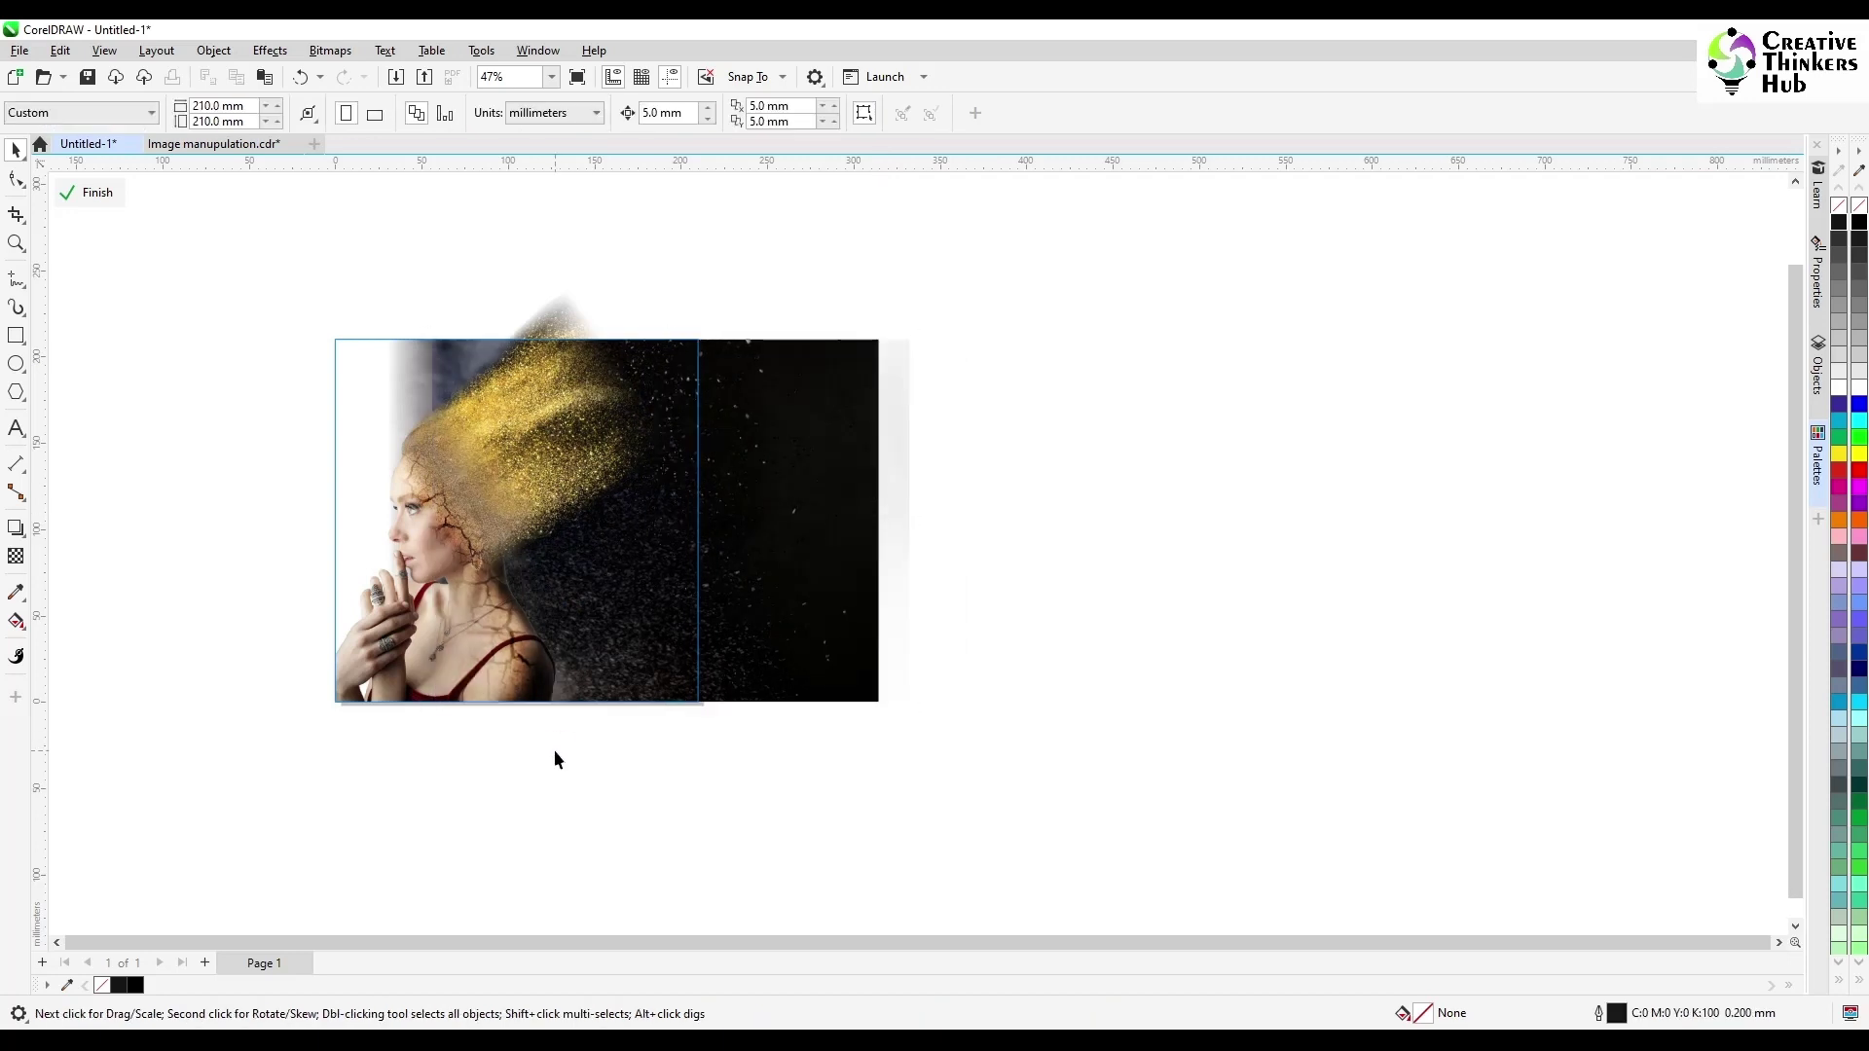
left_click(351, 872, "ctrl")
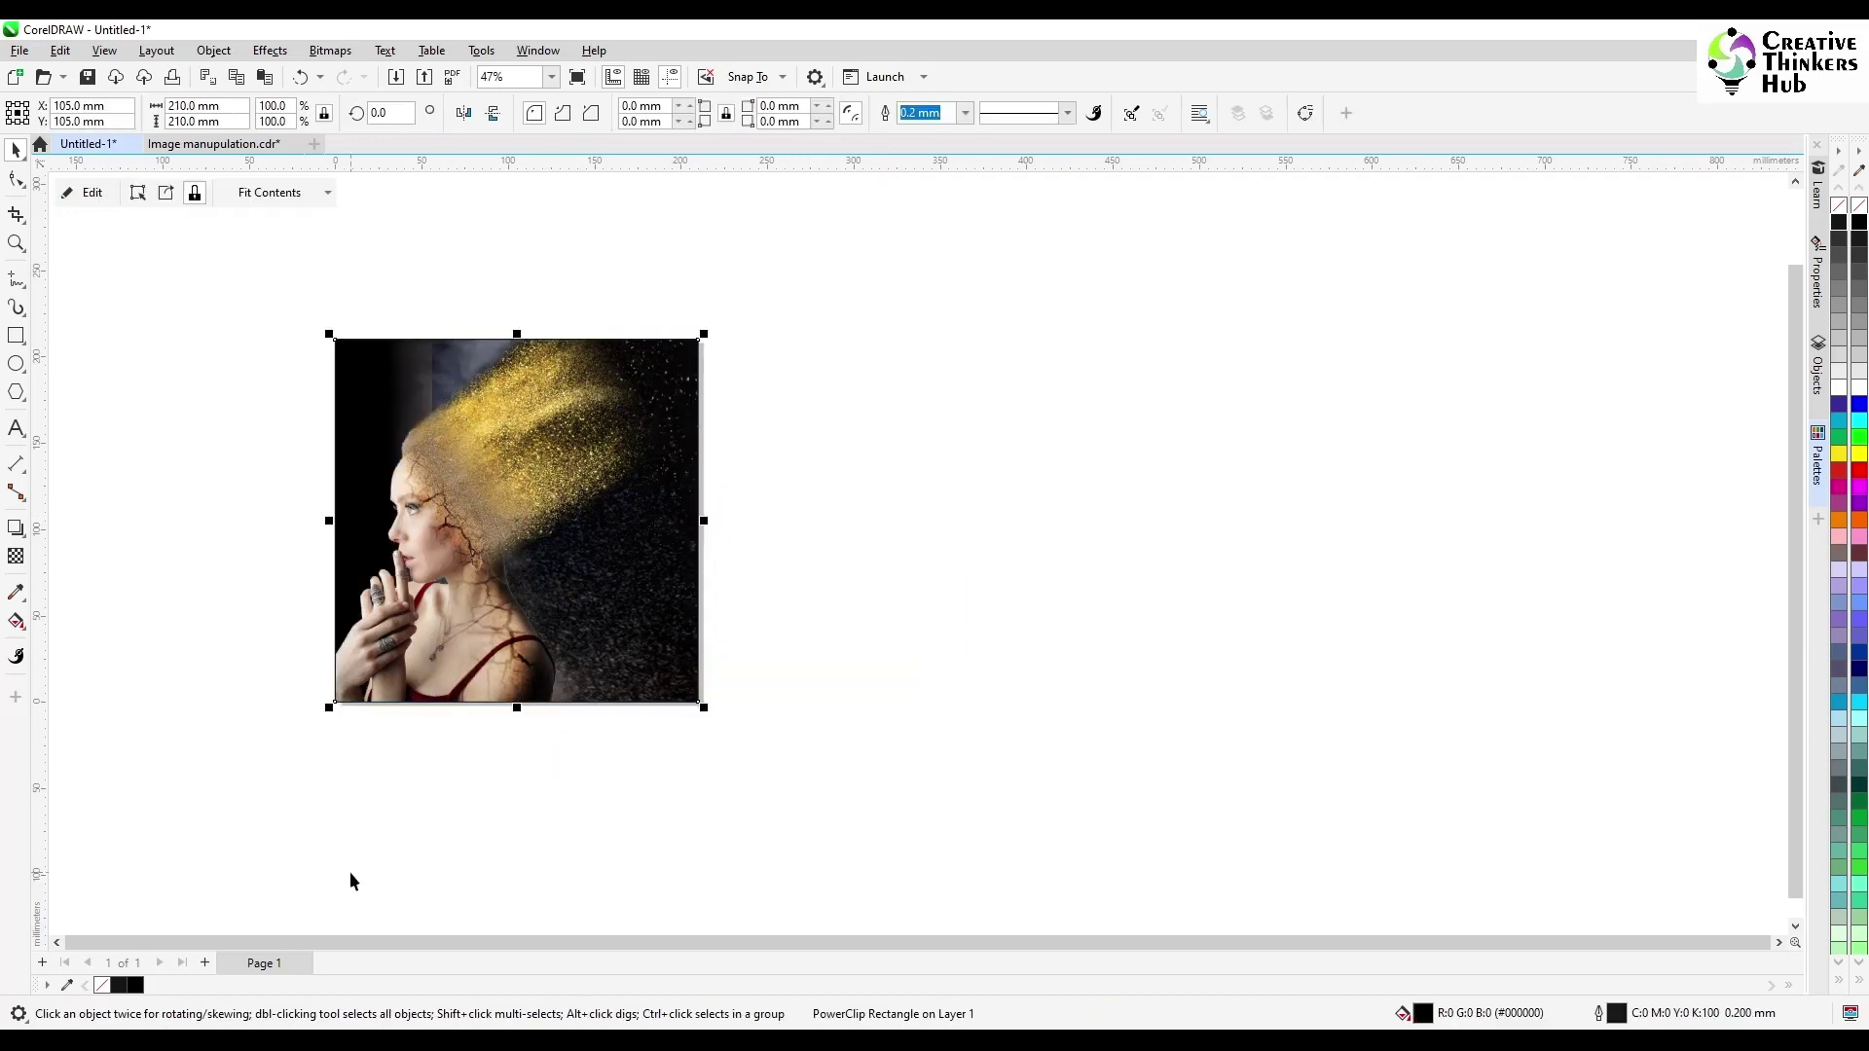
left_click(350, 872)
- Reopen the clipped contents and return the colour powder image's merge mode to Normal
double_click(655, 681)
left_click(805, 644)
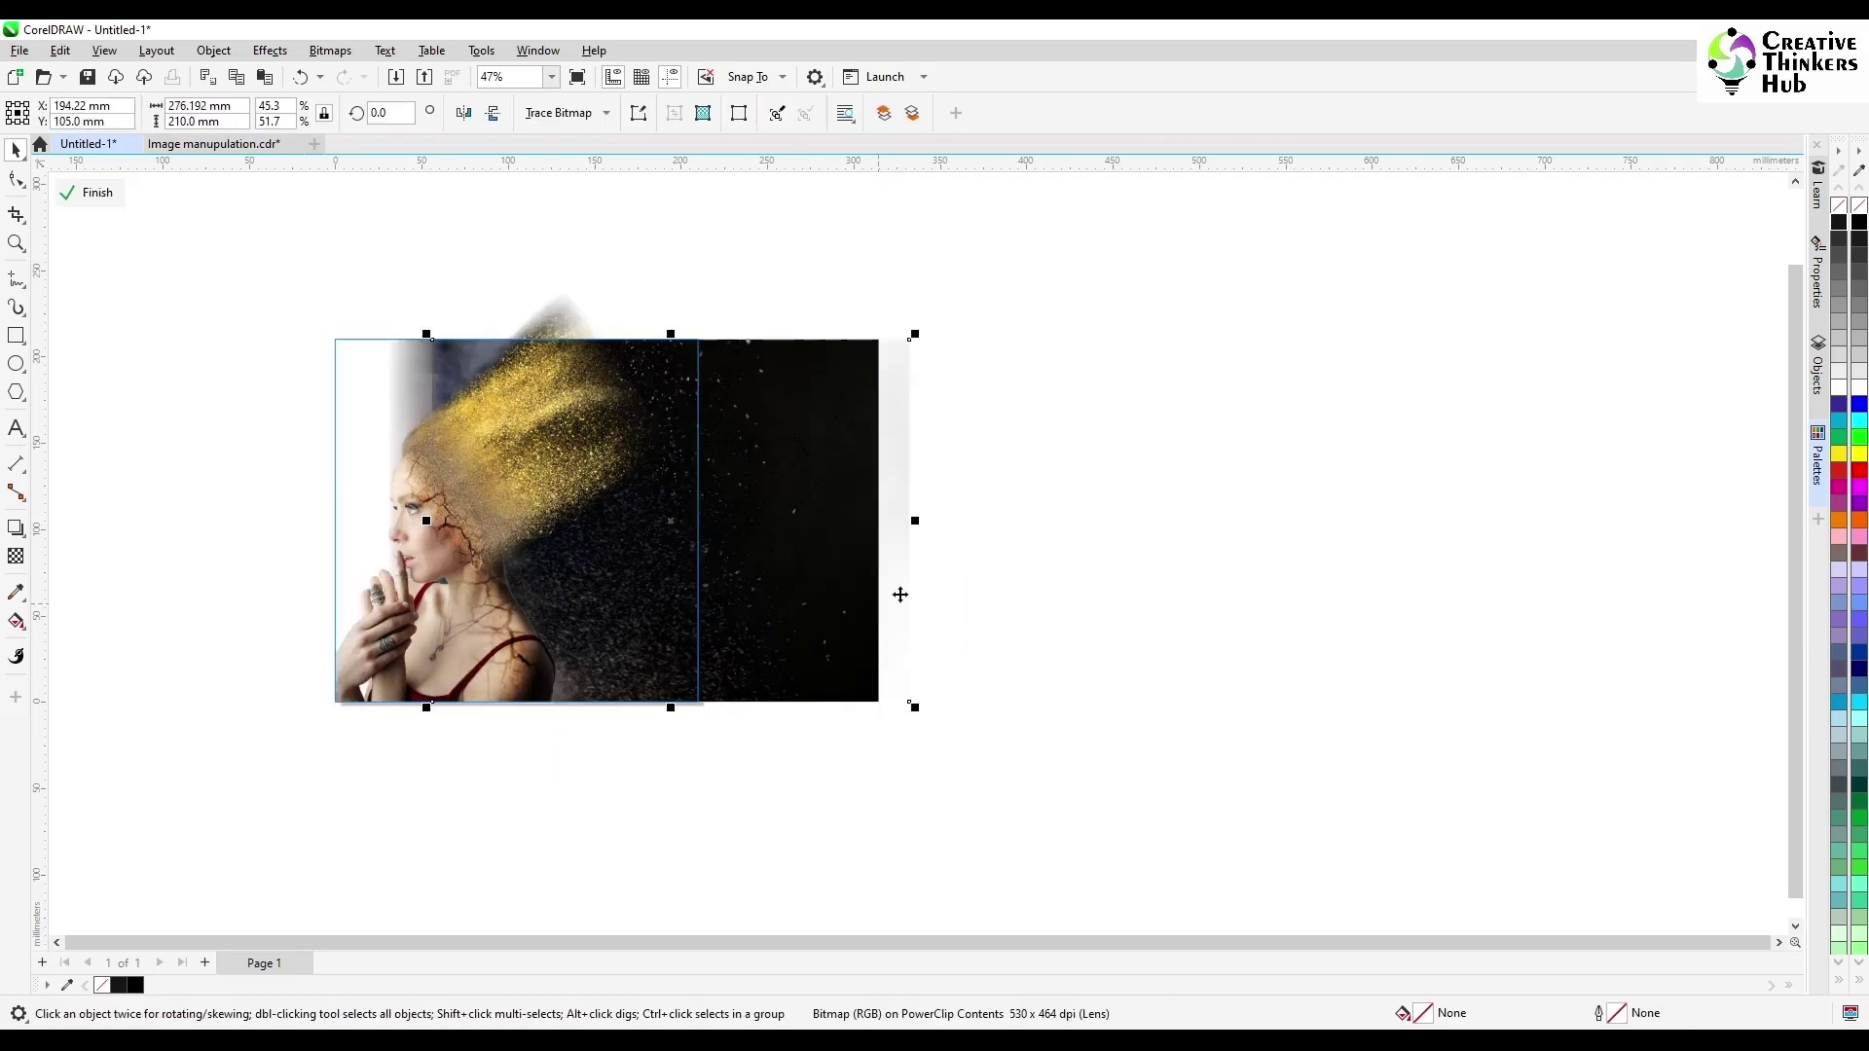
left_click(17, 557)
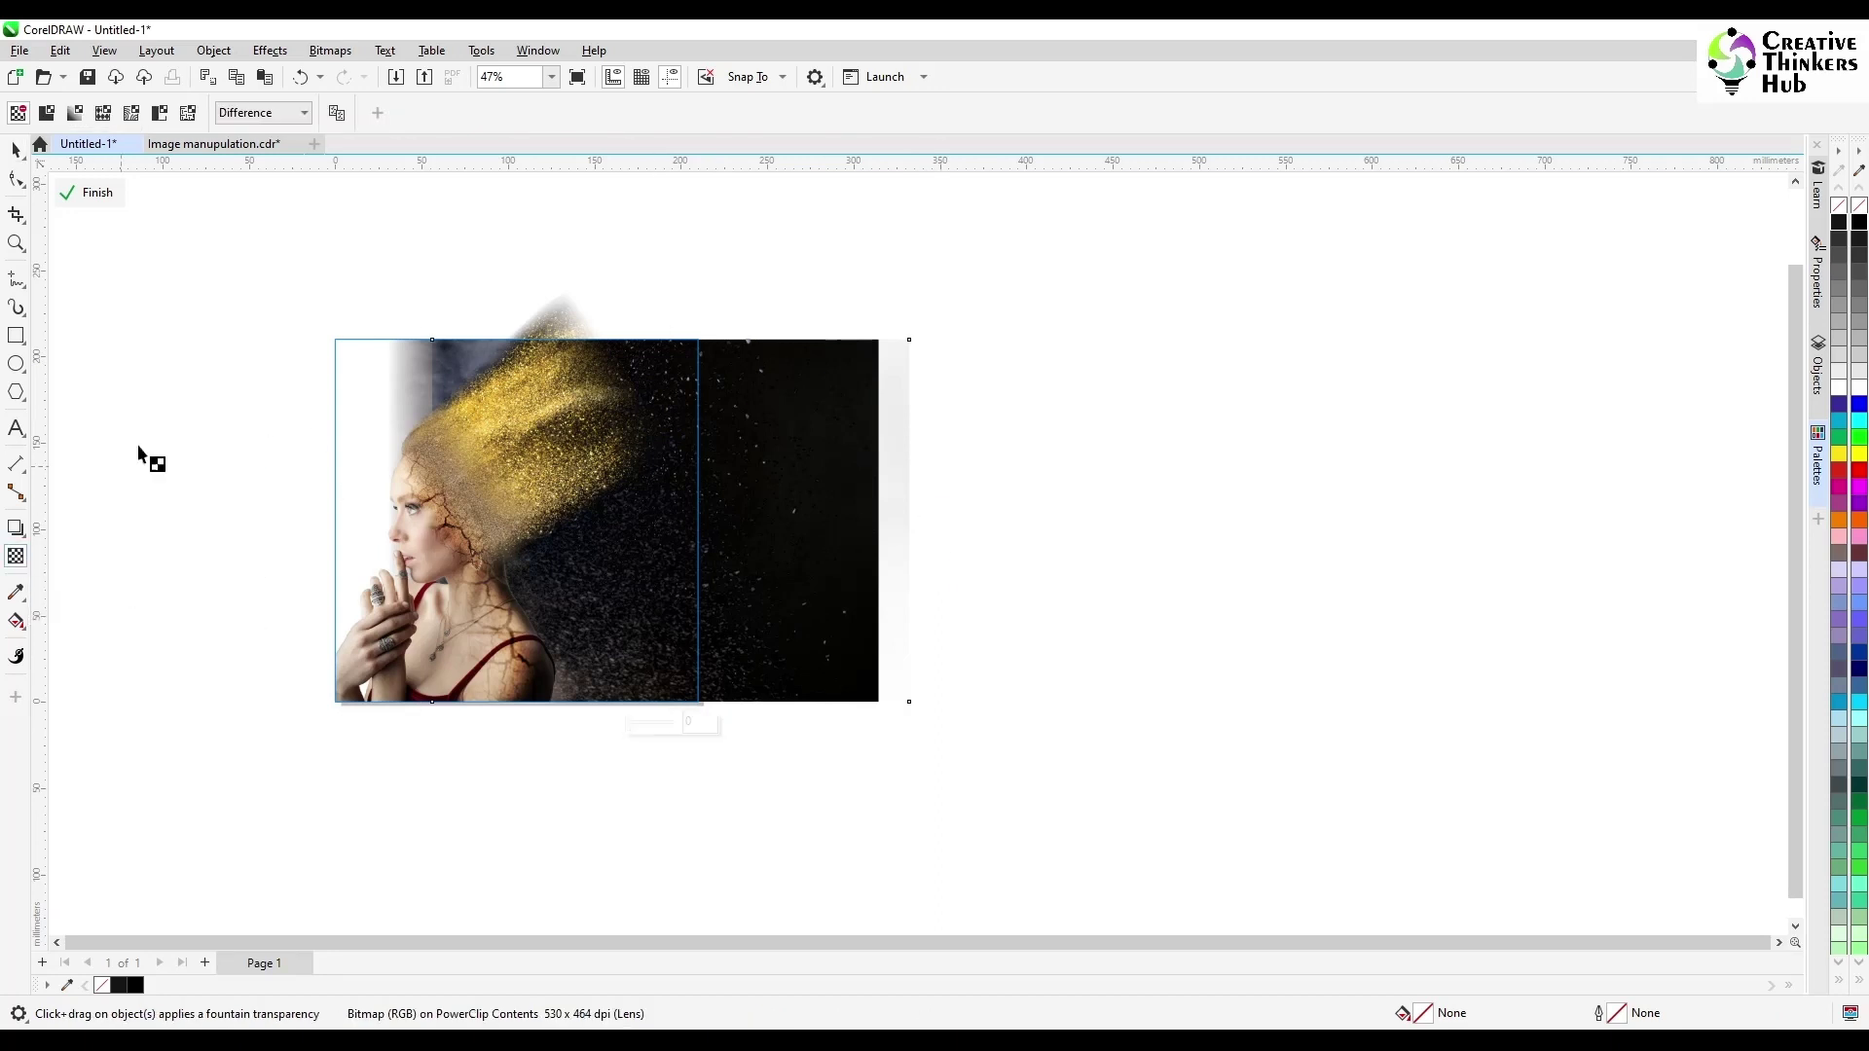
left_click(292, 113)
left_click(244, 137)
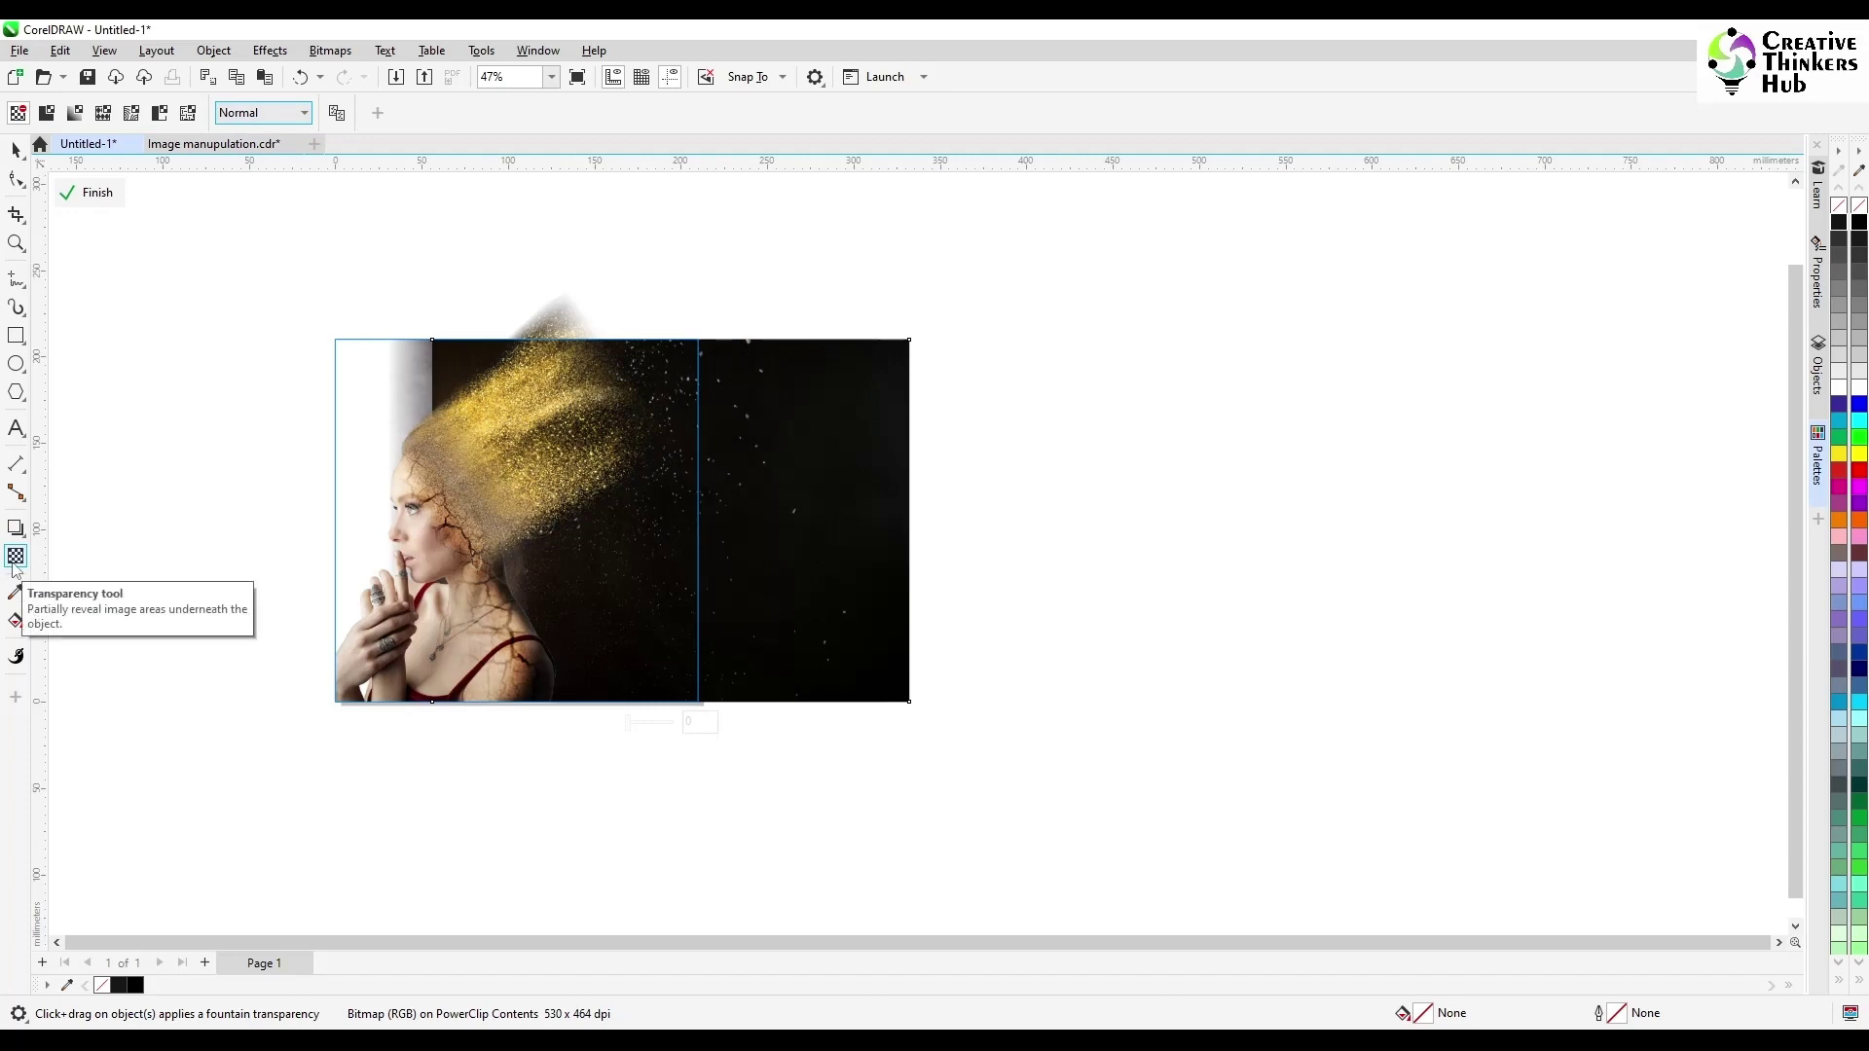
- Fade the colour powder image's left edge with a short fountain transparency and convert the image to a bitmap
scroll(461, 354, "up", 3)
left_click_drag(459, 320, 410, 316)
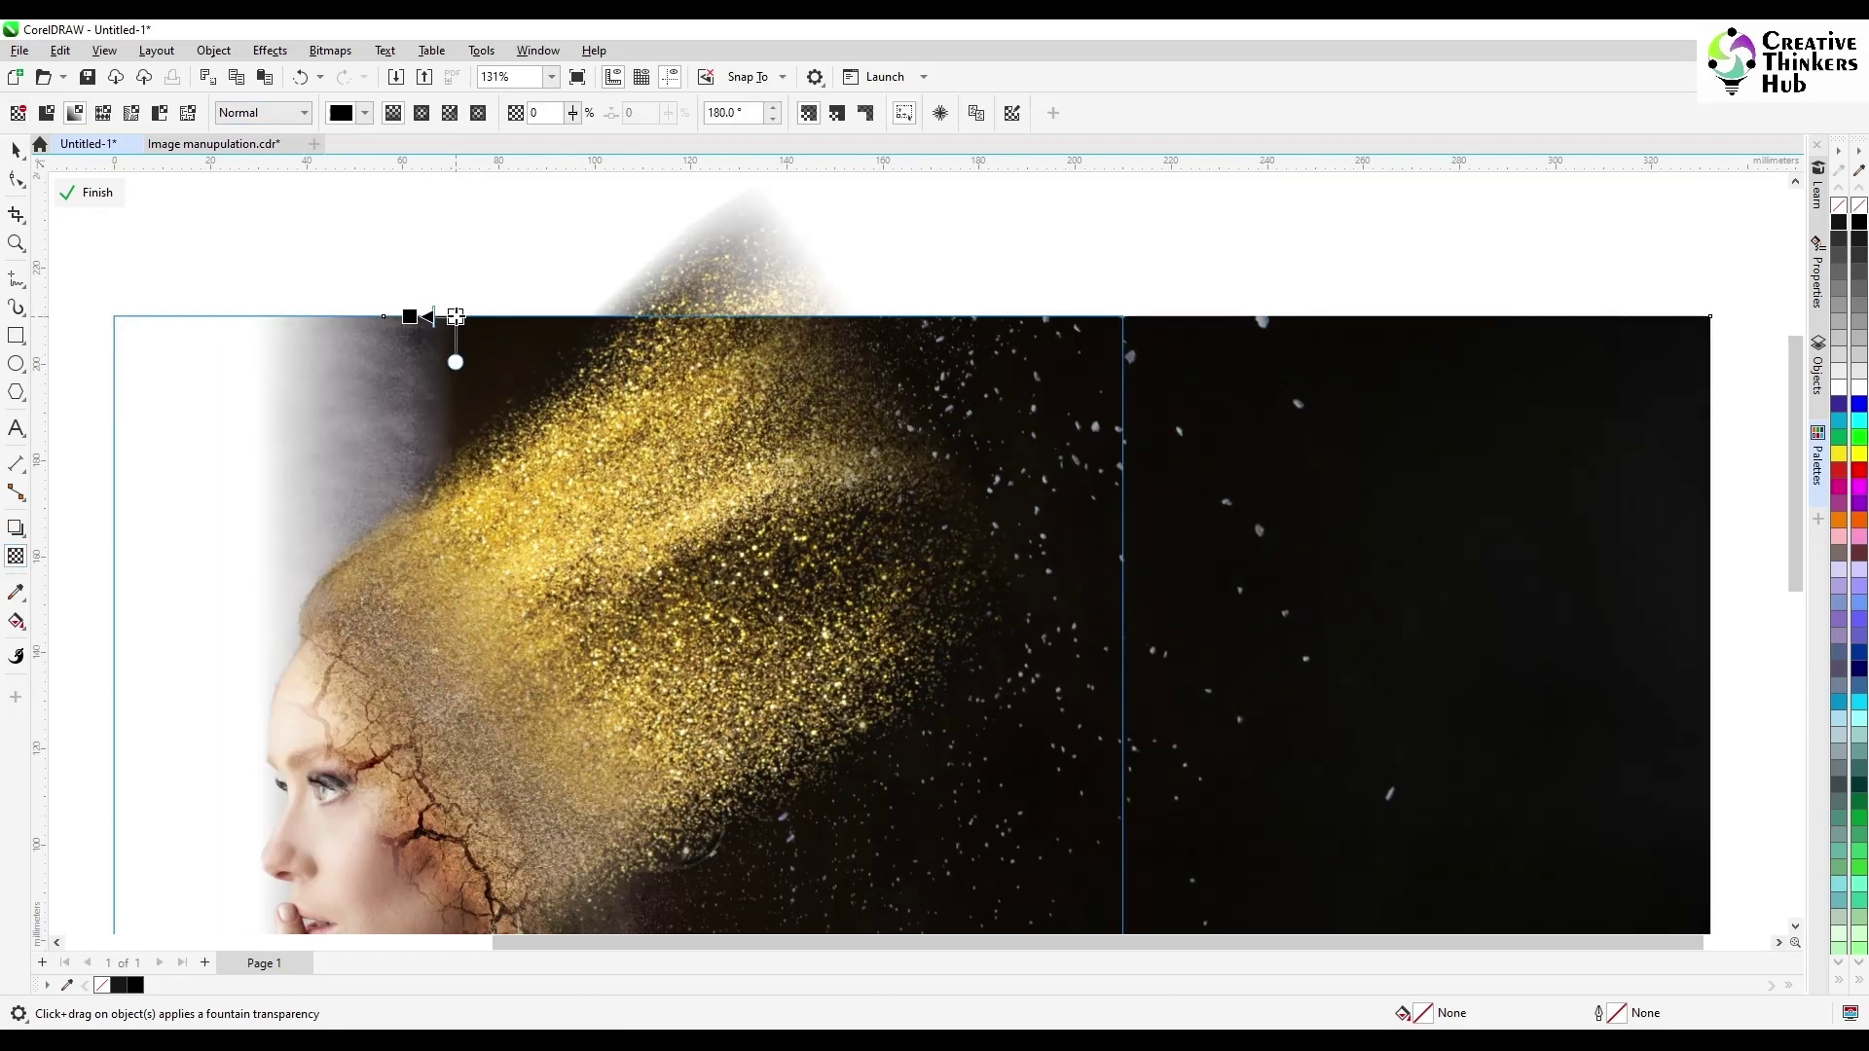
key("space")
scroll(336, 297, "down", 3)
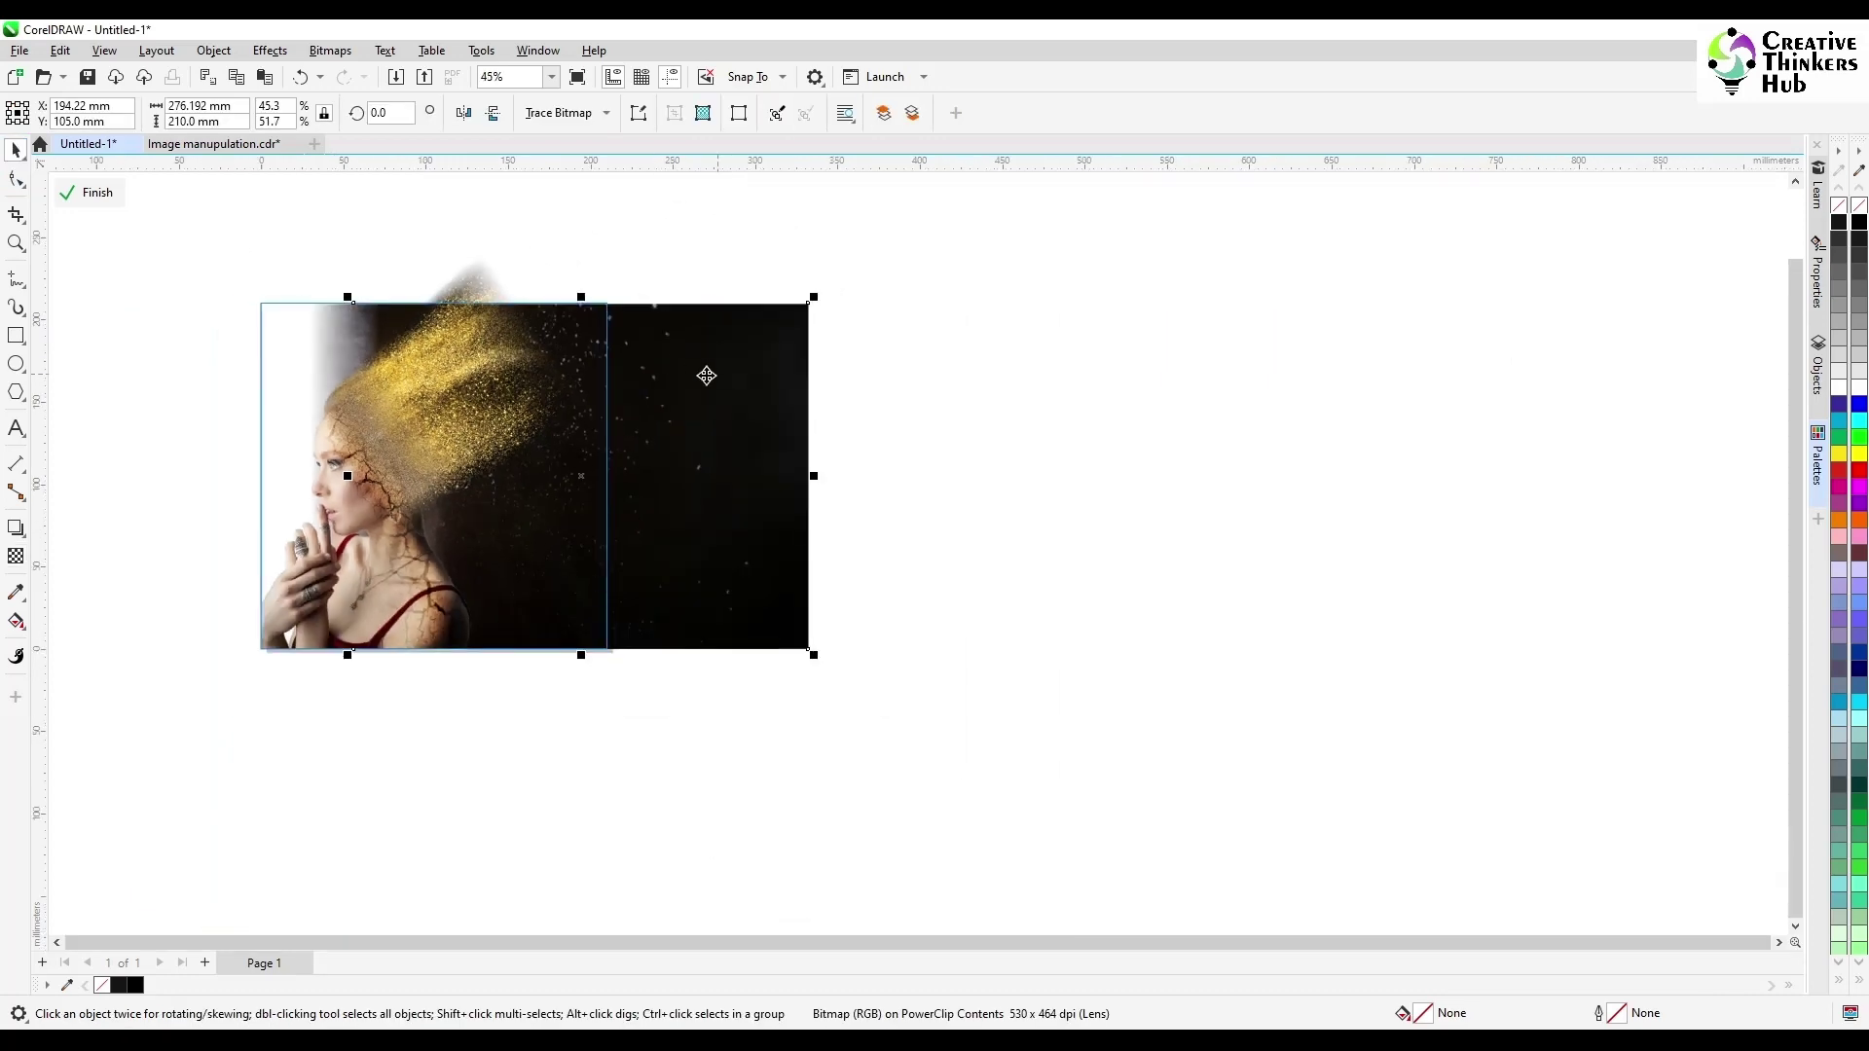
left_click(330, 50)
left_click(389, 76)
left_click(951, 639)
- Try the Difference merge mode on the converted colour powder bitmap
left_click(16, 556)
left_click(261, 112)
left_click(261, 214)
left_click(15, 149)
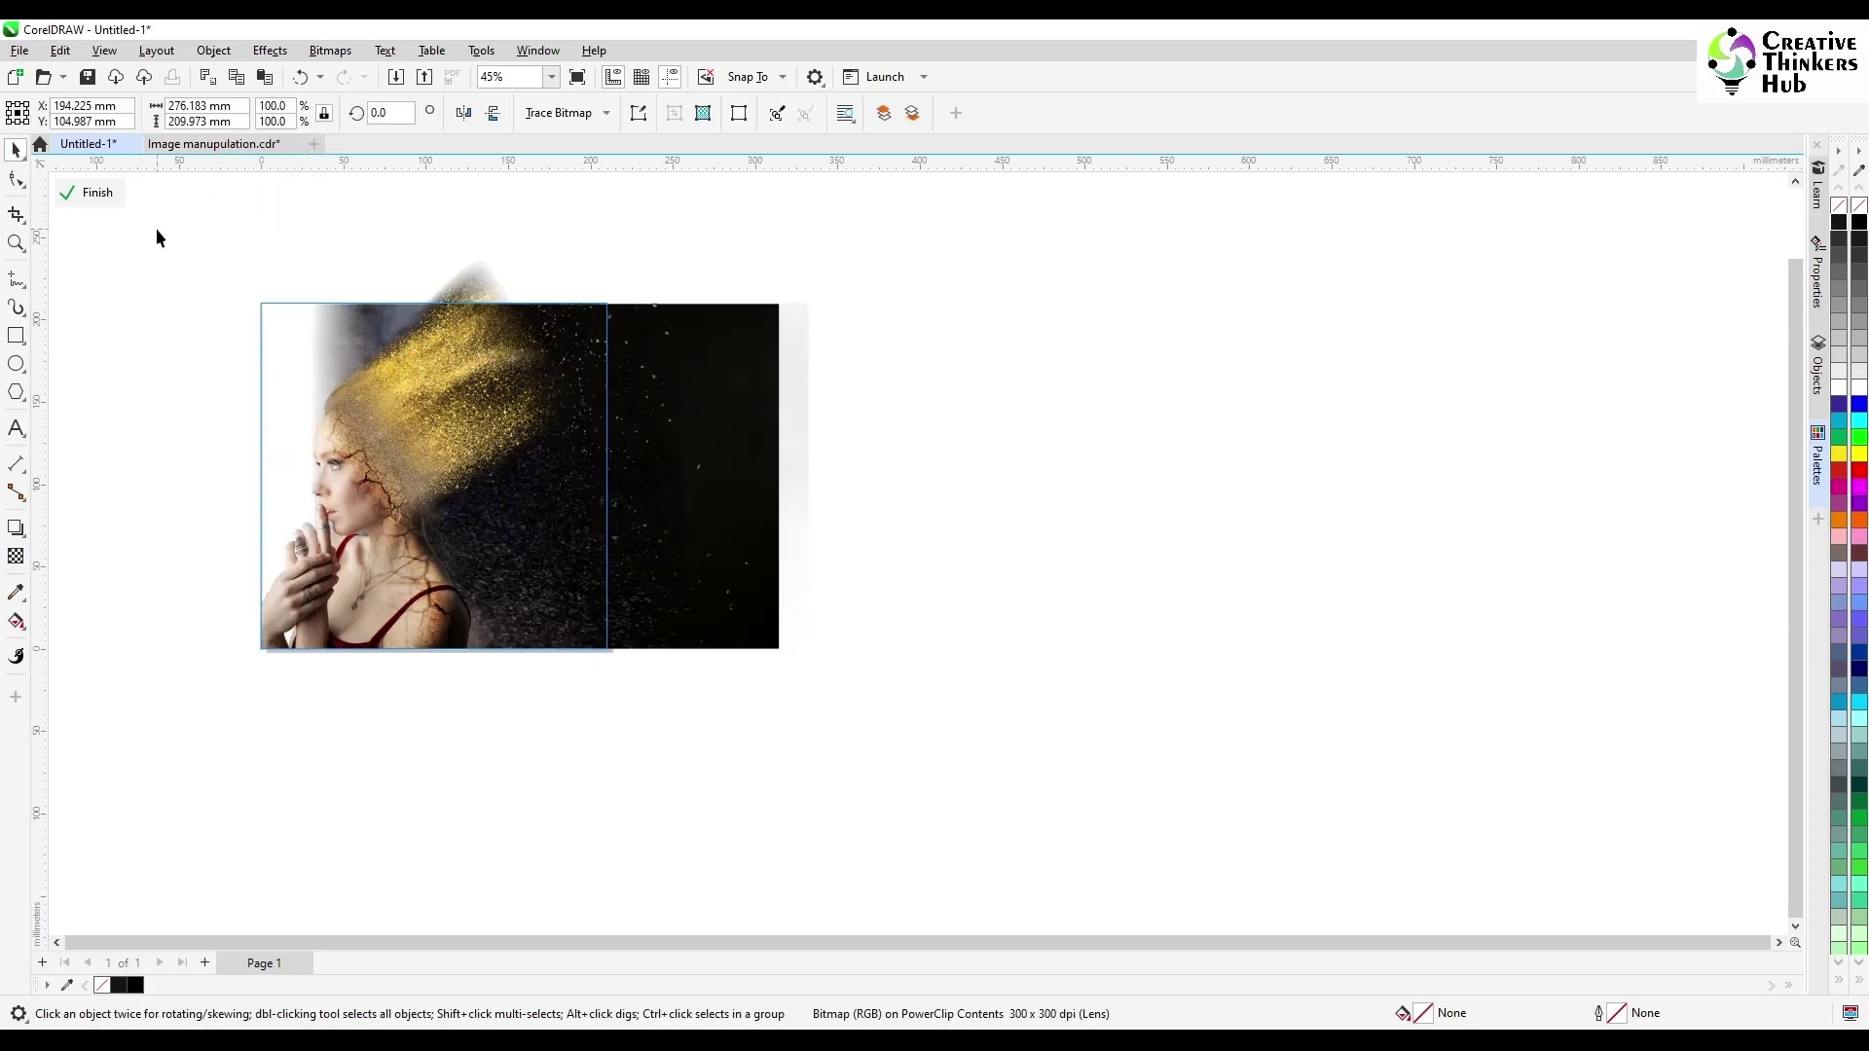
- Set the converted colour powder bitmap's merge mode to Add and finish editing the clipped contents
left_click(802, 354)
left_click(16, 556)
left_click(261, 112)
left_click(249, 151)
left_click(16, 151)
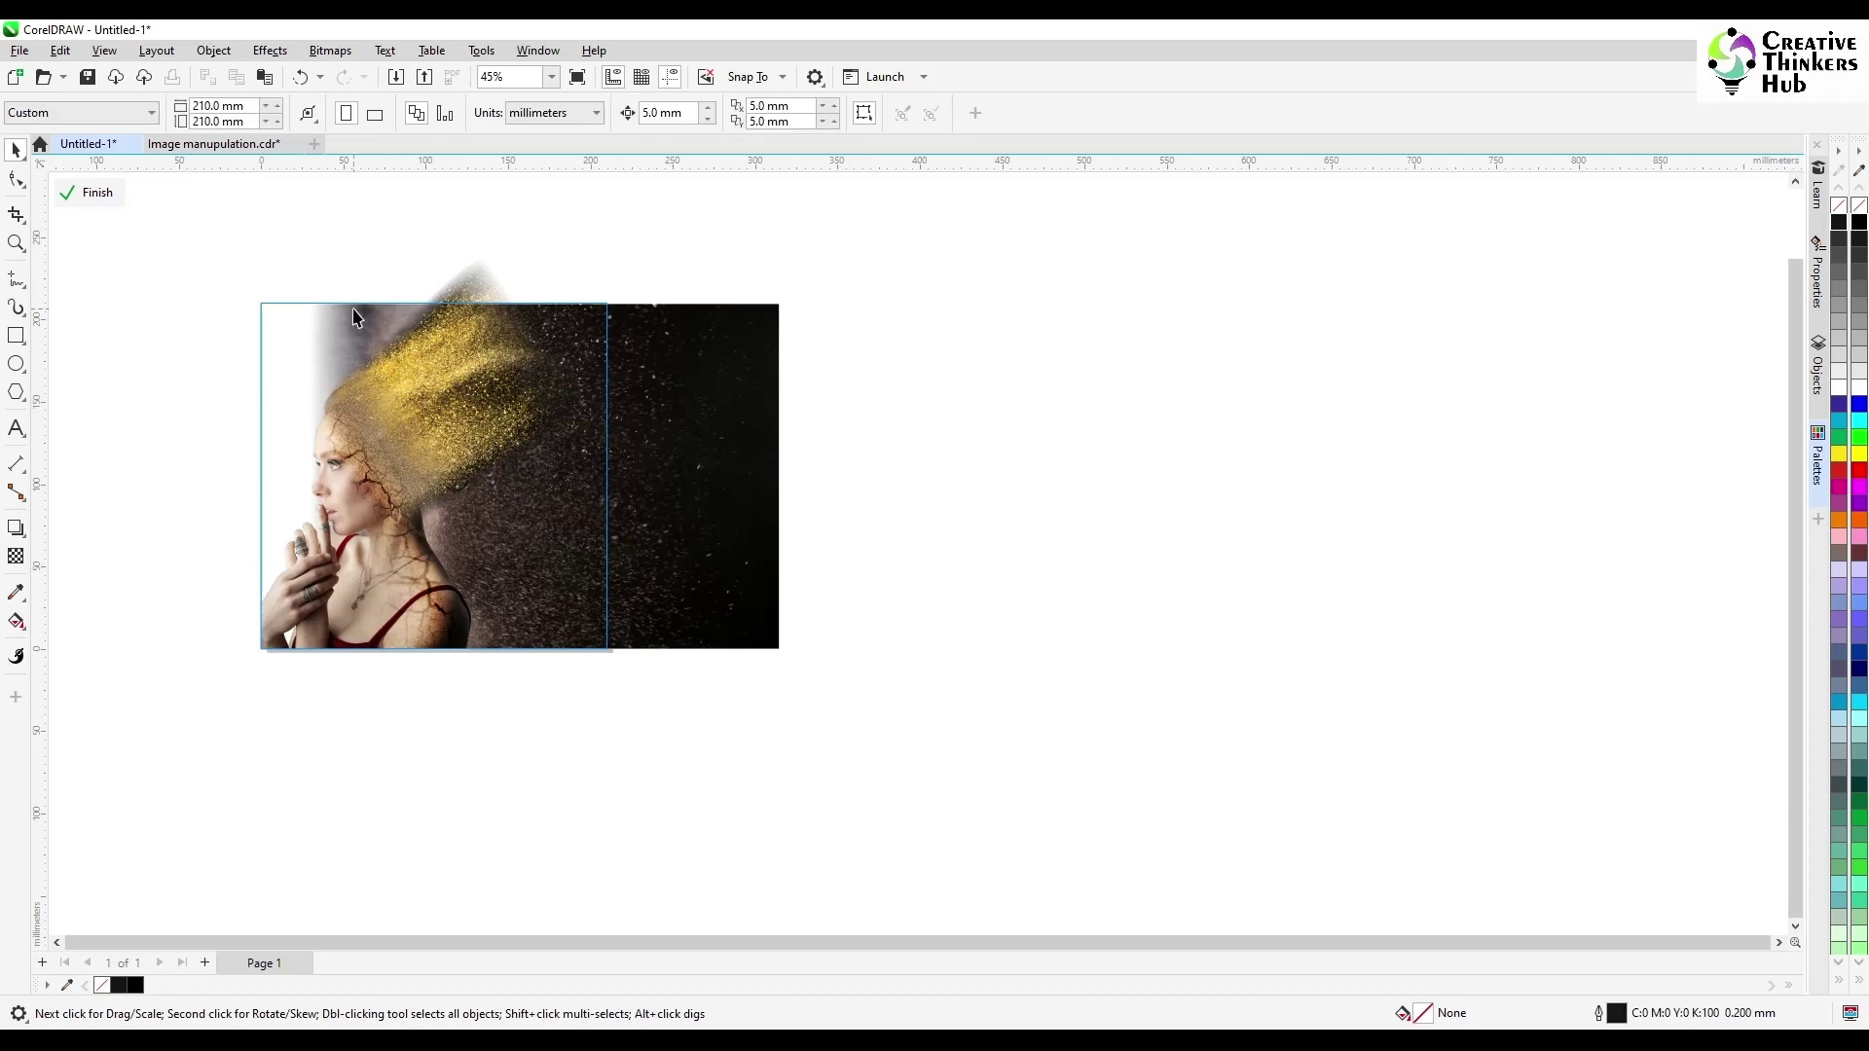
left_click(897, 460, "ctrl")
left_click(892, 482)
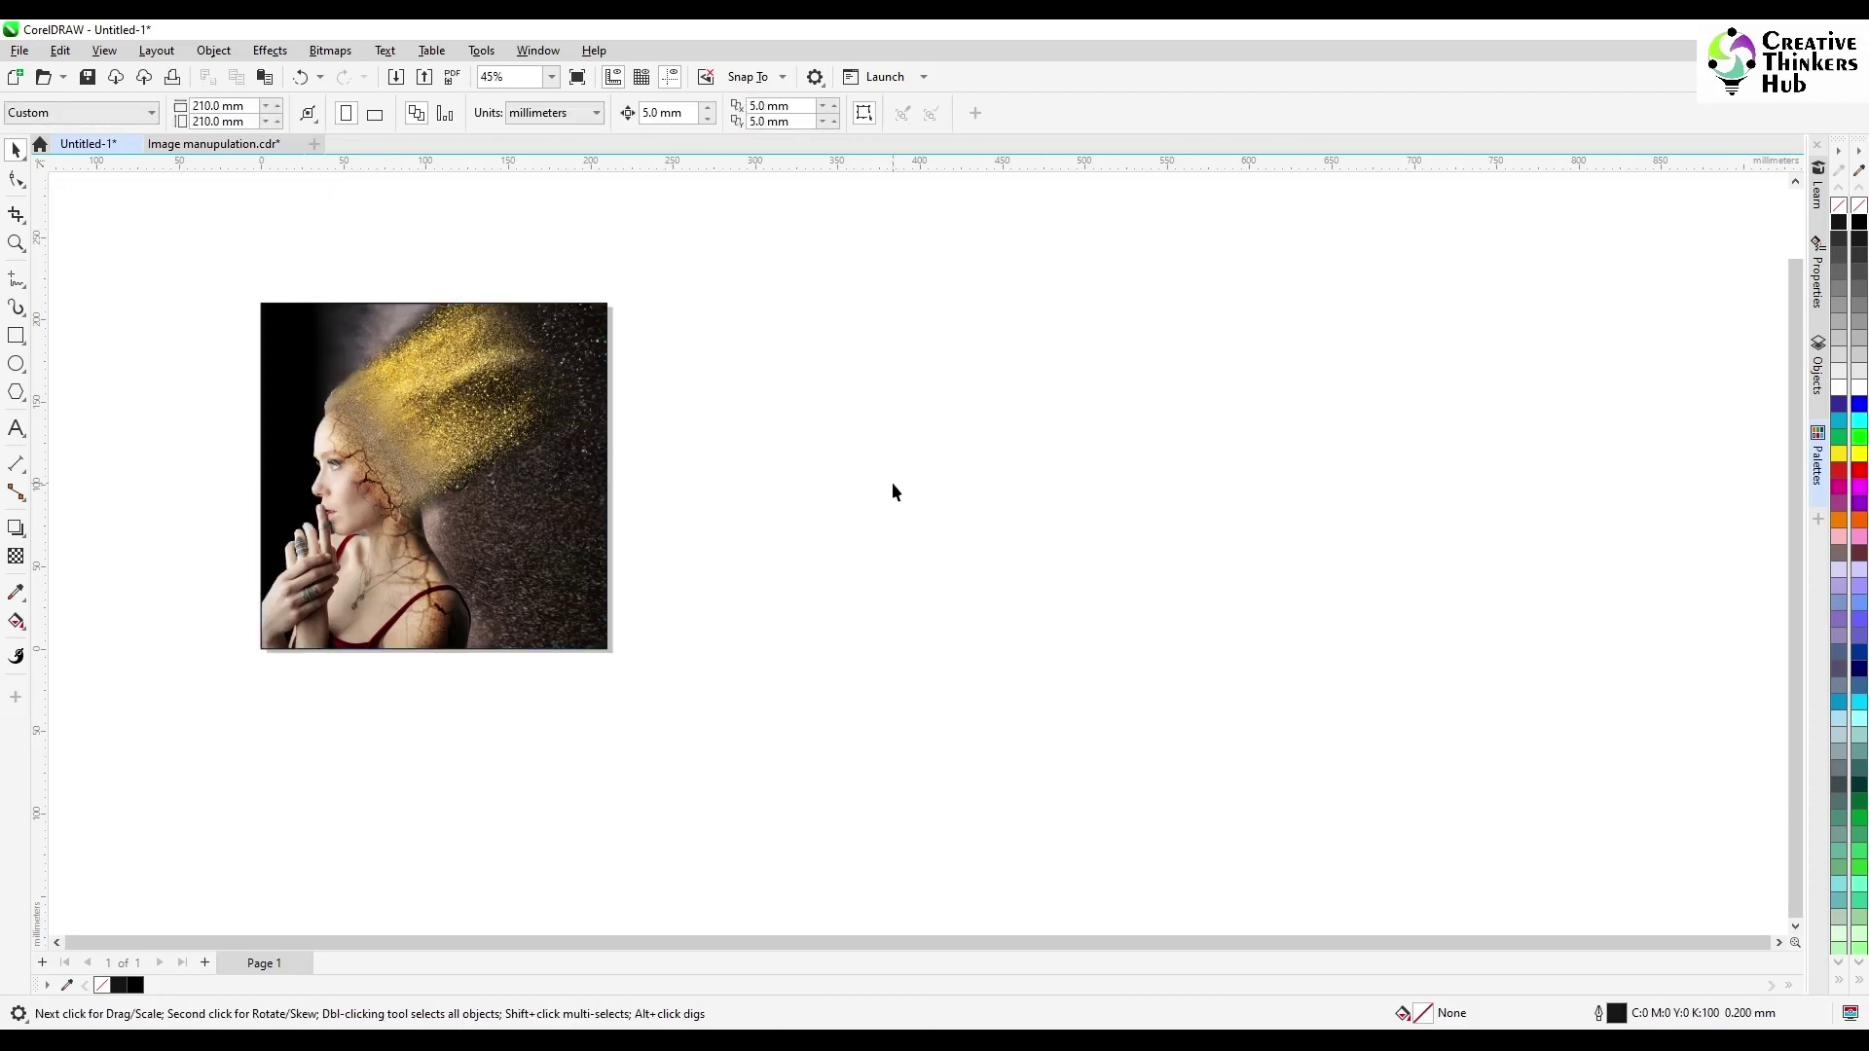
- Zoom in on the finished woman composite, and examine it beside the apple designs in Image manupulation.cdr
left_click(16, 245)
left_click_drag(234, 294, 555, 636)
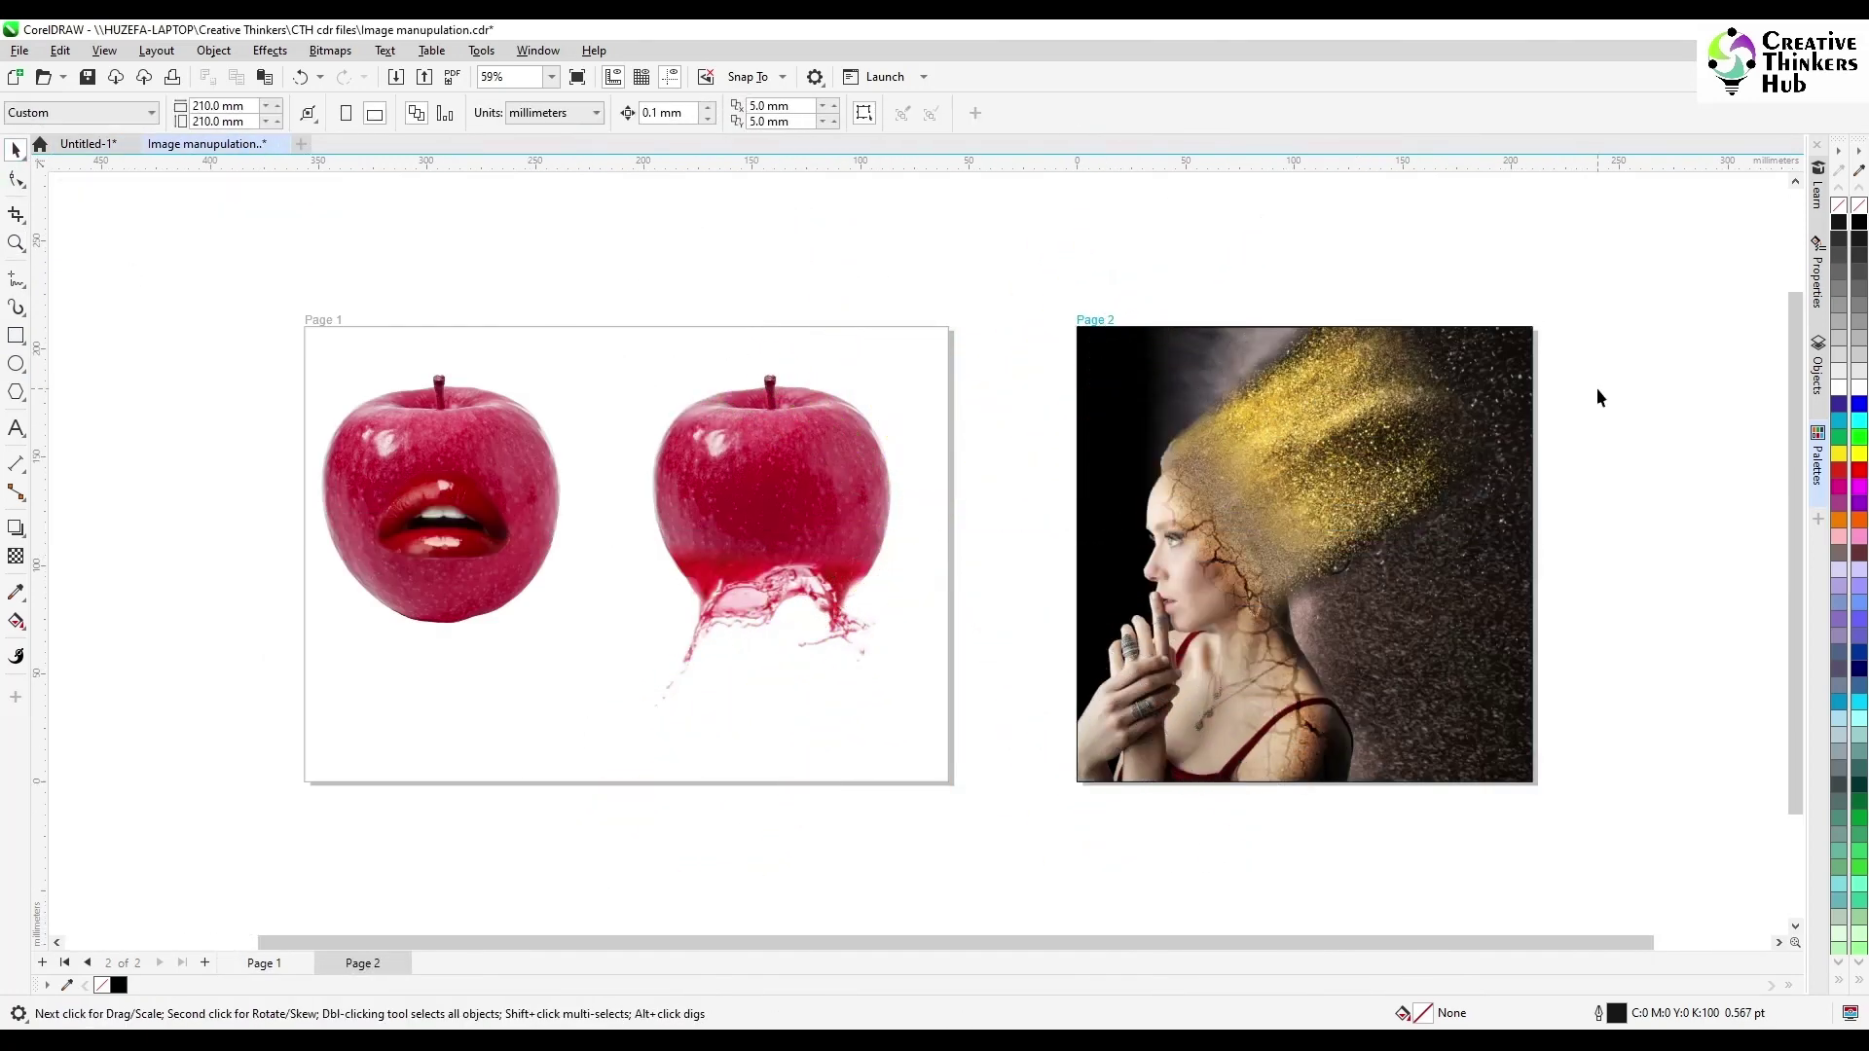
key("z")
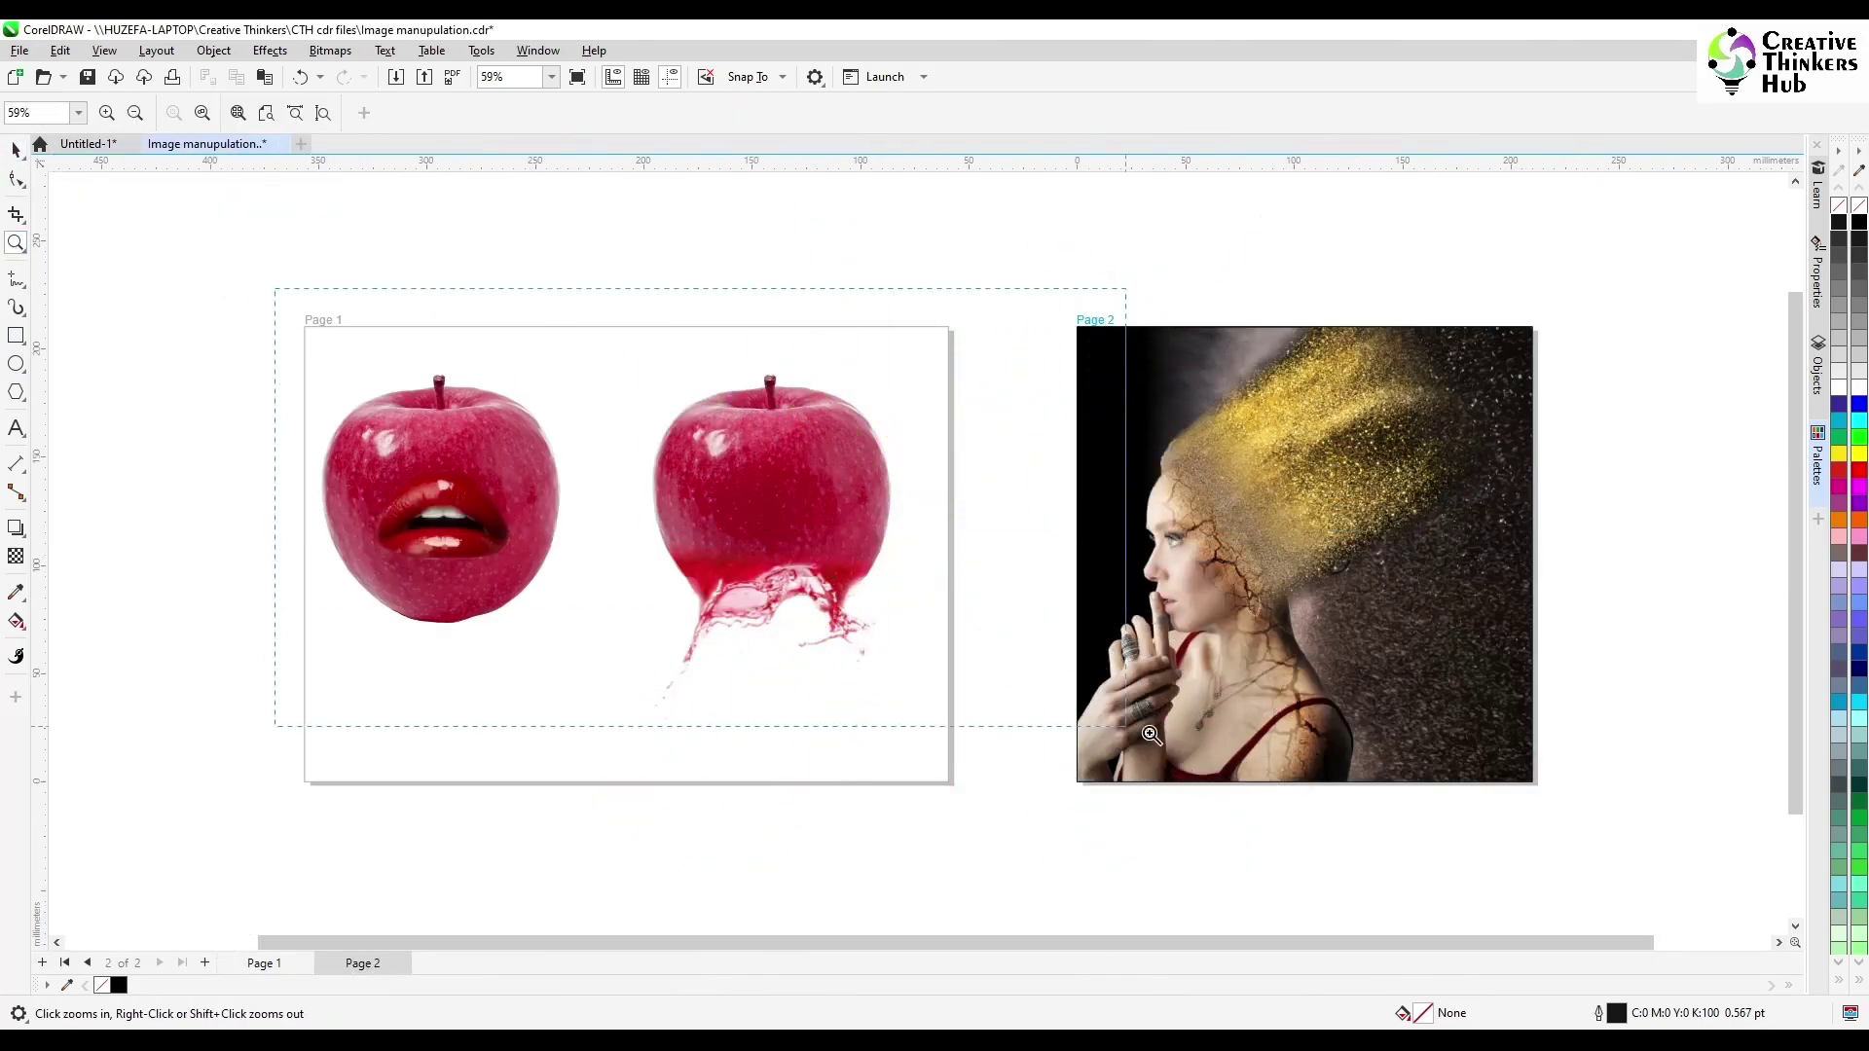
left_click_drag(1237, 752, 1550, 807)
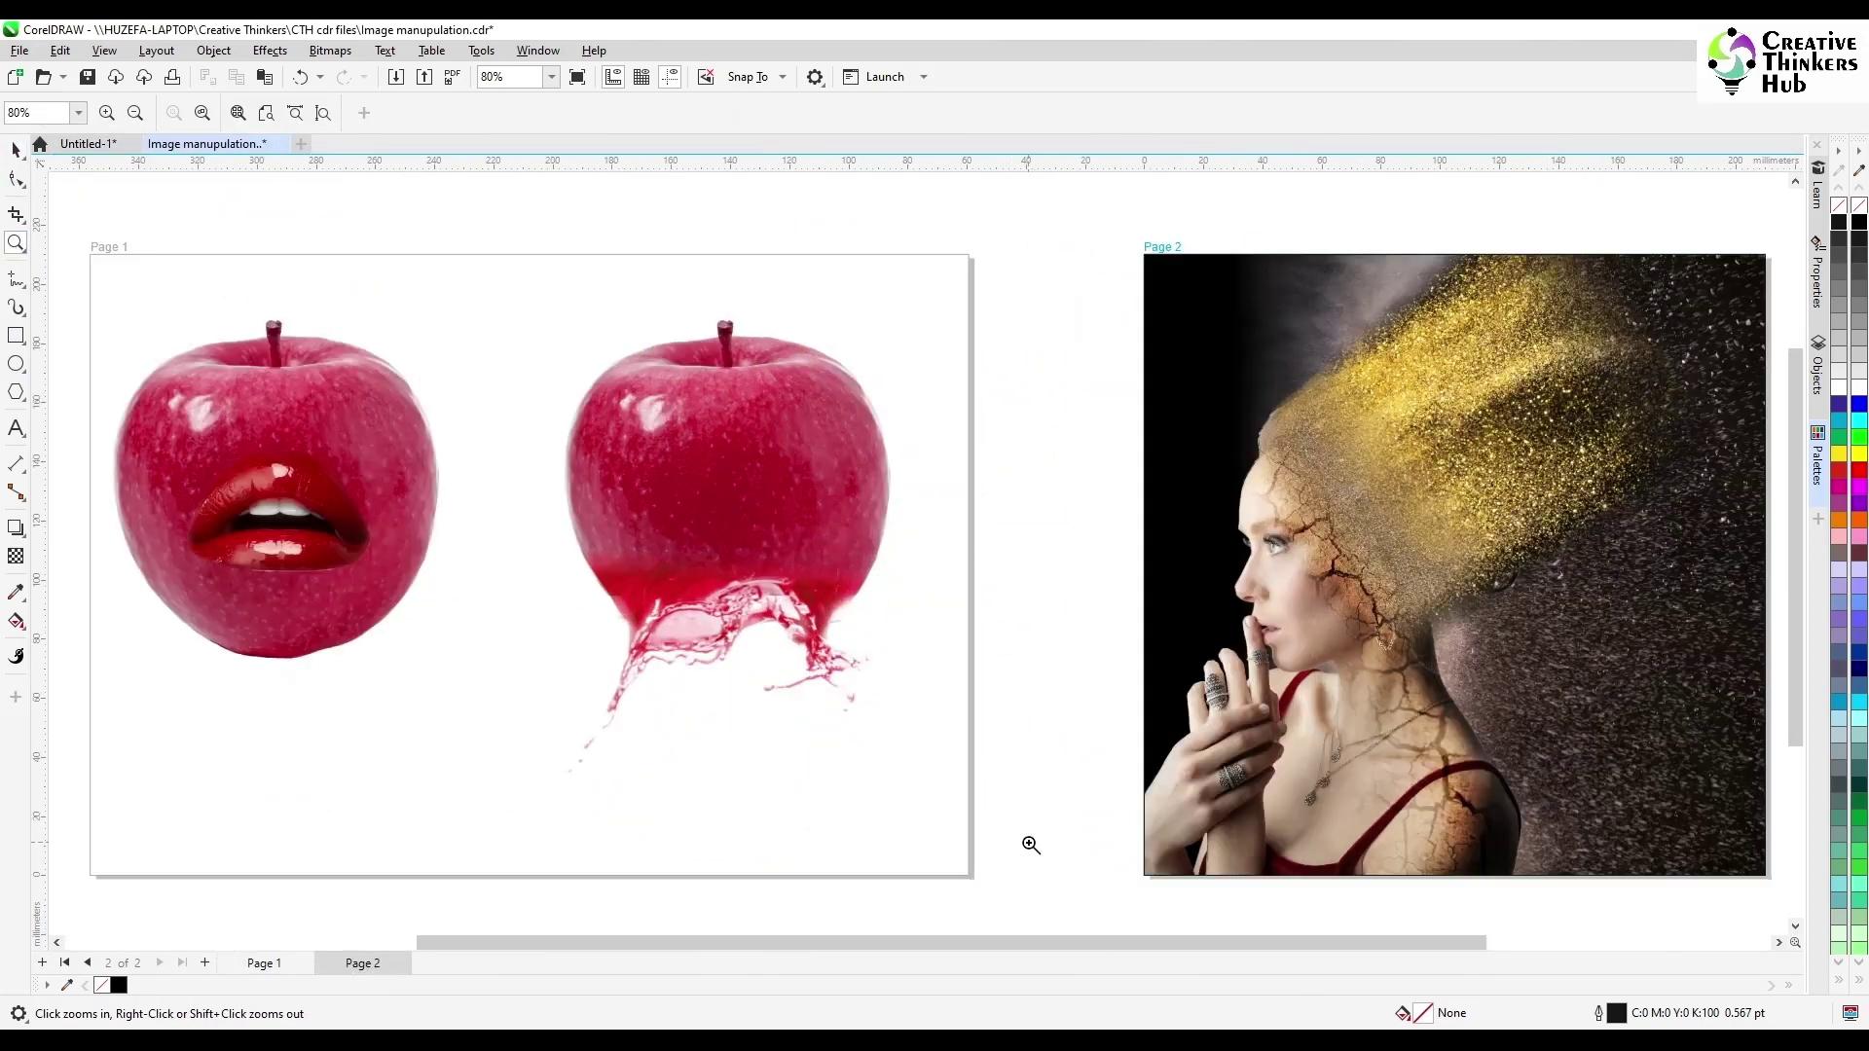